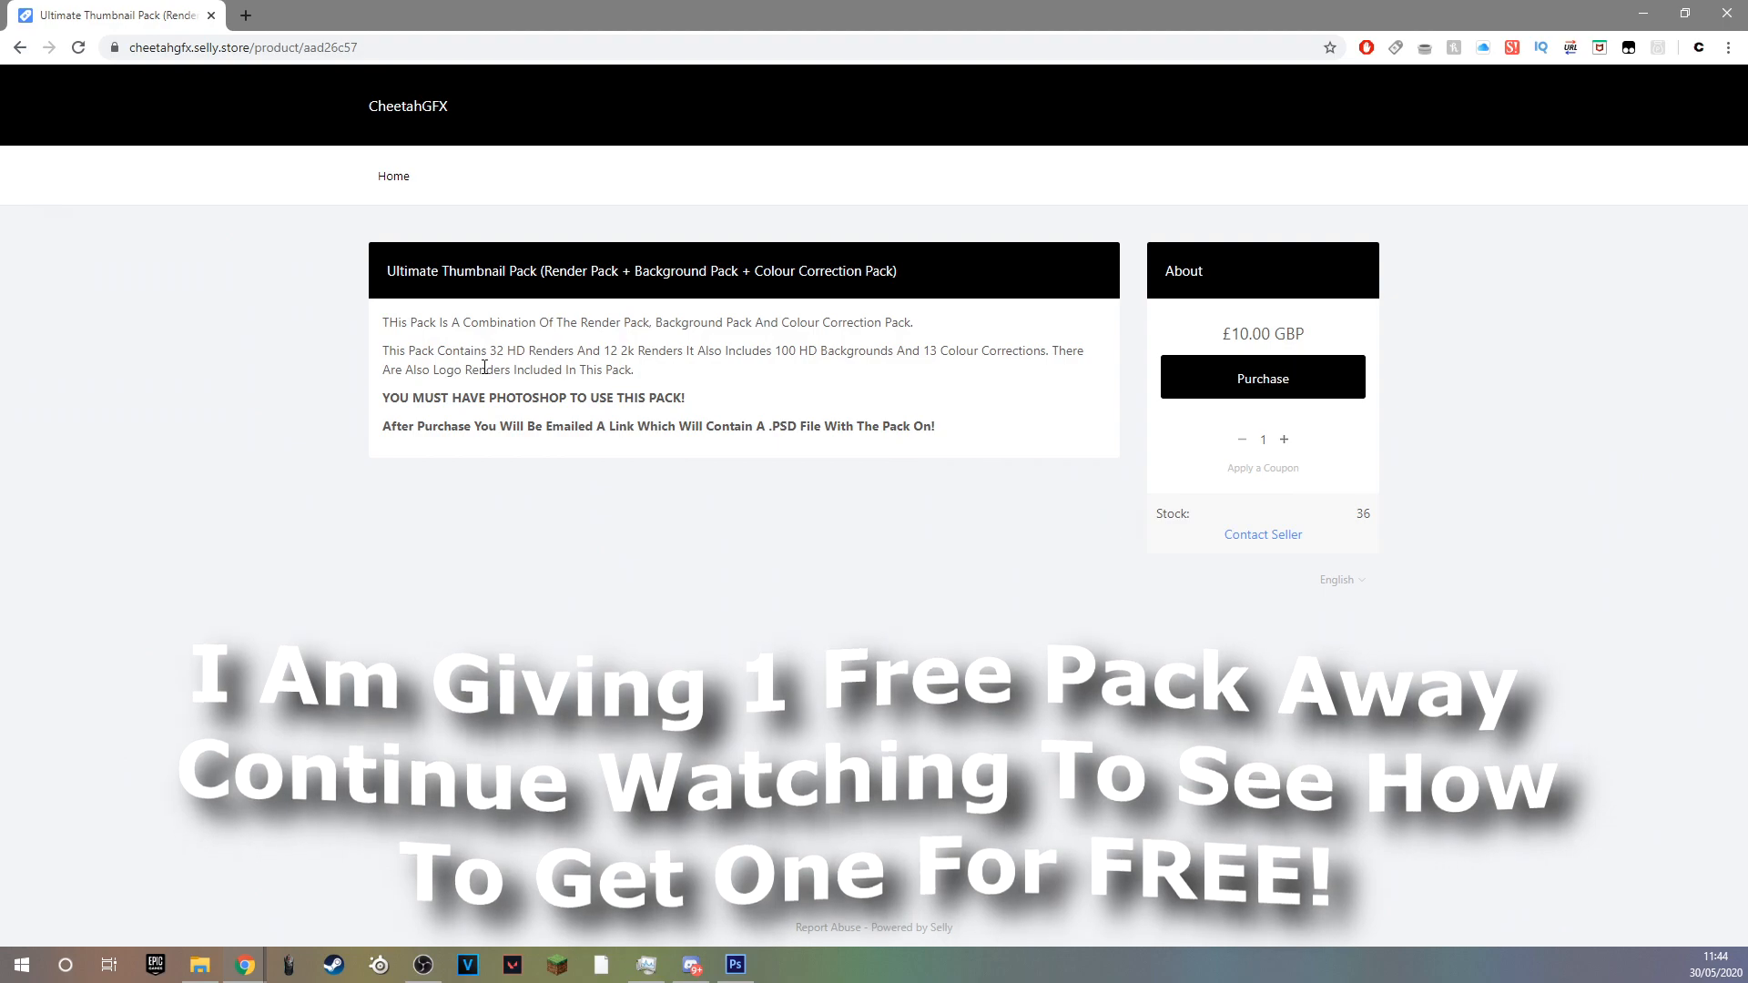
Read the Ultimate Thumbnail Pack's description and return to the store's product list.
{"action": "left_click_drag", "start_coordinate": [488, 351], "coordinate": [520, 354]}
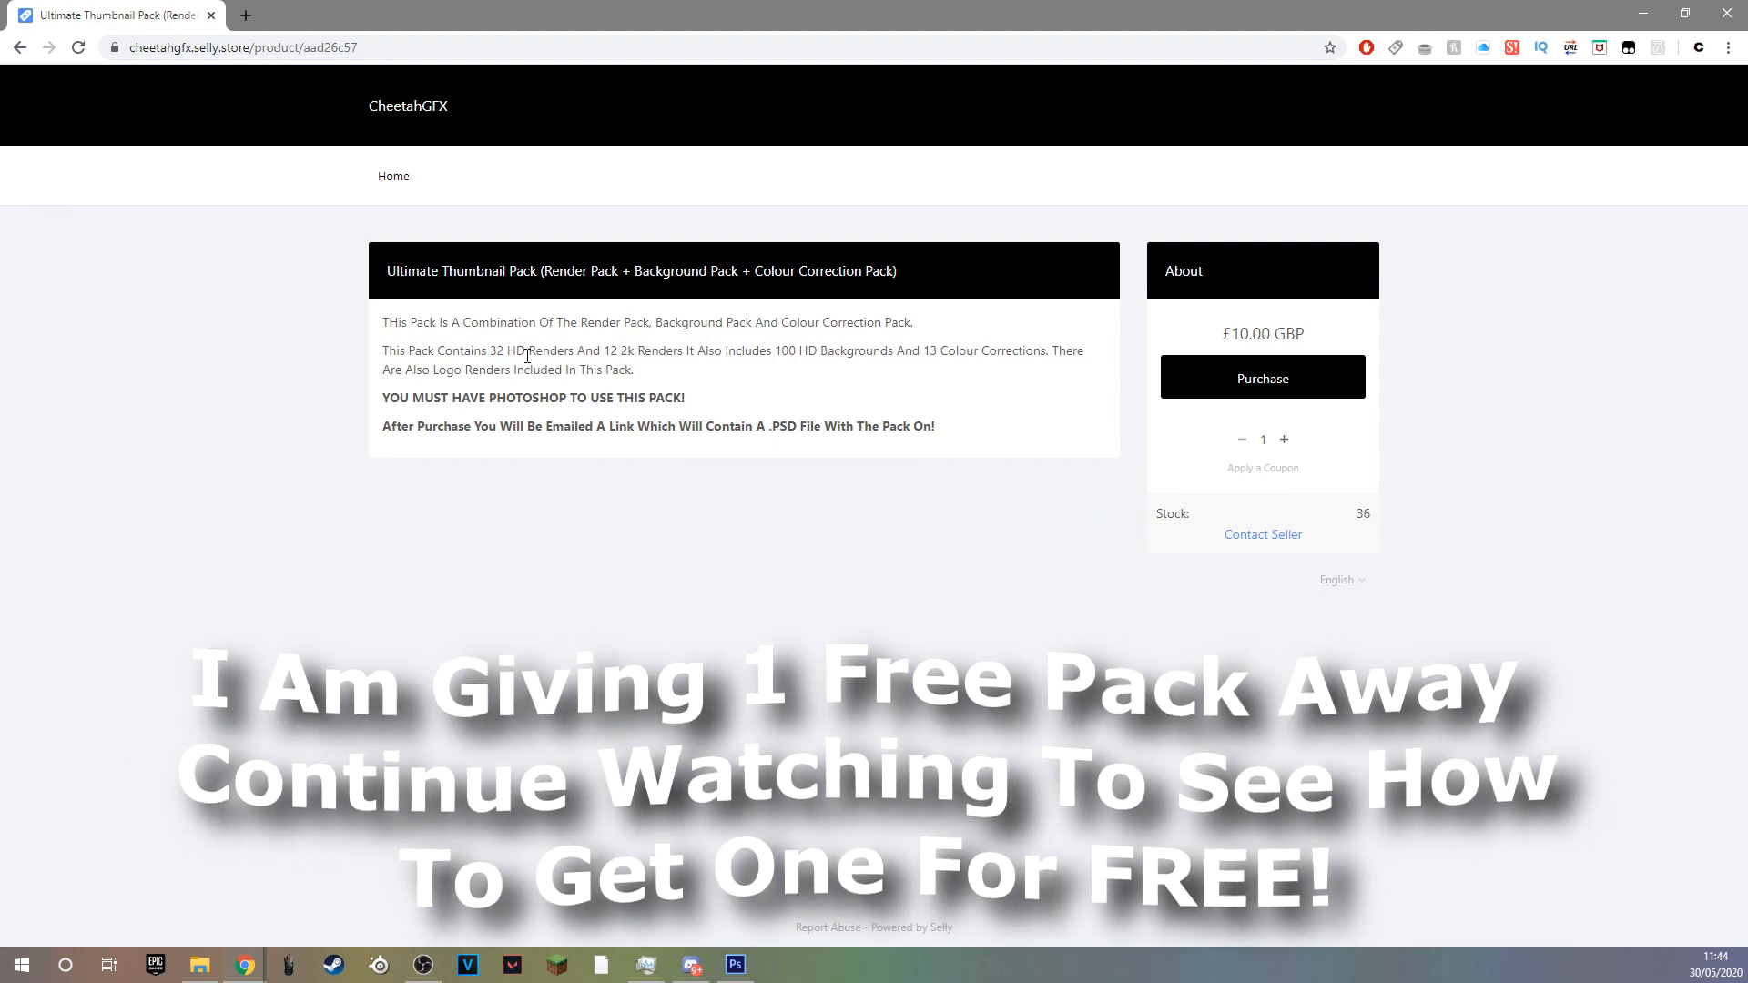
{"action": "left_click", "coordinate": [616, 366]}
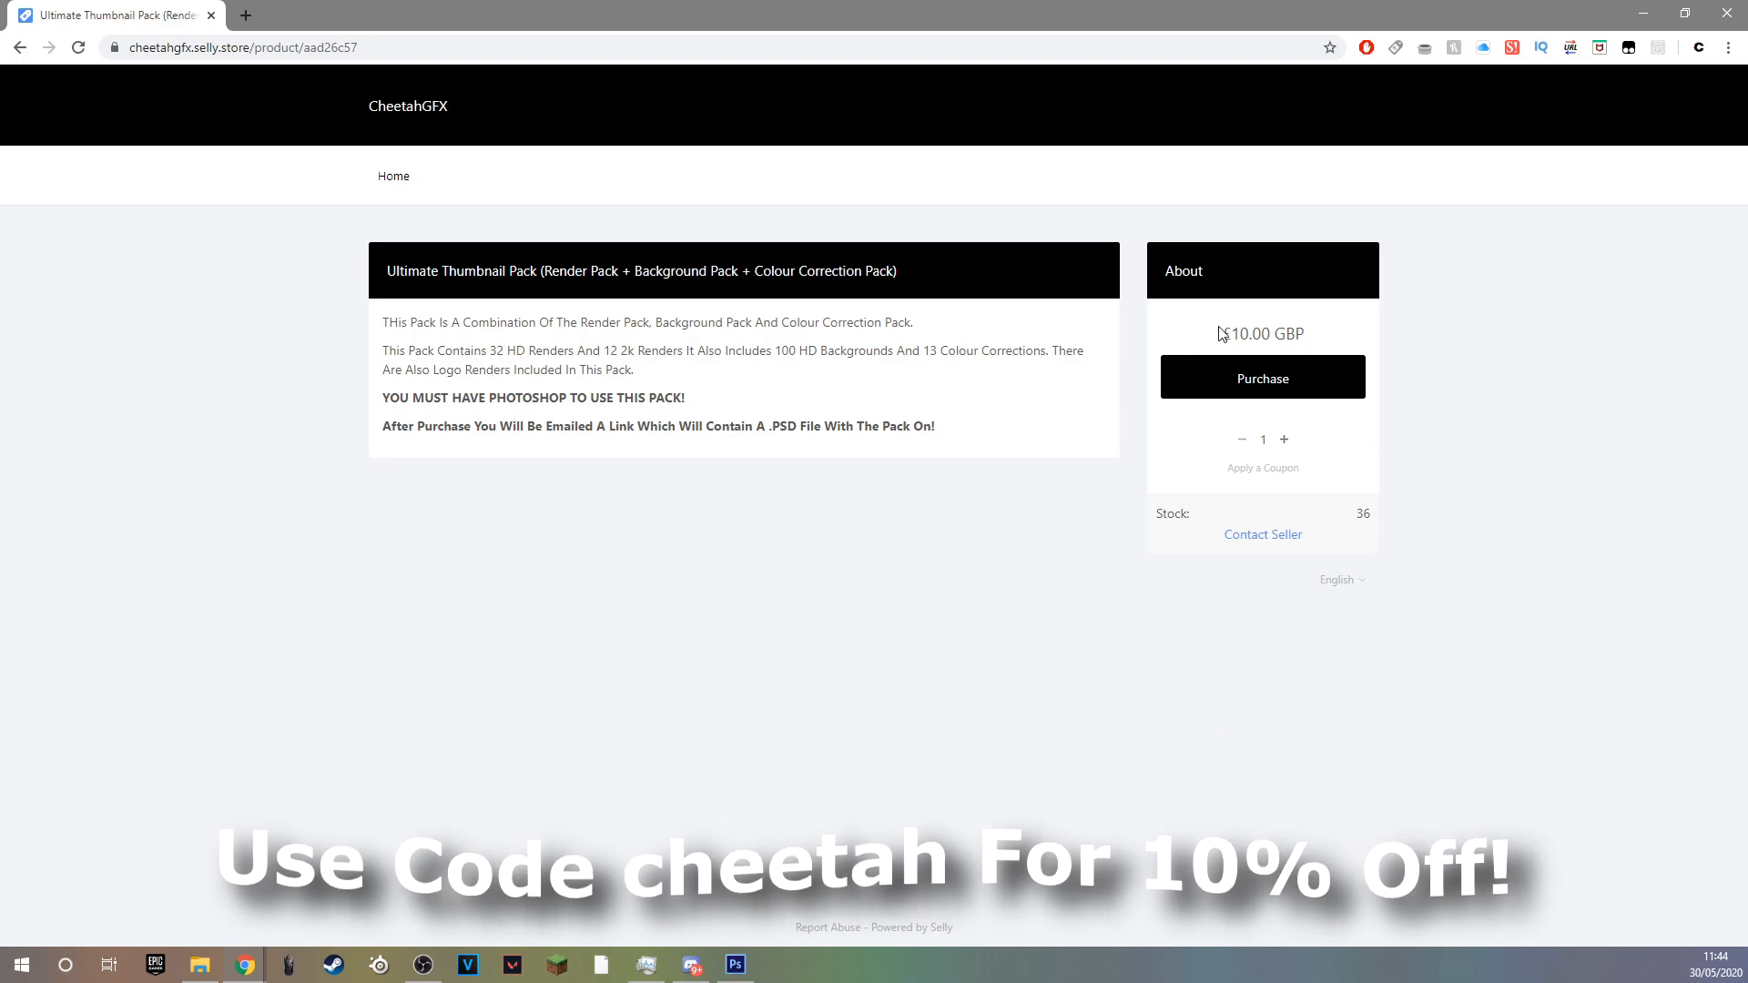
{"action": "key", "text": "alt+Left"}
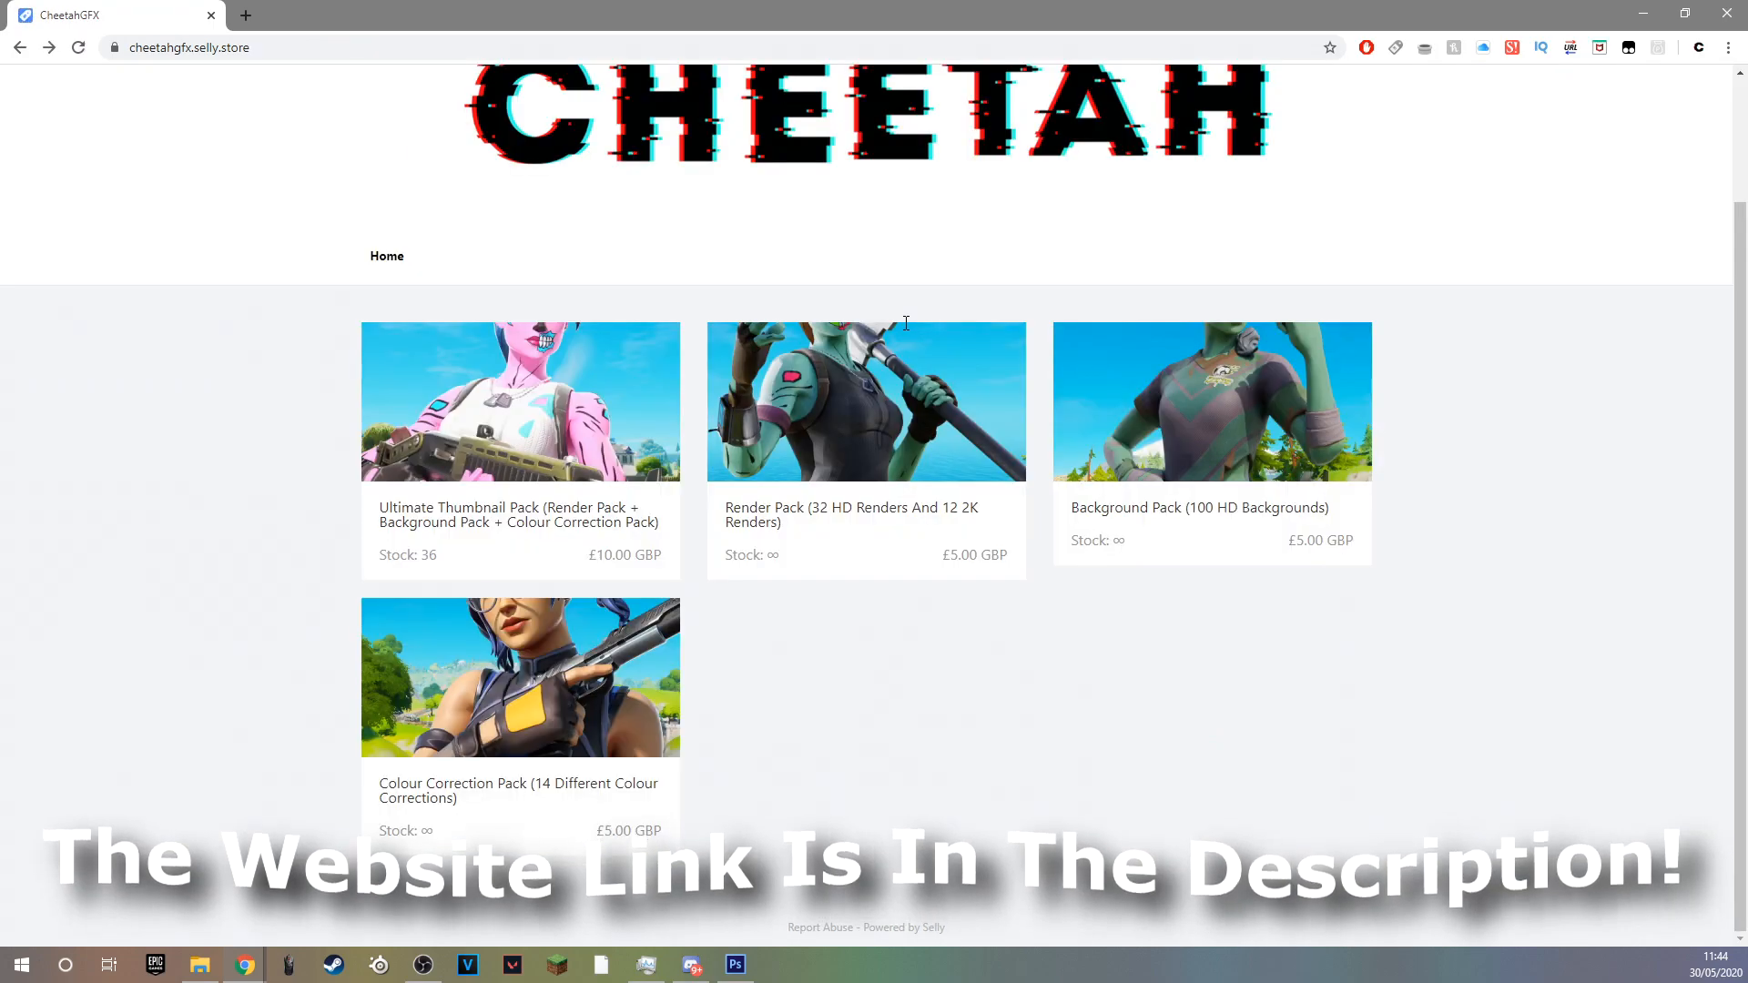
View the Render Pack, Background Pack, Colour Correction Pack and Ultimate Thumbnail Pack product pages in turn, returning to the store list after each.
{"action": "left_click", "coordinate": [740, 482]}
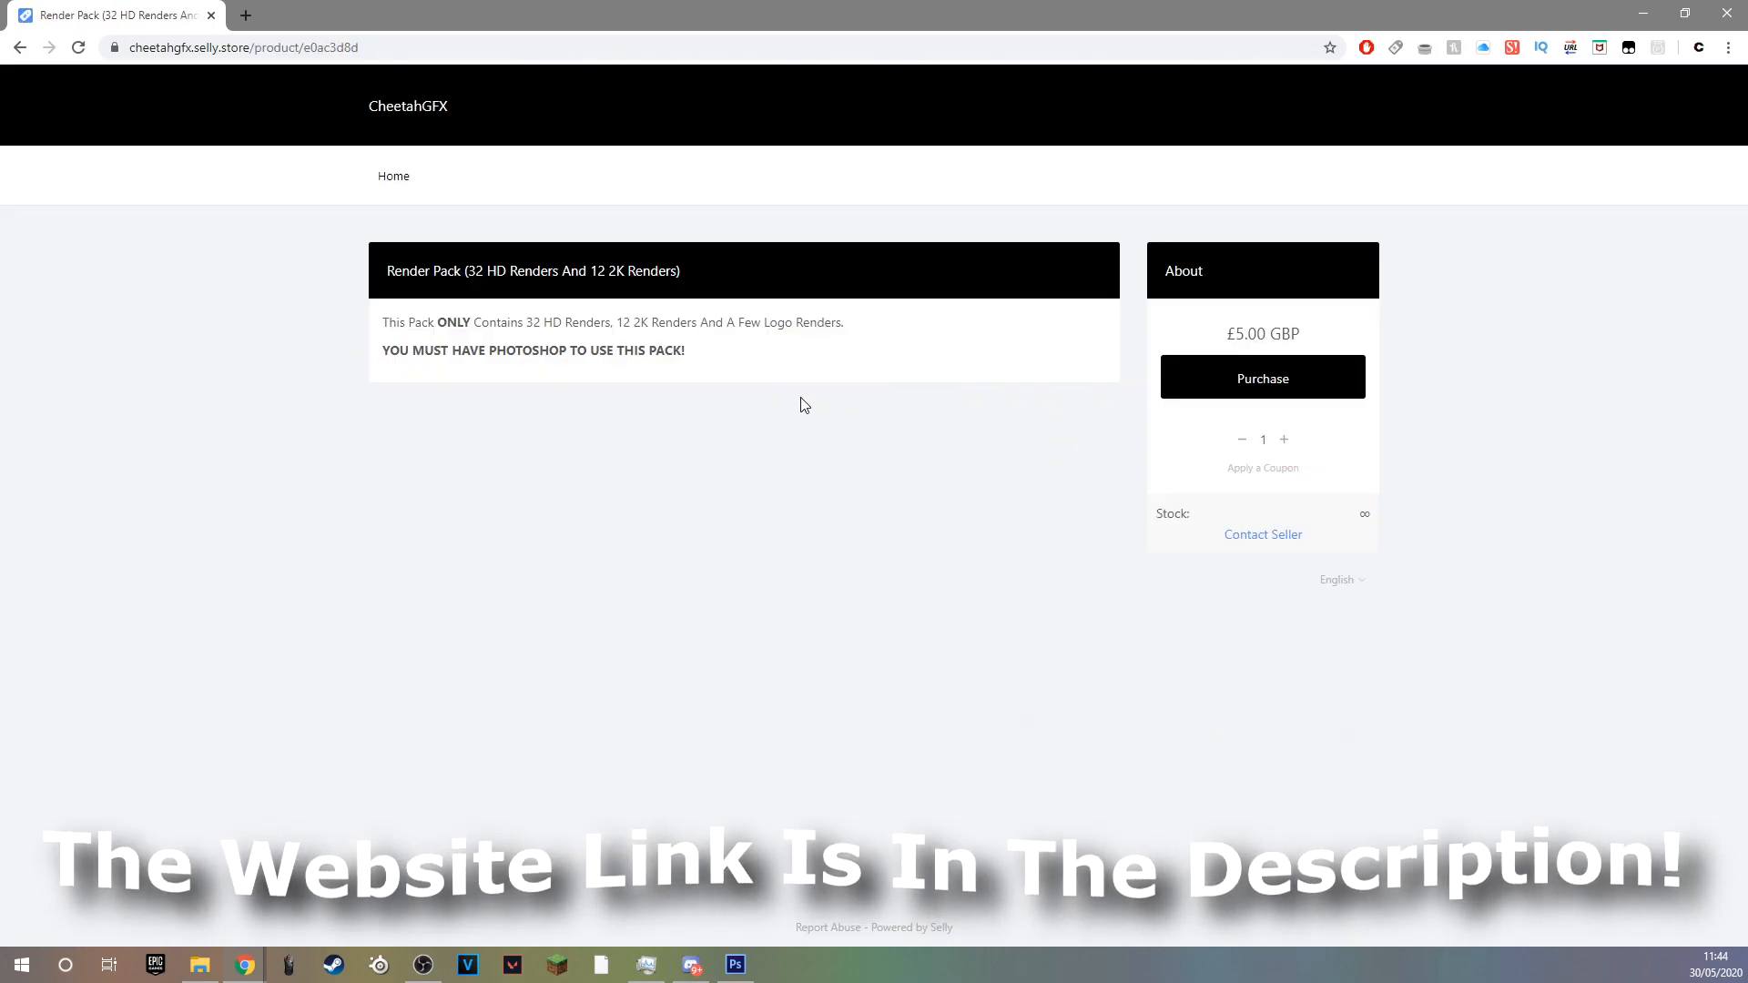
{"action": "key", "text": "alt+Left"}
{"action": "left_click", "coordinate": [1256, 559]}
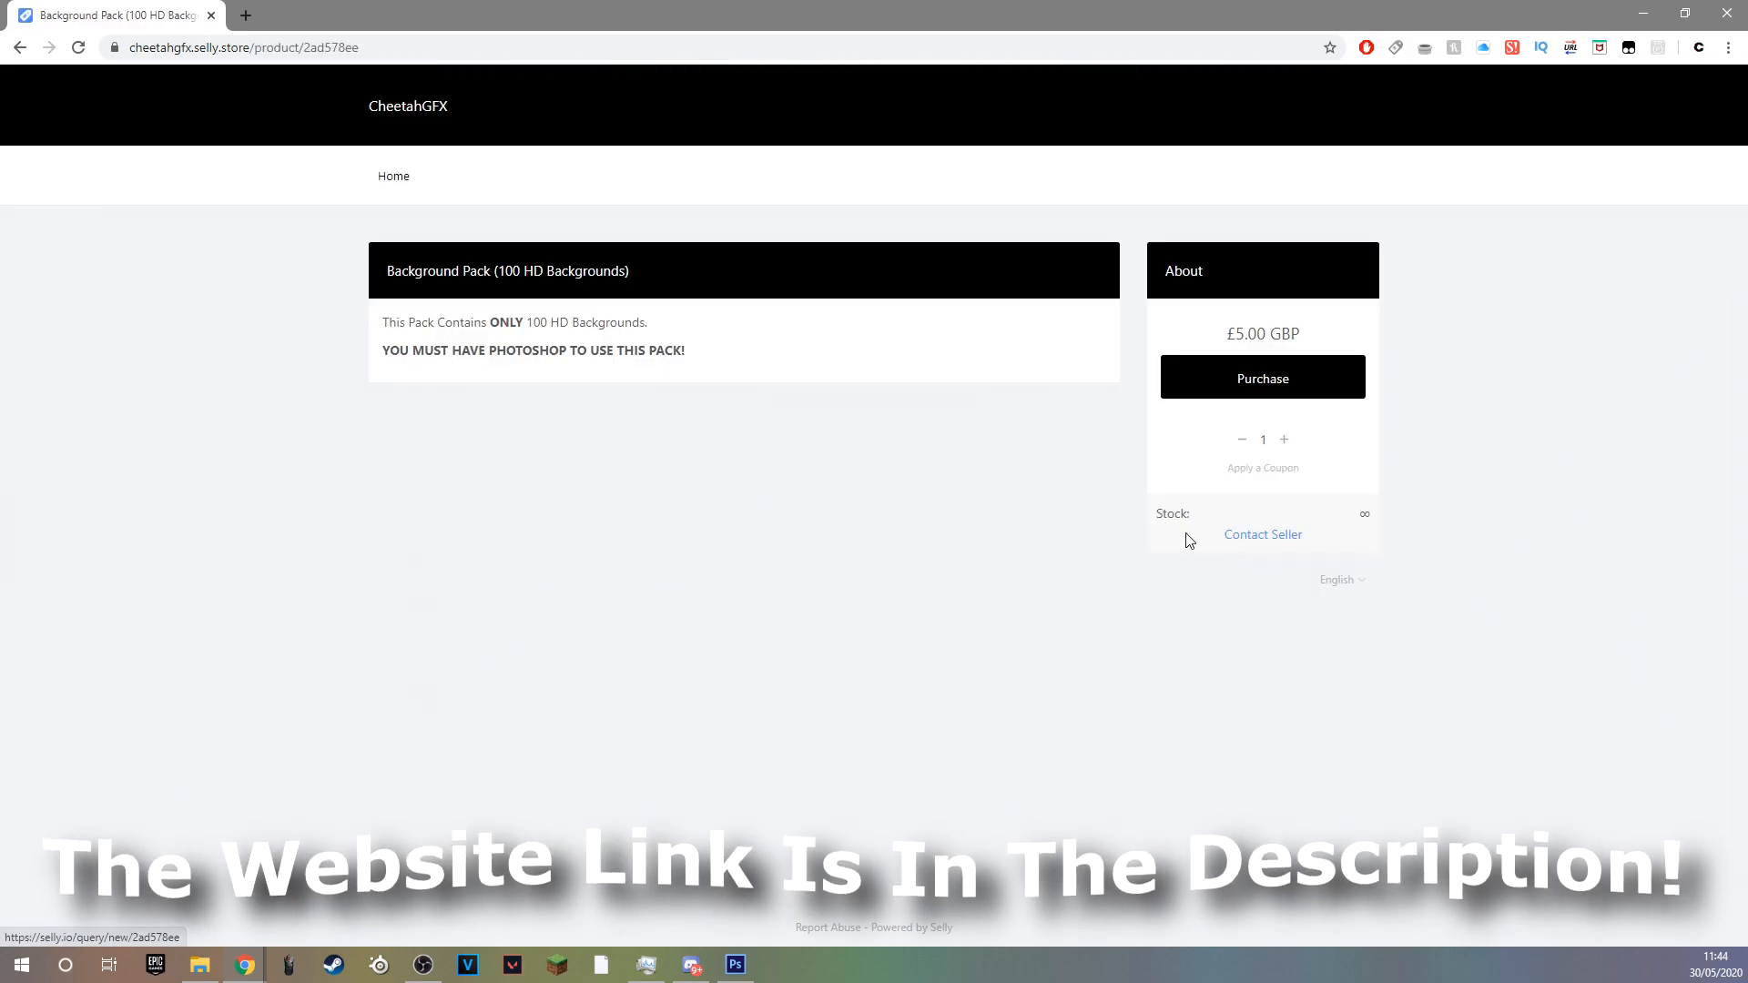
{"action": "key", "text": "alt+Left"}
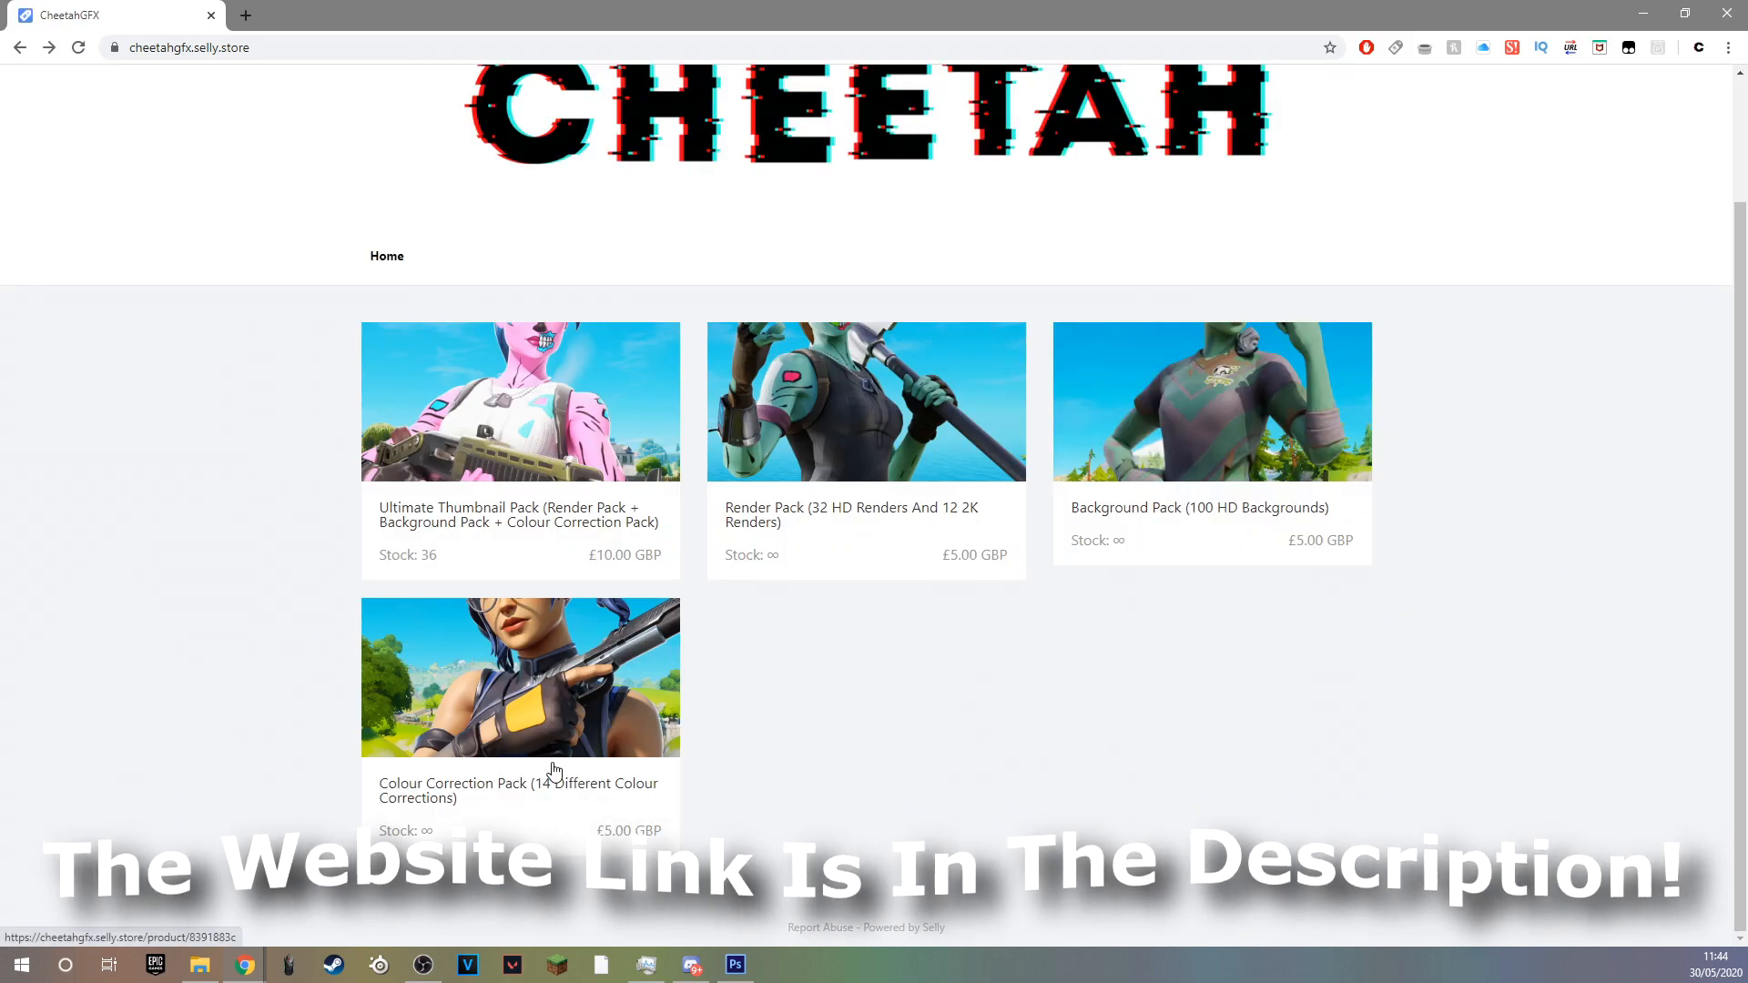
{"action": "left_click", "coordinate": [550, 777]}
{"action": "key", "text": "alt+Left"}
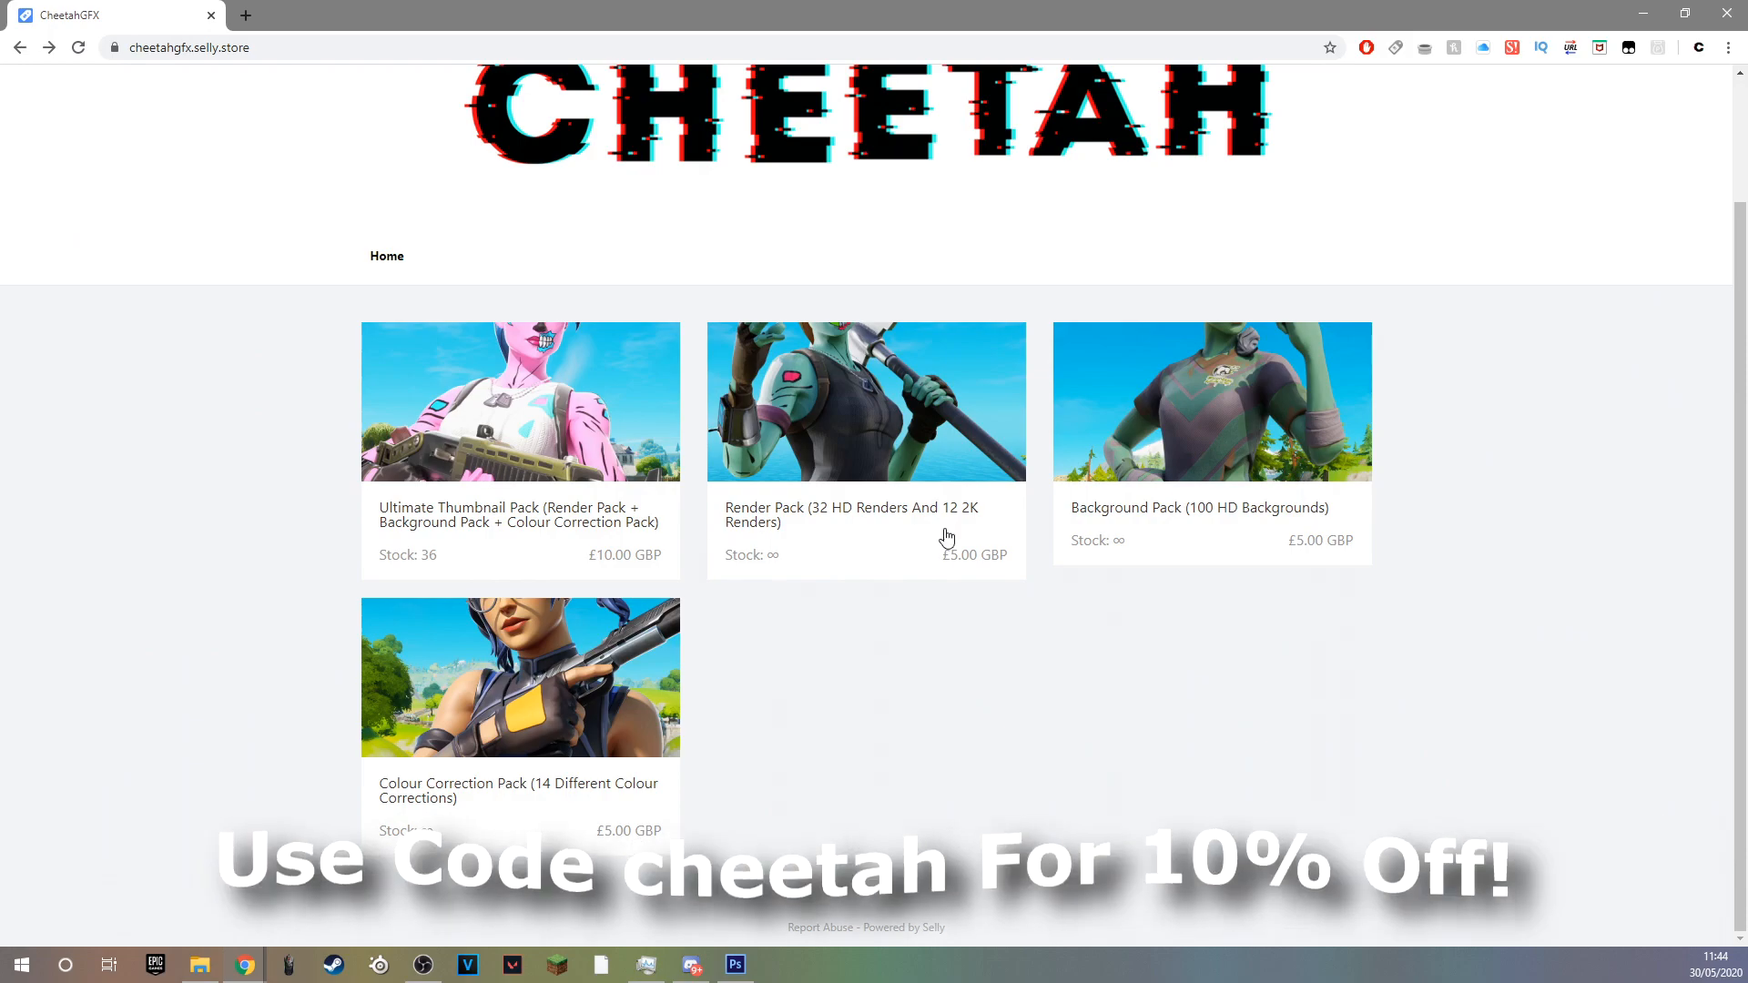
{"action": "left_click", "coordinate": [427, 435]}
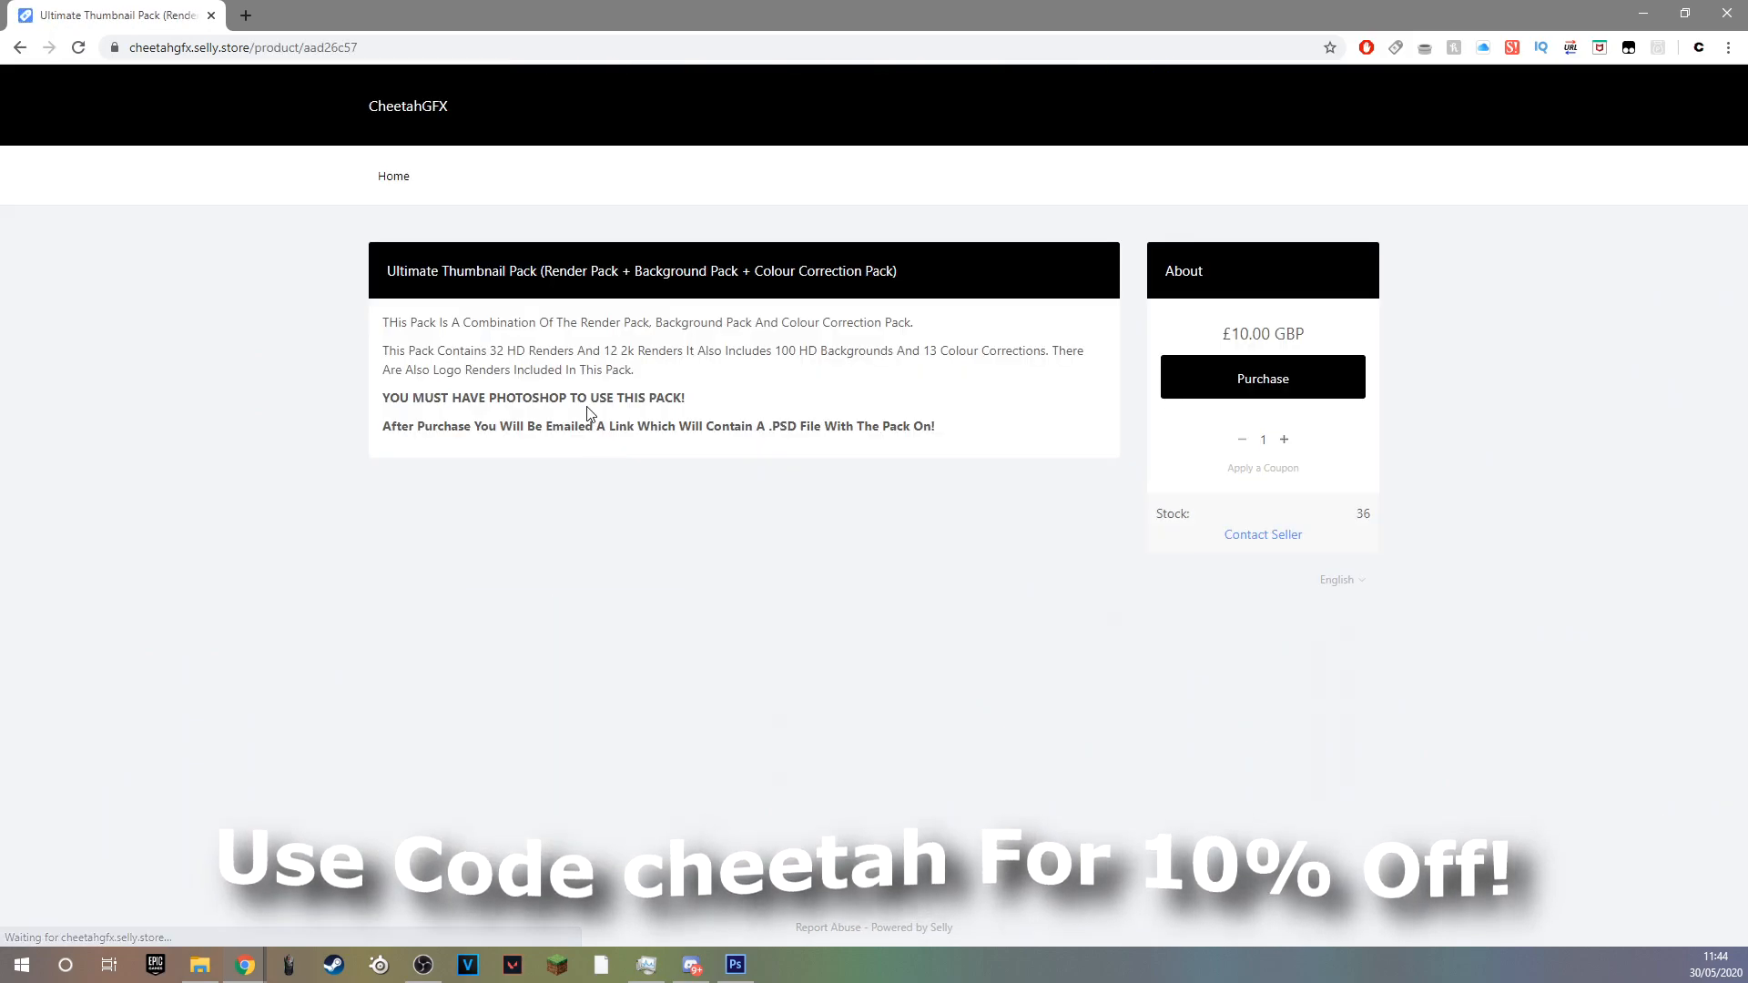
{"action": "key", "text": "alt+Left"}
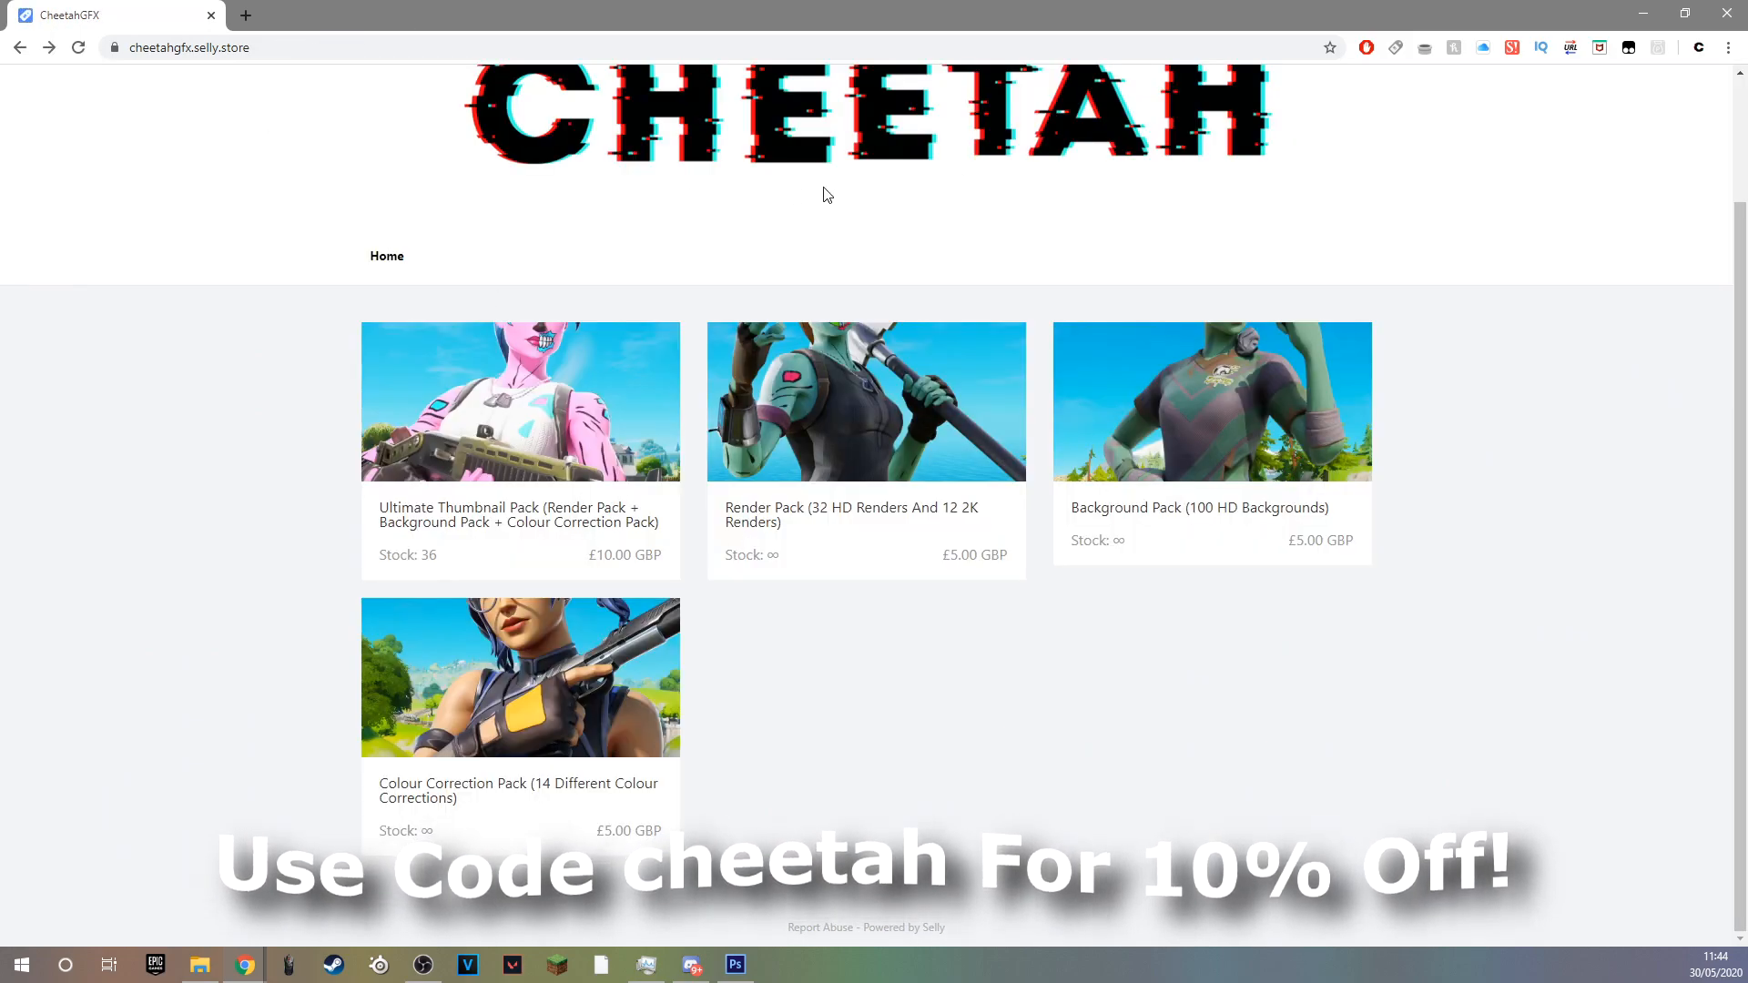
Minimize the browser to switch to Photoshop, bring up Cheetah Ultimate Thumbnail Pack.psd and hide its HIDE disclaimer group.
{"action": "left_click", "coordinate": [1641, 12]}
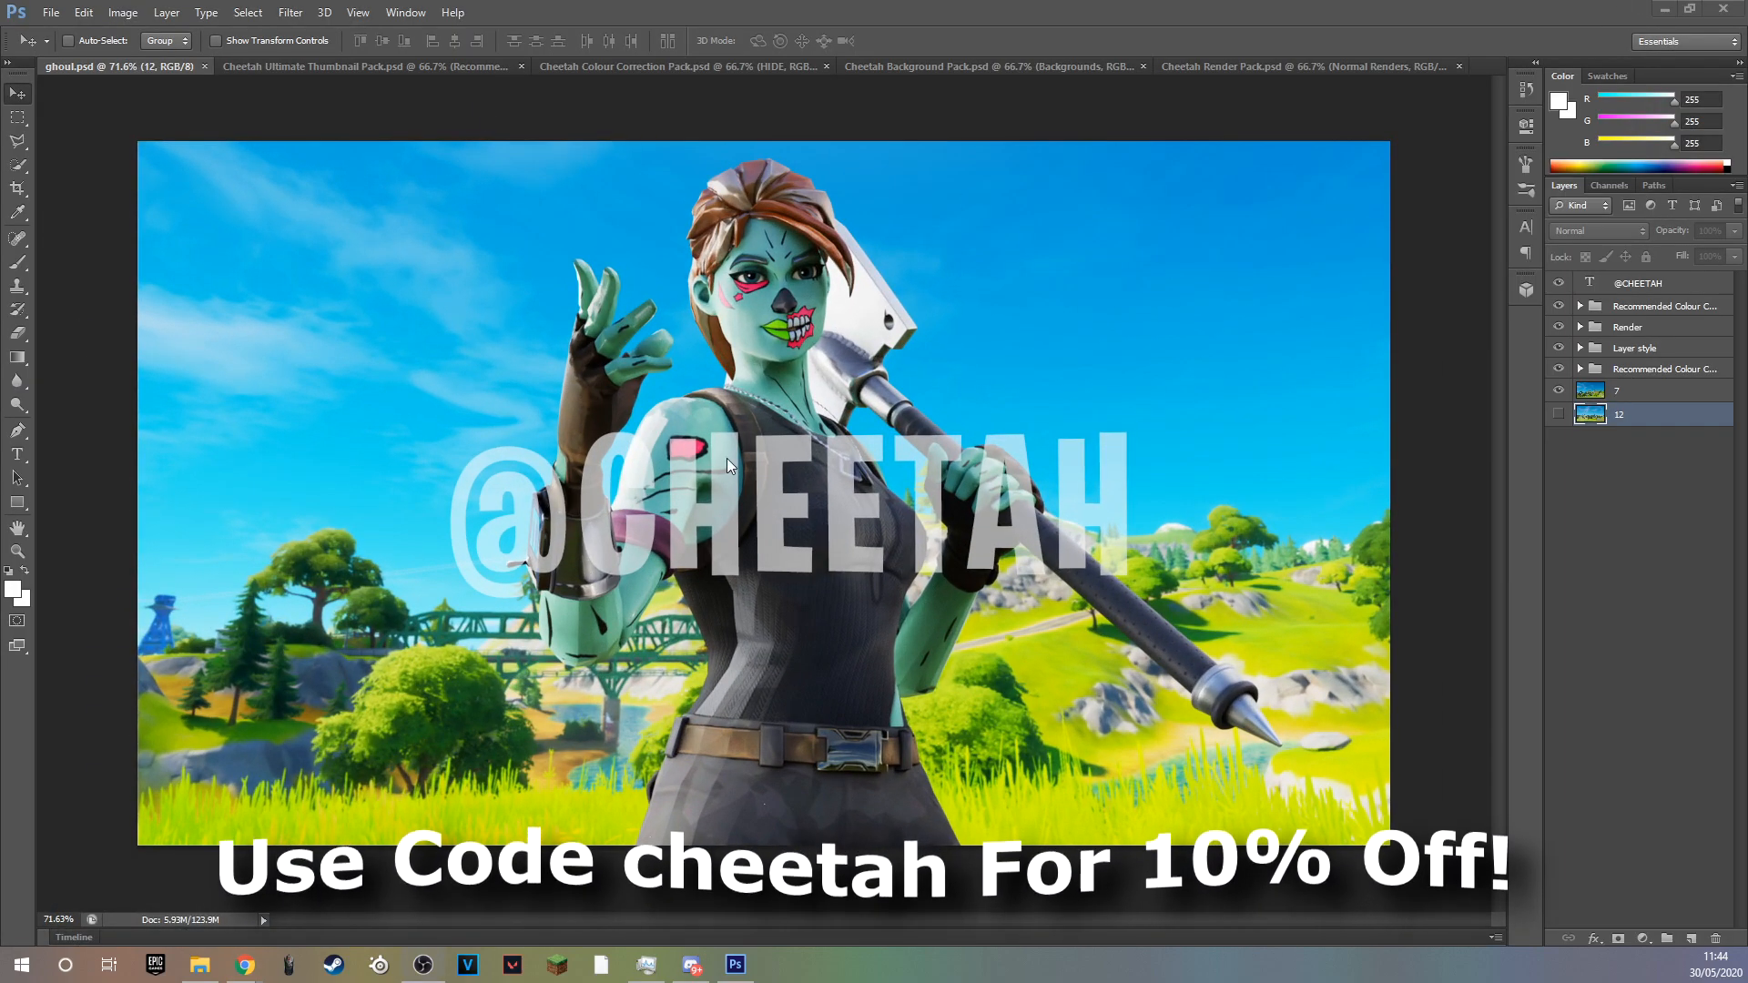
{"action": "left_click", "coordinate": [473, 67]}
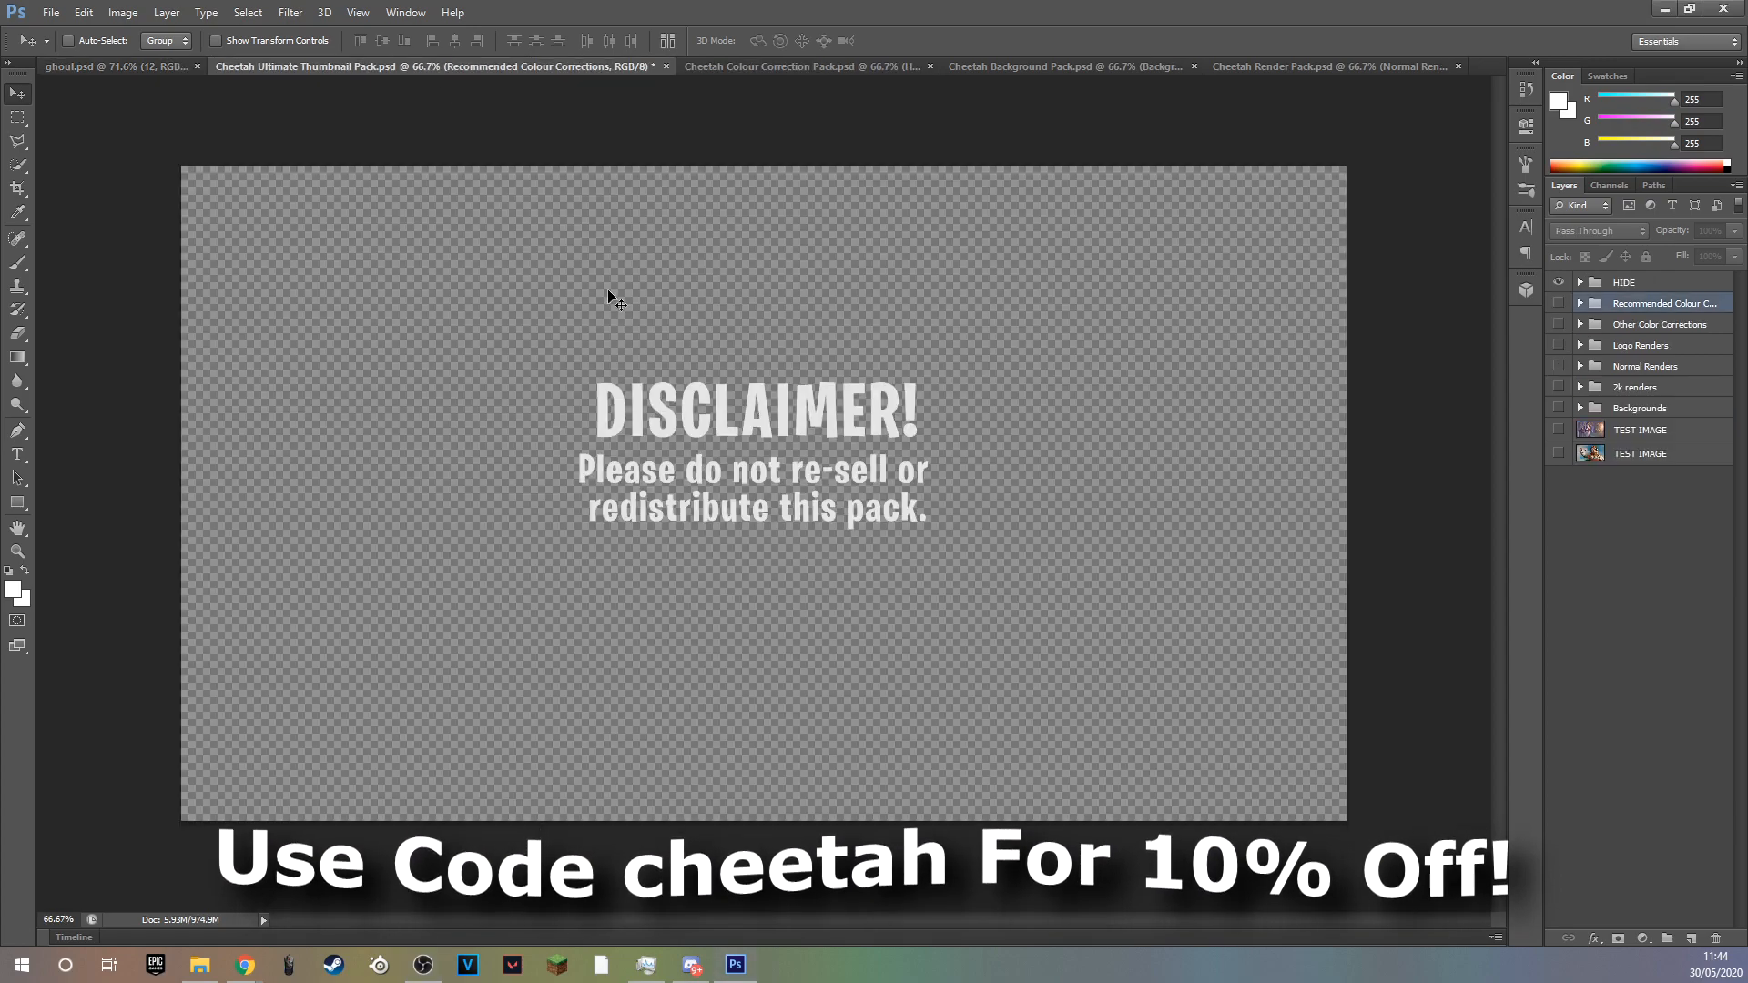
{"action": "left_click", "coordinate": [1559, 284]}
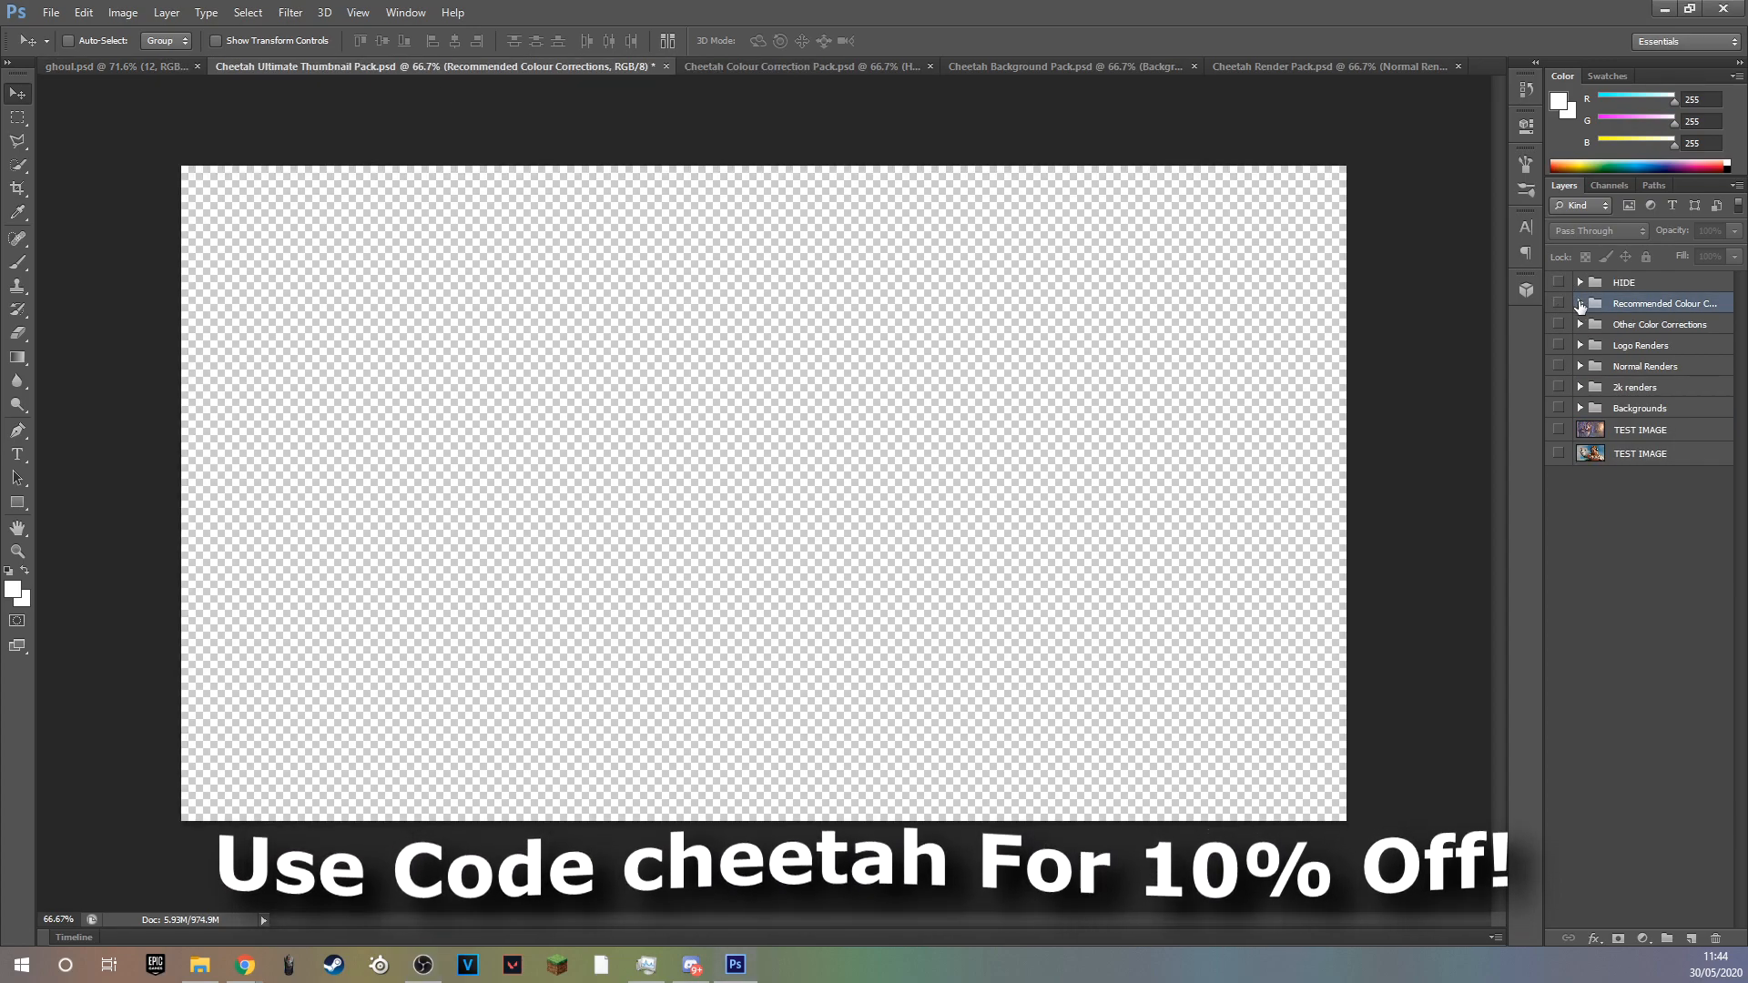
Look inside the Recommended Colour Corrections and Other Color Corrections groups, collapsing each again.
{"action": "left_click", "coordinate": [1581, 304]}
{"action": "left_click", "coordinate": [1582, 304]}
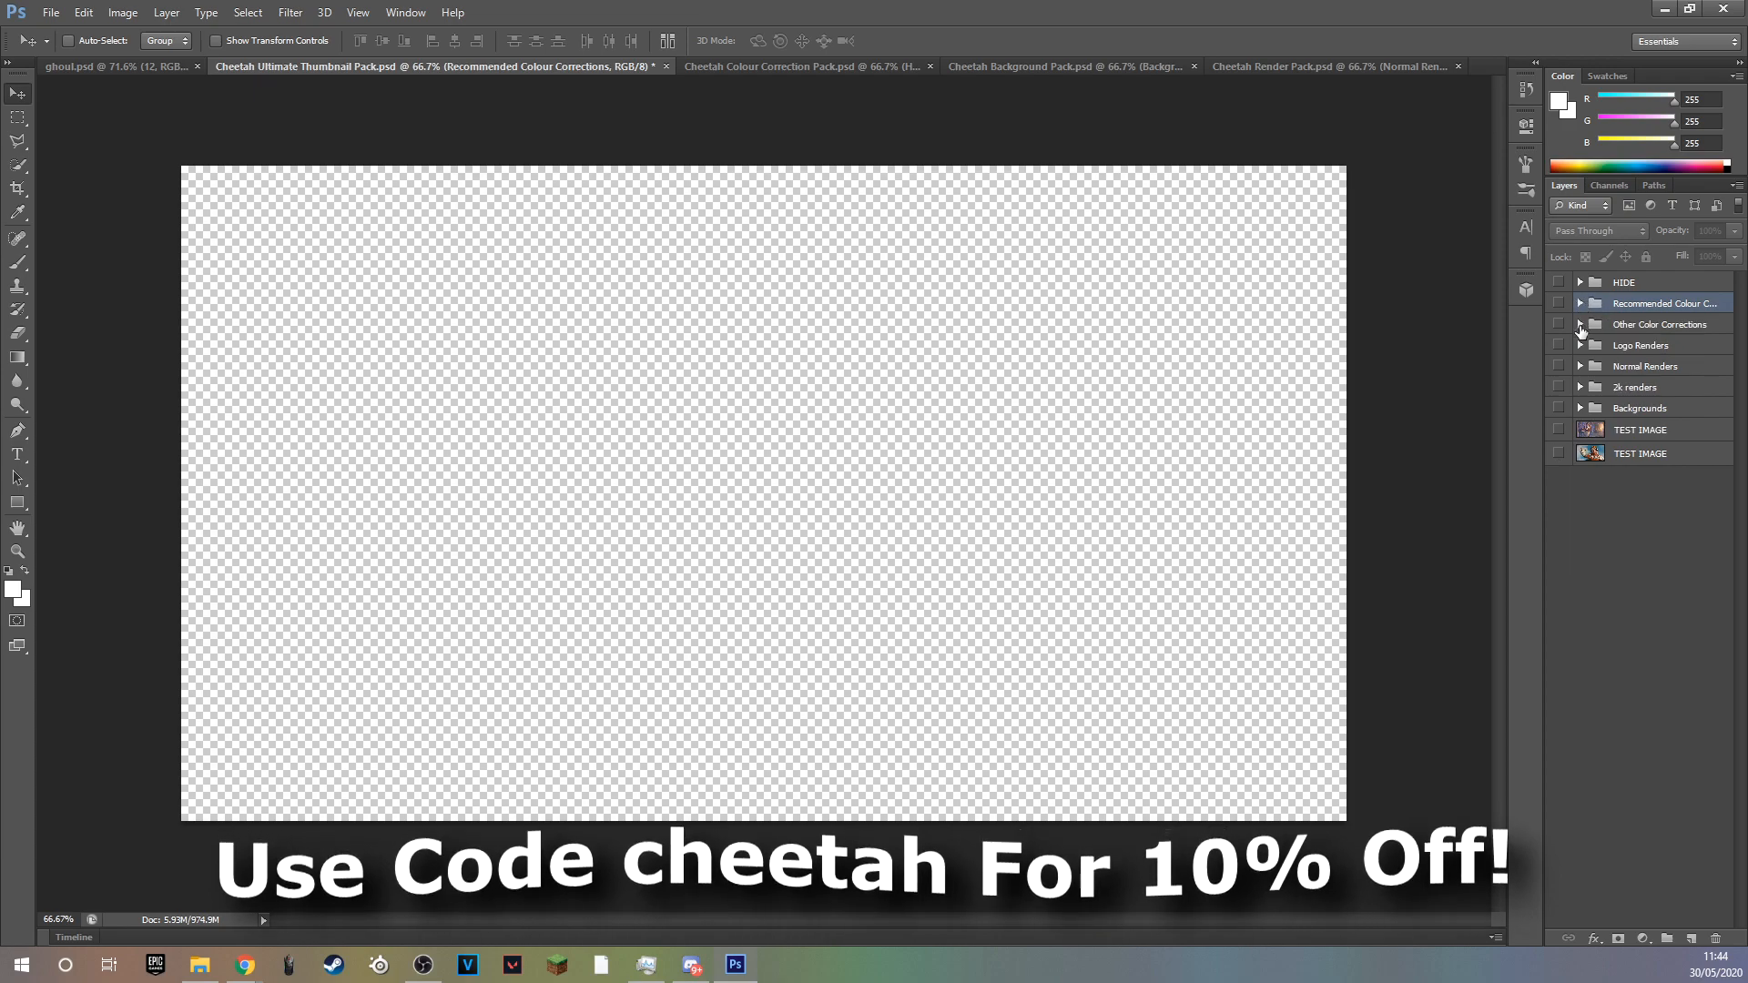
{"action": "left_click", "coordinate": [1581, 325]}
{"action": "left_click", "coordinate": [1581, 325]}
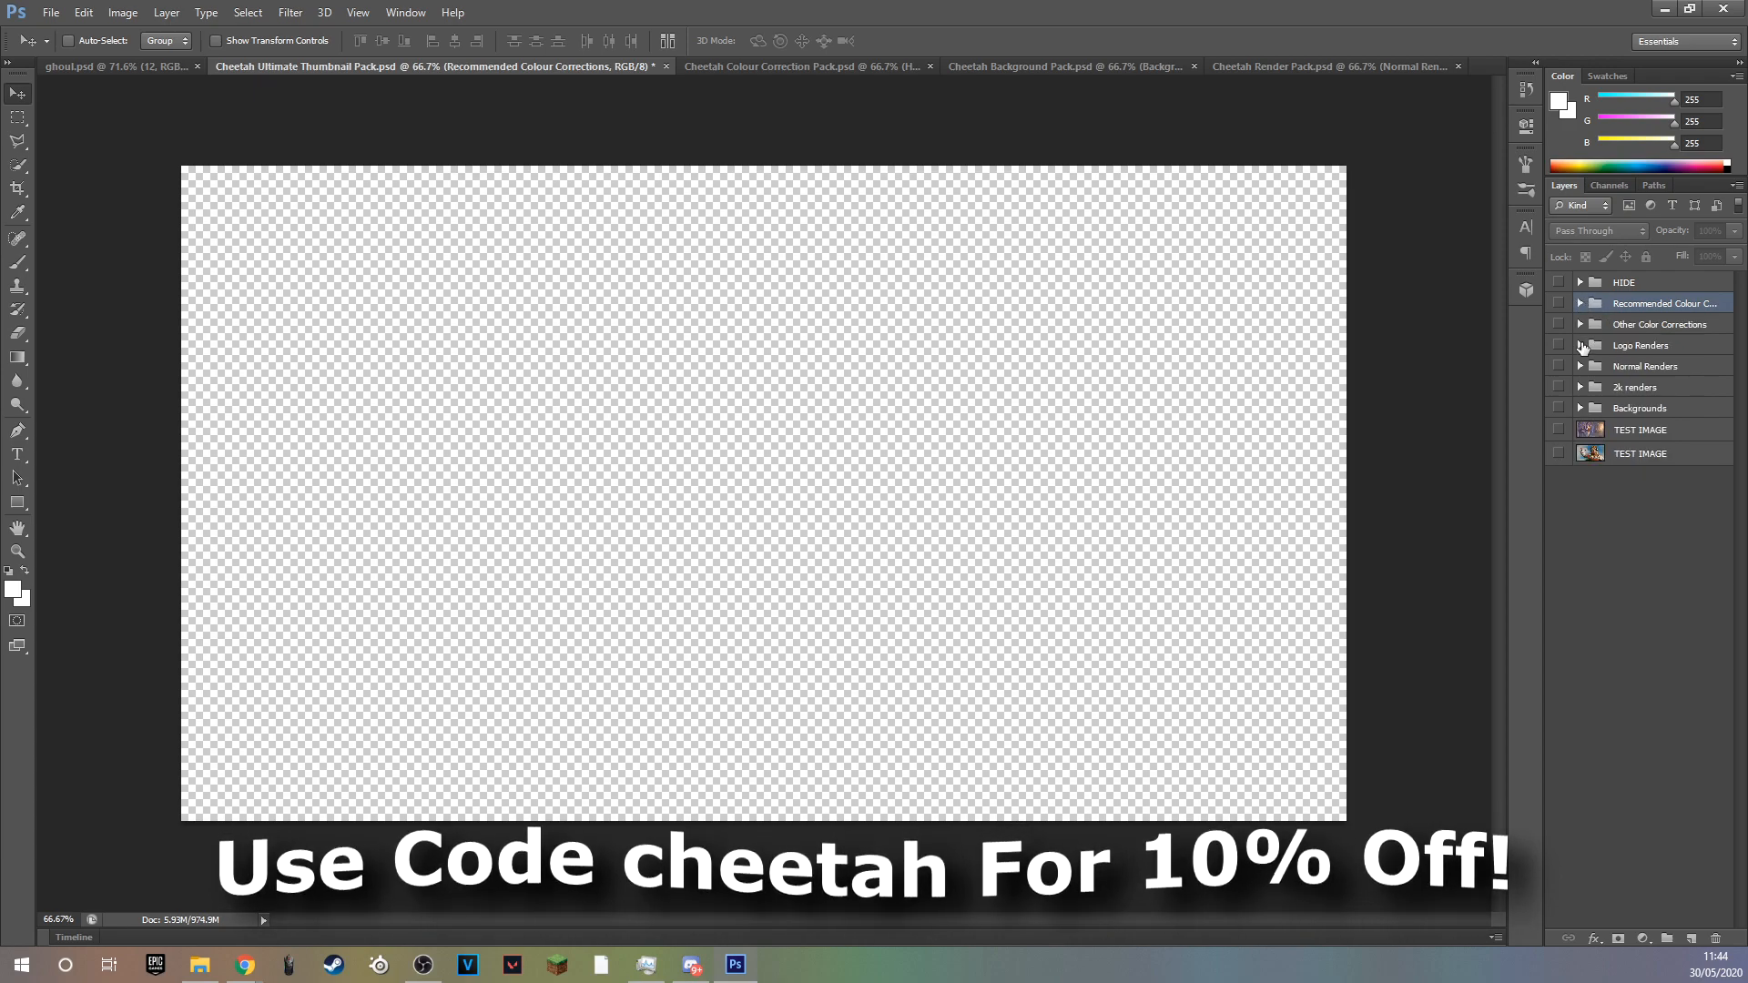
Expand the Logo Renders group, preview some of its renders and collapse the group.
{"action": "left_click", "coordinate": [1580, 346]}
{"action": "left_click", "coordinate": [1558, 345]}
{"action": "left_click", "coordinate": [1558, 368]}
{"action": "left_click", "coordinate": [1558, 391]}
{"action": "left_click", "coordinate": [1558, 390]}
{"action": "left_click", "coordinate": [1580, 346]}
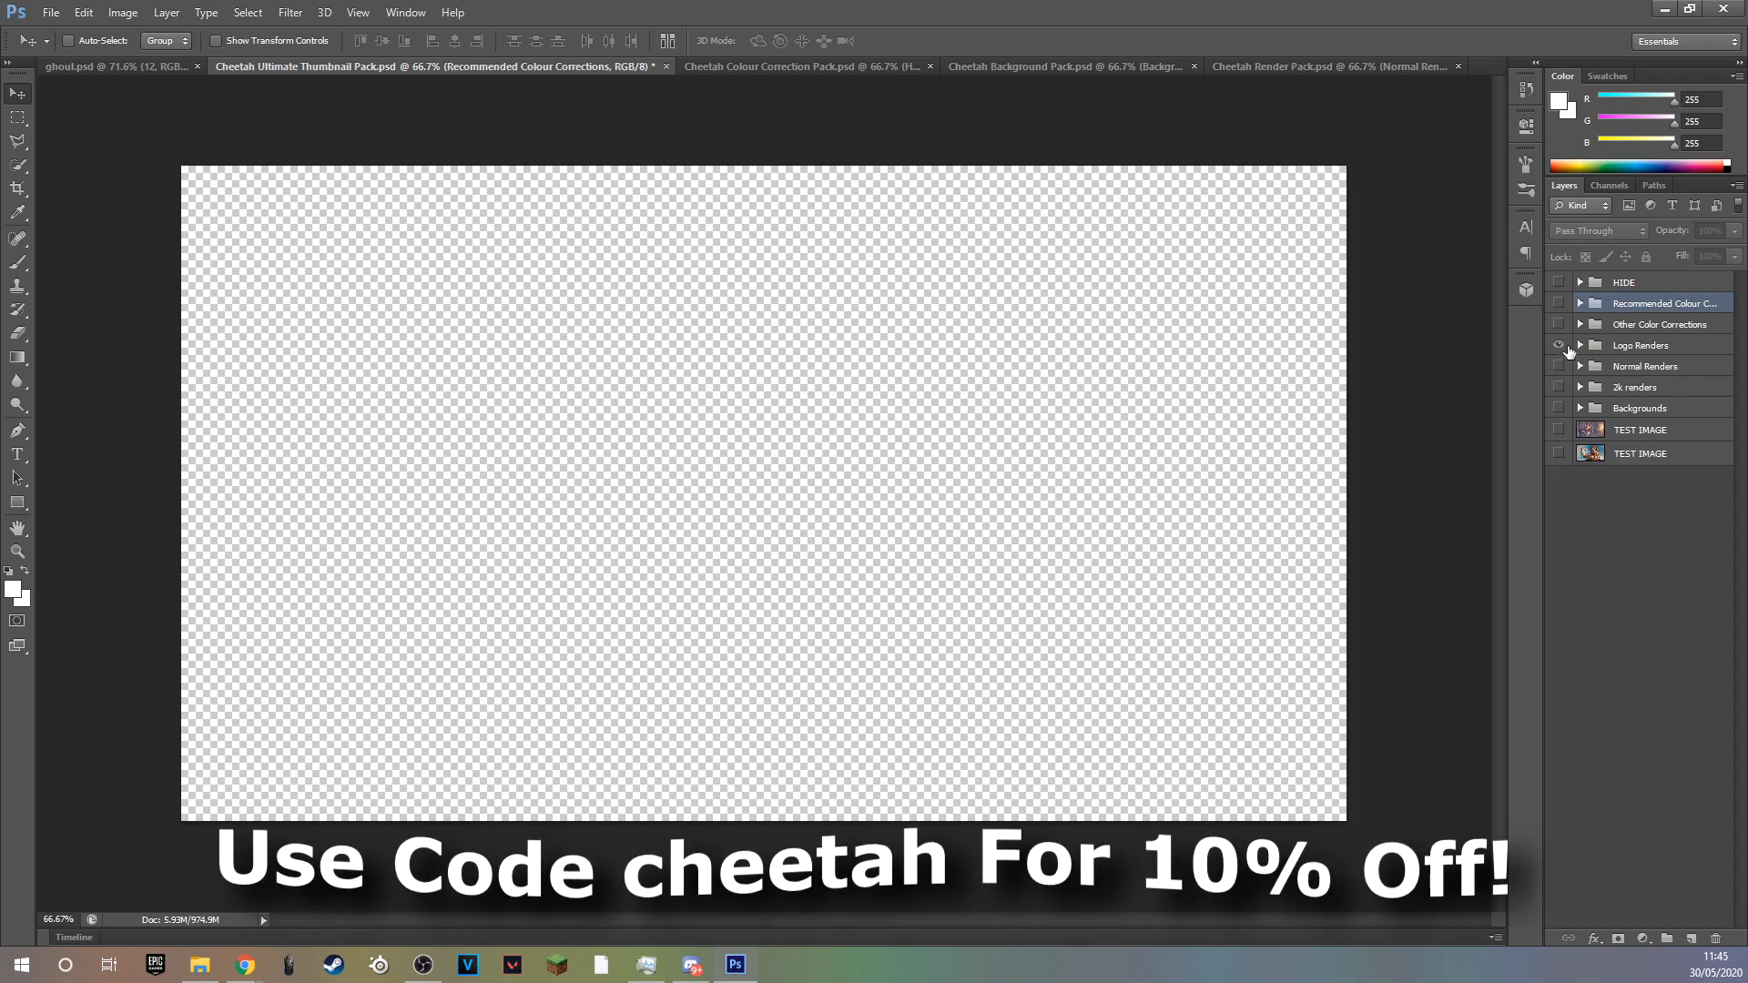
Preview renders 32, 31, 28, 24 and 20 one at a time in the Normal Renders group, hiding each and collapsing the group.
{"action": "left_click", "coordinate": [1581, 367]}
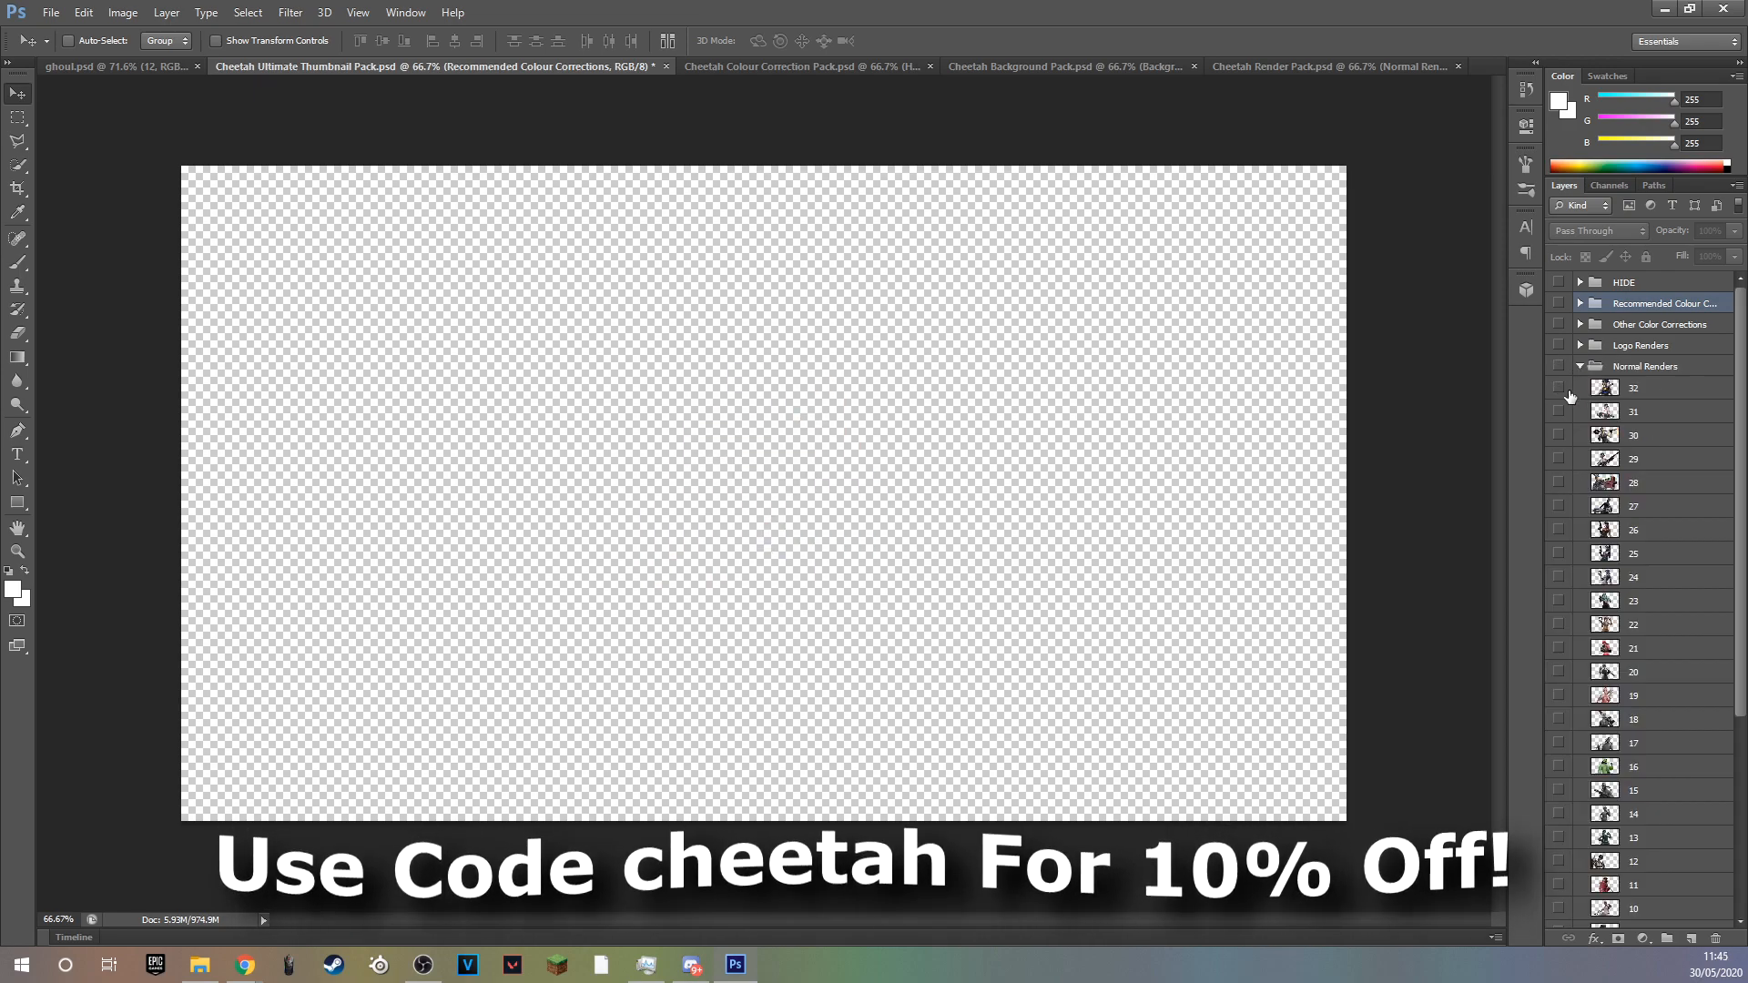
{"action": "left_click", "coordinate": [1560, 391]}
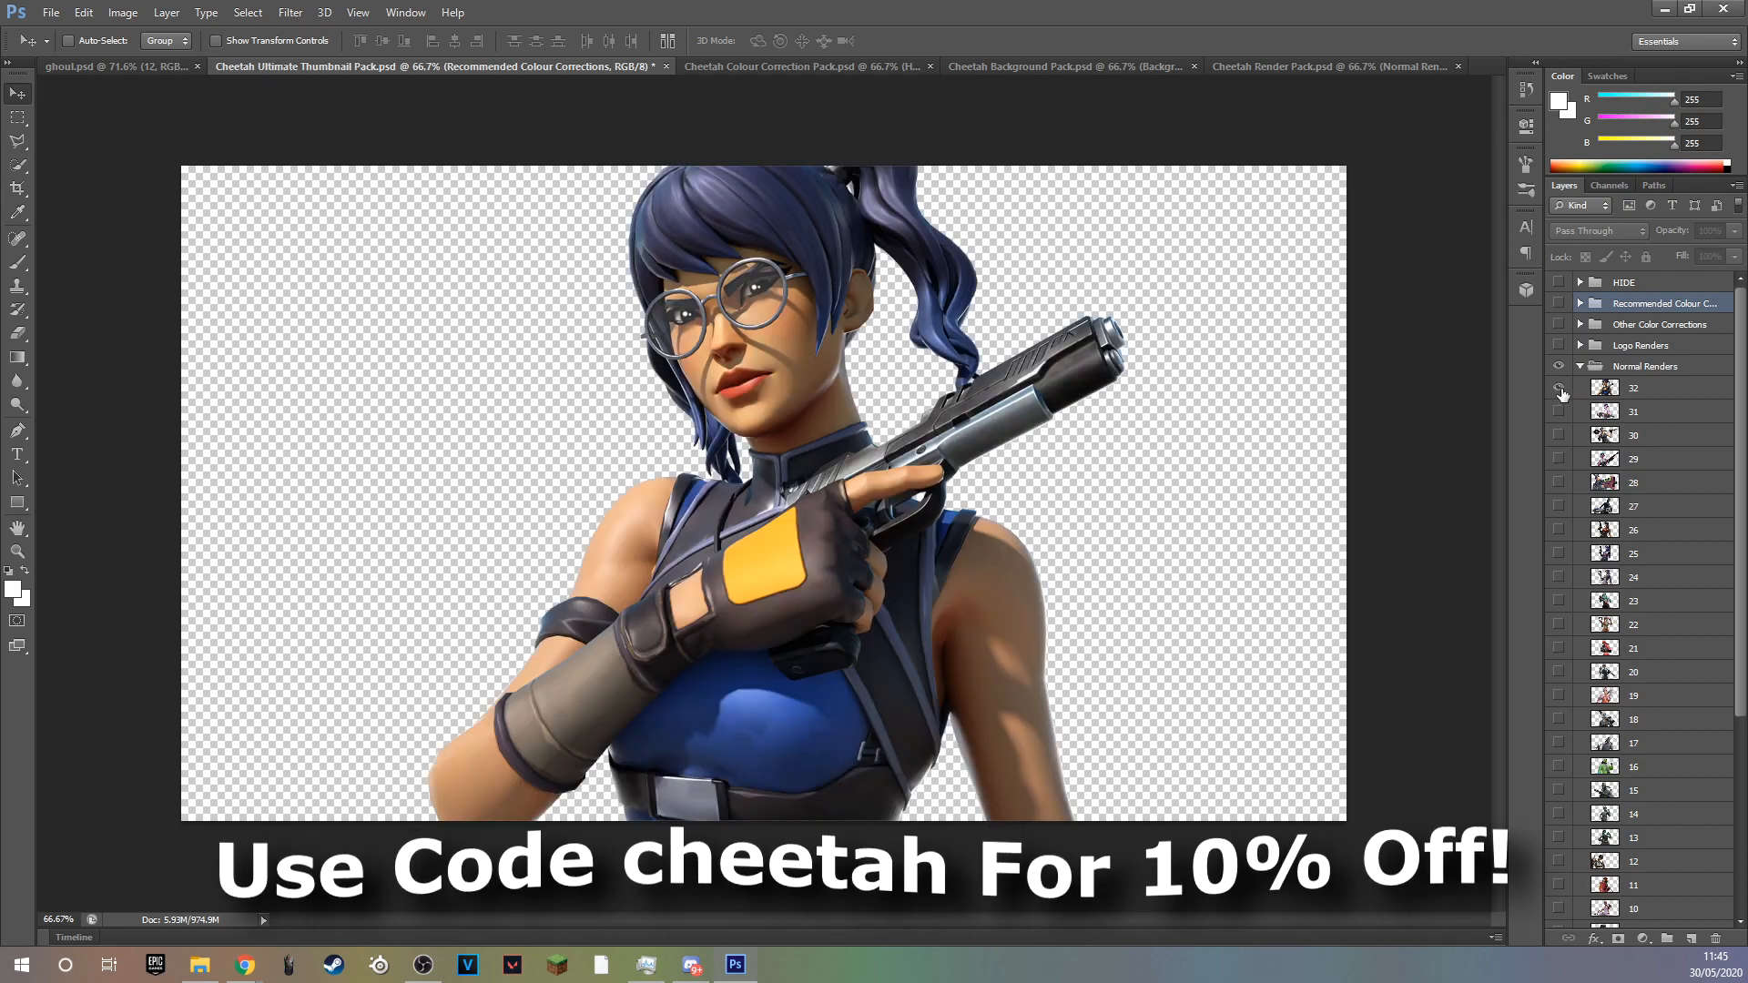
{"action": "left_click", "coordinate": [1559, 390]}
{"action": "left_click", "coordinate": [1559, 411]}
{"action": "left_click", "coordinate": [1558, 412]}
{"action": "left_click", "coordinate": [1561, 483]}
{"action": "left_click", "coordinate": [1564, 482]}
{"action": "left_click", "coordinate": [1560, 578]}
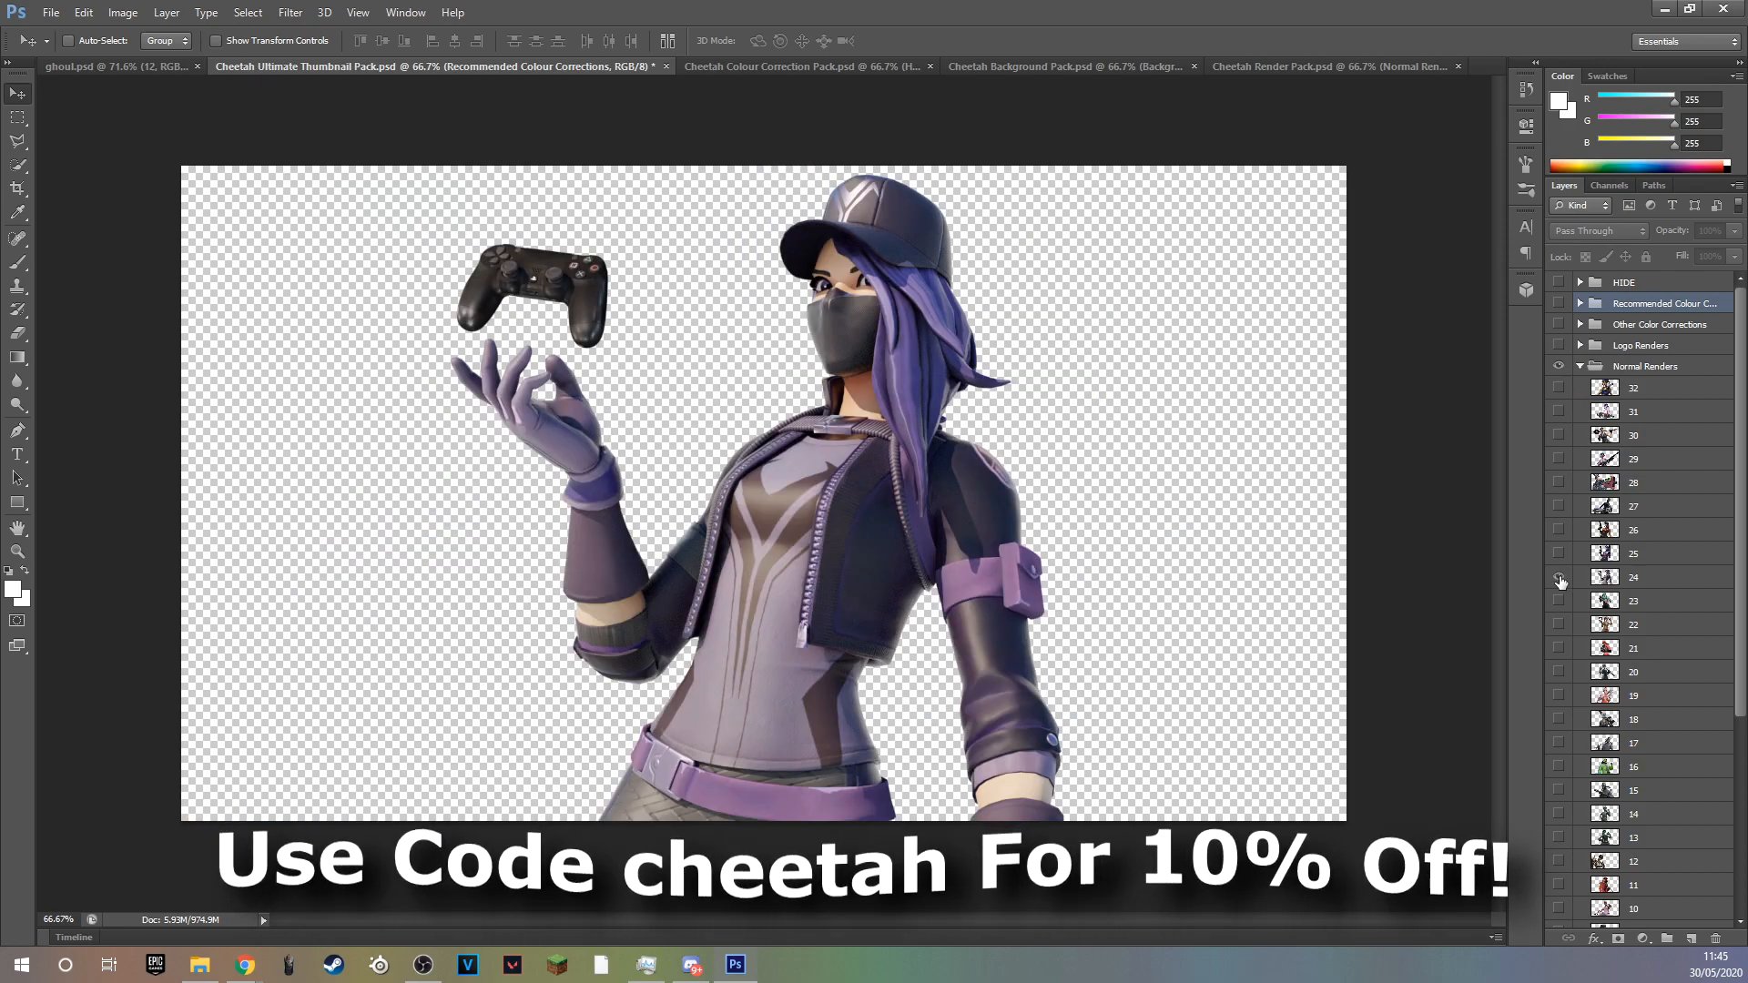
{"action": "left_click", "coordinate": [1559, 578]}
{"action": "left_click", "coordinate": [1563, 672]}
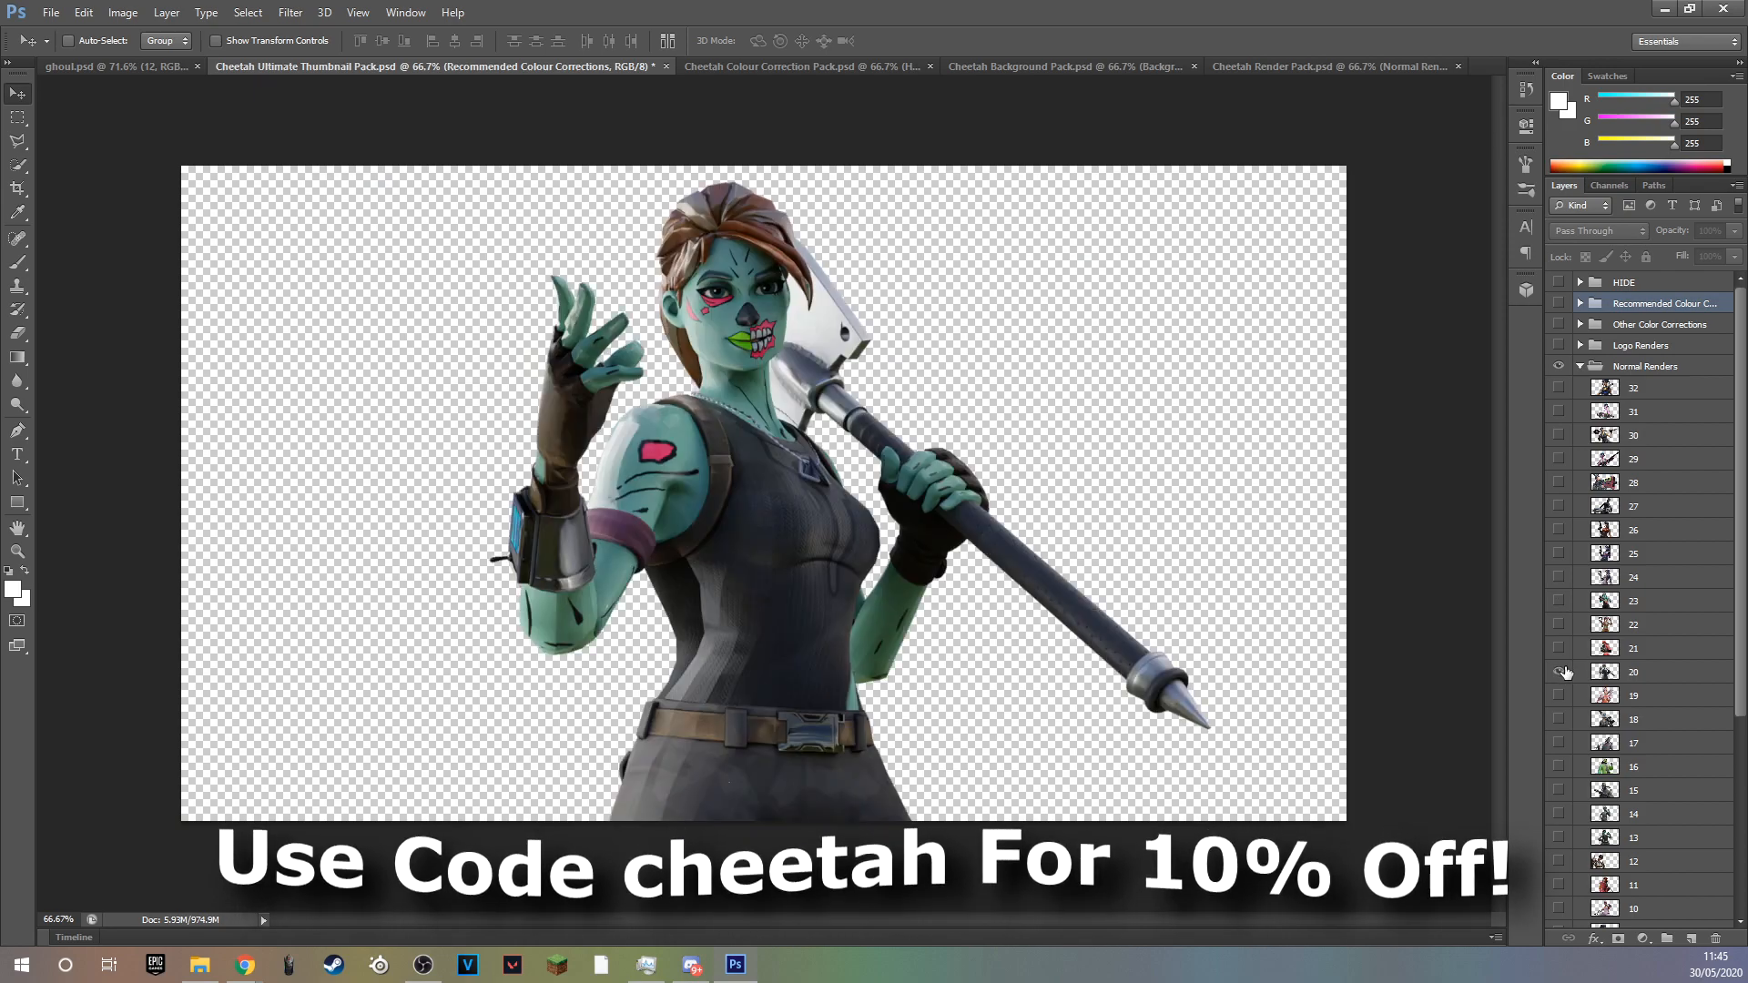
{"action": "left_click", "coordinate": [1566, 672]}
{"action": "left_click", "coordinate": [1581, 366]}
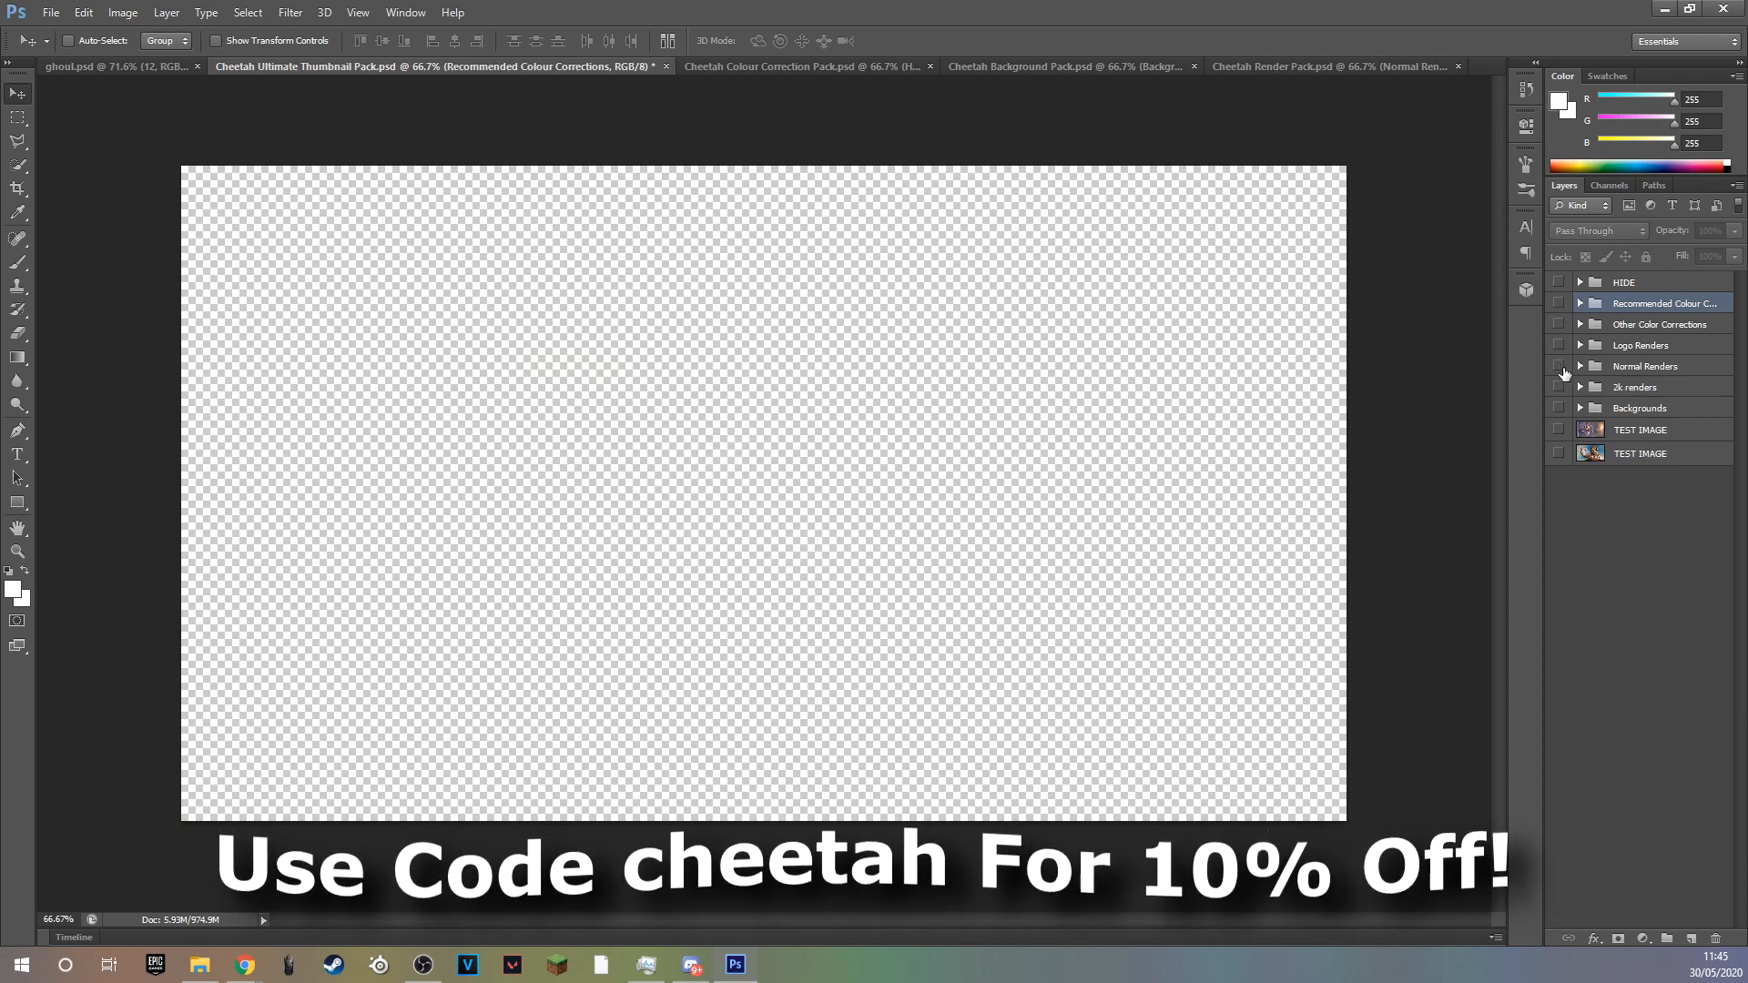
Preview the first four renders of the 2k renders group, from snowman to nautilus, one at a time and collapse the group.
{"action": "left_click", "coordinate": [1578, 388]}
{"action": "left_click", "coordinate": [1558, 410]}
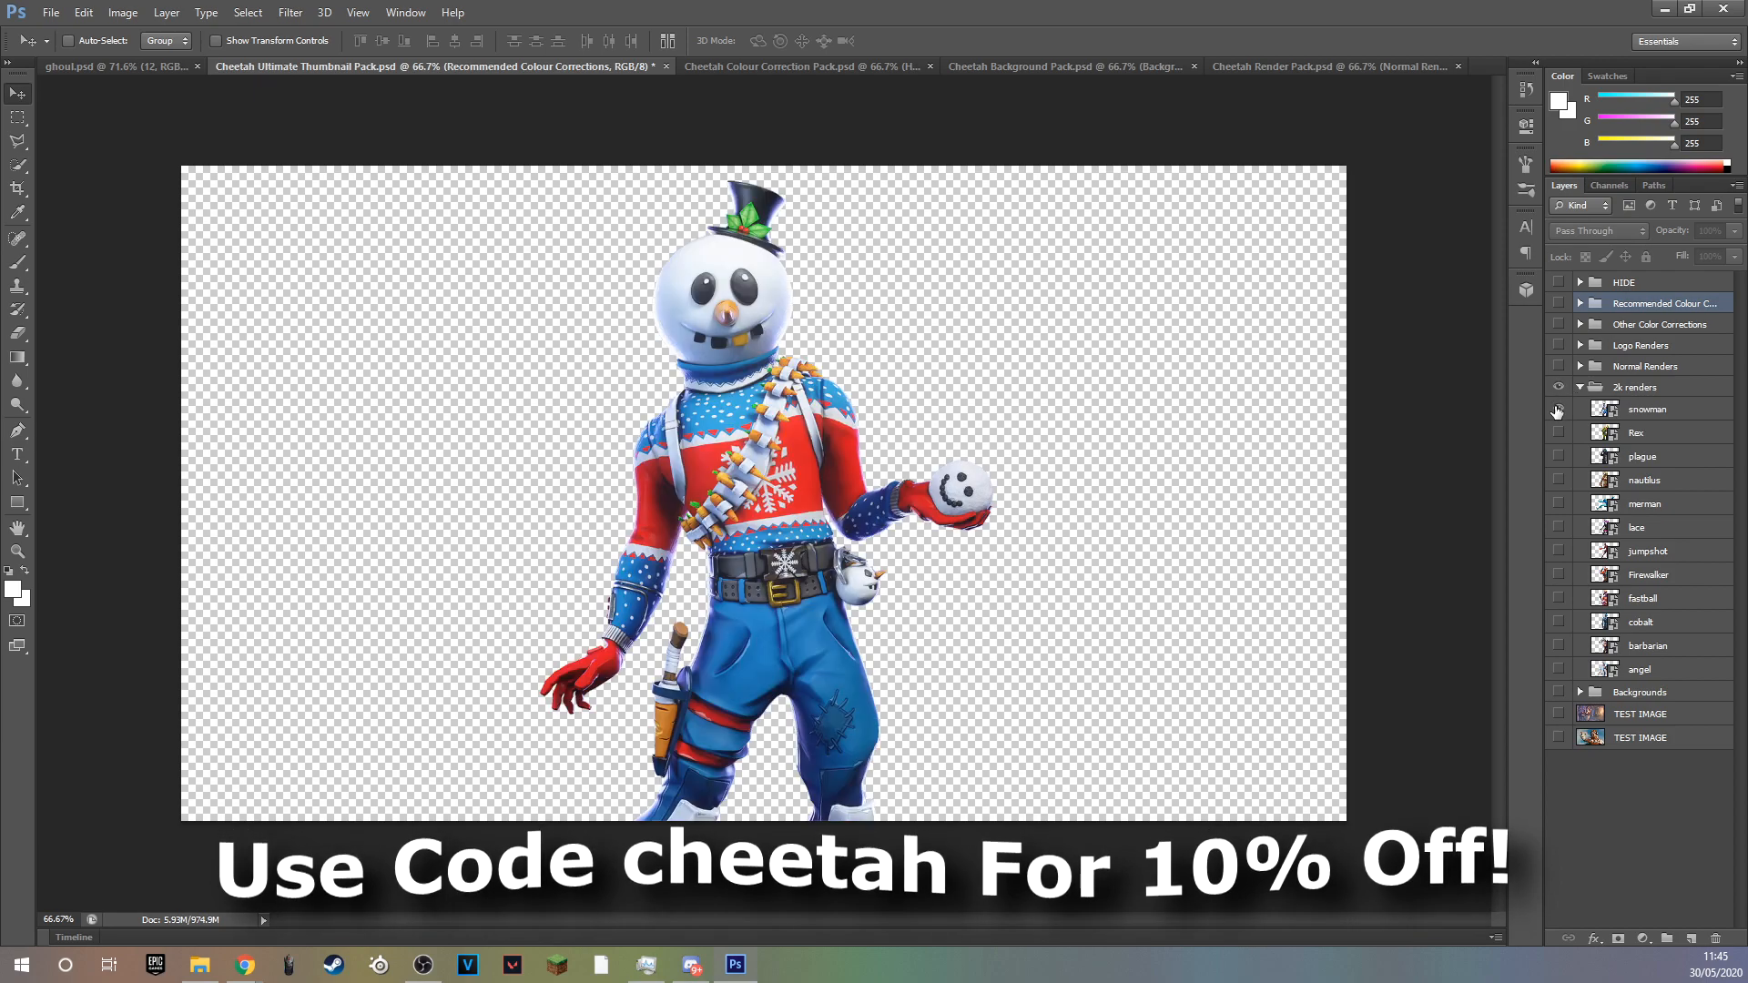
{"action": "left_click", "coordinate": [1558, 409]}
{"action": "left_click", "coordinate": [1557, 433]}
{"action": "left_click", "coordinate": [1558, 432]}
{"action": "left_click", "coordinate": [1558, 456]}
{"action": "left_click", "coordinate": [1558, 456]}
{"action": "left_click", "coordinate": [1557, 479]}
{"action": "left_click", "coordinate": [1558, 480]}
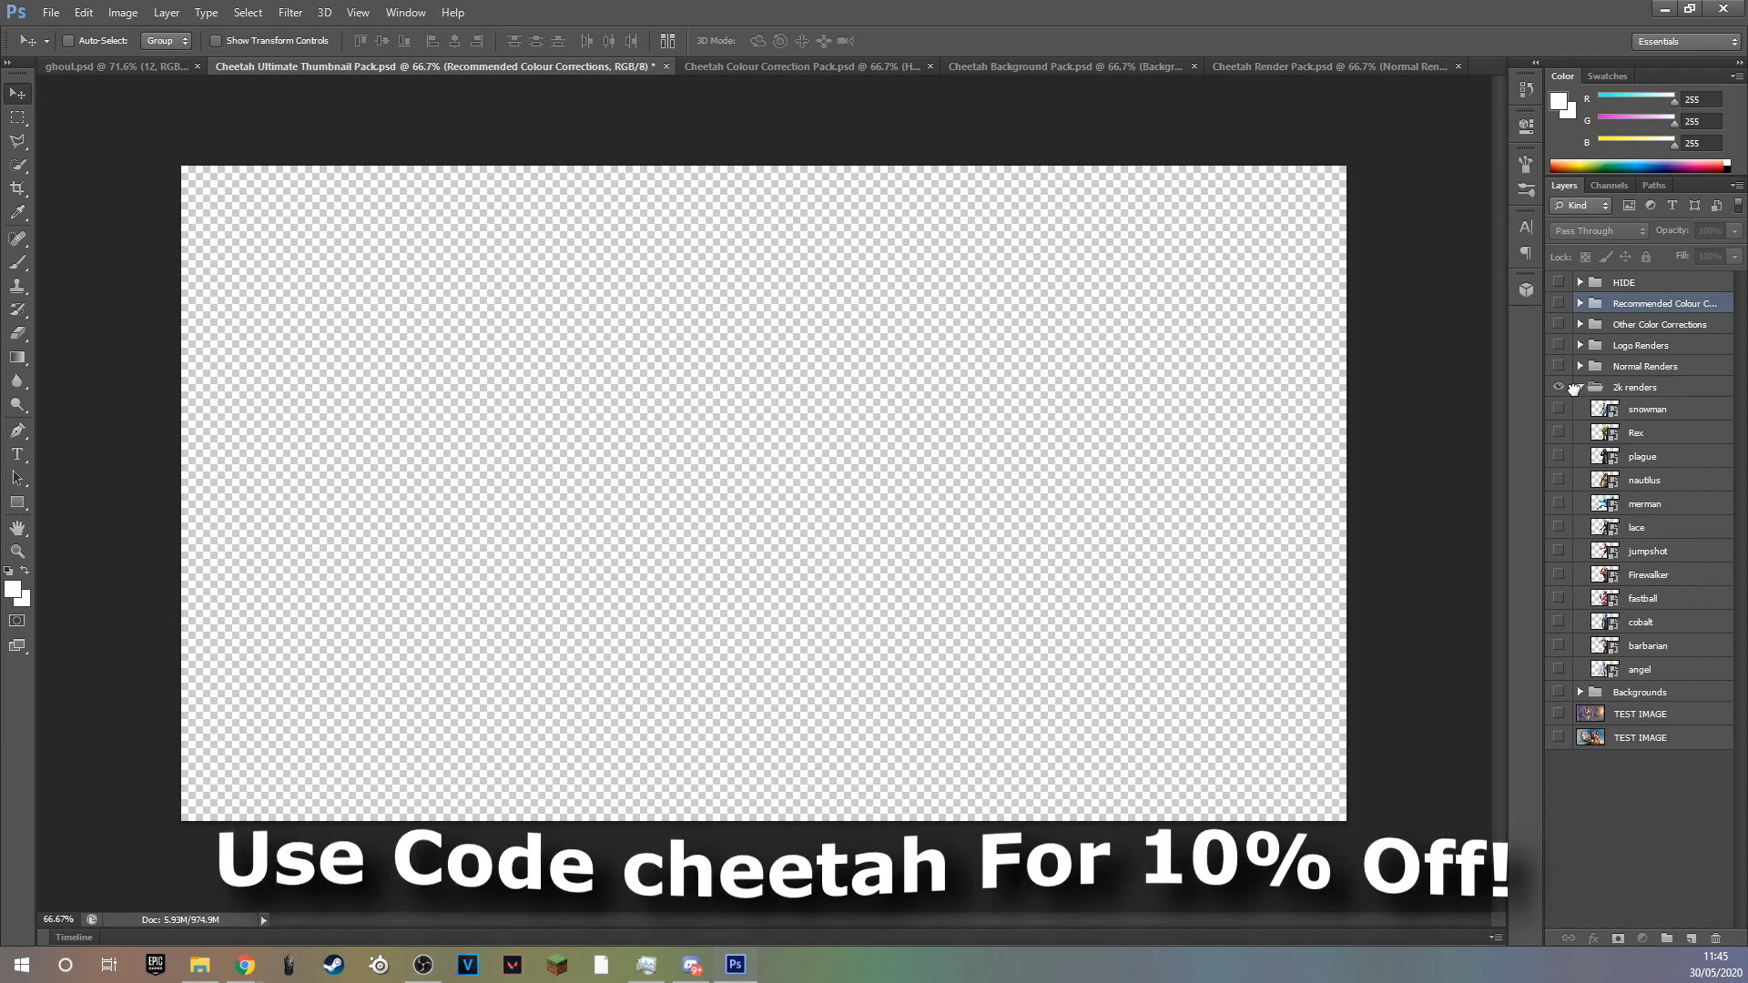
{"action": "left_click", "coordinate": [1574, 389]}
{"action": "left_click", "coordinate": [1579, 387]}
Browse the Backgrounds group, preview background 12 on the canvas, hide it again and collapse the group.
{"action": "left_click", "coordinate": [1580, 408]}
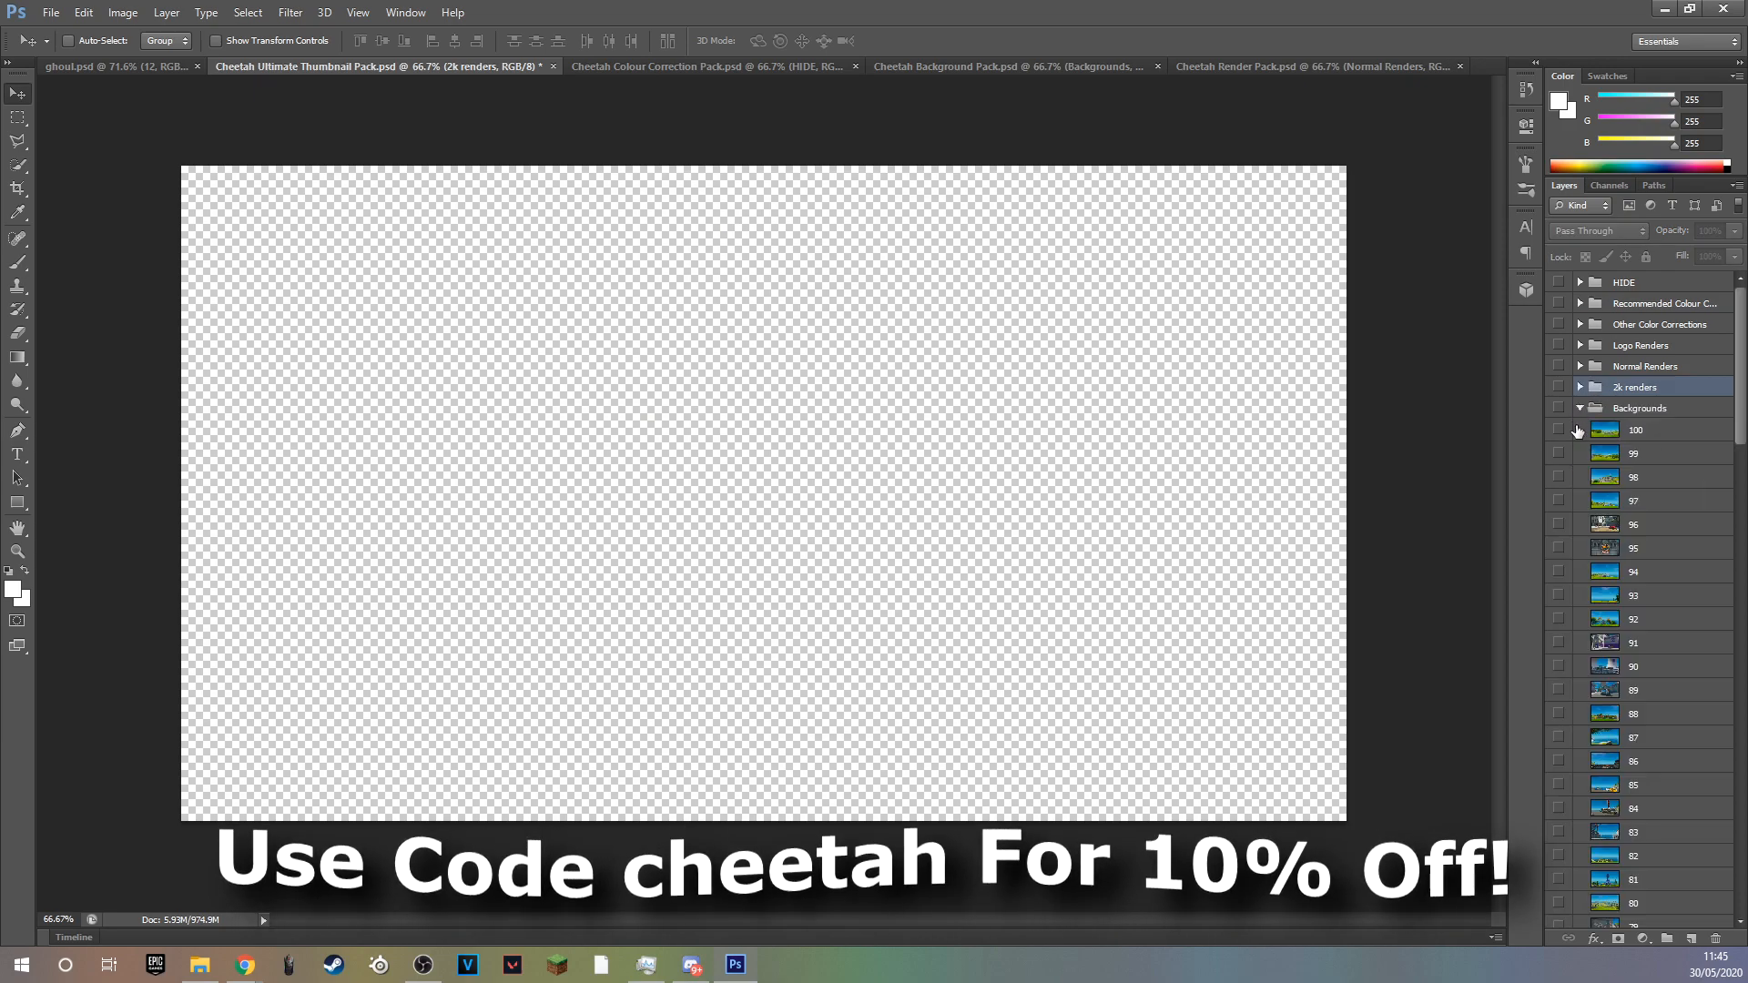
{"action": "scroll", "coordinate": [1600, 591], "scroll_direction": "down", "scroll_amount": 5}
{"action": "scroll", "coordinate": [1600, 592], "scroll_direction": "down", "scroll_amount": 10}
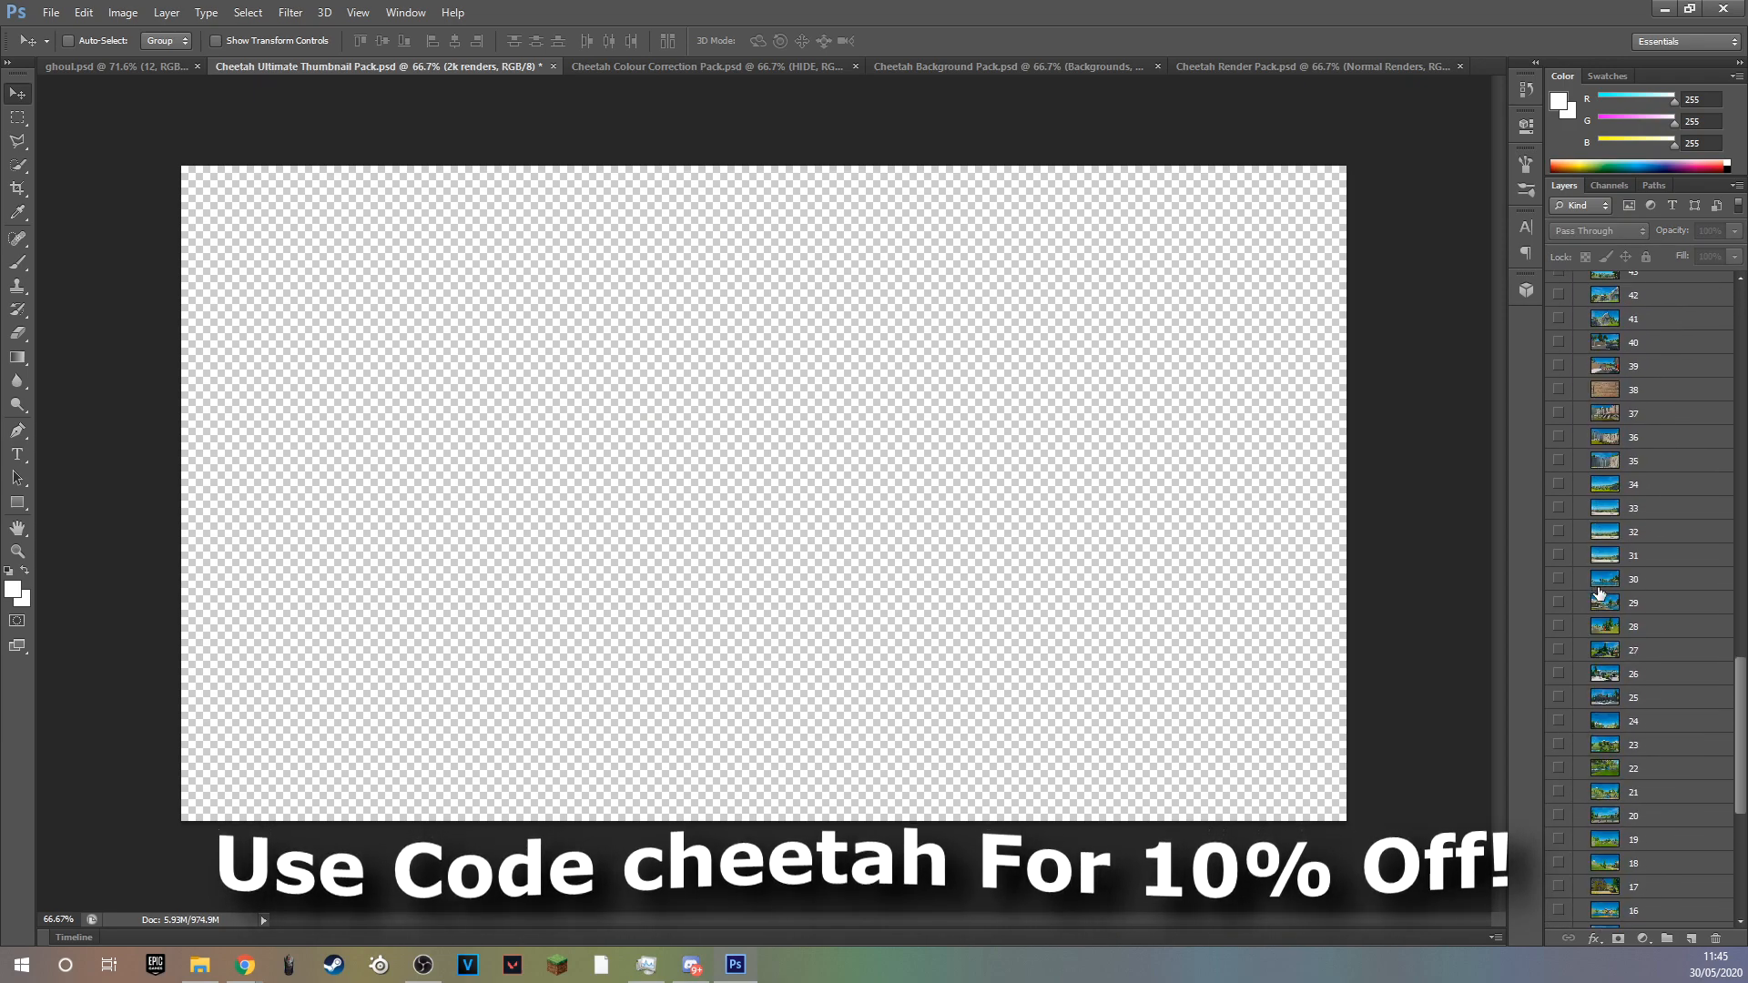
{"action": "left_click", "coordinate": [1559, 629]}
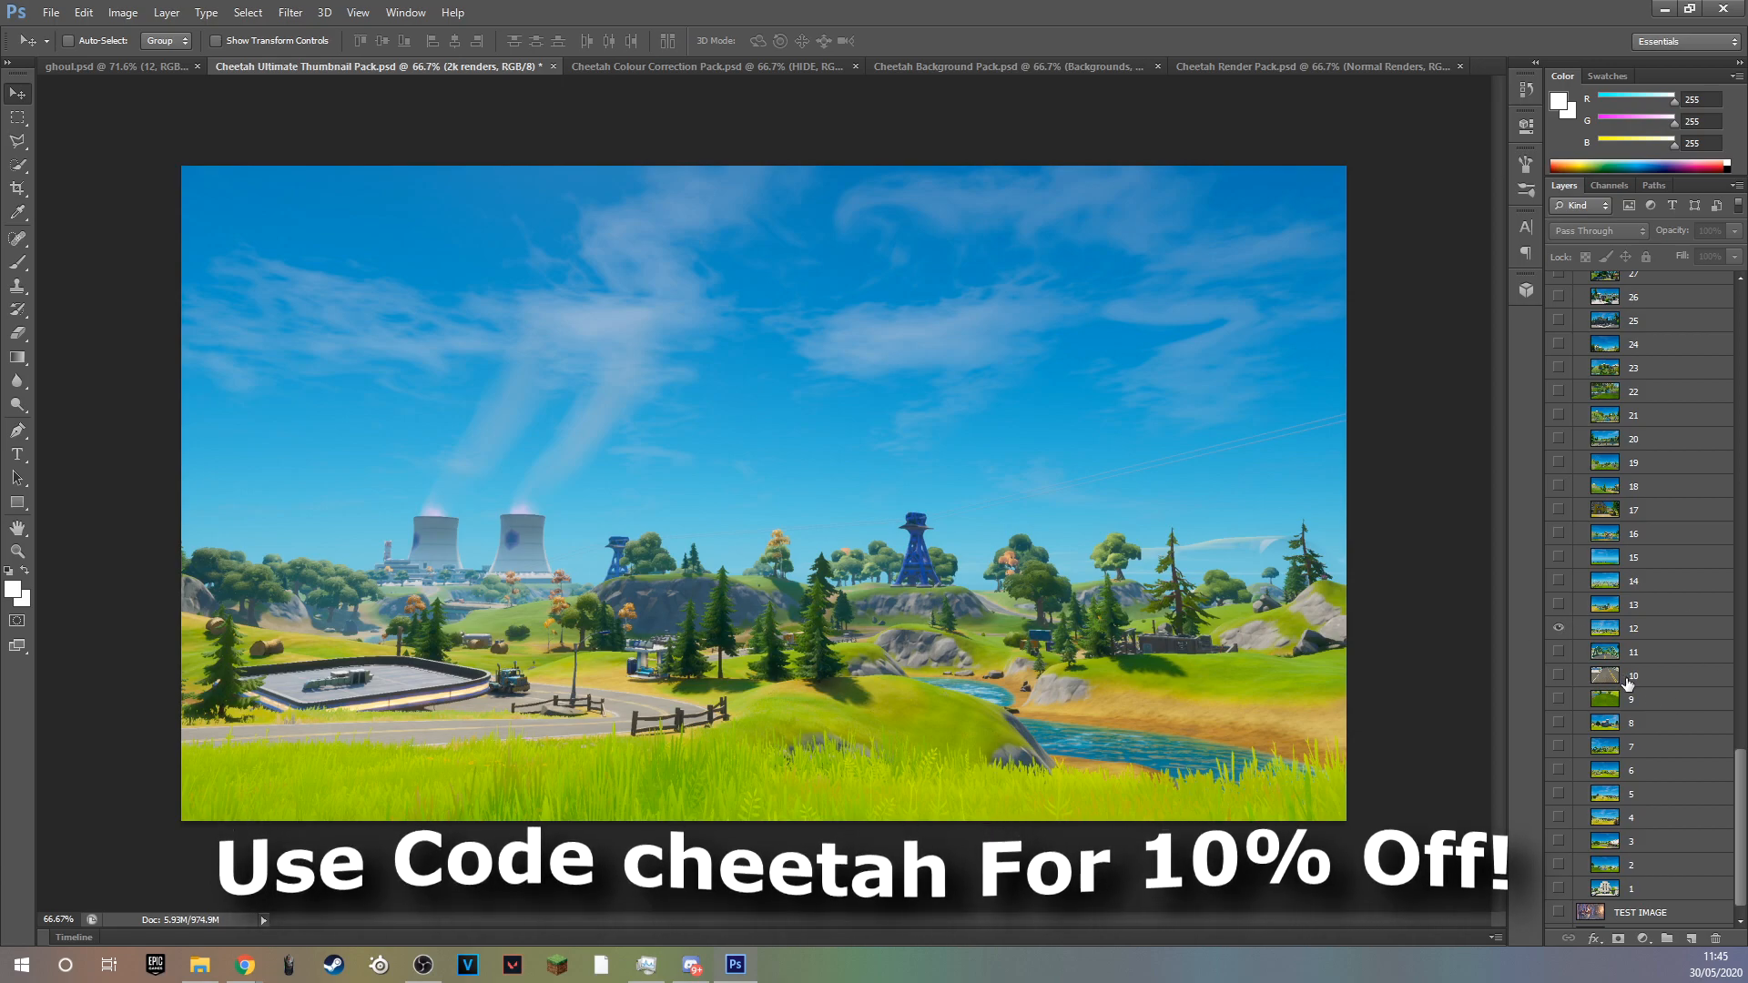
{"action": "scroll", "coordinate": [1630, 678], "scroll_direction": "up", "scroll_amount": 2}
{"action": "left_click_drag", "start_coordinate": [1739, 720], "coordinate": [1733, 299]}
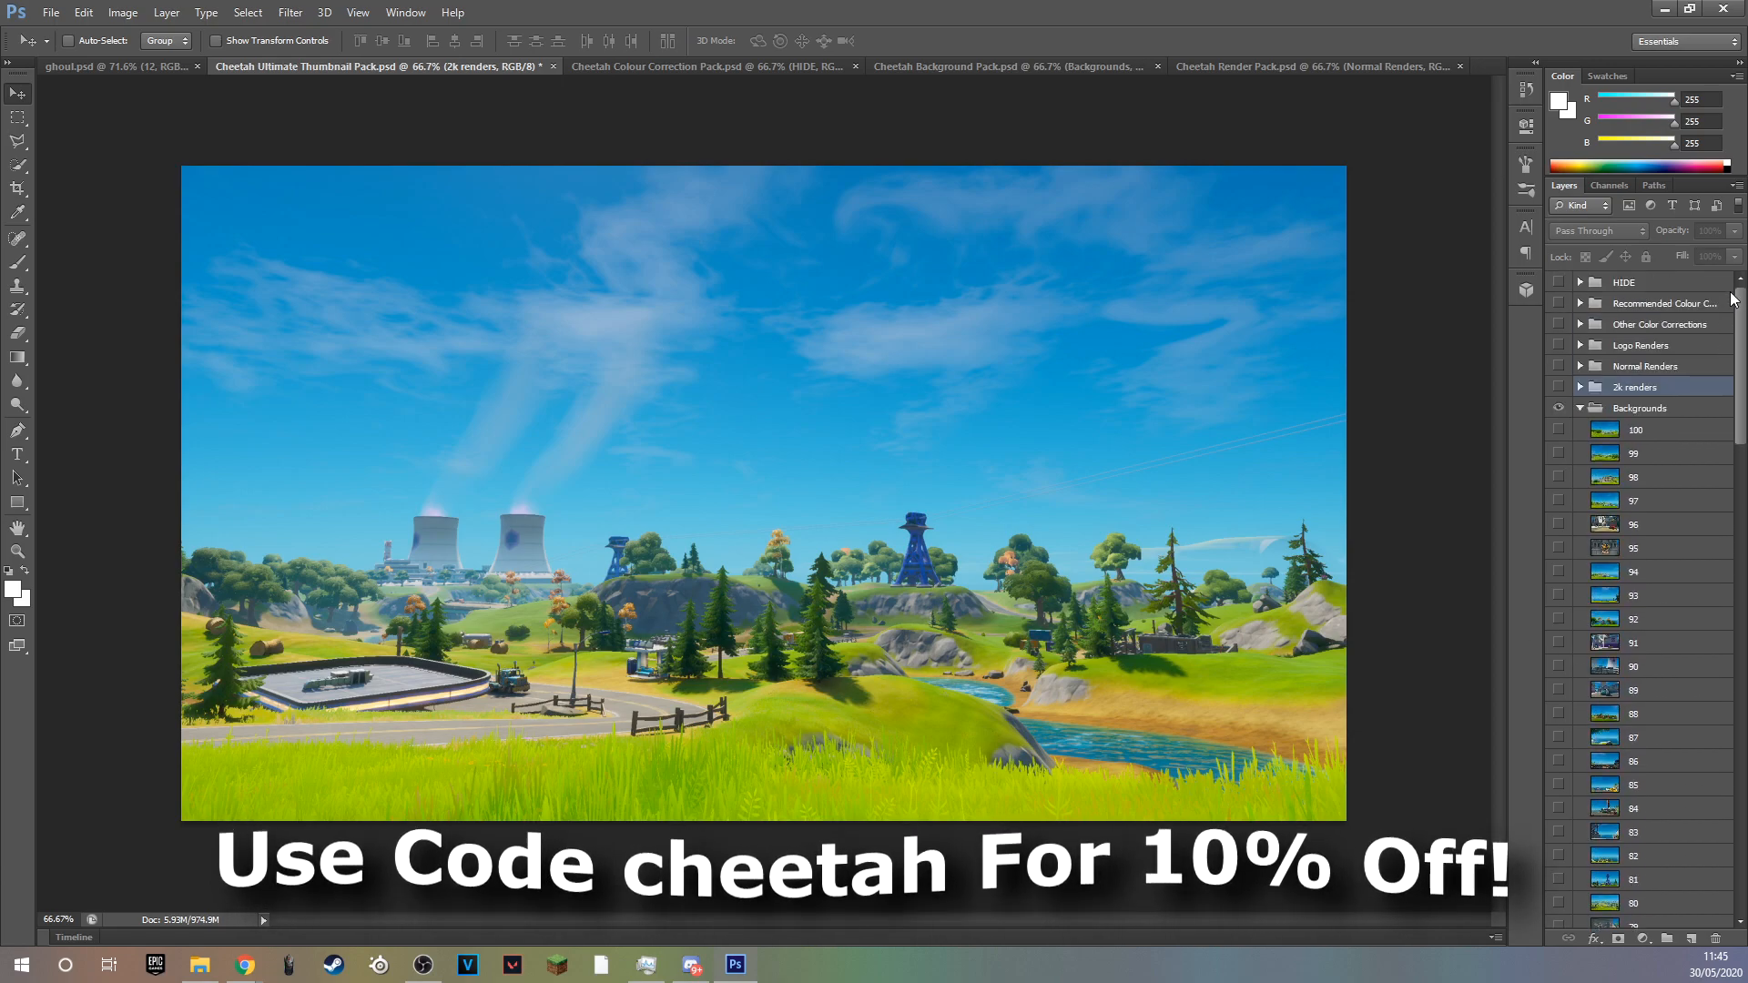
{"action": "scroll", "coordinate": [1703, 428], "scroll_direction": "down", "scroll_amount": 15}
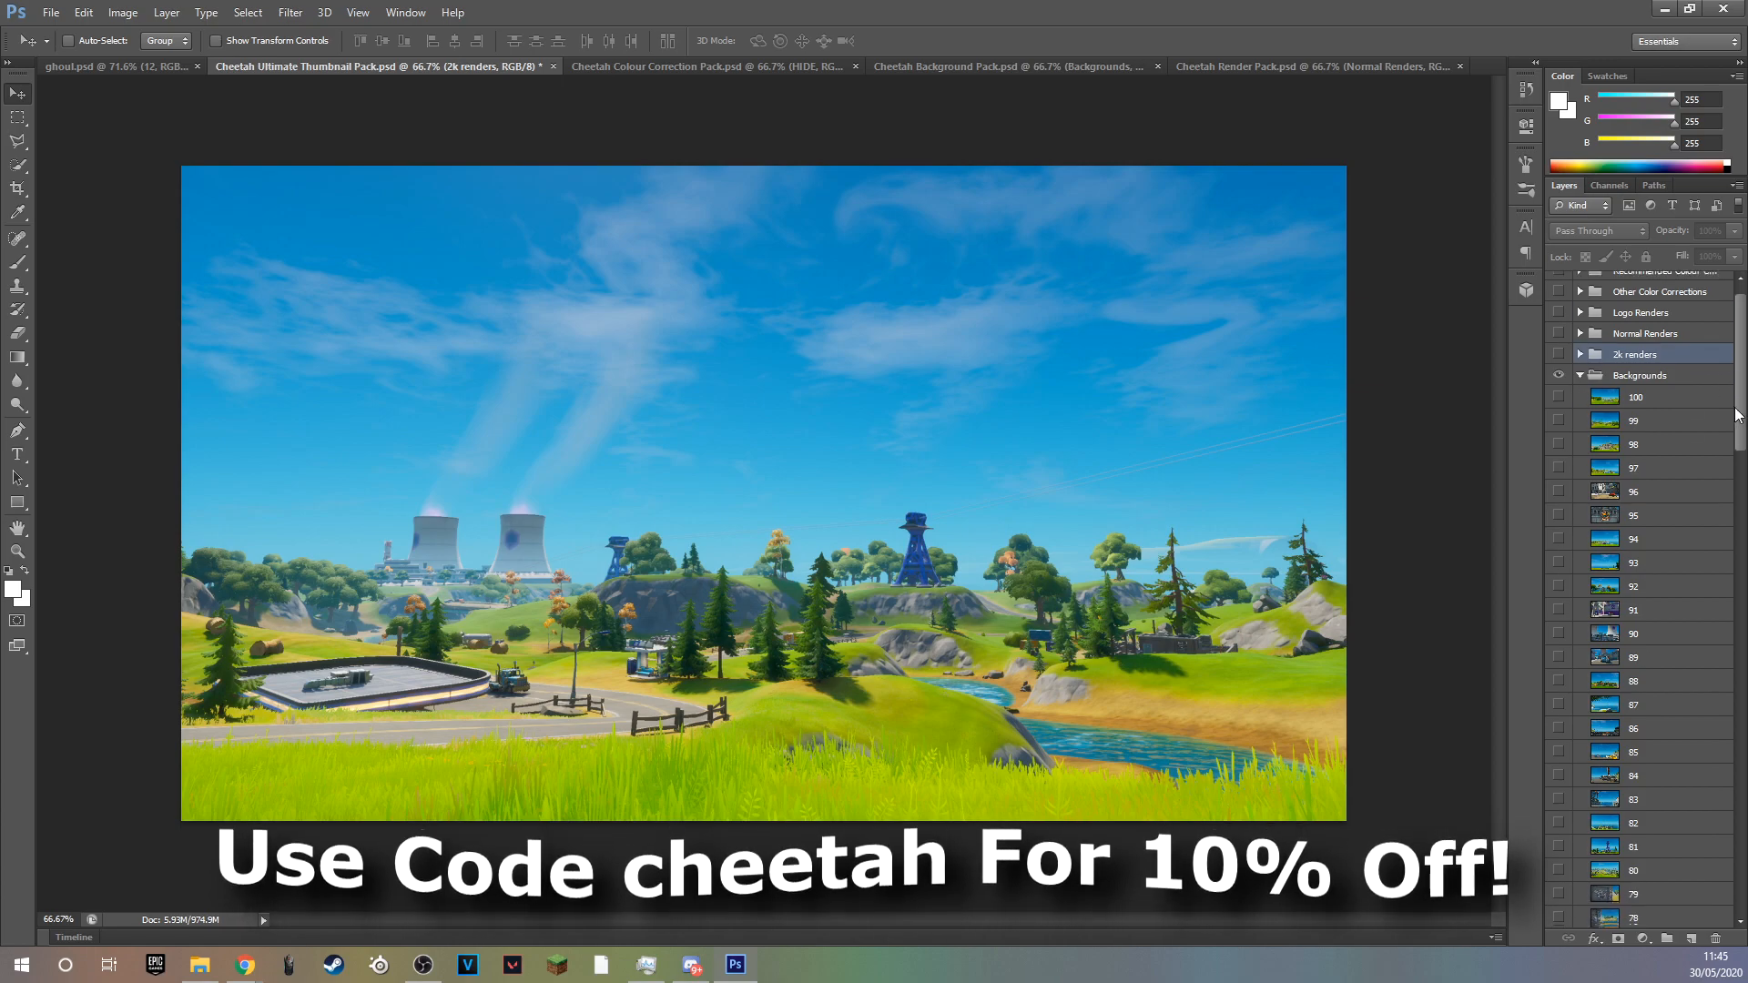
{"action": "scroll", "coordinate": [1712, 801], "scroll_direction": "down", "scroll_amount": 3}
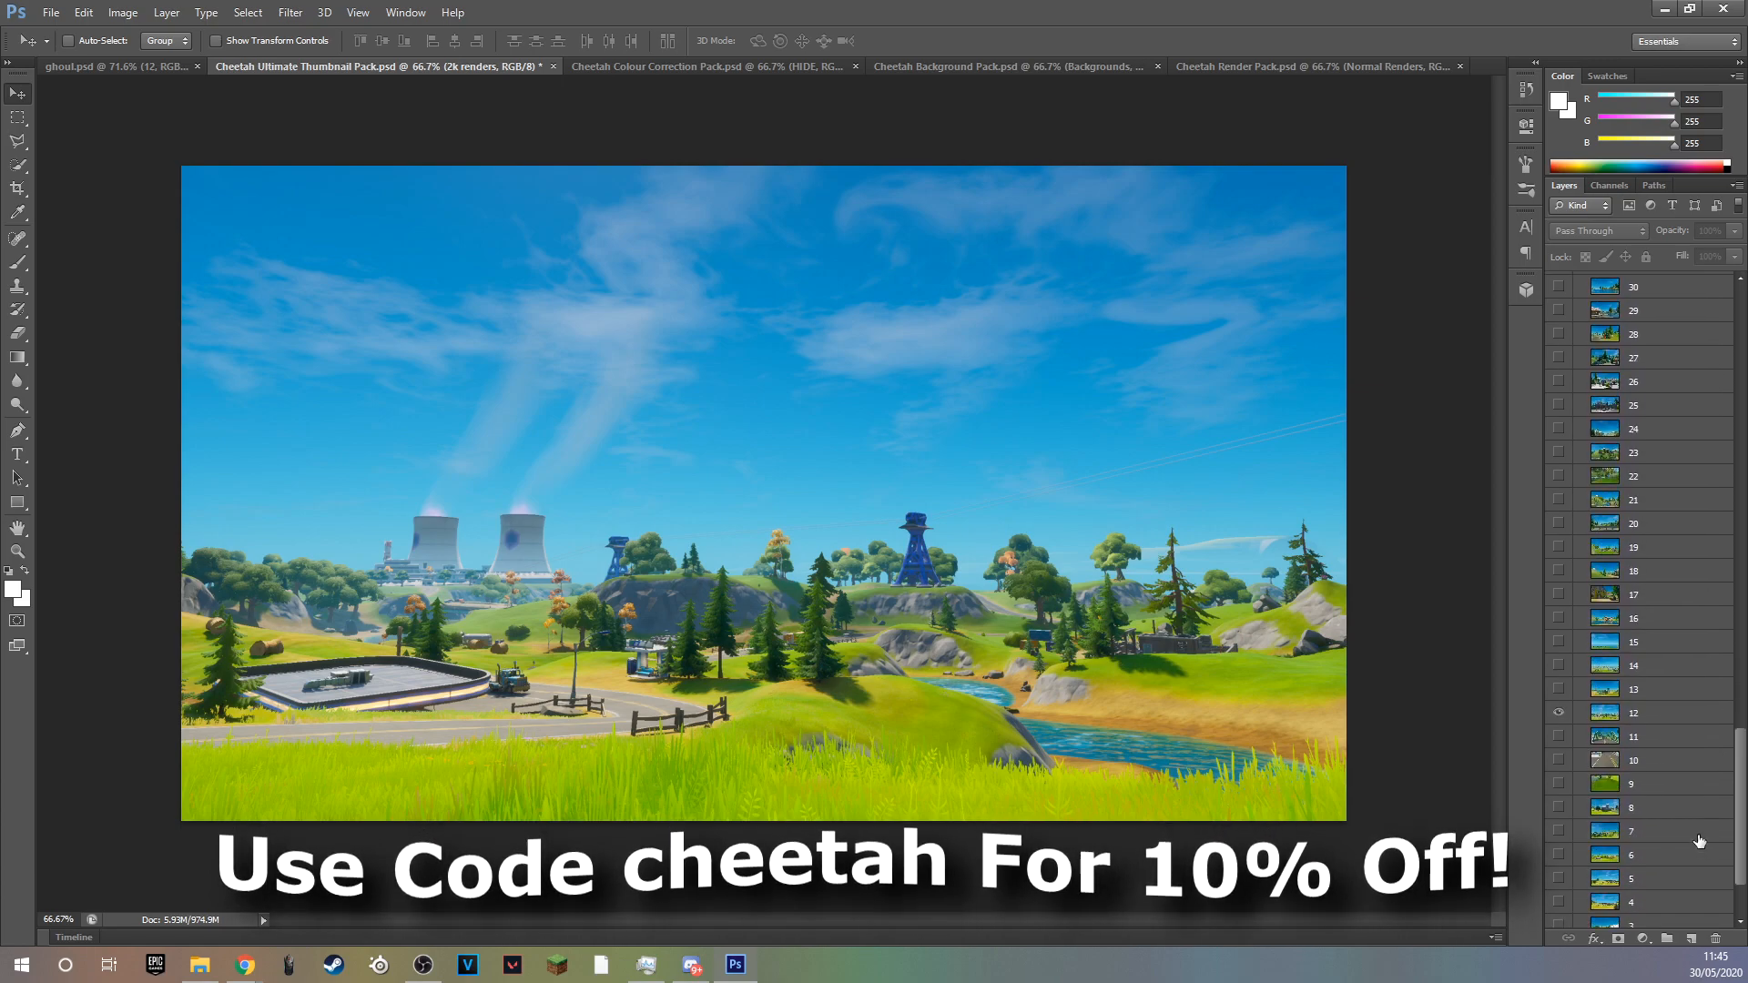
{"action": "left_click", "coordinate": [1558, 713]}
{"action": "left_click_drag", "start_coordinate": [1739, 747], "coordinate": [1739, 299]}
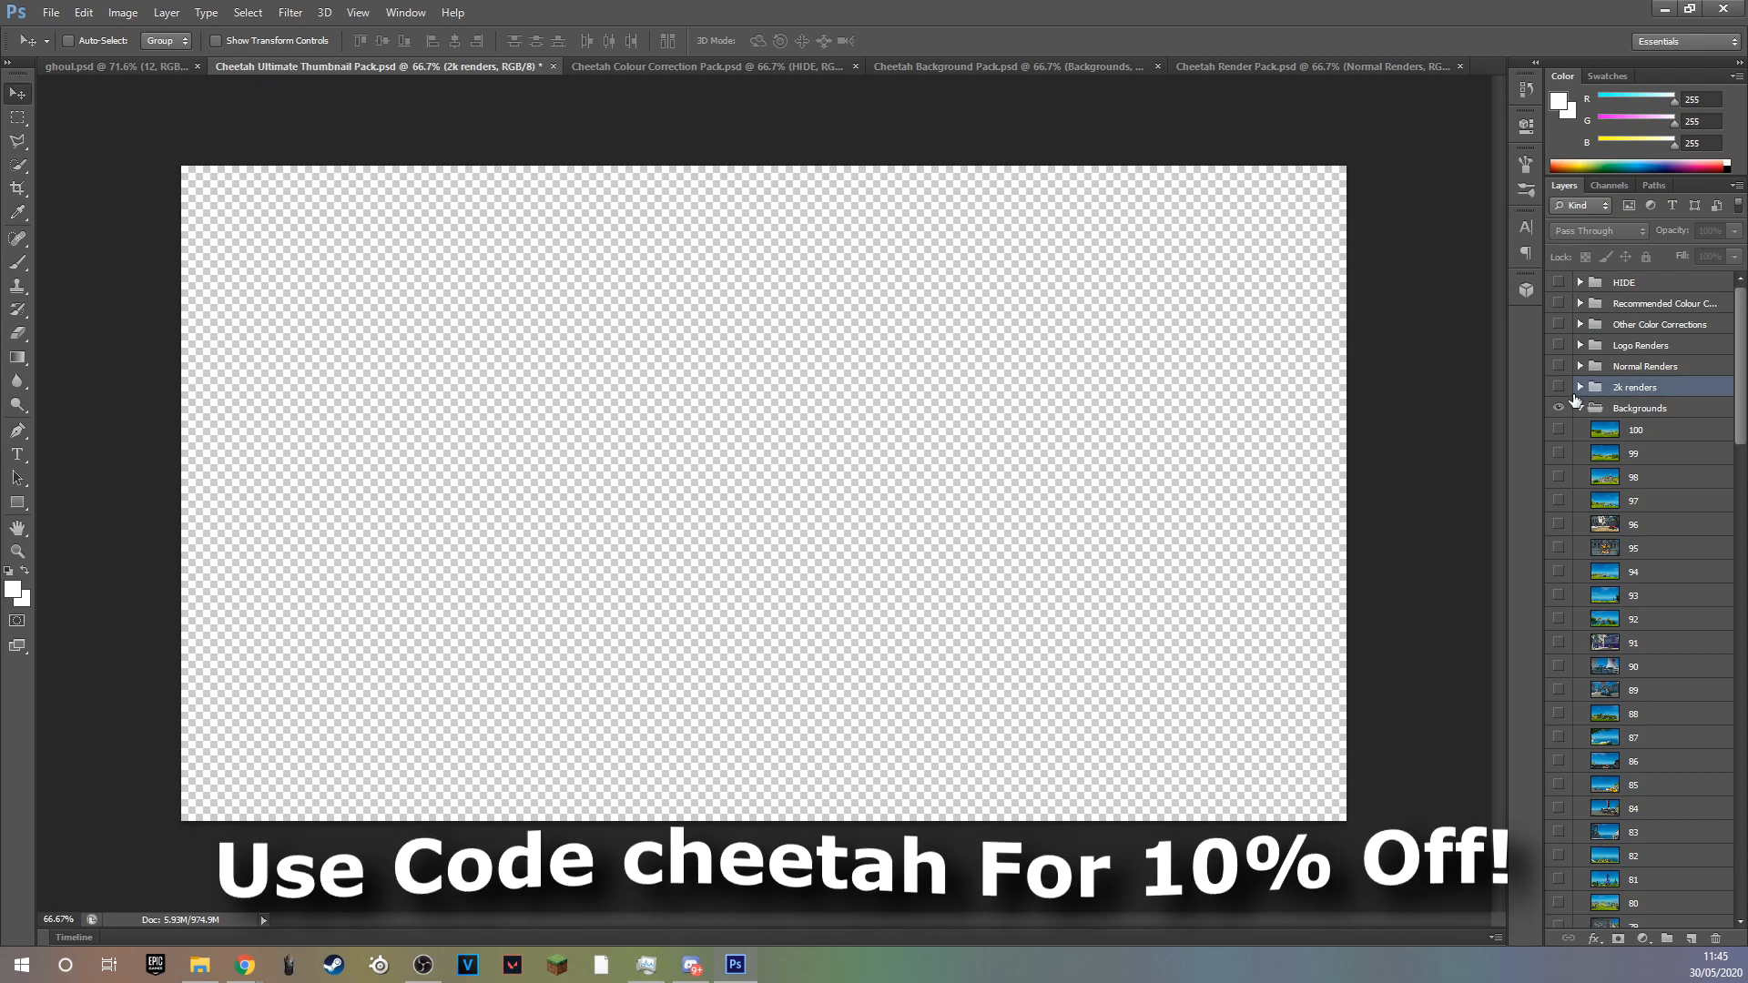
{"action": "left_click", "coordinate": [1579, 406]}
Show the upper TEST IMAGE and preview colour corrections 13 and 11 from the Other Color Corrections group on it.
{"action": "left_click", "coordinate": [1557, 429]}
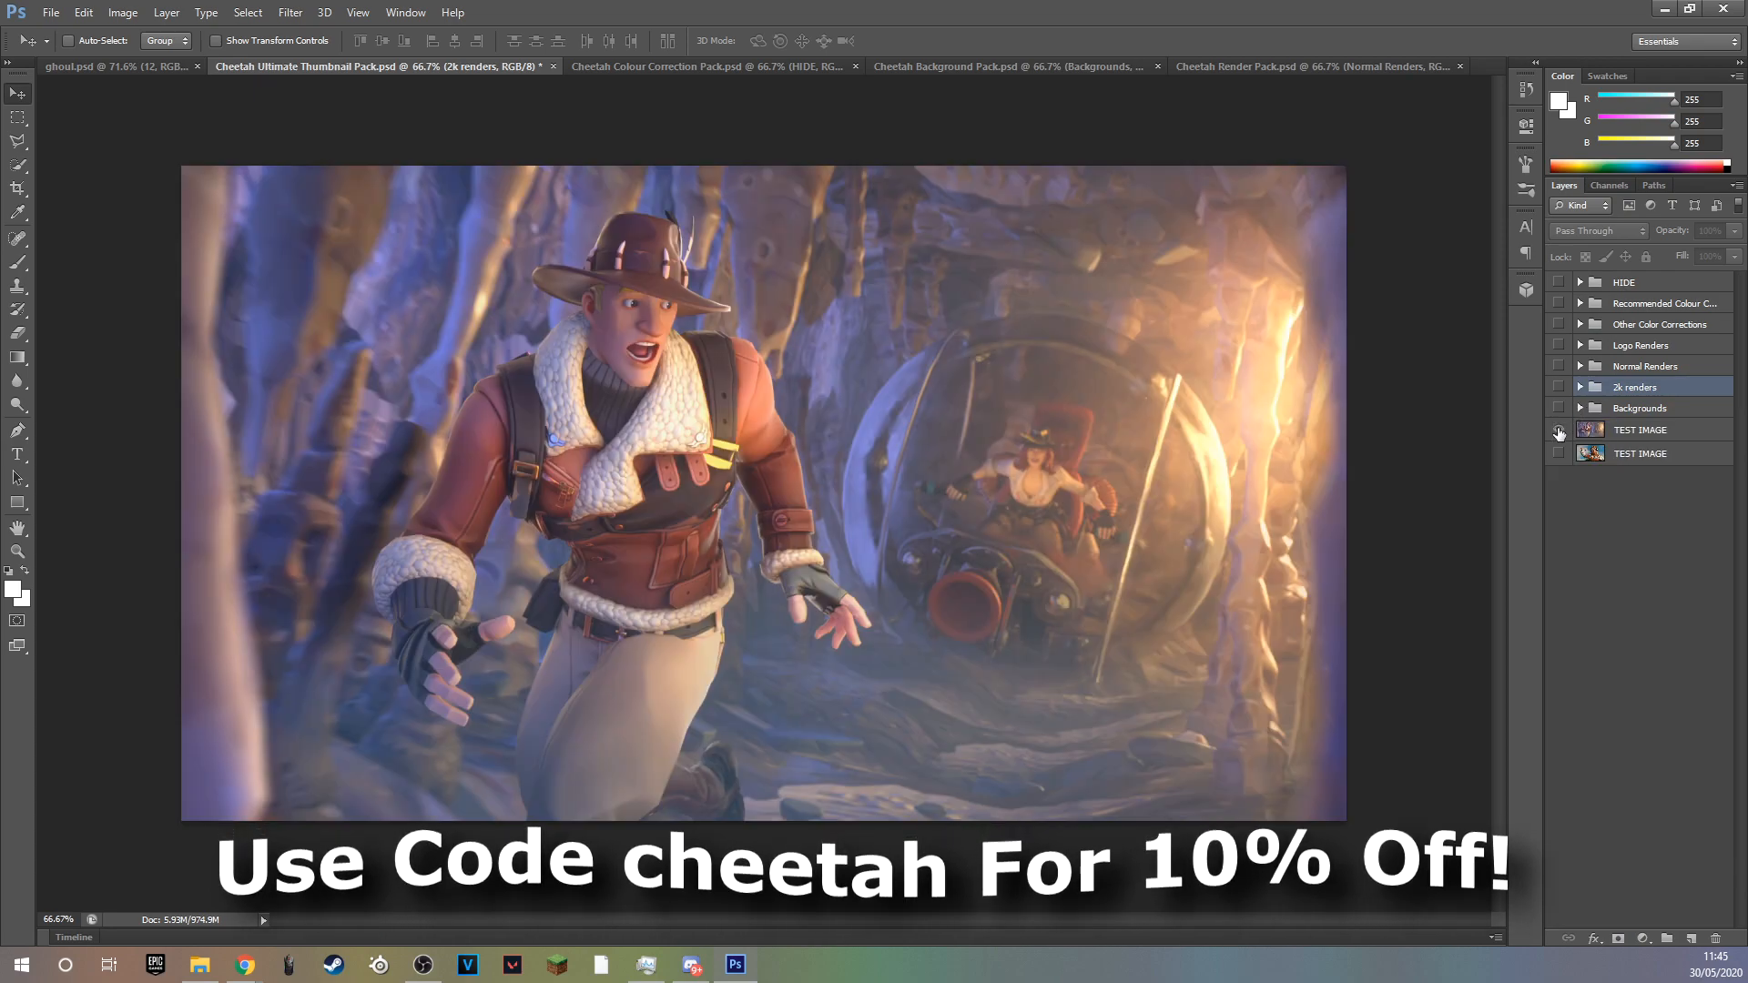
{"action": "left_click", "coordinate": [1580, 325]}
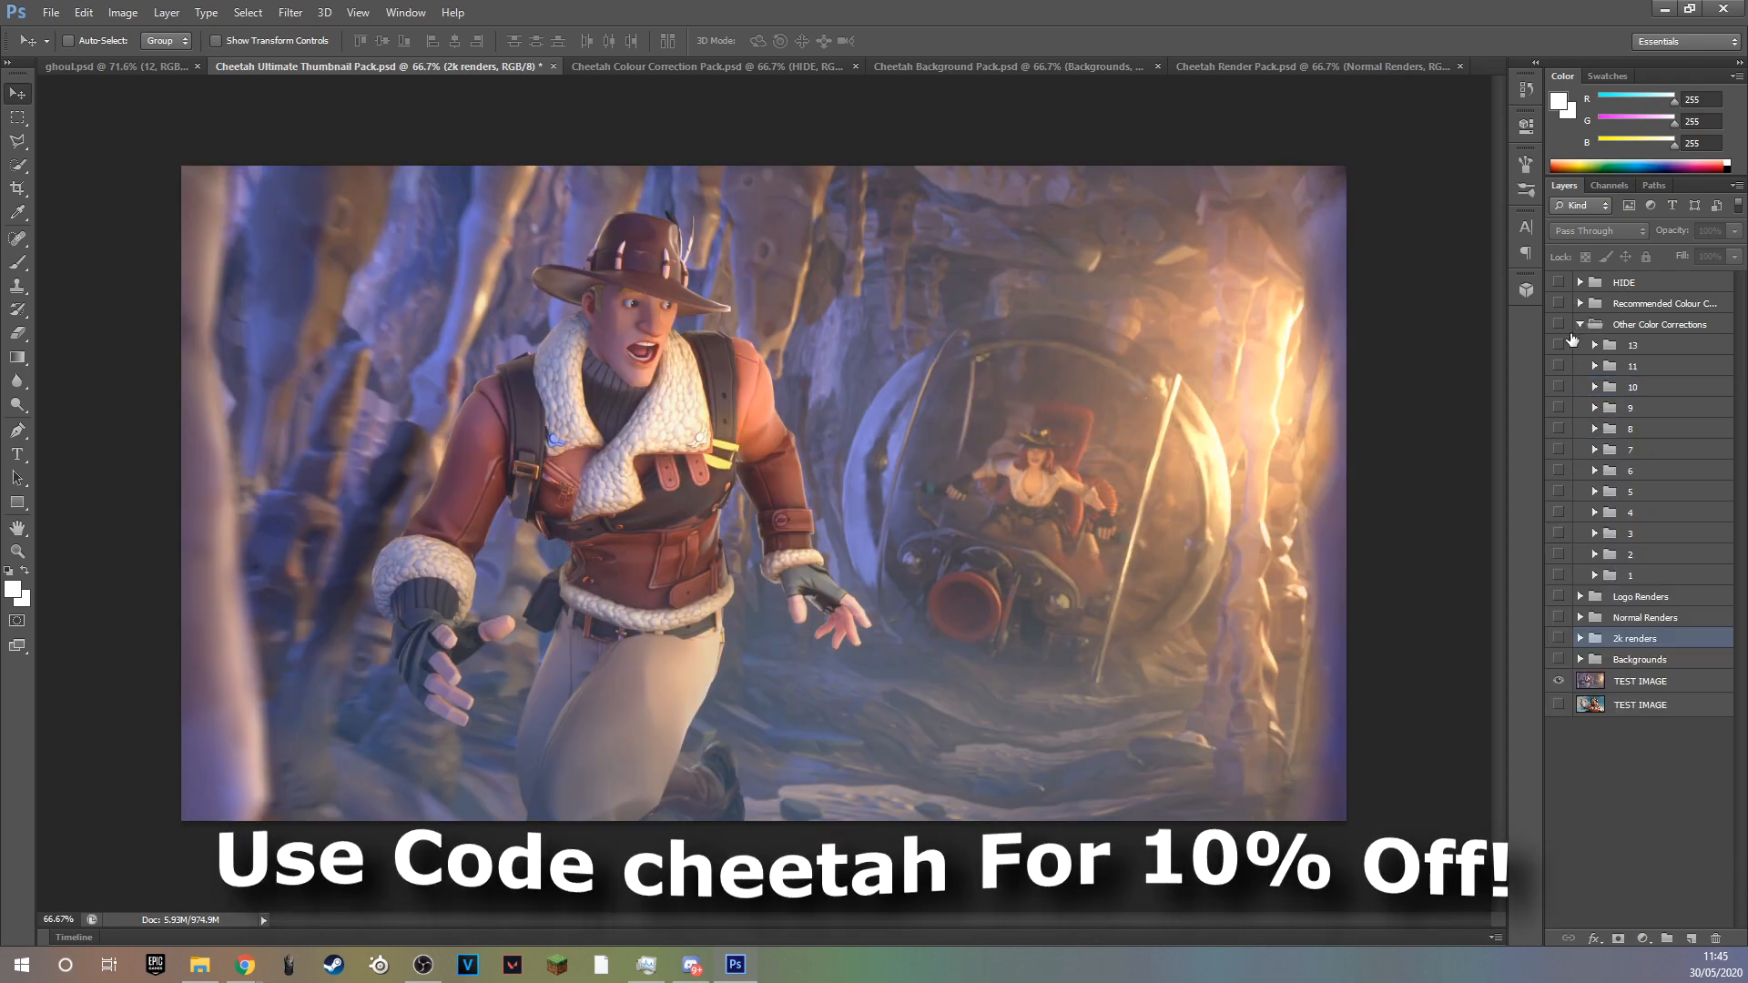
{"action": "left_click", "coordinate": [1559, 345]}
{"action": "left_click", "coordinate": [1558, 366]}
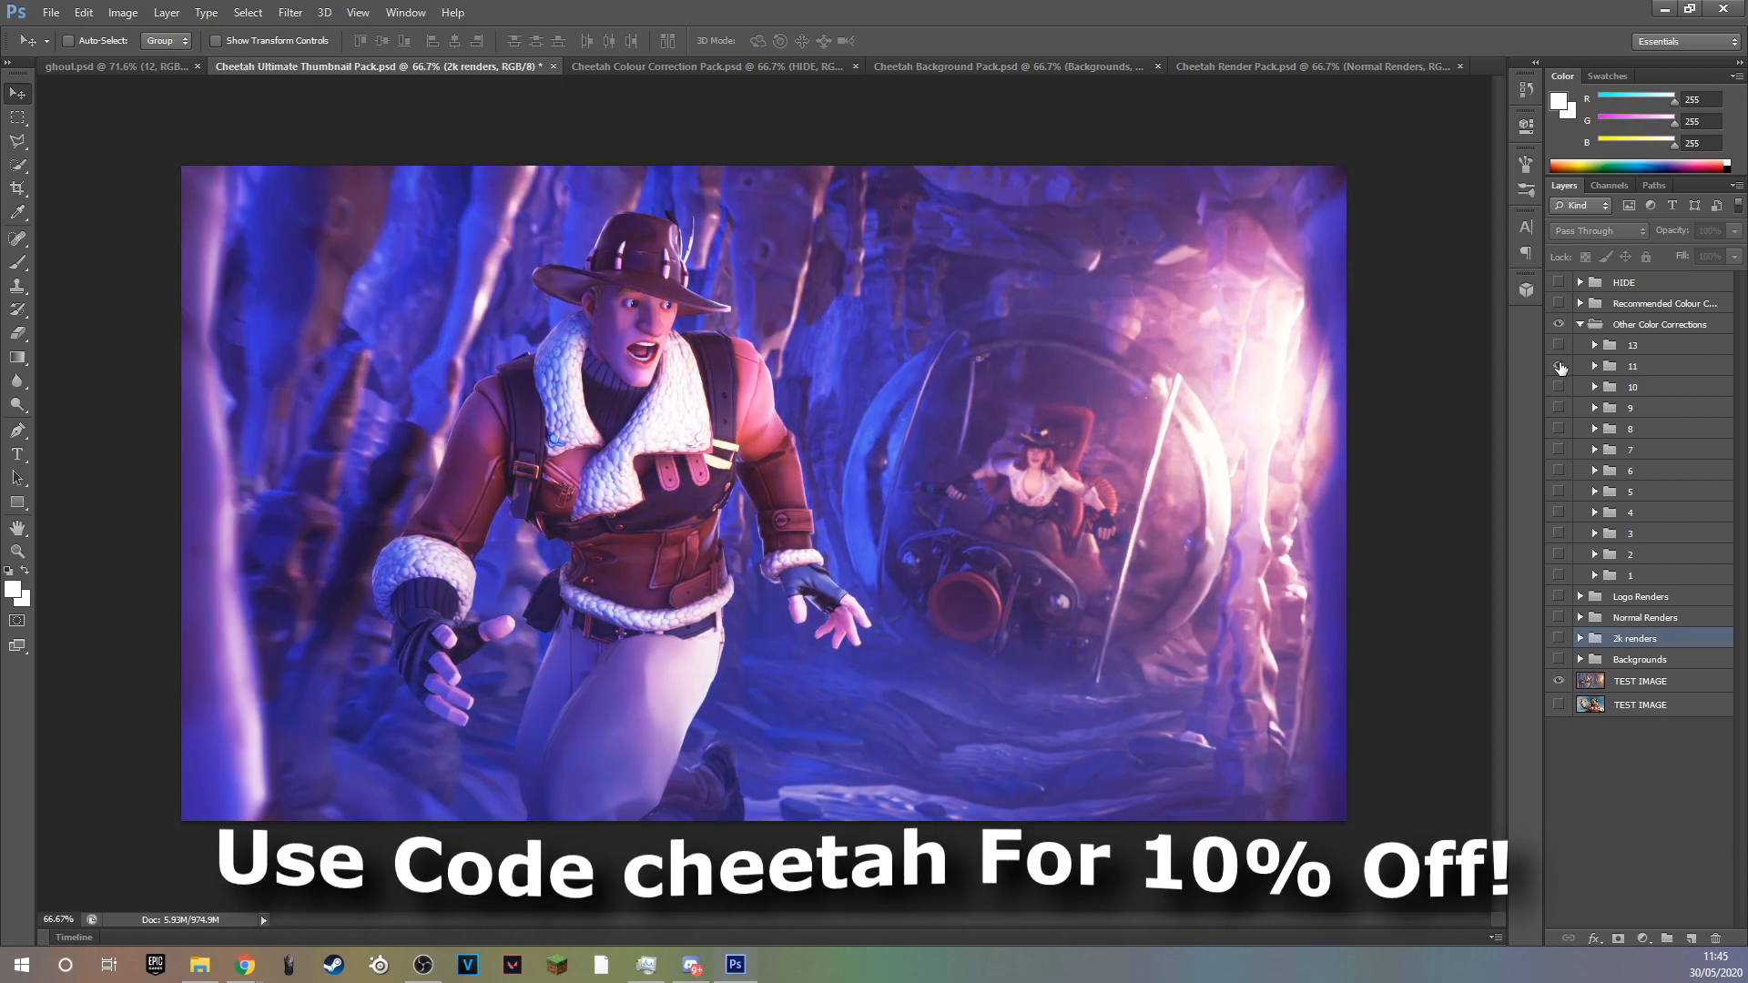
{"action": "left_click", "coordinate": [1559, 366]}
{"action": "left_click", "coordinate": [1579, 325]}
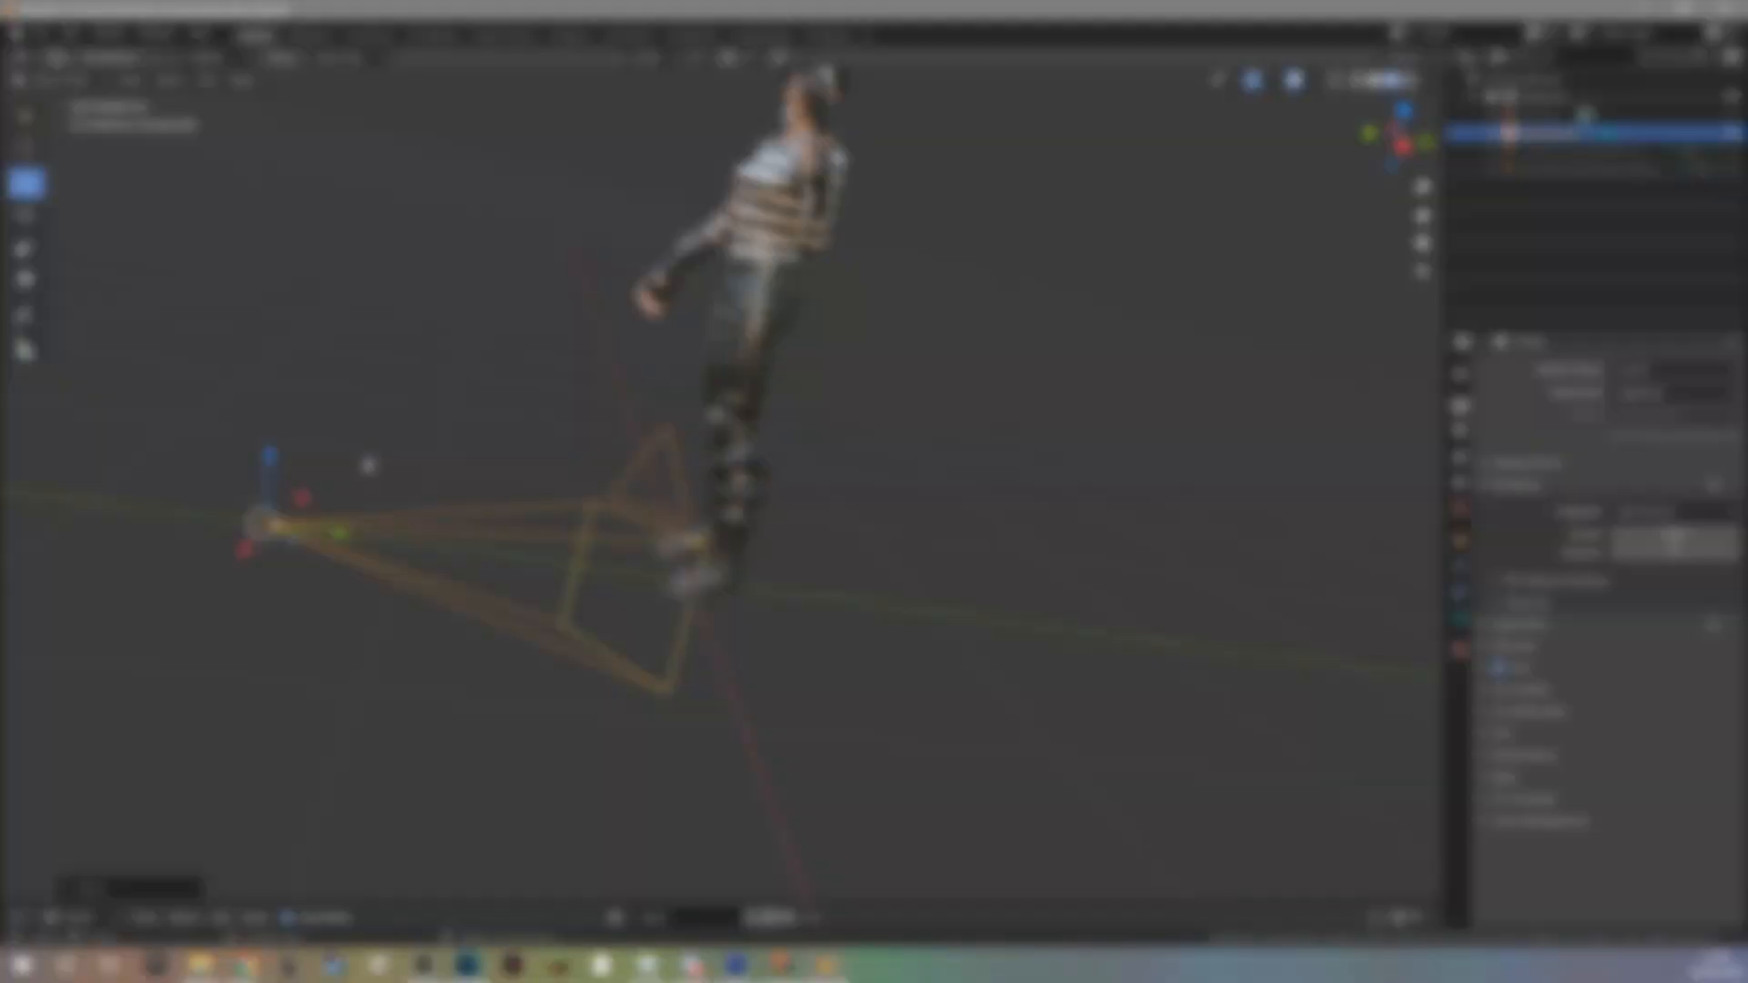
{"action": "left_click", "coordinate": [364, 468]}
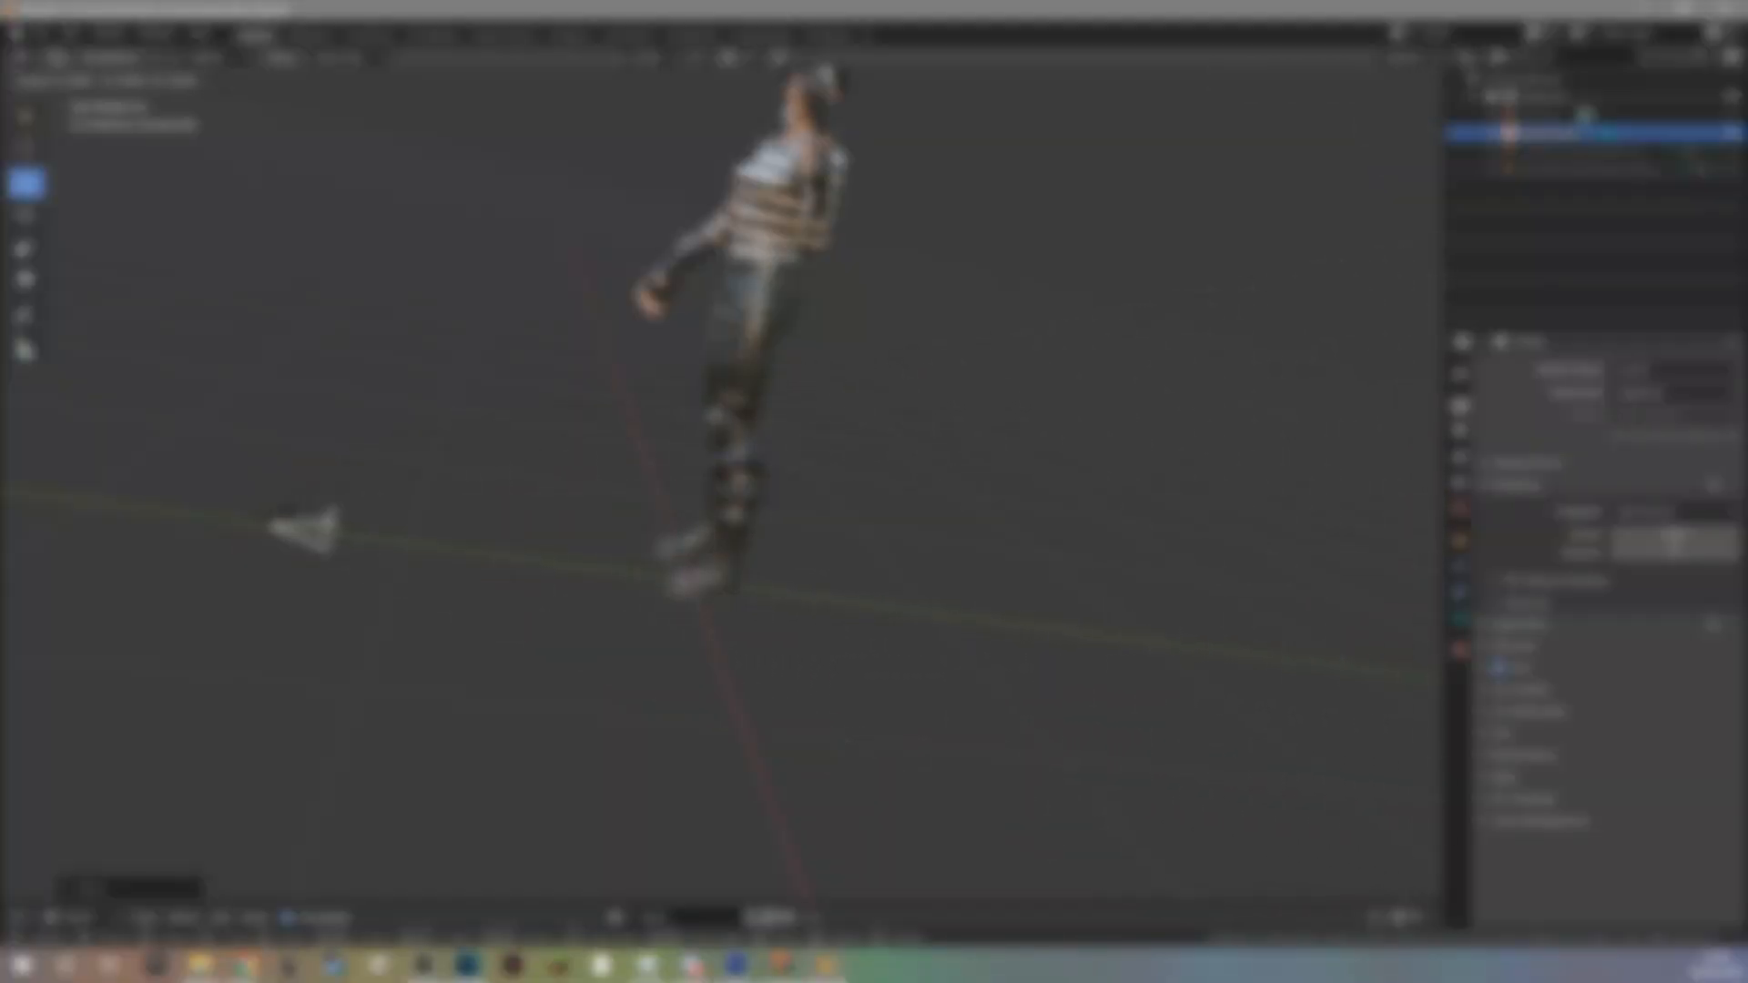
{"action": "left_click", "coordinate": [384, 515]}
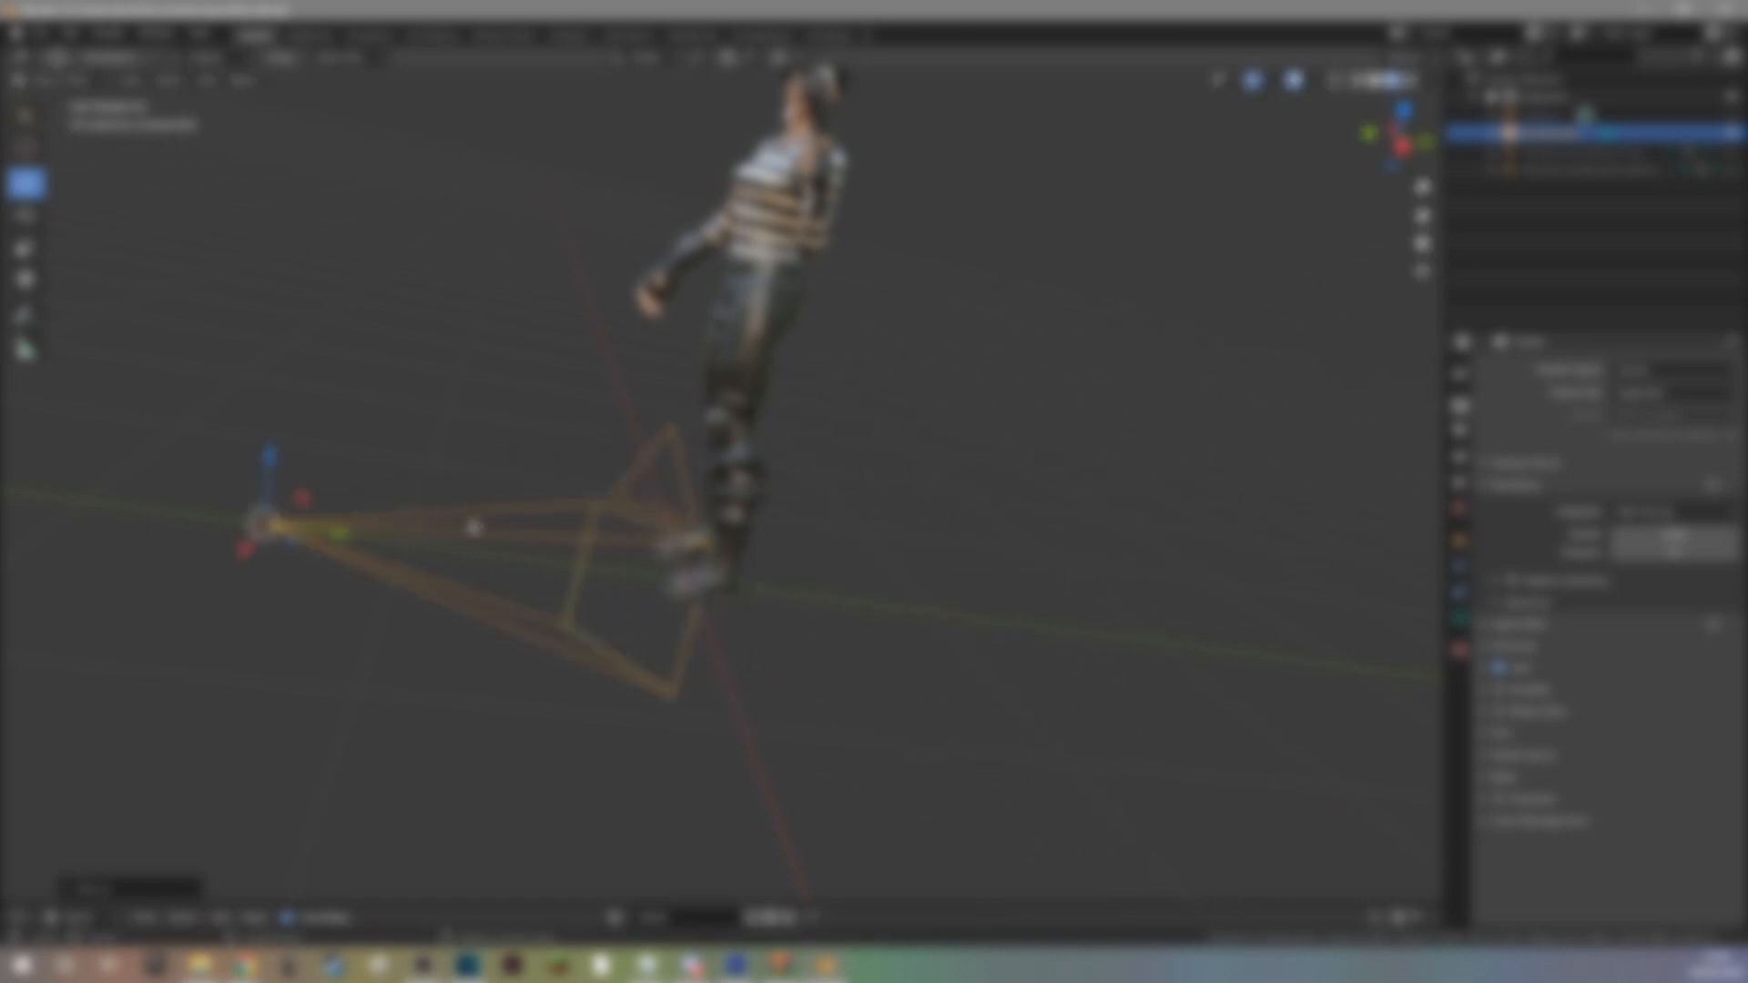
Raise the selected camera beside the posed striped-shirt character and check the framing through the camera view.
{"action": "left_click_drag", "start_coordinate": [267, 486], "coordinate": [318, 9]}
{"action": "left_click_drag", "start_coordinate": [602, 965], "coordinate": [647, 965]}
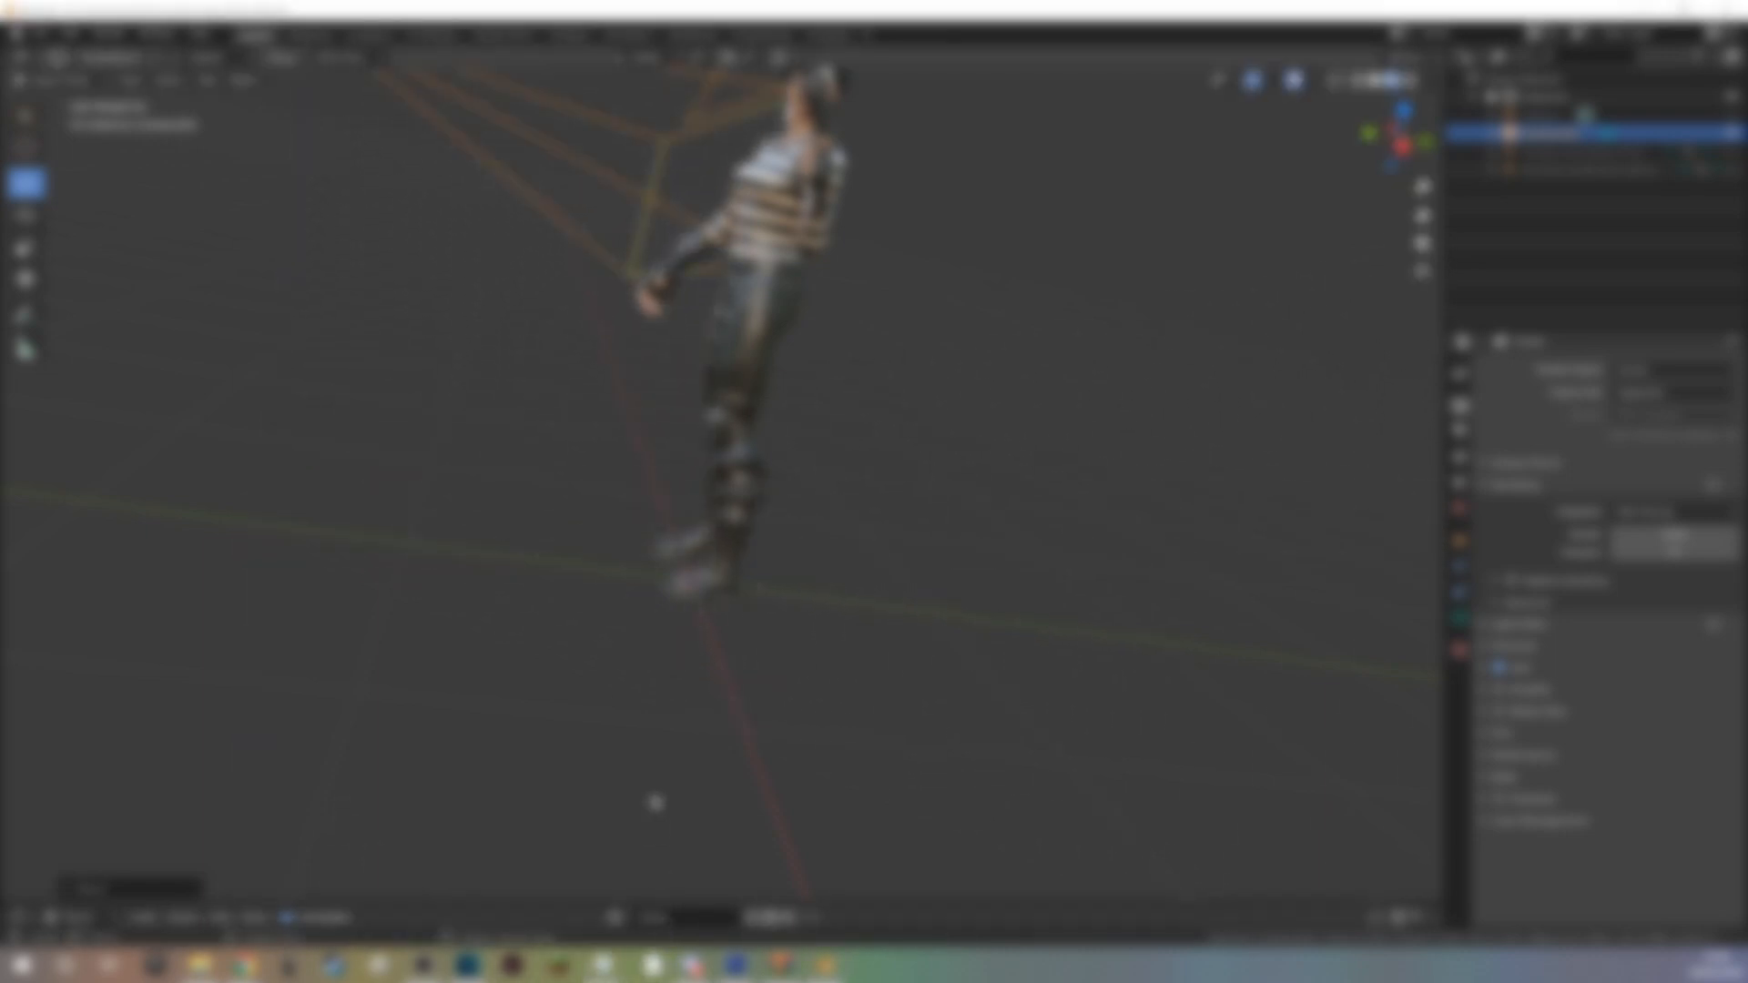
{"action": "middle_click_drag", "start_coordinate": [669, 660], "coordinate": [798, 657]}
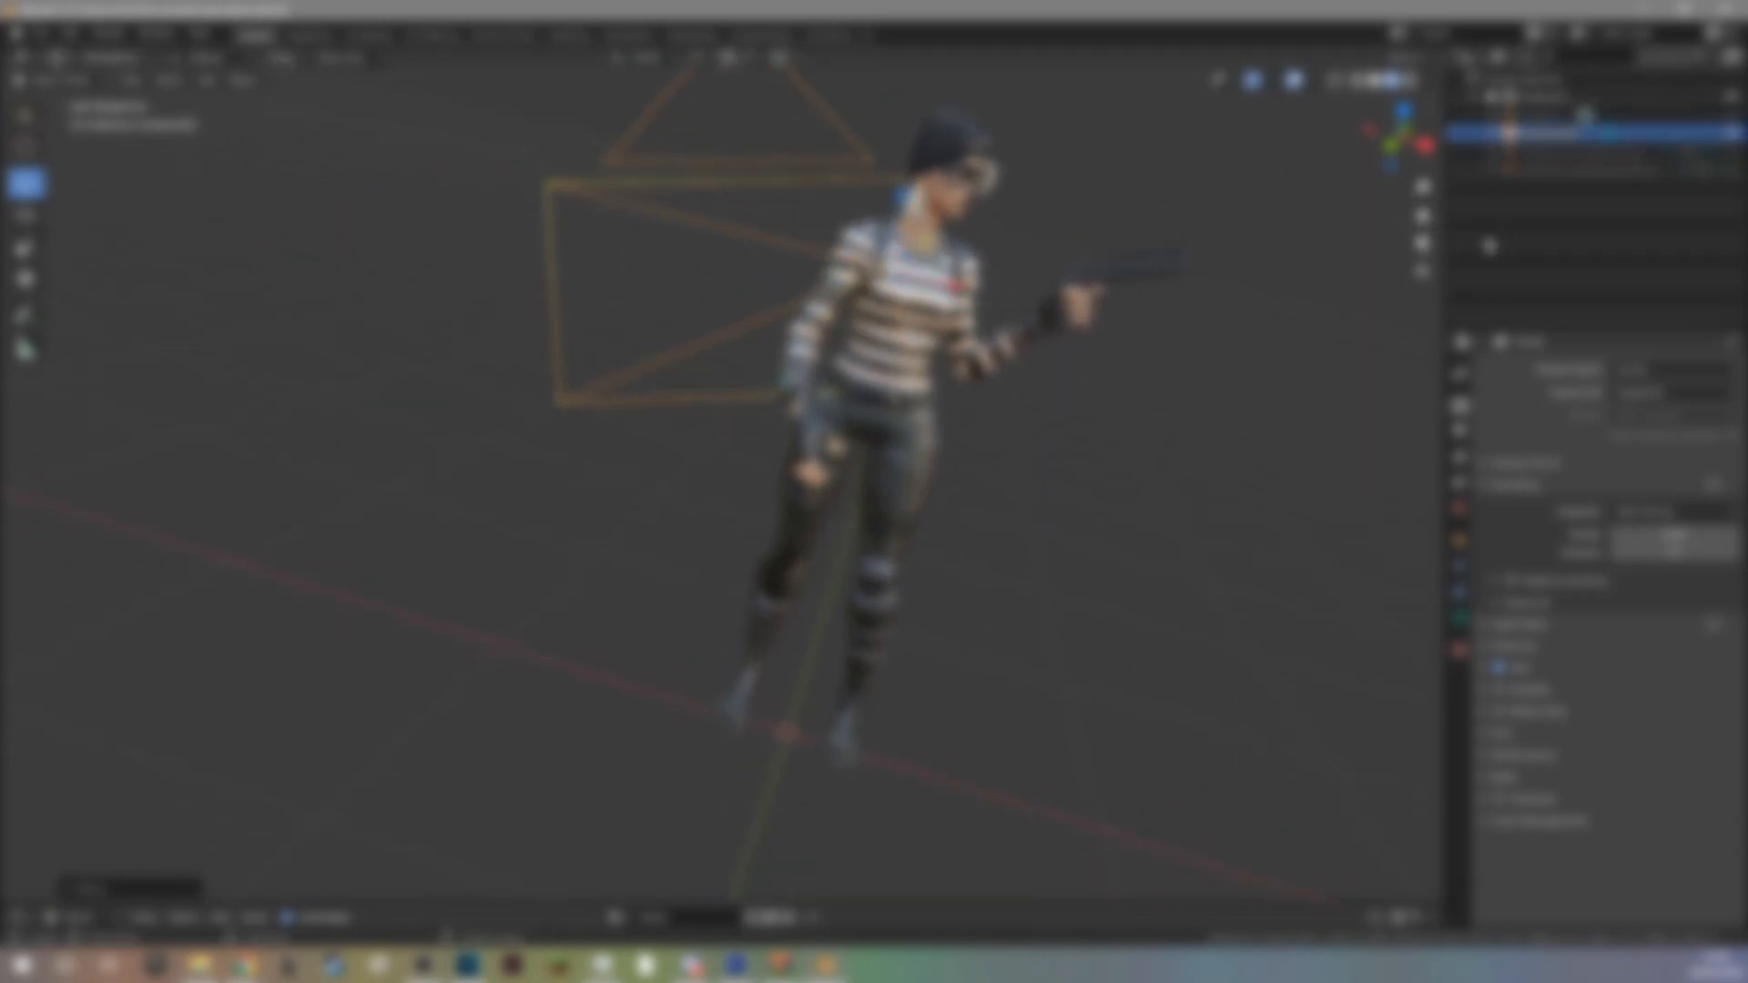
{"action": "left_click", "coordinate": [1423, 244]}
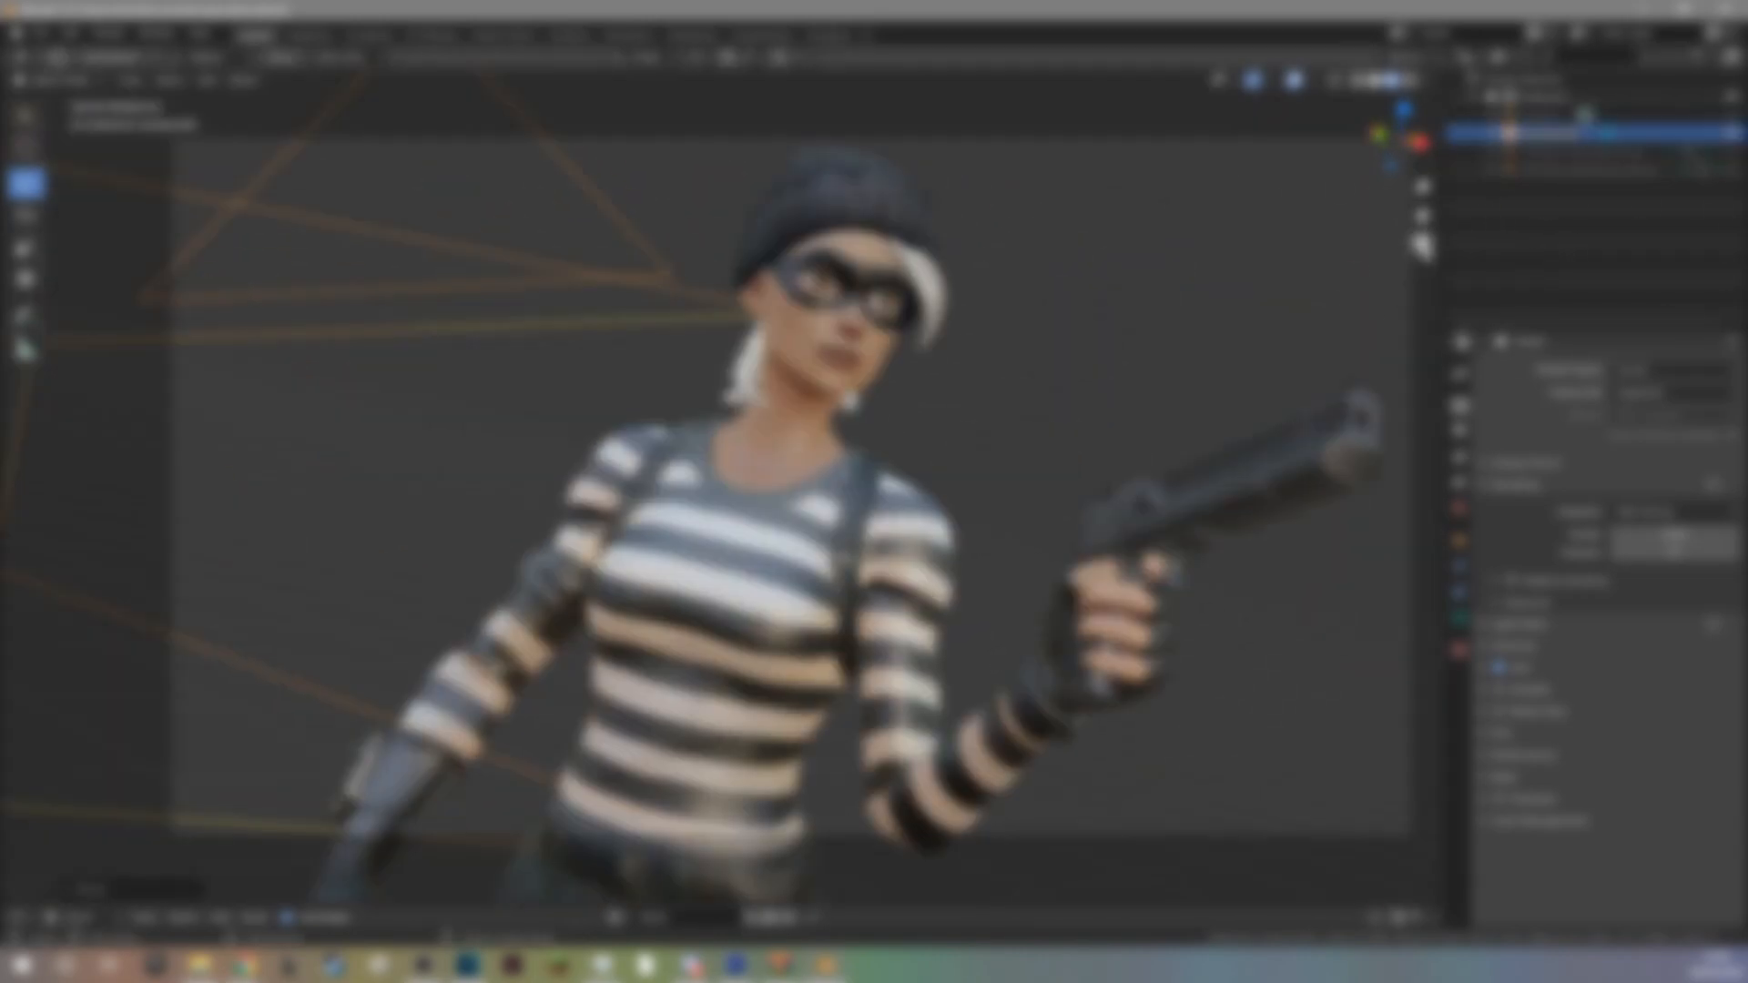
{"action": "left_click", "coordinate": [1423, 244]}
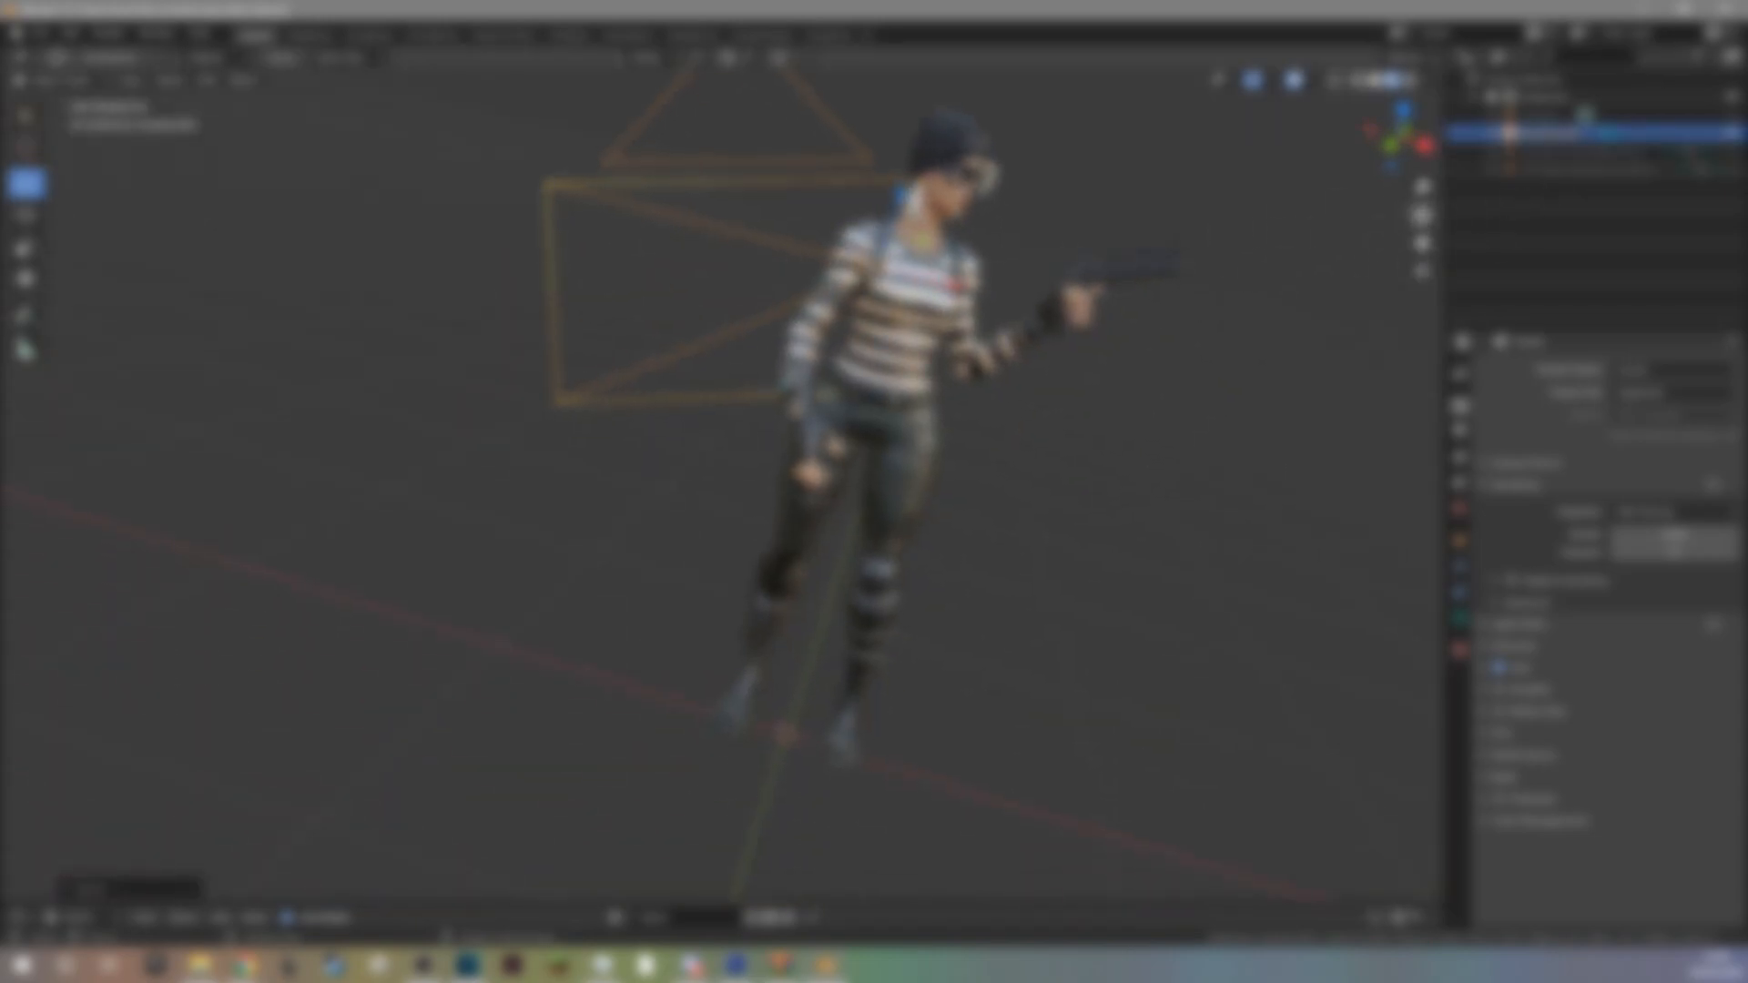
{"action": "left_click", "coordinate": [1423, 244]}
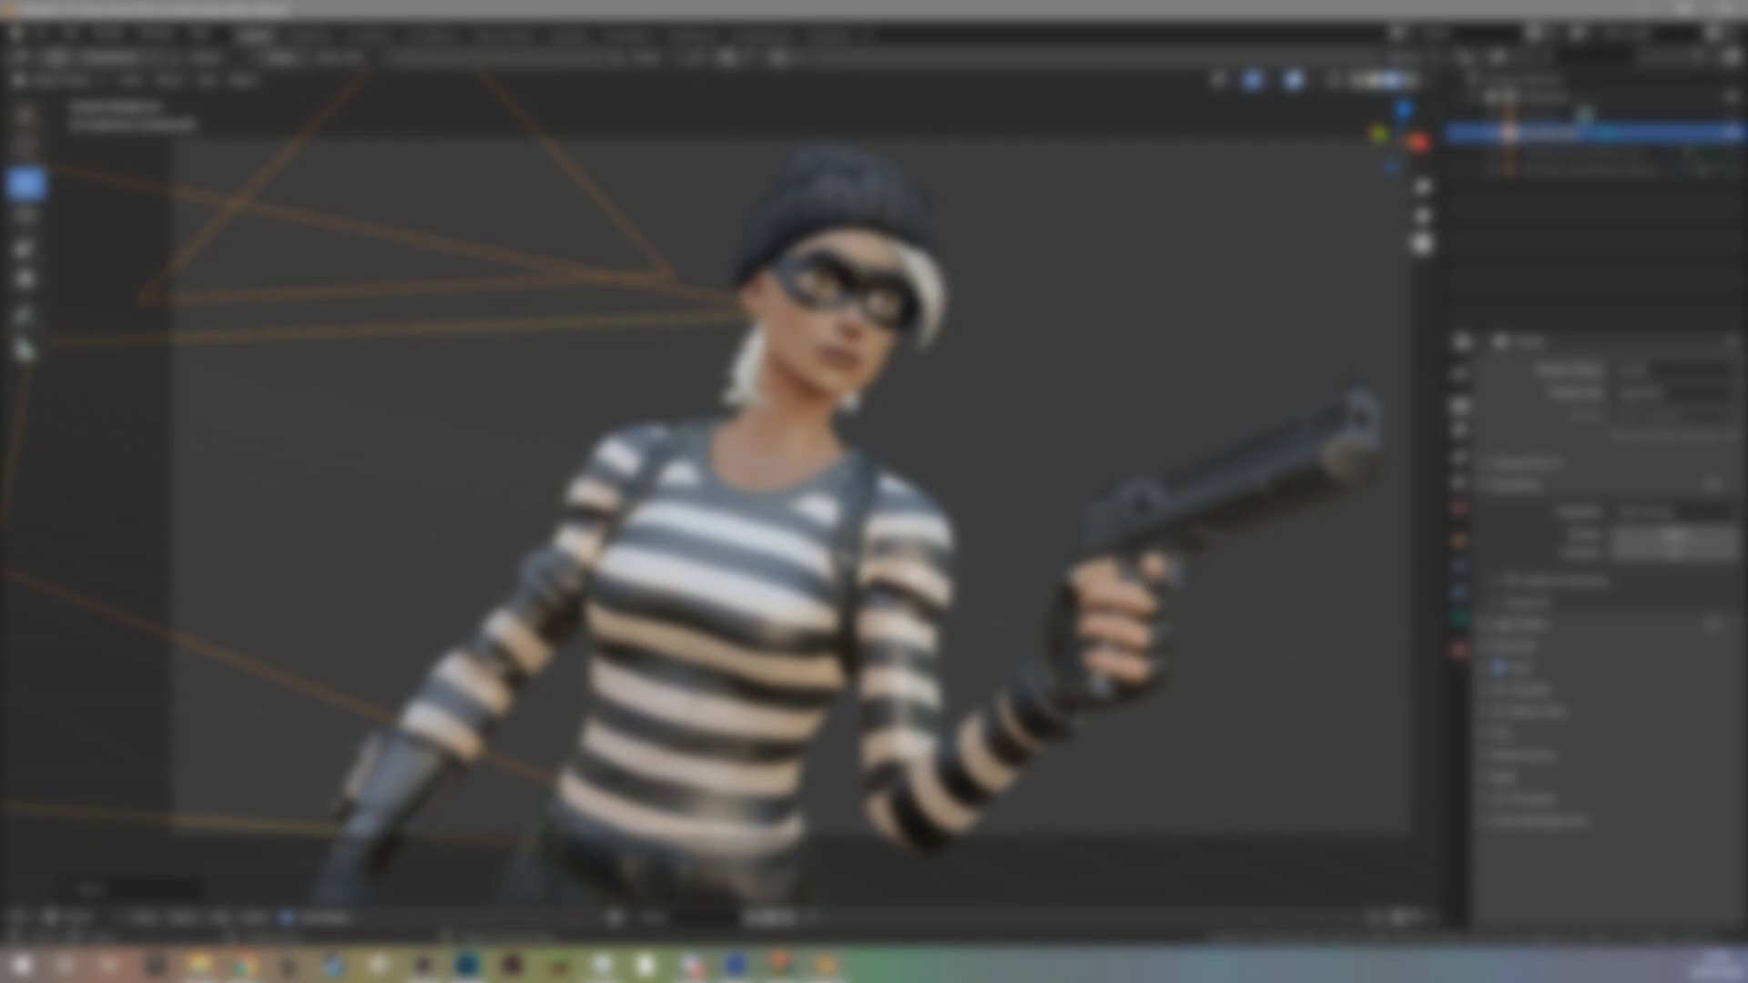
{"action": "left_click", "coordinate": [1423, 244]}
Move the camera down toward the character's feet and rotate it with the Rotate tool.
{"action": "middle_click_drag", "start_coordinate": [692, 383], "coordinate": [756, 332]}
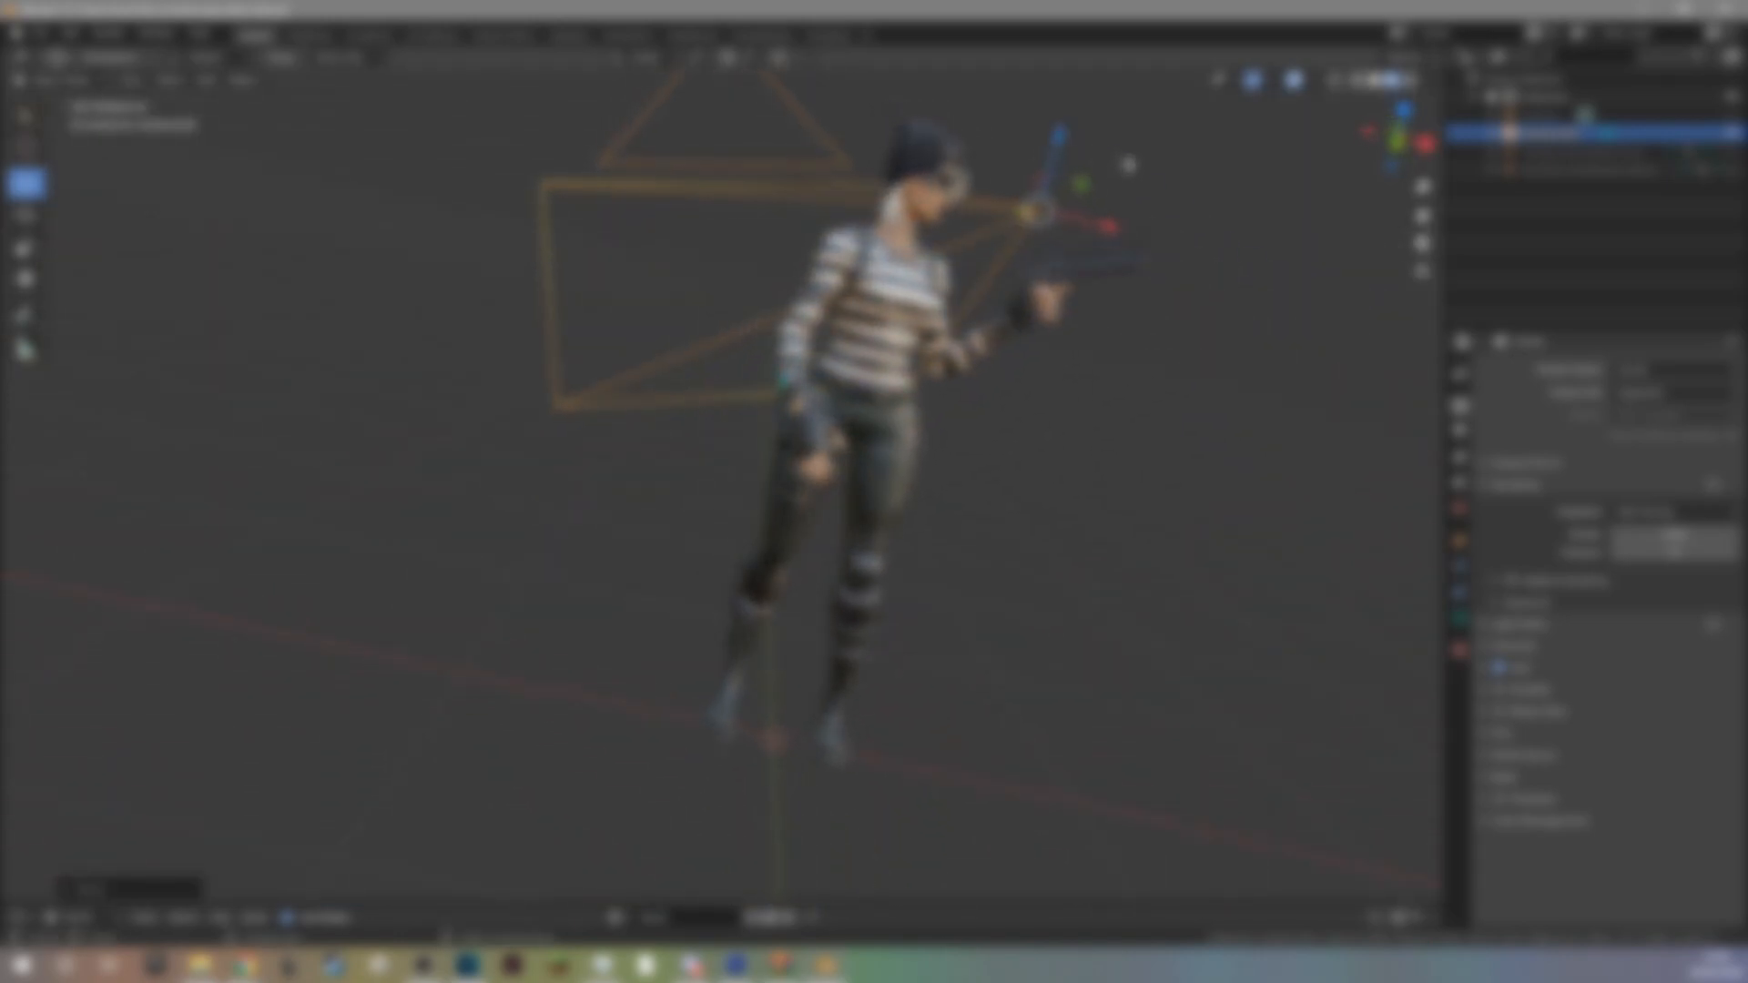
{"action": "middle_click_drag", "start_coordinate": [1071, 319], "coordinate": [988, 400]}
{"action": "left_click_drag", "start_coordinate": [706, 522], "coordinate": [885, 910]}
{"action": "mouse_move", "coordinate": [998, 570]}
{"action": "middle_mouse_down"}
{"action": "mouse_move", "coordinate": [985, 504]}
{"action": "mouse_move", "coordinate": [997, 544]}
{"action": "middle_mouse_up"}
{"action": "left_click", "coordinate": [28, 216]}
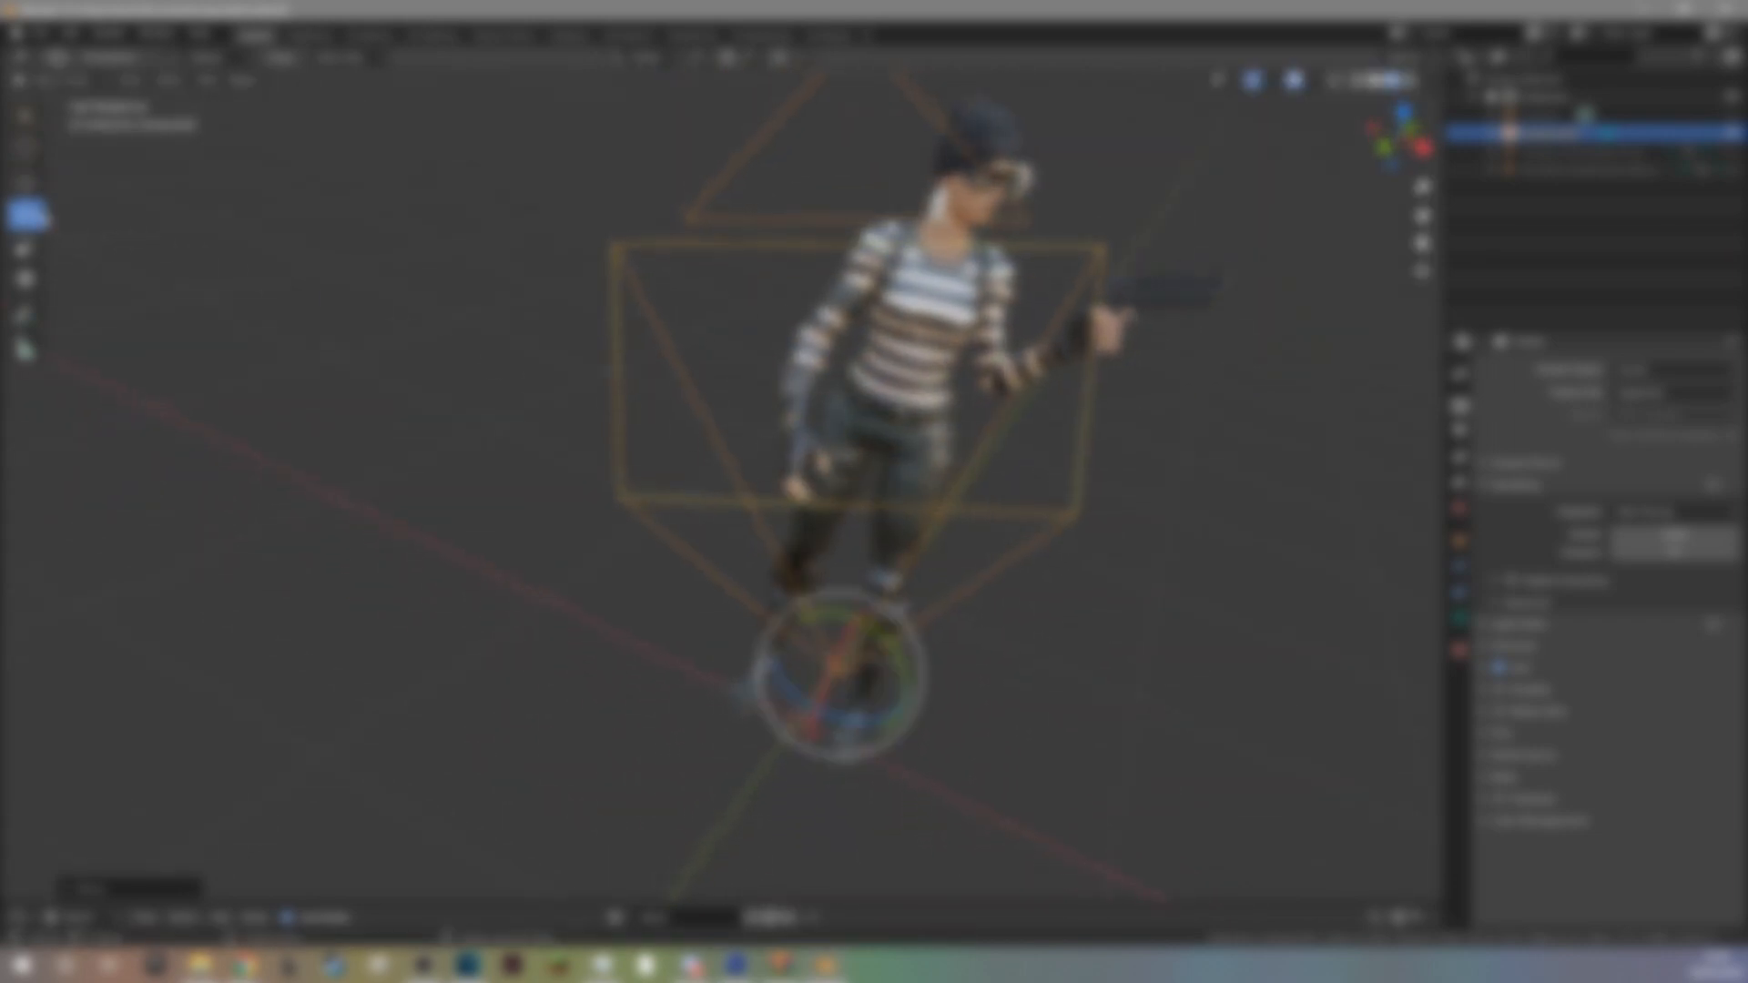
{"action": "left_click_drag", "start_coordinate": [829, 596], "coordinate": [818, 599]}
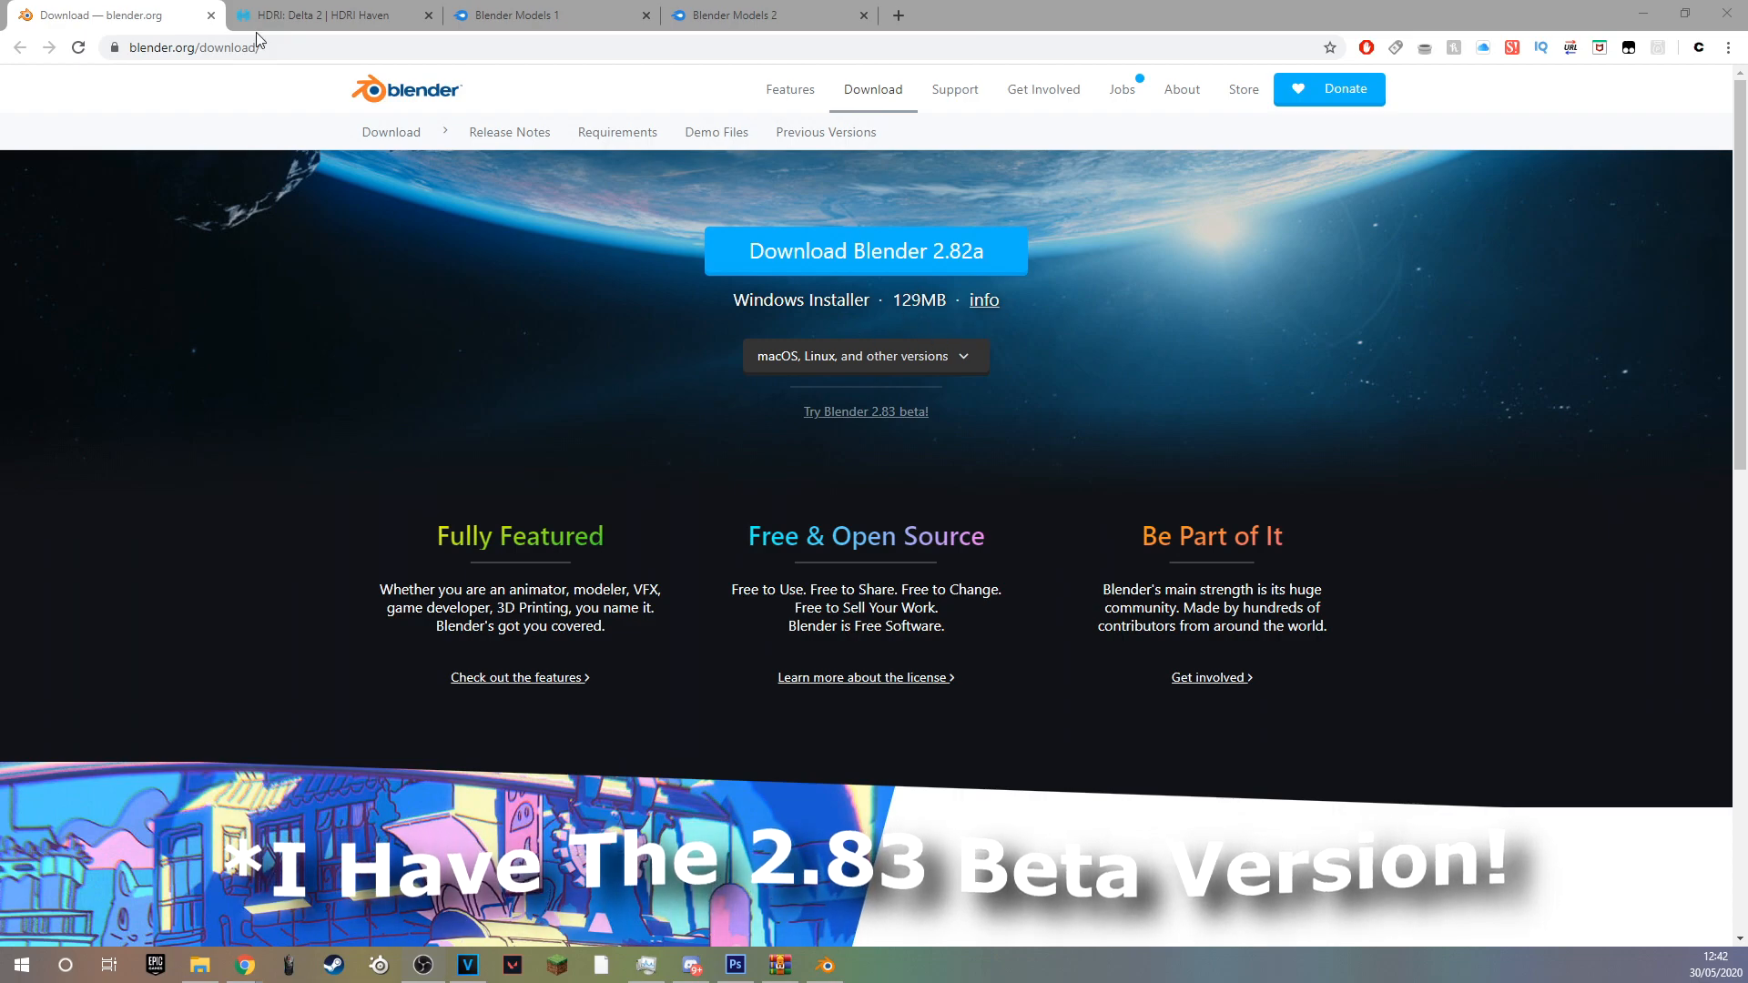
Review the download options on the HDRI Haven page for the Delta 2 HDRI.
{"action": "left_click", "coordinate": [351, 20]}
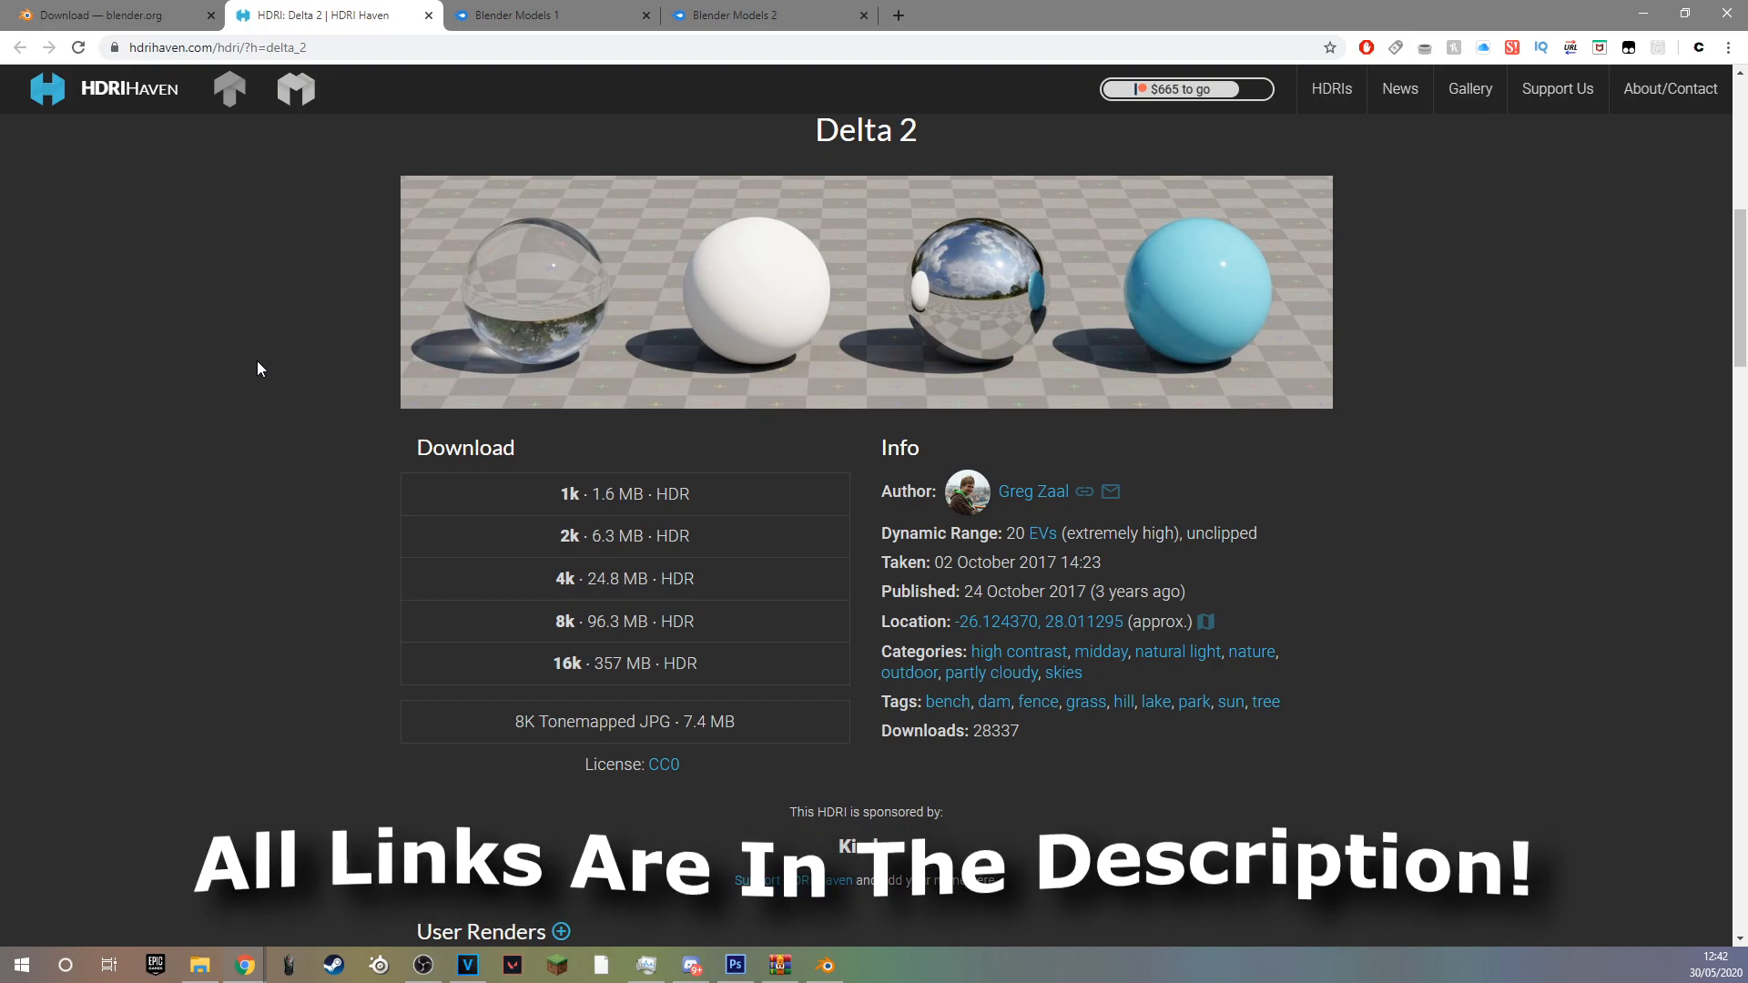
{"action": "left_click_drag", "start_coordinate": [815, 132], "coordinate": [918, 139]}
{"action": "left_click", "coordinate": [917, 139]}
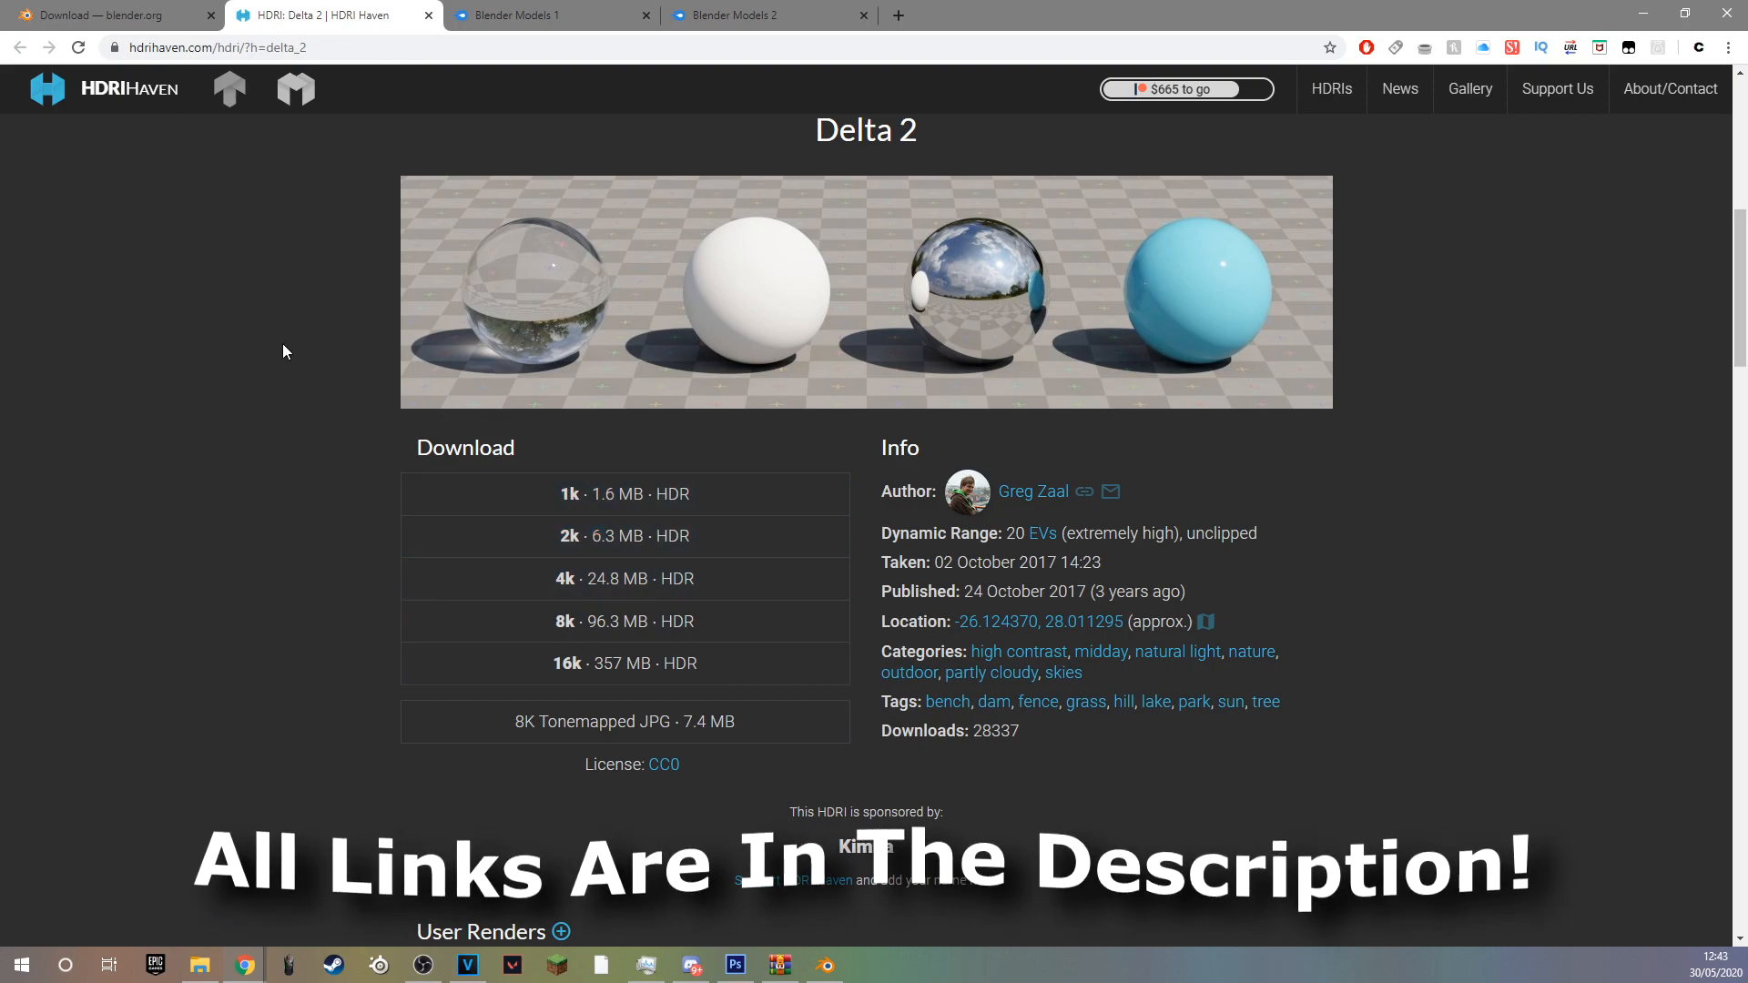
Look over the MediaFire pages for Blender Models 1 and Blender Models 2, and return to the Blender download page.
{"action": "left_click", "coordinate": [550, 8]}
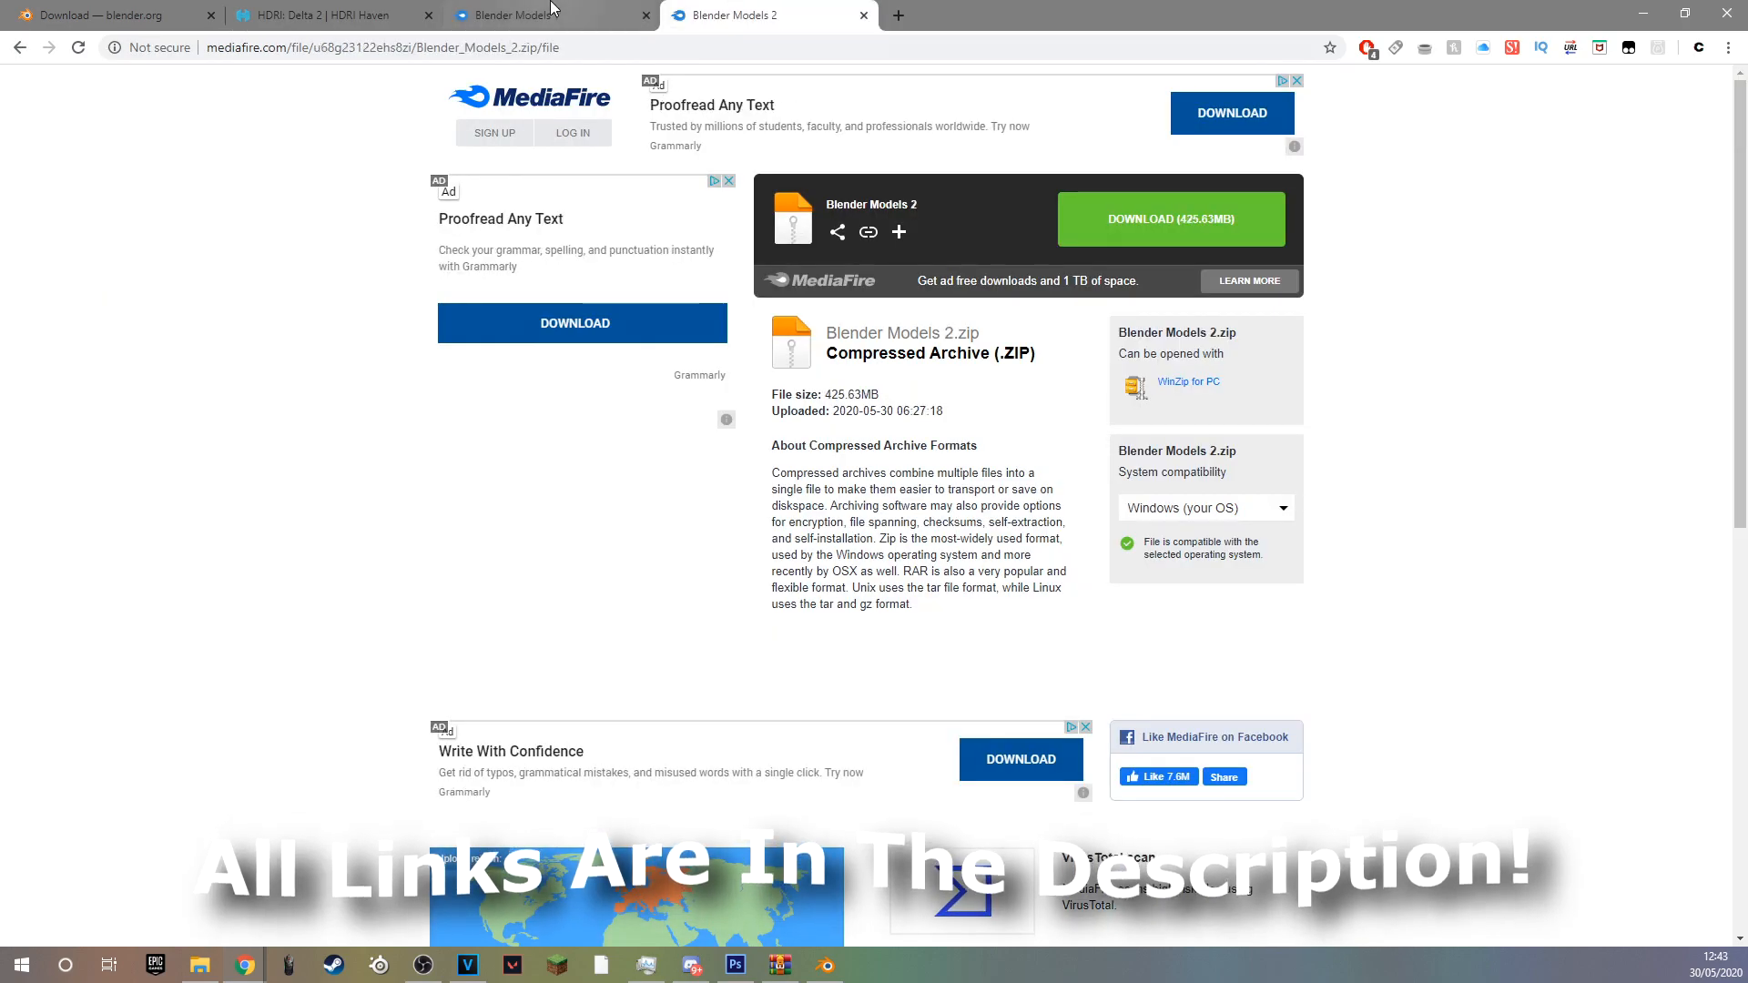
{"action": "left_click", "coordinate": [706, 8]}
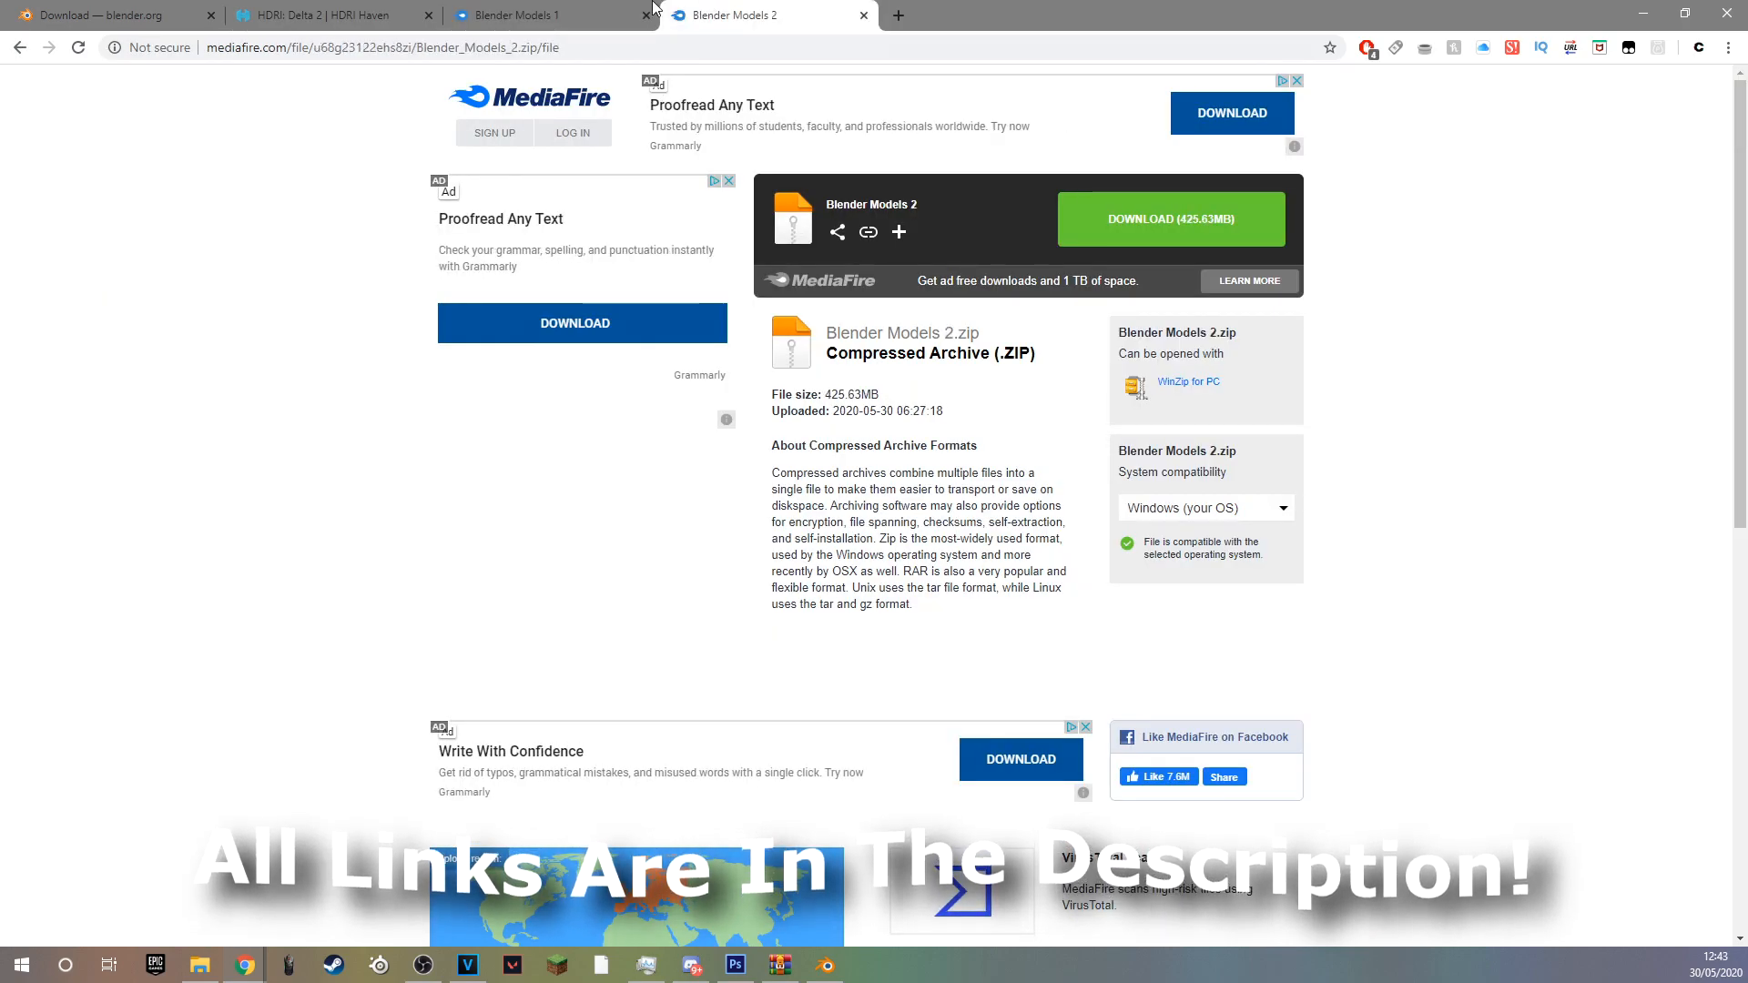
{"action": "left_click", "coordinate": [598, 8]}
{"action": "left_click_drag", "start_coordinate": [824, 204], "coordinate": [919, 206]}
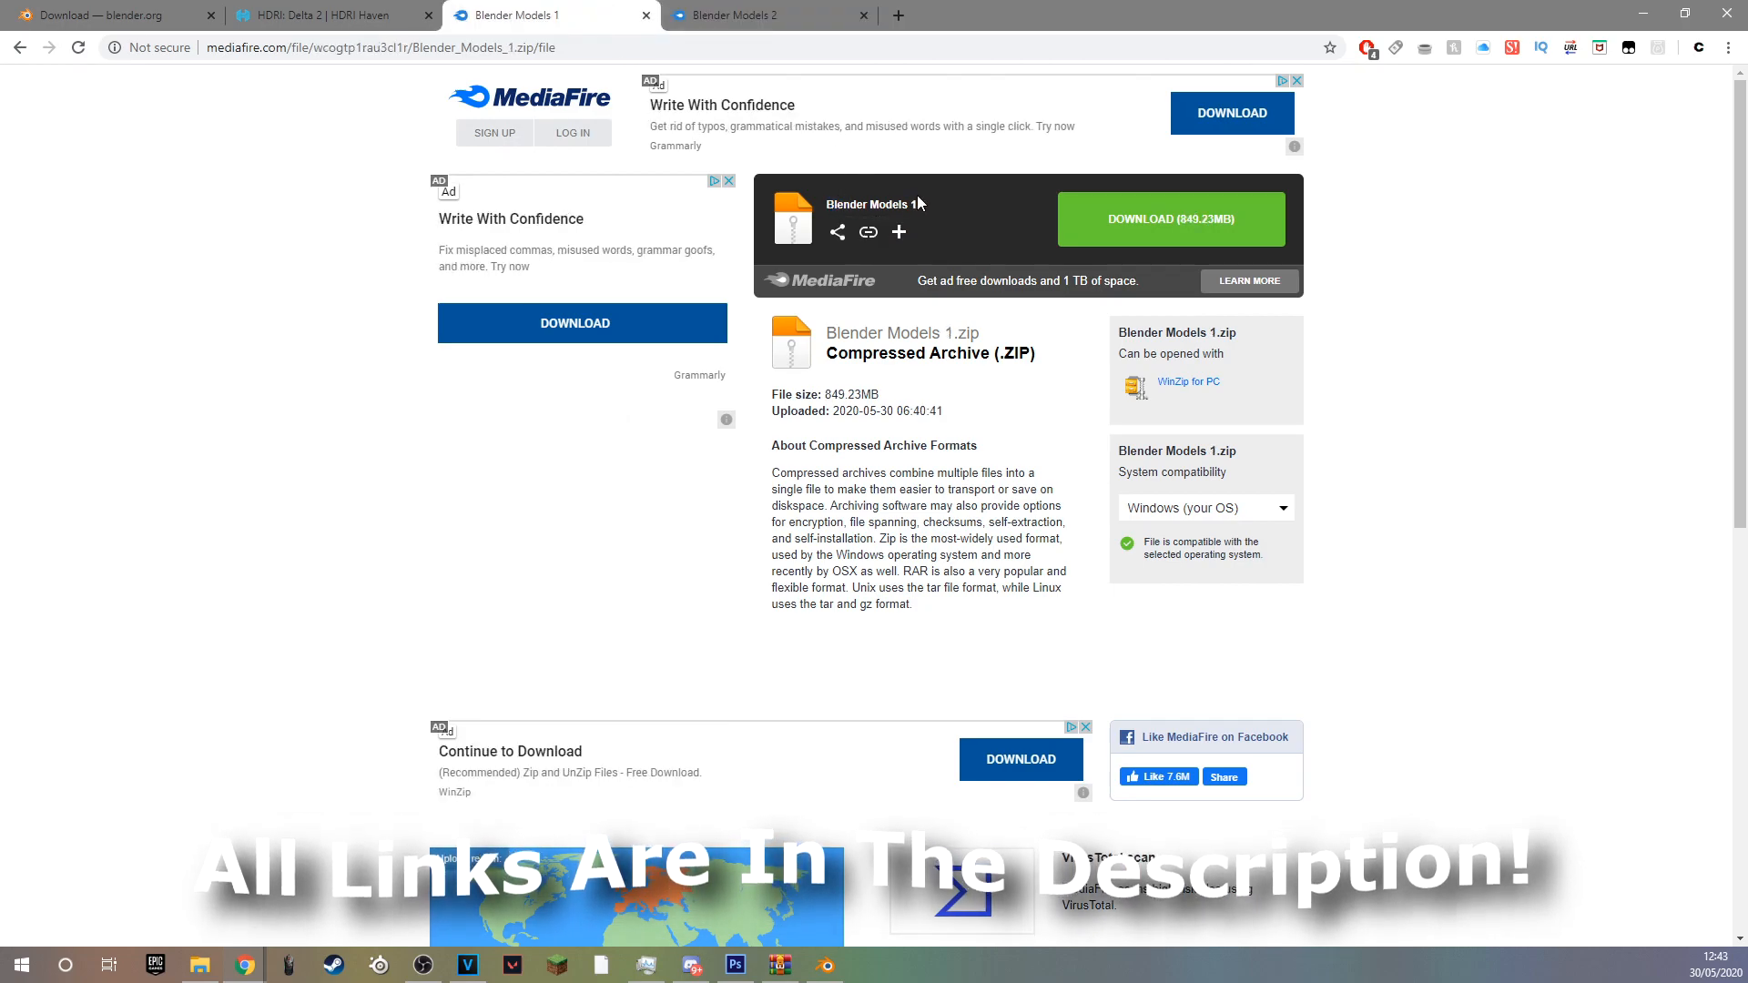
{"action": "left_click", "coordinate": [778, 12]}
{"action": "left_click", "coordinate": [640, 8]}
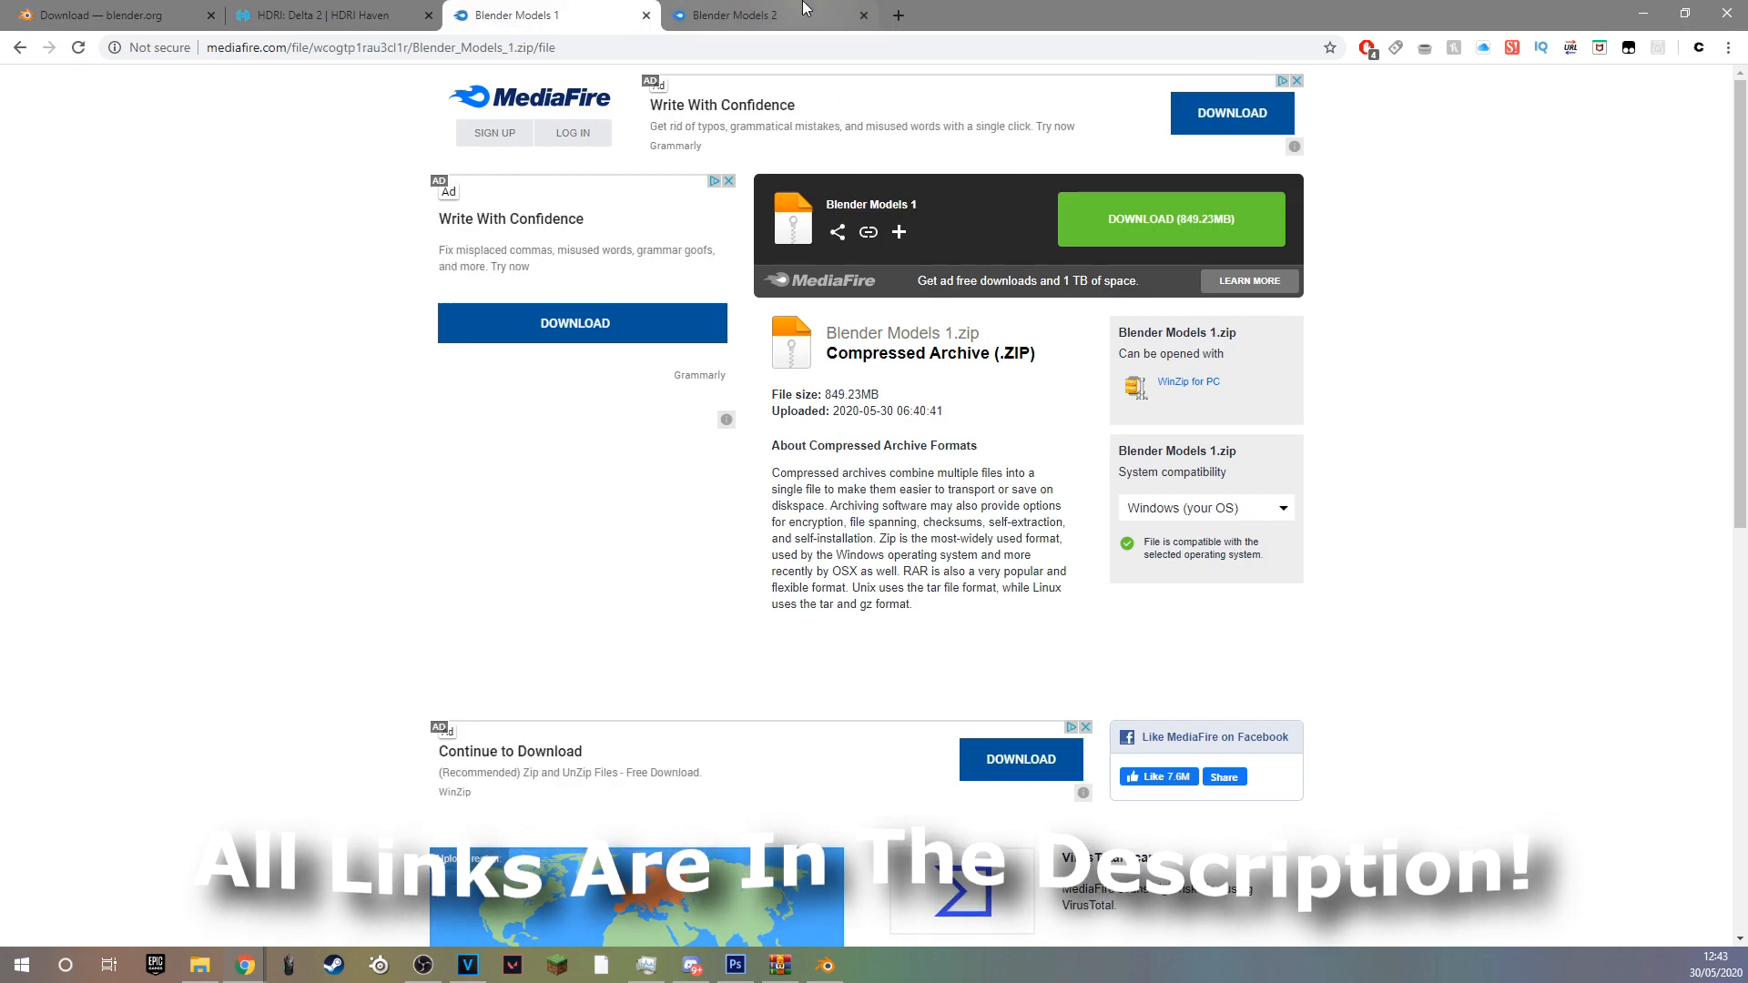
{"action": "left_click", "coordinate": [765, 7]}
{"action": "left_click", "coordinate": [630, 11]}
{"action": "left_click", "coordinate": [755, 11]}
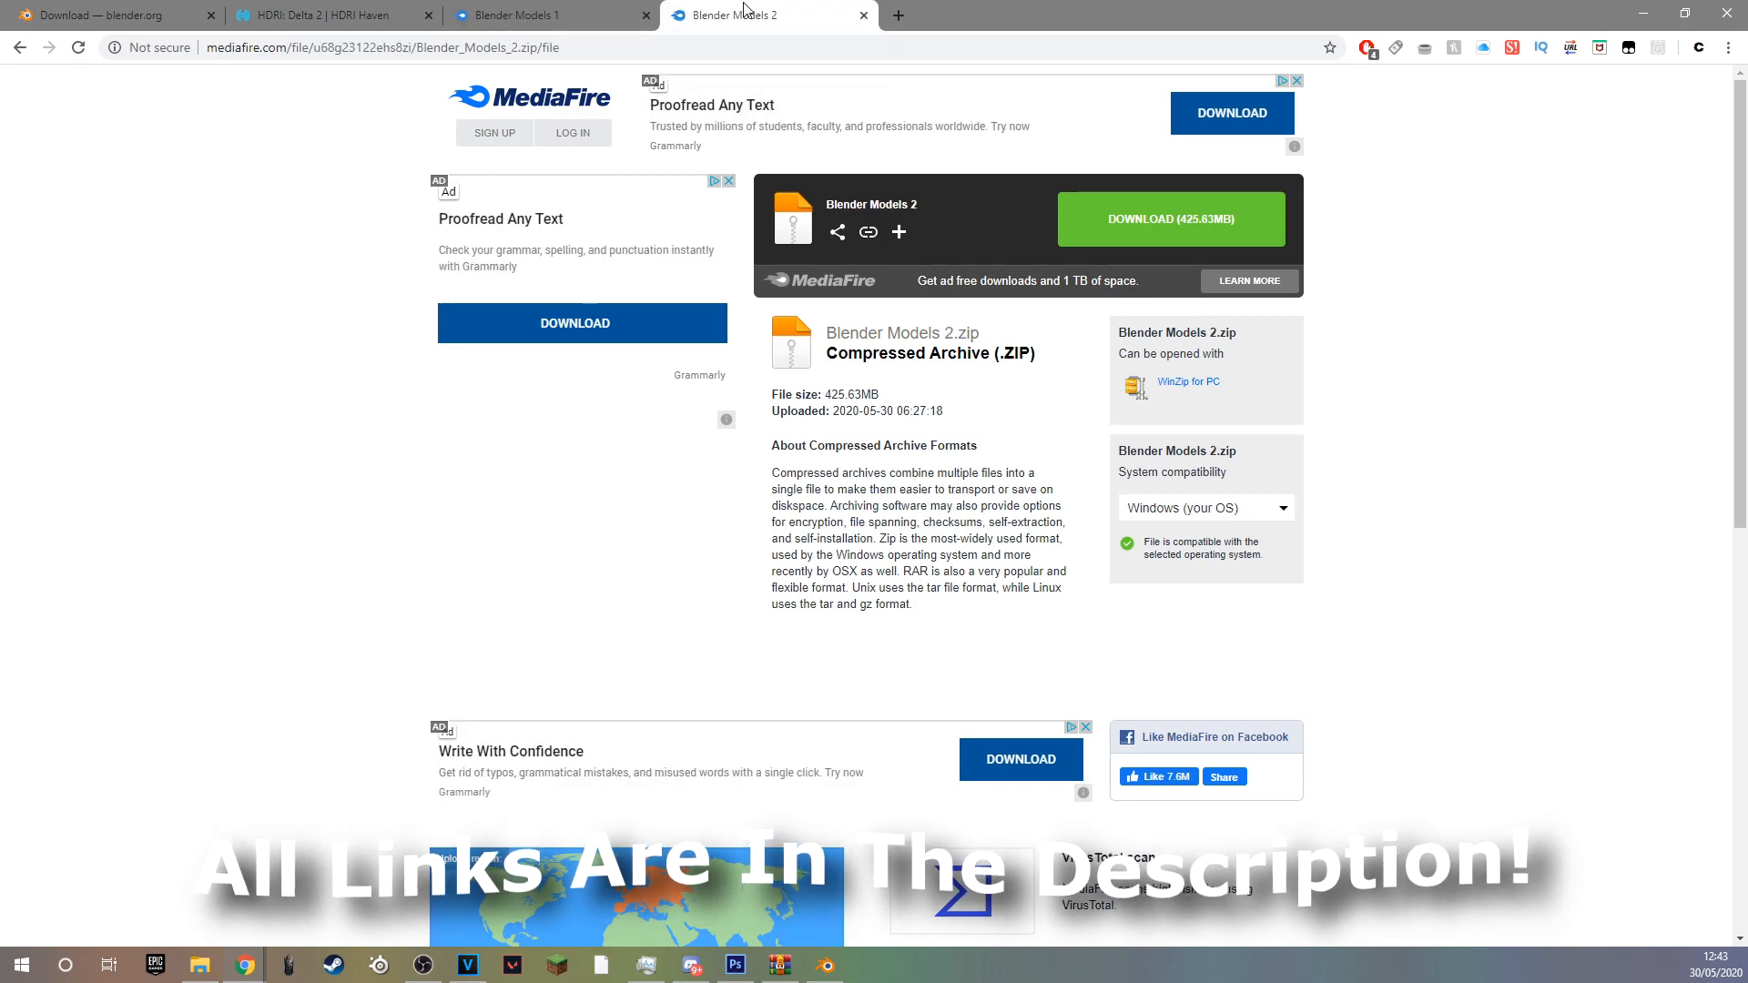
{"action": "left_click", "coordinate": [588, 8]}
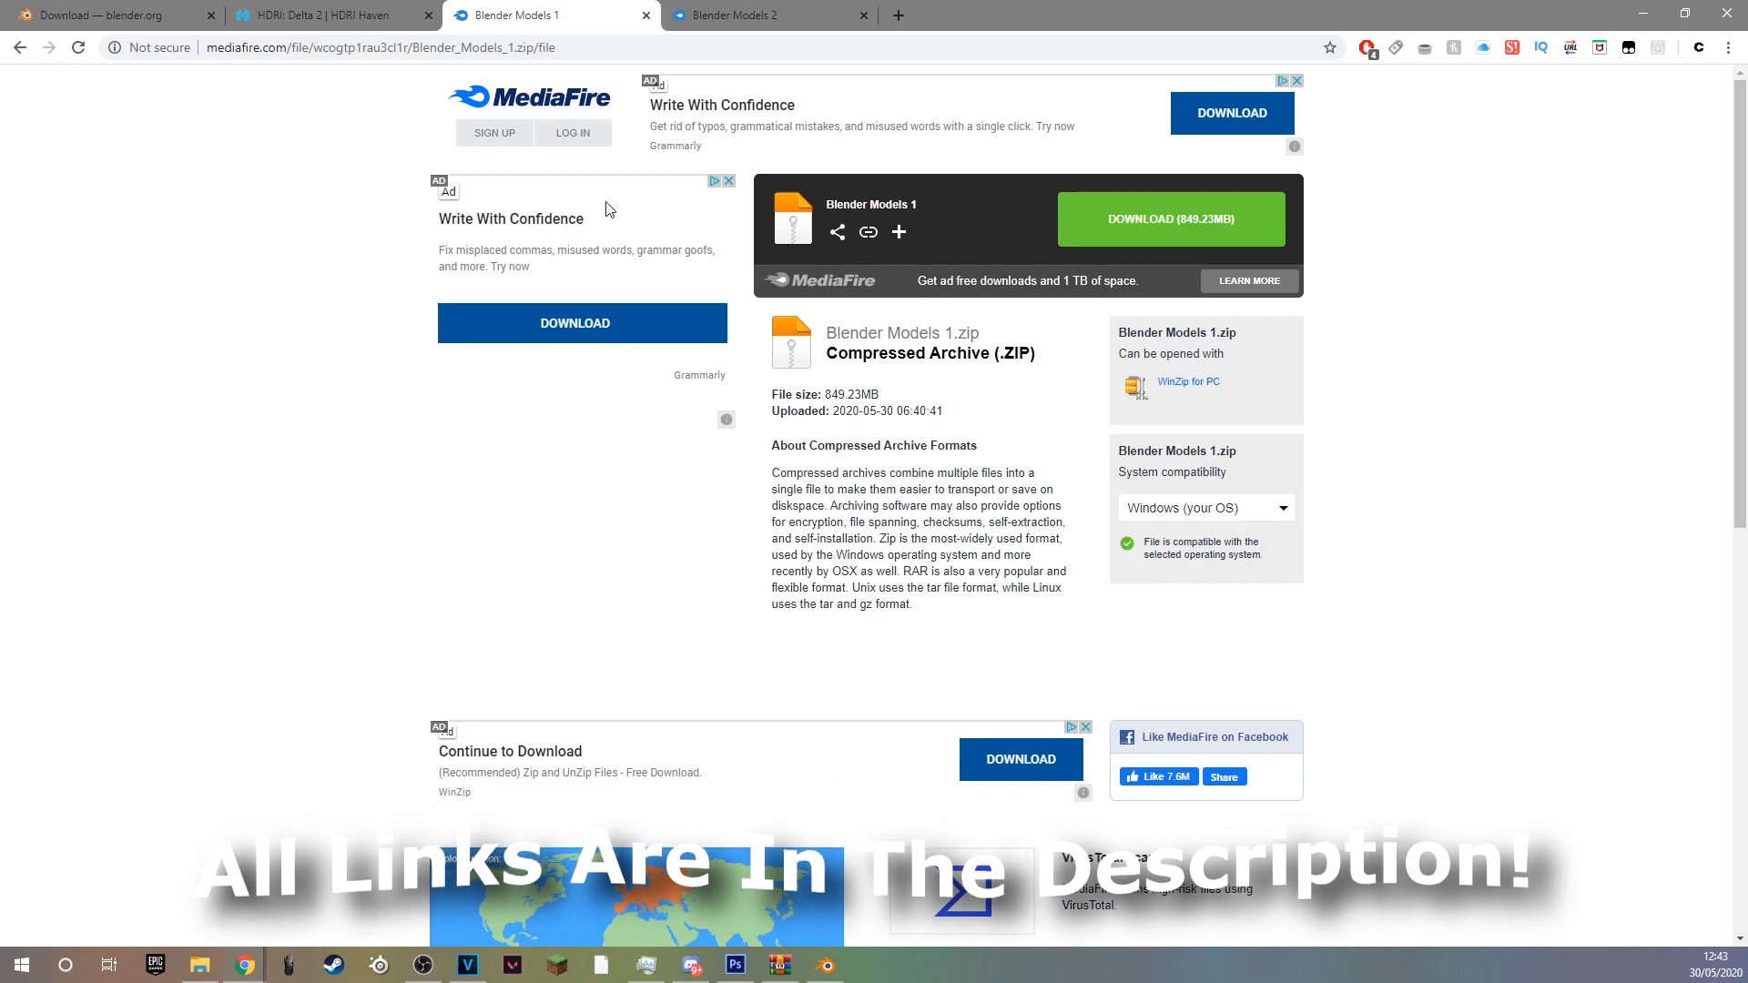
{"action": "left_click", "coordinate": [351, 13]}
{"action": "left_click", "coordinate": [96, 7]}
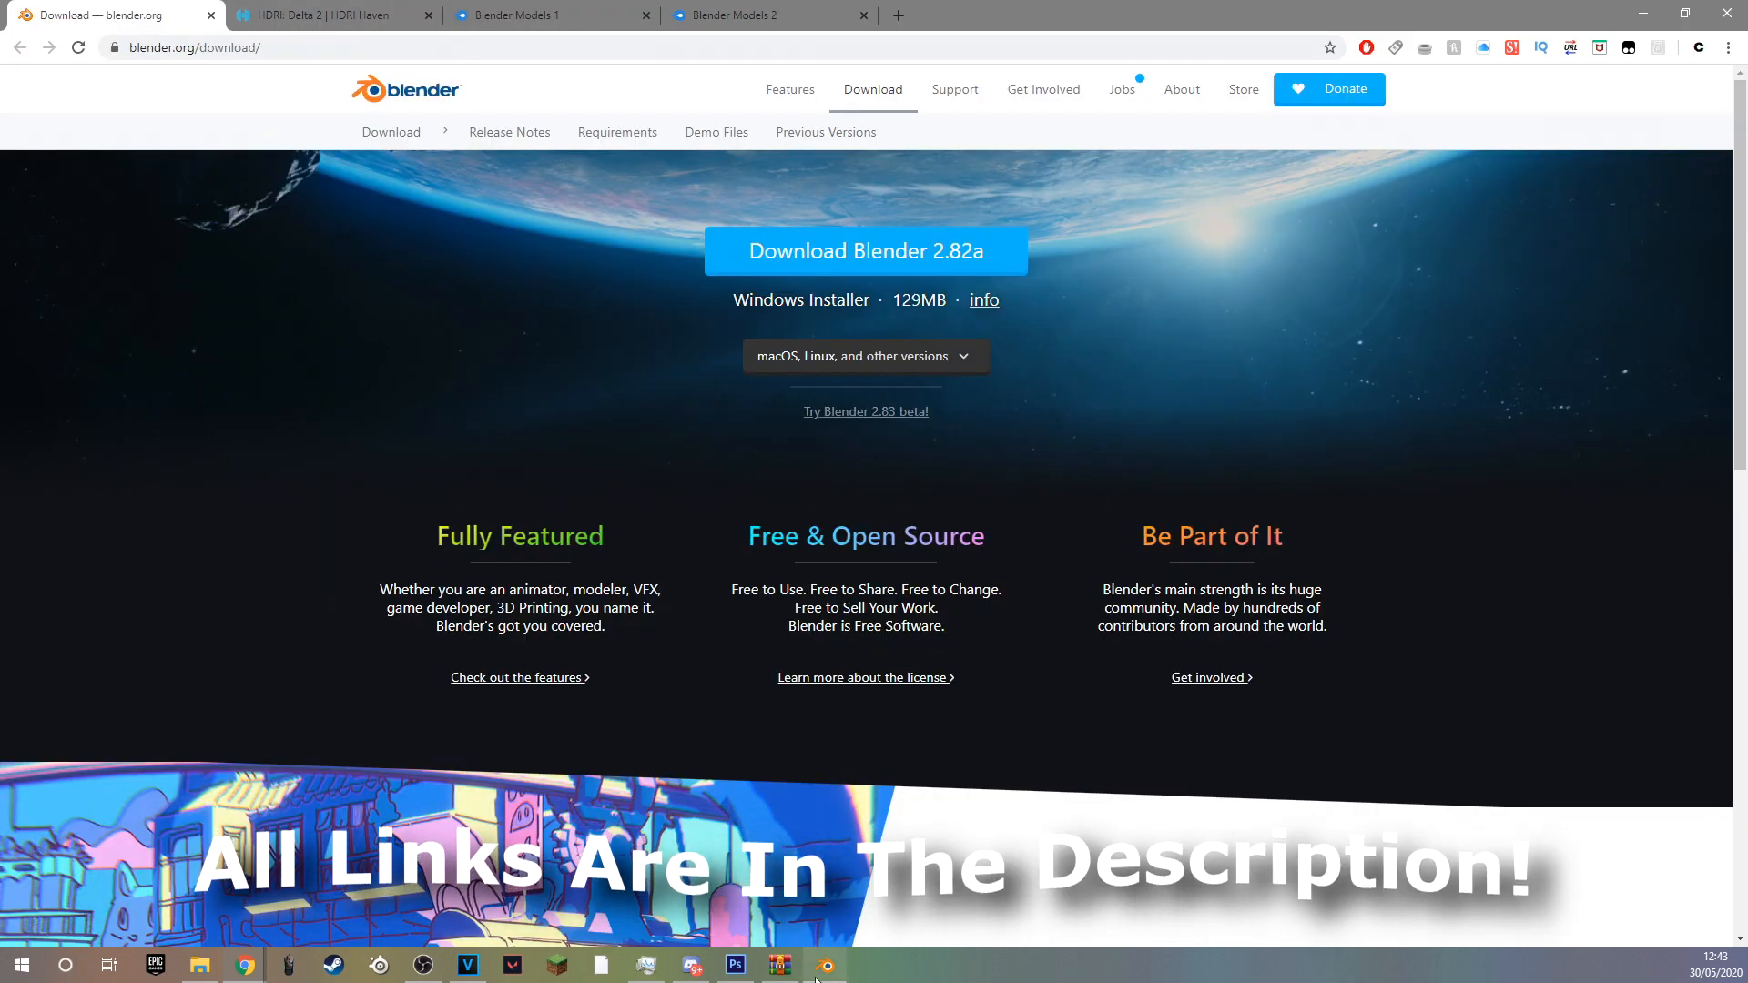
Switch to Blender, dismiss the splash screen, and delete the default camera, cube and light.
{"action": "left_click", "coordinate": [826, 966]}
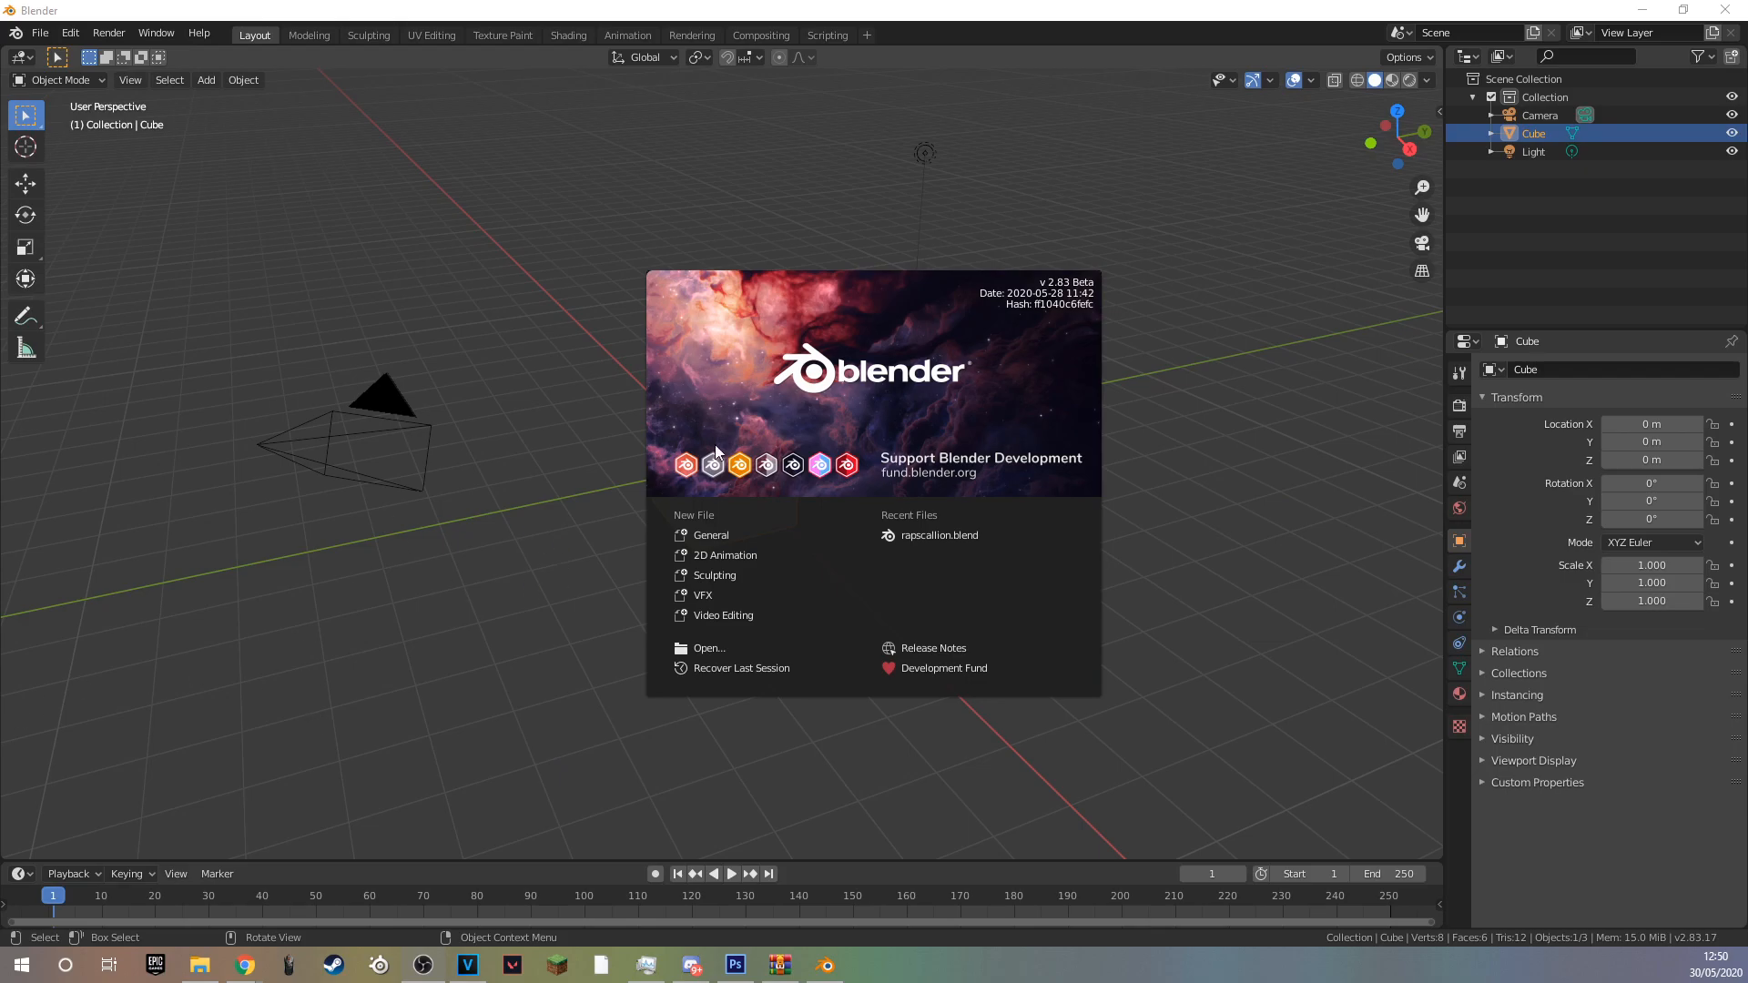
{"action": "left_click", "coordinate": [623, 259]}
{"action": "scroll", "coordinate": [772, 561], "scroll_direction": "down", "scroll_amount": 4}
{"action": "middle_click_drag", "start_coordinate": [901, 538], "coordinate": [668, 512]}
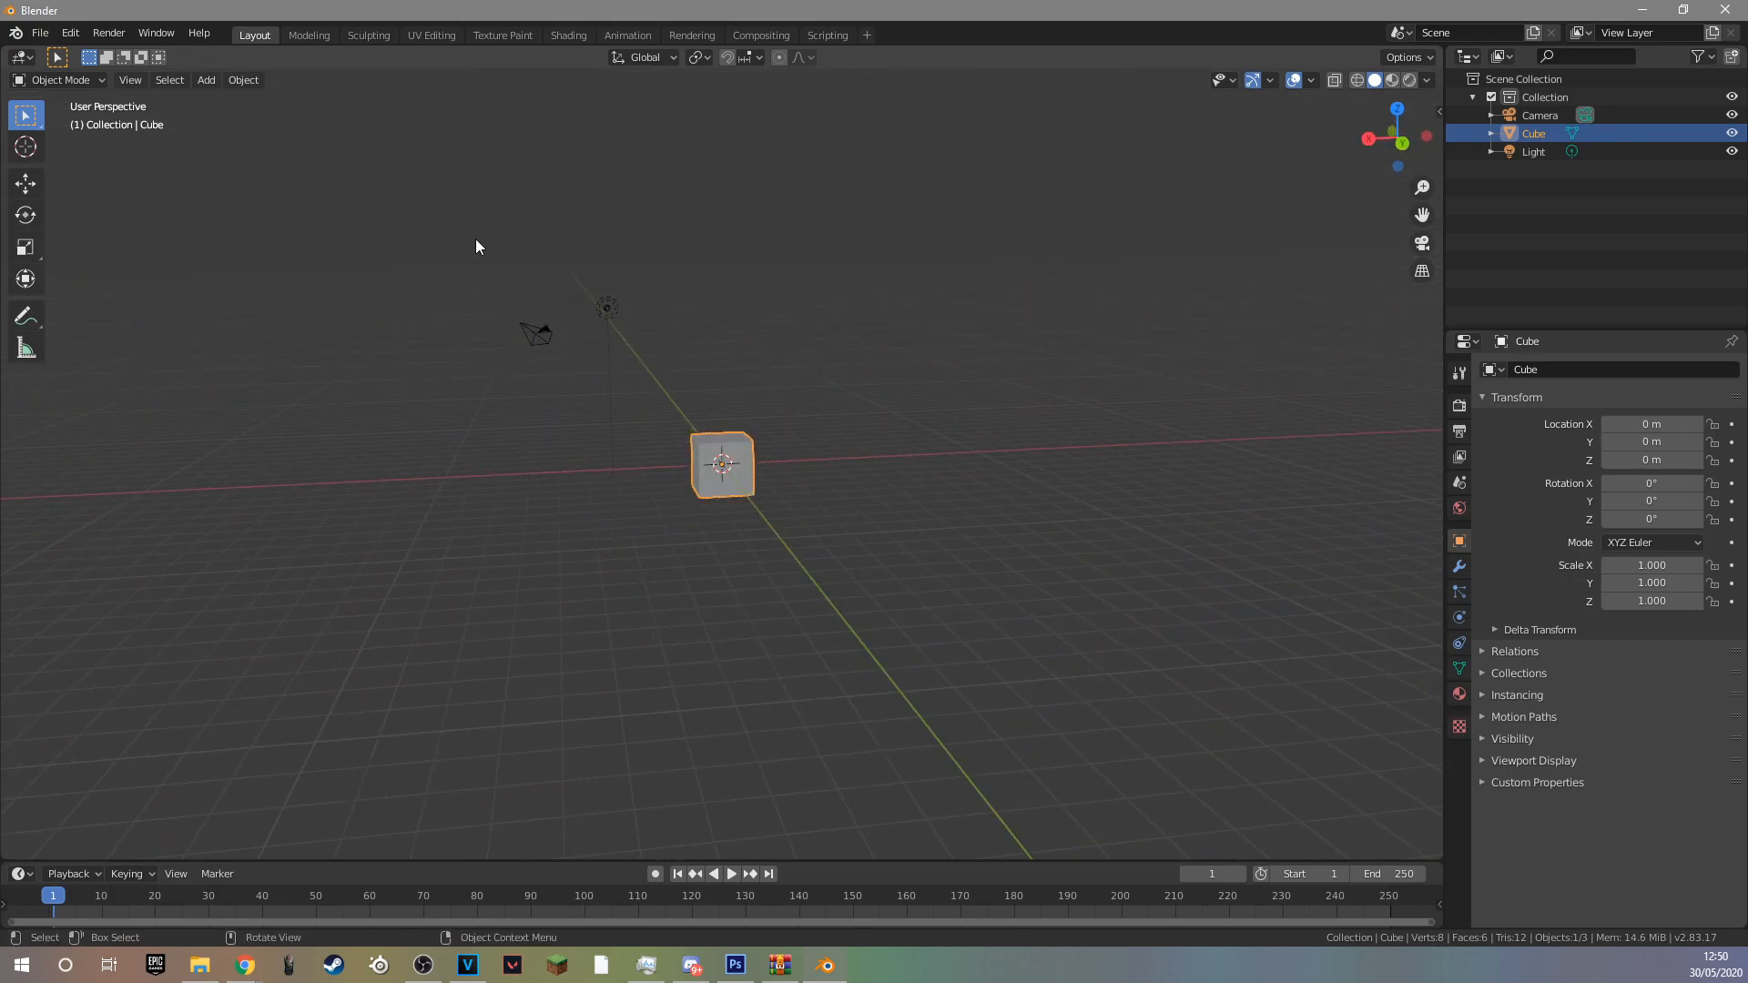
{"action": "left_click_drag", "start_coordinate": [408, 180], "coordinate": [1091, 628]}
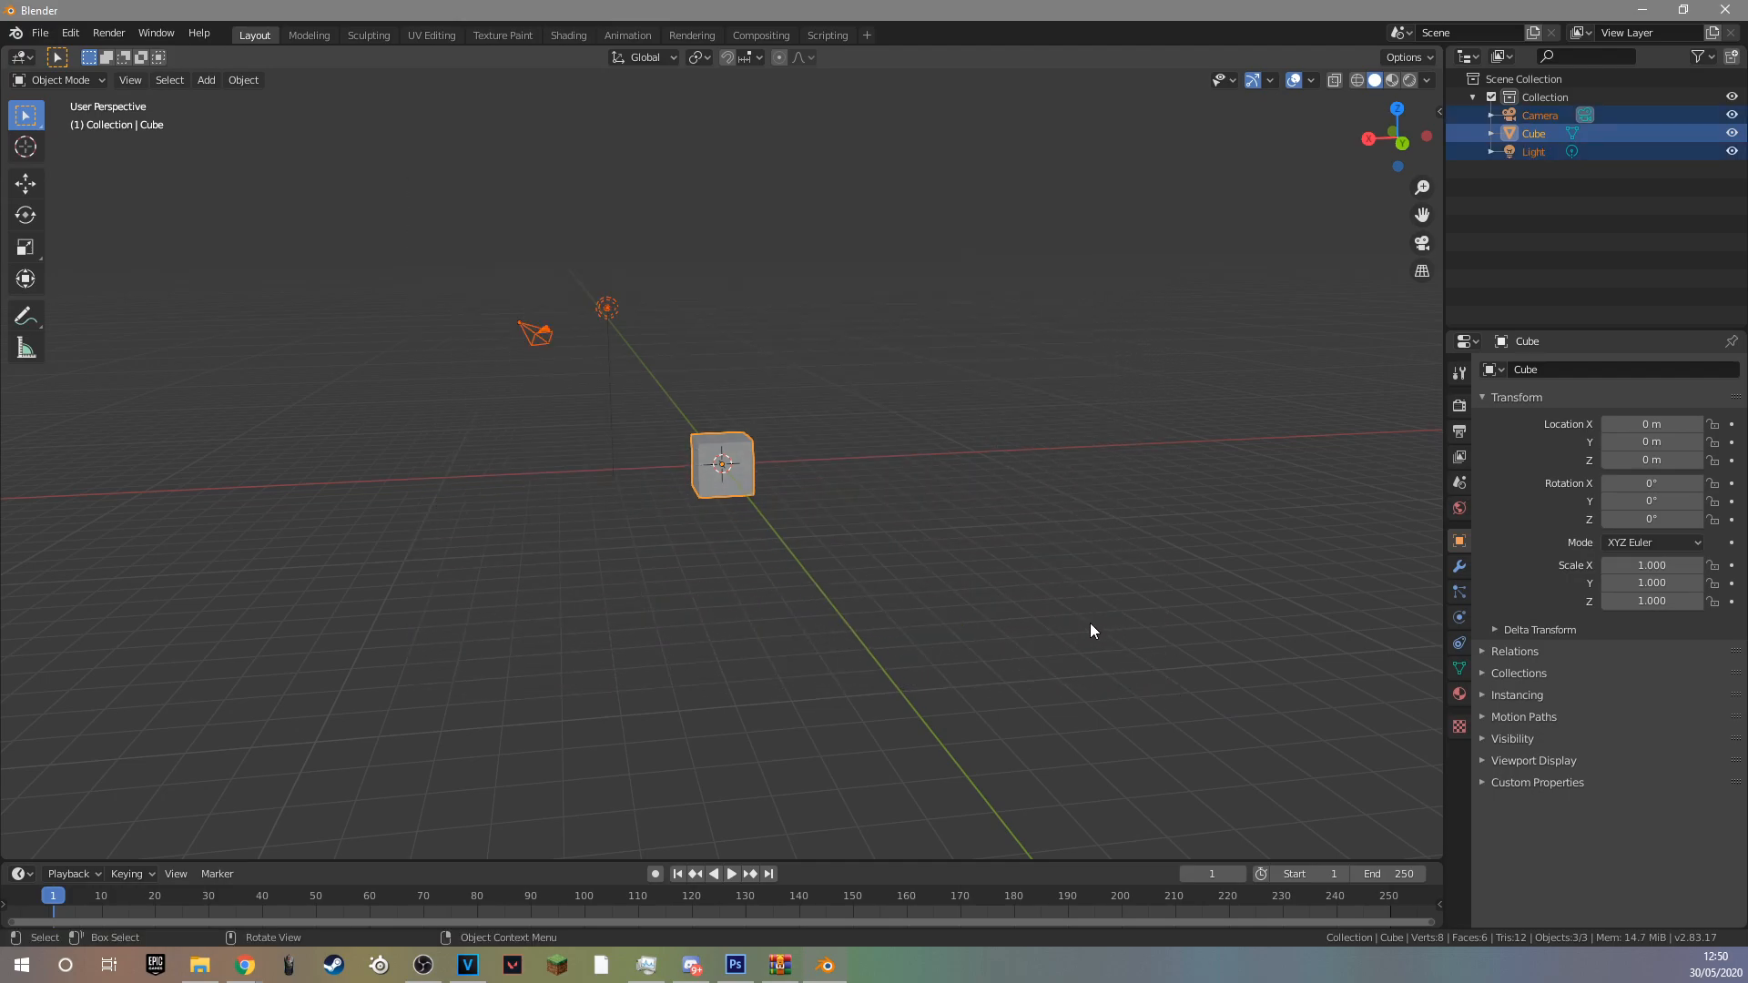
{"action": "key", "text": "Delete"}
Examine the empty scene by orbiting, zooming and panning the 3D viewport.
{"action": "middle_click_drag", "start_coordinate": [1080, 608], "coordinate": [797, 474]}
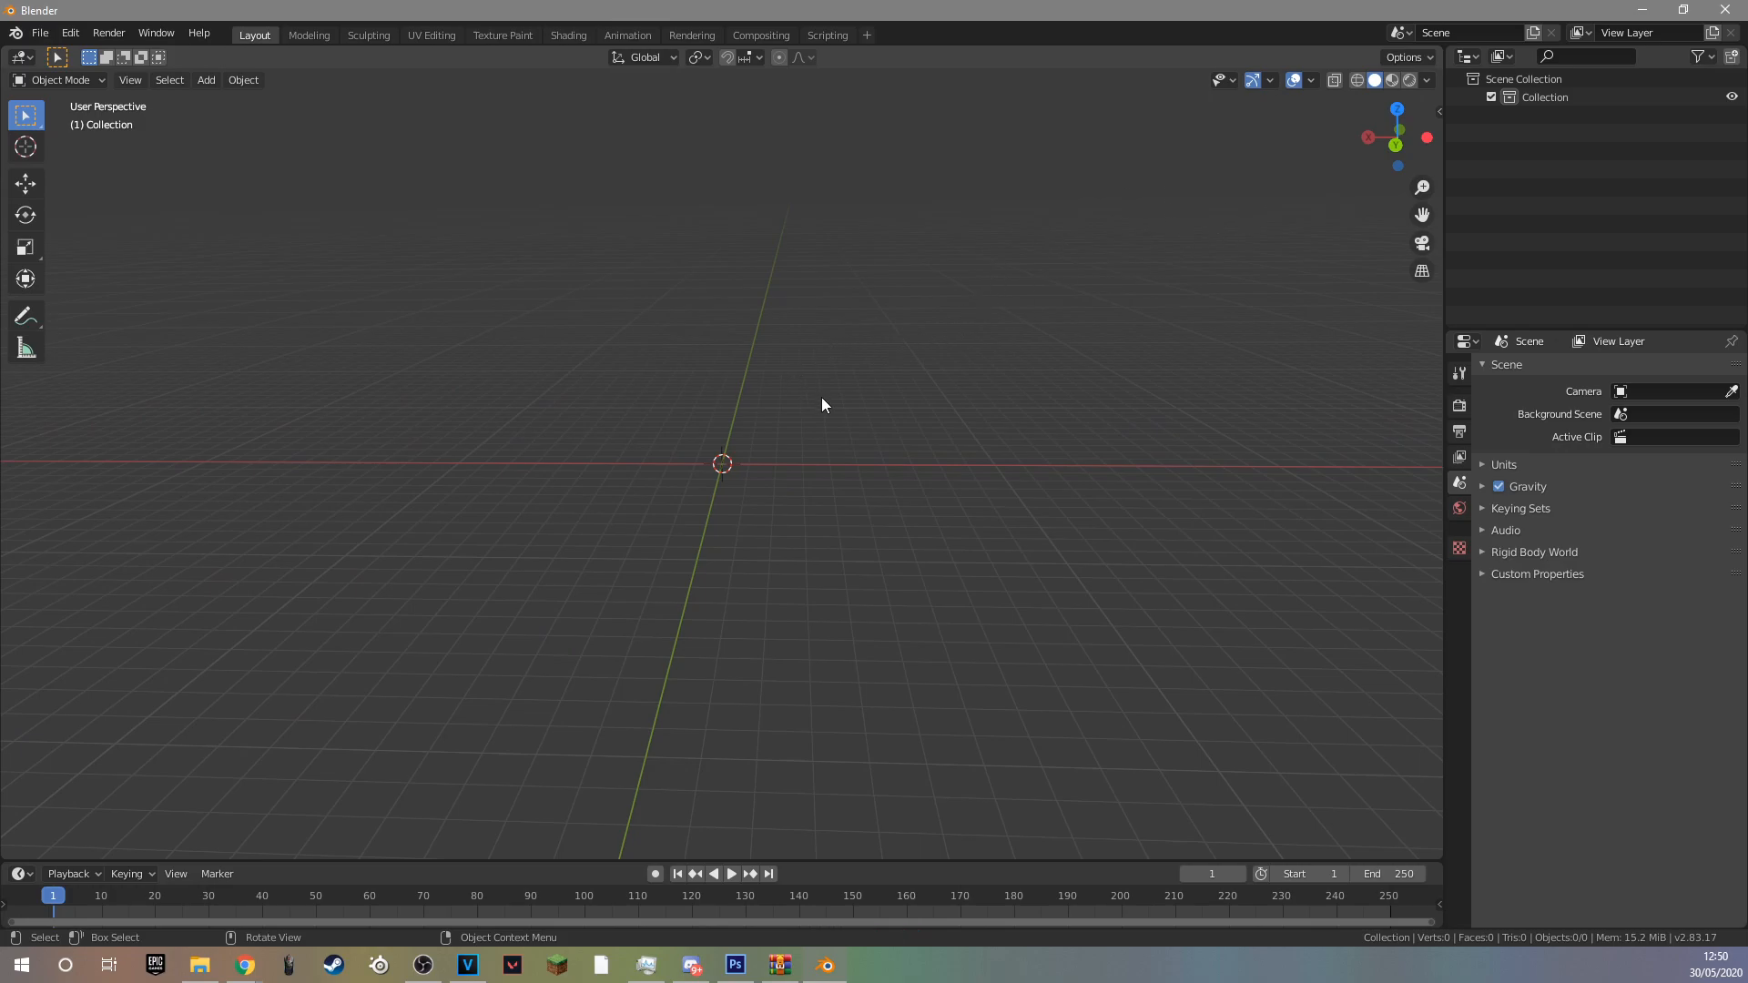
{"action": "middle_click_drag", "start_coordinate": [877, 356], "coordinate": [770, 348]}
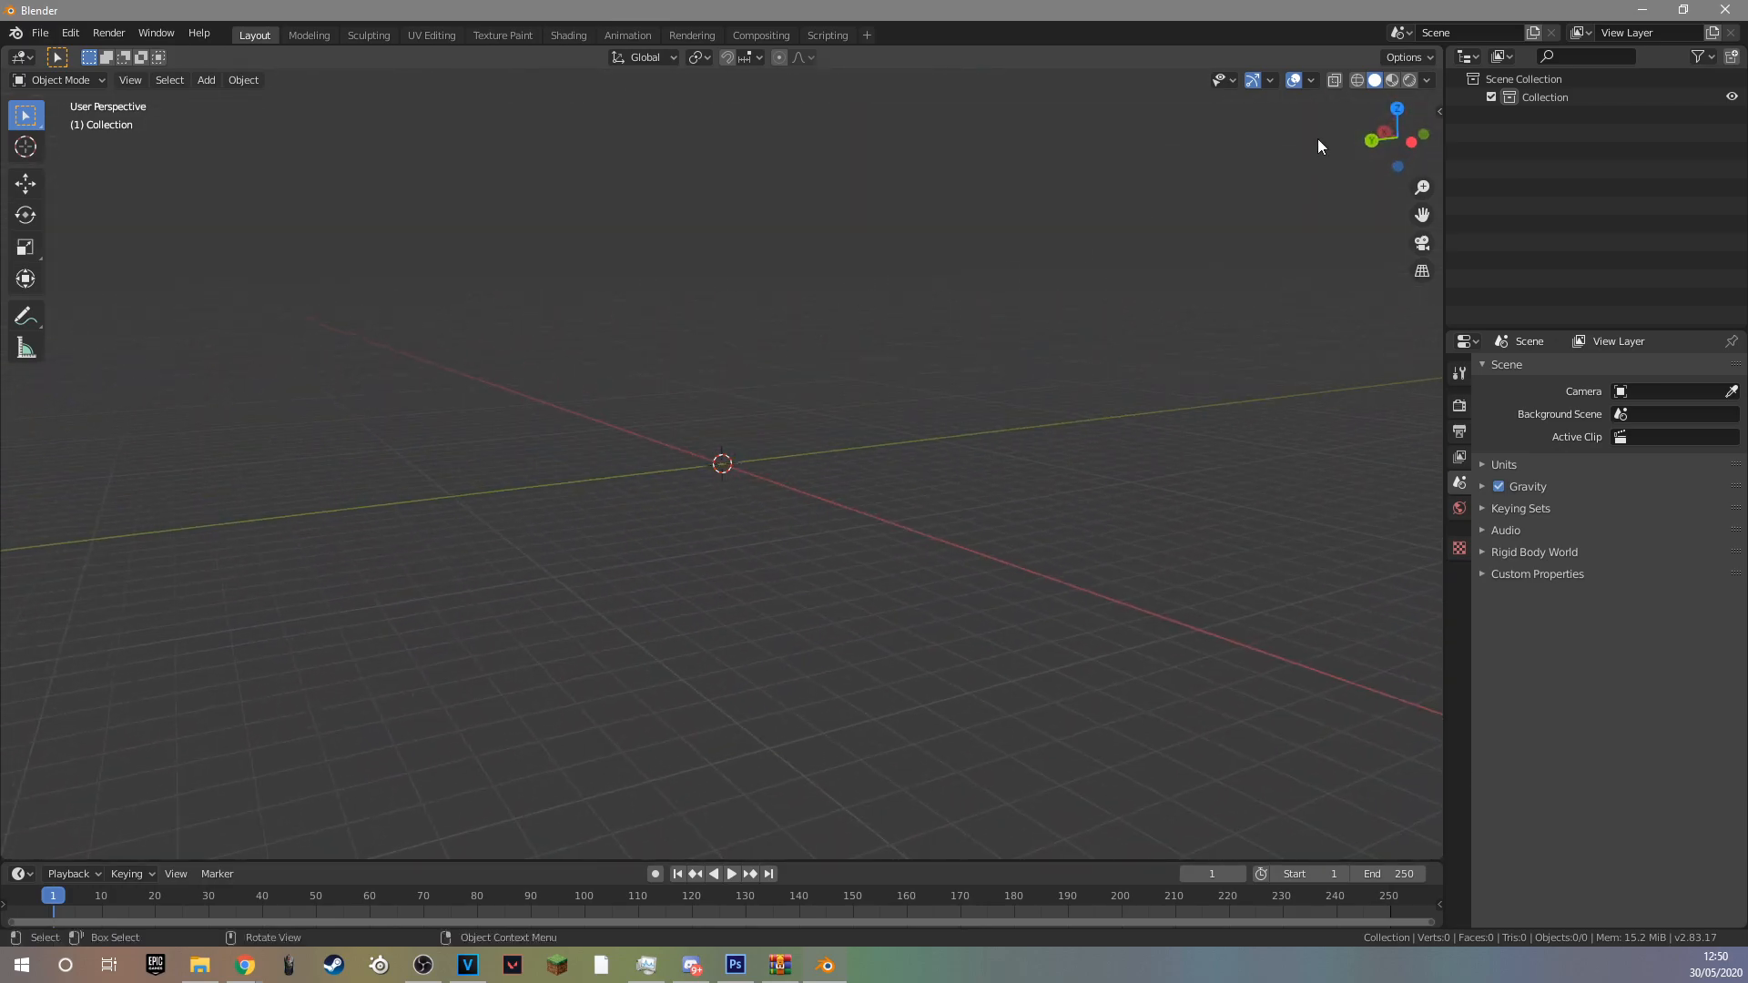
{"action": "left_click_drag", "start_coordinate": [1386, 151], "coordinate": [1242, 216]}
{"action": "left_click_drag", "start_coordinate": [1421, 141], "coordinate": [1440, 155]}
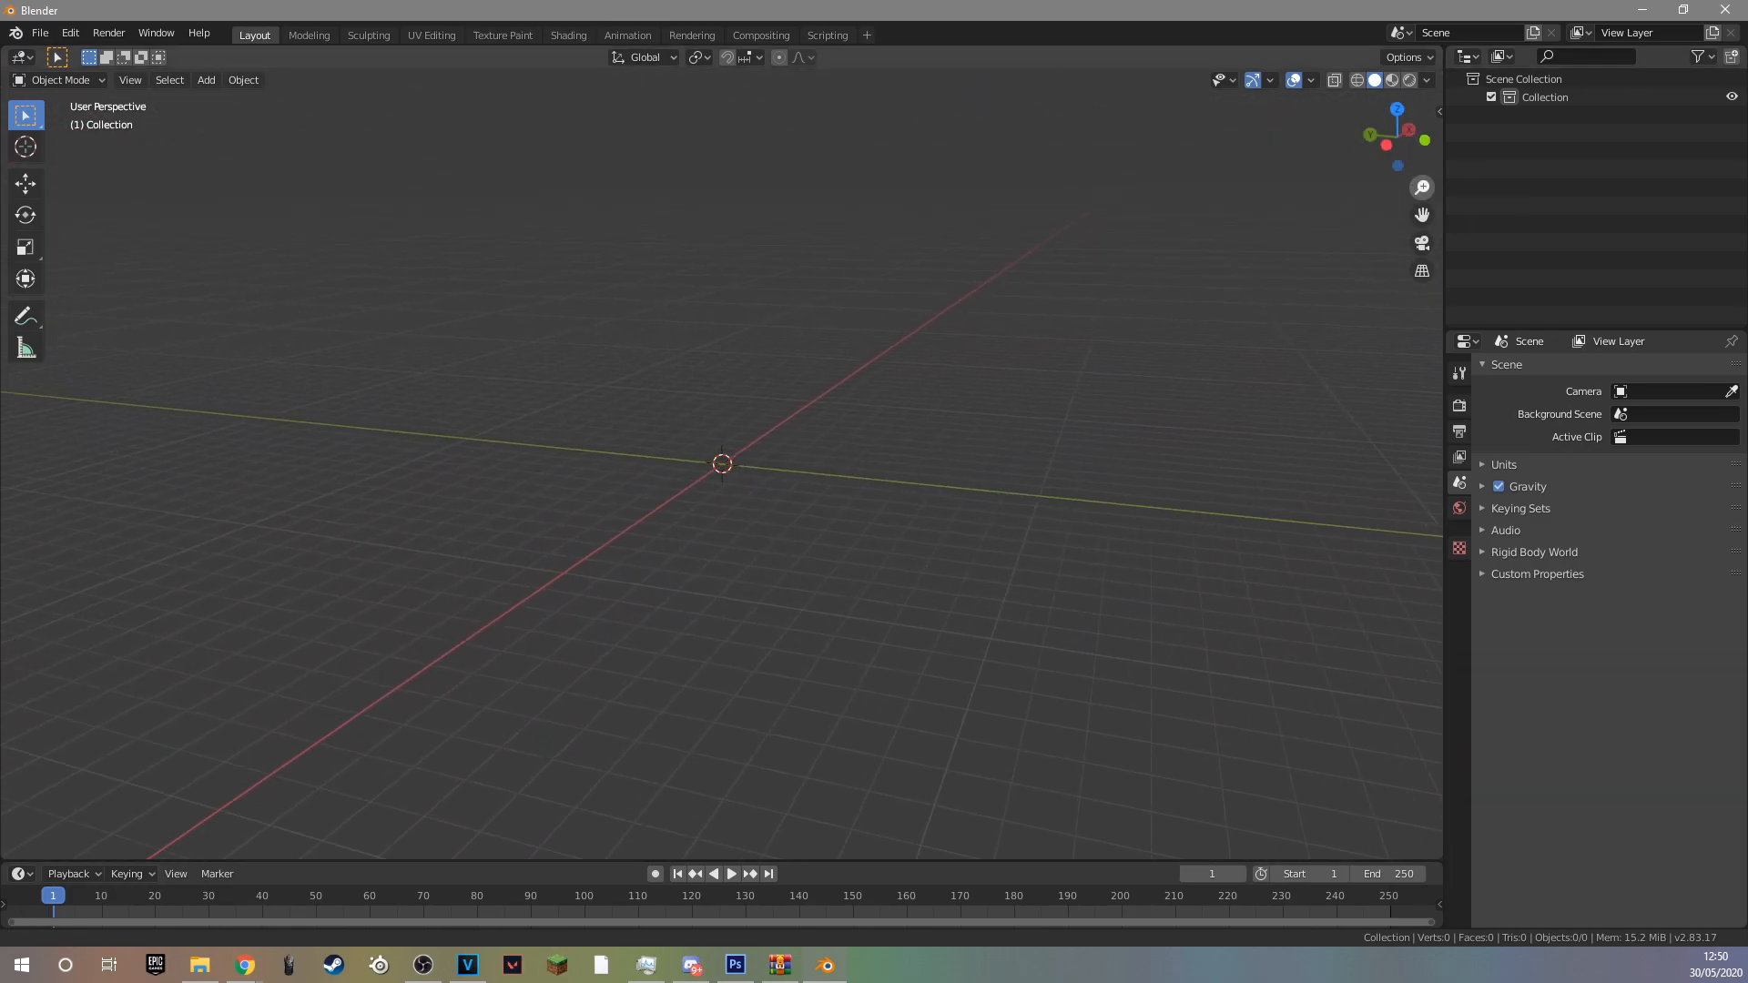
{"action": "mouse_move", "coordinate": [1422, 188]}
{"action": "left_mouse_down"}
{"action": "mouse_move", "coordinate": [1422, 346]}
{"action": "mouse_move", "coordinate": [1422, 182]}
{"action": "left_mouse_up"}
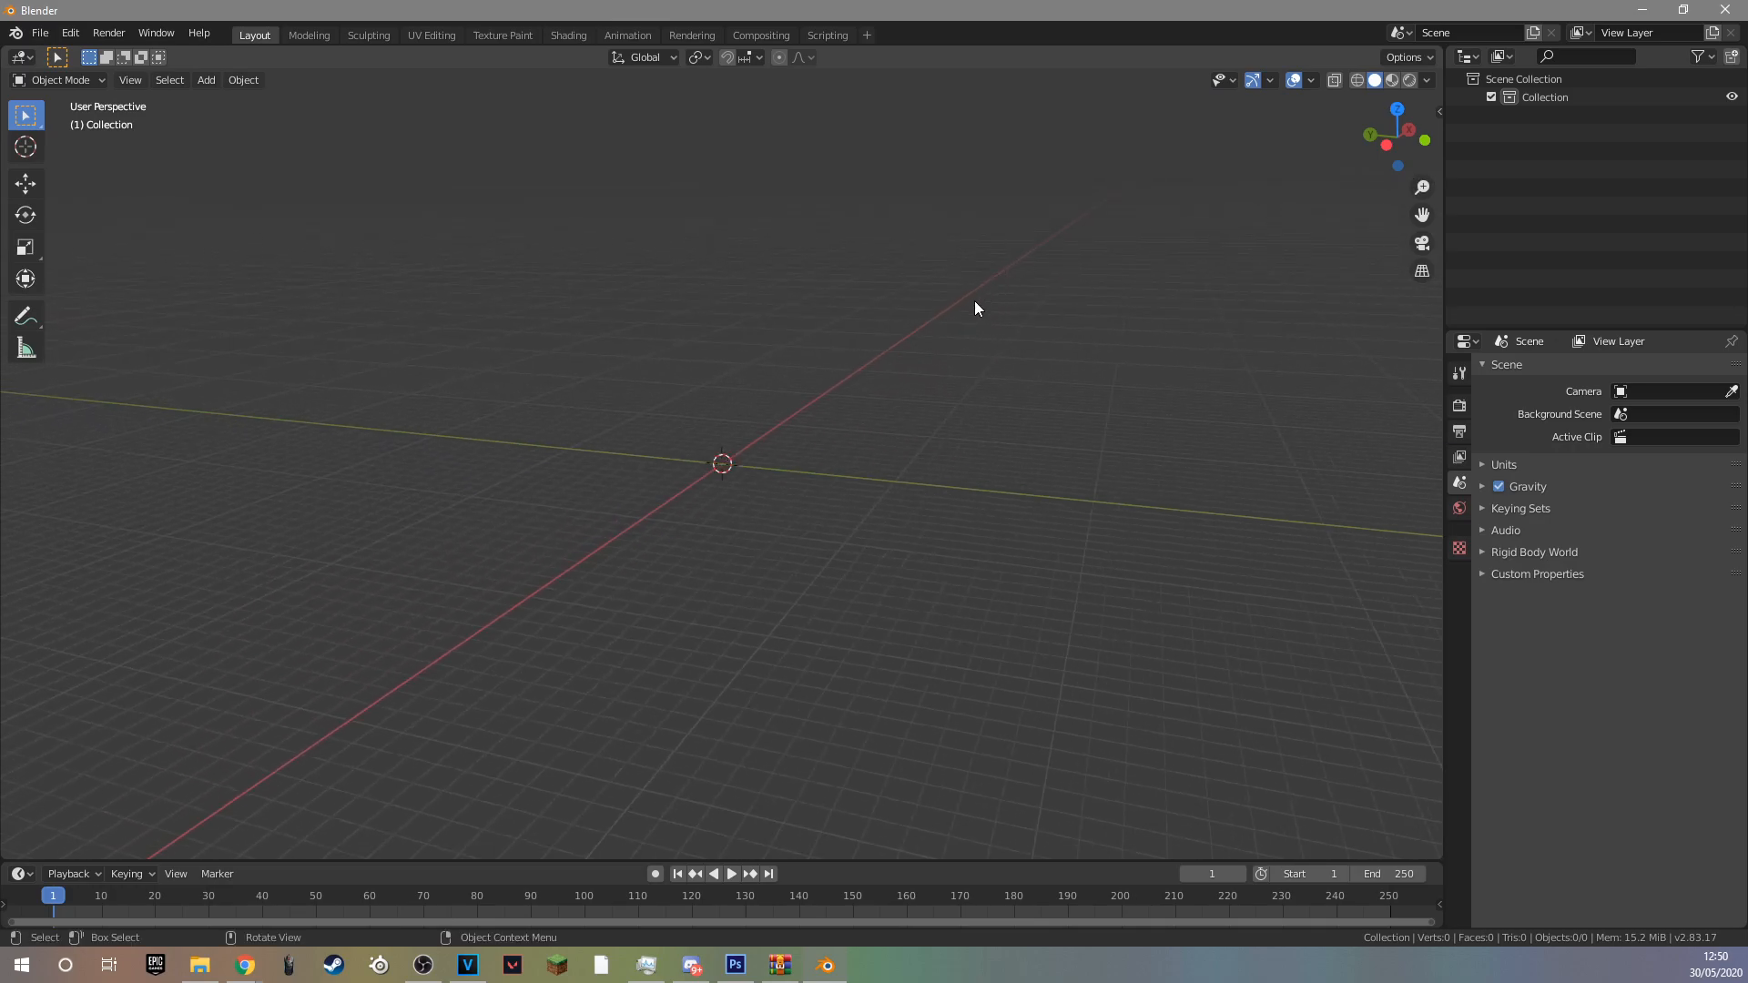
{"action": "scroll", "coordinate": [974, 313], "scroll_direction": "down", "scroll_amount": 3}
{"action": "middle_click_drag", "start_coordinate": [974, 312], "coordinate": [1181, 306]}
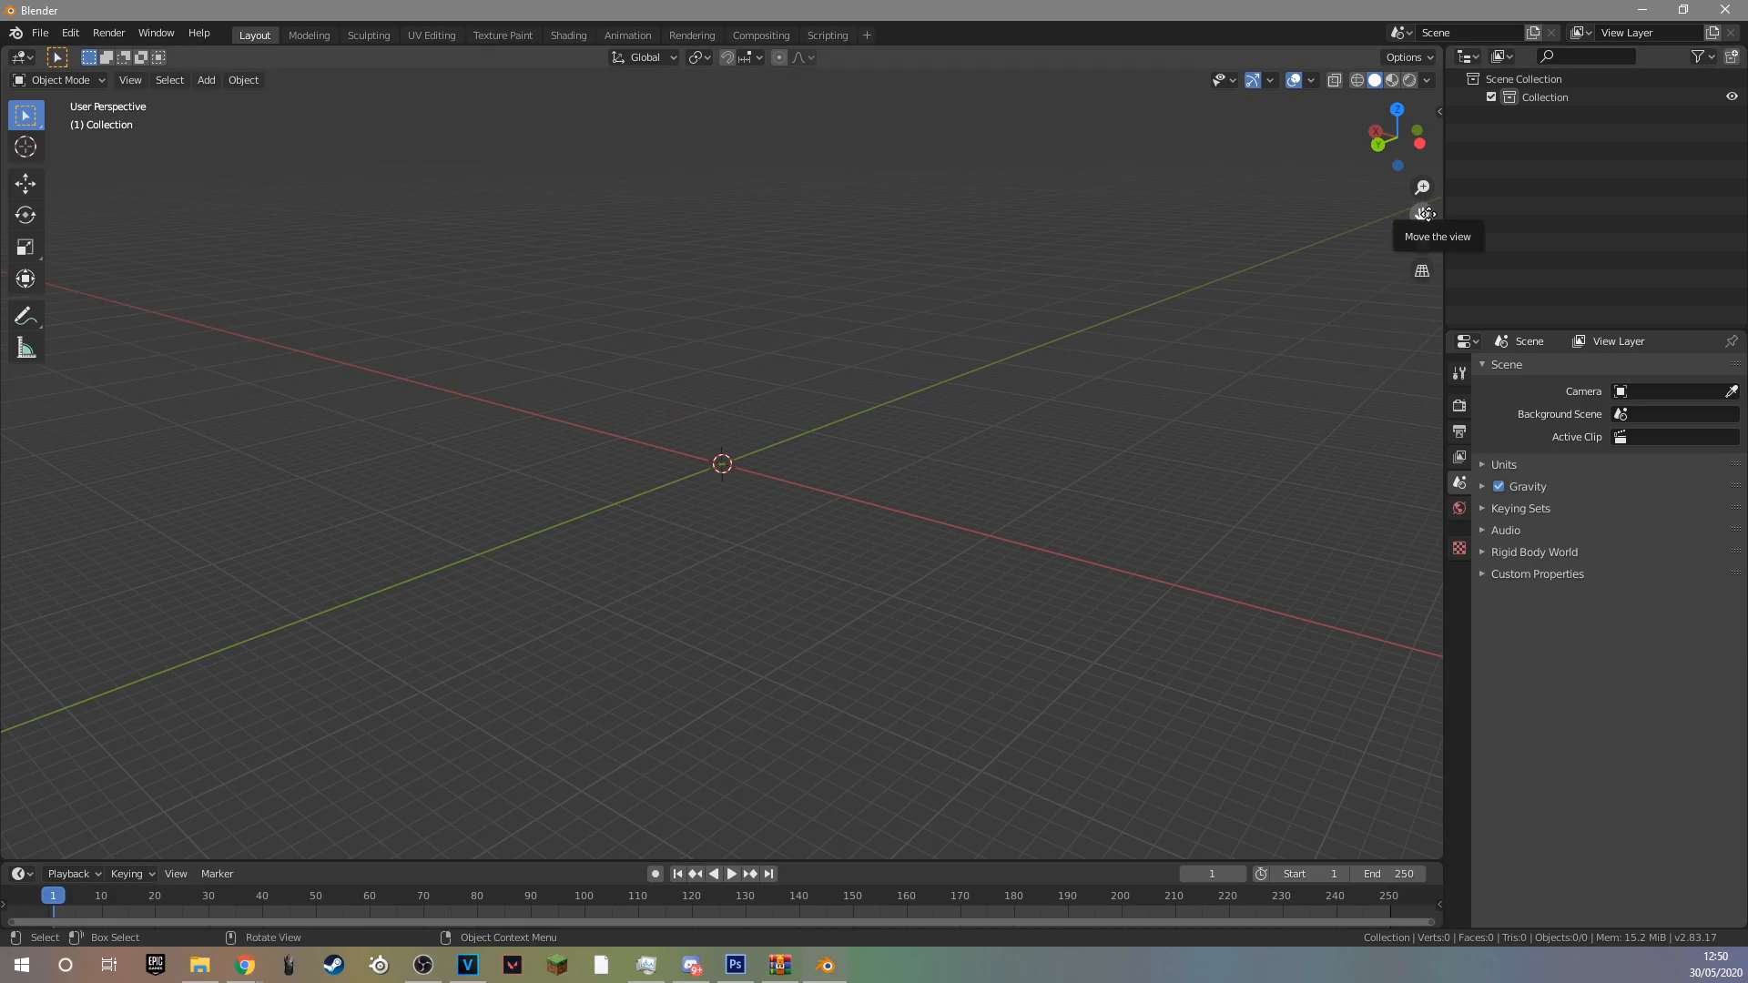
{"action": "left_click_drag", "start_coordinate": [1426, 214], "coordinate": [1406, 41]}
{"action": "left_click_drag", "start_coordinate": [703, 288], "coordinate": [862, 437]}
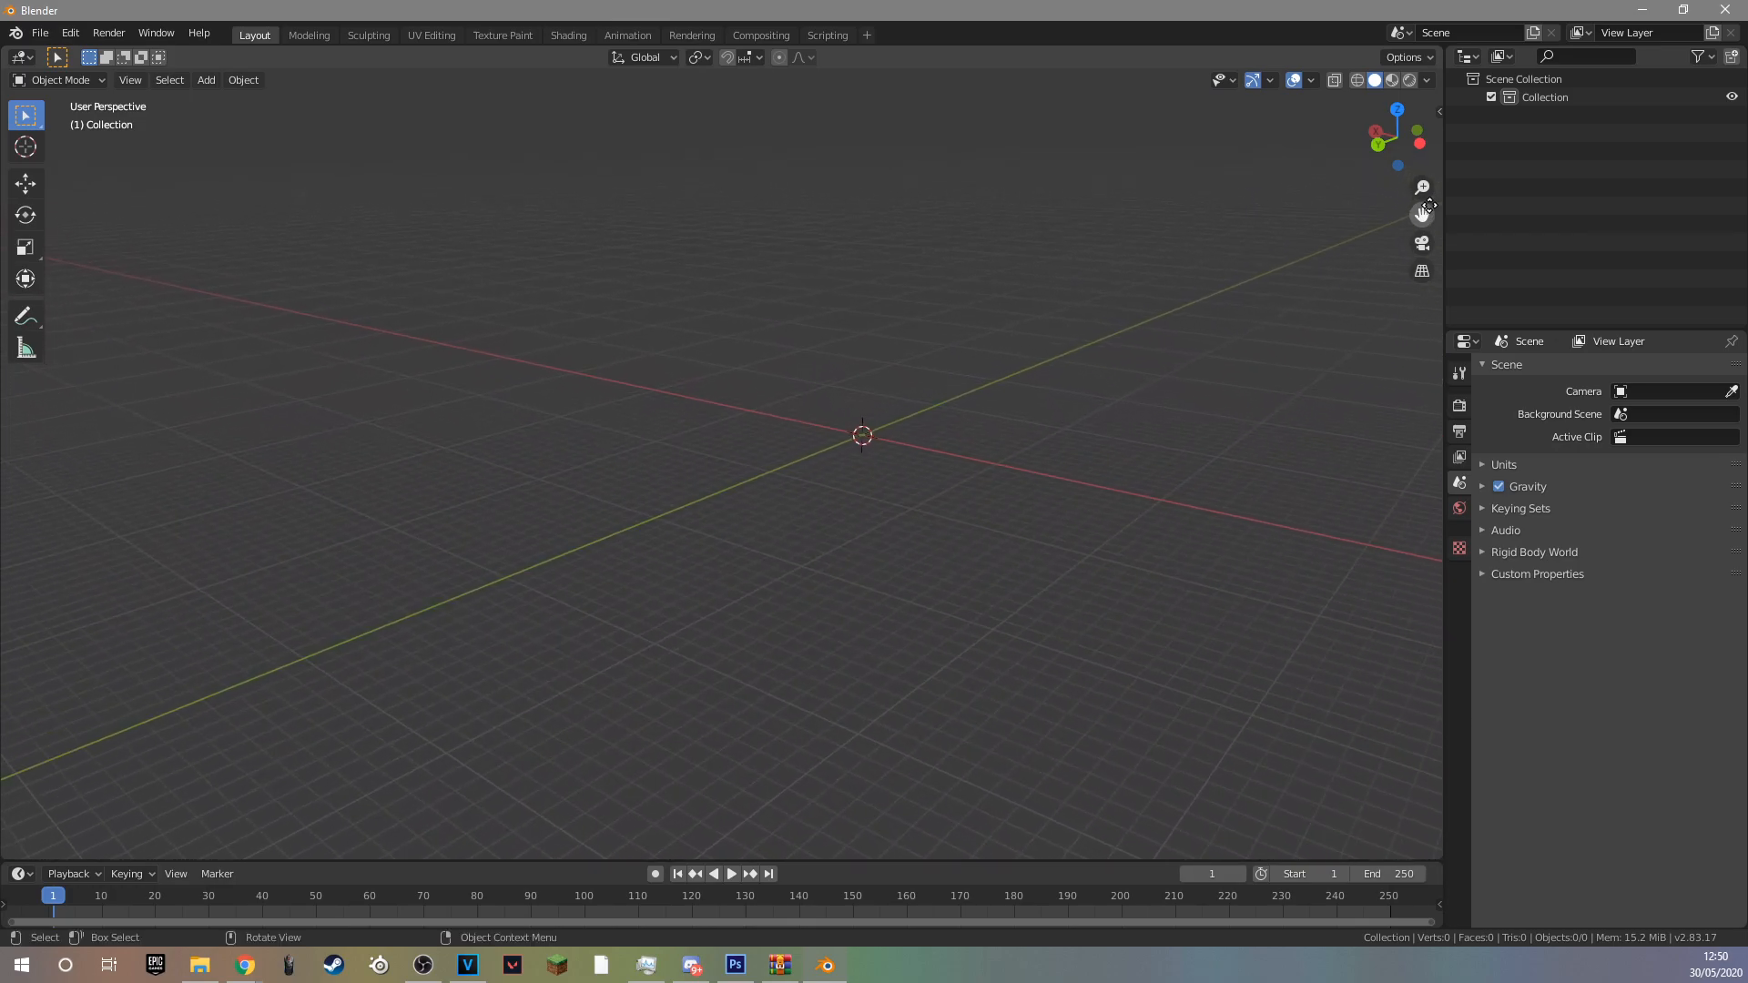
{"action": "scroll", "coordinate": [1182, 330], "scroll_direction": "down", "scroll_amount": 2}
{"action": "middle_click_drag", "start_coordinate": [1182, 329], "coordinate": [1067, 329]}
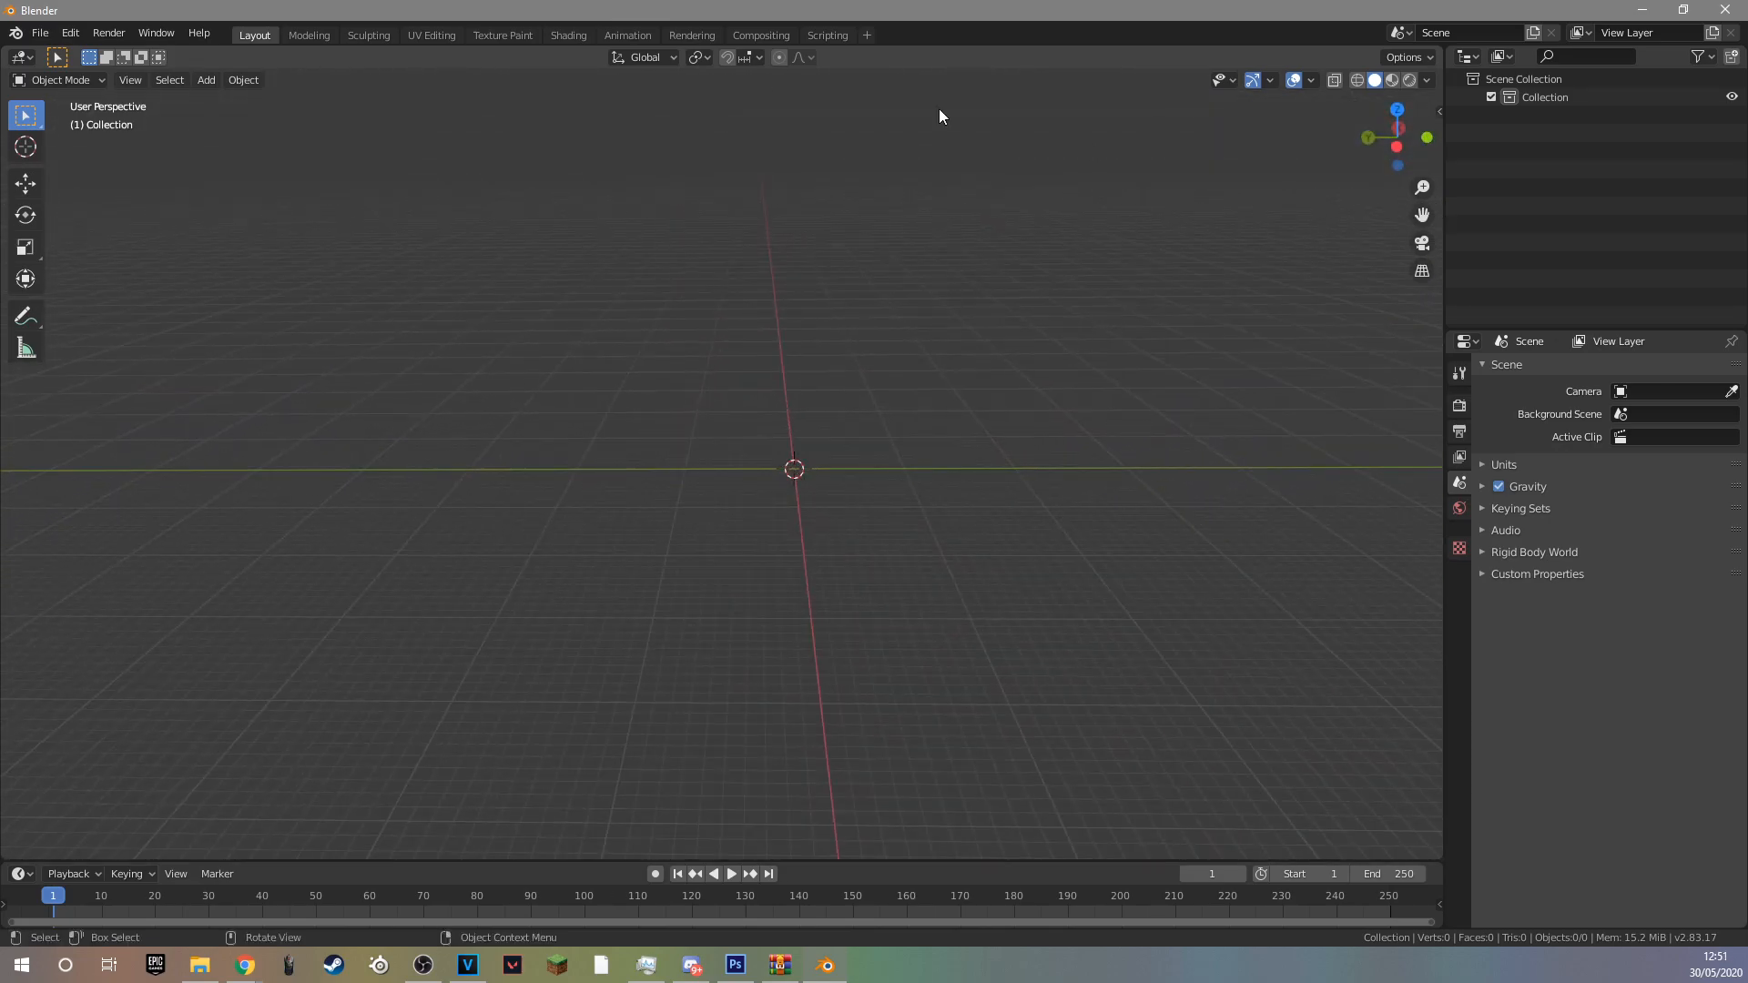
Start an Append and browse into Rapscallion.blend in the BLENDER documents folder.
{"action": "left_click", "coordinate": [40, 33]}
{"action": "mouse_move", "coordinate": [86, 91]}
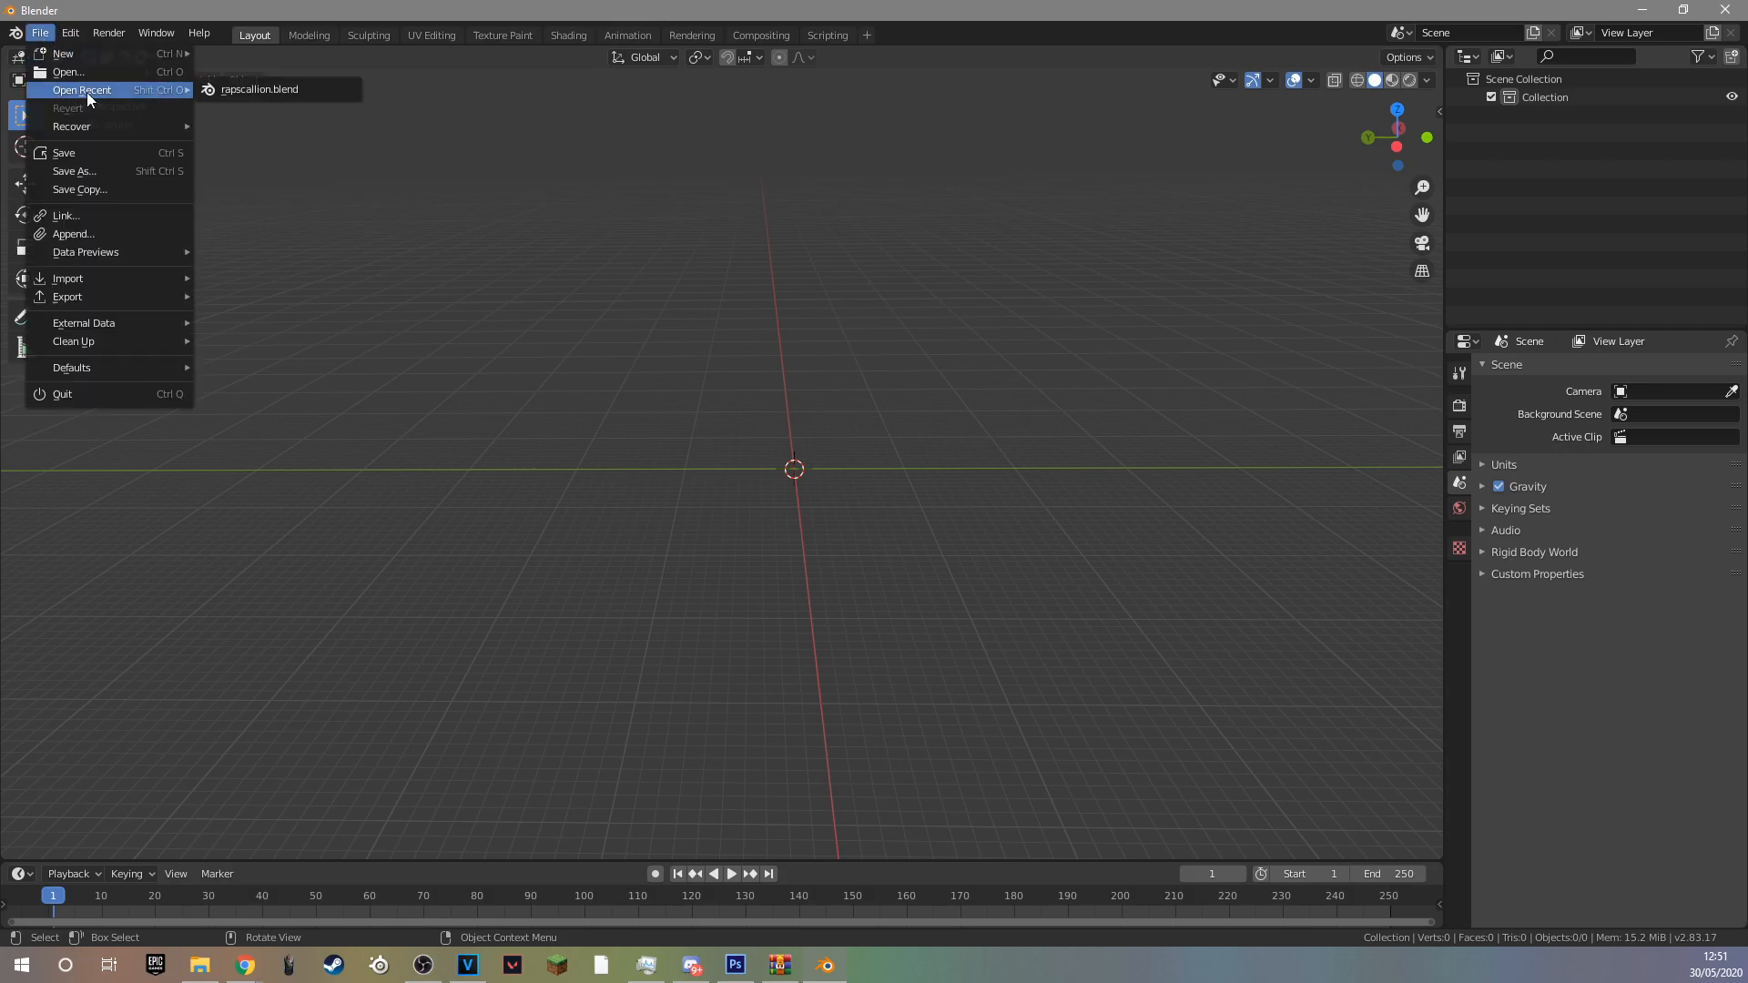
{"action": "left_click", "coordinate": [126, 233]}
{"action": "double_click", "coordinate": [689, 327]}
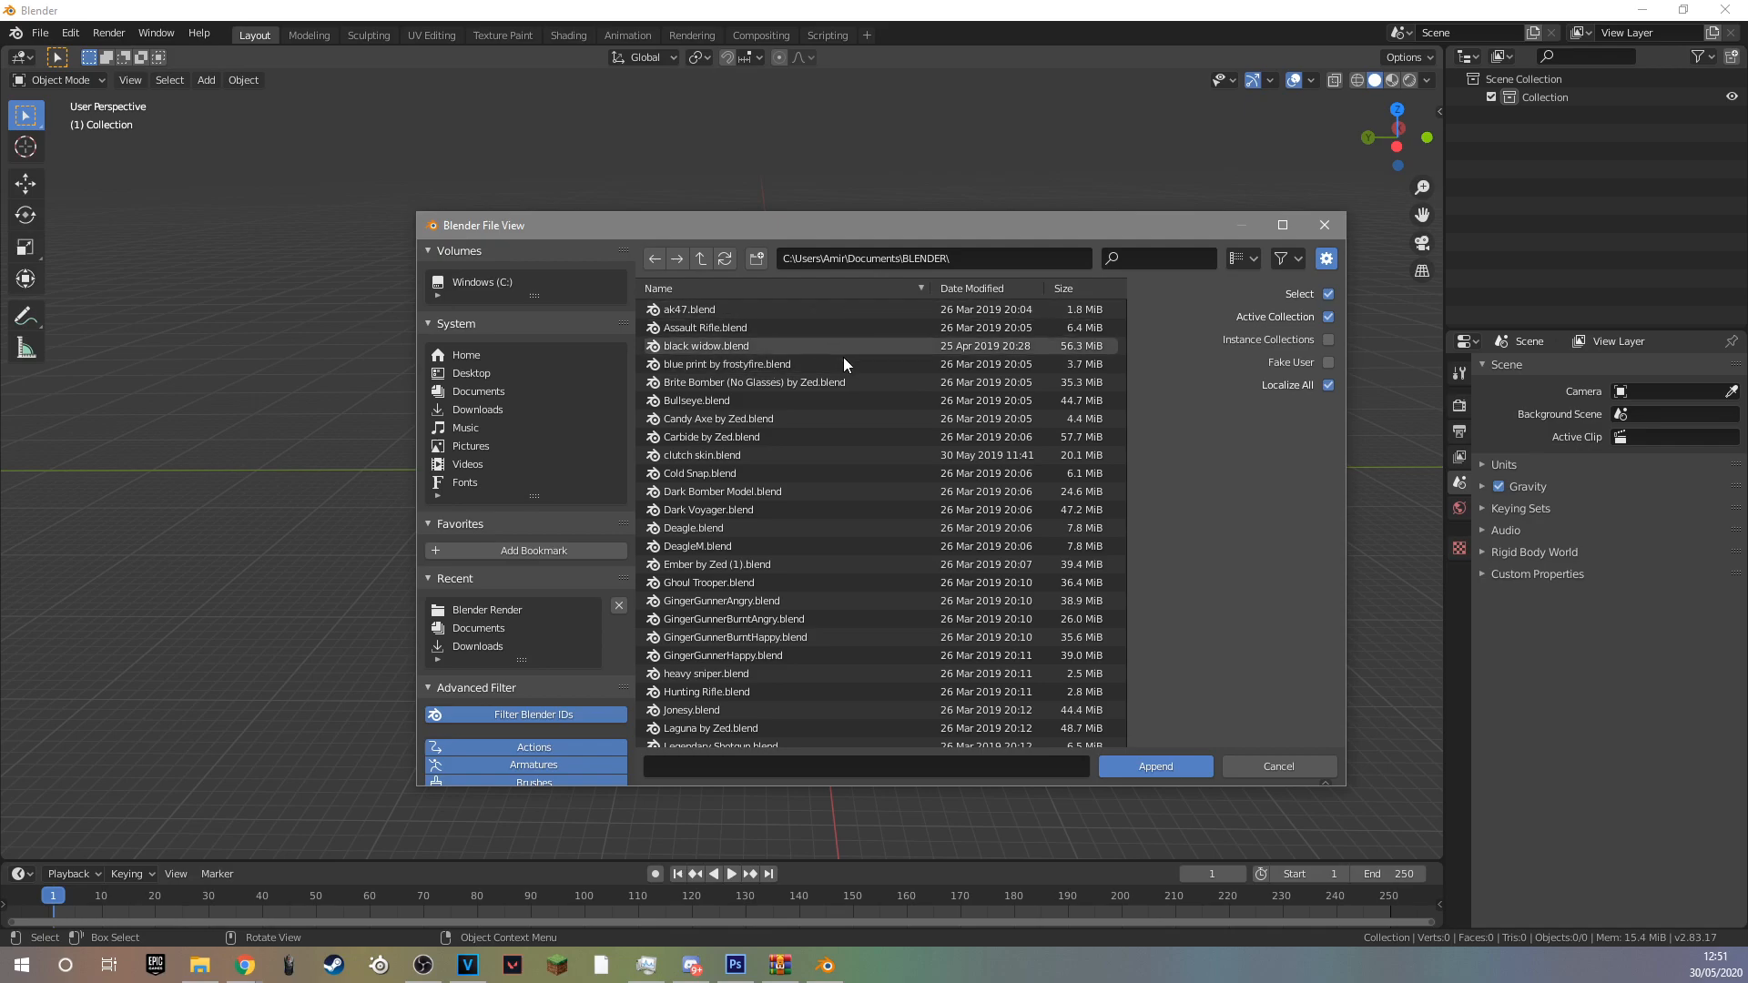
{"action": "scroll", "coordinate": [791, 560], "scroll_direction": "down", "scroll_amount": 2}
{"action": "scroll", "coordinate": [792, 549], "scroll_direction": "down", "scroll_amount": 10}
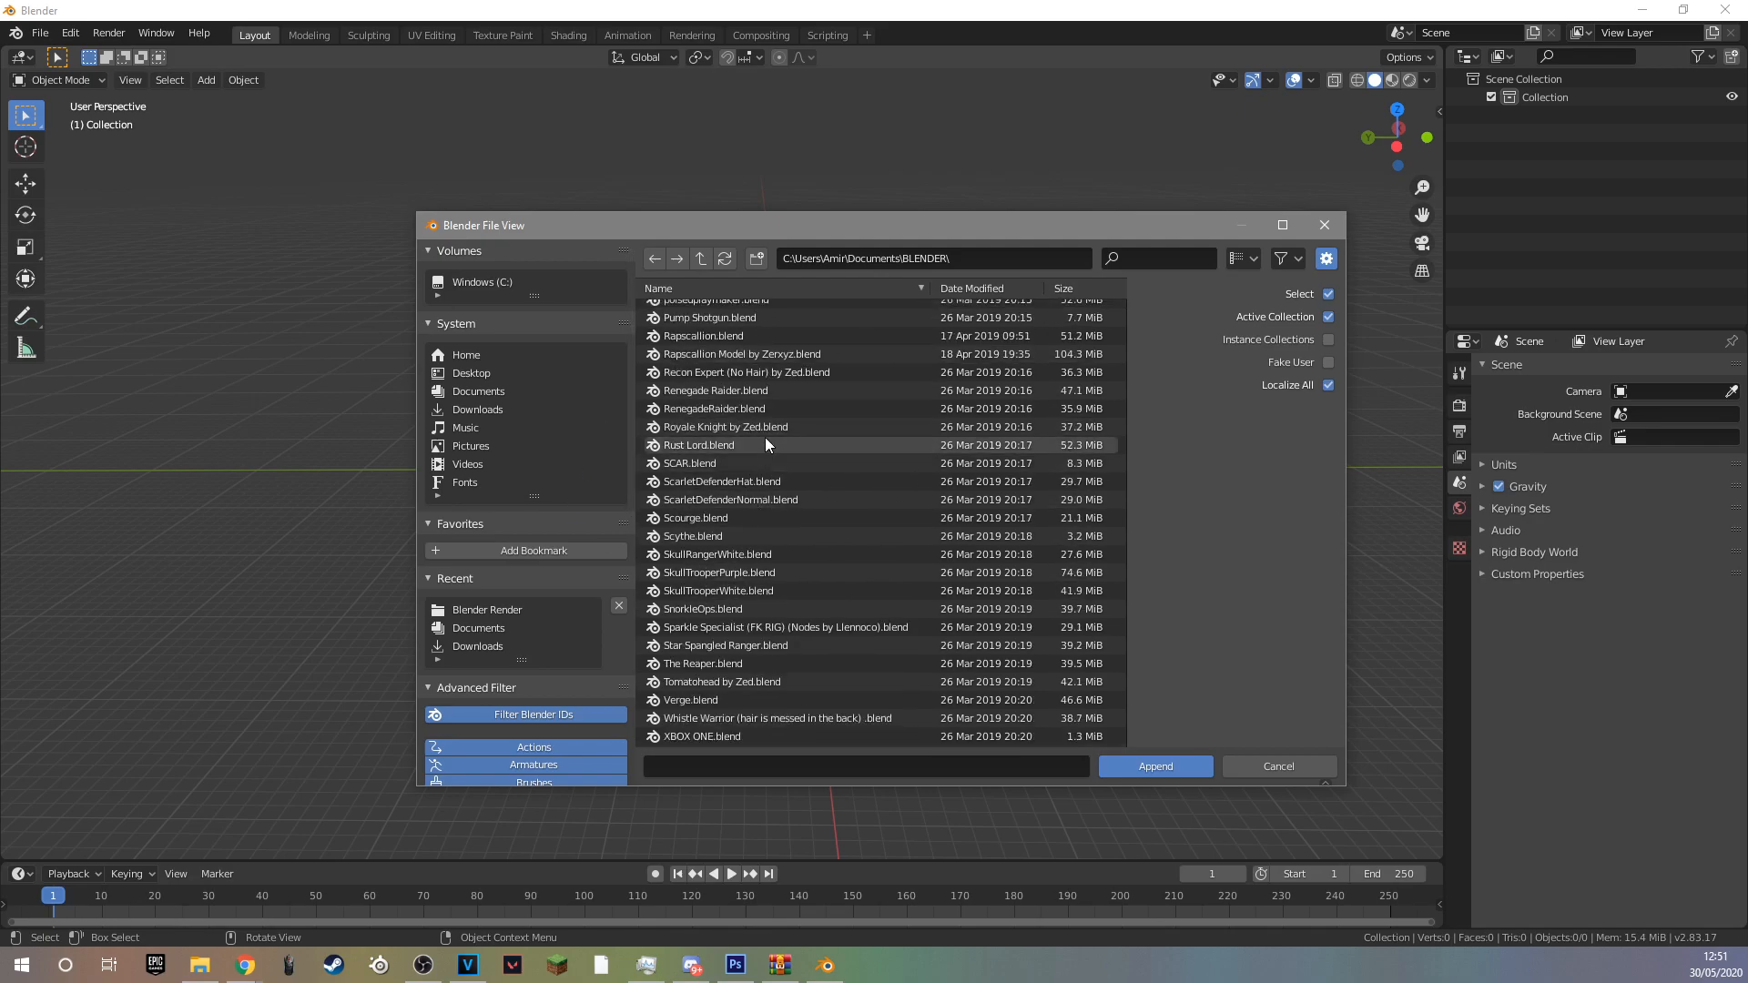
{"action": "left_click", "coordinate": [762, 337]}
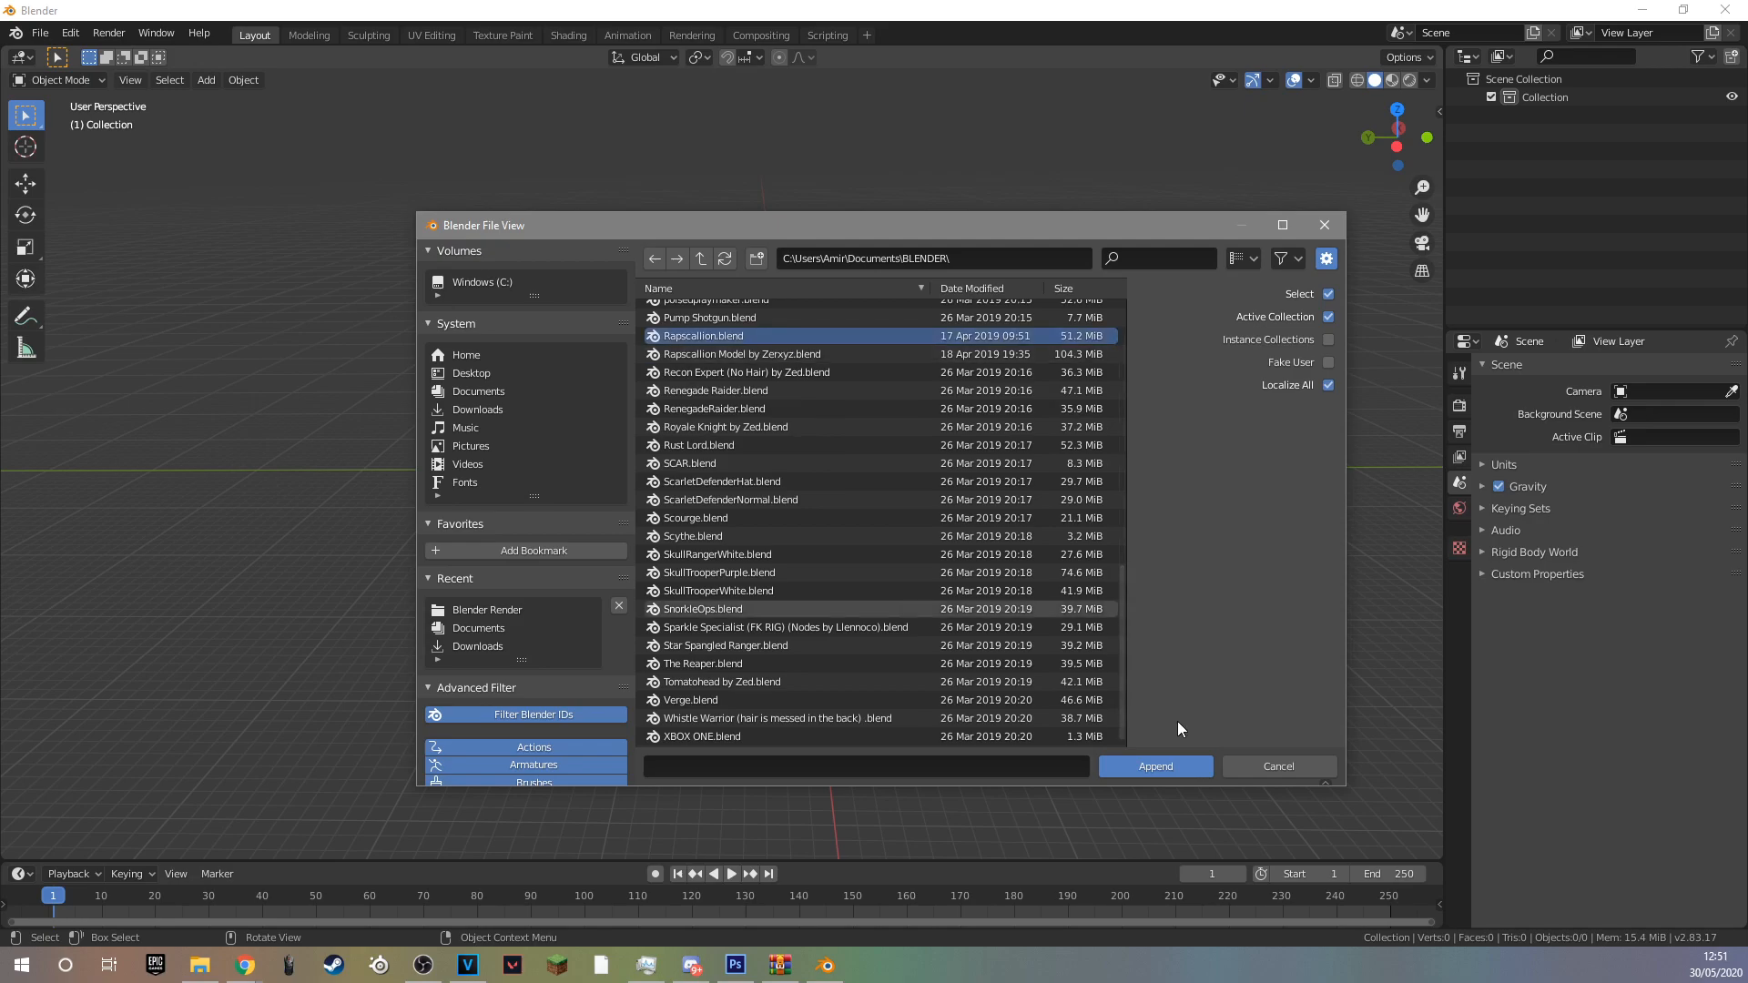
{"action": "left_click", "coordinate": [1176, 769]}
Append both F_Med_Soldier_01.mo and Female_Commando_03.ao from the file's Object folder.
{"action": "double_click", "coordinate": [686, 435]}
{"action": "left_click_drag", "start_coordinate": [687, 436], "coordinate": [721, 304]}
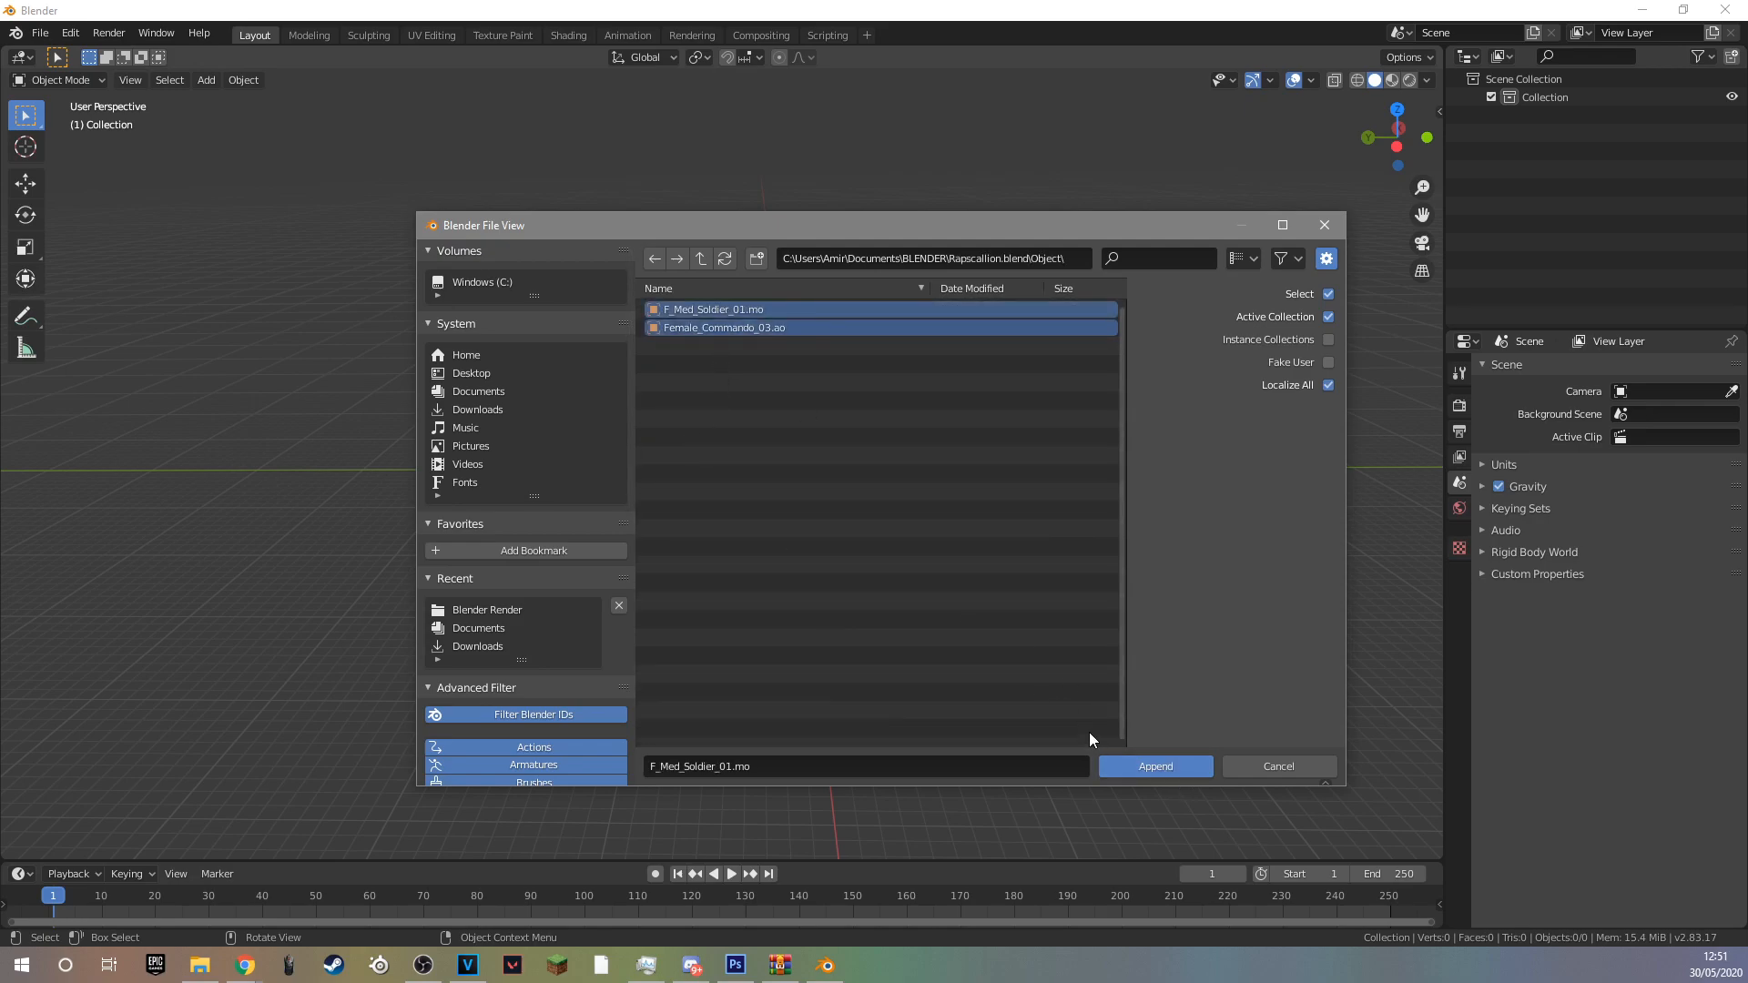
{"action": "left_click", "coordinate": [1150, 772]}
Frame the appended character from the front in the viewport and select its Female_Commando_03.ao armature.
{"action": "middle_click_drag", "start_coordinate": [886, 530], "coordinate": [754, 466]}
{"action": "left_click_drag", "start_coordinate": [1421, 215], "coordinate": [1730, 227]}
{"action": "middle_click_drag", "start_coordinate": [1049, 364], "coordinate": [1023, 359]}
{"action": "mouse_move", "coordinate": [1414, 219]}
{"action": "left_mouse_down"}
{"action": "mouse_move", "coordinate": [1548, 227]}
{"action": "mouse_move", "coordinate": [1456, 223]}
{"action": "mouse_move", "coordinate": [1191, 280]}
{"action": "mouse_move", "coordinate": [1167, 303]}
{"action": "mouse_move", "coordinate": [1448, 205]}
{"action": "mouse_move", "coordinate": [1434, 217]}
{"action": "left_mouse_up"}
{"action": "scroll", "coordinate": [878, 312], "scroll_direction": "up", "scroll_amount": 5}
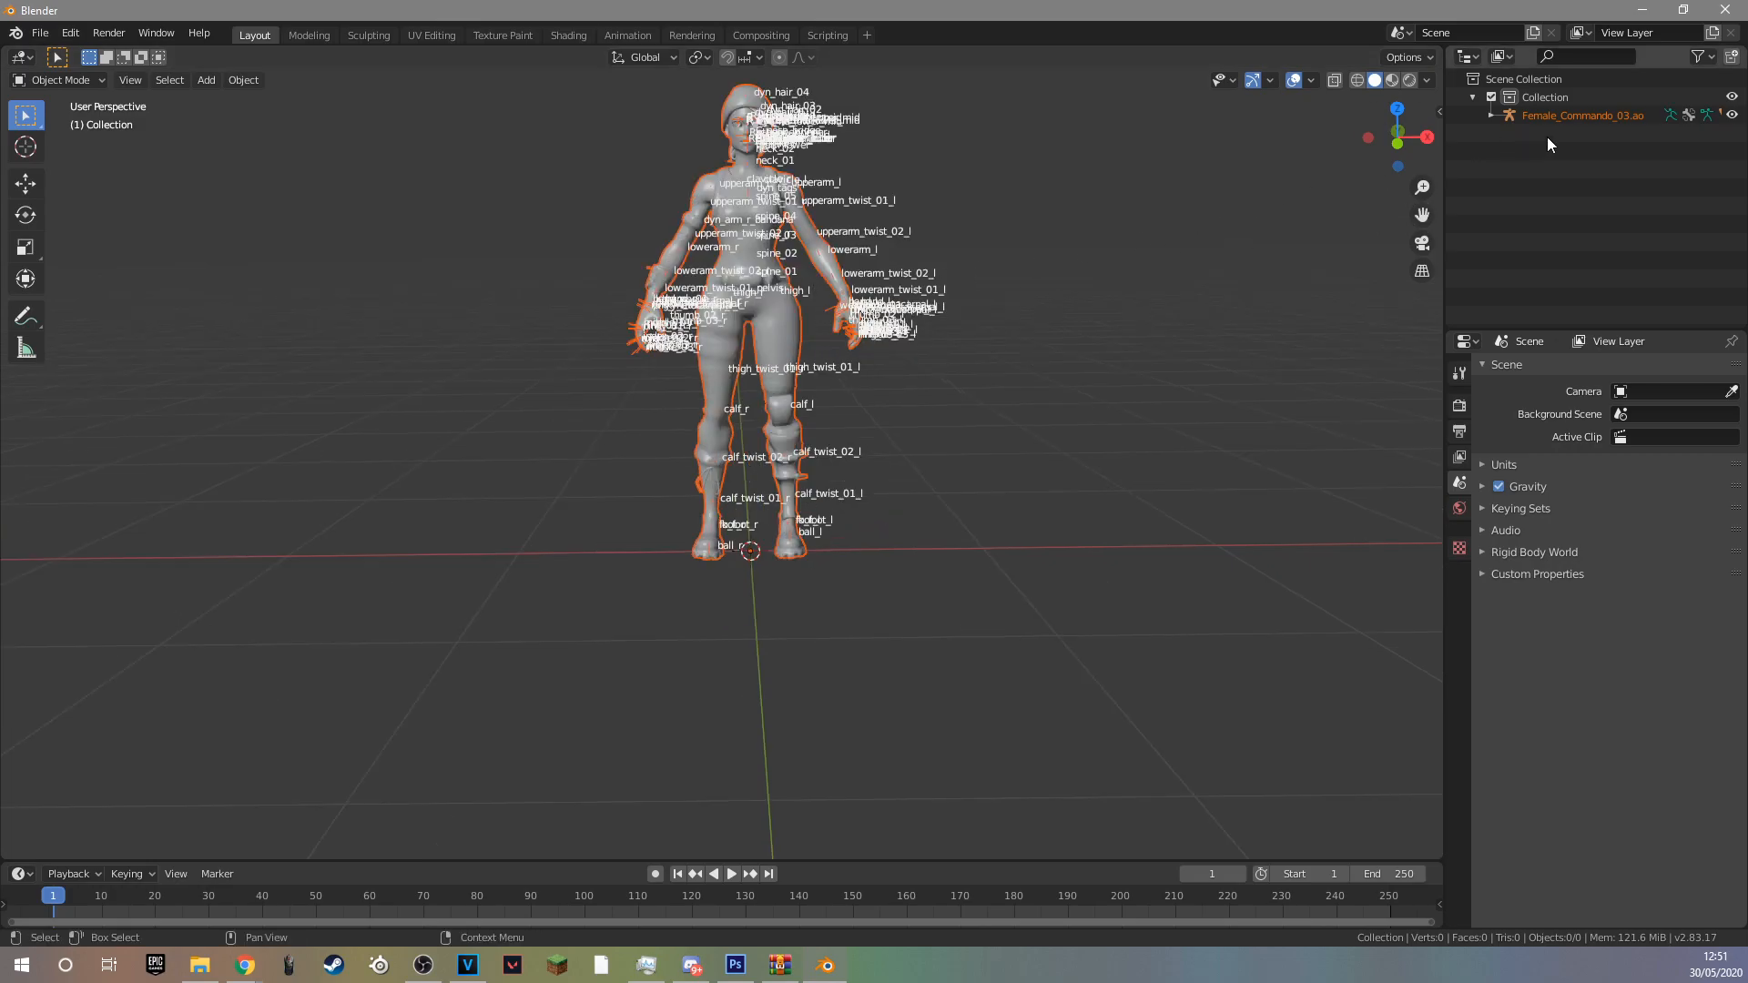
{"action": "left_click", "coordinate": [1593, 114]}
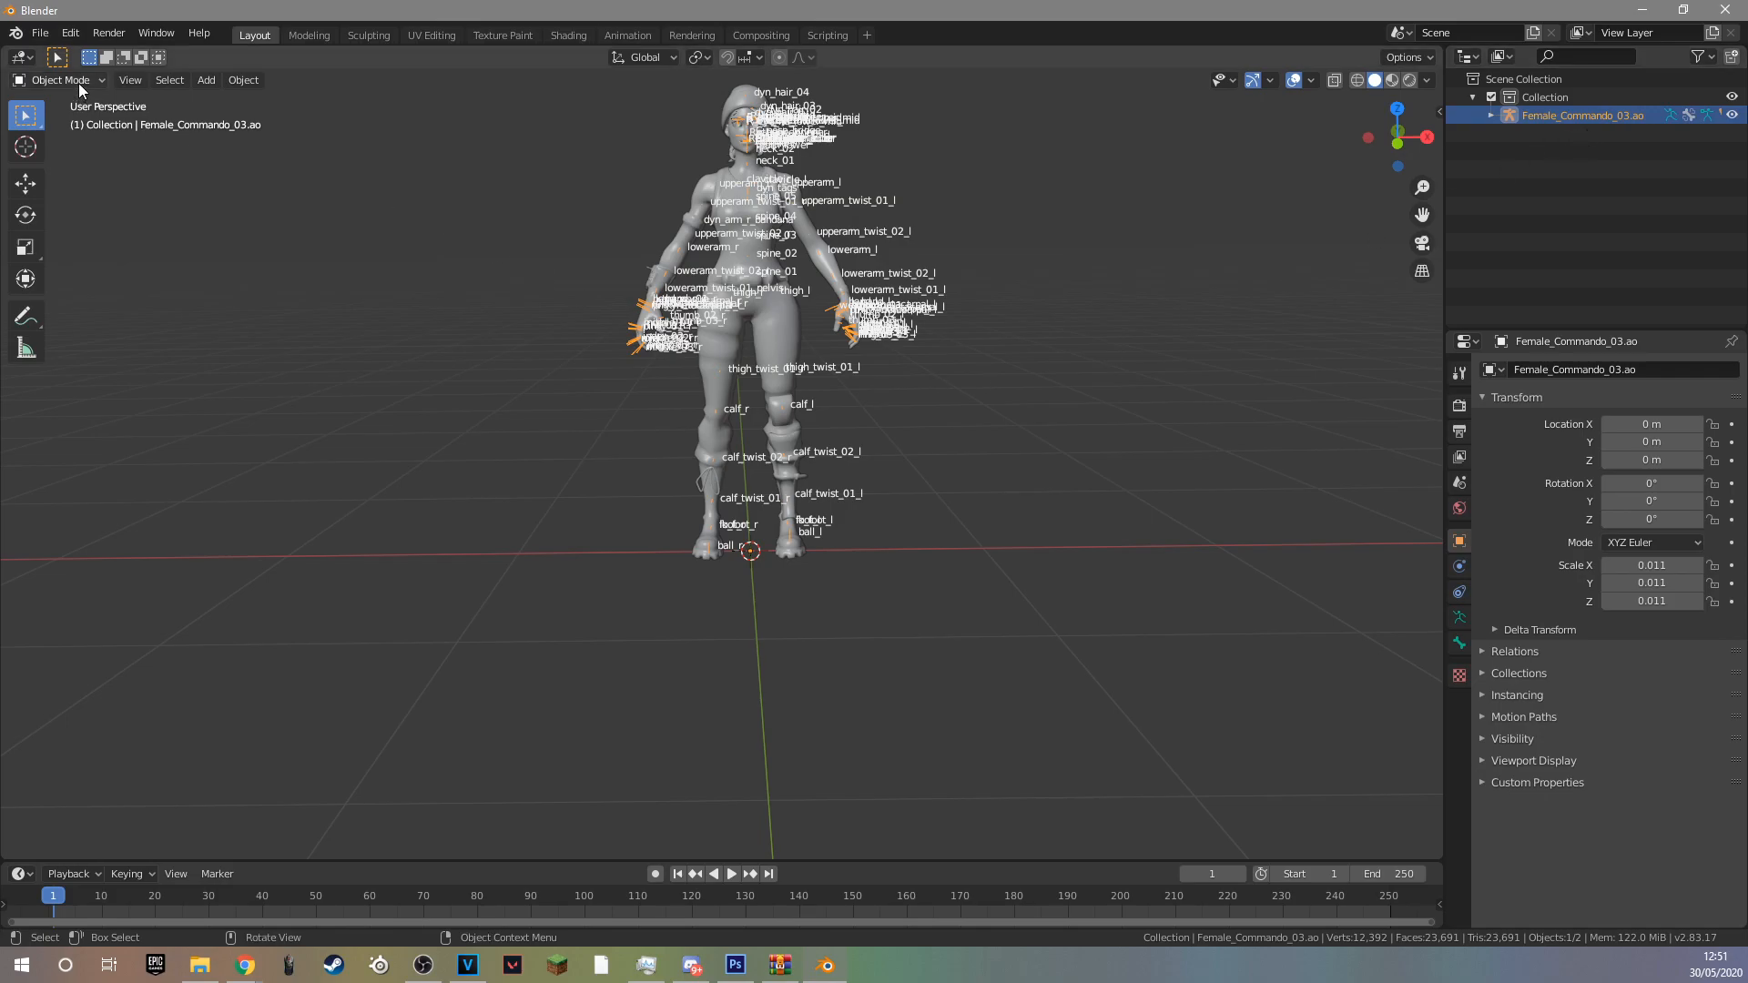
Try scaling the Female_Commando_03.ao armature up and down, and revert the resizing.
{"action": "key", "text": "s"}
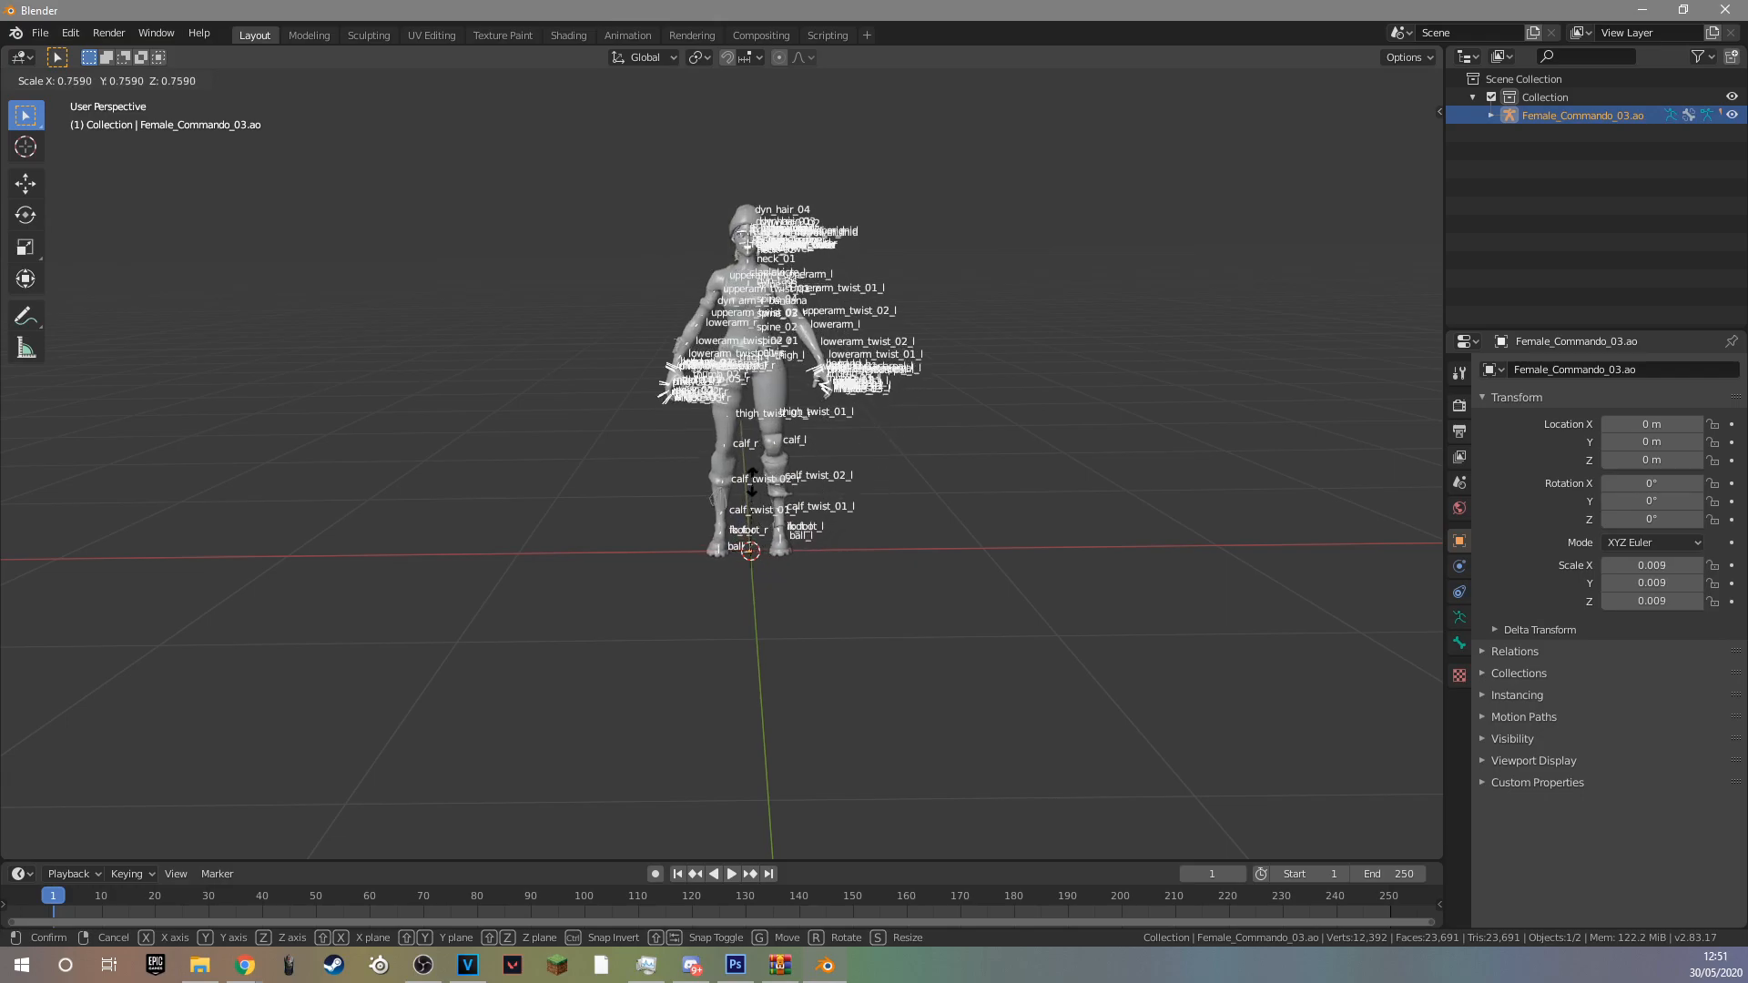
{"action": "left_click", "coordinate": [772, 774]}
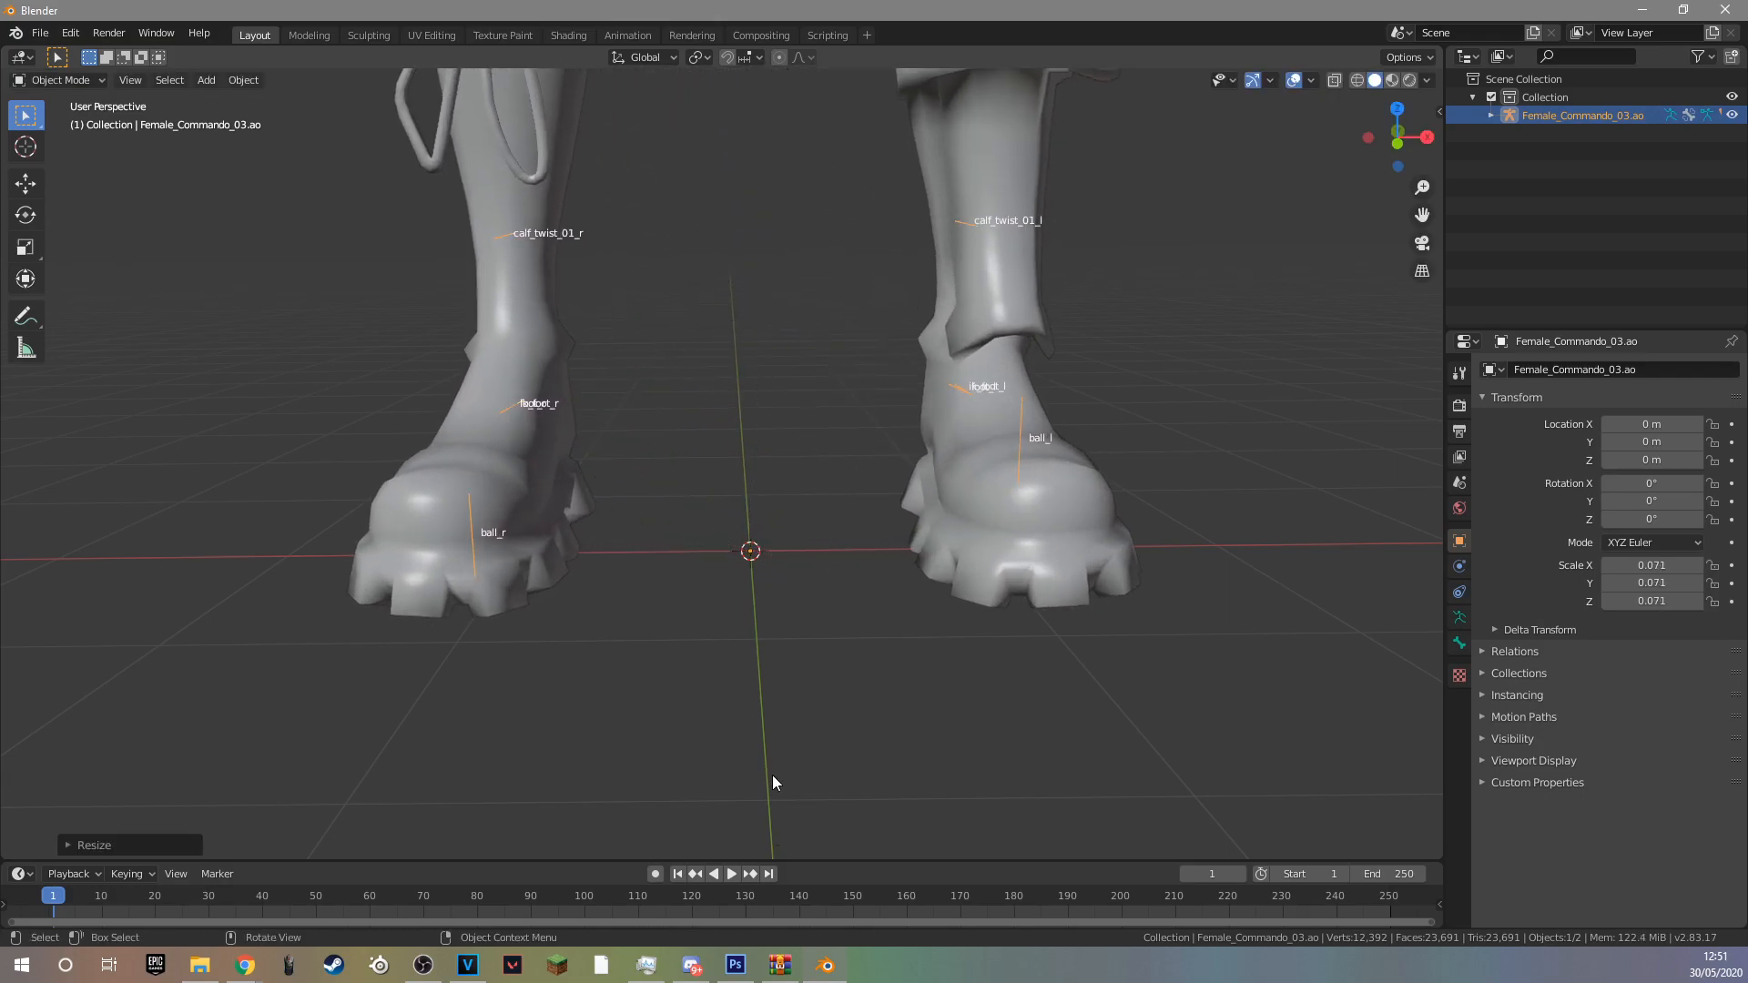
{"action": "key", "text": "s"}
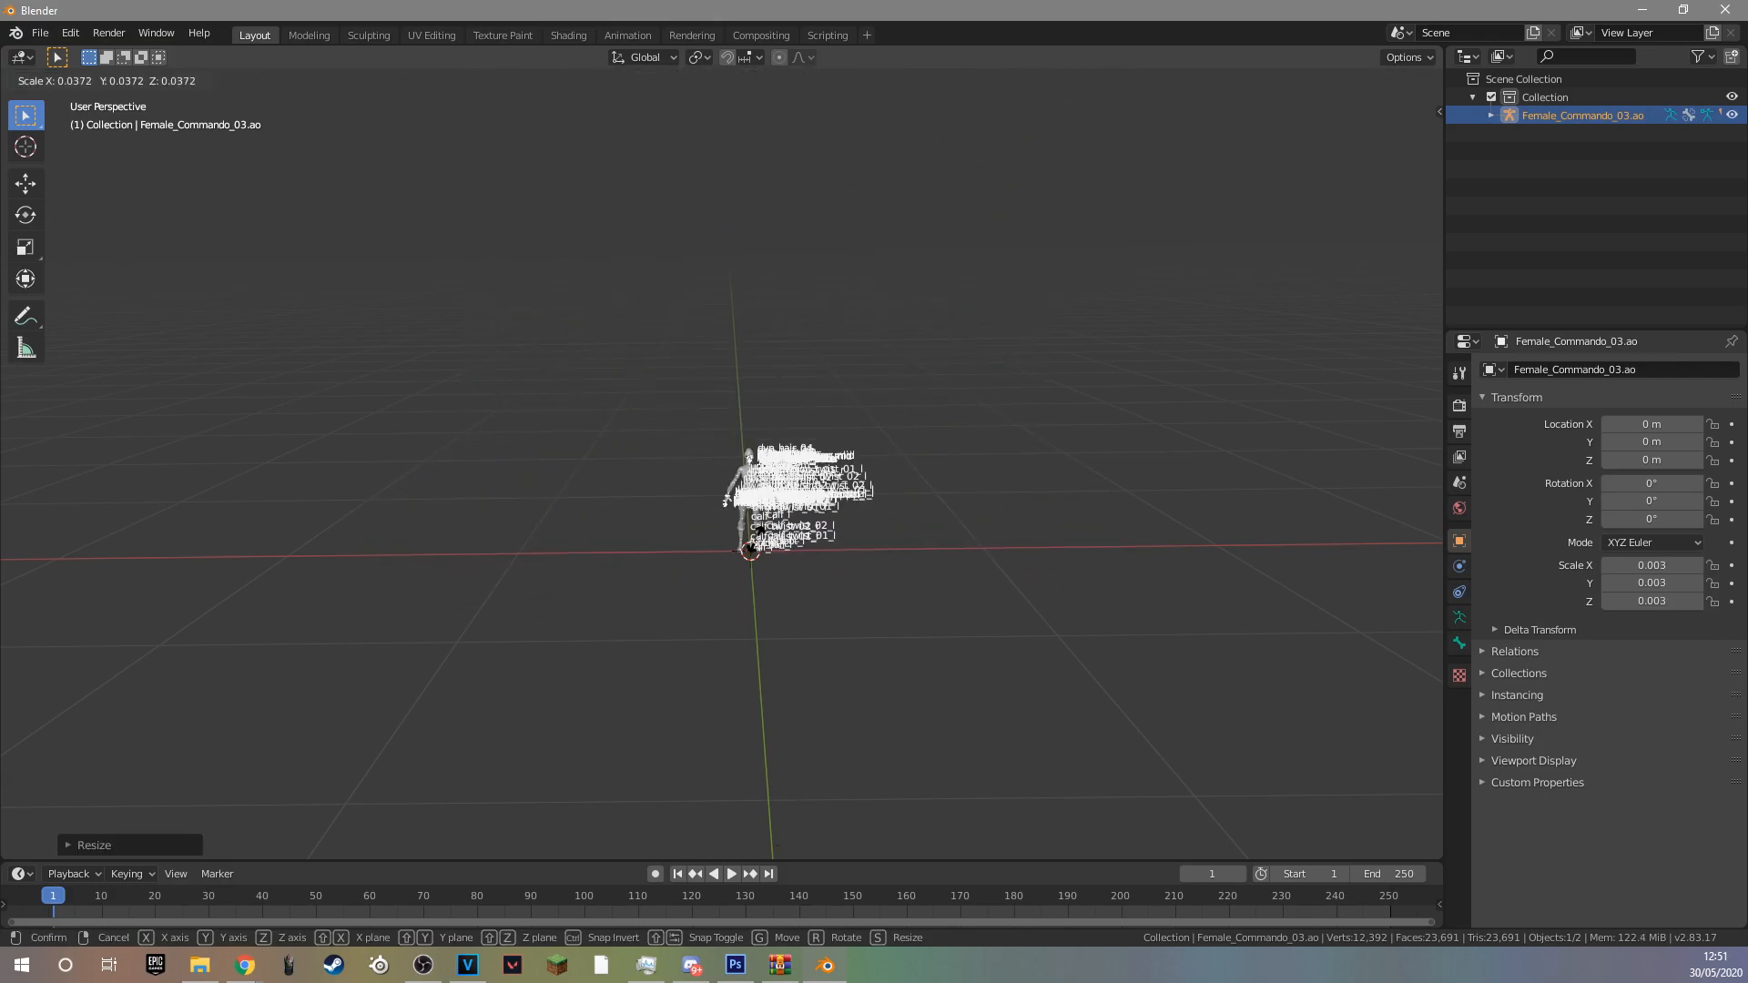
{"action": "right_click", "coordinate": [749, 530]}
{"action": "scroll", "coordinate": [749, 530], "scroll_direction": "down", "scroll_amount": 8}
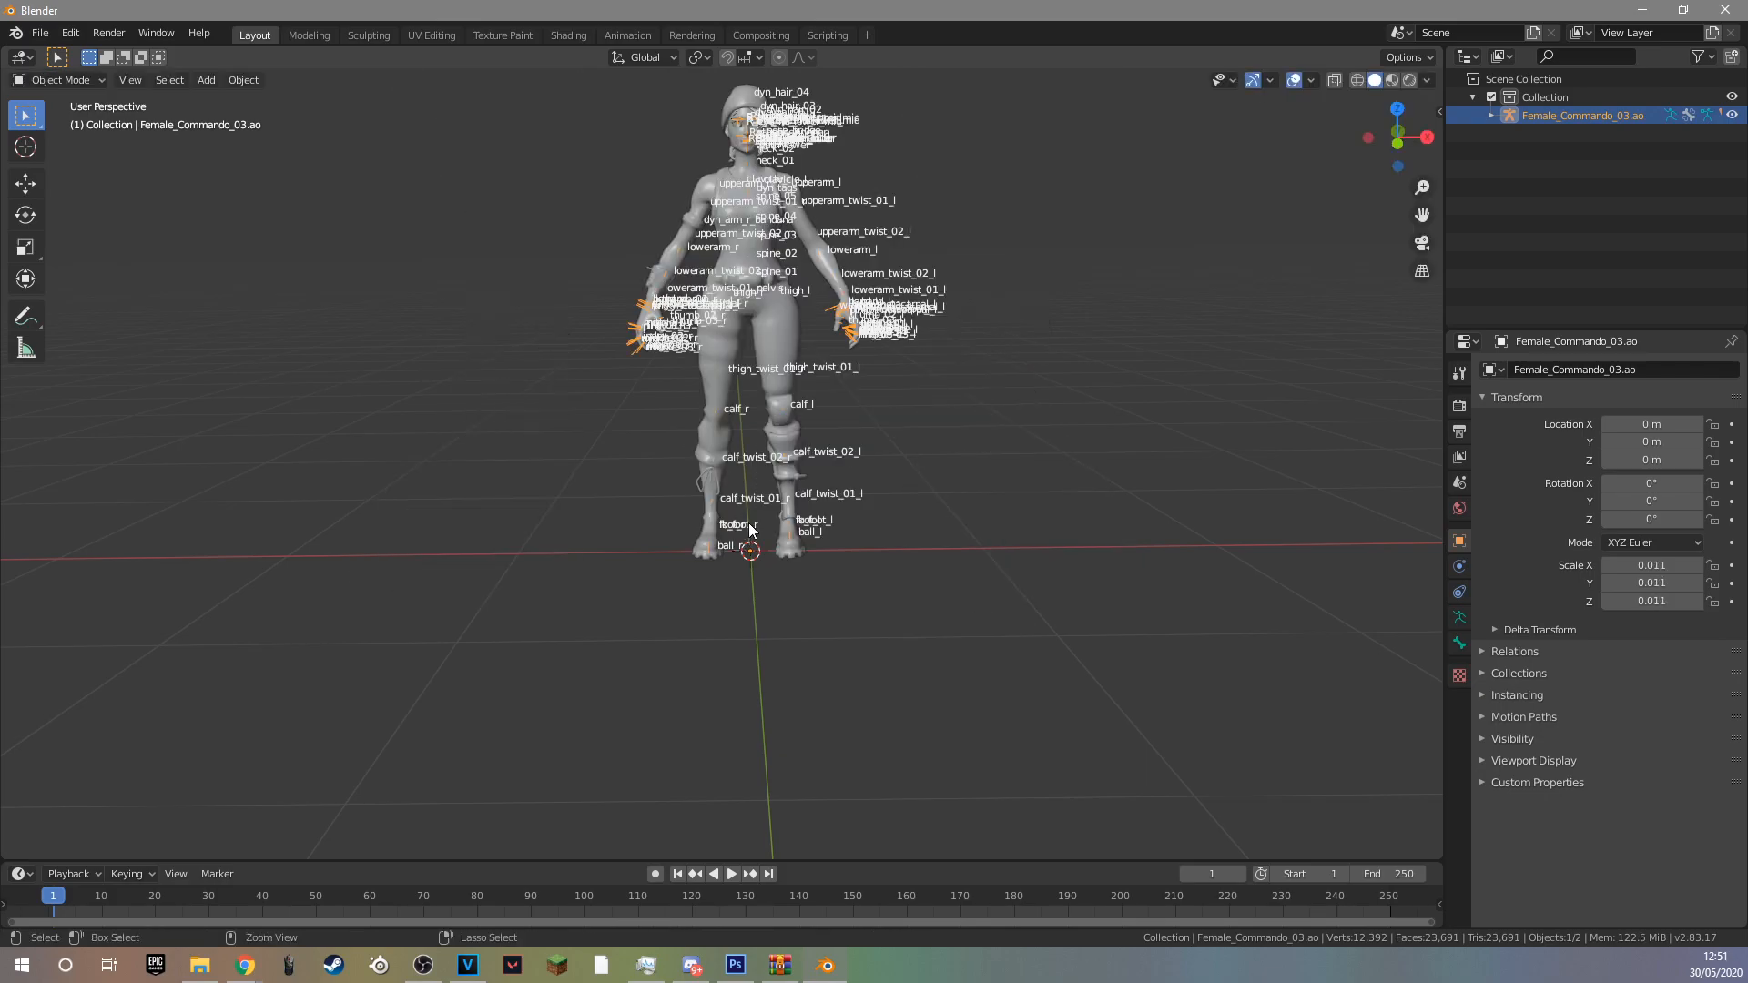
{"action": "key", "text": "a"}
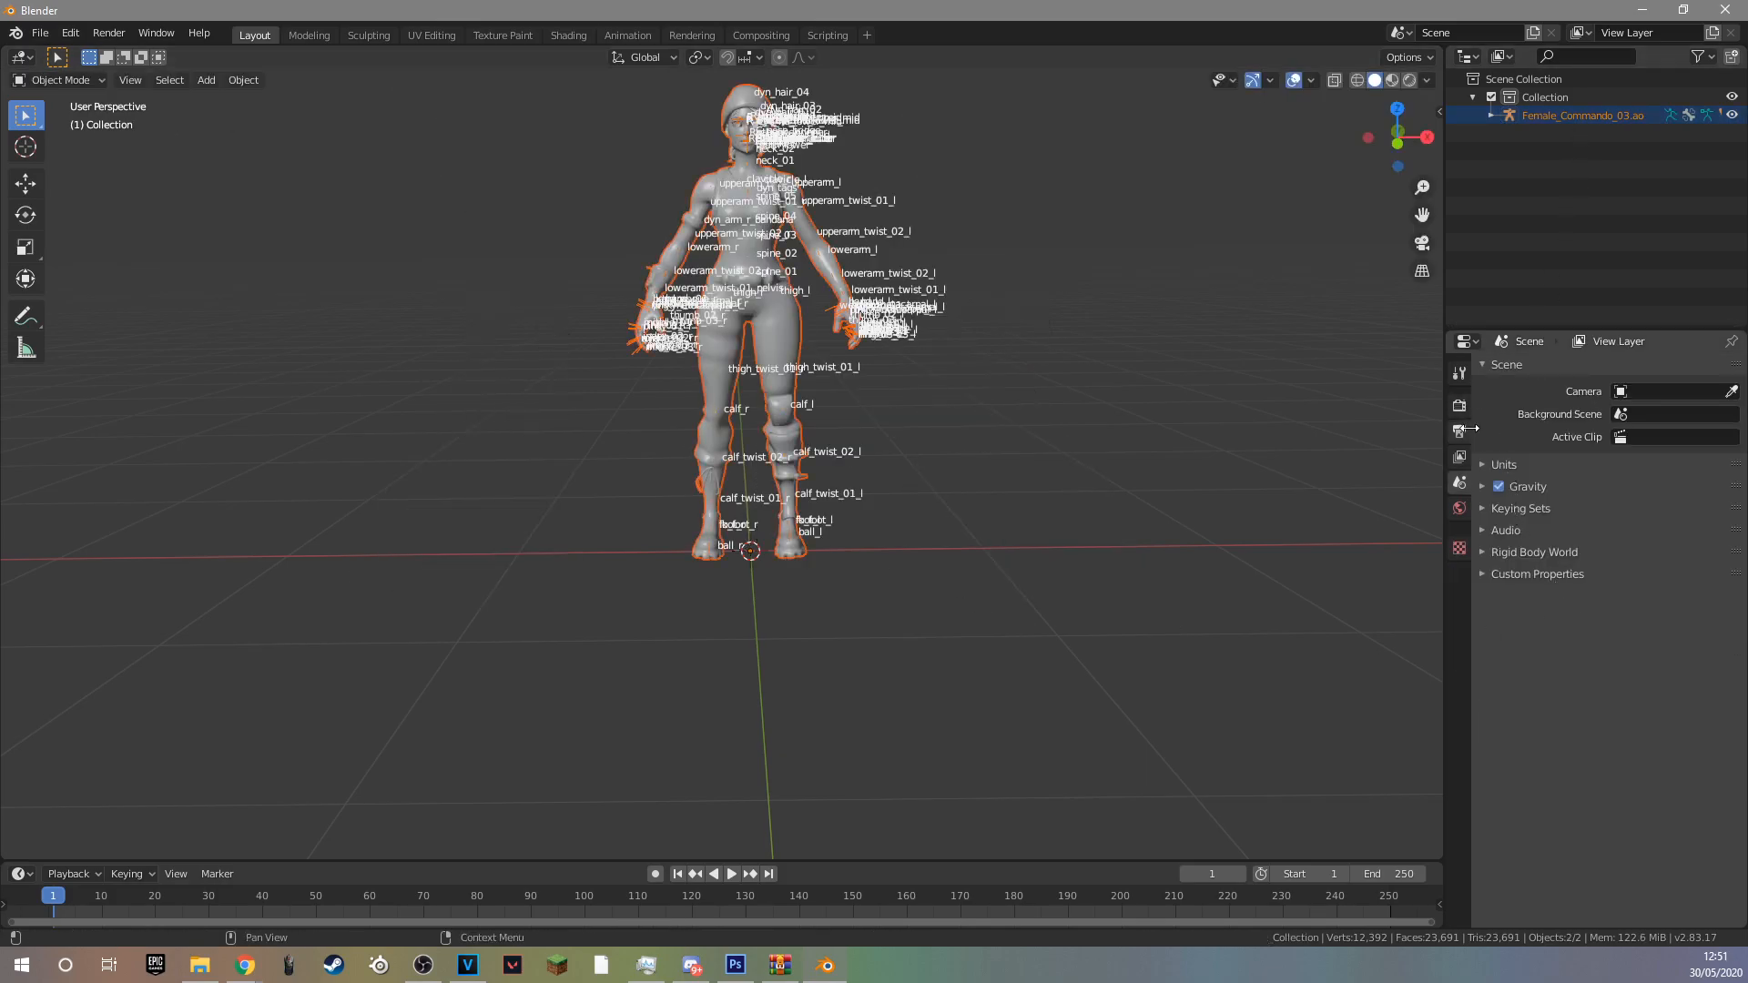
Select the Female_Commando_03.ao armature and turn off the bone names in its viewport display settings.
{"action": "left_click", "coordinate": [1589, 115]}
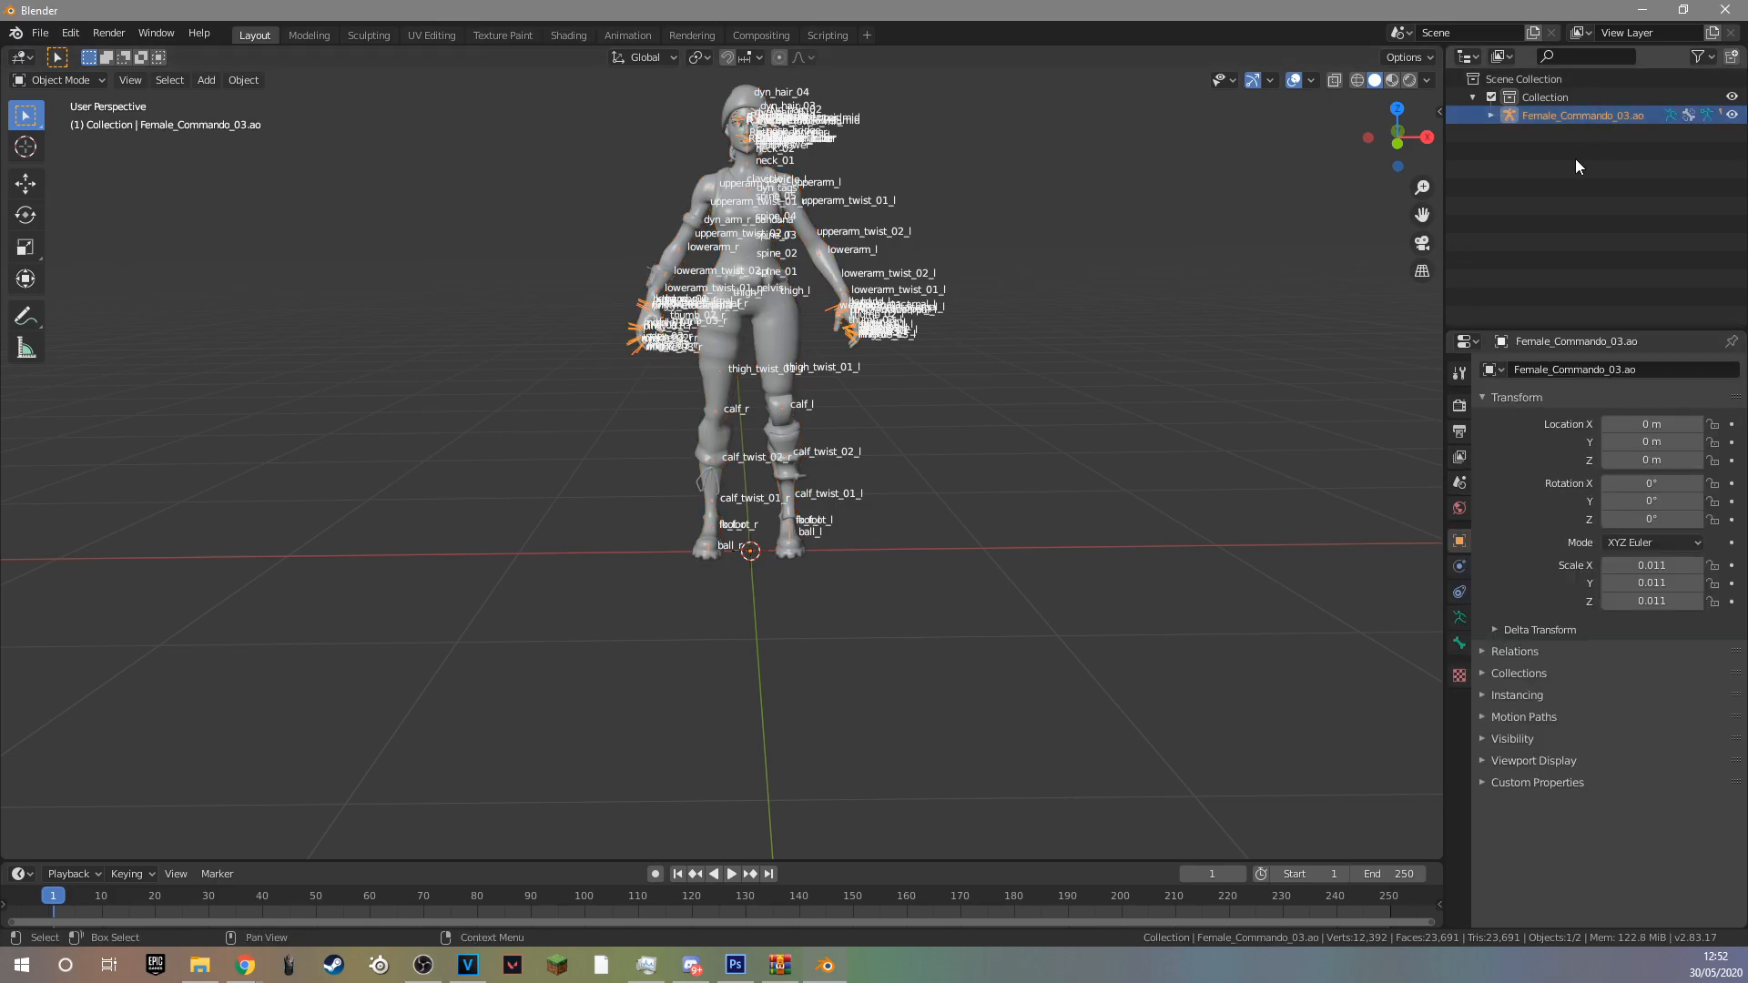
{"action": "left_click", "coordinate": [1459, 618]}
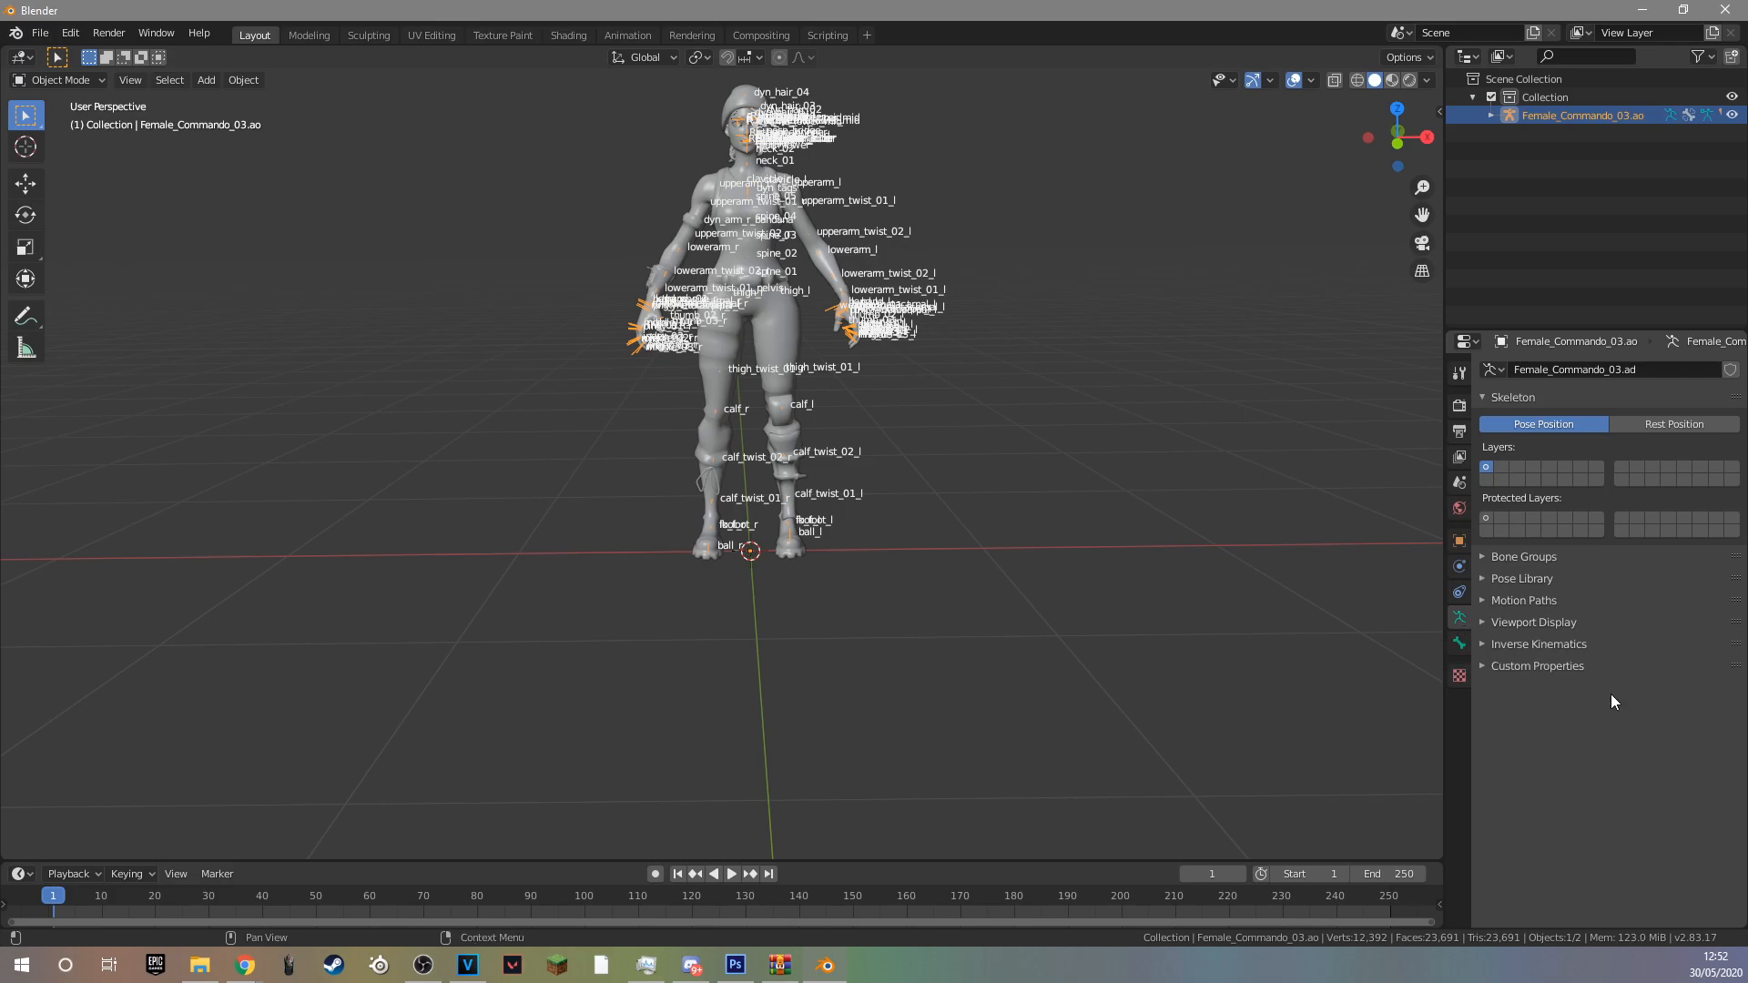
{"action": "left_click", "coordinate": [1497, 627]}
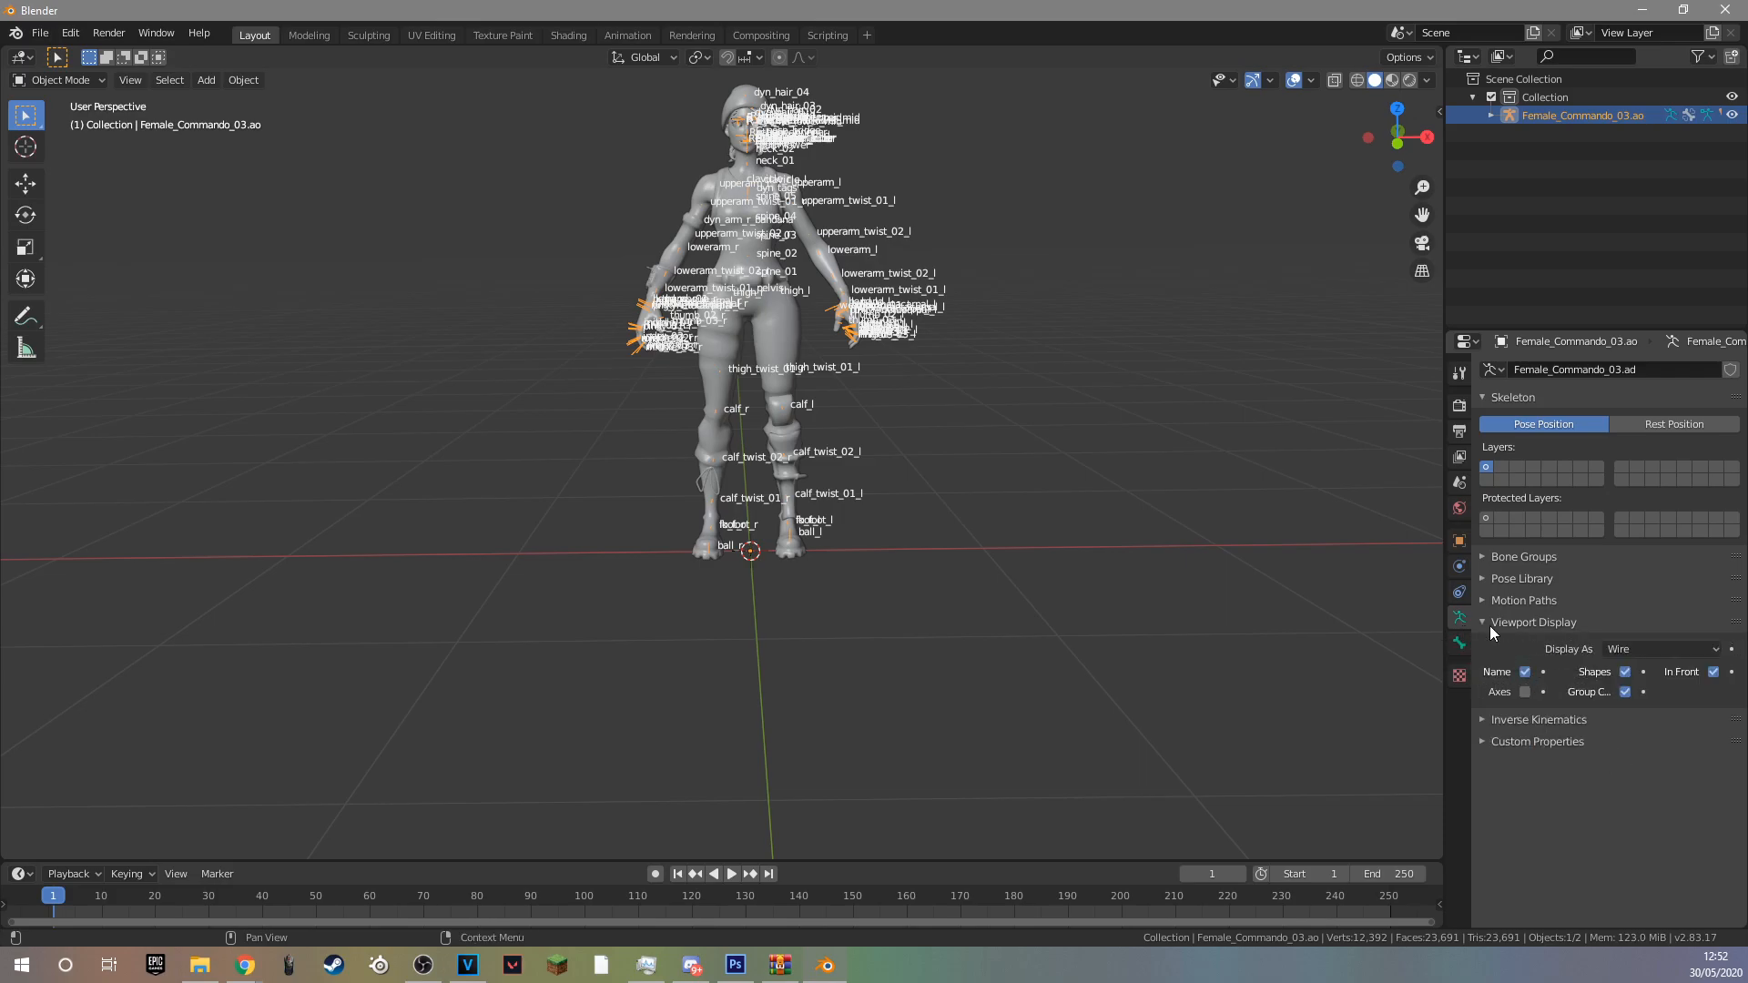
{"action": "left_click", "coordinate": [1525, 671]}
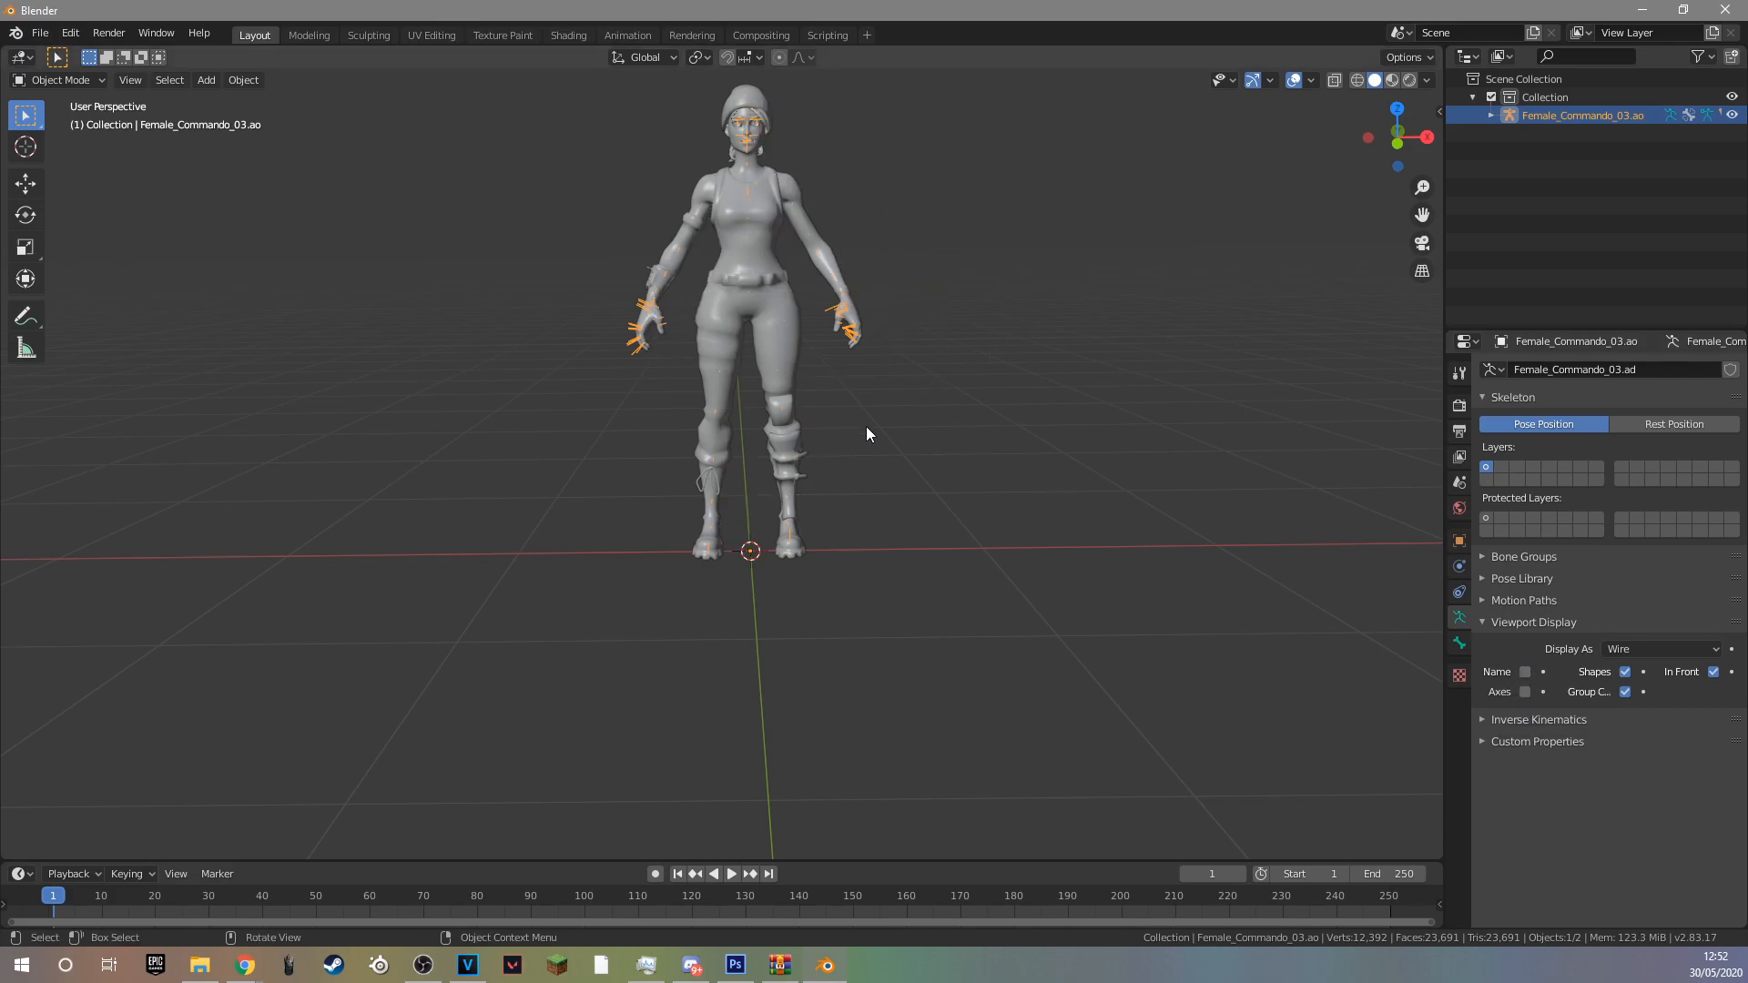
{"action": "left_click", "coordinate": [1483, 624]}
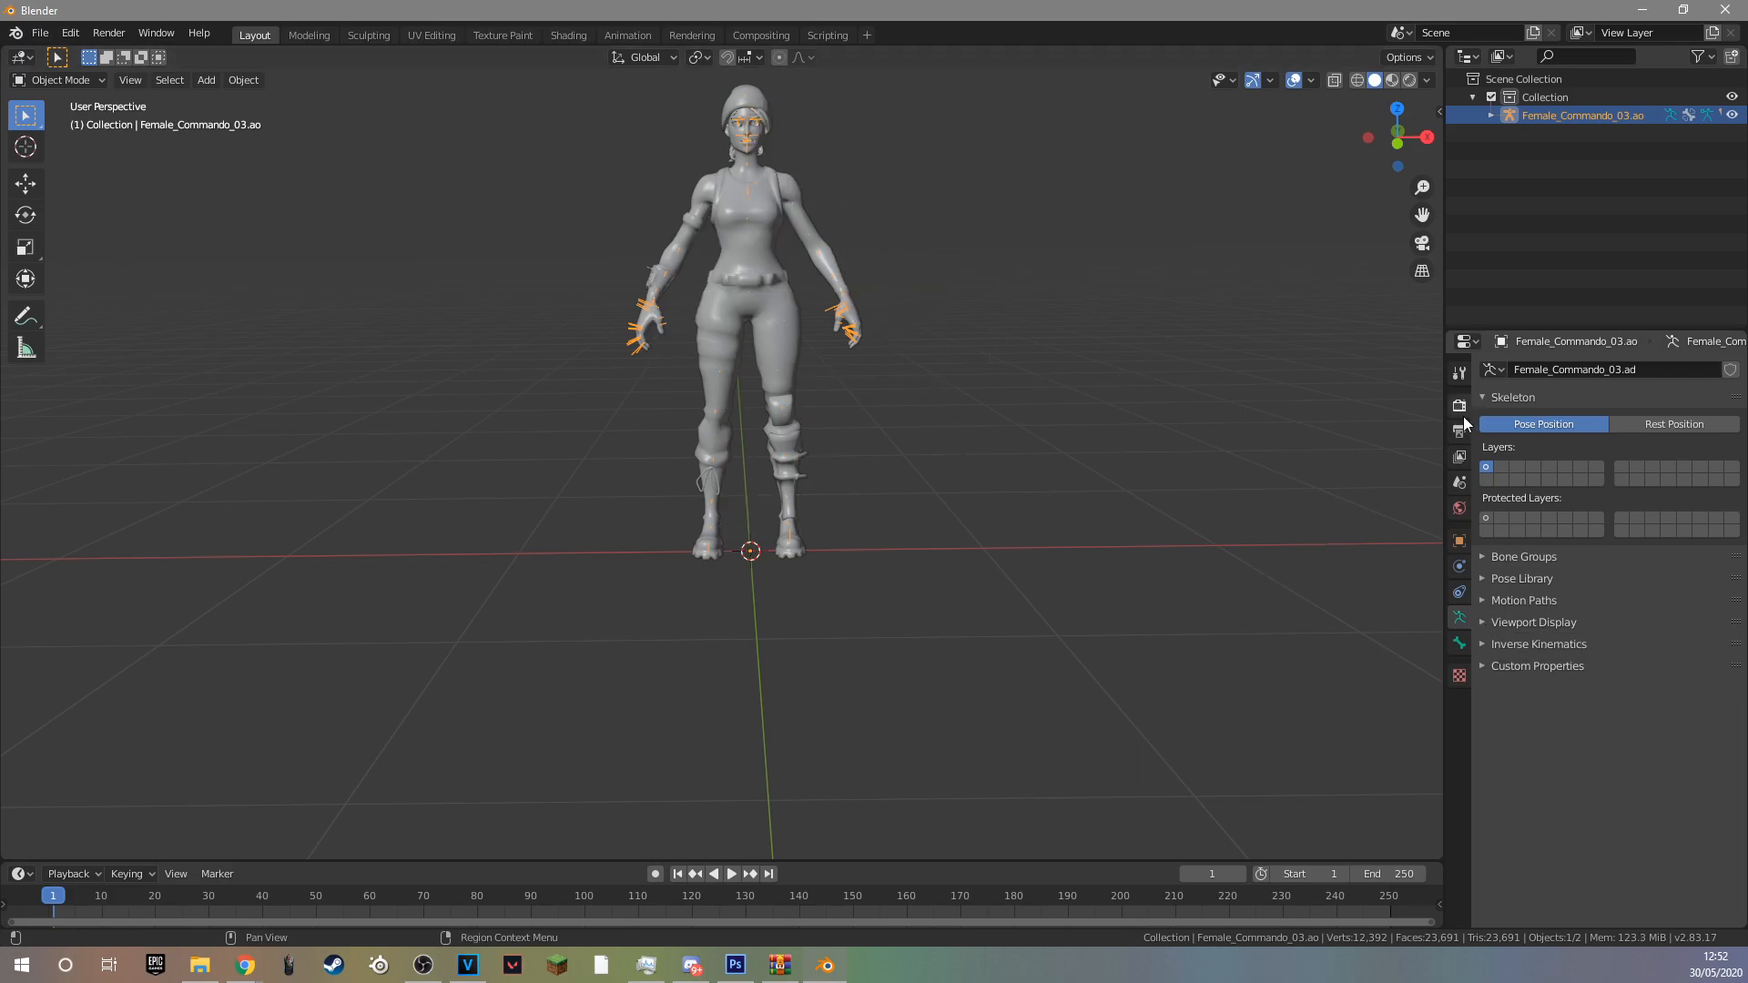
Switch the viewport to Material Preview shading and frame the full textured character.
{"action": "left_click", "coordinate": [1392, 82]}
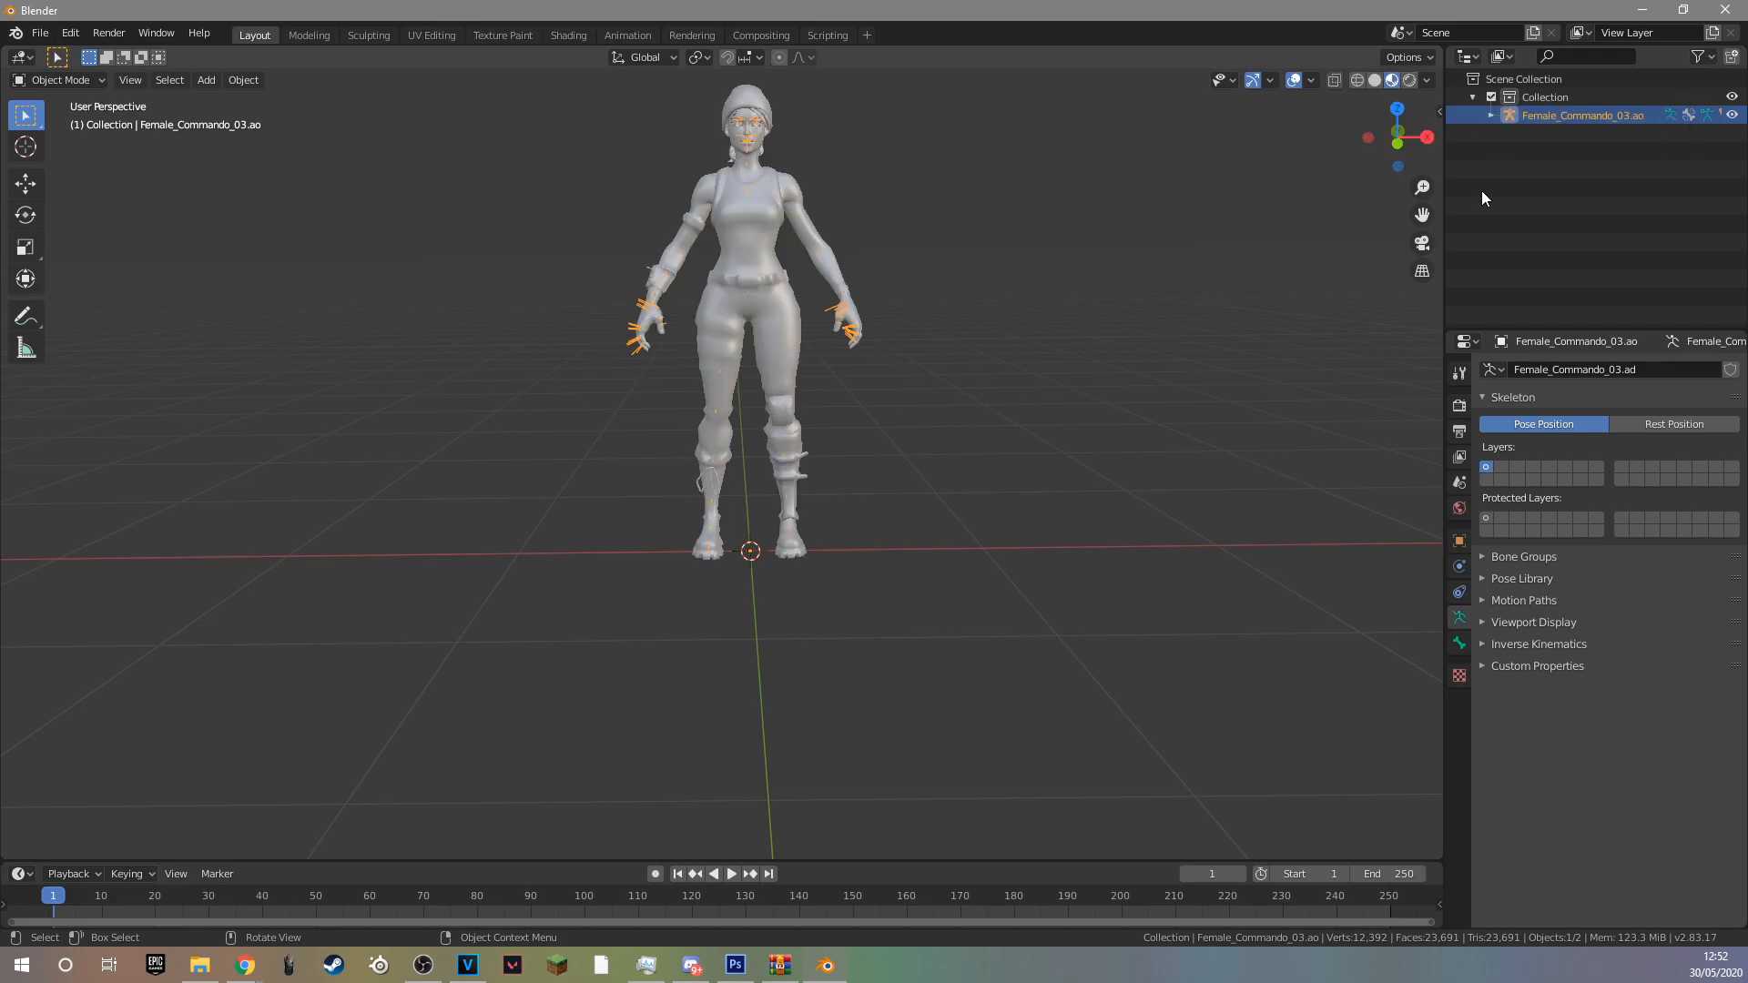
{"action": "scroll", "coordinate": [816, 202], "scroll_direction": "down", "scroll_amount": 3}
{"action": "scroll", "coordinate": [816, 202], "scroll_direction": "up", "scroll_amount": 14}
{"action": "scroll", "coordinate": [821, 205], "scroll_direction": "down", "scroll_amount": 14}
{"action": "scroll", "coordinate": [825, 209], "scroll_direction": "up", "scroll_amount": 3}
{"action": "scroll", "coordinate": [824, 211], "scroll_direction": "down", "scroll_amount": 5}
{"action": "scroll", "coordinate": [825, 212], "scroll_direction": "up", "scroll_amount": 2}
{"action": "scroll", "coordinate": [824, 204], "scroll_direction": "up", "scroll_amount": 2}
{"action": "scroll", "coordinate": [838, 206], "scroll_direction": "down", "scroll_amount": 1}
{"action": "middle_click_drag", "start_coordinate": [970, 199], "coordinate": [978, 199]}
{"action": "left_click_drag", "start_coordinate": [1422, 214], "coordinate": [1435, 54]}
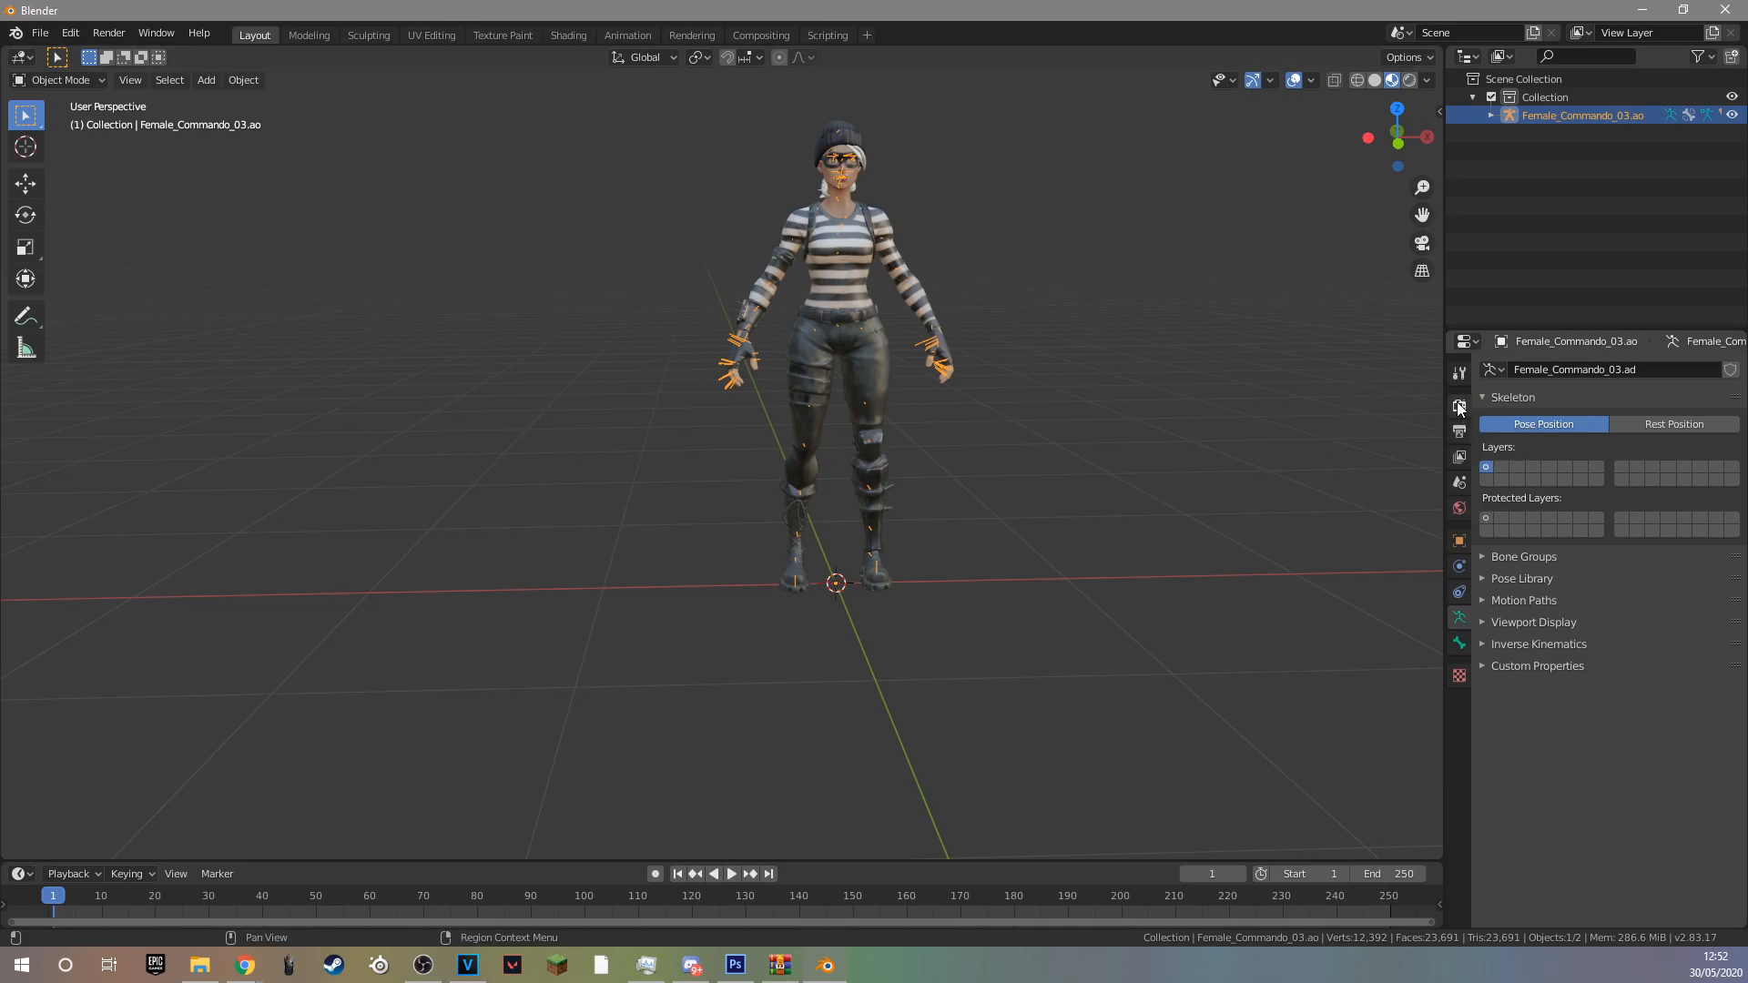
Set the Eevee render samples to 1000.
{"action": "left_click", "coordinate": [1459, 407]}
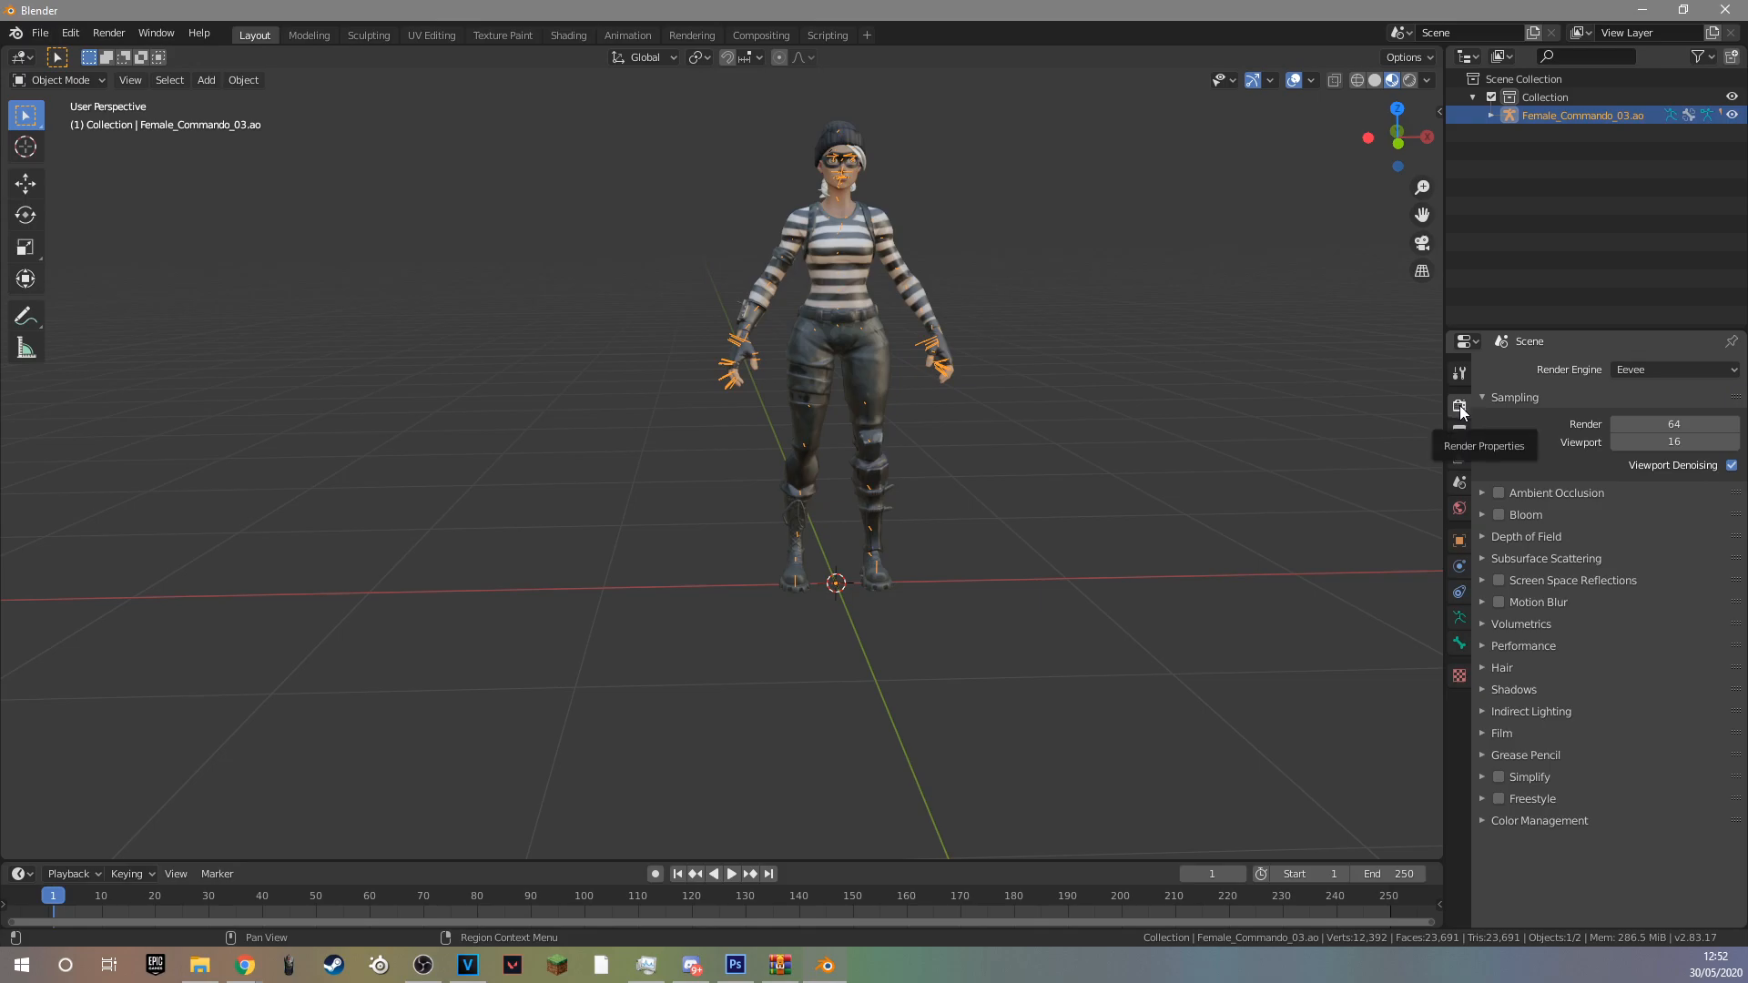
{"action": "left_click", "coordinate": [1702, 426]}
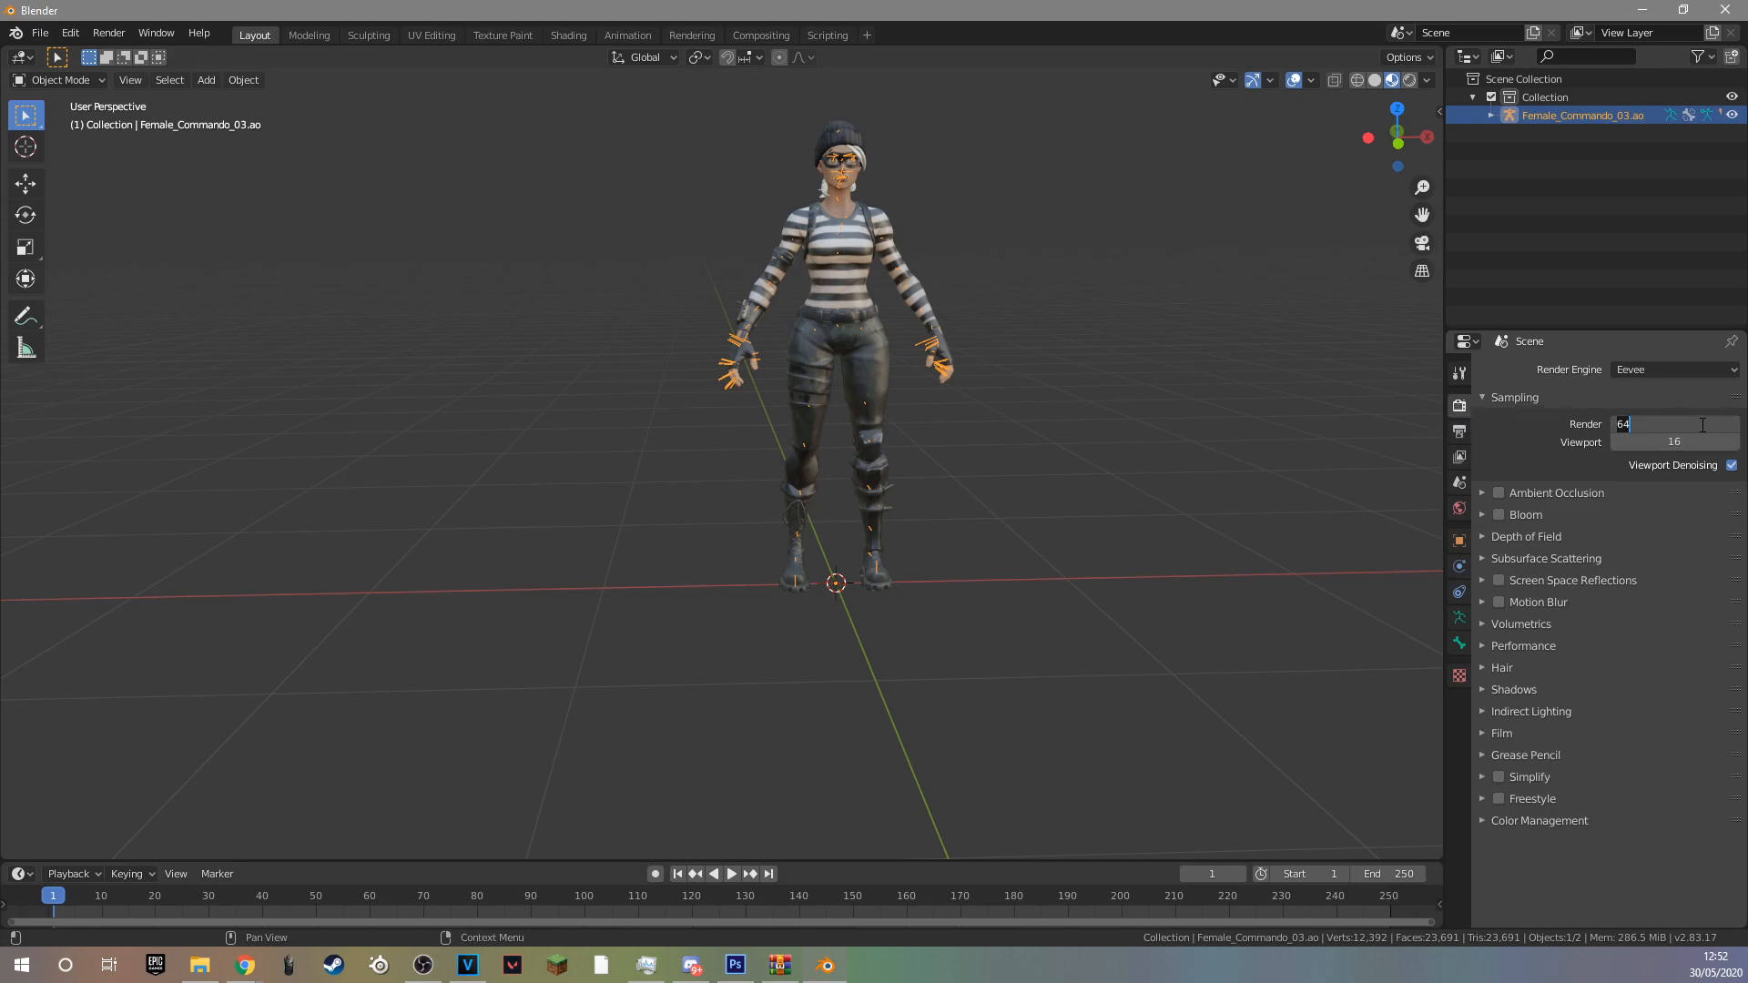
{"action": "key", "text": "BackSpace"}
{"action": "type", "text": "1"}
{"action": "type", "text": "000"}
{"action": "key", "text": "Return"}
Change the render engine to Cycles and set its device to GPU Compute.
{"action": "left_click", "coordinate": [1666, 372]}
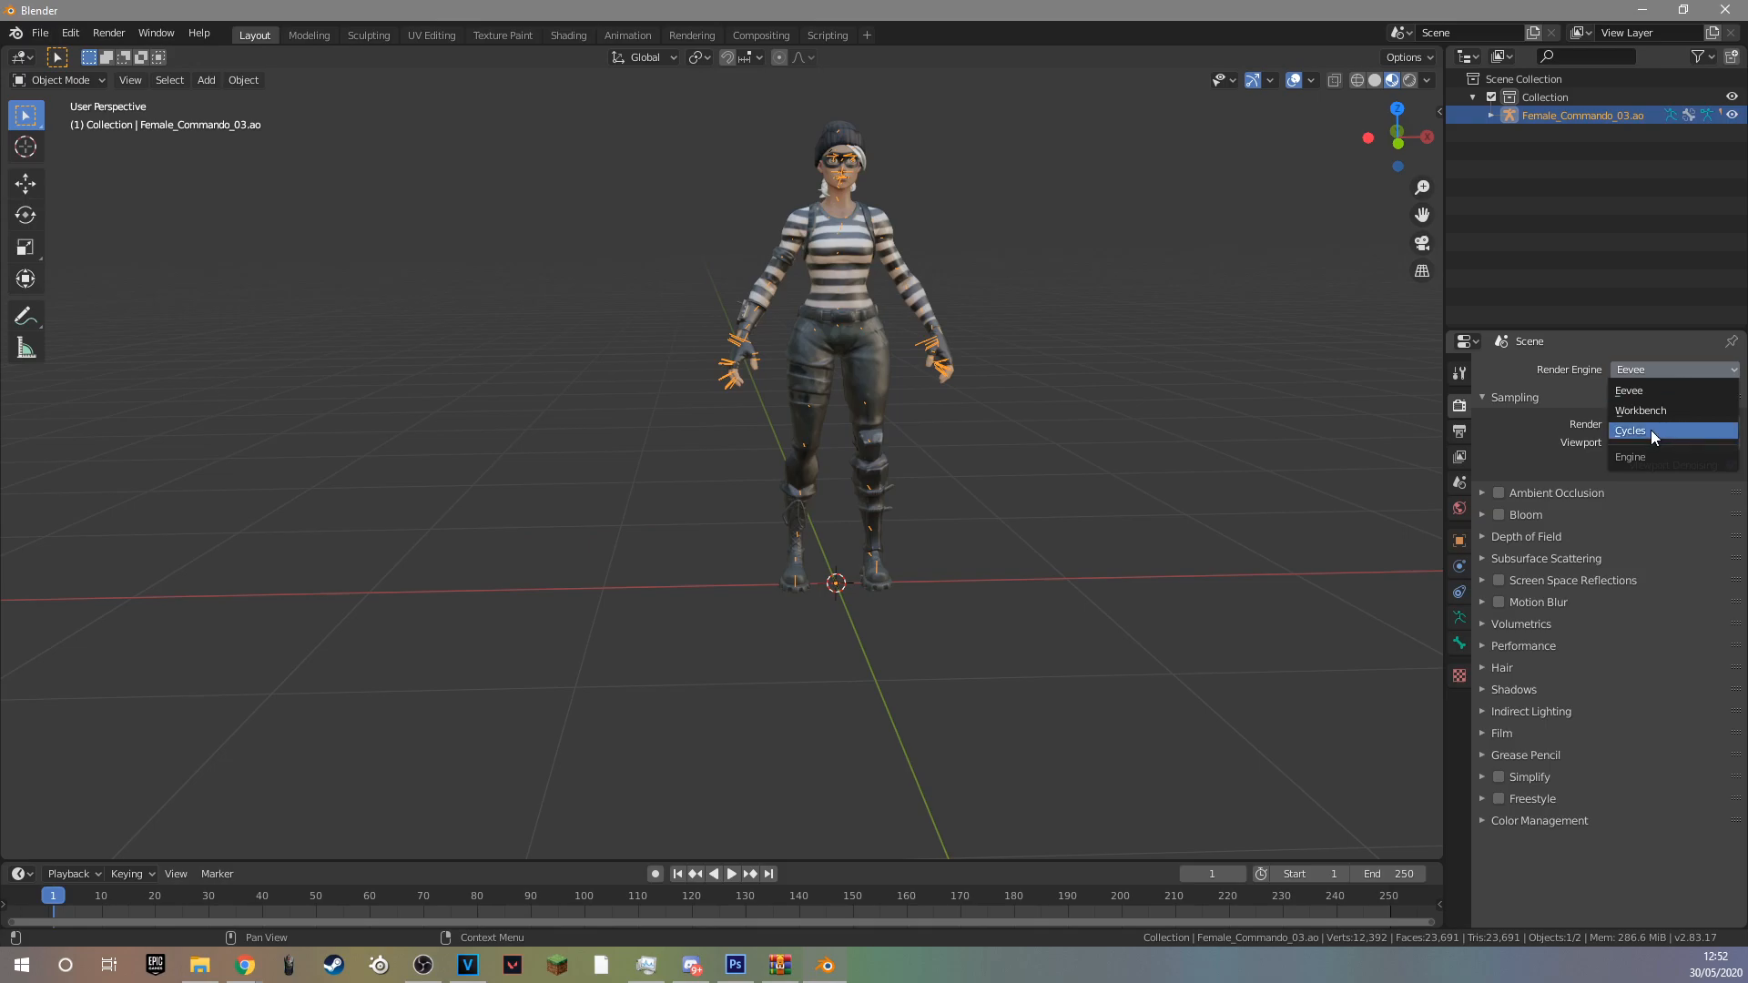
{"action": "left_click", "coordinate": [1651, 430]}
{"action": "left_click", "coordinate": [1626, 417]}
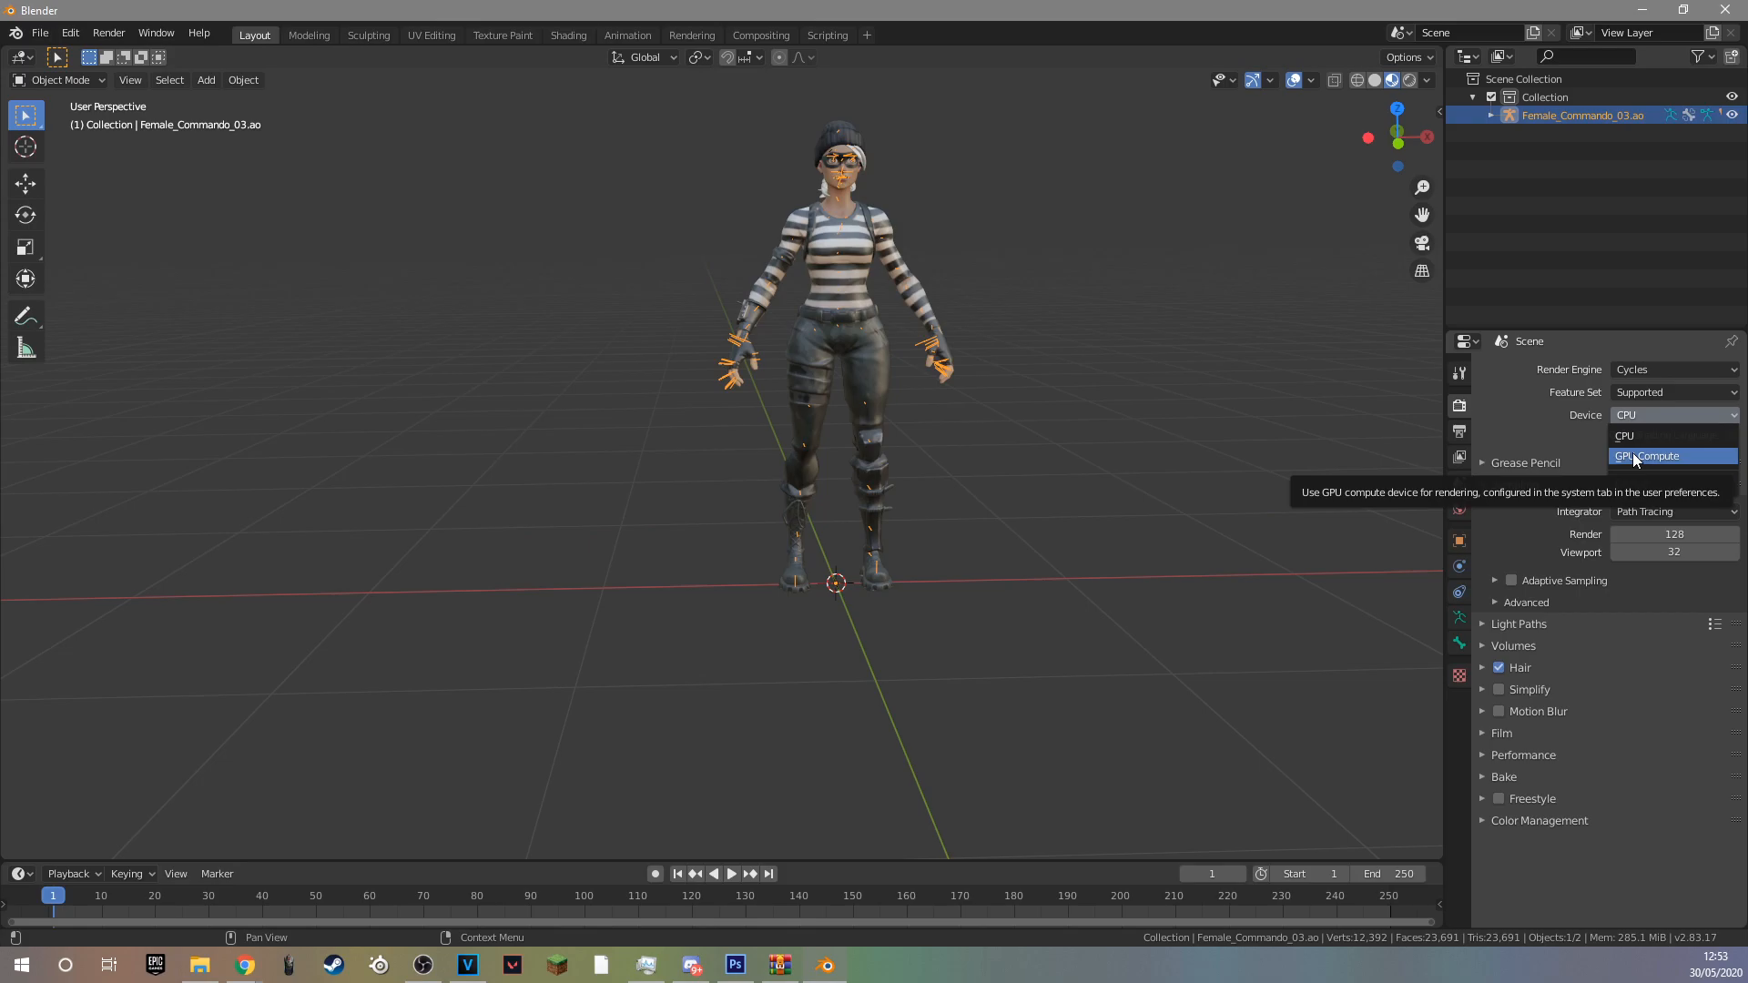
{"action": "left_click", "coordinate": [1633, 456]}
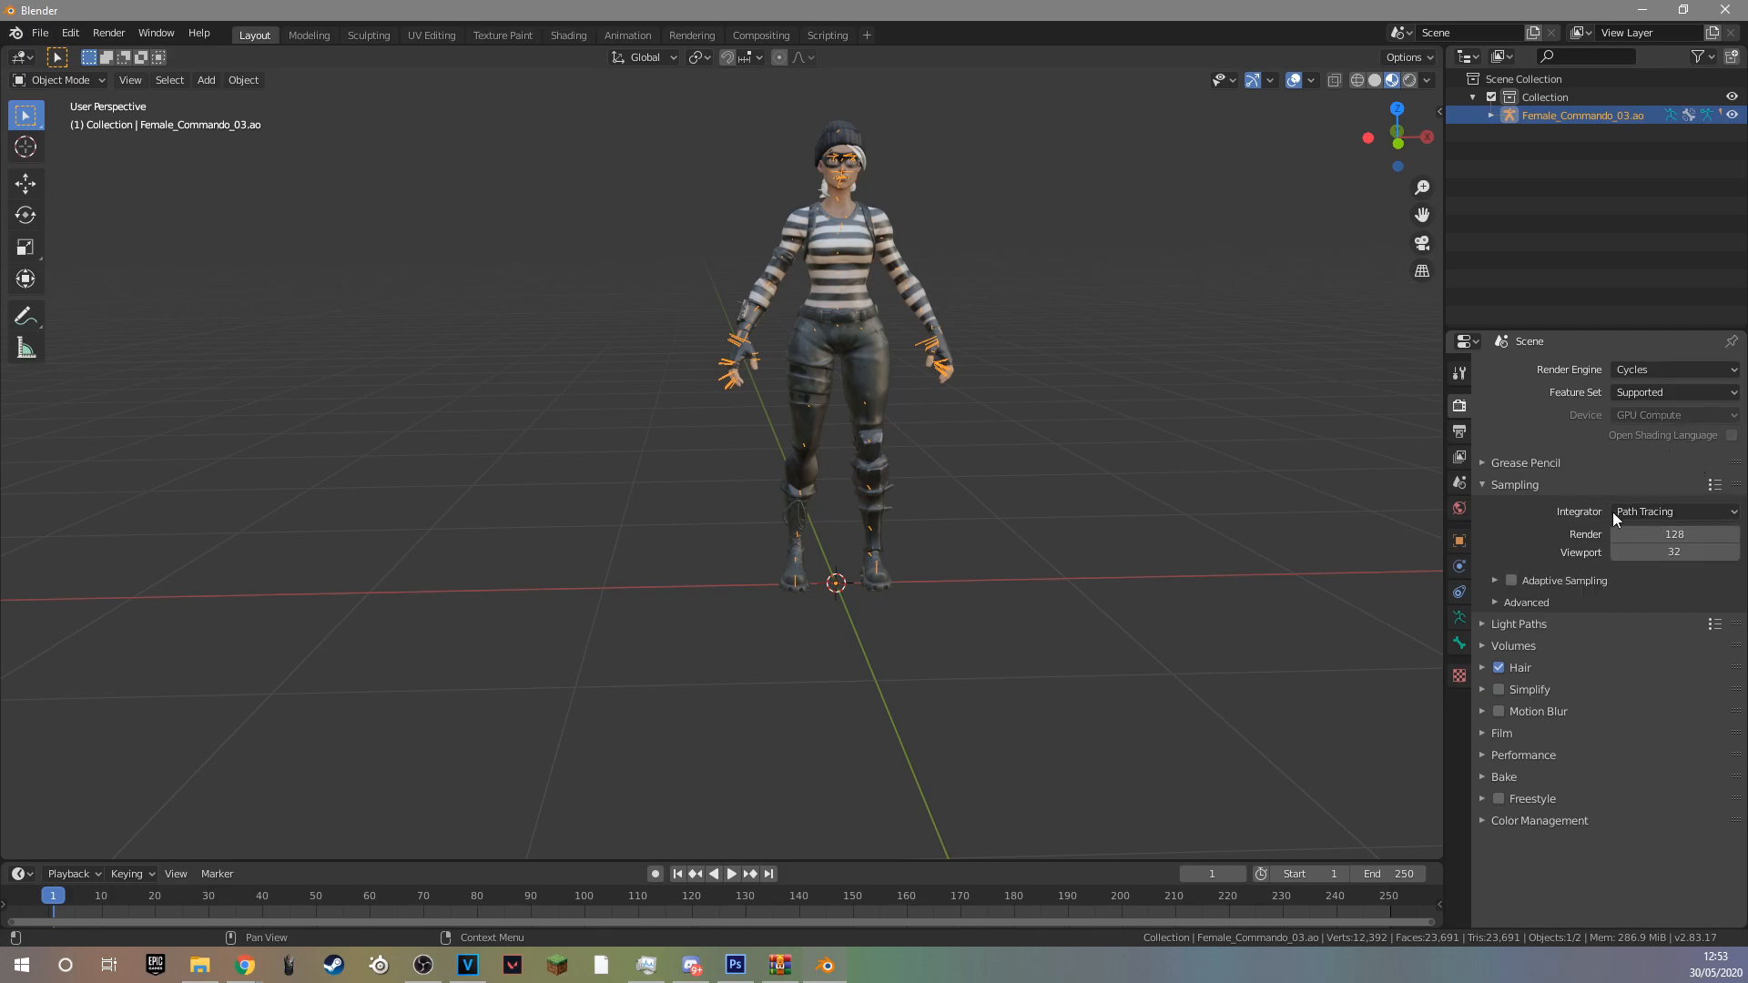
Set the Cycles render samples to 1000.
{"action": "left_click", "coordinate": [1657, 534]}
{"action": "key", "text": "BackSpace"}
{"action": "type", "text": "1000"}
{"action": "key", "text": "Return"}
{"action": "left_click", "coordinate": [1484, 485]}
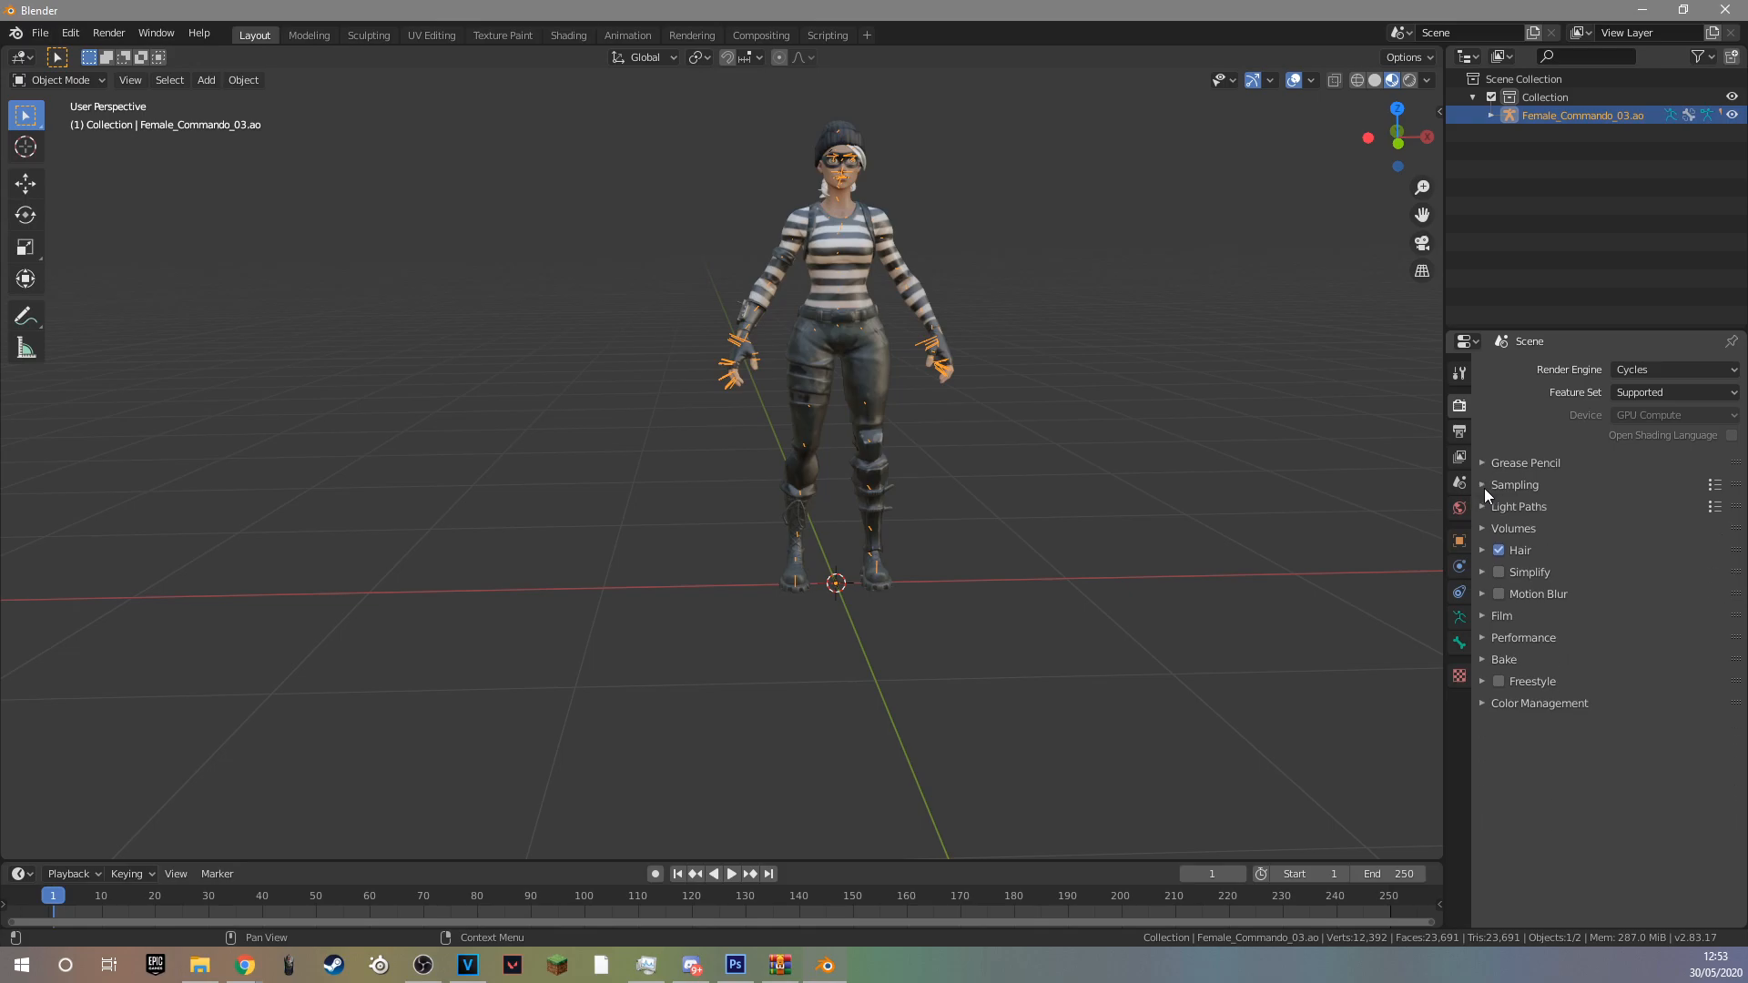
Enable a transparent background in the Cycles film settings.
{"action": "left_click", "coordinate": [1484, 615]}
{"action": "left_click", "coordinate": [1508, 749]}
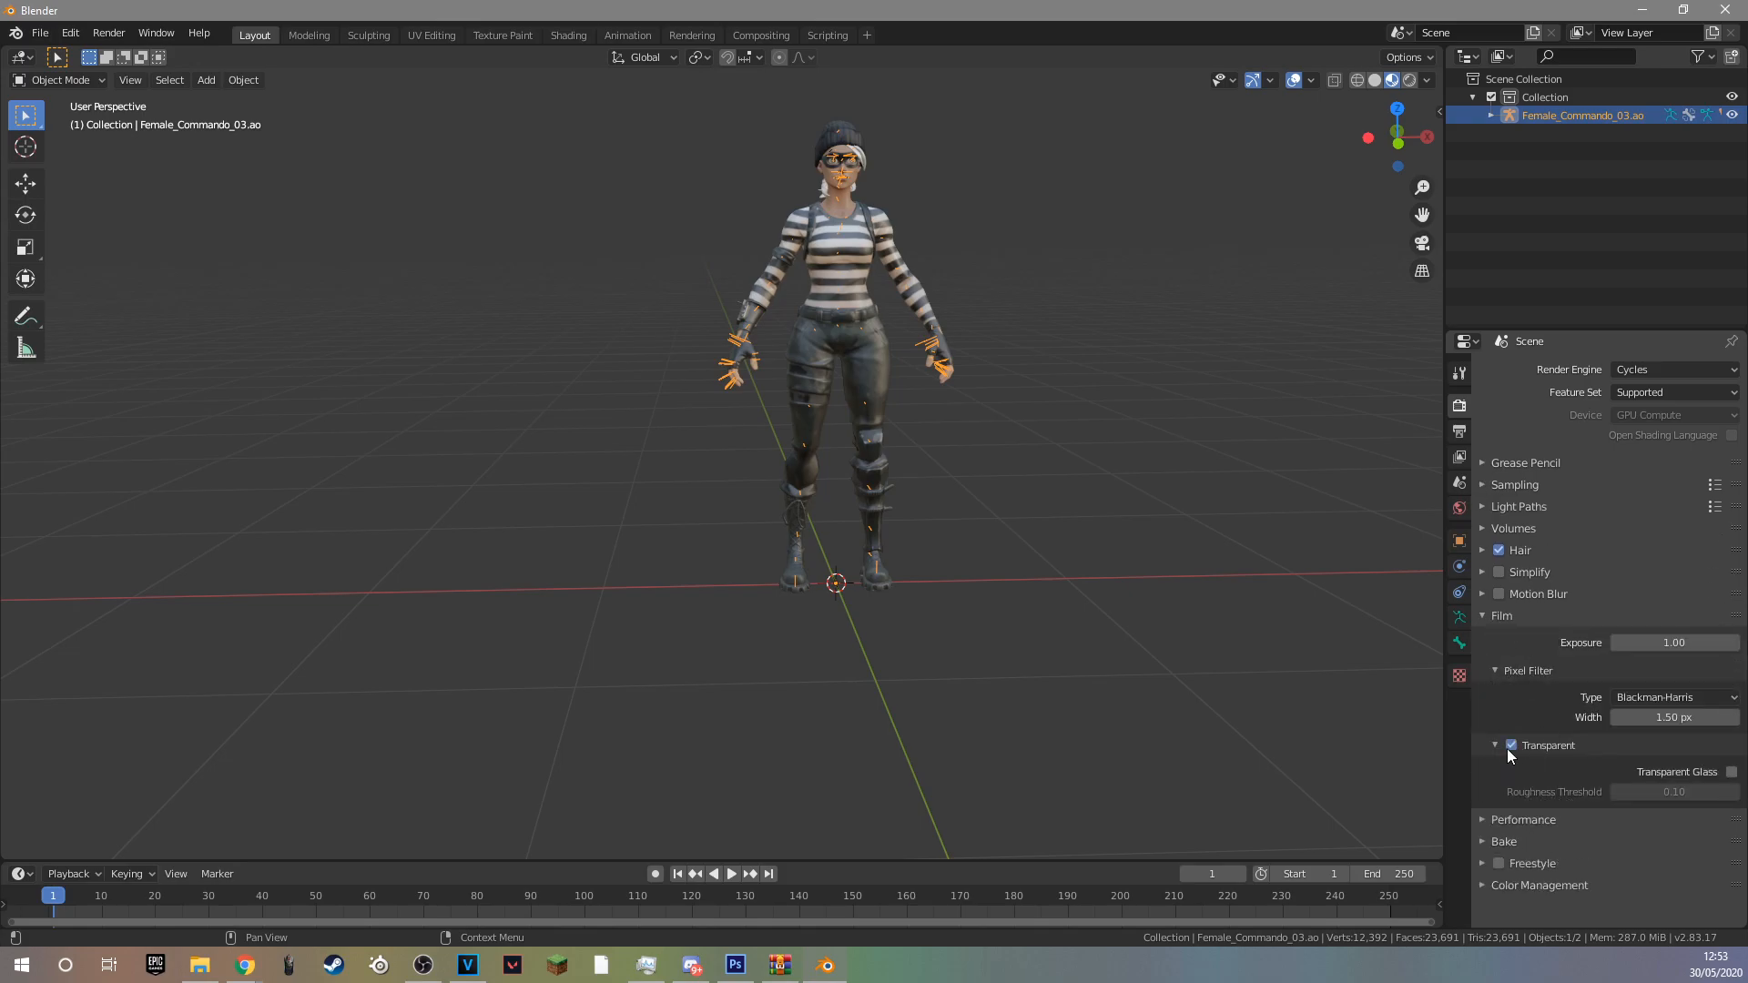
{"action": "left_click", "coordinate": [1483, 616]}
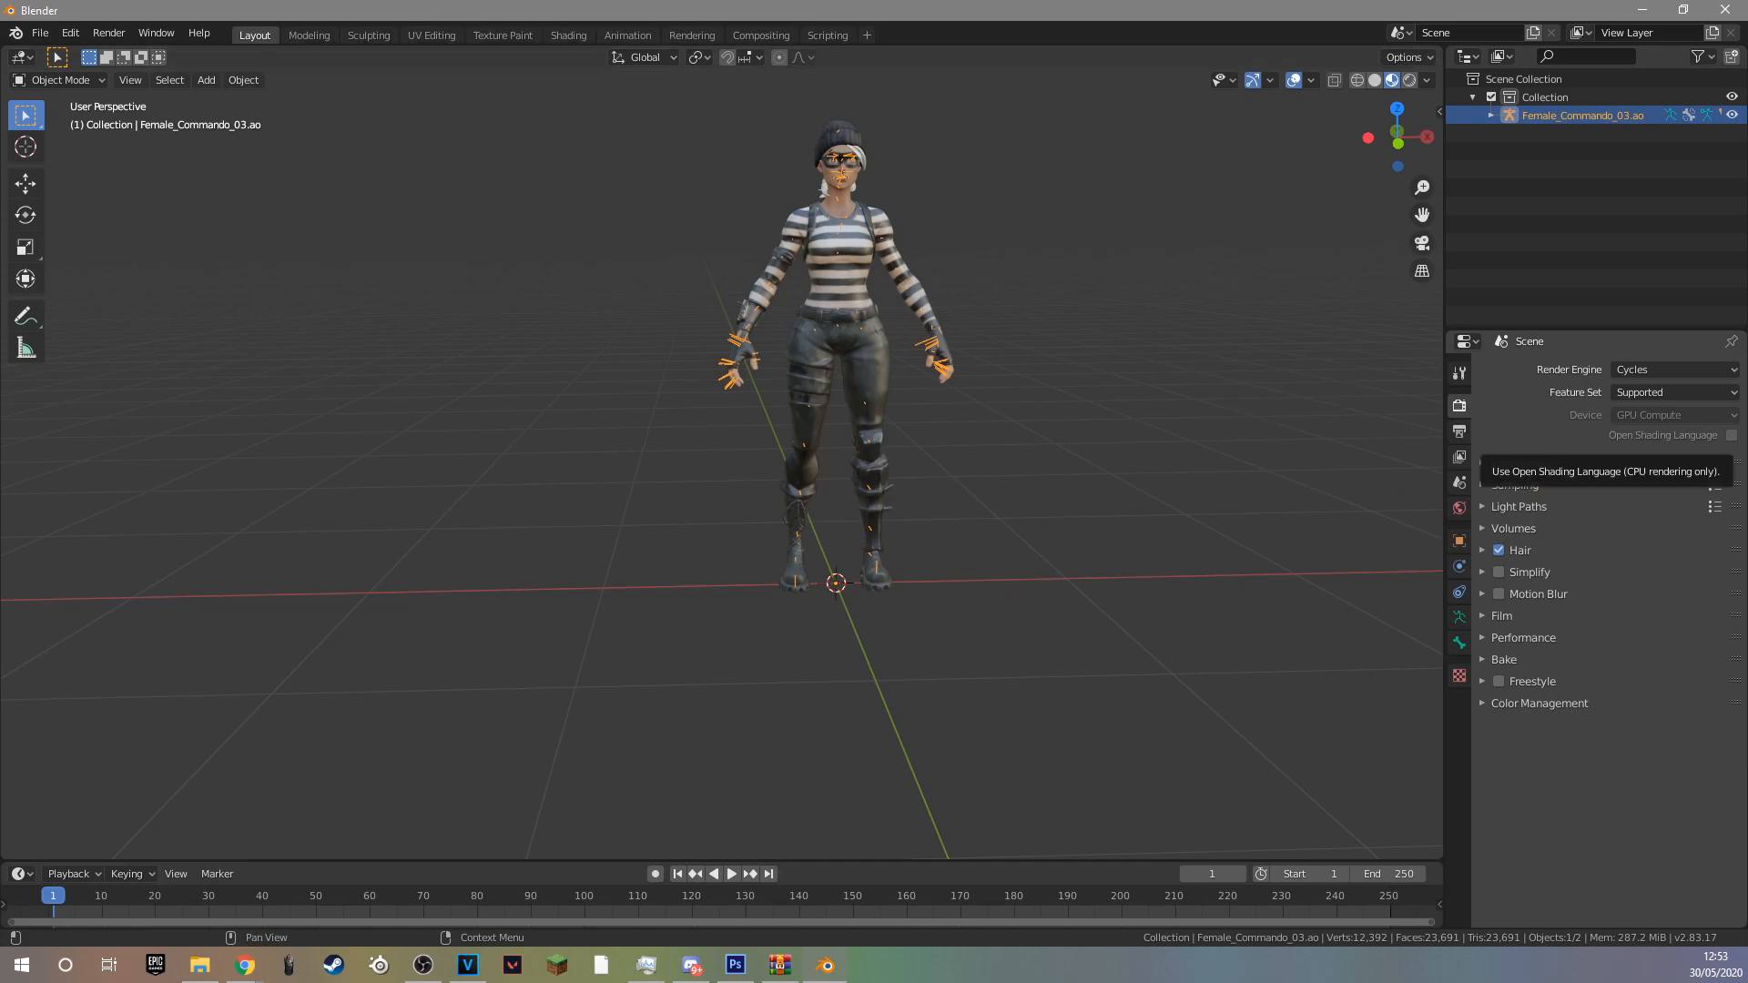
Switch the armature to Pose Mode and frame the character's upper body and hips up close.
{"action": "mouse_move", "coordinate": [861, 313]}
{"action": "middle_mouse_down"}
{"action": "mouse_move", "coordinate": [932, 319]}
{"action": "mouse_move", "coordinate": [858, 315]}
{"action": "middle_mouse_up"}
{"action": "left_click", "coordinate": [95, 80]}
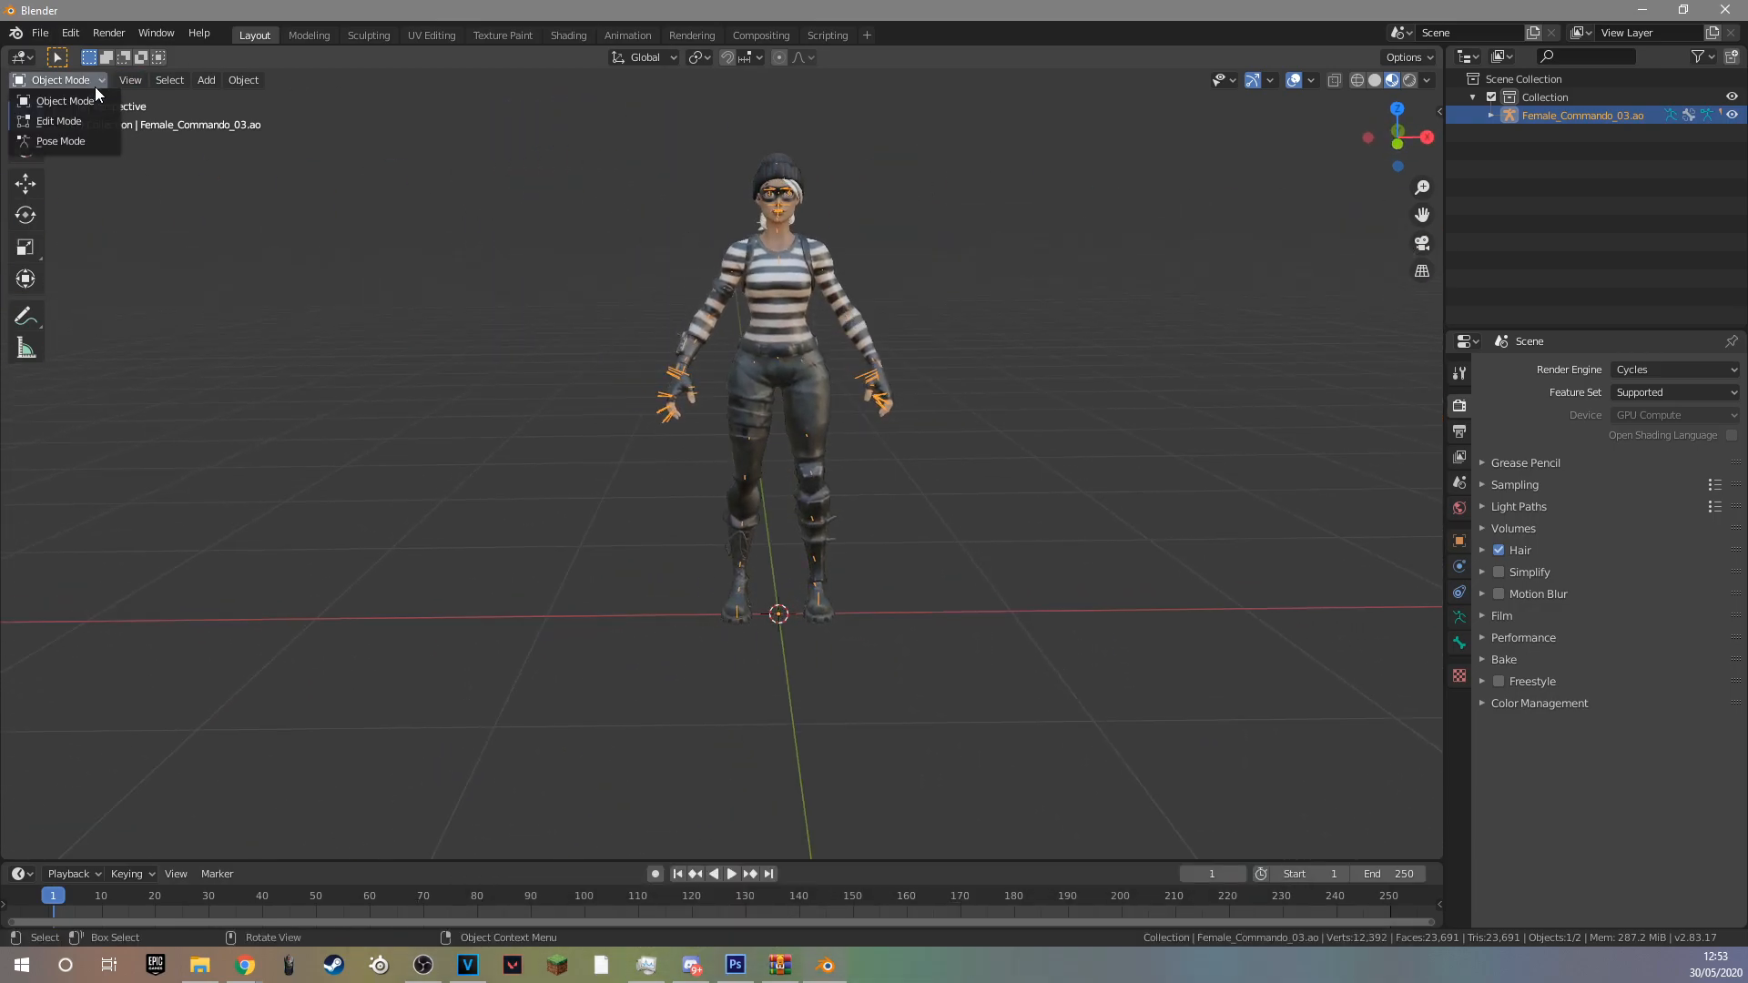
{"action": "left_click", "coordinate": [91, 141]}
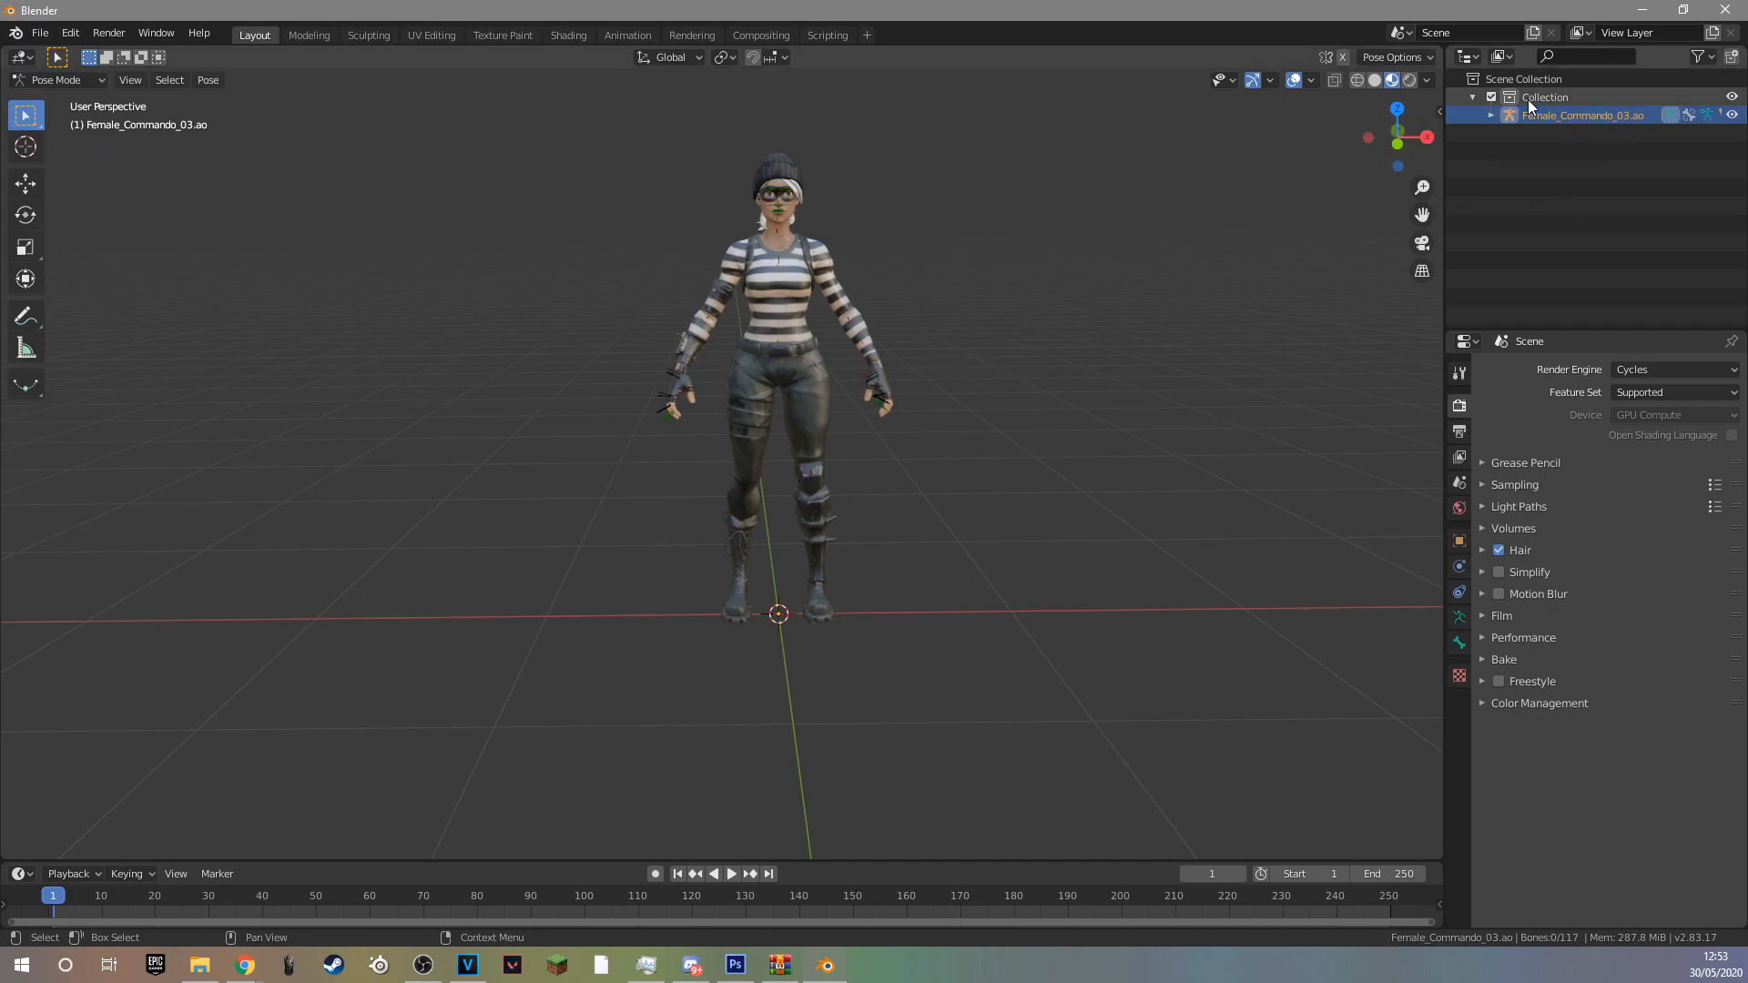
{"action": "scroll", "coordinate": [993, 342], "scroll_direction": "up", "scroll_amount": 4}
{"action": "left_click_drag", "start_coordinate": [1422, 215], "coordinate": [1412, 428]}
{"action": "scroll", "coordinate": [1228, 320], "scroll_direction": "up", "scroll_amount": 6}
{"action": "left_click_drag", "start_coordinate": [1422, 215], "coordinate": [997, 415]}
{"action": "scroll", "coordinate": [1038, 286], "scroll_direction": "down", "scroll_amount": 8}
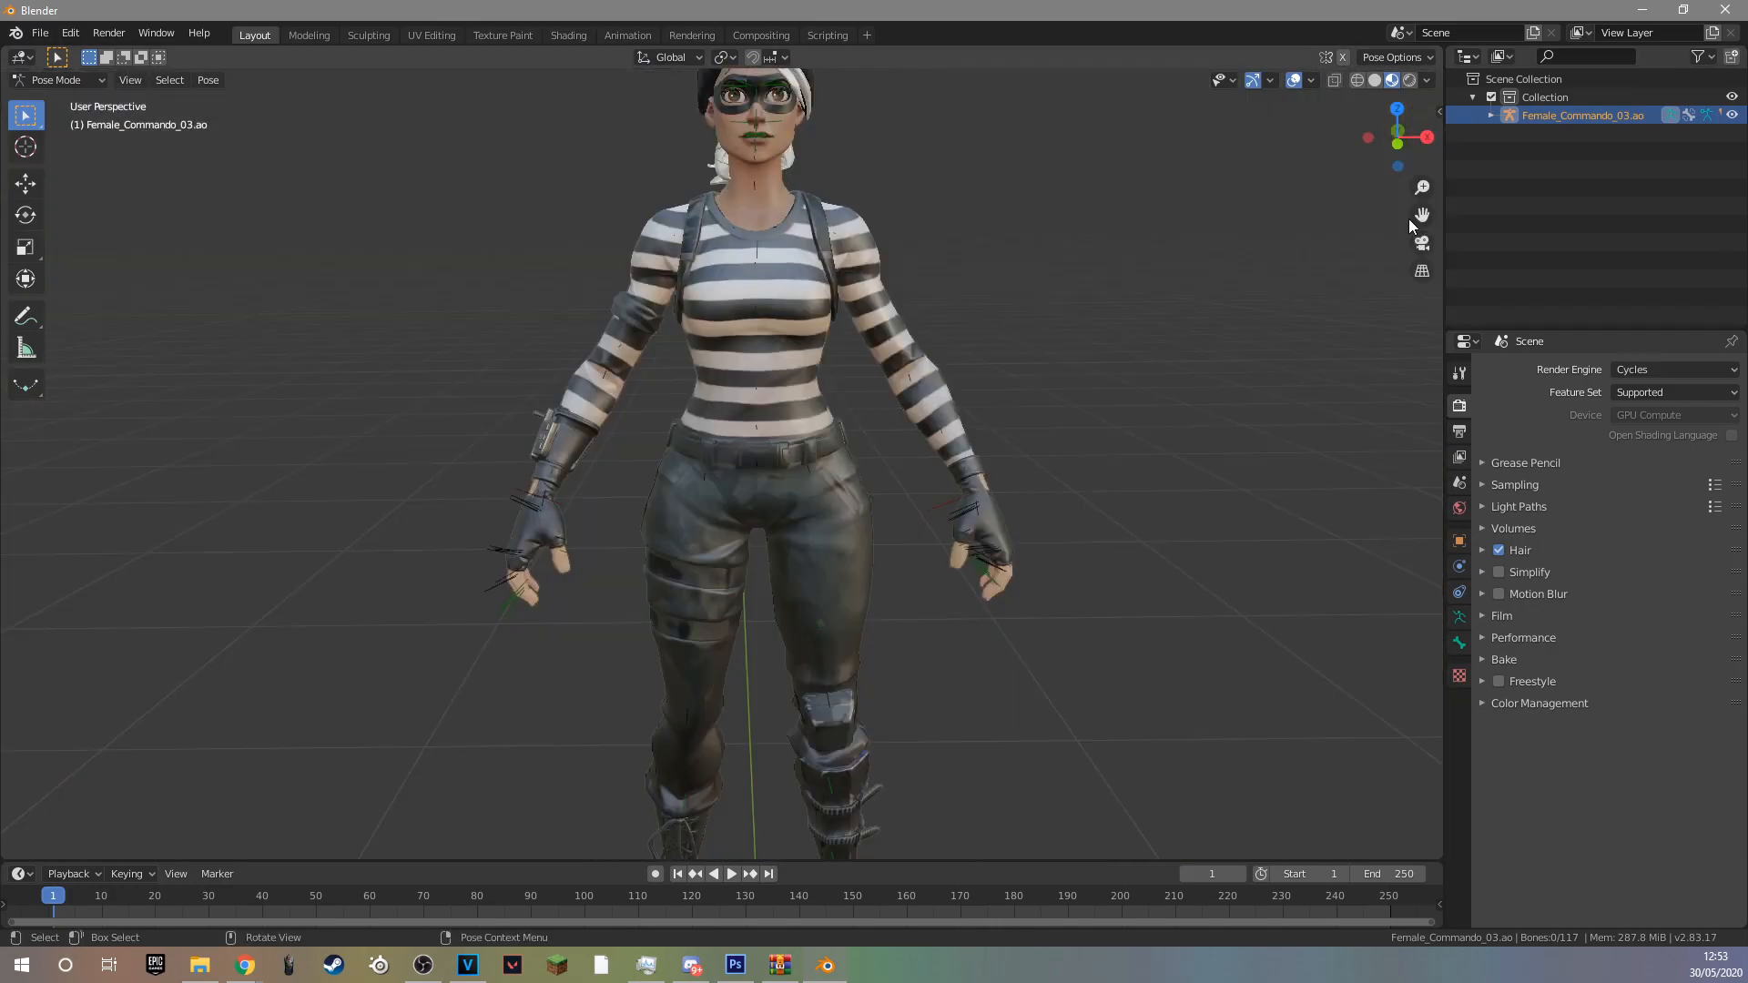
{"action": "scroll", "coordinate": [795, 402], "scroll_direction": "up", "scroll_amount": 8}
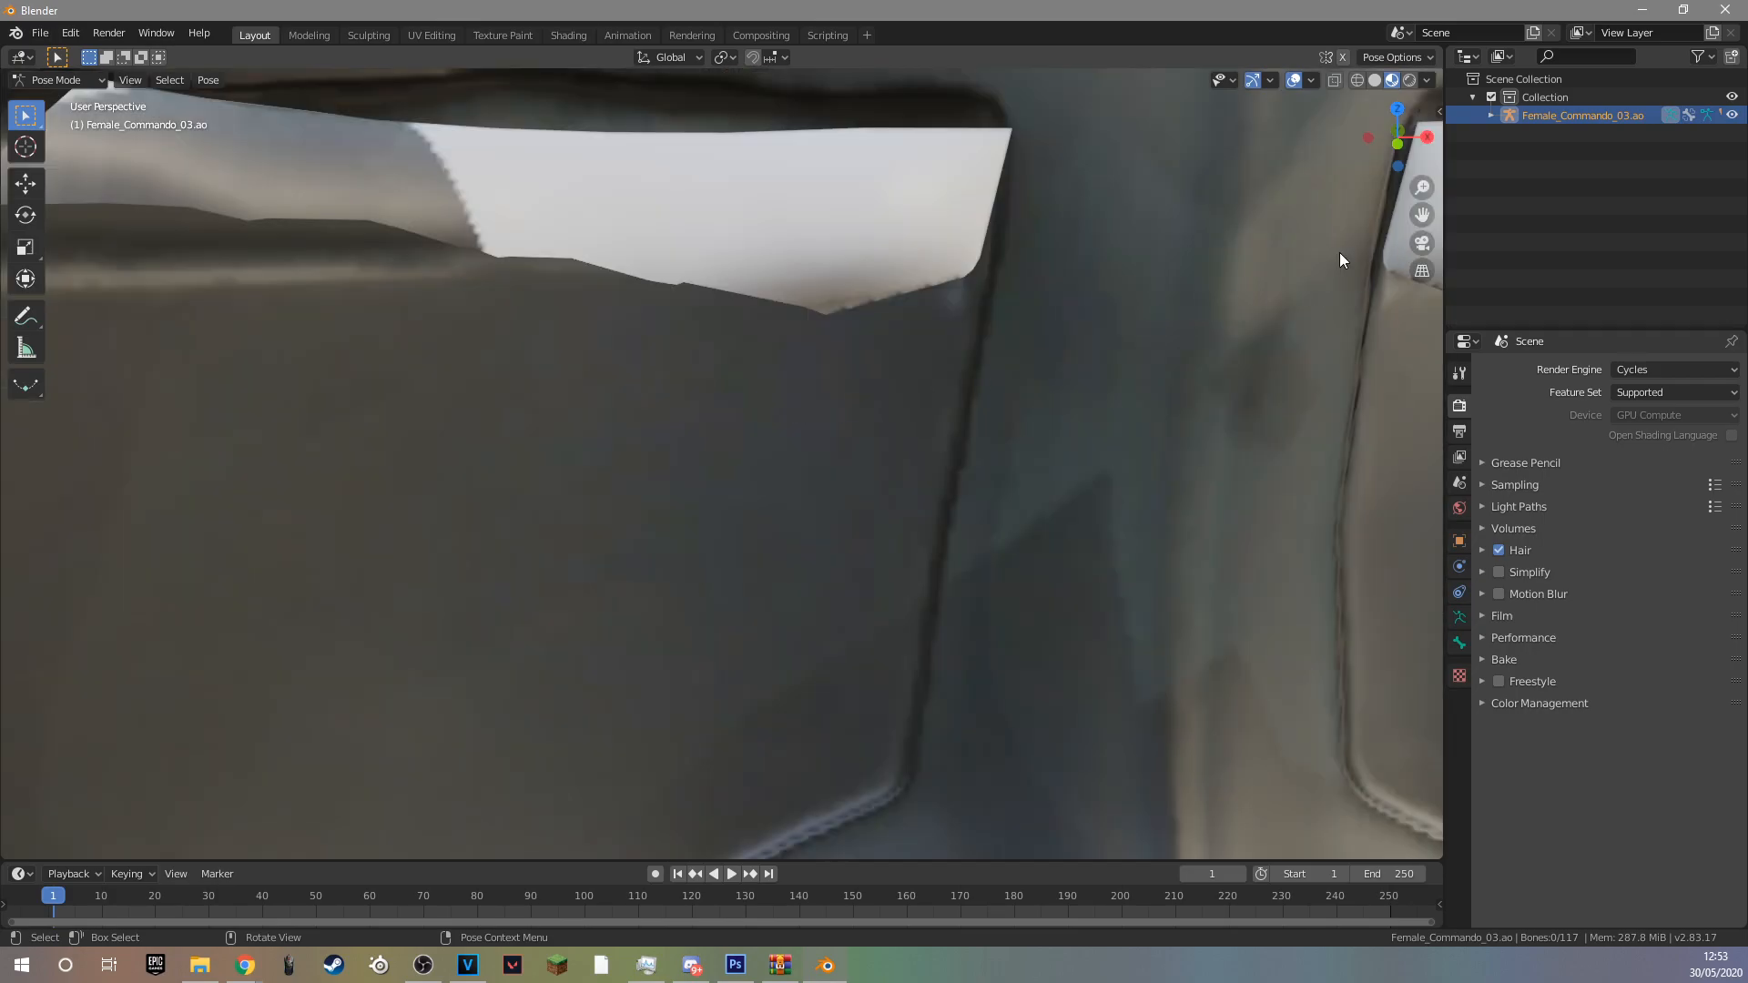
{"action": "scroll", "coordinate": [826, 386], "scroll_direction": "down", "scroll_amount": 8}
Try moving the spine_01 bone sideways along the X axis with the Move tool, and undo the move.
{"action": "left_click", "coordinate": [753, 430]}
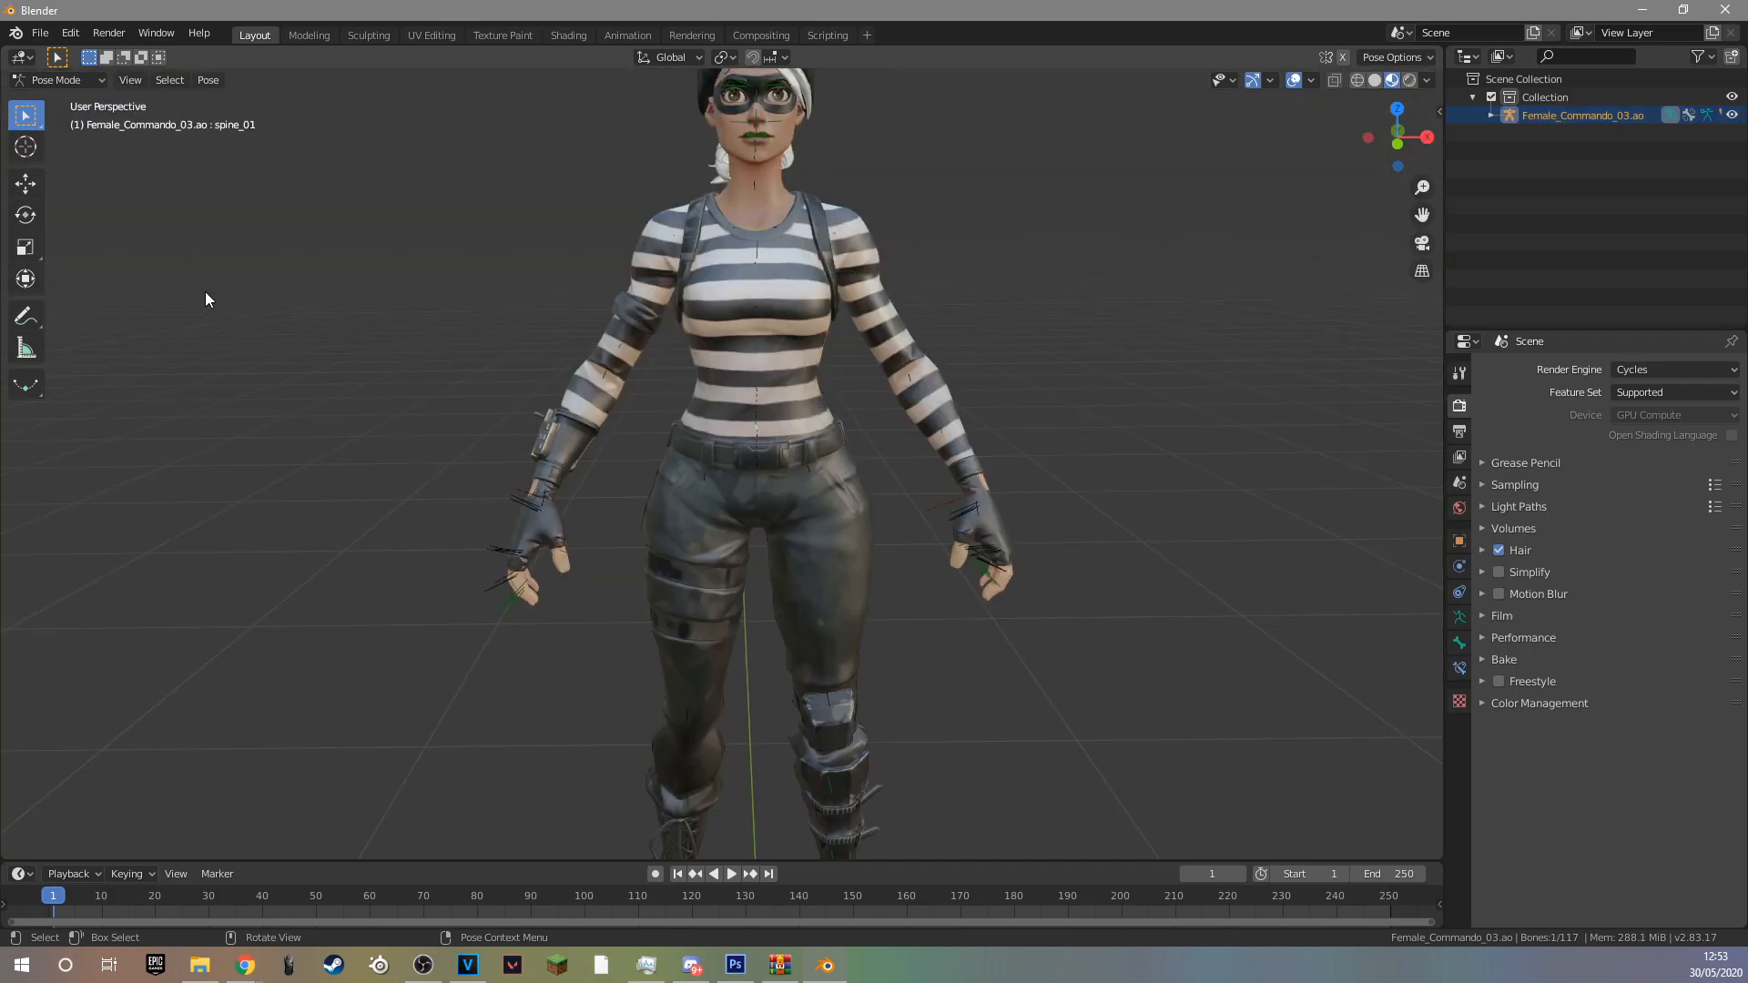
{"action": "left_click", "coordinate": [25, 183]}
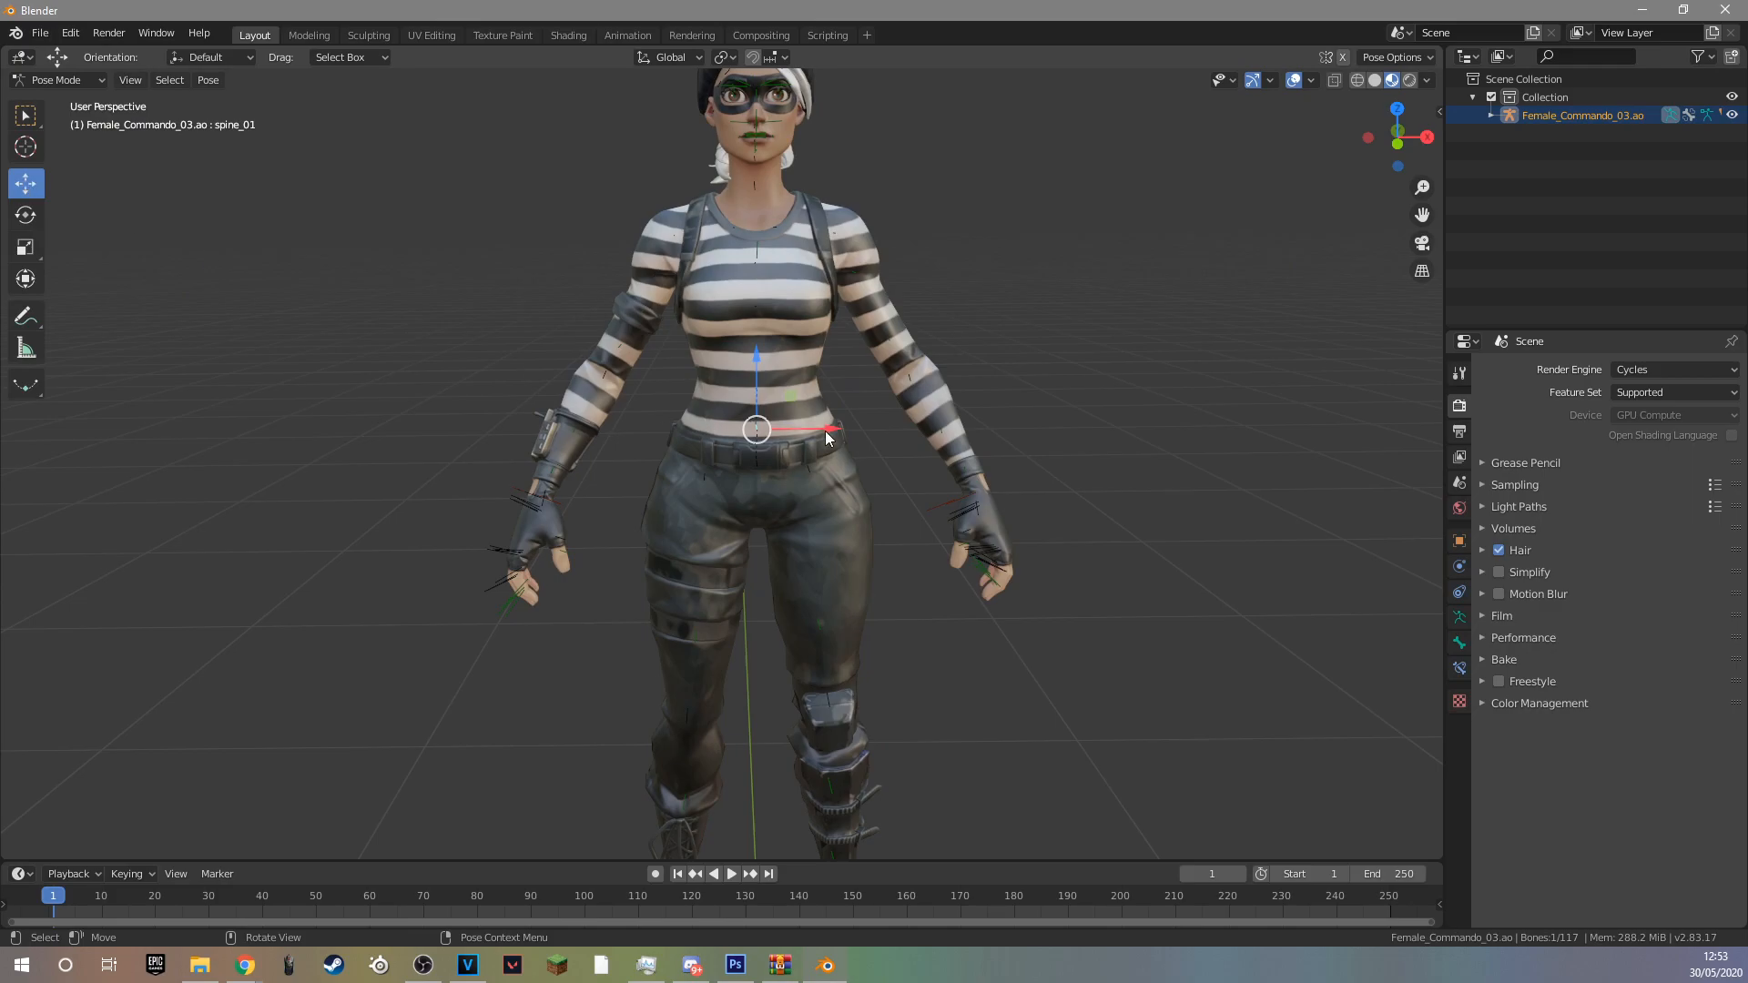
{"action": "left_click_drag", "start_coordinate": [829, 431], "coordinate": [1072, 451]}
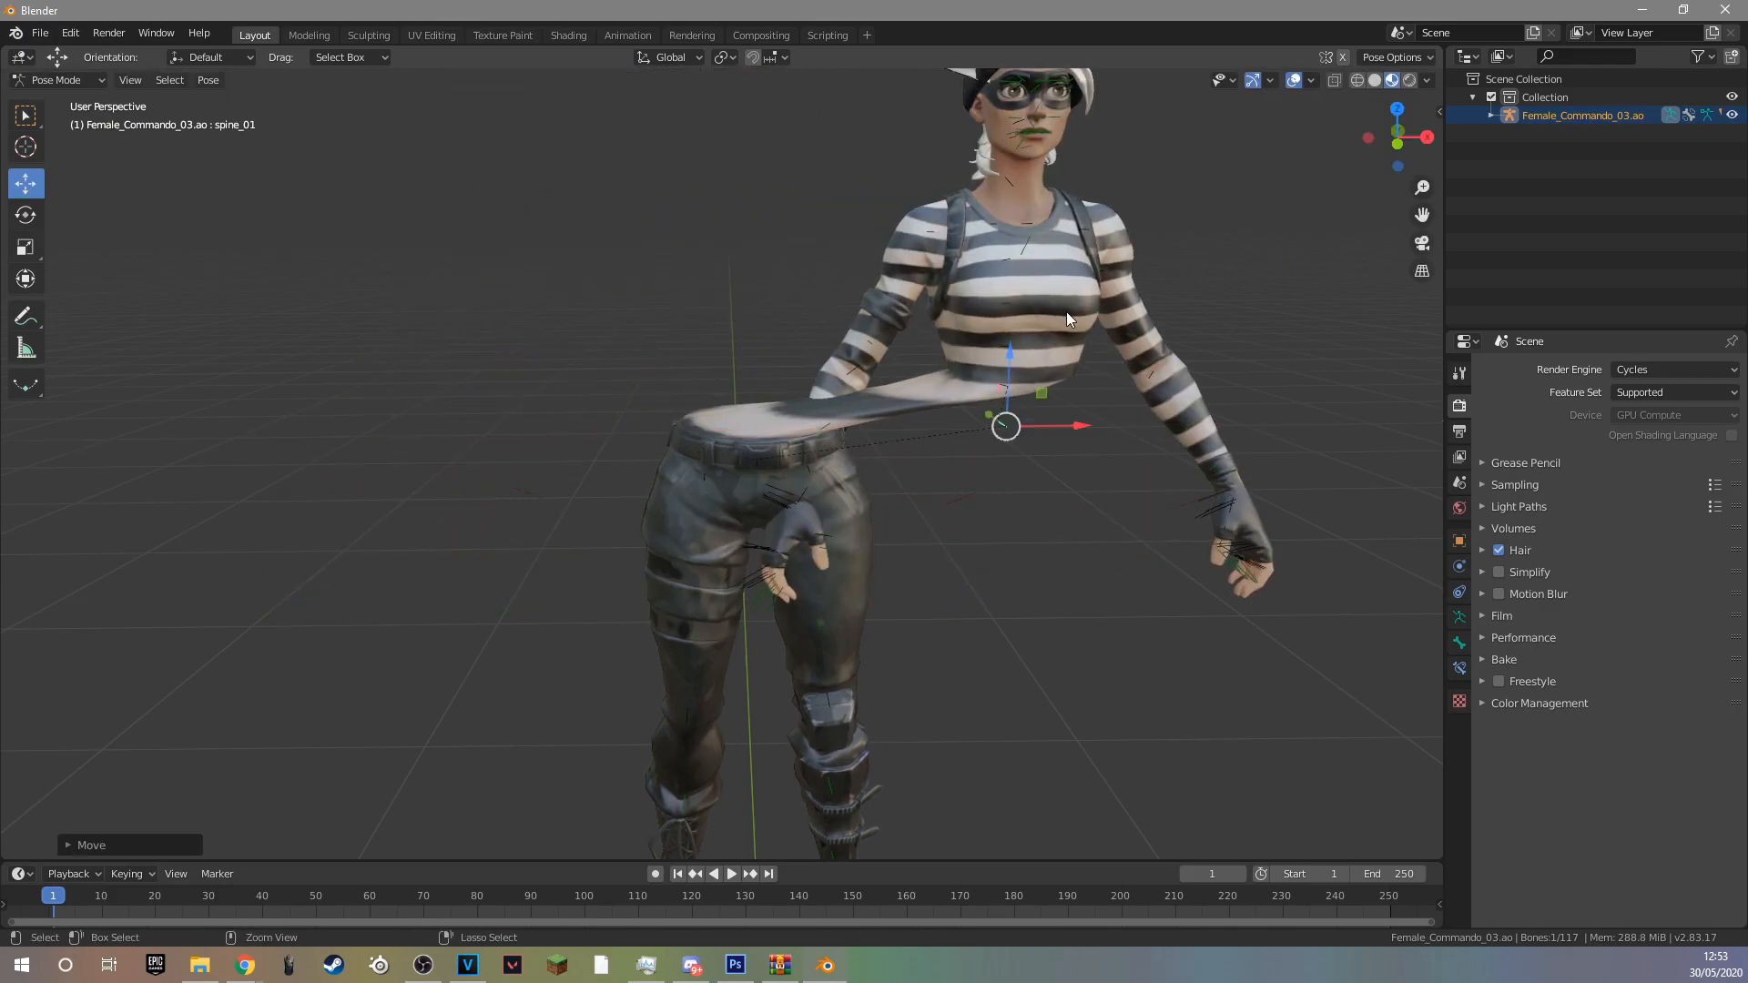
{"action": "key", "text": "ctrl+z"}
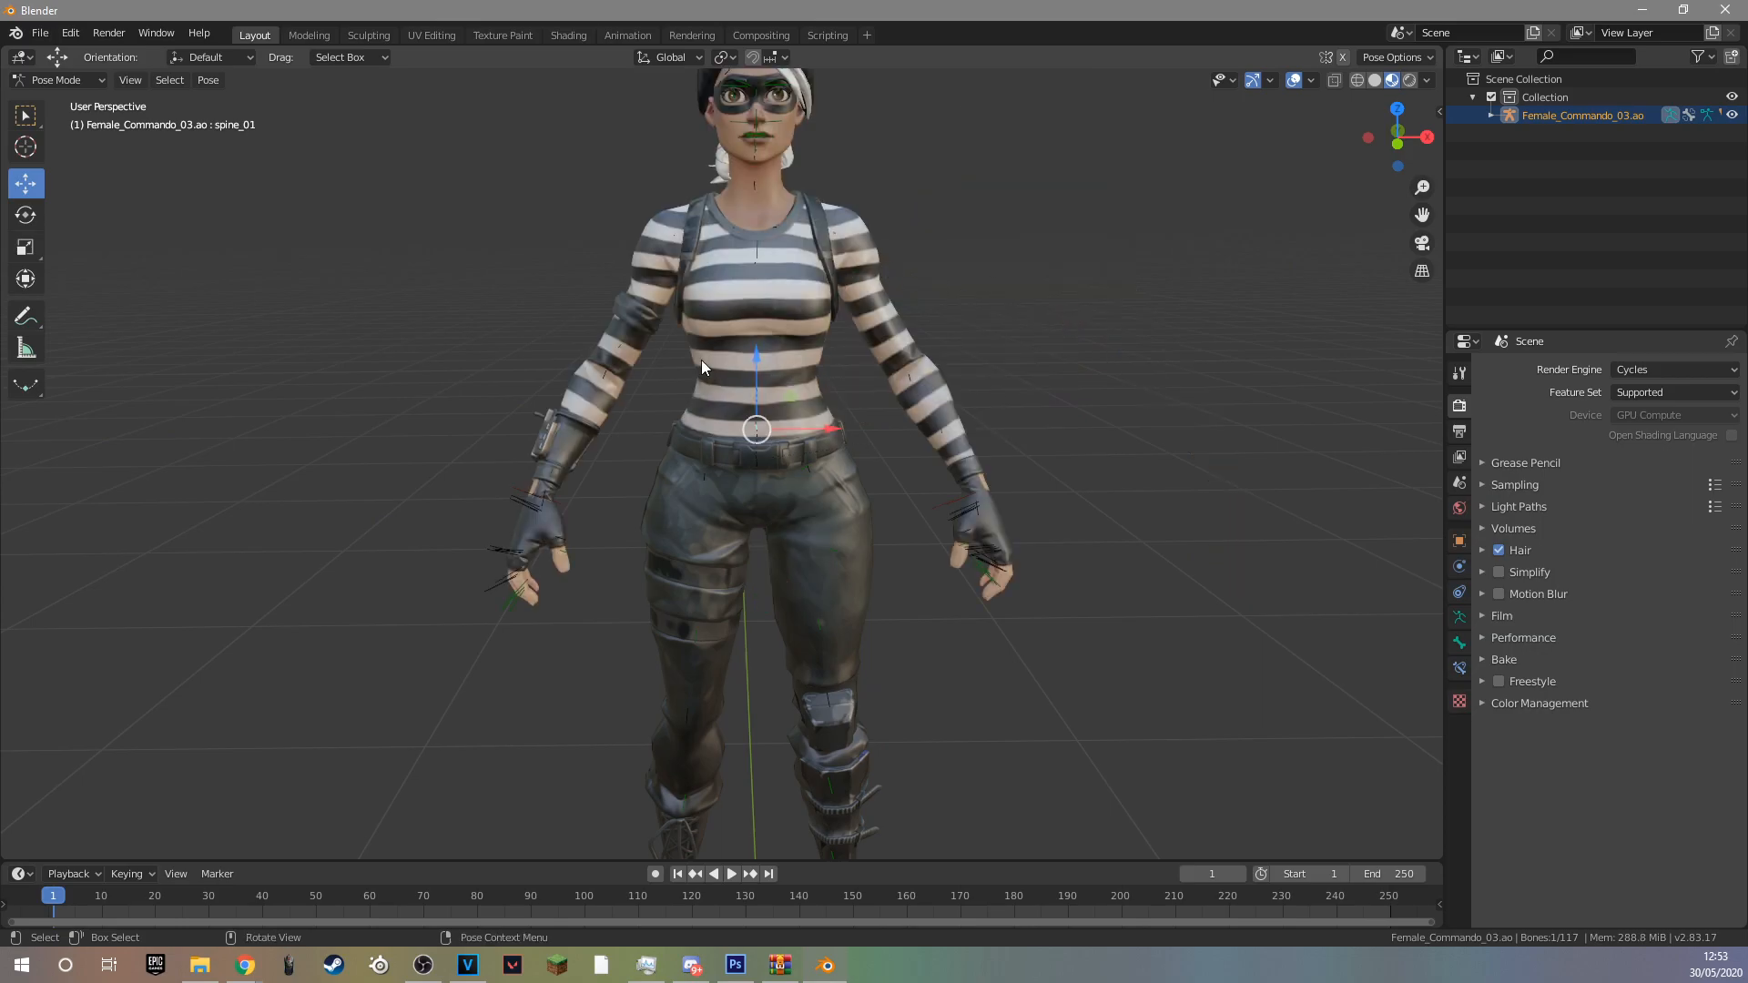
Try turning the torso to face backwards by rotating the spine_01 bone, and undo the rotation.
{"action": "left_click", "coordinate": [819, 488]}
{"action": "scroll", "coordinate": [805, 441], "scroll_direction": "up", "scroll_amount": 5}
{"action": "scroll", "coordinate": [805, 437], "scroll_direction": "down", "scroll_amount": 5}
{"action": "left_click", "coordinate": [759, 433]}
{"action": "left_click", "coordinate": [27, 219]}
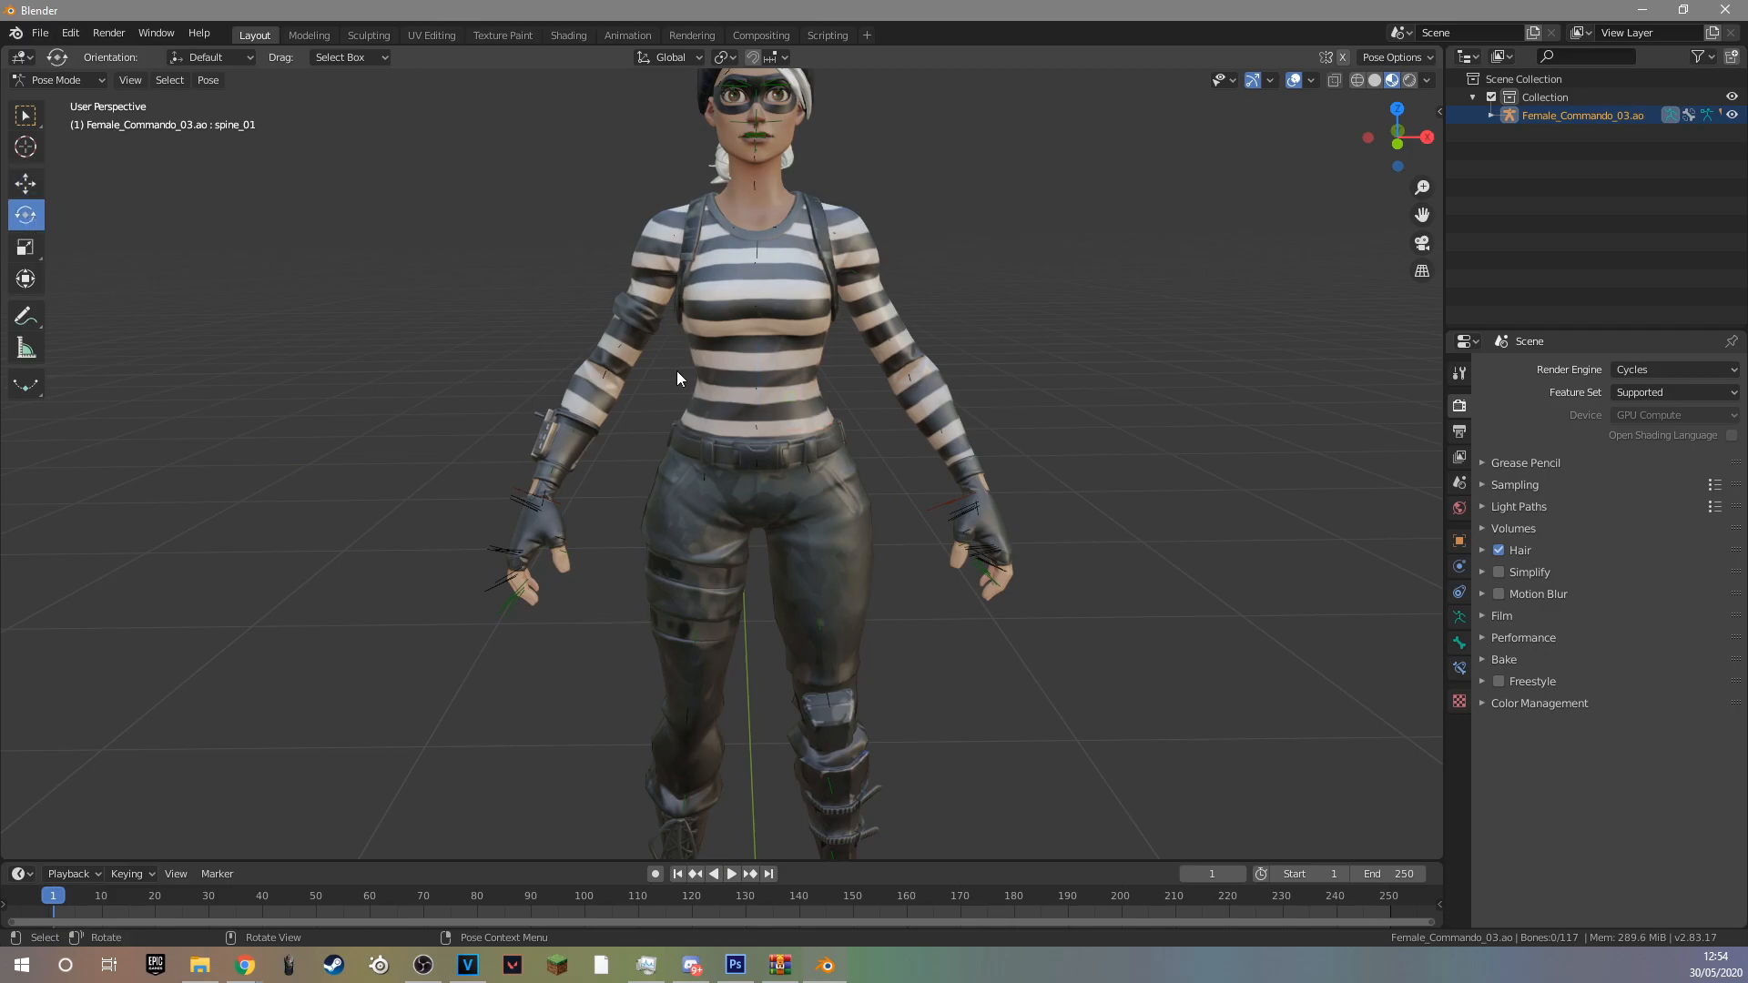
{"action": "left_click", "coordinate": [761, 430]}
{"action": "left_click_drag", "start_coordinate": [761, 430], "coordinate": [624, 423]}
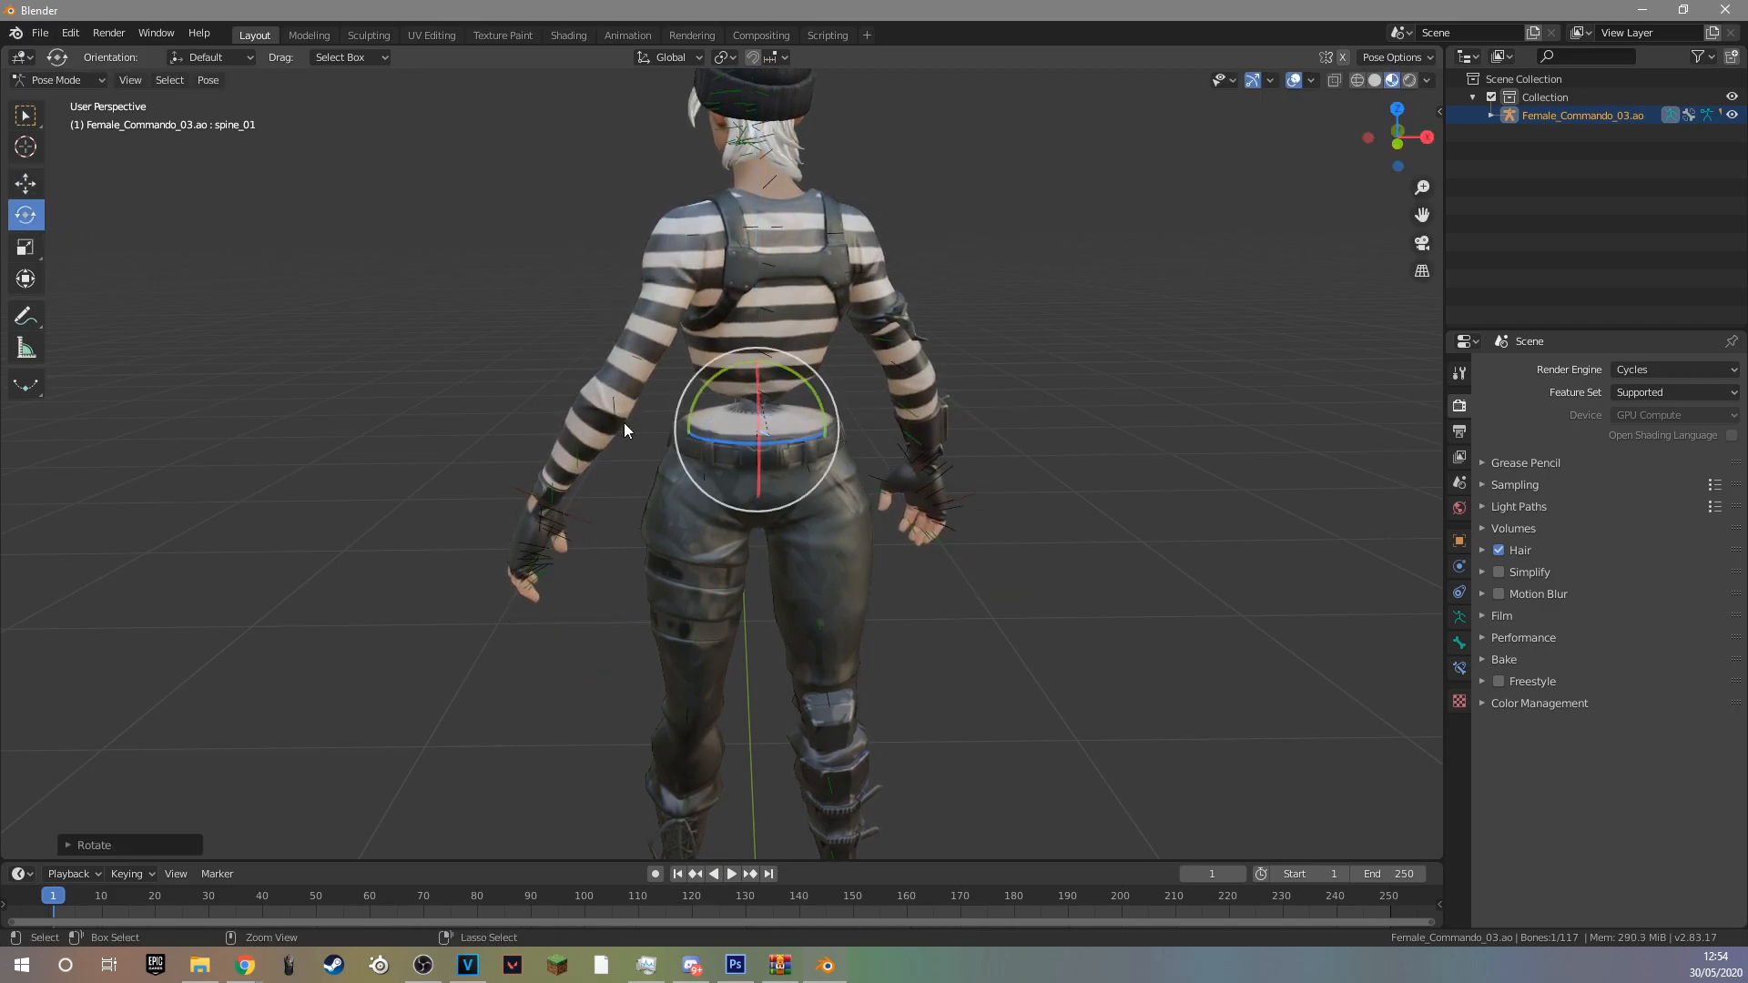
{"action": "key", "text": "ctrl+z"}
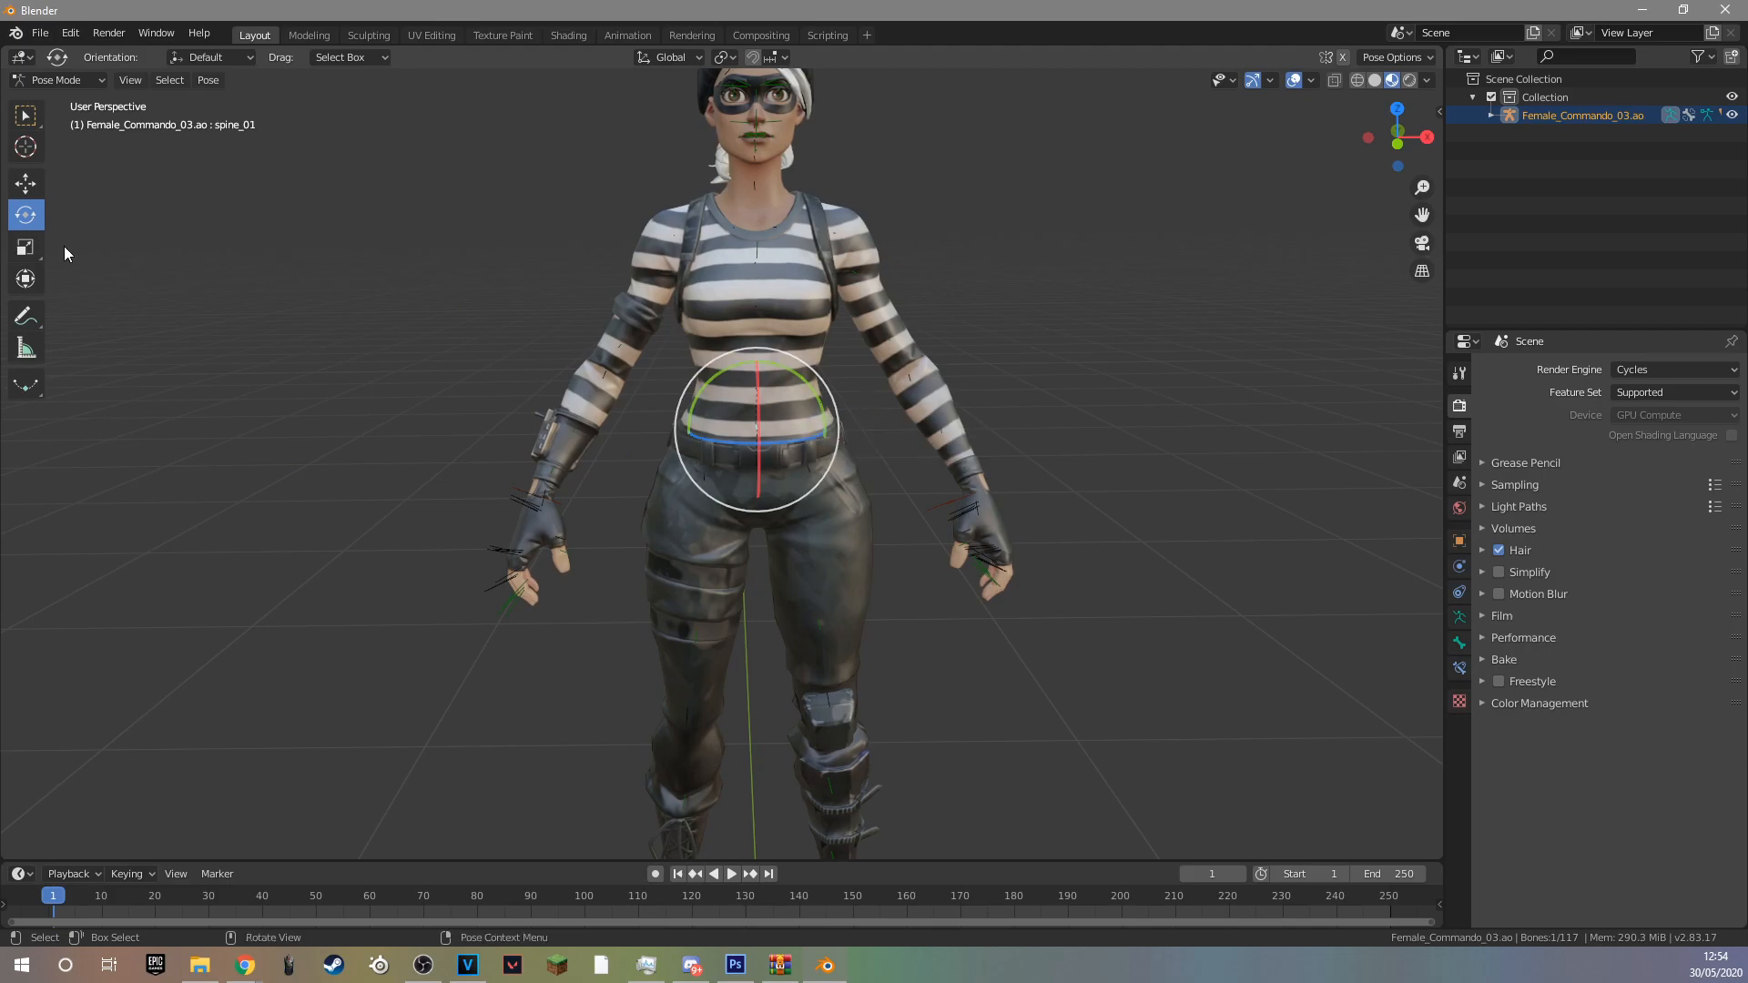
Turn the torso slightly about the vertical axis by rotating the spine_01 bone with the Rotate tool.
{"action": "left_click", "coordinate": [25, 252]}
{"action": "left_click", "coordinate": [35, 191]}
{"action": "left_click", "coordinate": [28, 215]}
{"action": "left_click", "coordinate": [26, 185]}
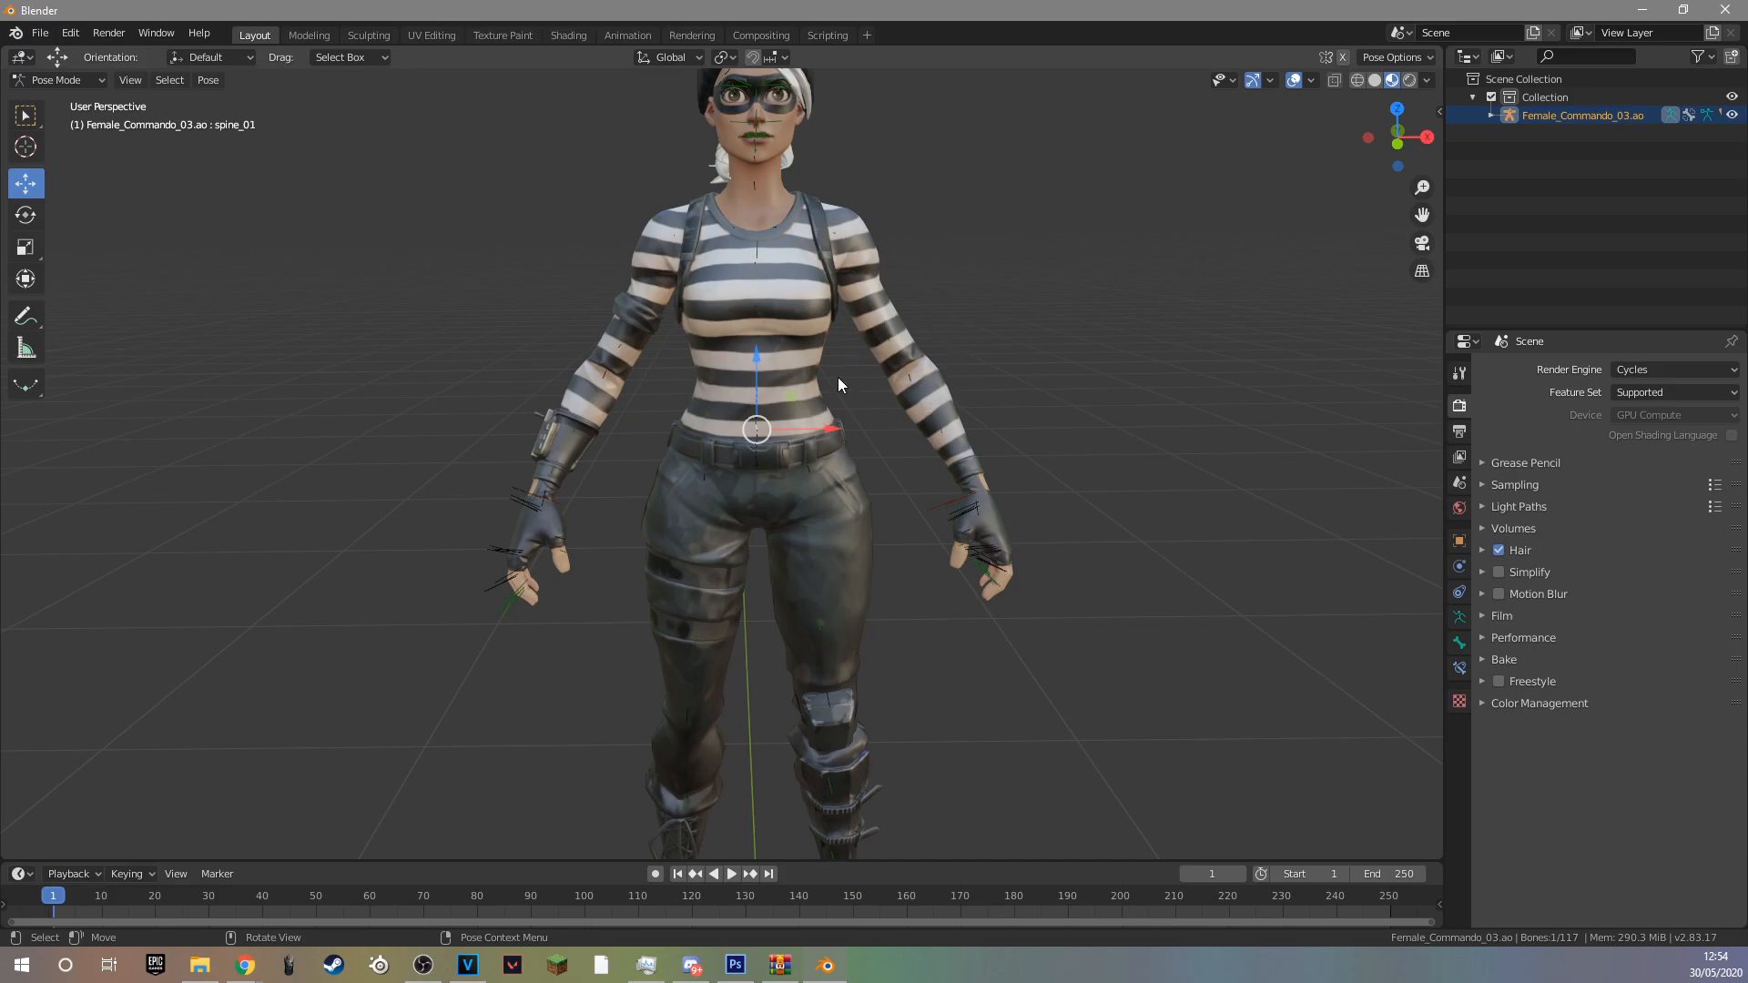
{"action": "left_click", "coordinate": [28, 213]}
{"action": "left_click_drag", "start_coordinate": [785, 438], "coordinate": [818, 424]}
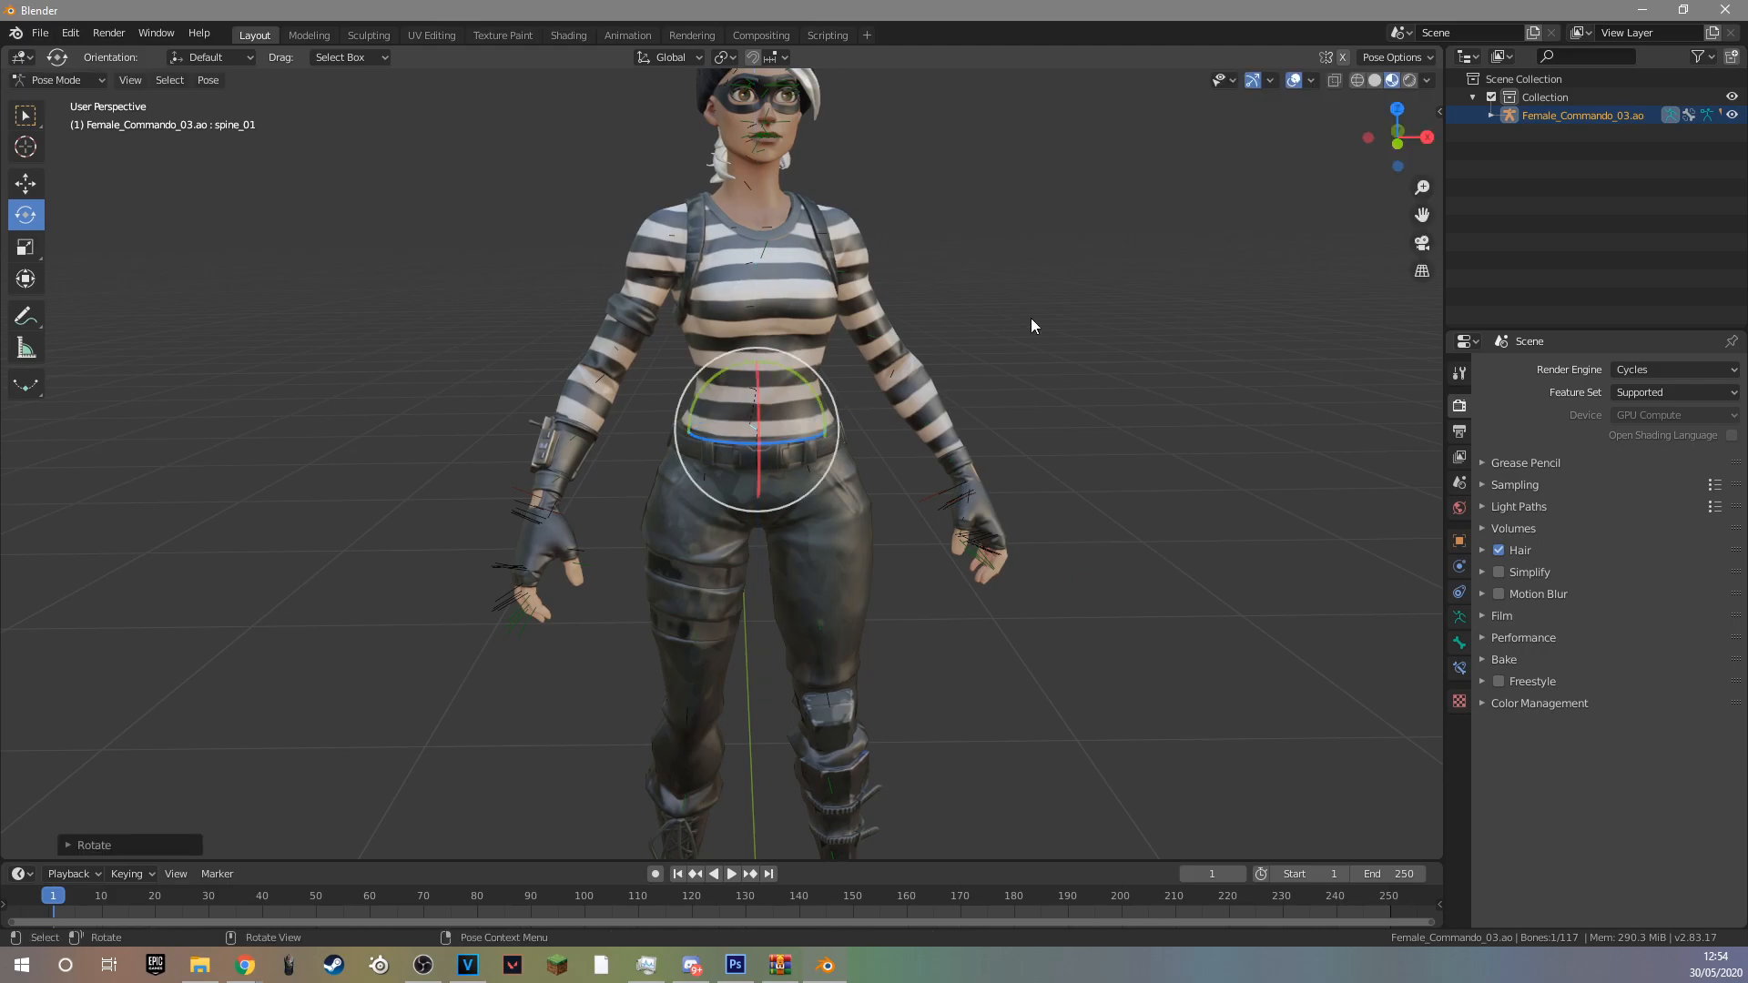
Bring the character's right arm closer to the body by rotating its upper arm and forearm bones.
{"action": "middle_click_drag", "start_coordinate": [1030, 318], "coordinate": [1002, 657], "text": "shift"}
{"action": "middle_click_drag", "start_coordinate": [913, 377], "coordinate": [948, 450], "text": "shift"}
{"action": "left_click_drag", "start_coordinate": [1422, 215], "coordinate": [1388, 662]}
{"action": "scroll", "coordinate": [996, 289], "scroll_direction": "down", "scroll_amount": 6}
{"action": "scroll", "coordinate": [1047, 277], "scroll_direction": "up", "scroll_amount": 3}
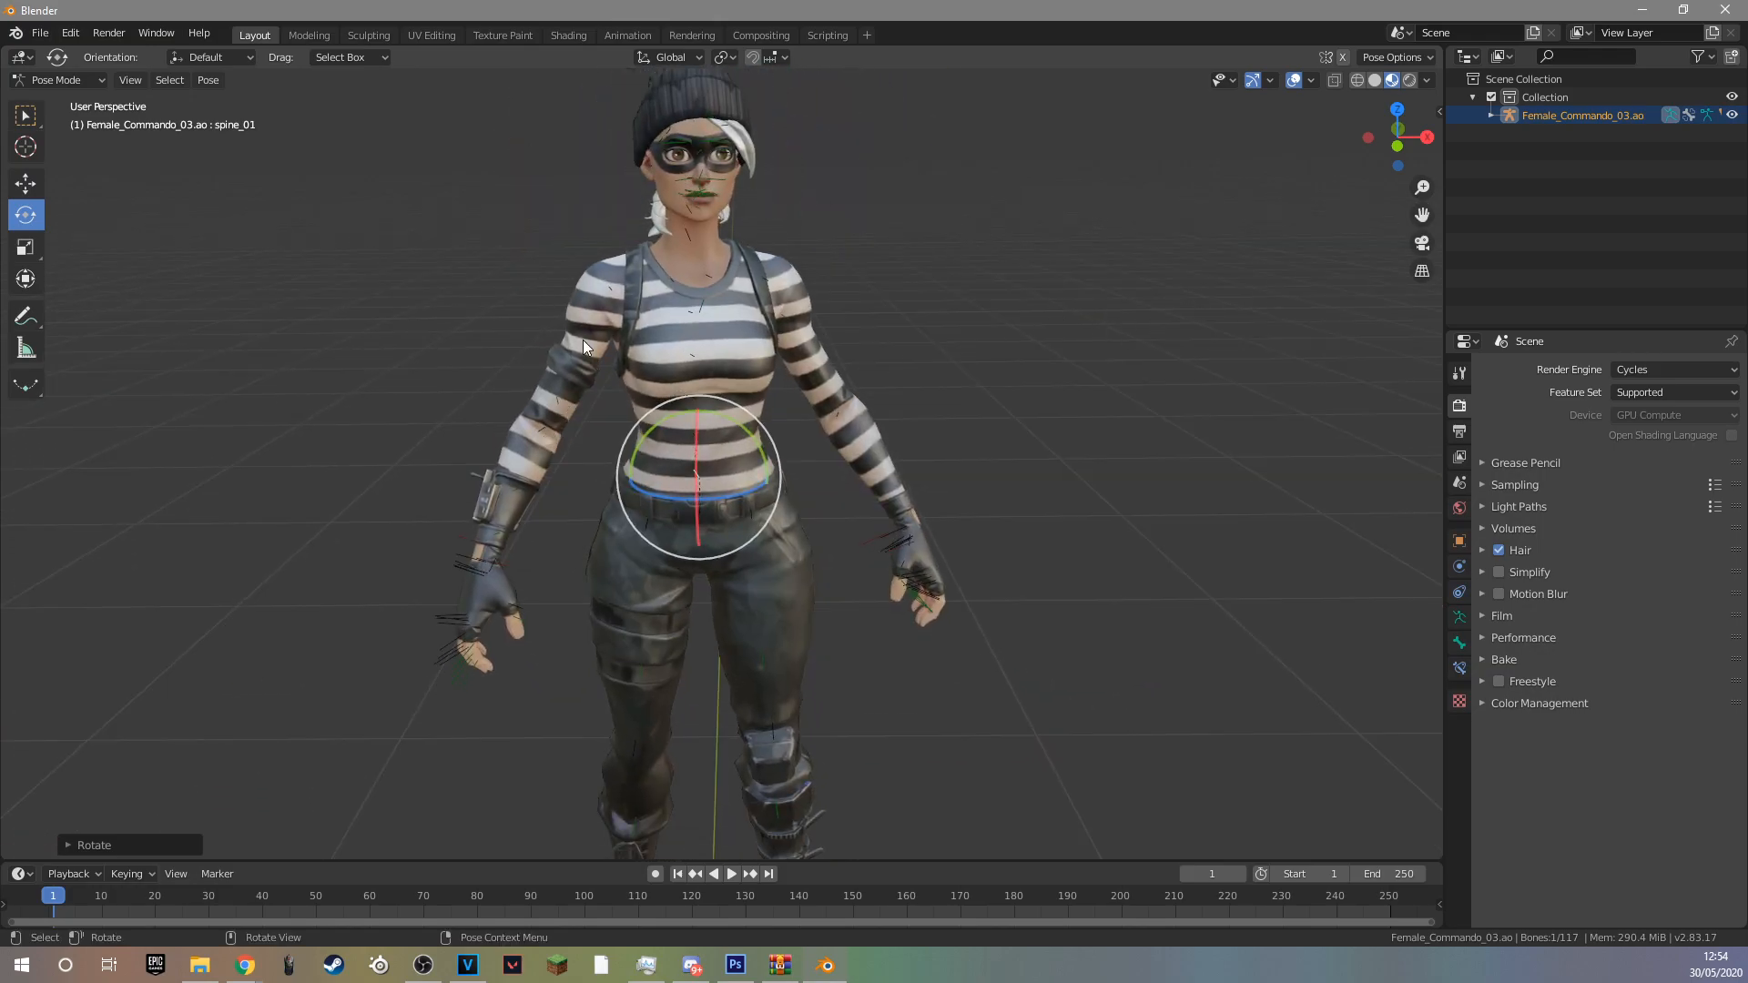
{"action": "left_click", "coordinate": [610, 286]}
{"action": "left_click_drag", "start_coordinate": [641, 353], "coordinate": [646, 361]}
{"action": "left_click", "coordinate": [556, 442]}
{"action": "left_click_drag", "start_coordinate": [542, 472], "coordinate": [544, 475]}
Bend the left elbow and raise the forearm with a trackball rotation of the lowerarm_l bone.
{"action": "left_click", "coordinate": [835, 422]}
{"action": "left_click", "coordinate": [840, 416]}
{"action": "key", "text": "r"}
{"action": "key", "text": "r"}
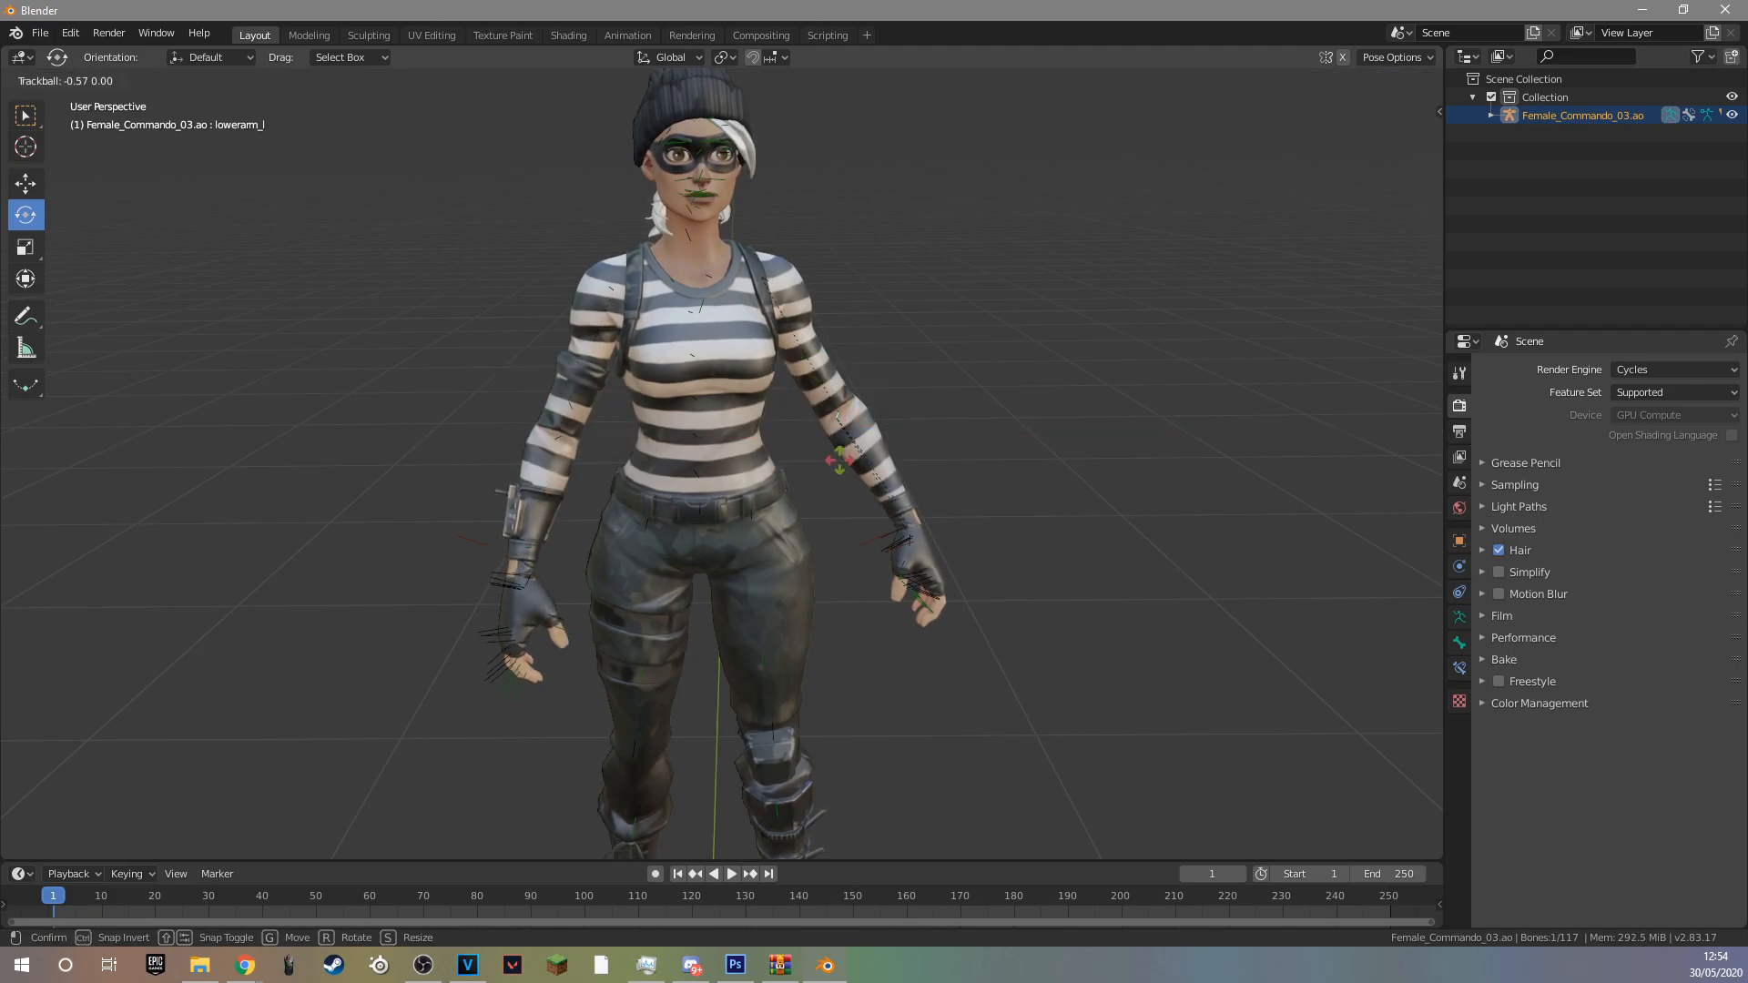
{"action": "left_click", "coordinate": [814, 326]}
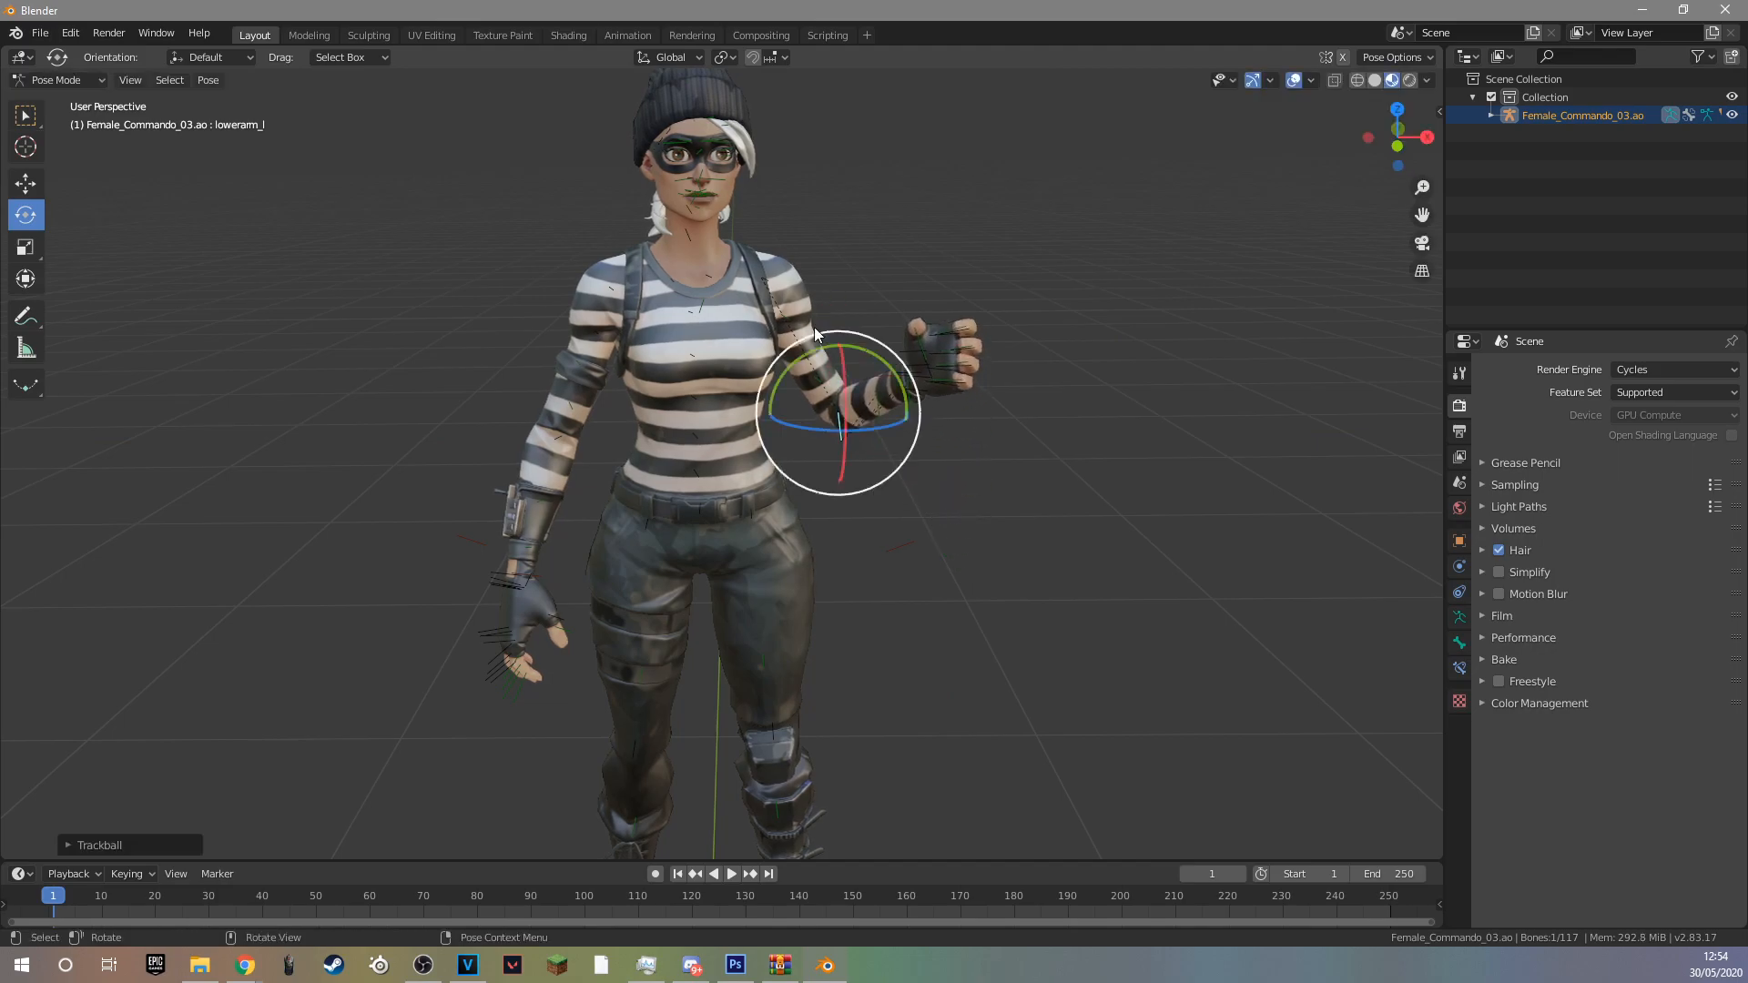
Rotate the upperarm_l bone so the bent left forearm points upward beside the shoulder.
{"action": "left_click", "coordinate": [779, 282]}
{"action": "middle_click_drag", "start_coordinate": [908, 321], "coordinate": [953, 302]}
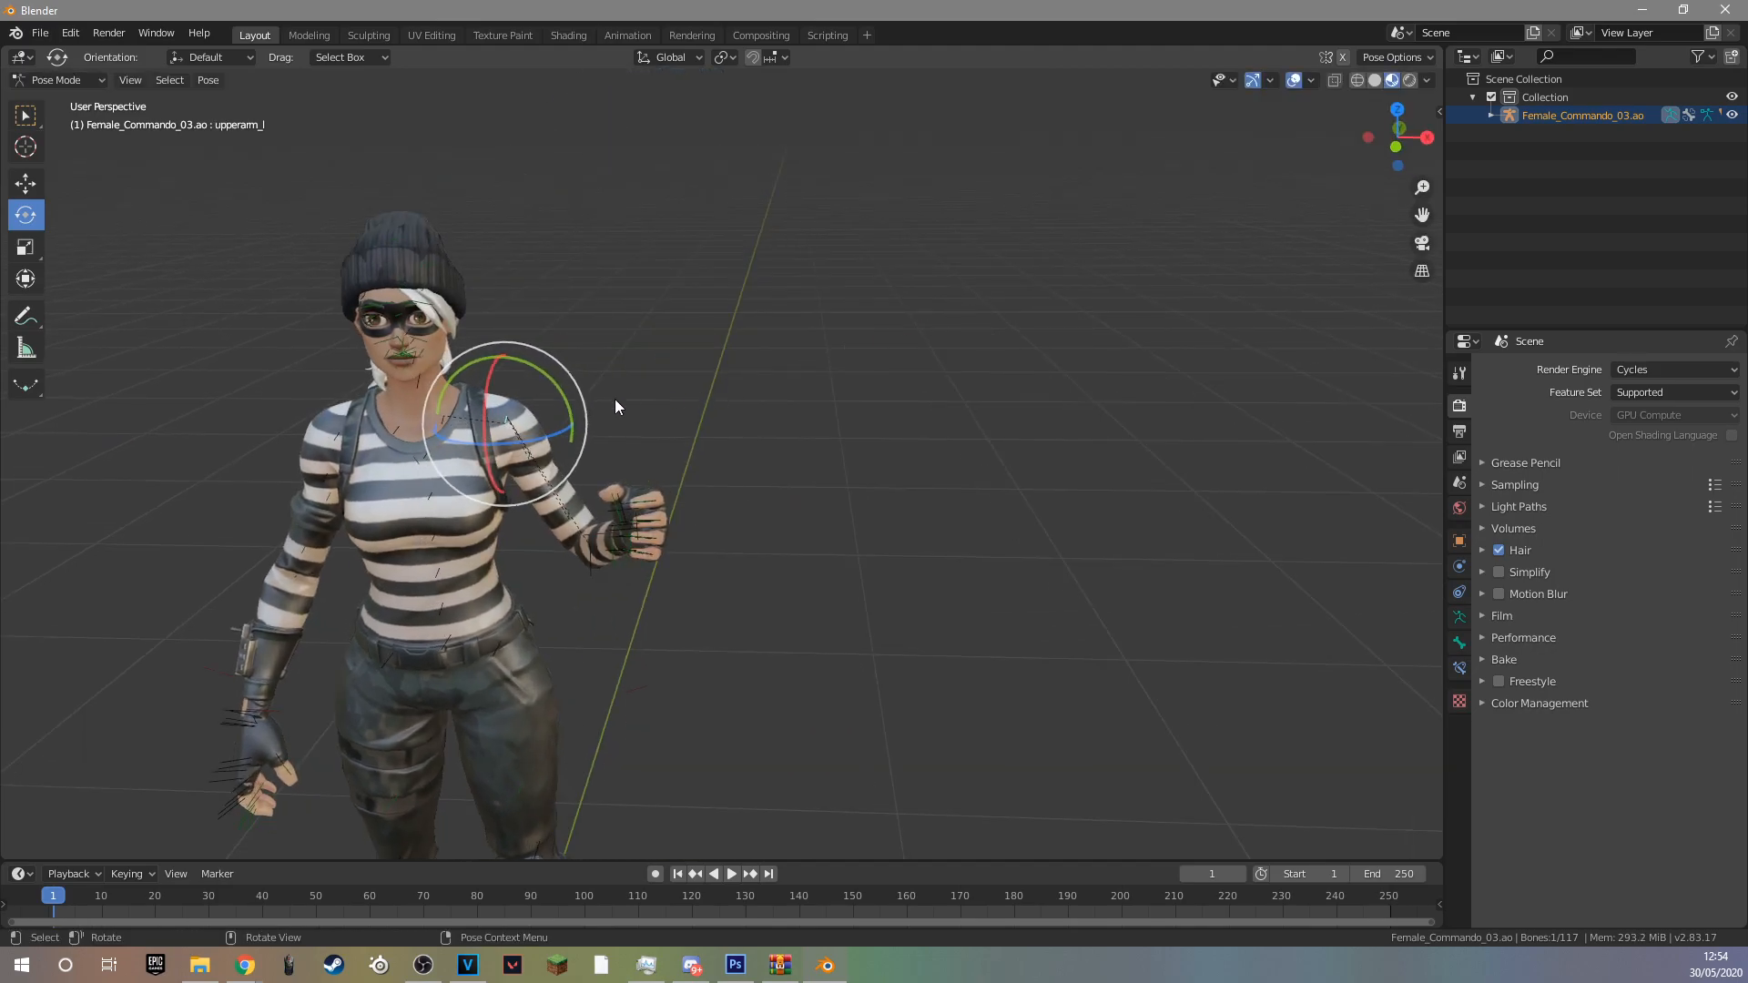
{"action": "mouse_move", "coordinate": [566, 472]}
{"action": "left_mouse_down"}
{"action": "mouse_move", "coordinate": [489, 445]}
{"action": "mouse_move", "coordinate": [496, 428]}
{"action": "mouse_move", "coordinate": [575, 485]}
{"action": "left_mouse_up"}
{"action": "scroll", "coordinate": [637, 539], "scroll_direction": "down", "scroll_amount": 5}
{"action": "scroll", "coordinate": [637, 539], "scroll_direction": "up", "scroll_amount": 5}
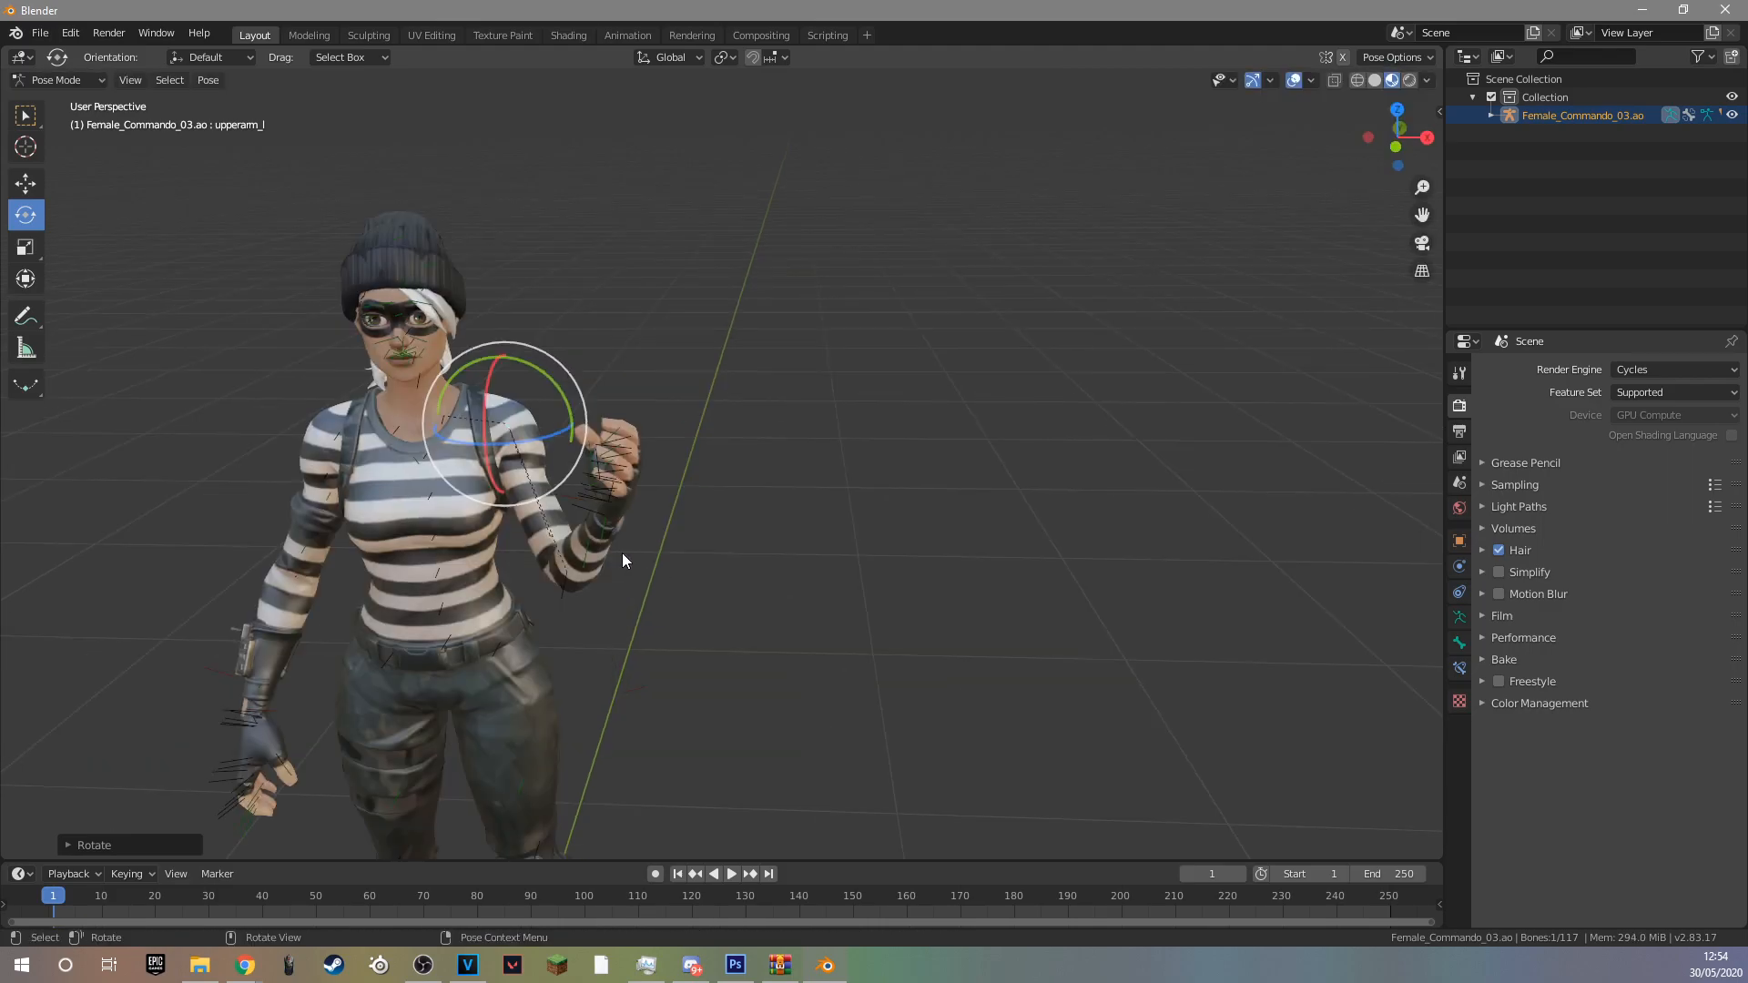
Adjust the raised left forearm by trackball-rotating the lowerarm_l bone.
{"action": "left_click", "coordinate": [564, 579]}
{"action": "left_click_drag", "start_coordinate": [586, 599], "coordinate": [550, 561]}
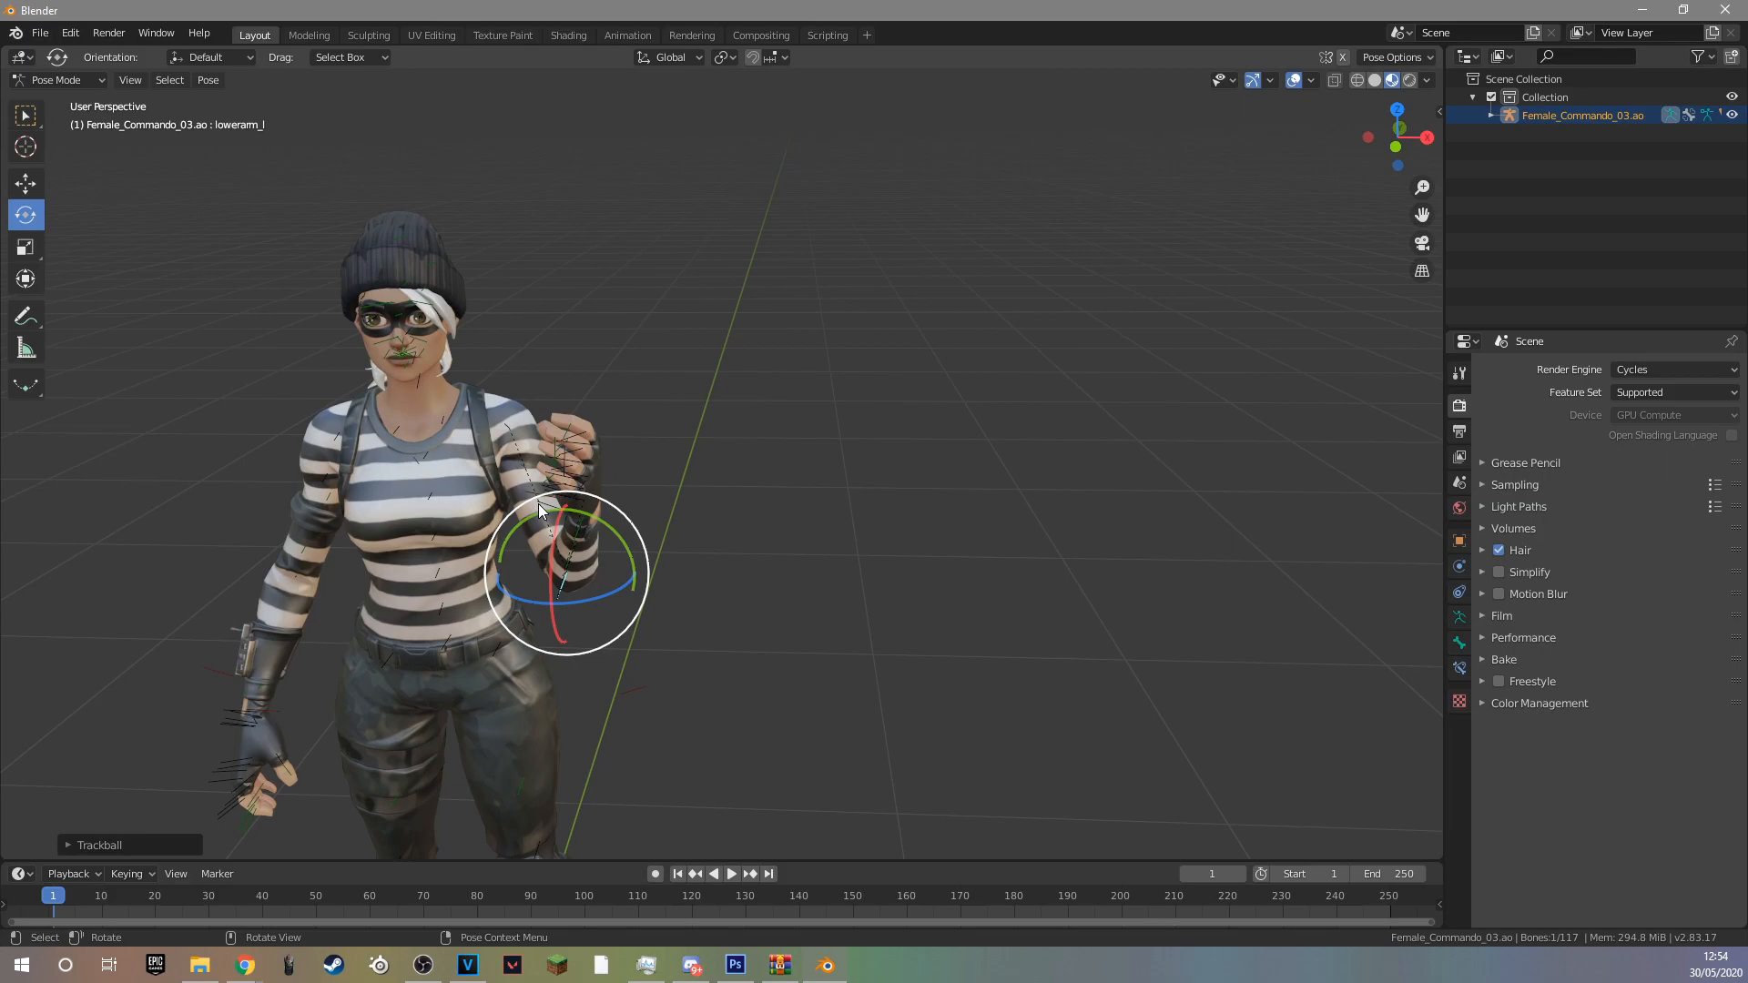
{"action": "left_click_drag", "start_coordinate": [550, 565], "coordinate": [538, 554]}
Turn the head toward the raised left hand by rotating the neck_01 bone, and deselect the bone.
{"action": "left_click", "coordinate": [419, 388]}
{"action": "left_click_drag", "start_coordinate": [441, 404], "coordinate": [466, 391]}
{"action": "left_click", "coordinate": [642, 422]}
{"action": "scroll", "coordinate": [627, 429], "scroll_direction": "down", "scroll_amount": 3}
{"action": "scroll", "coordinate": [659, 428], "scroll_direction": "up", "scroll_amount": 3}
{"action": "left_click_drag", "start_coordinate": [1422, 215], "coordinate": [1350, 262]}
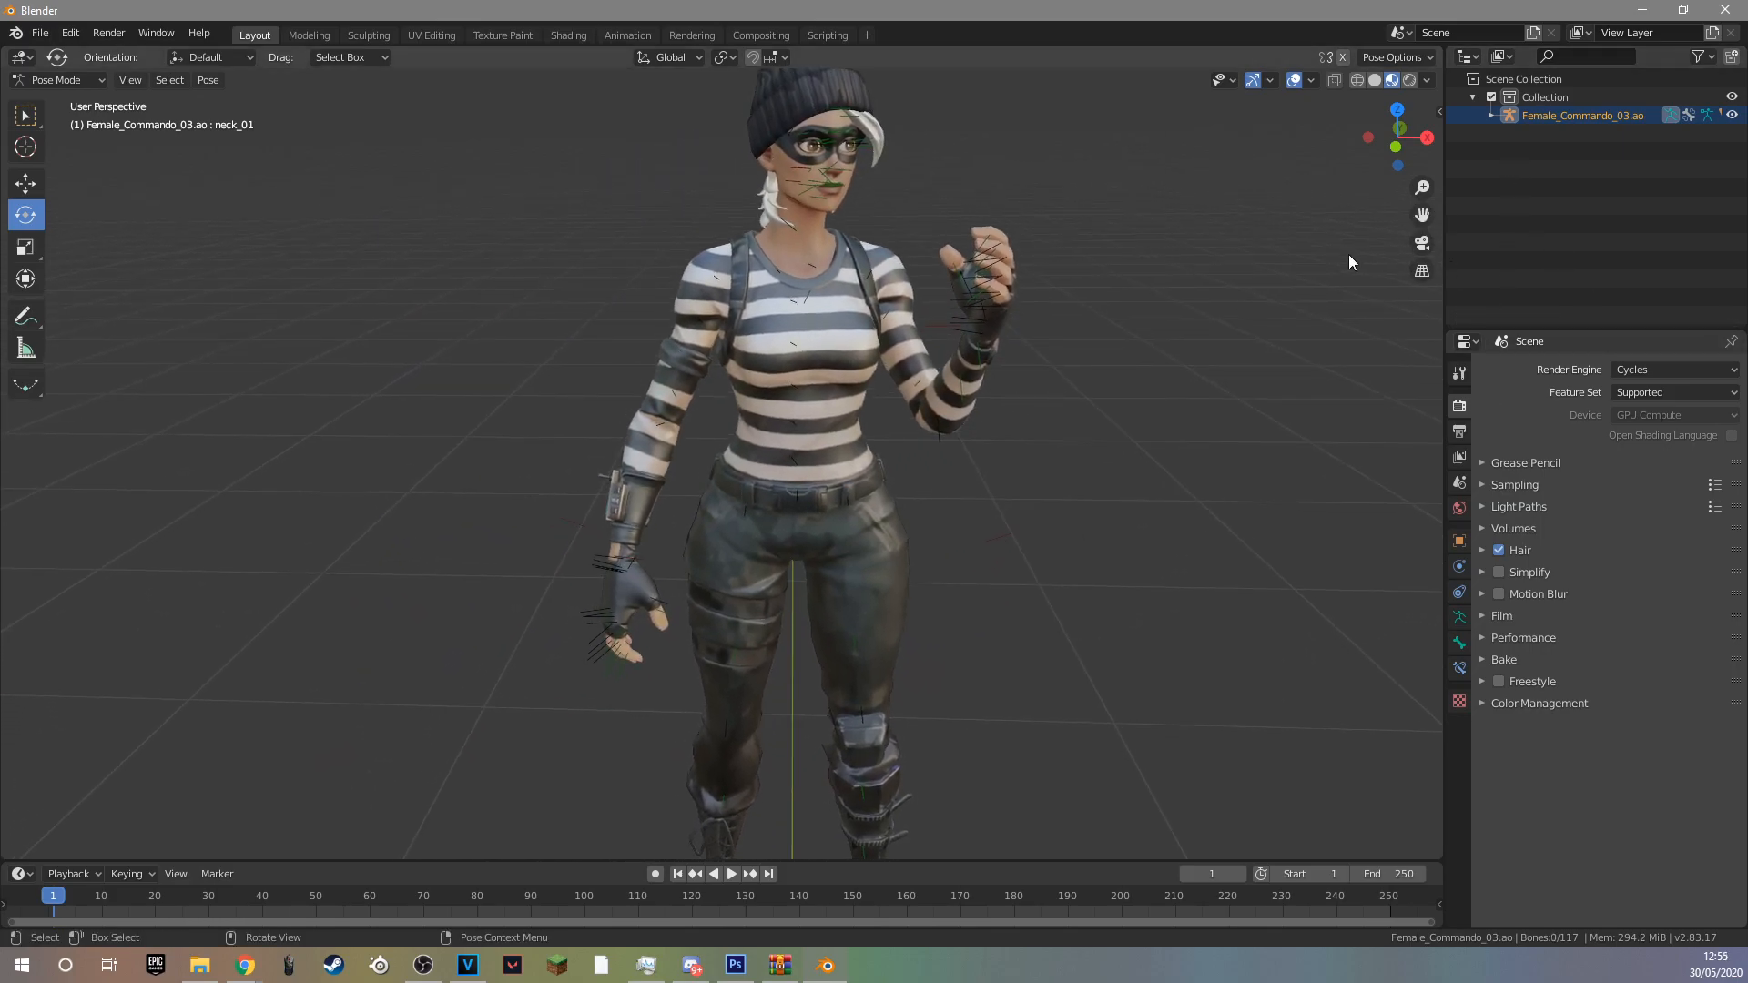
Twist the left forearm slightly by rotating the lowerarm_twist_01_l bone, and deselect it.
{"action": "left_click", "coordinate": [978, 362]}
{"action": "left_click_drag", "start_coordinate": [1009, 401], "coordinate": [1025, 406]}
{"action": "left_click", "coordinate": [1052, 369]}
Start appending from another file and open Deagle.blend in the Documents\BLENDER folder.
{"action": "left_click", "coordinate": [40, 33]}
{"action": "left_click", "coordinate": [122, 231]}
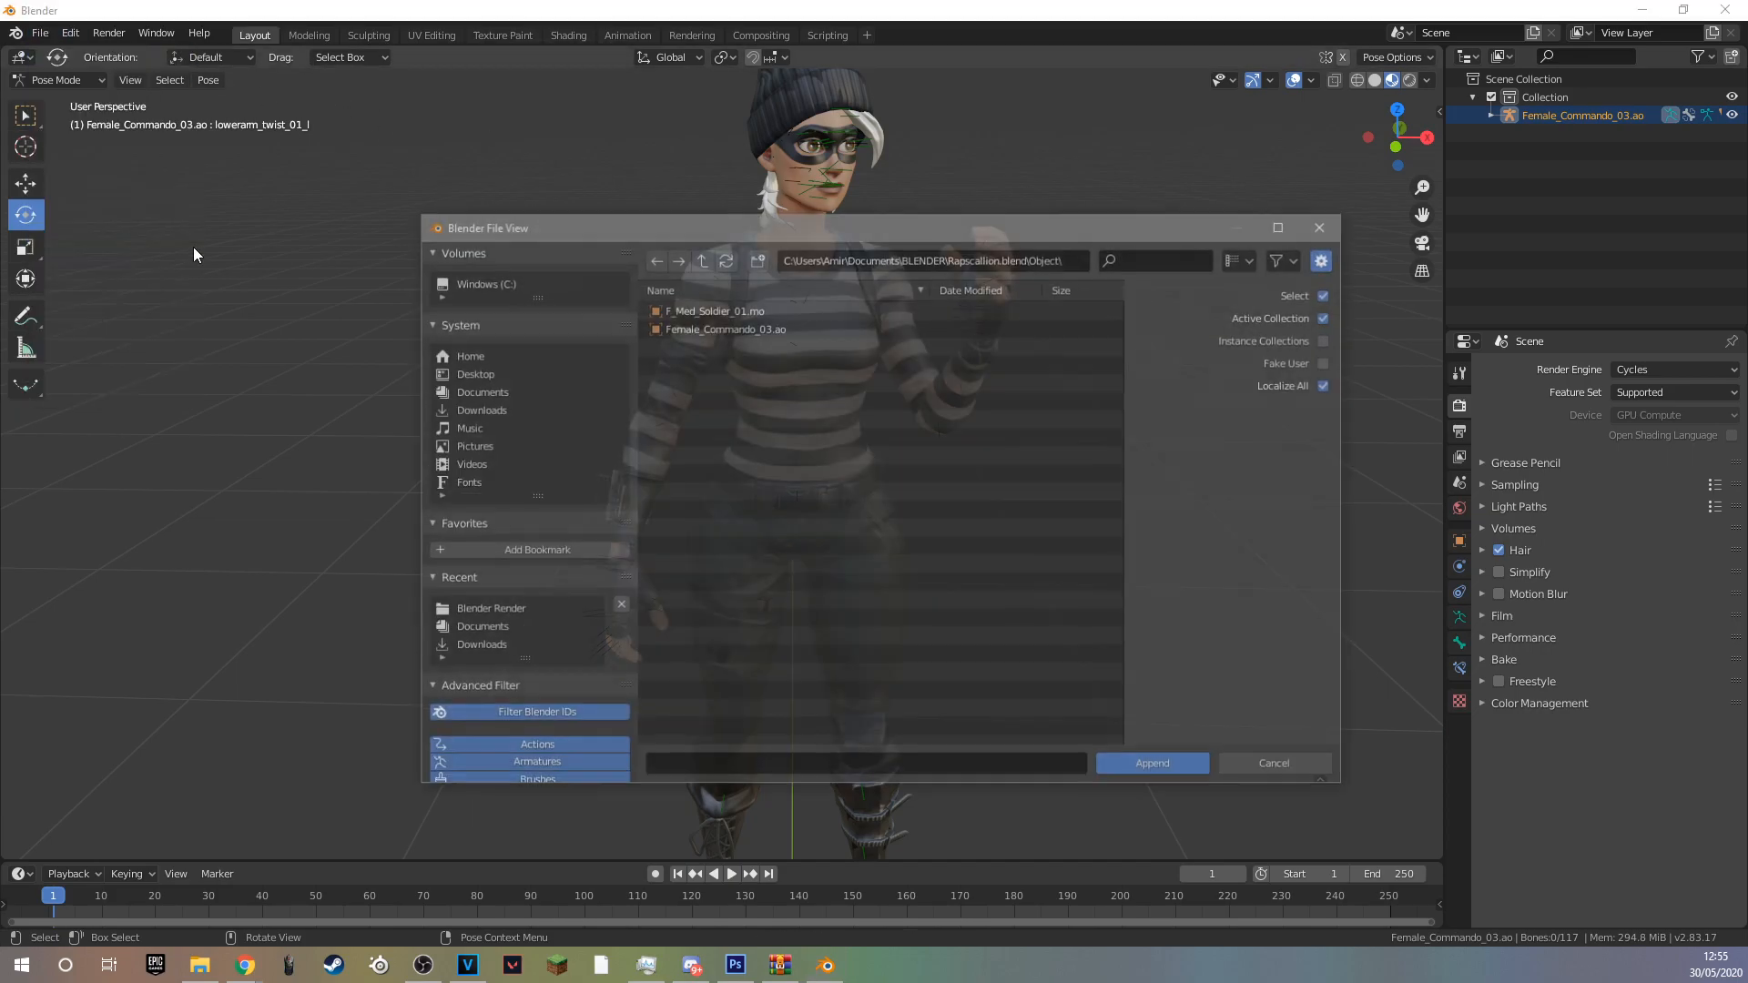
{"action": "left_click", "coordinate": [495, 395]}
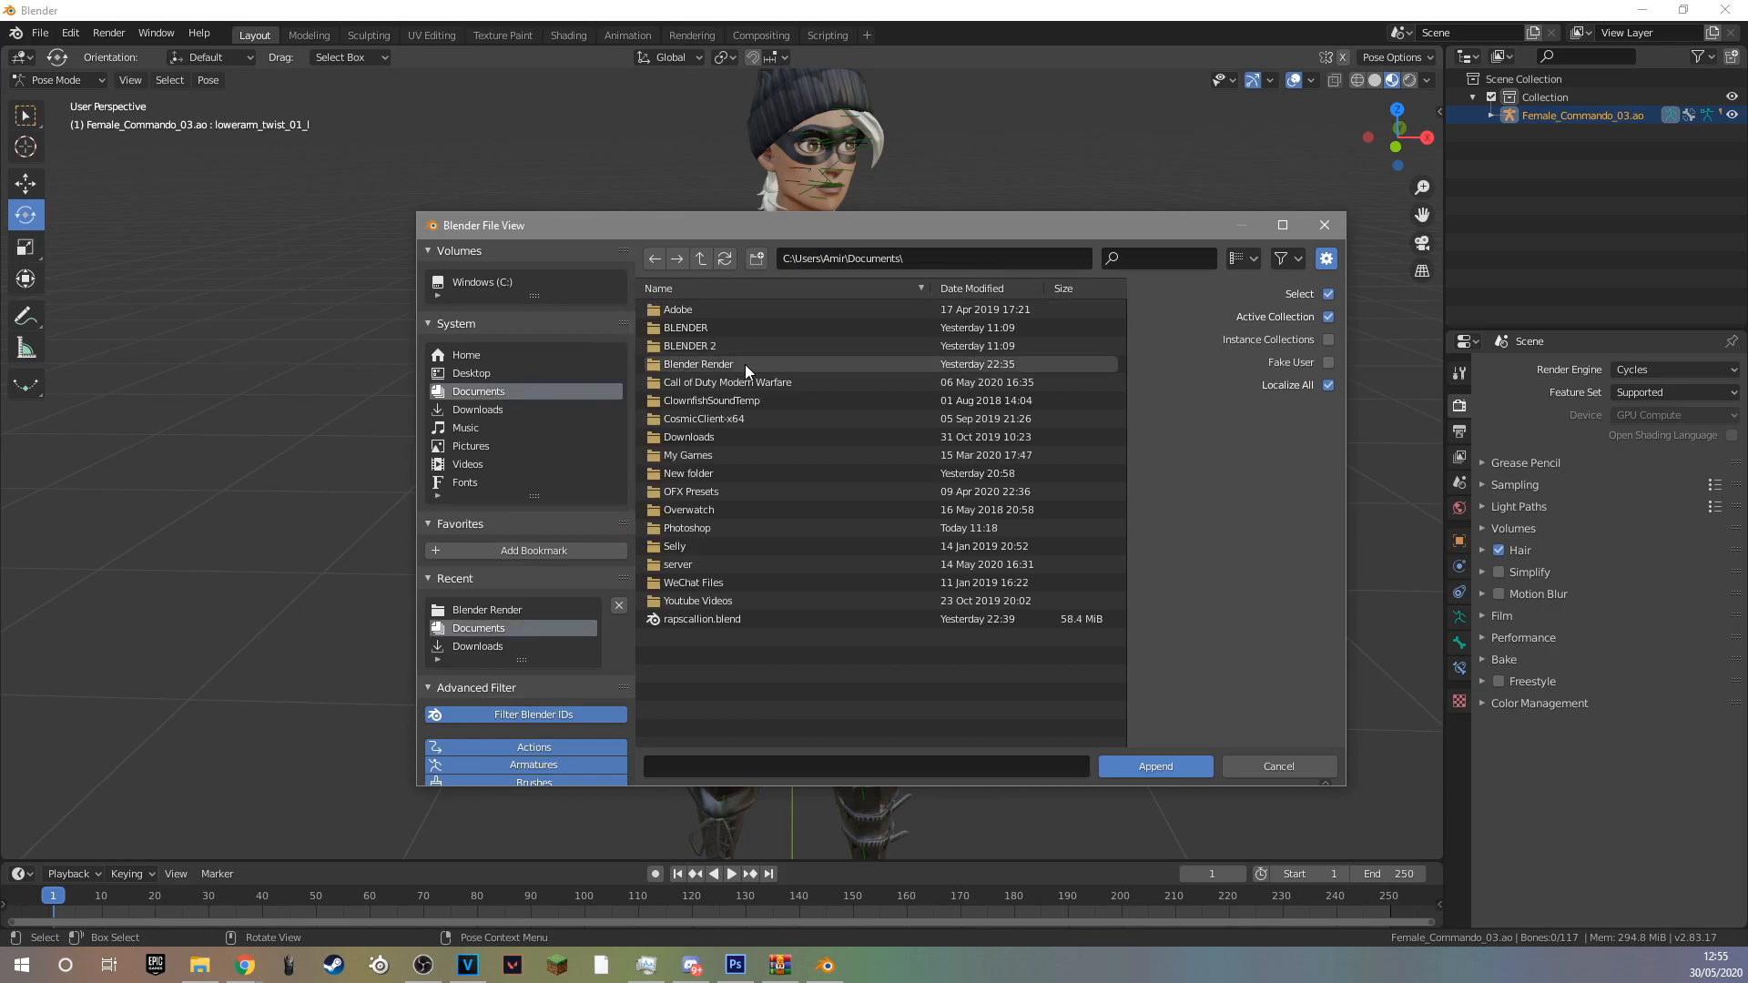
{"action": "double_click", "coordinate": [745, 364]}
{"action": "scroll", "coordinate": [765, 446], "scroll_direction": "down", "scroll_amount": 10}
{"action": "scroll", "coordinate": [771, 448], "scroll_direction": "up", "scroll_amount": 10}
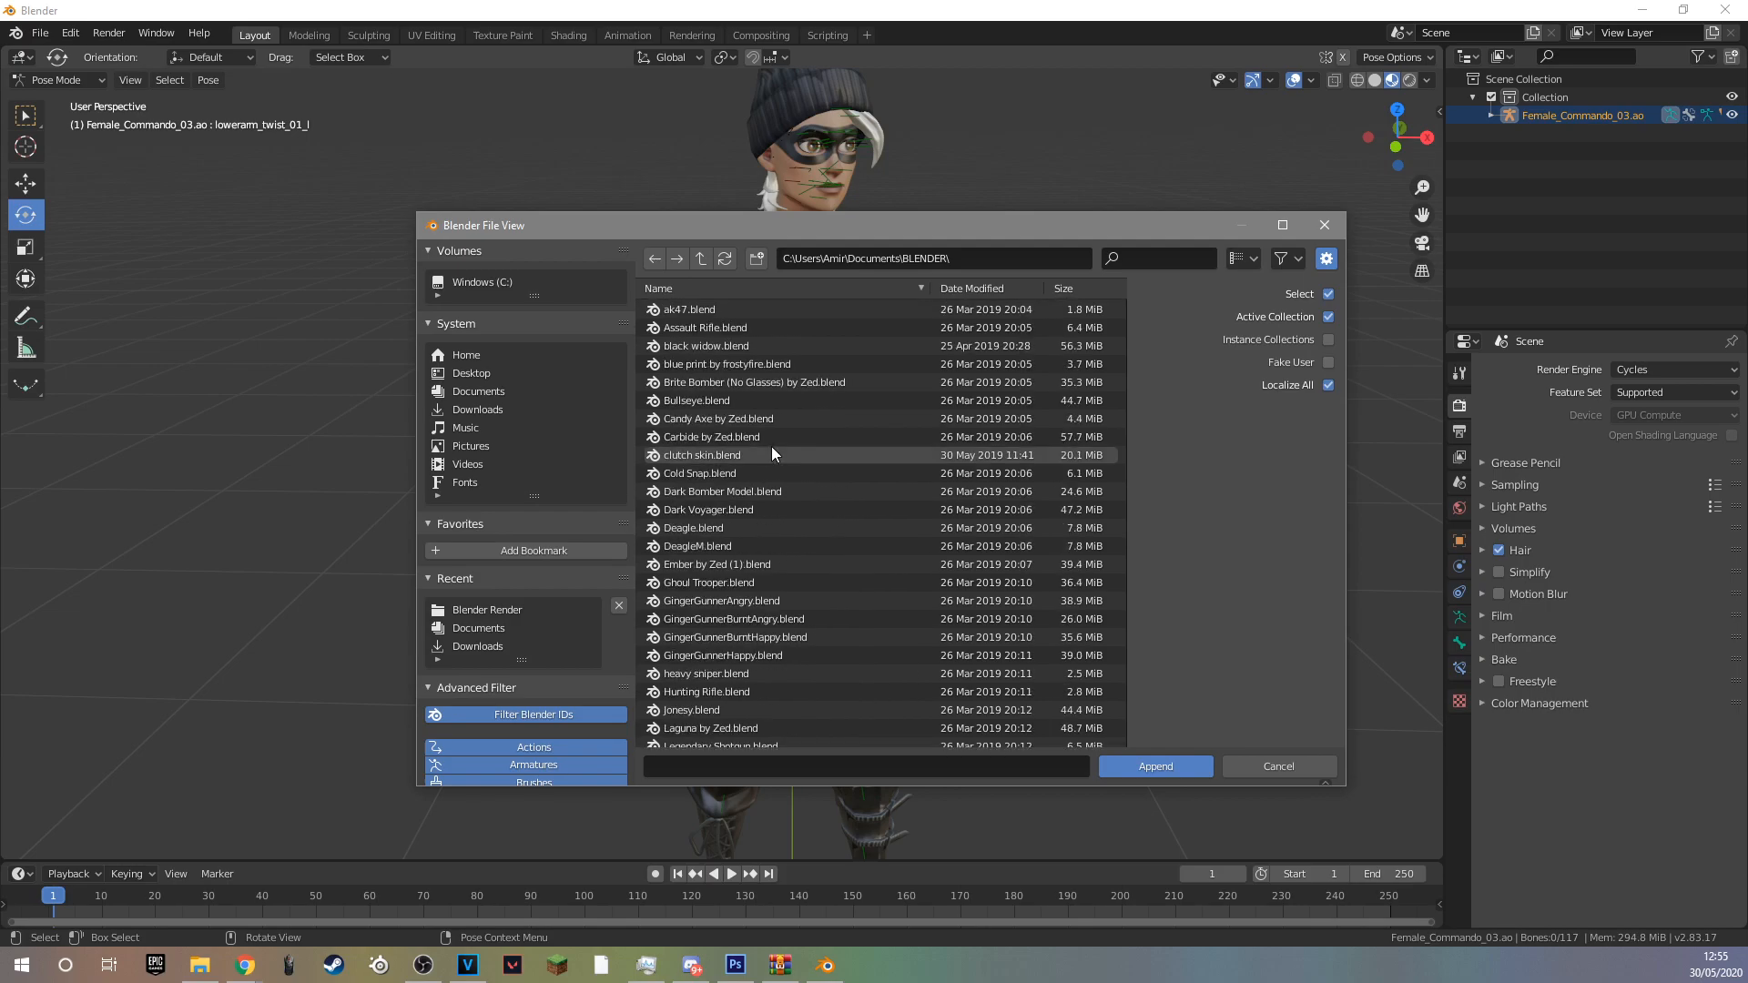
{"action": "left_click", "coordinate": [847, 528]}
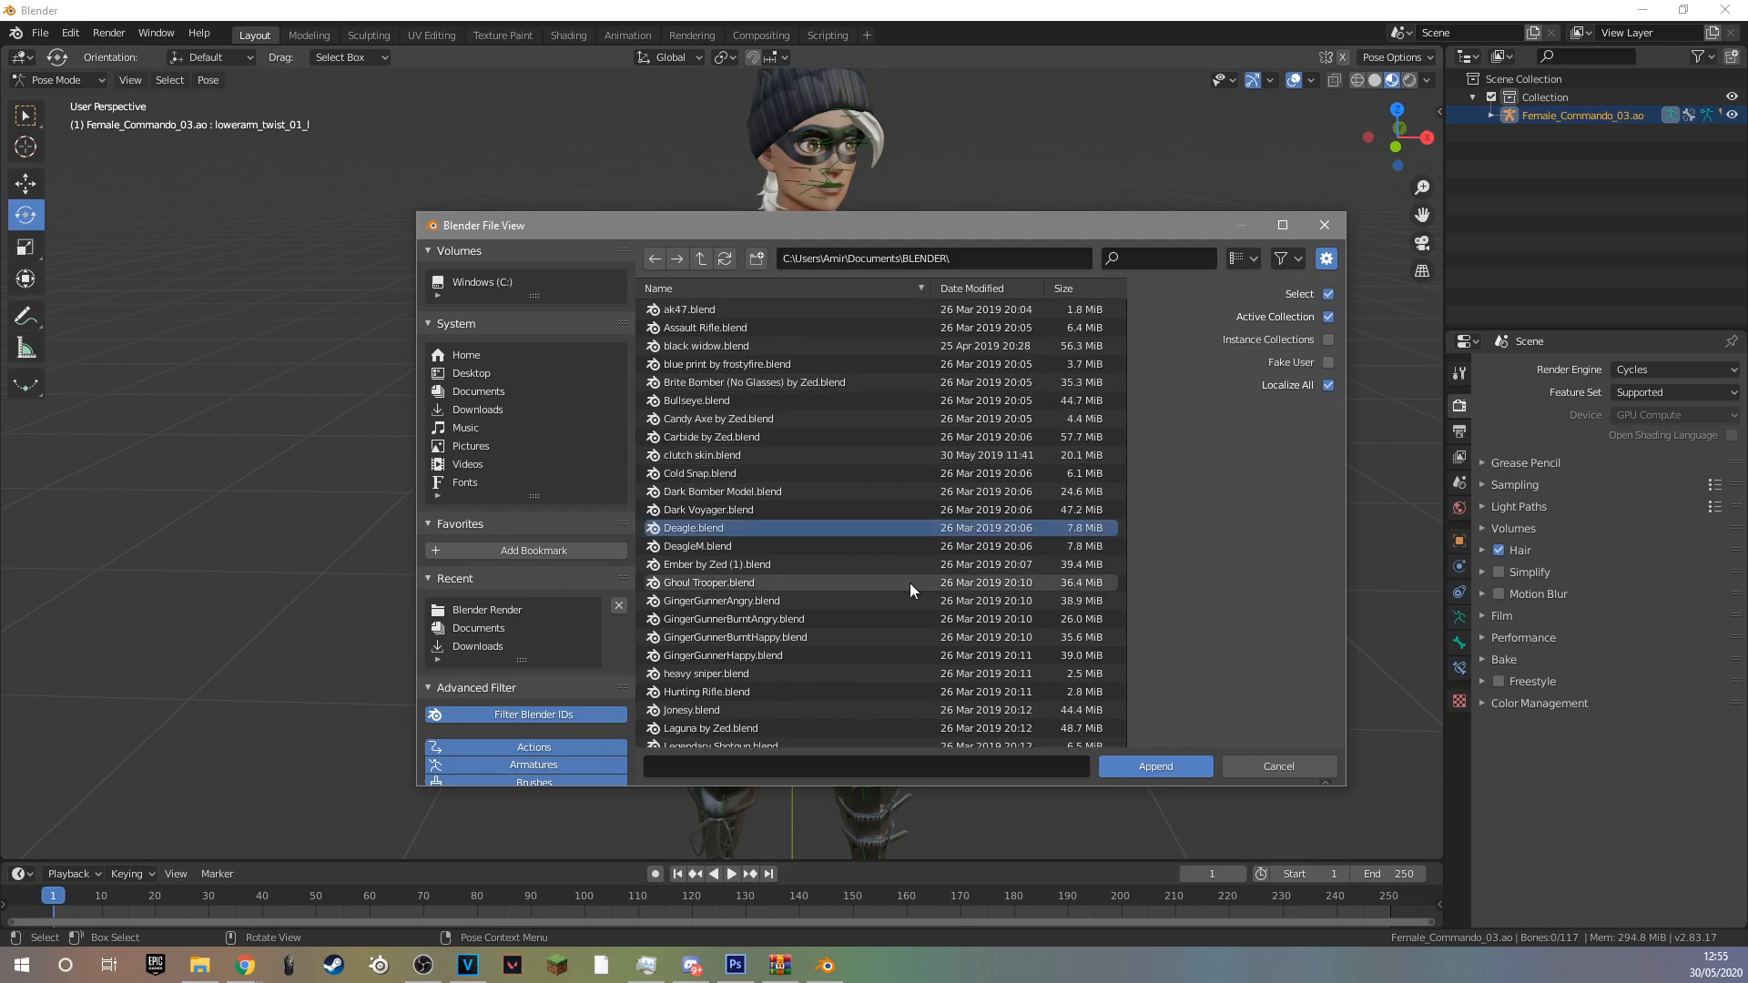
{"action": "left_click", "coordinate": [1156, 766]}
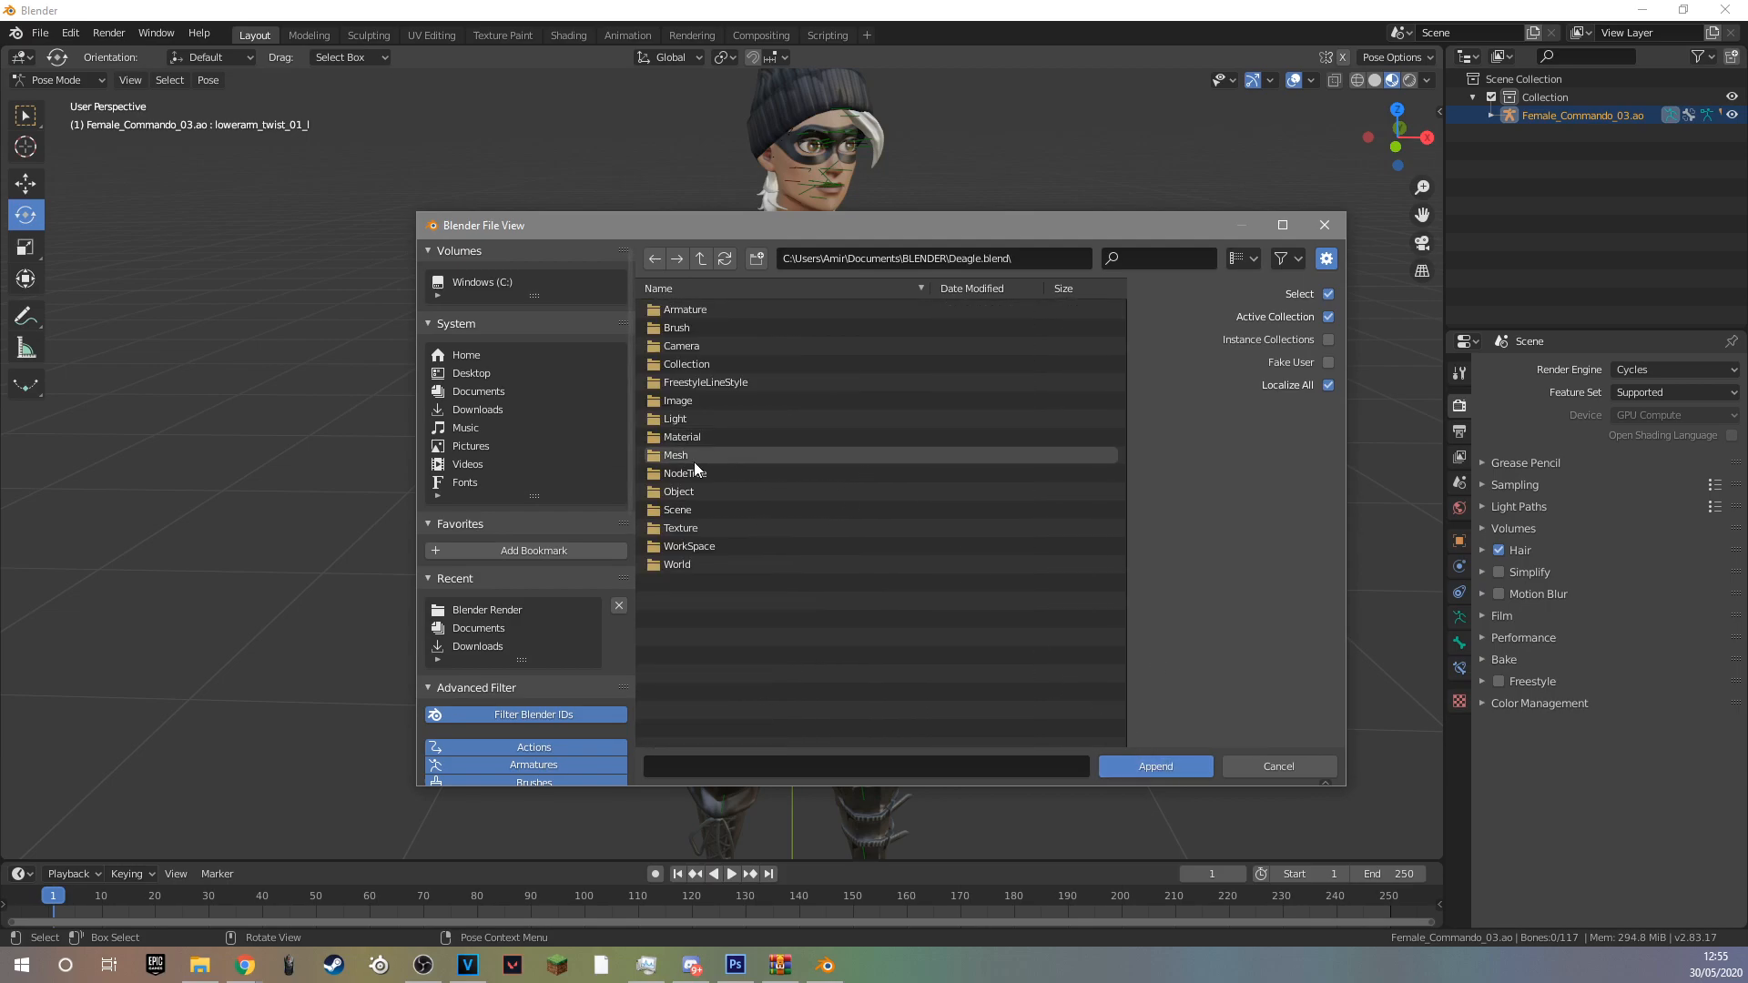
Append the objects SK_Pistol_HandCannon_BR.ao and SK_Pistol_HandCannon_BR.mo from the file's Object folder.
{"action": "double_click", "coordinate": [706, 492]}
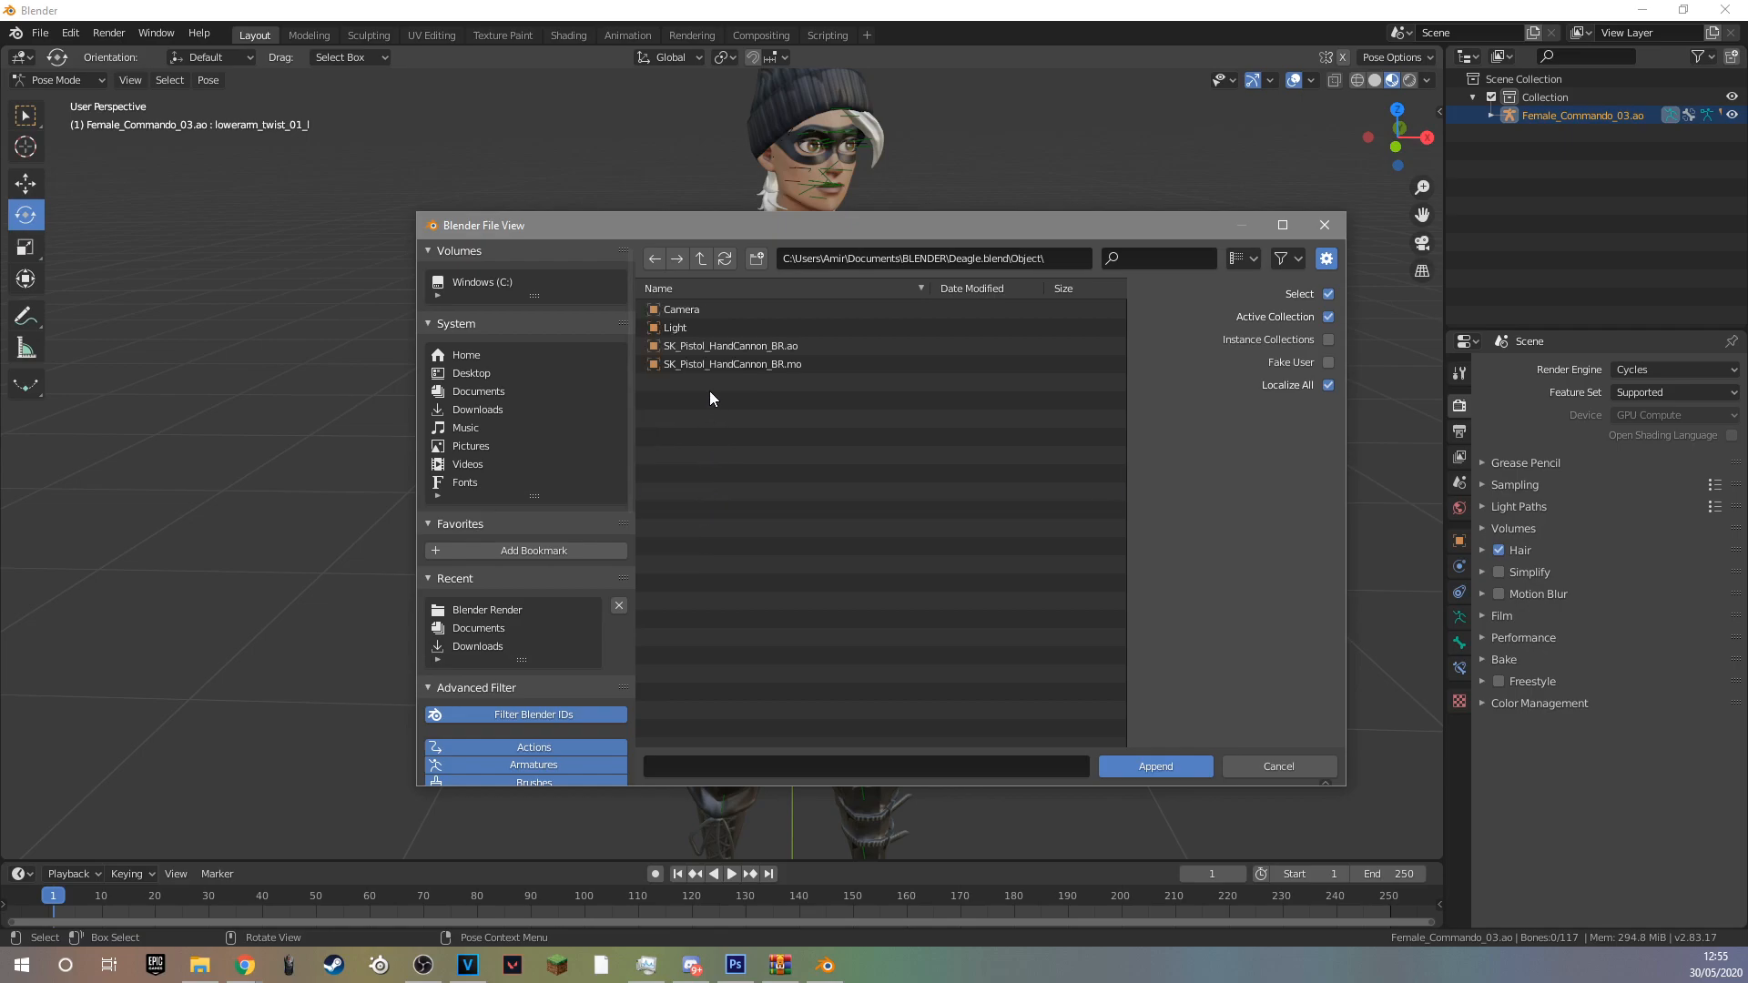
{"action": "left_click_drag", "start_coordinate": [712, 388], "coordinate": [750, 346]}
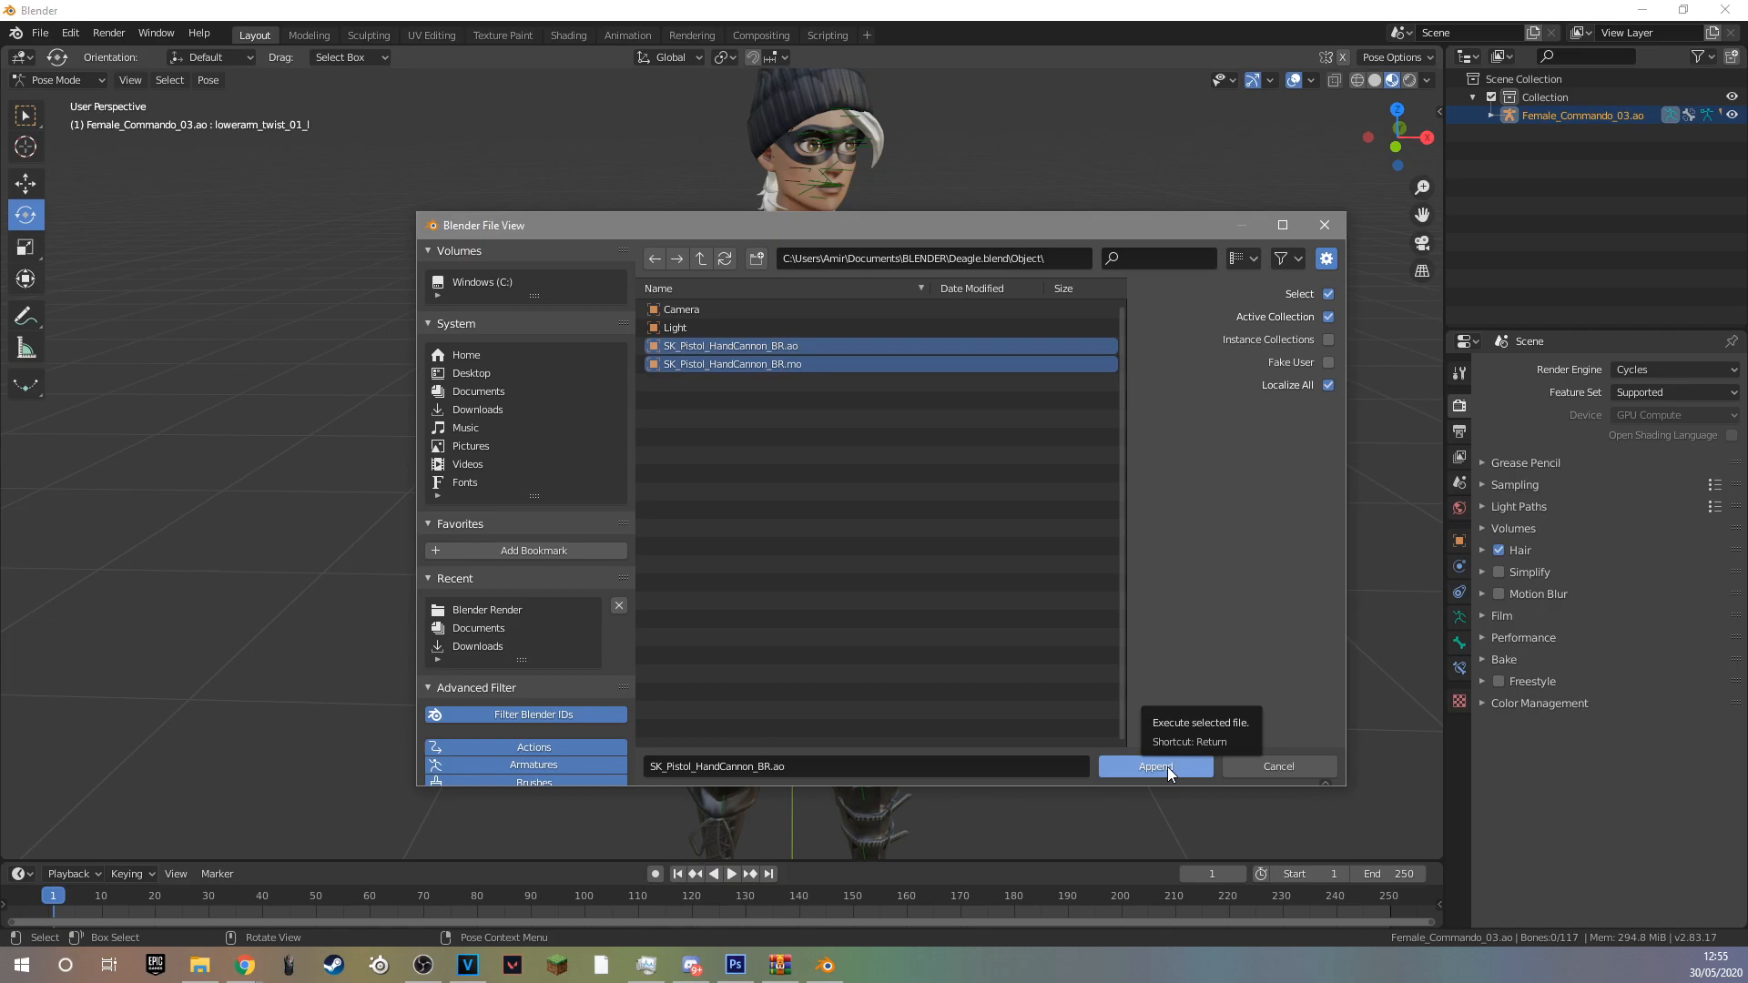
{"action": "left_click", "coordinate": [1167, 767]}
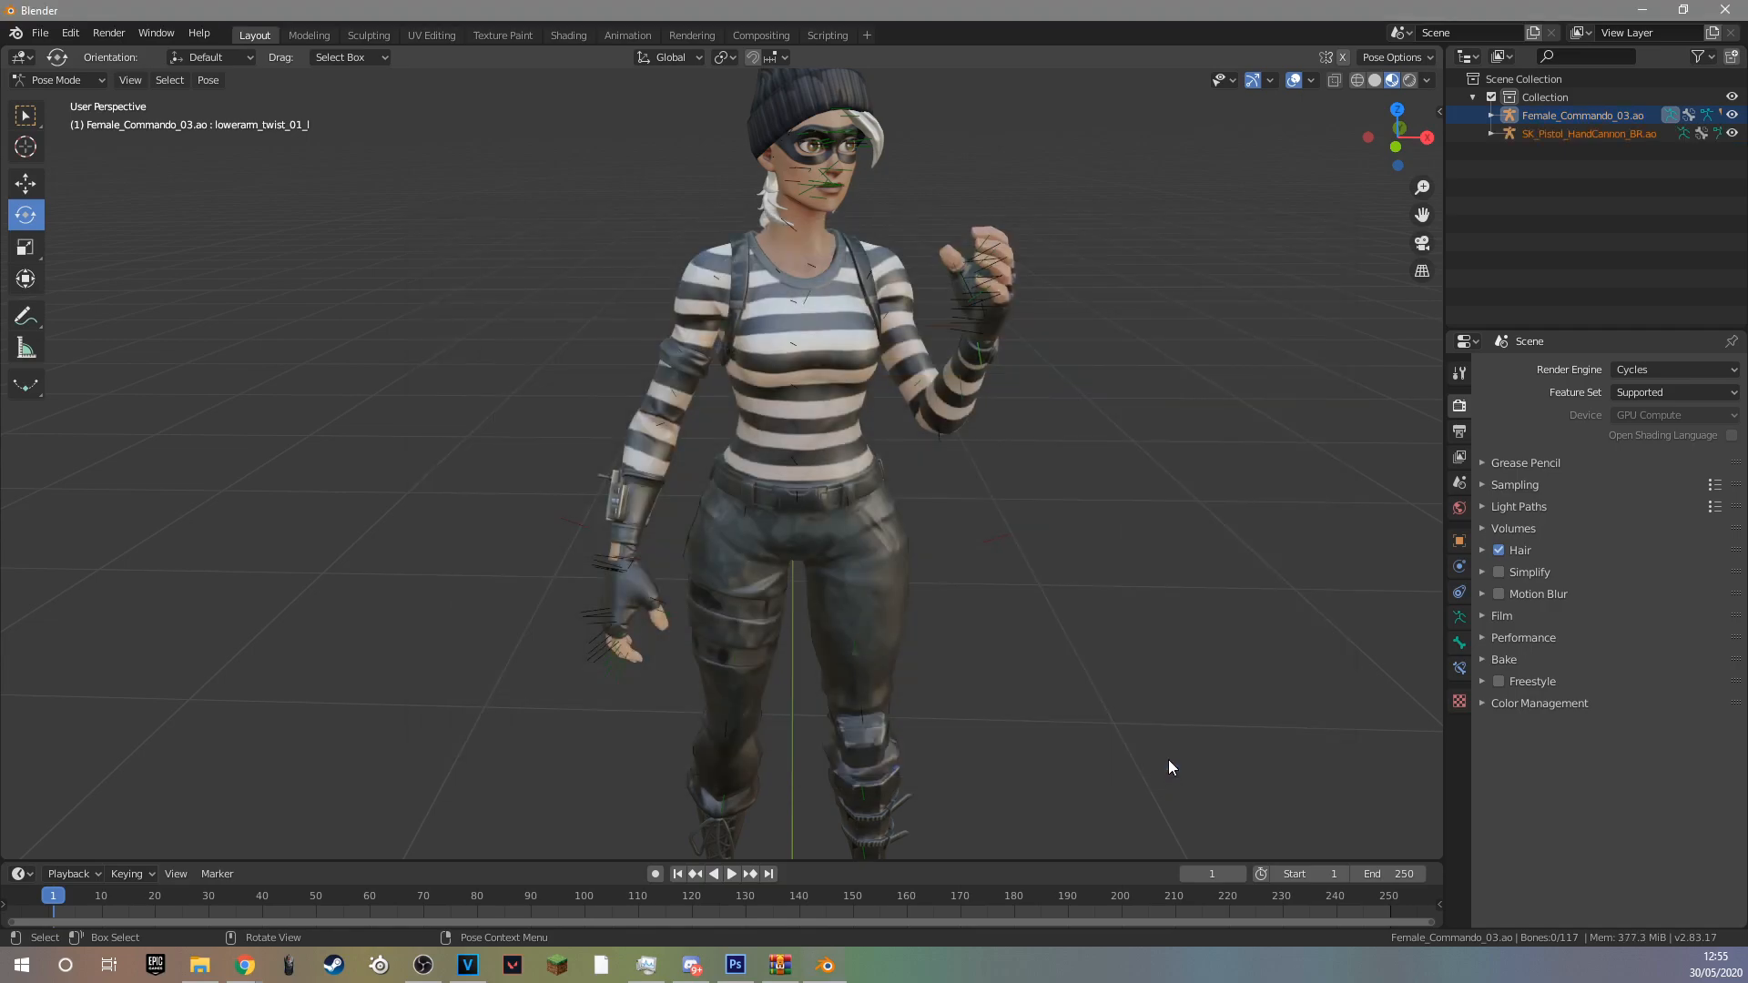
Select the SK_Pistol_HandCannon_BR.ao armature at the character's feet and switch to Object Mode.
{"action": "scroll", "coordinate": [1168, 759], "scroll_direction": "down", "scroll_amount": 5}
{"action": "scroll", "coordinate": [986, 697], "scroll_direction": "up", "scroll_amount": 3}
{"action": "scroll", "coordinate": [957, 695], "scroll_direction": "up", "scroll_amount": 6}
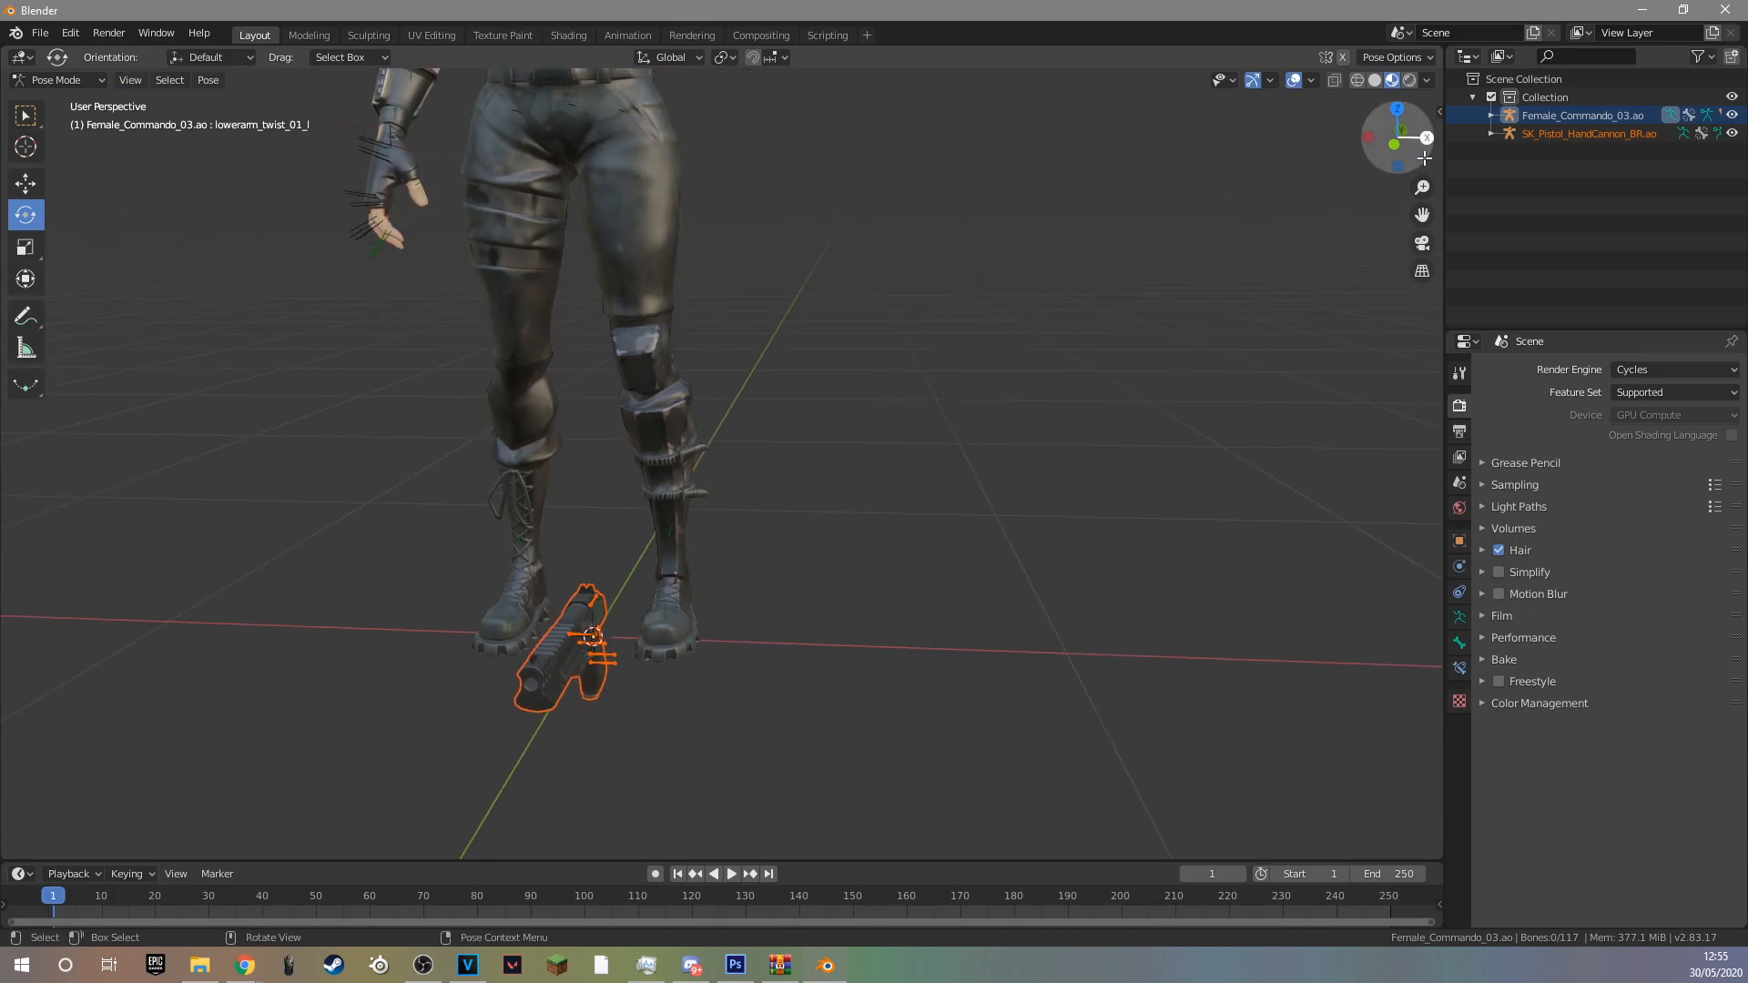
{"action": "left_click", "coordinate": [1586, 135]}
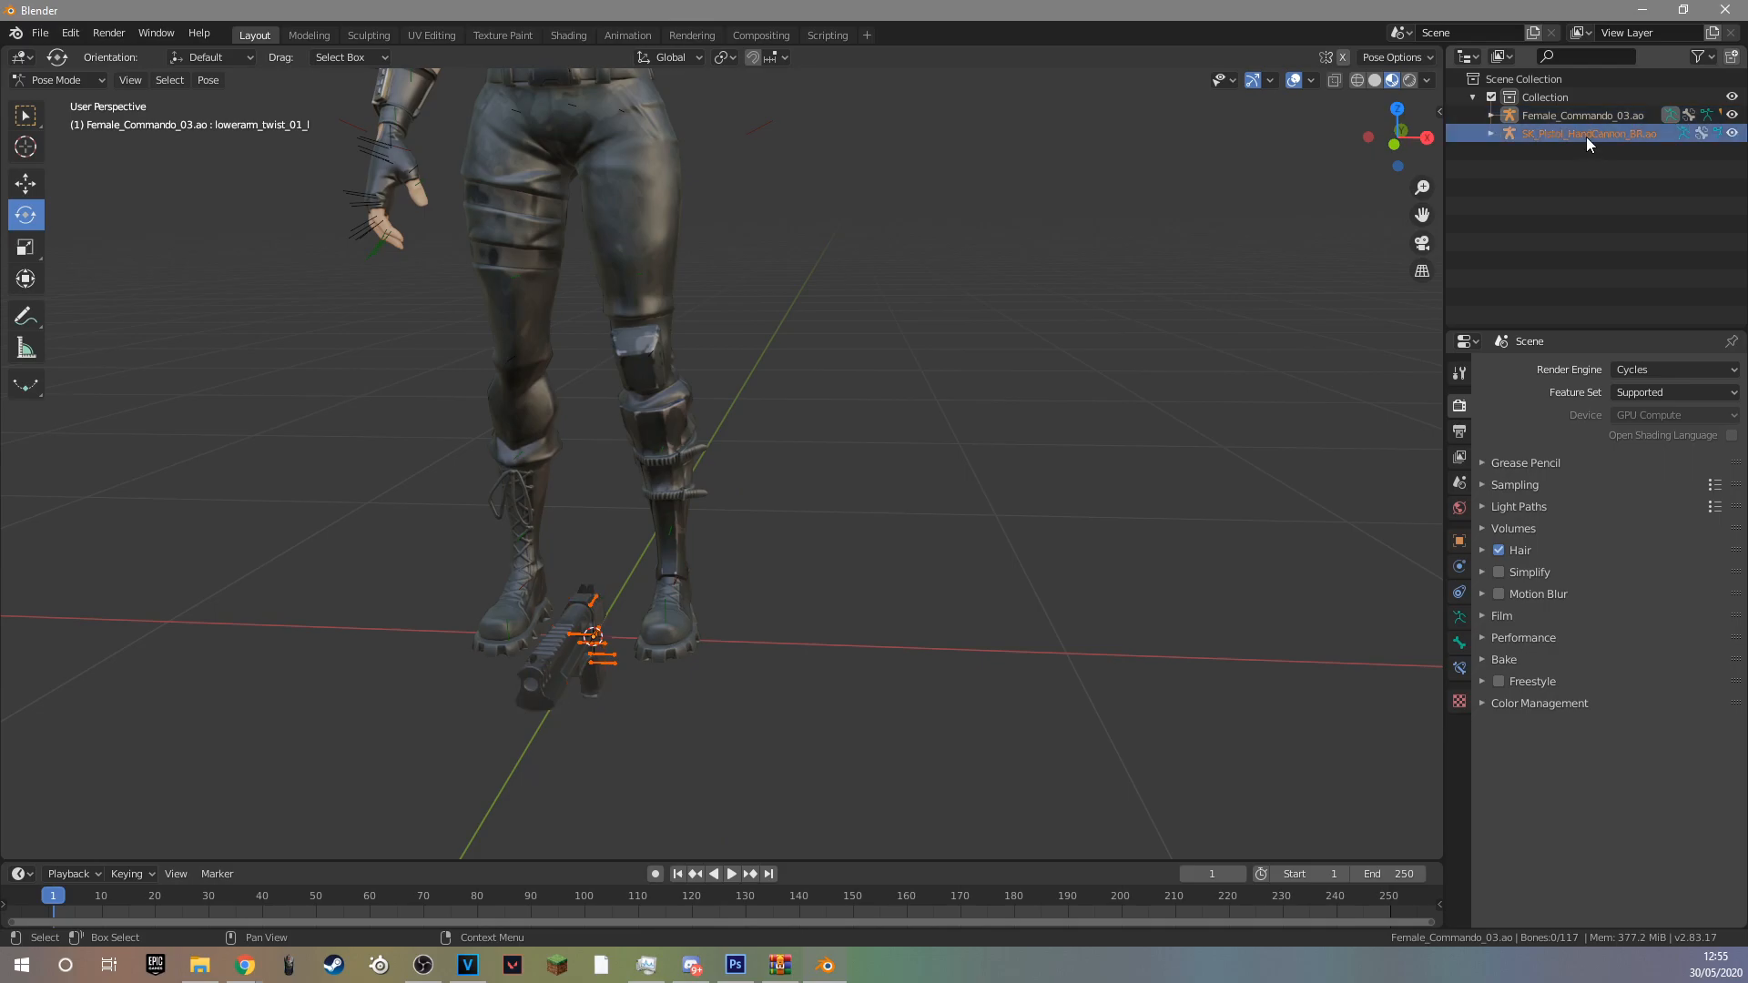
{"action": "left_click", "coordinate": [58, 81]}
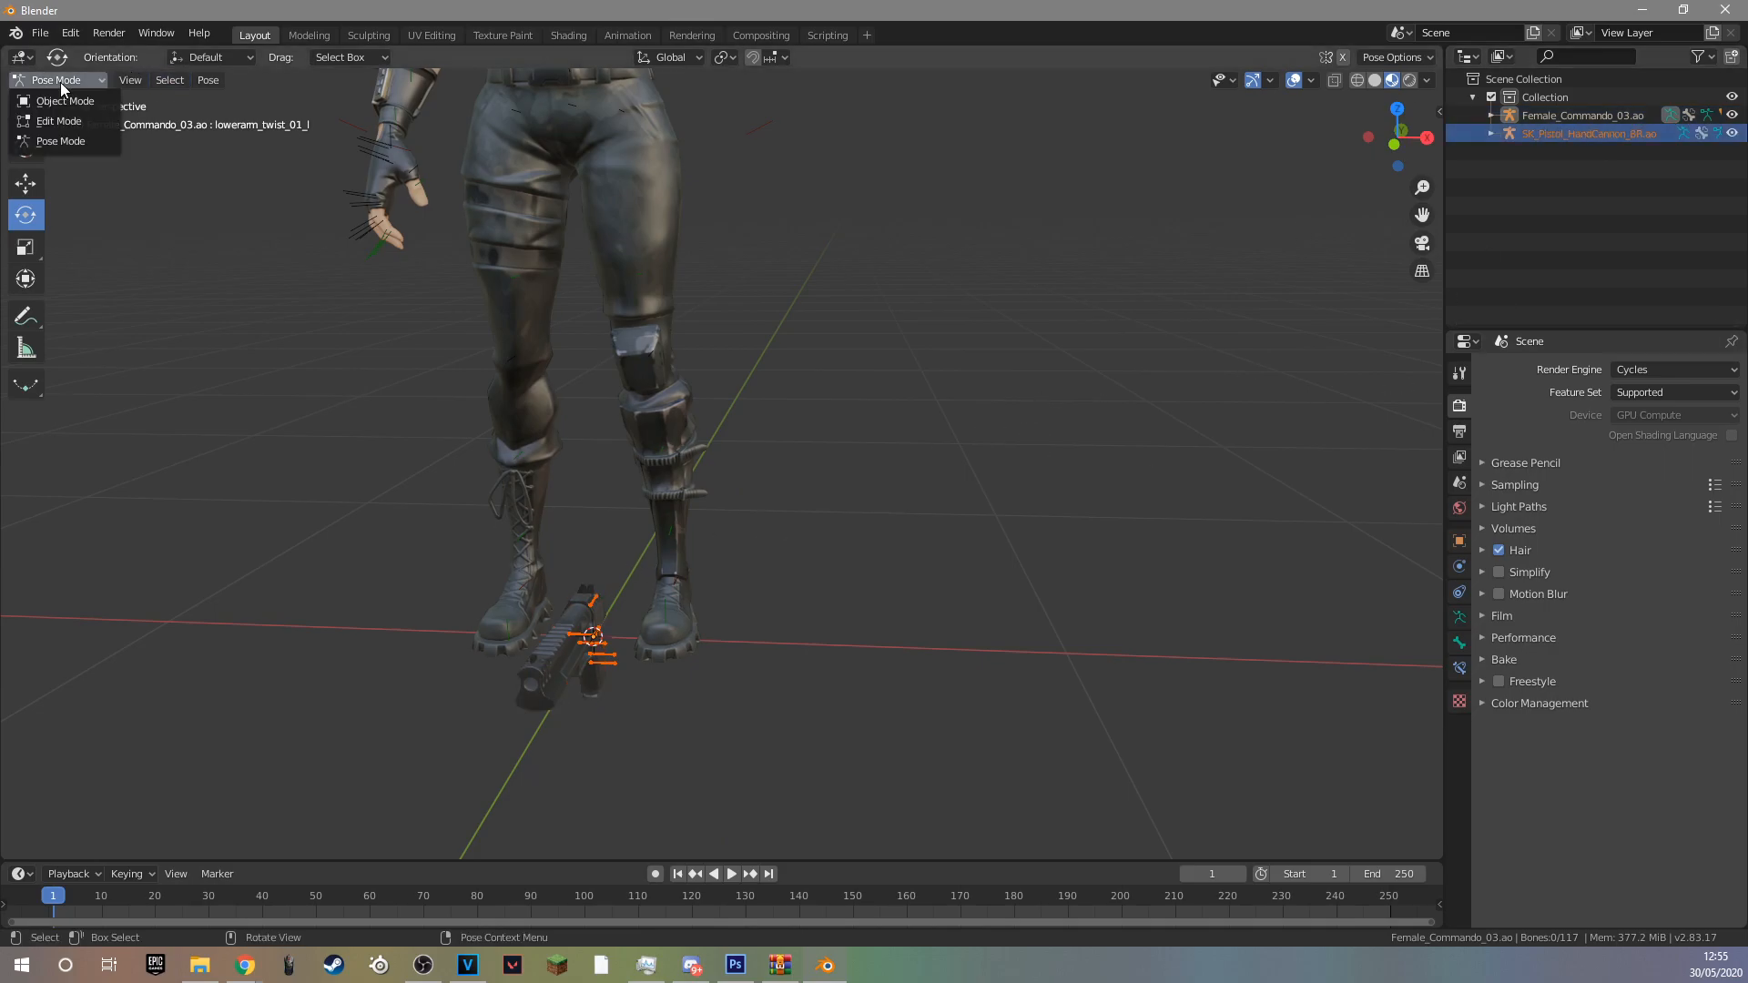
{"action": "left_click", "coordinate": [59, 97]}
Try scaling the pistol up, and undo the scaling.
{"action": "key", "text": "g"}
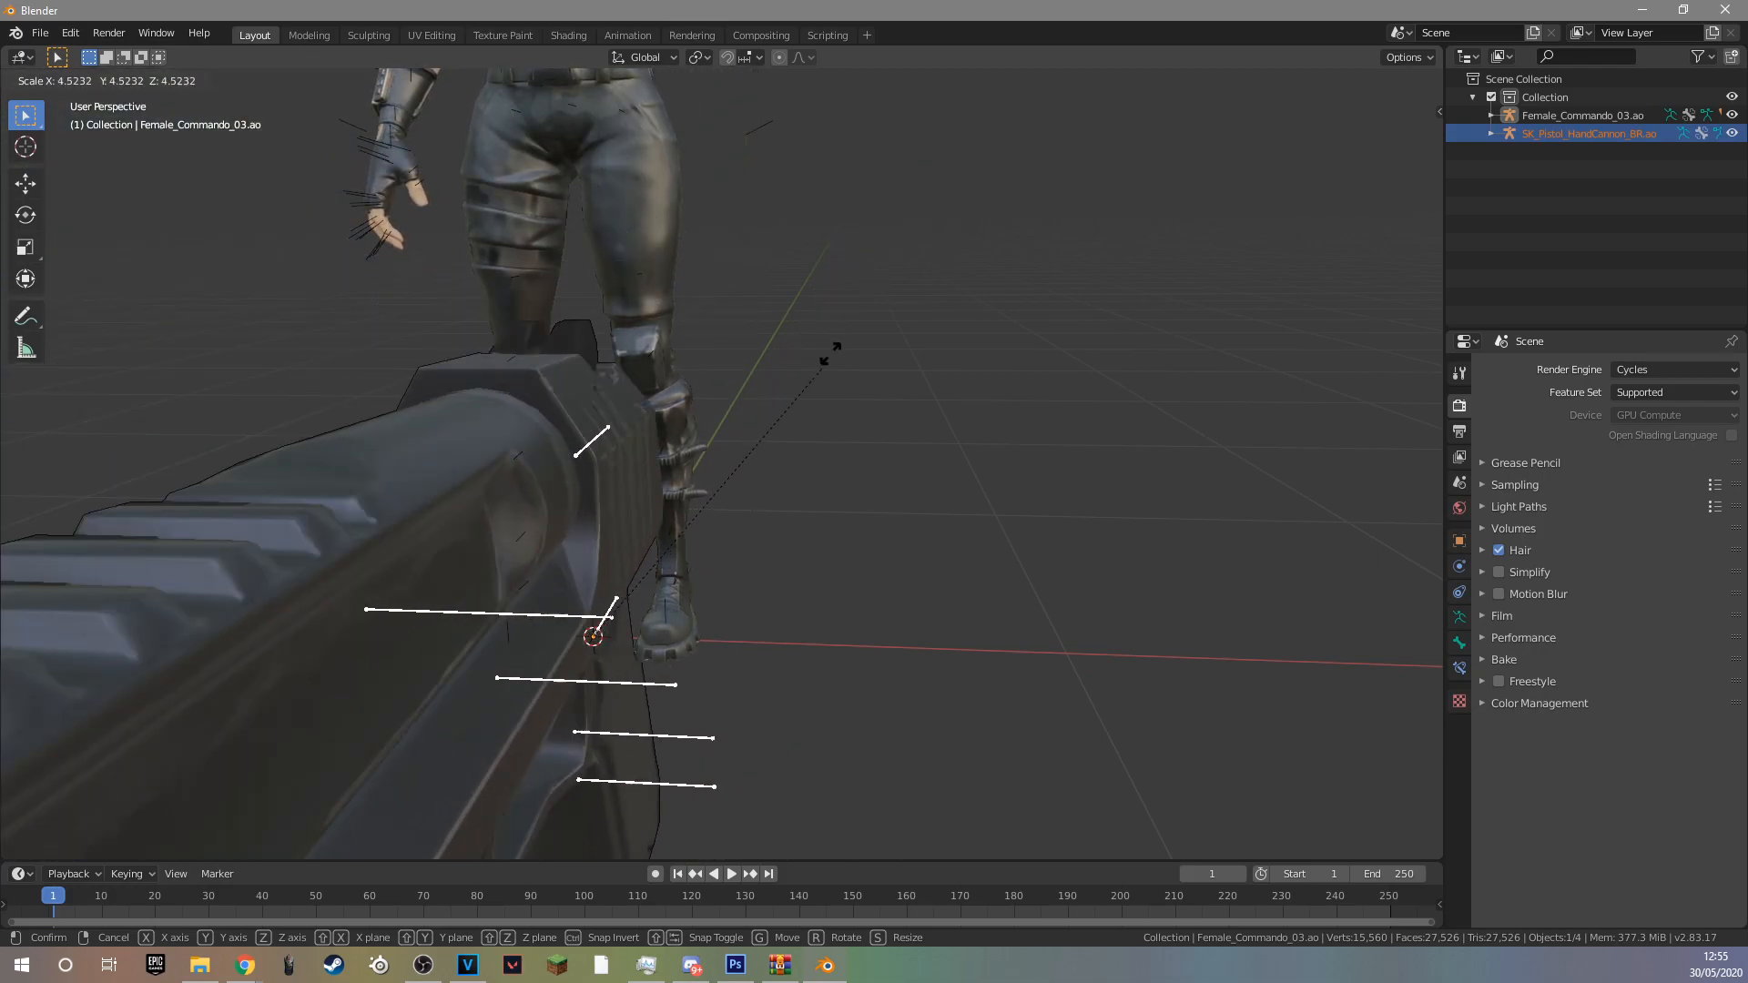
{"action": "left_click", "coordinate": [725, 568]}
{"action": "key", "text": "ctrl+z"}
Raise the pistol along the Z axis from the floor to the character's upper body with the Move tool.
{"action": "middle_click_drag", "start_coordinate": [590, 554], "coordinate": [440, 397]}
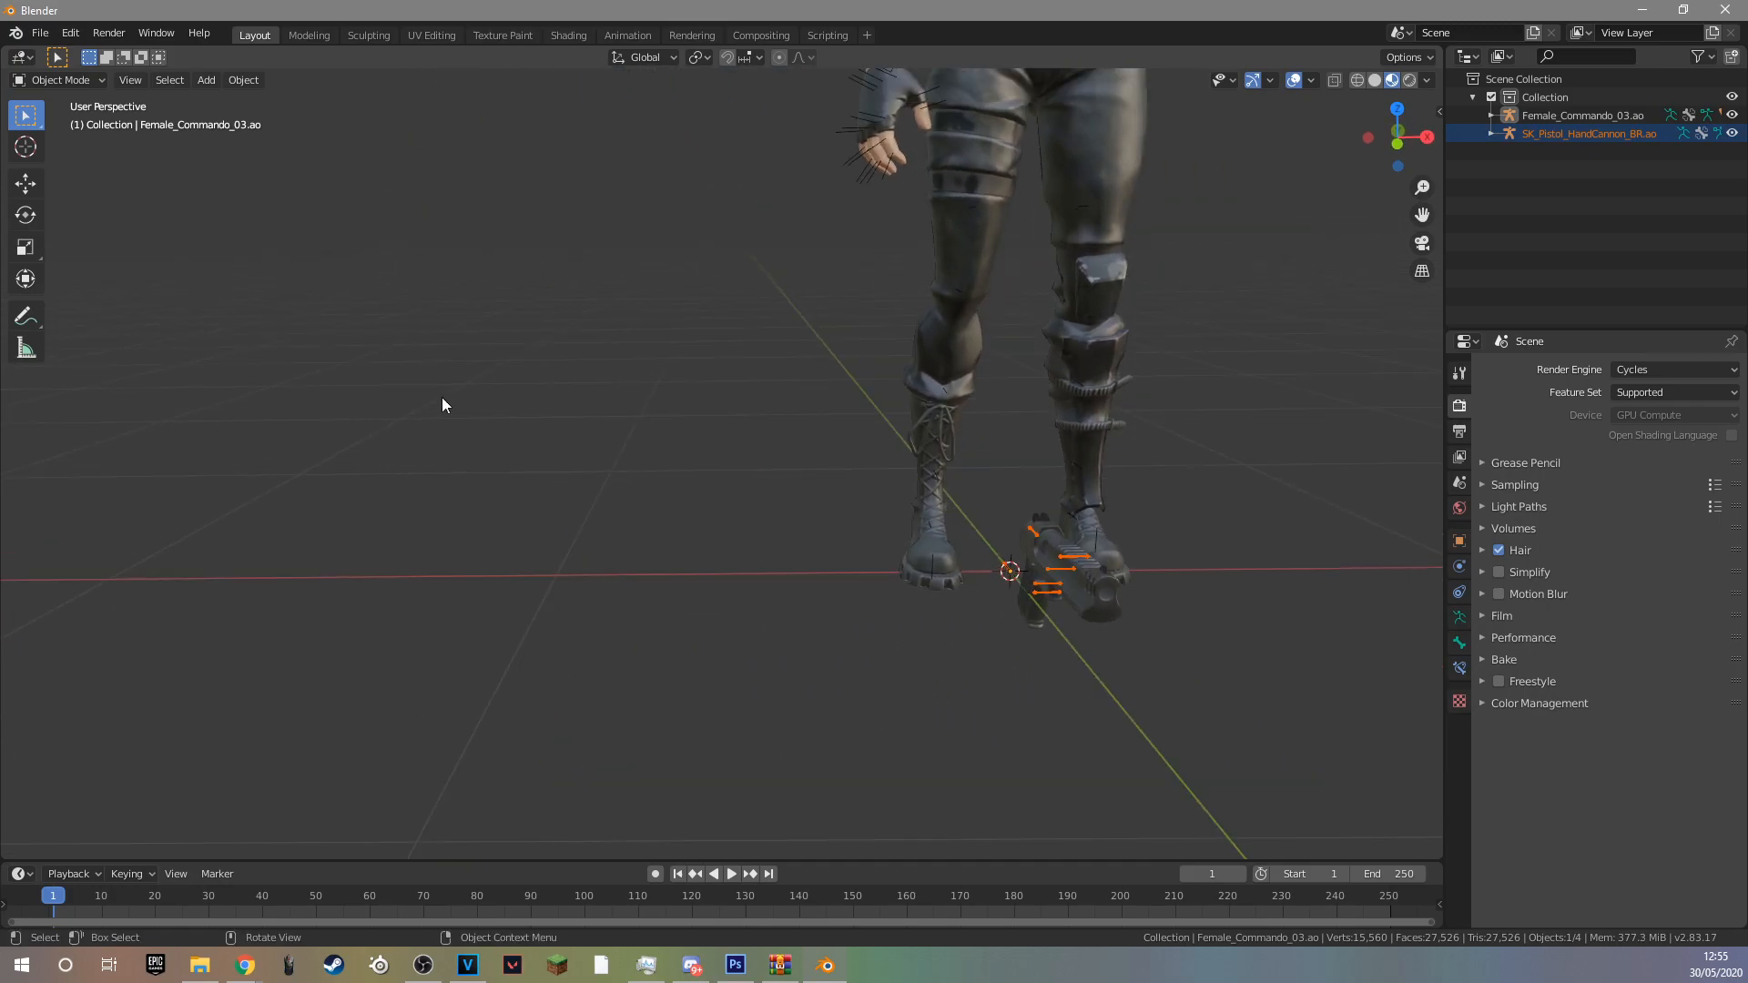
{"action": "left_click", "coordinate": [27, 187]}
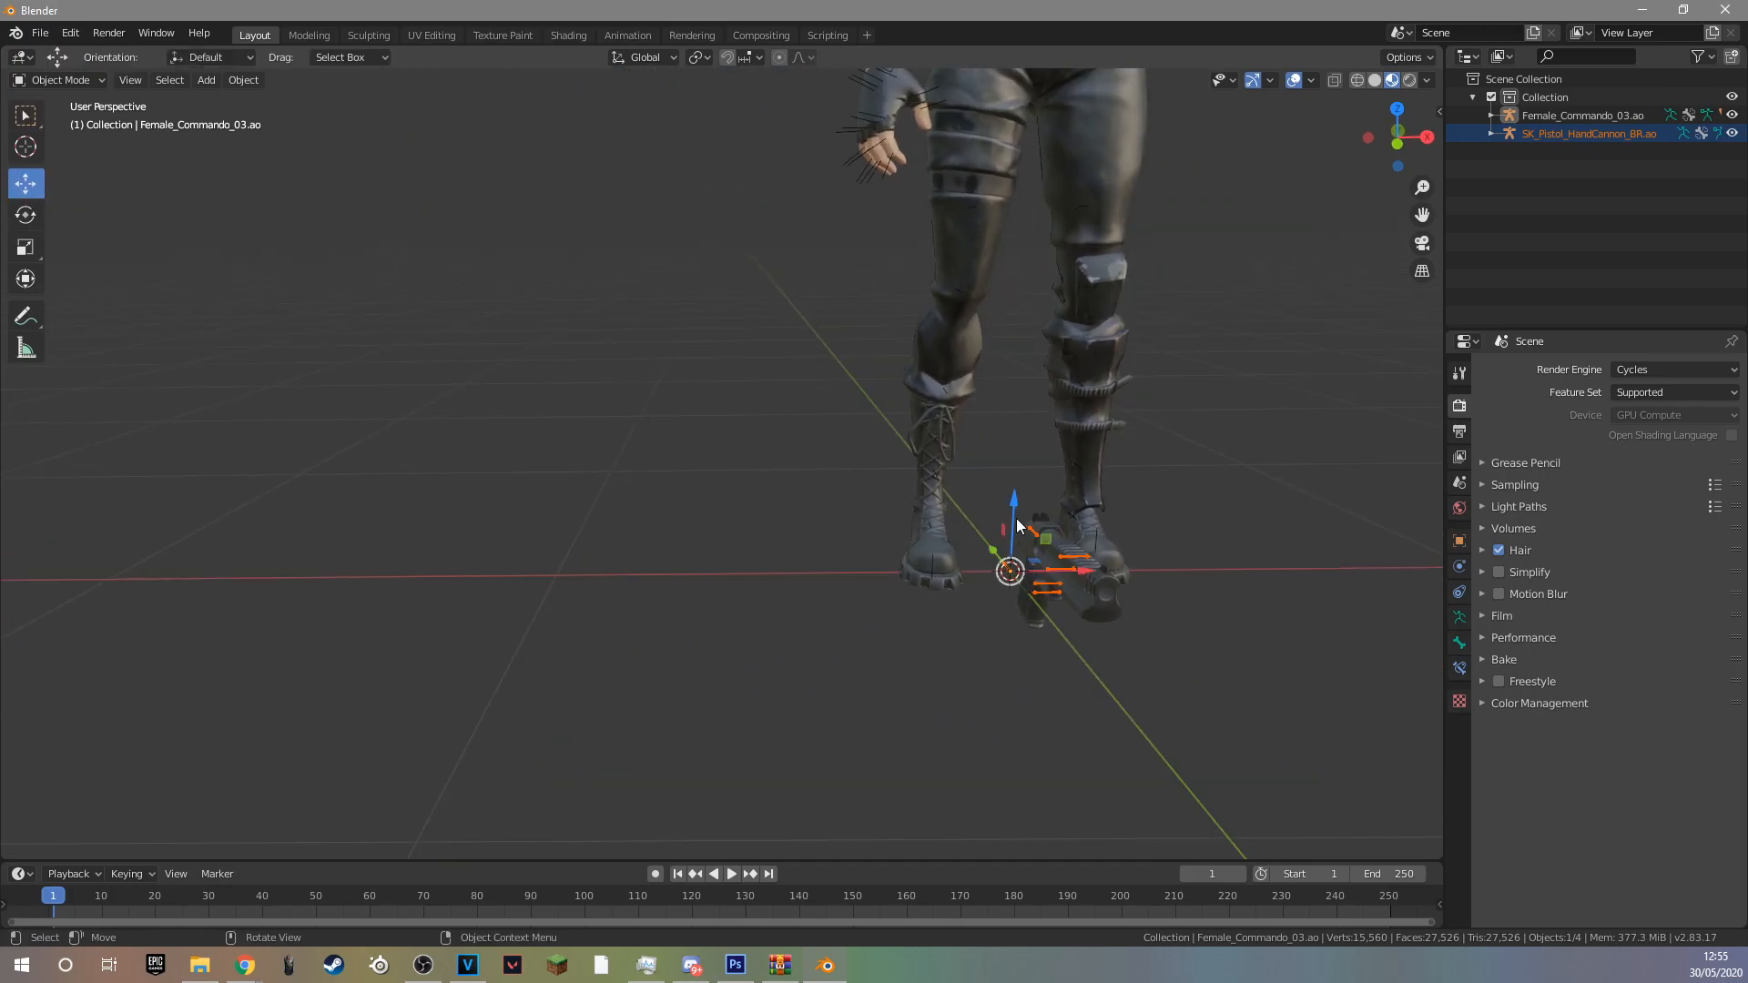
{"action": "left_click_drag", "start_coordinate": [1018, 526], "coordinate": [1042, 69]}
{"action": "scroll", "coordinate": [1331, 518], "scroll_direction": "down", "scroll_amount": 4}
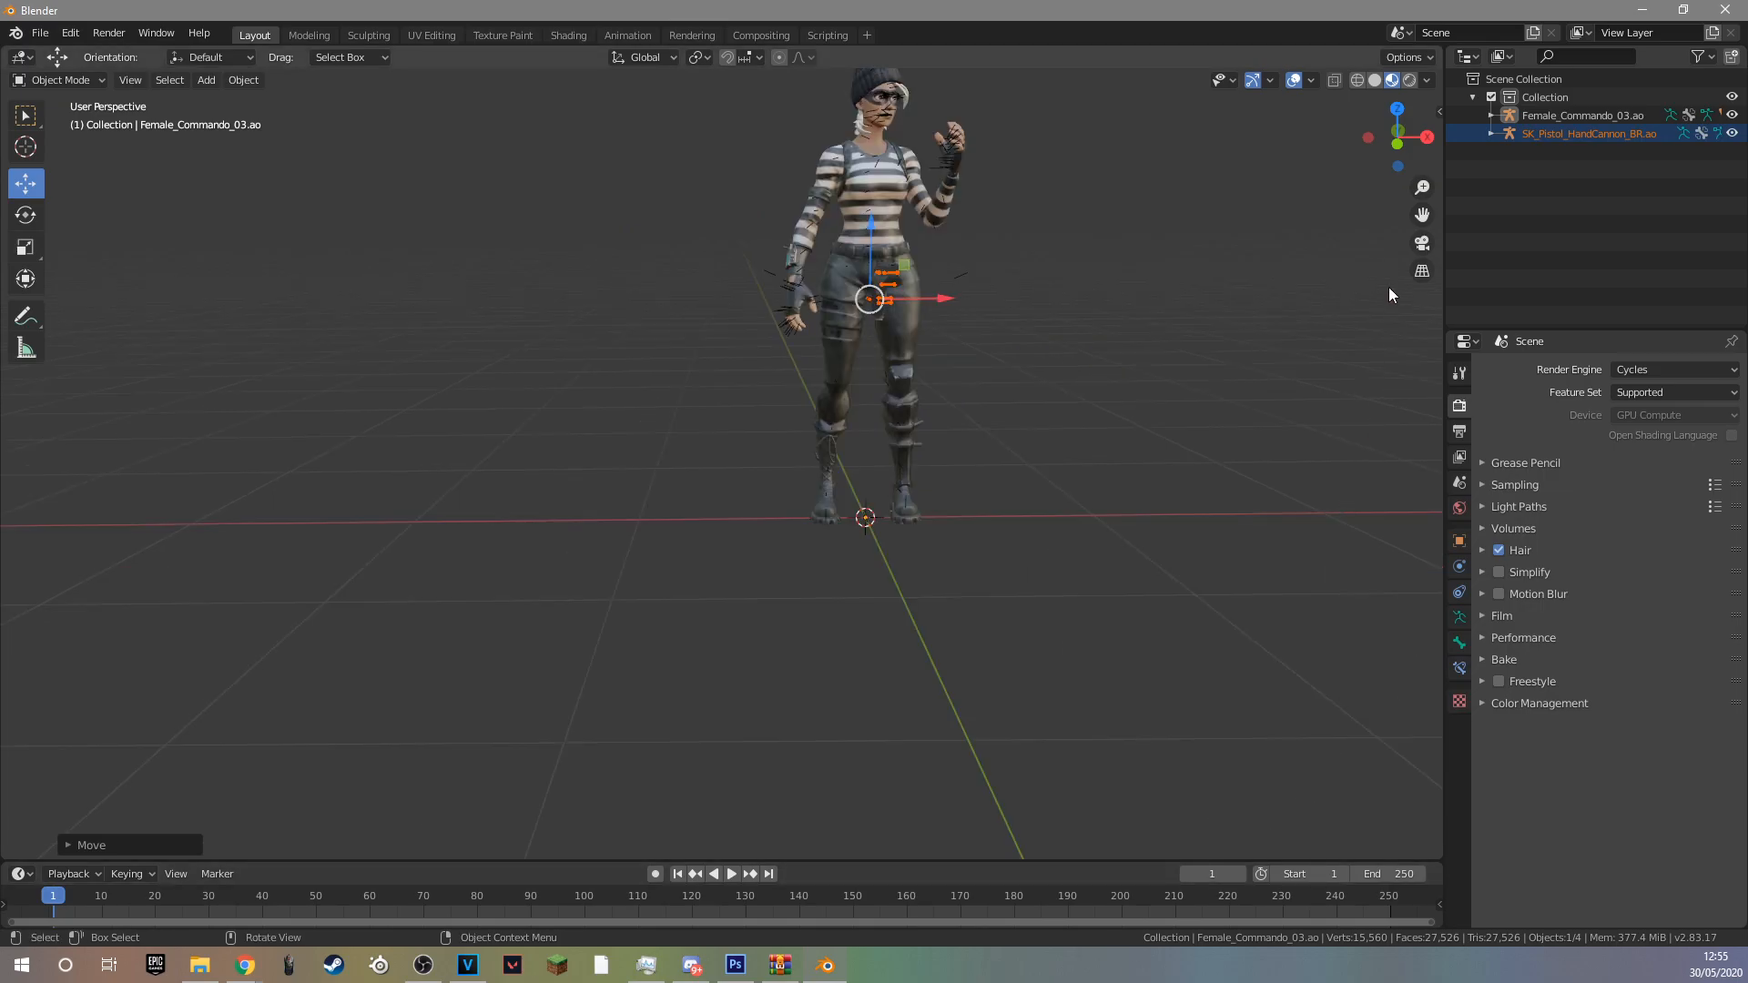
{"action": "left_click_drag", "start_coordinate": [1420, 214], "coordinate": [1314, 287]}
{"action": "scroll", "coordinate": [1023, 427], "scroll_direction": "up", "scroll_amount": 4}
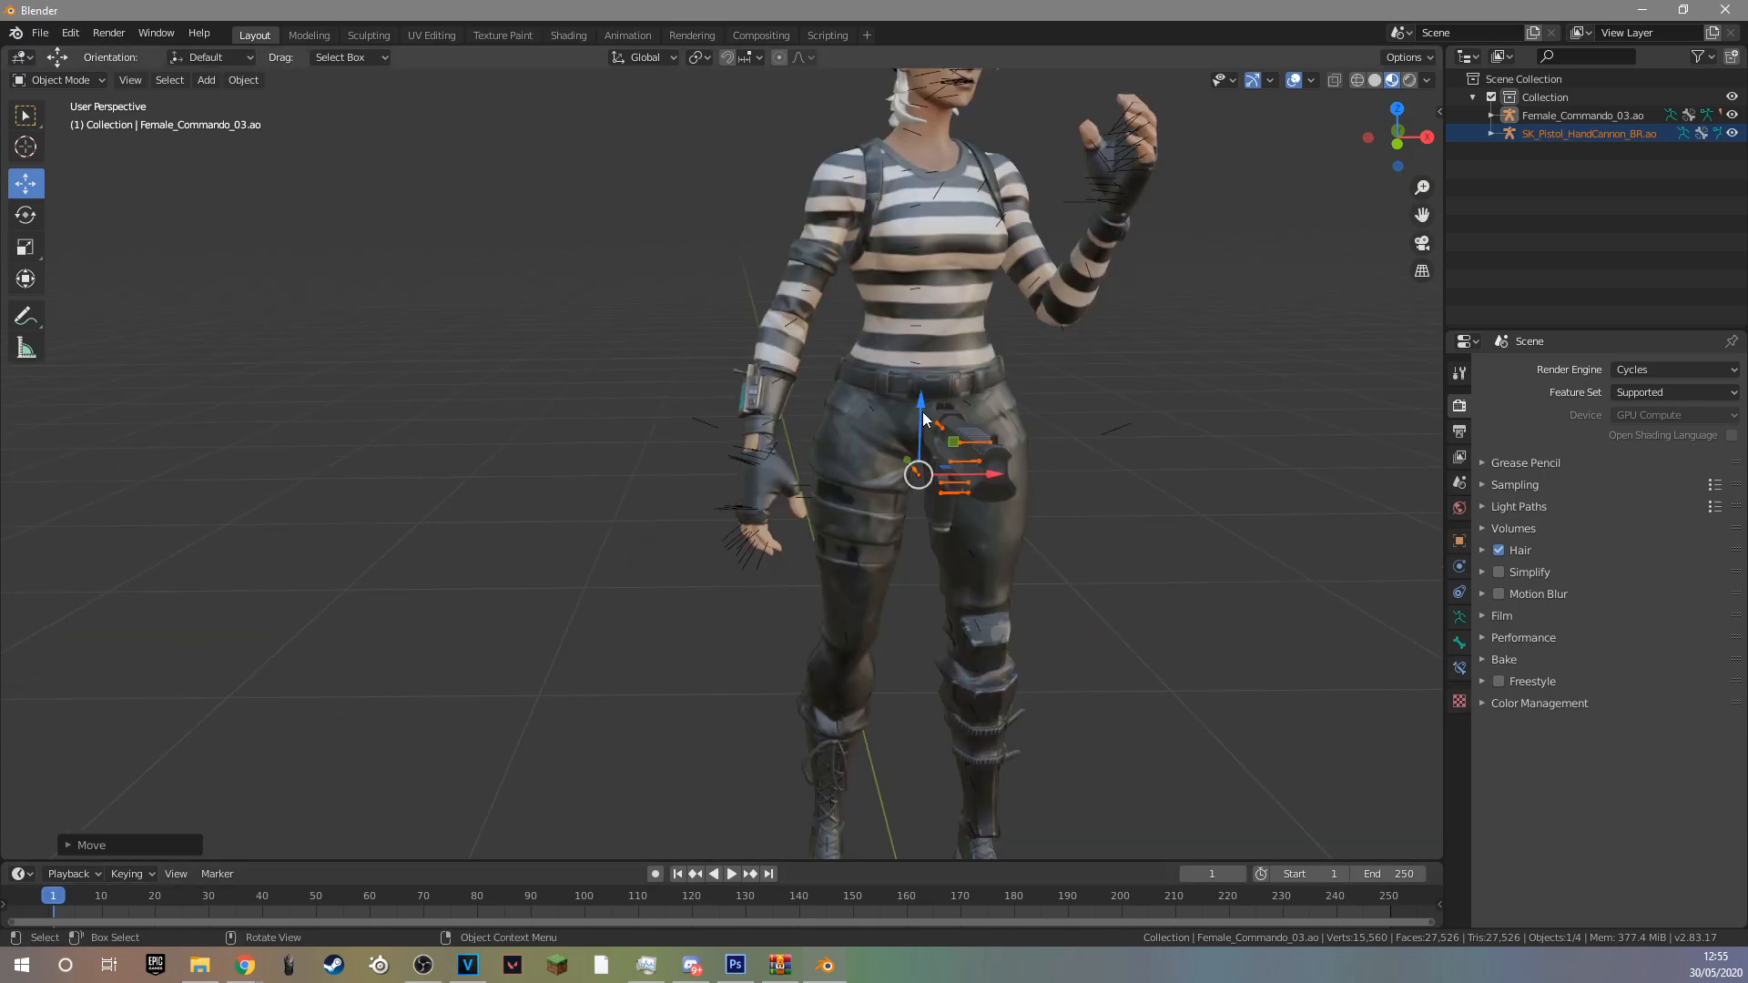
{"action": "left_click_drag", "start_coordinate": [922, 418], "coordinate": [928, 100]}
Move the pistol along the X axis and fine-tune its height so it sits by the character's raised left hand.
{"action": "scroll", "coordinate": [1089, 220], "scroll_direction": "up", "scroll_amount": 6}
{"action": "middle_click_drag", "start_coordinate": [1187, 265], "coordinate": [1147, 268]}
{"action": "left_click_drag", "start_coordinate": [1422, 215], "coordinate": [1105, 294]}
{"action": "middle_click_drag", "start_coordinate": [1105, 293], "coordinate": [889, 554]}
{"action": "key", "text": "g"}
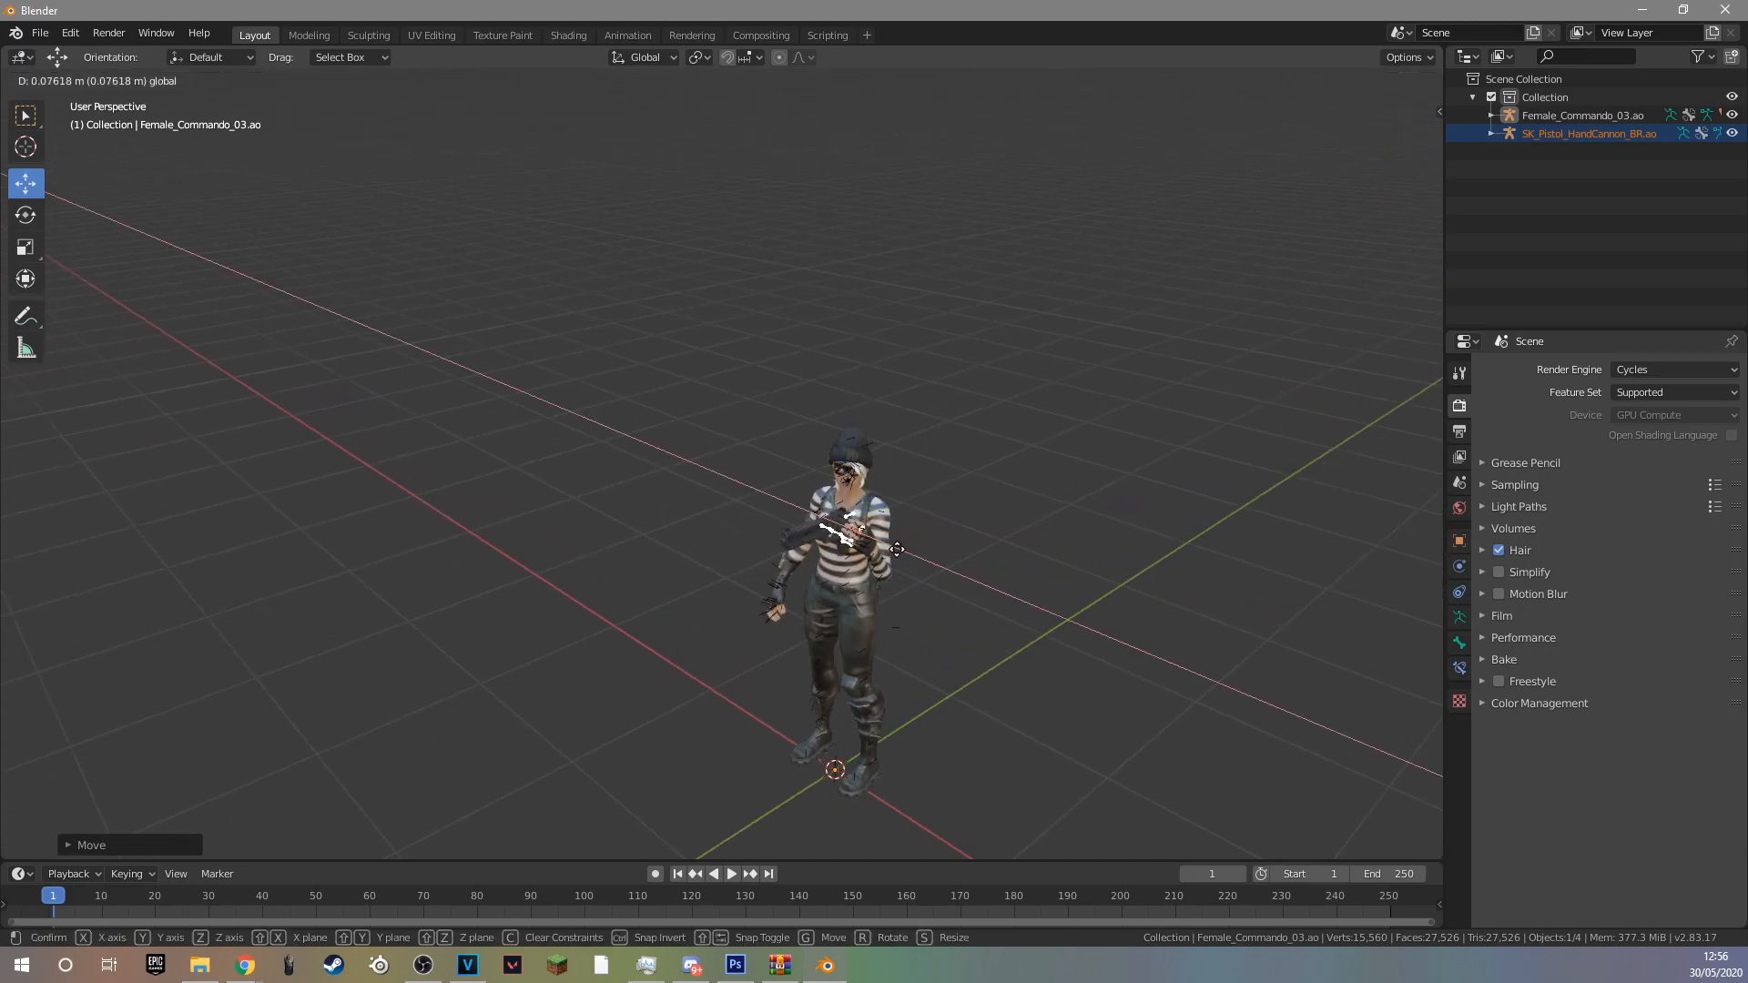
{"action": "left_click_drag", "start_coordinate": [897, 549], "coordinate": [901, 554]}
{"action": "scroll", "coordinate": [903, 557], "scroll_direction": "up", "scroll_amount": 3}
{"action": "mouse_move", "coordinate": [981, 675]}
{"action": "middle_mouse_down"}
{"action": "mouse_move", "coordinate": [938, 690]}
{"action": "mouse_move", "coordinate": [979, 671]}
{"action": "middle_mouse_up"}
{"action": "left_click_drag", "start_coordinate": [1053, 386], "coordinate": [1065, 374]}
{"action": "left_click_drag", "start_coordinate": [1009, 311], "coordinate": [1017, 259]}
{"action": "left_click_drag", "start_coordinate": [1069, 335], "coordinate": [1080, 340]}
Examine the pistol's position relative to the raised left hand and face from several sides.
{"action": "scroll", "coordinate": [1031, 380], "scroll_direction": "up", "scroll_amount": 5}
{"action": "middle_click_drag", "start_coordinate": [1030, 381], "coordinate": [1017, 372]}
{"action": "left_click_drag", "start_coordinate": [1422, 216], "coordinate": [1422, 262]}
{"action": "middle_click_drag", "start_coordinate": [1012, 449], "coordinate": [1303, 464]}
{"action": "left_click_drag", "start_coordinate": [1428, 209], "coordinate": [1235, 326]}
{"action": "scroll", "coordinate": [1264, 350], "scroll_direction": "up", "scroll_amount": 4}
{"action": "scroll", "coordinate": [1248, 378], "scroll_direction": "up", "scroll_amount": 1}
{"action": "middle_click_drag", "start_coordinate": [1202, 382], "coordinate": [1230, 380]}
{"action": "left_click_drag", "start_coordinate": [1434, 211], "coordinate": [1206, 235]}
{"action": "scroll", "coordinate": [1038, 393], "scroll_direction": "up", "scroll_amount": 2}
{"action": "middle_click_drag", "start_coordinate": [1041, 399], "coordinate": [1019, 328]}
{"action": "scroll", "coordinate": [1163, 351], "scroll_direction": "down", "scroll_amount": 8}
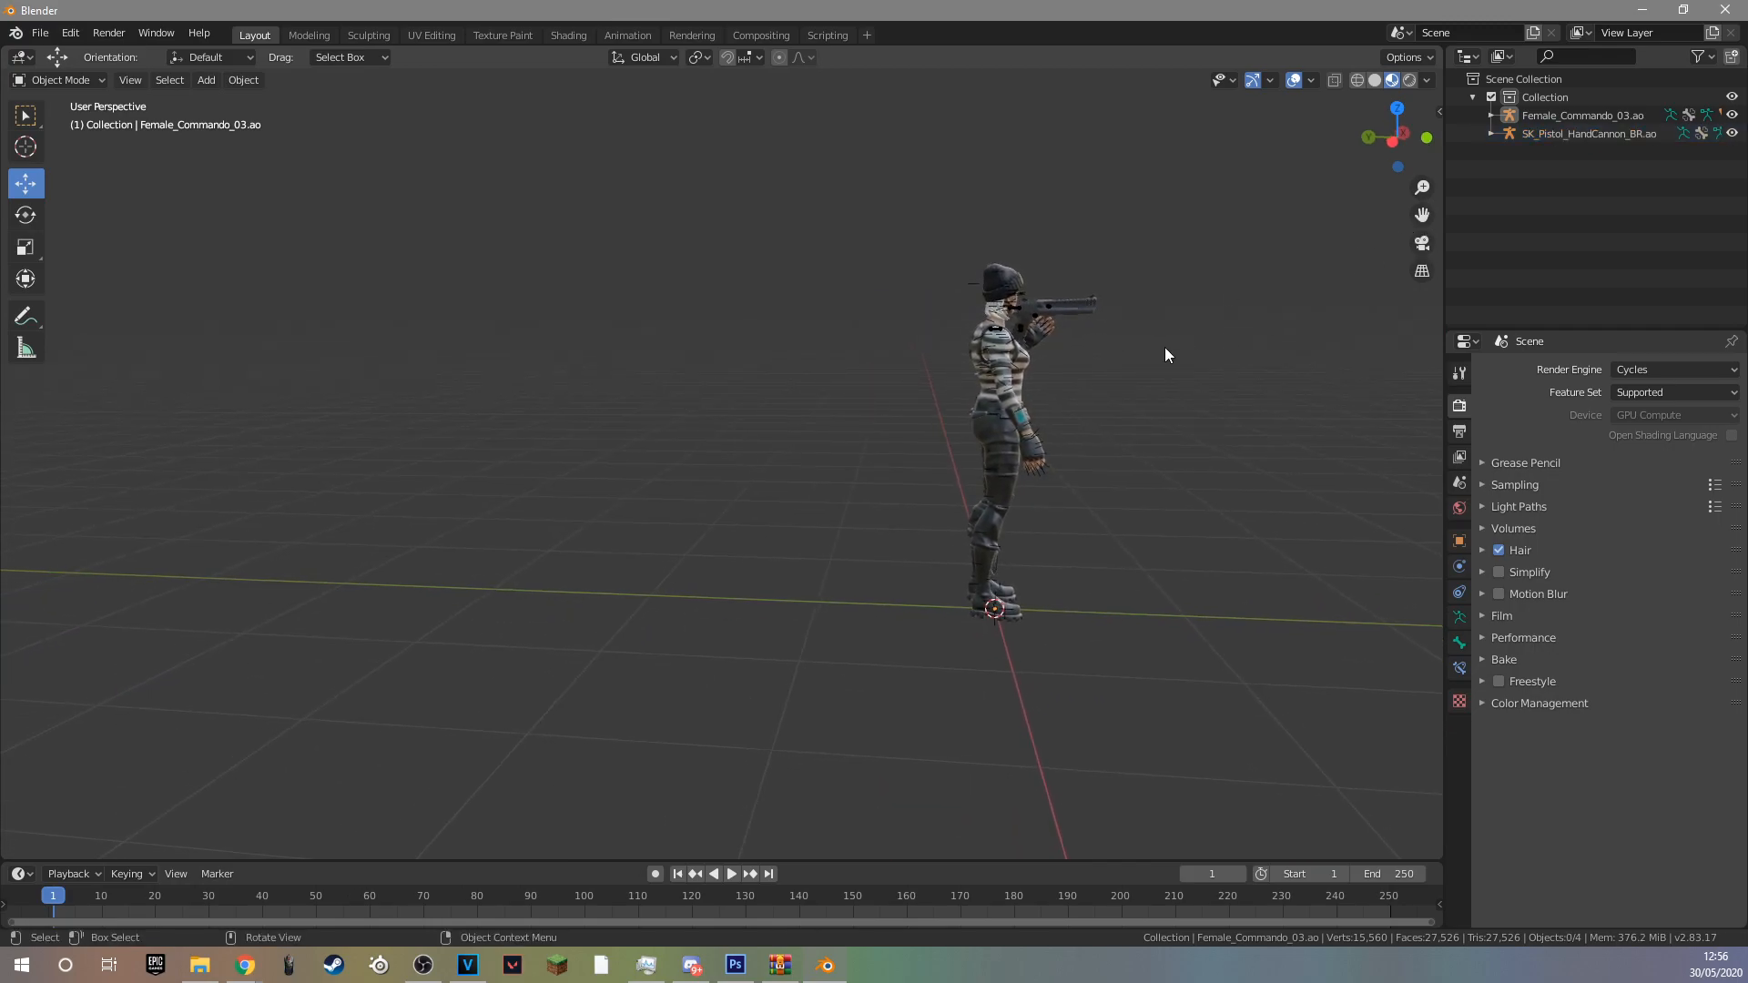
{"action": "middle_click_drag", "start_coordinate": [913, 410], "coordinate": [681, 419]}
{"action": "scroll", "coordinate": [1149, 422], "scroll_direction": "up", "scroll_amount": 6}
{"action": "middle_click_drag", "start_coordinate": [1218, 441], "coordinate": [1193, 453]}
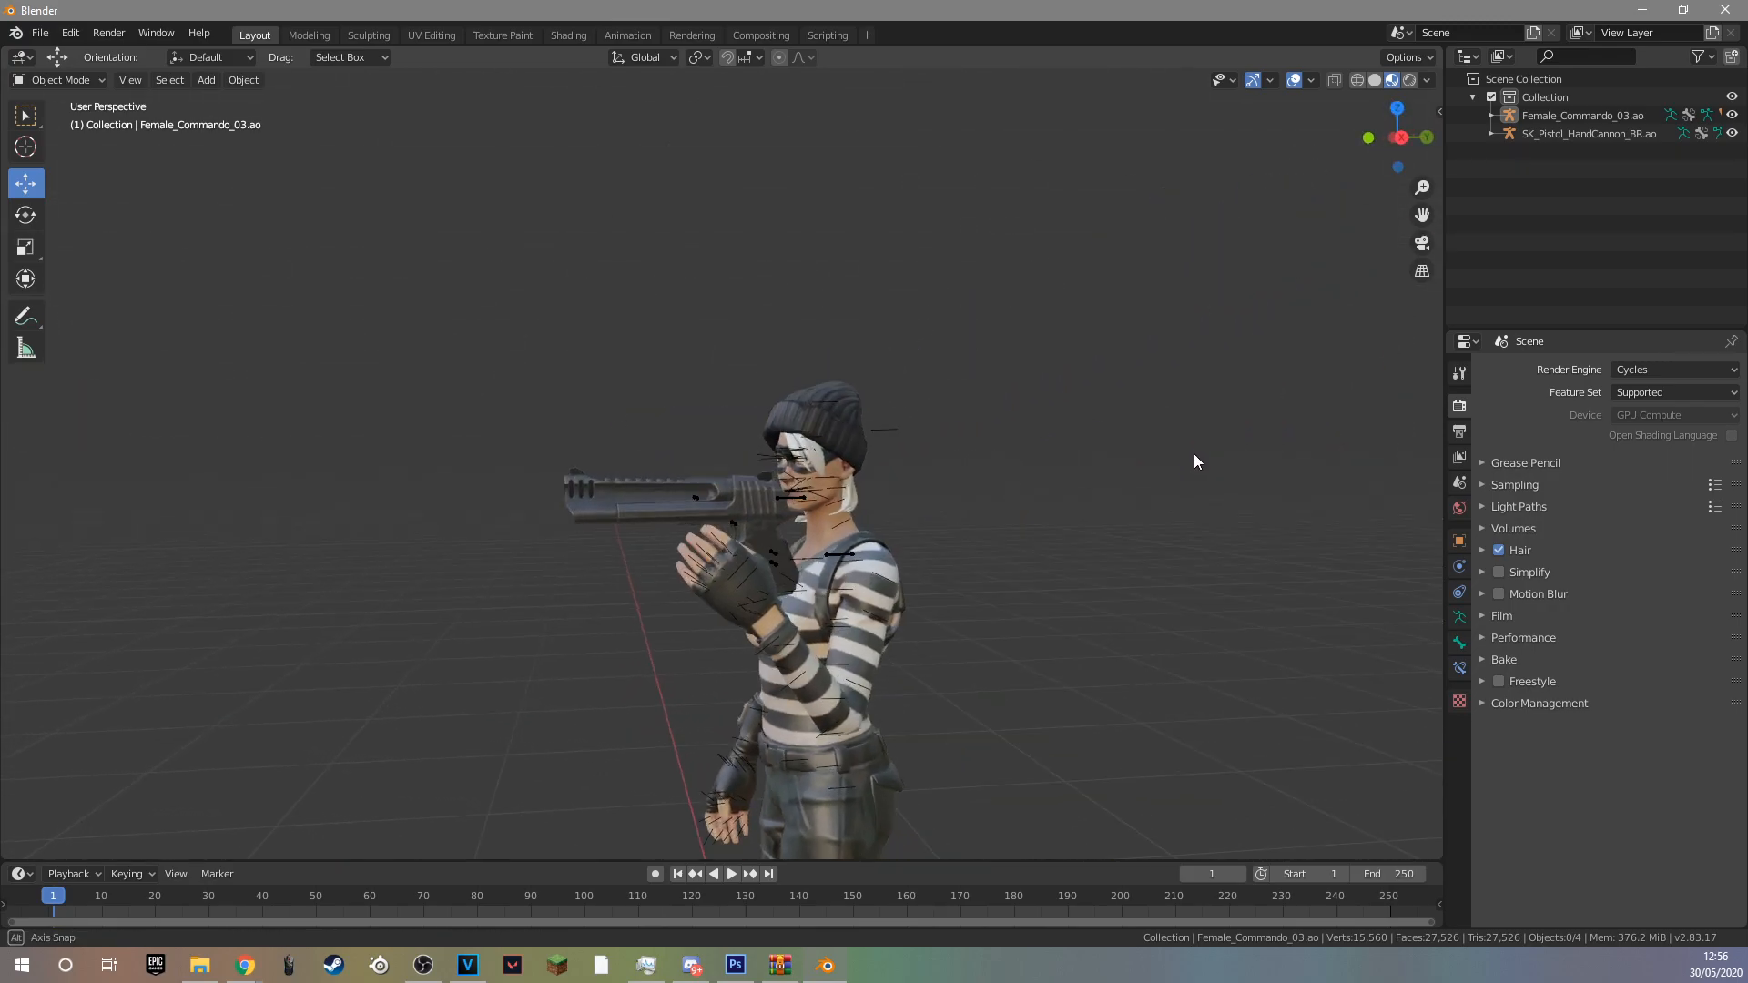
Select the character's mesh together with the Female_Commando_03.ao armature and switch to Pose Mode.
{"action": "left_click", "coordinate": [701, 587]}
{"action": "scroll", "coordinate": [758, 609], "scroll_direction": "up", "scroll_amount": 6}
{"action": "left_click_drag", "start_coordinate": [1422, 215], "coordinate": [1580, 2]}
{"action": "left_click", "coordinate": [856, 438]}
{"action": "left_click", "coordinate": [857, 437]}
{"action": "left_click", "coordinate": [859, 434]}
{"action": "left_click", "coordinate": [859, 434]}
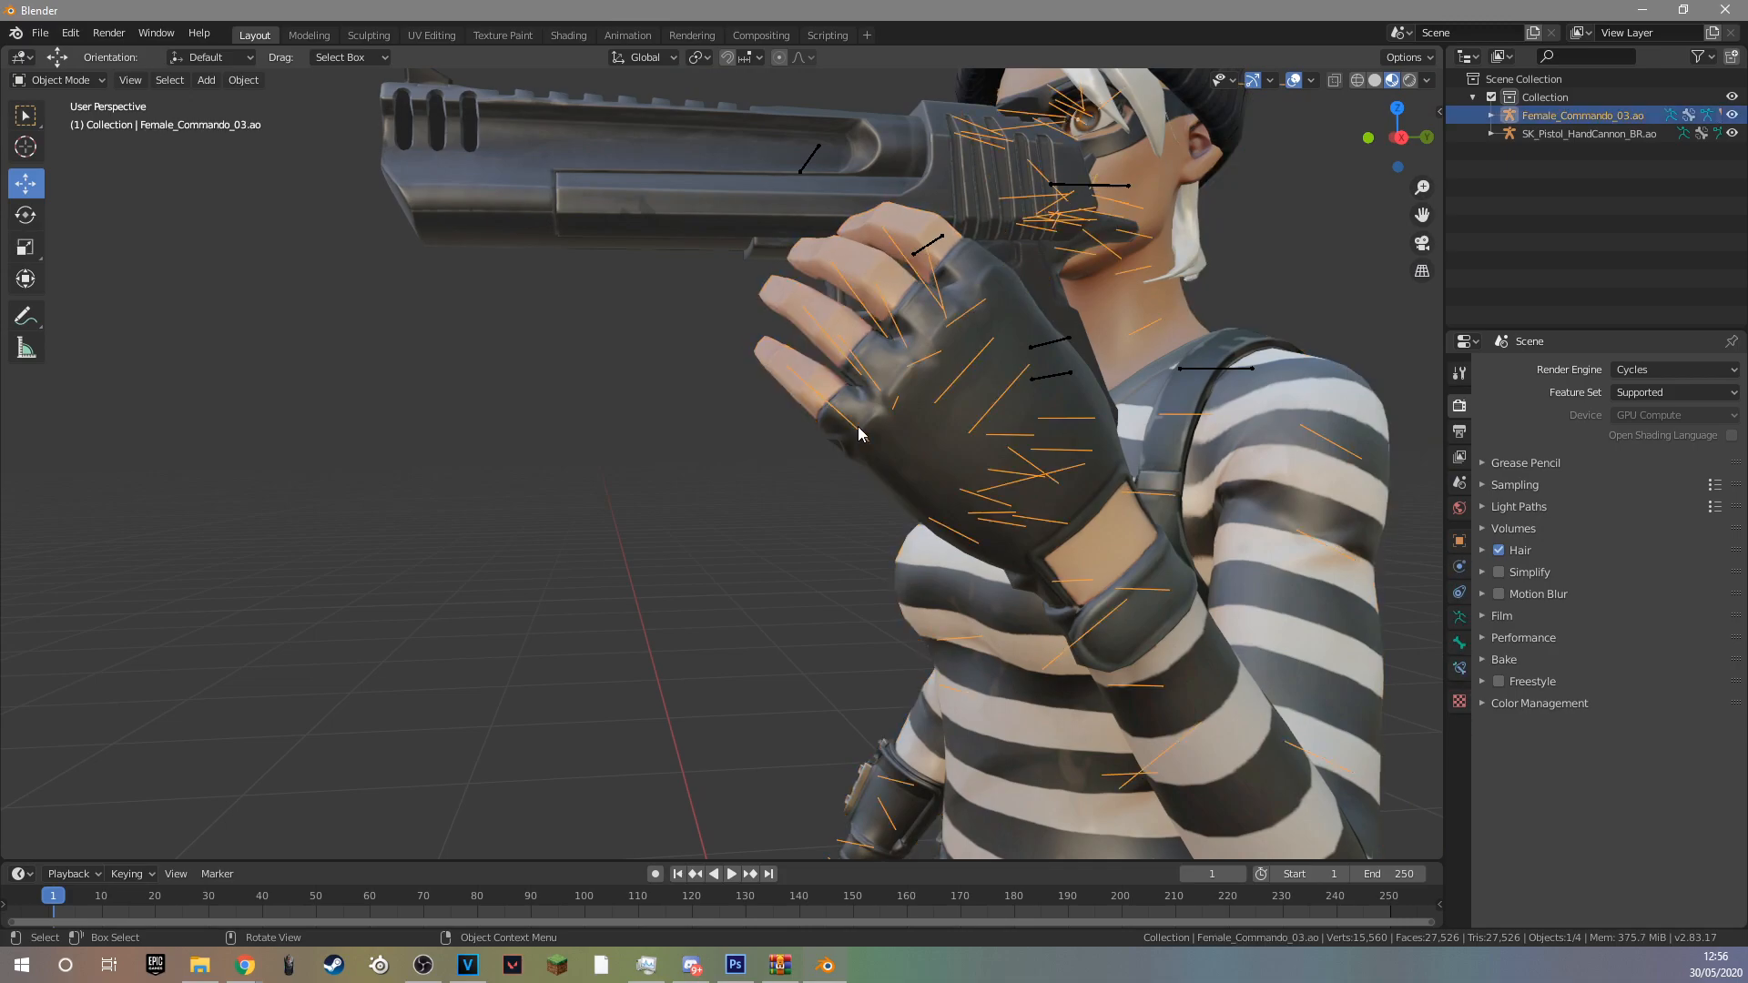
{"action": "left_click", "coordinate": [851, 436], "text": "shift"}
{"action": "left_click", "coordinate": [856, 435], "text": "shift"}
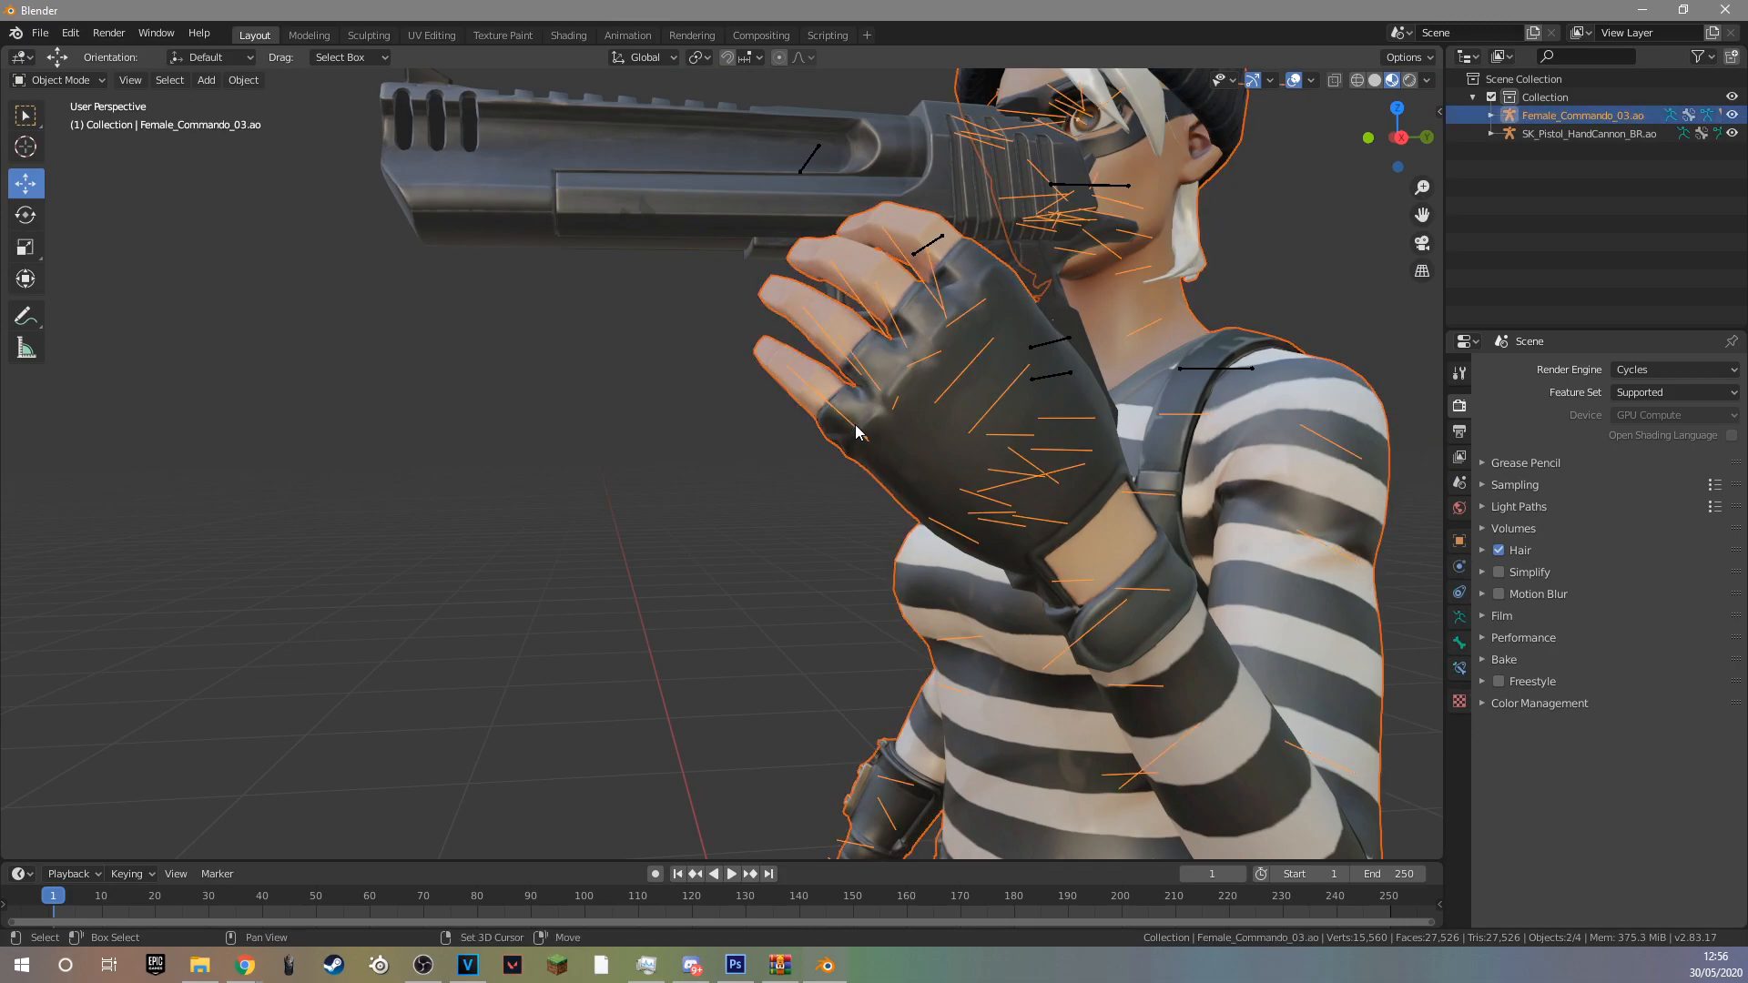
{"action": "left_click", "coordinate": [89, 80]}
{"action": "left_click", "coordinate": [60, 141]}
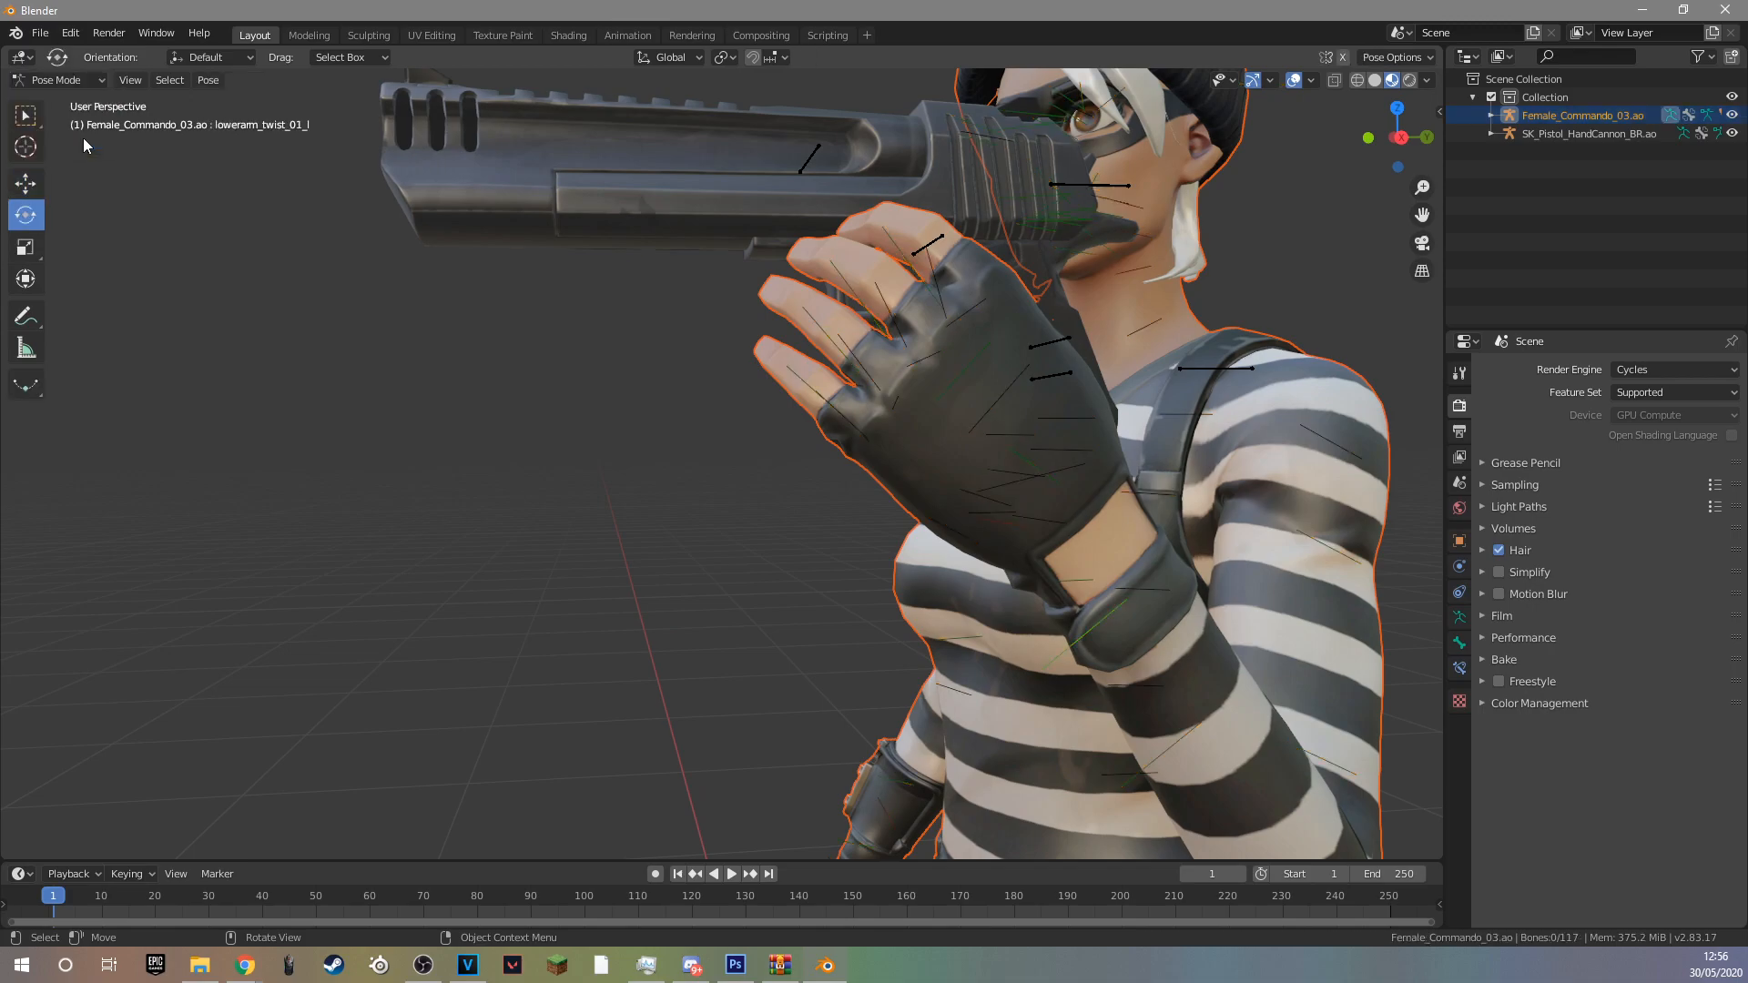
Curl the left hand's fingers by rotating the pinky_02_l, ring_02_l and middle_02_l bones together.
{"action": "left_click", "coordinate": [842, 422]}
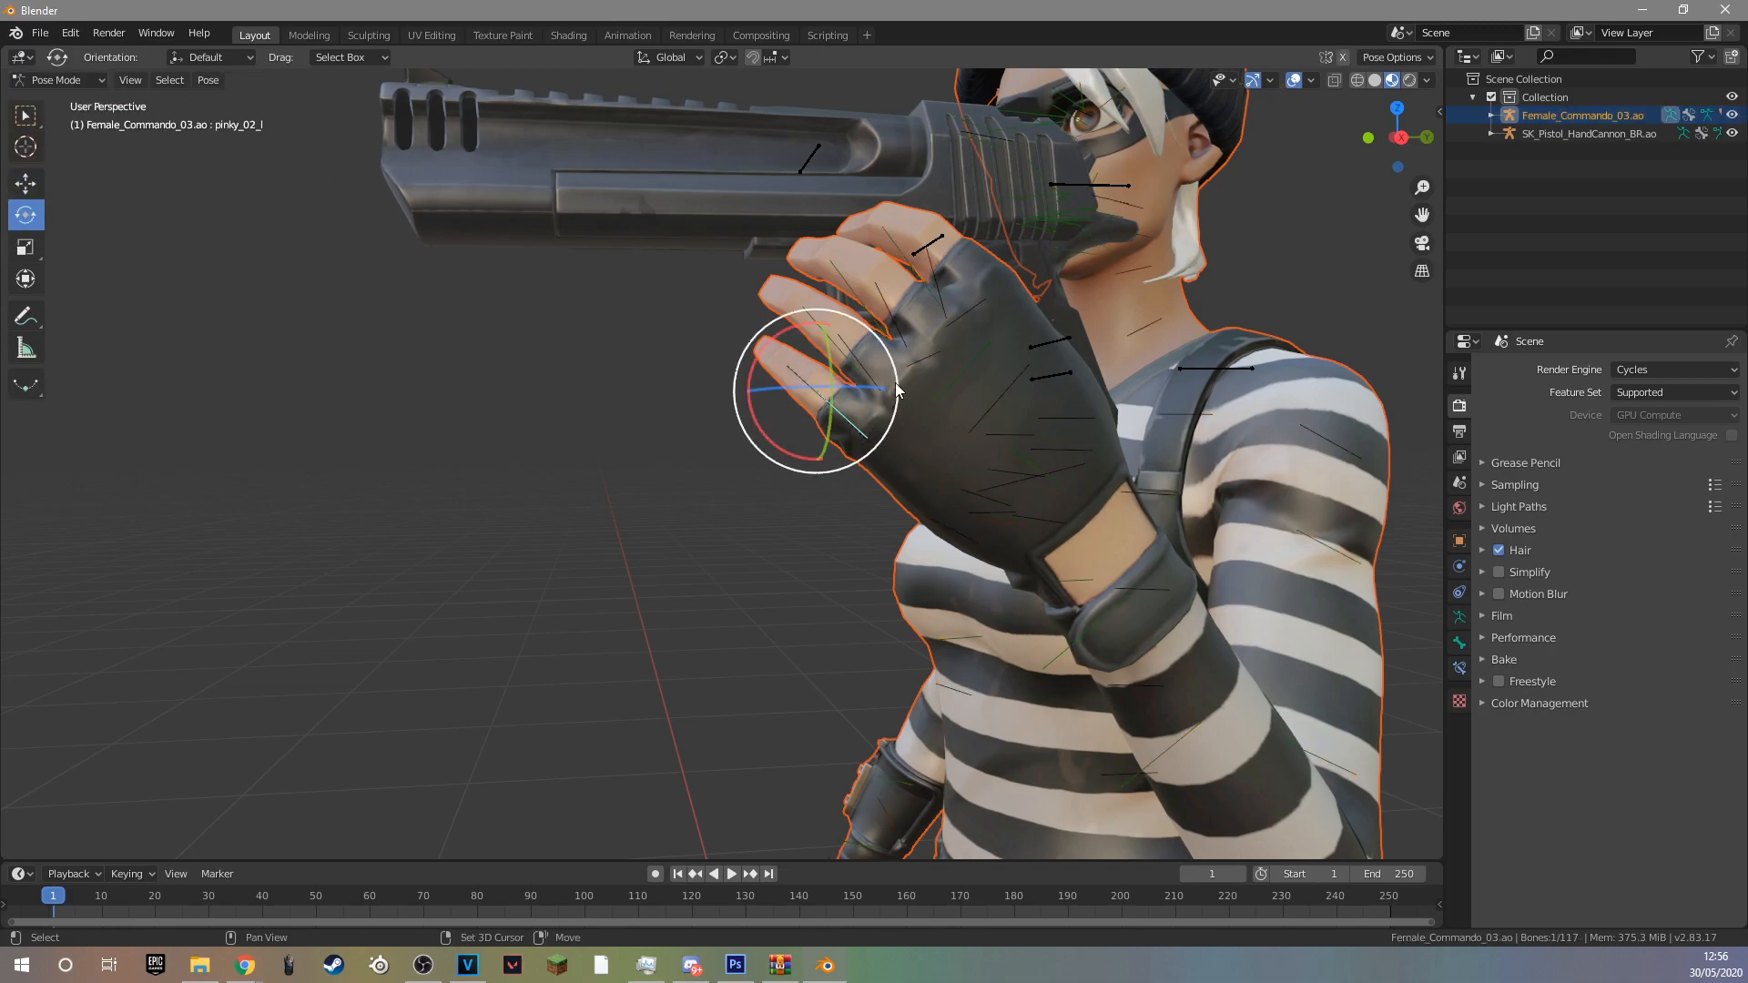
{"action": "left_click", "coordinate": [915, 377]}
{"action": "left_click", "coordinate": [935, 490]}
{"action": "left_click", "coordinate": [862, 433]}
{"action": "left_click", "coordinate": [930, 344], "text": "shift"}
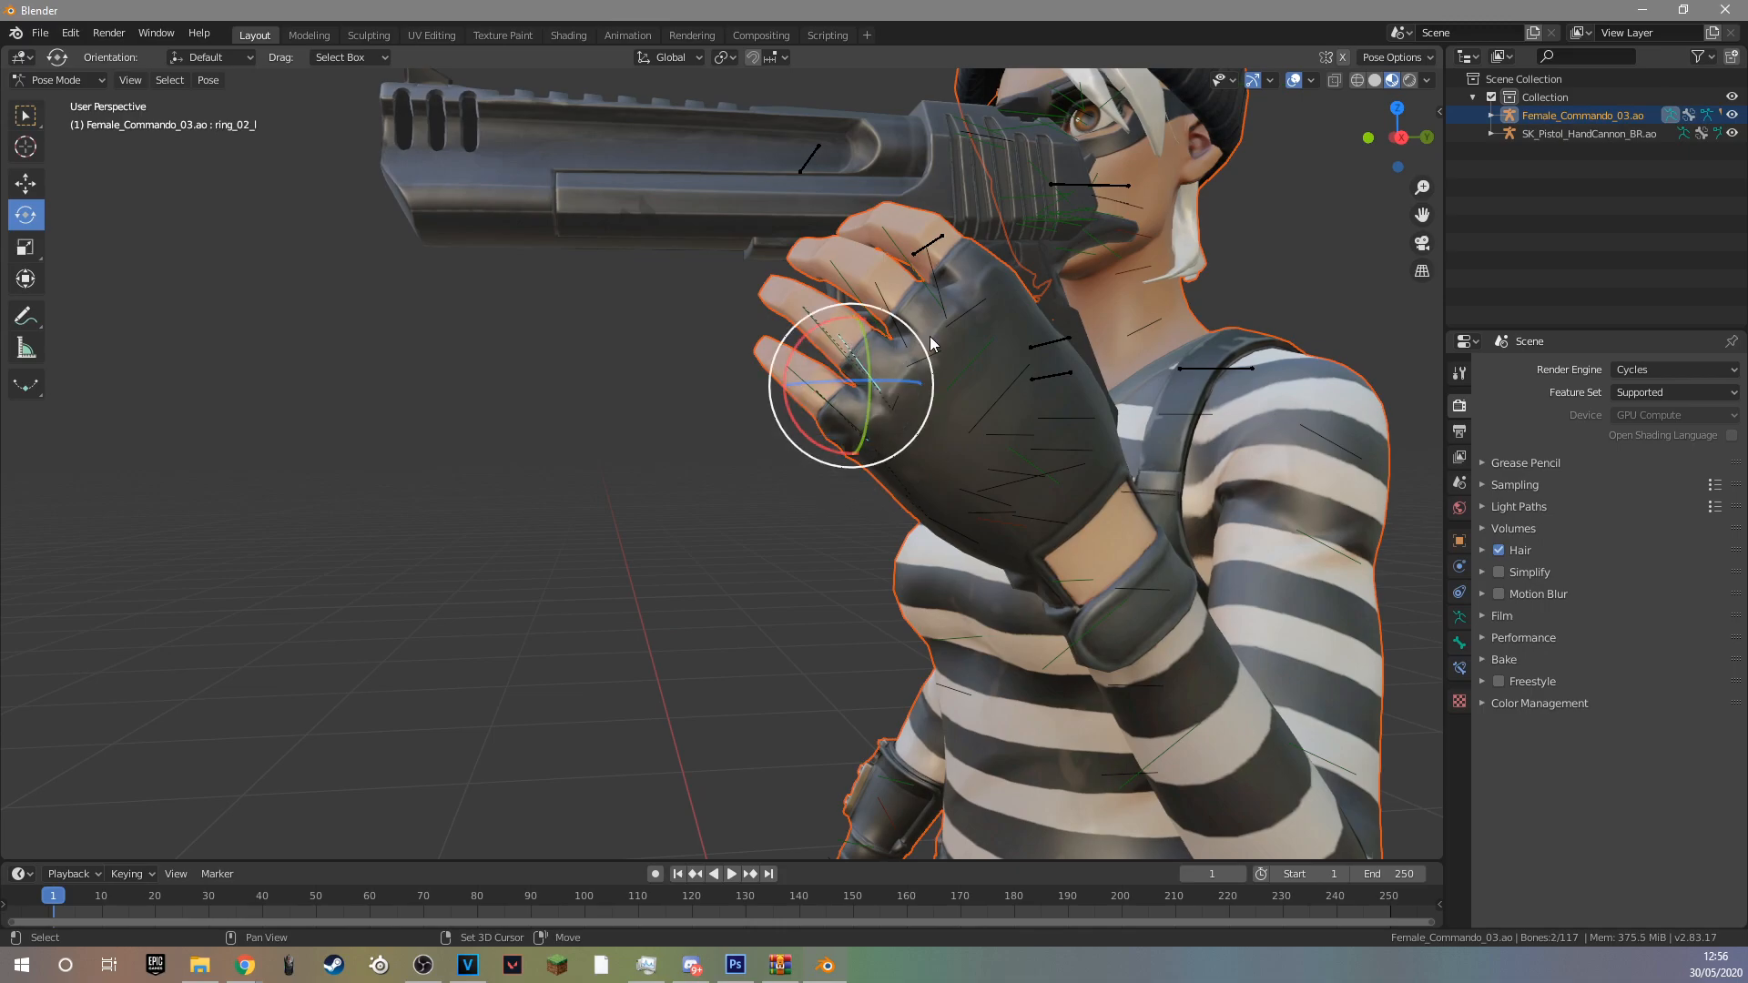
{"action": "left_click", "coordinate": [881, 293], "text": "shift"}
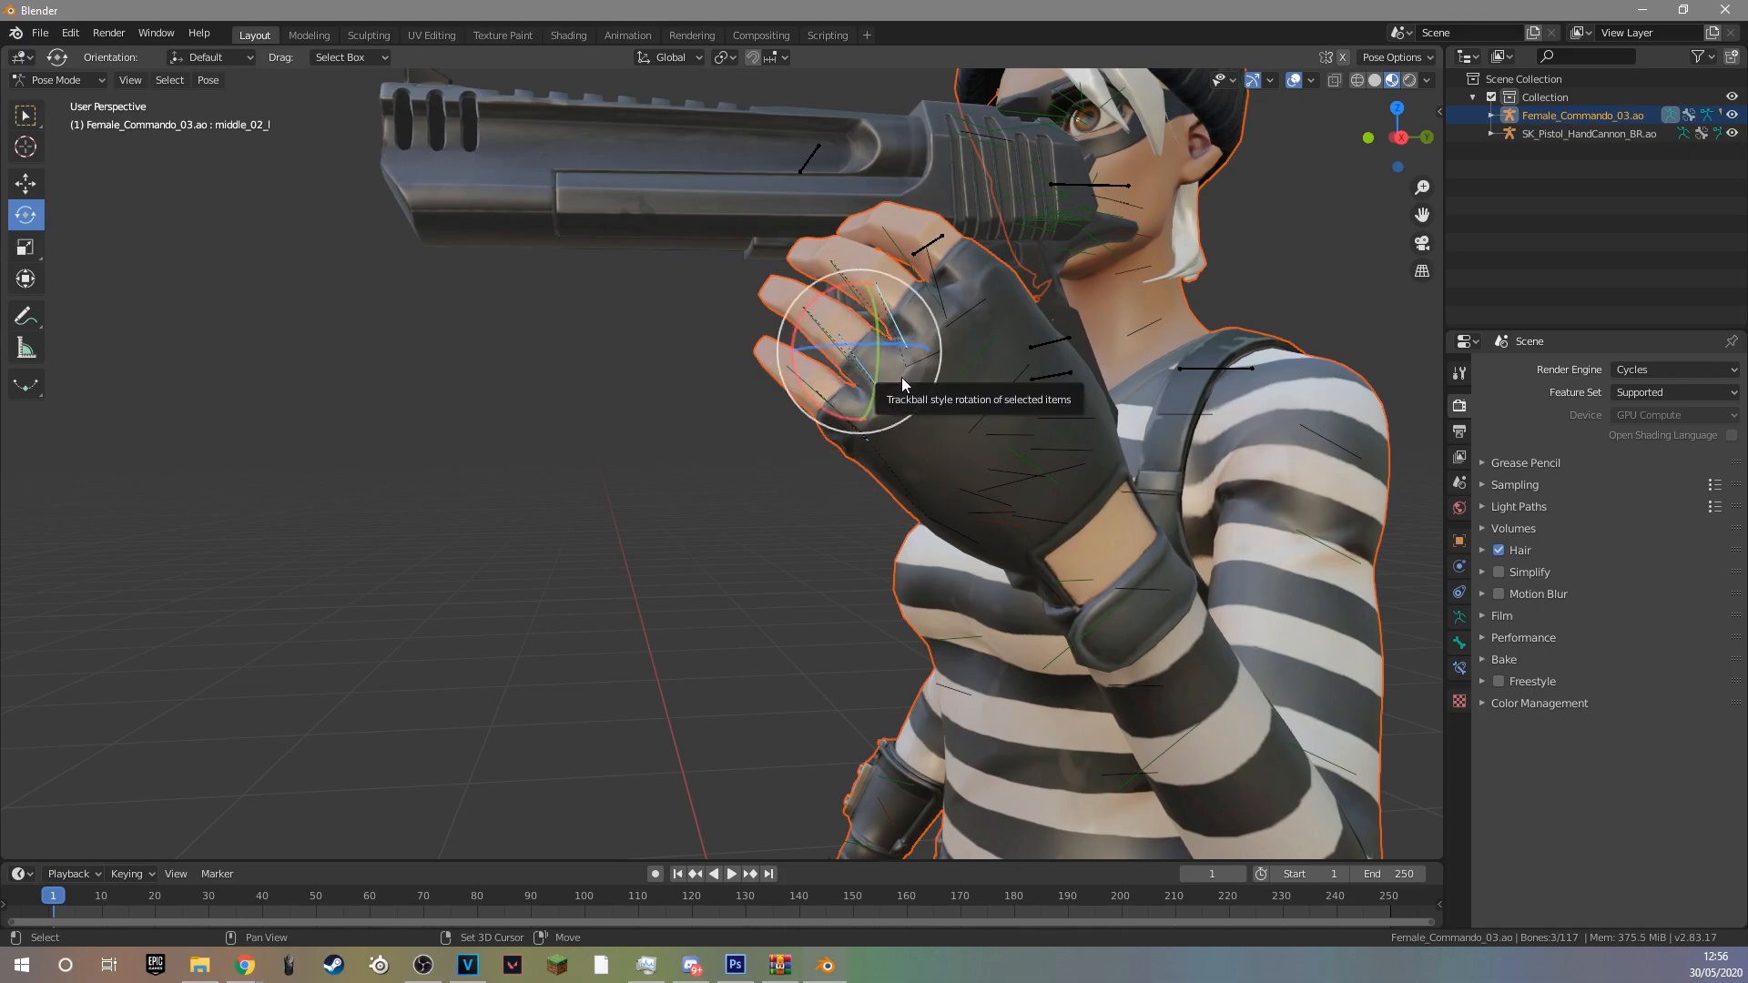
{"action": "mouse_move", "coordinate": [903, 347]}
{"action": "left_mouse_down"}
{"action": "mouse_move", "coordinate": [887, 410]}
{"action": "mouse_move", "coordinate": [962, 407]}
{"action": "mouse_move", "coordinate": [928, 410]}
{"action": "mouse_move", "coordinate": [956, 337]}
{"action": "mouse_move", "coordinate": [896, 358]}
{"action": "left_mouse_up"}
{"action": "mouse_move", "coordinate": [1071, 324]}
{"action": "middle_mouse_down"}
{"action": "mouse_move", "coordinate": [1090, 326]}
{"action": "mouse_move", "coordinate": [1072, 326]}
{"action": "middle_mouse_up"}
{"action": "scroll", "coordinate": [1071, 326], "scroll_direction": "down", "scroll_amount": 2}
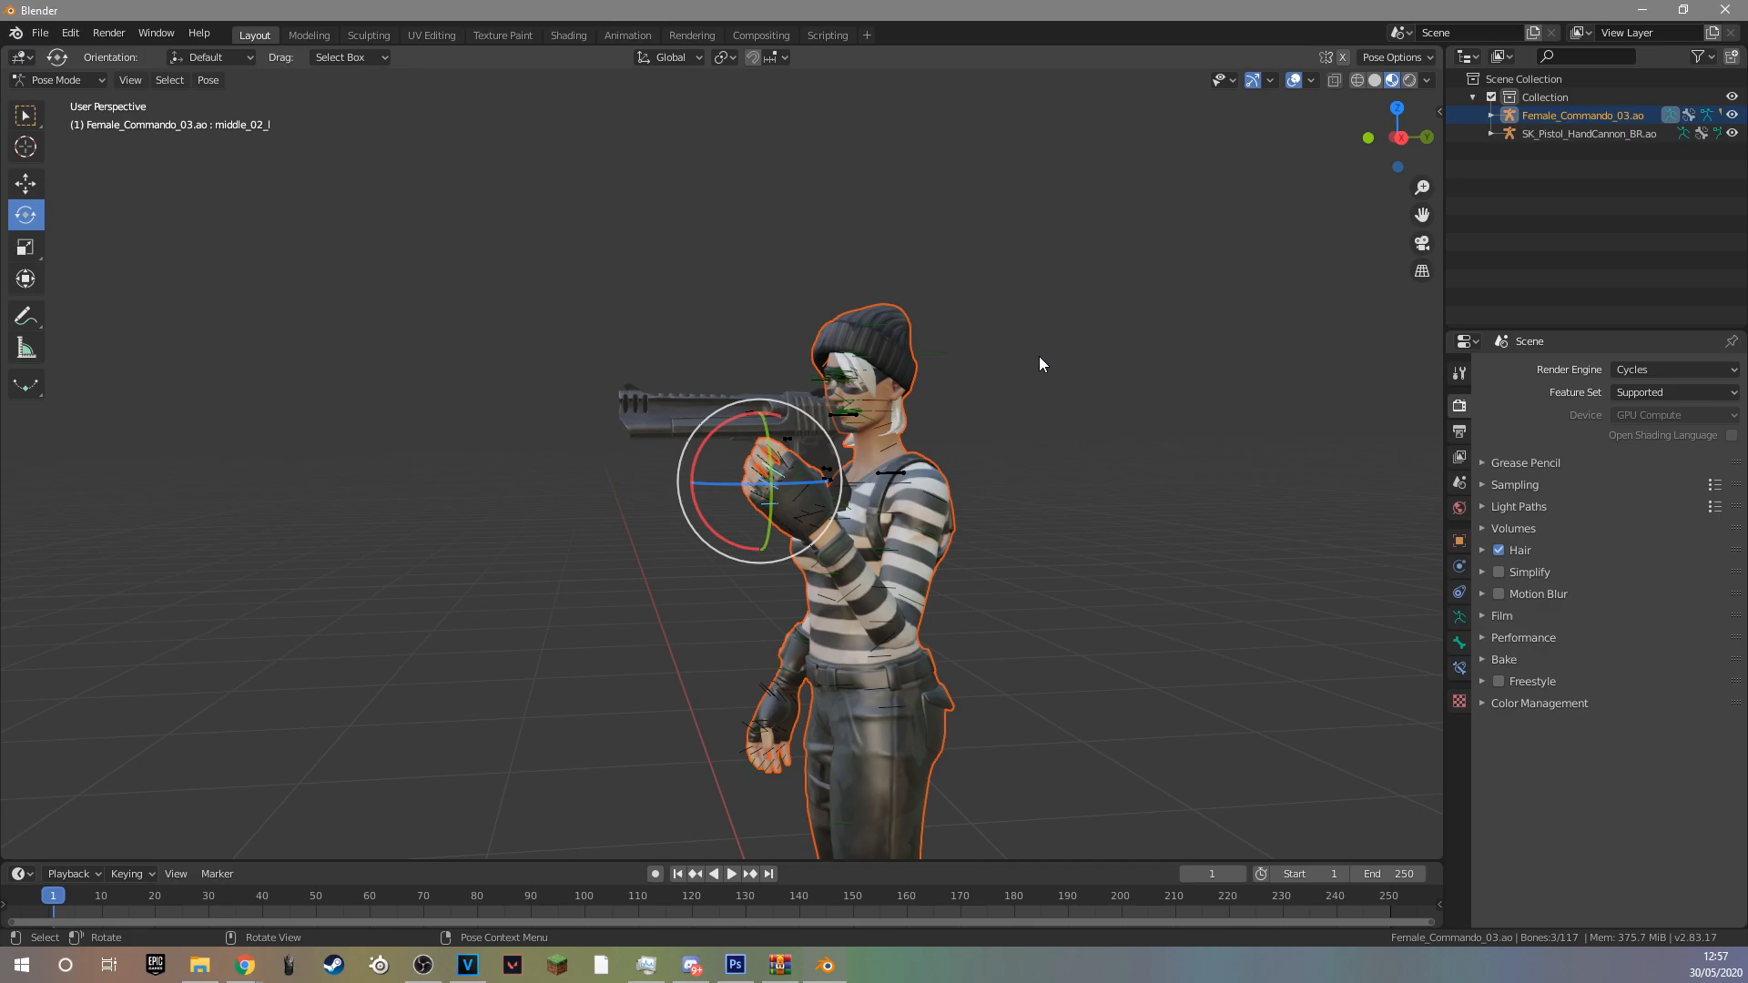
{"action": "left_click_drag", "start_coordinate": [1421, 215], "coordinate": [1420, 218]}
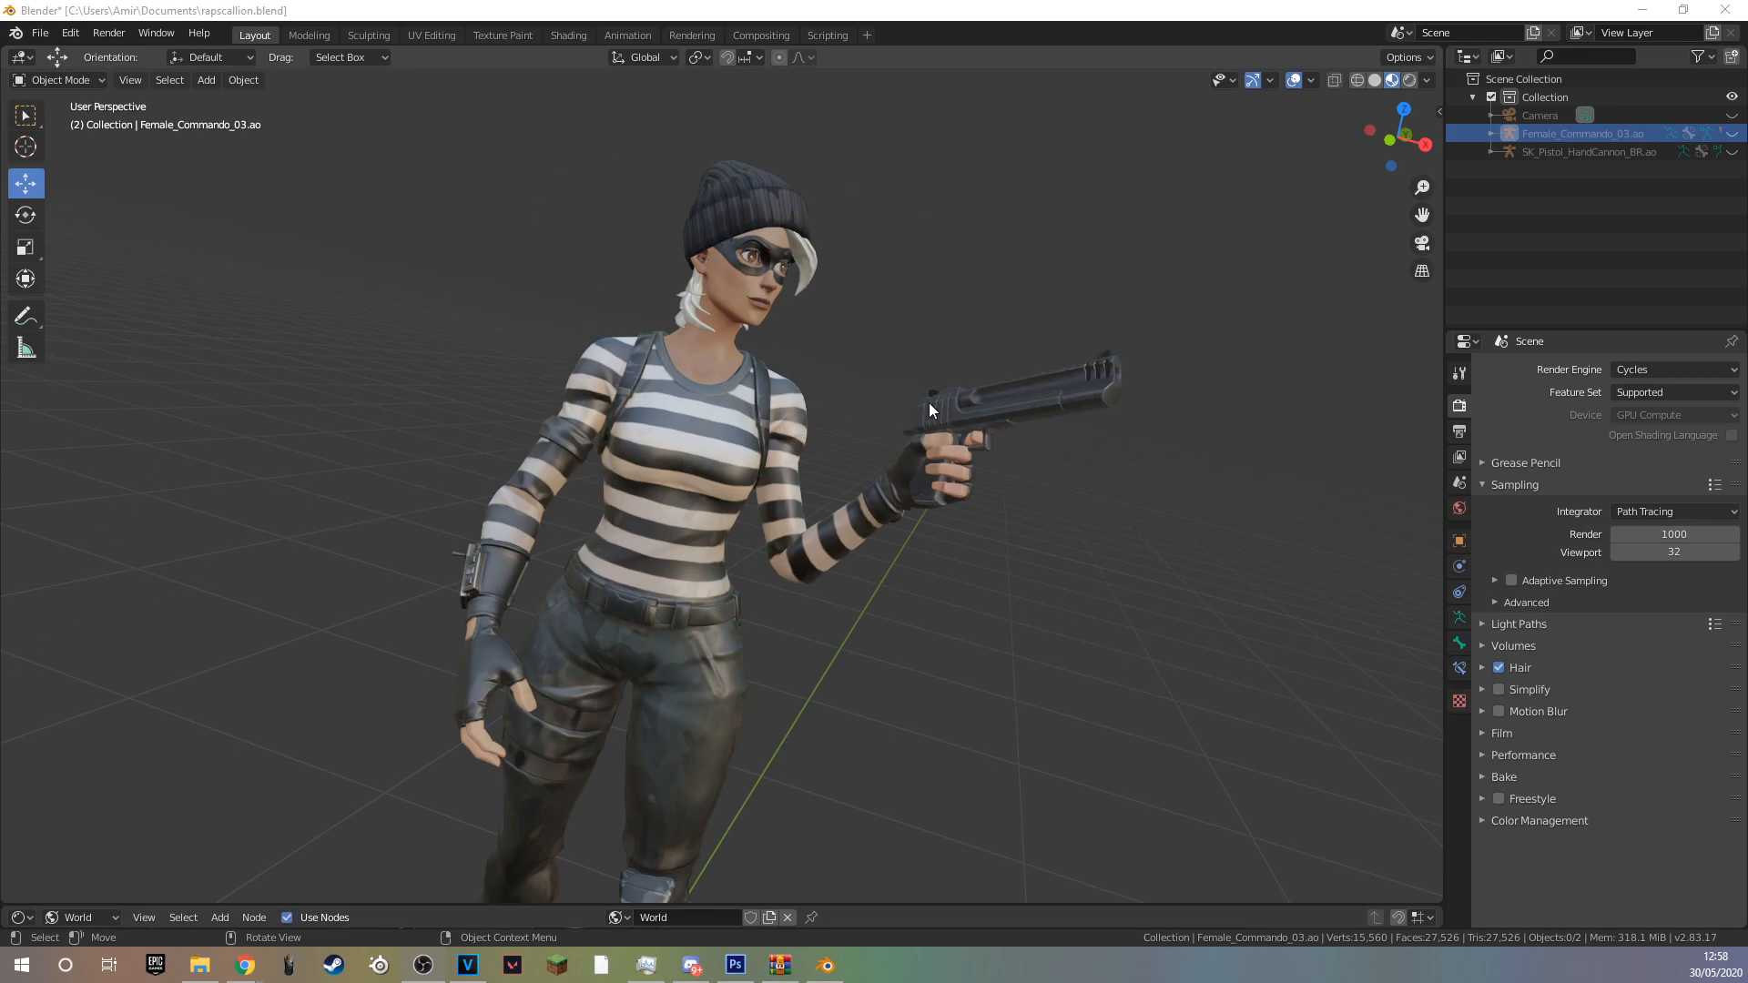
{"action": "scroll", "coordinate": [841, 381], "scroll_direction": "up", "scroll_amount": 3}
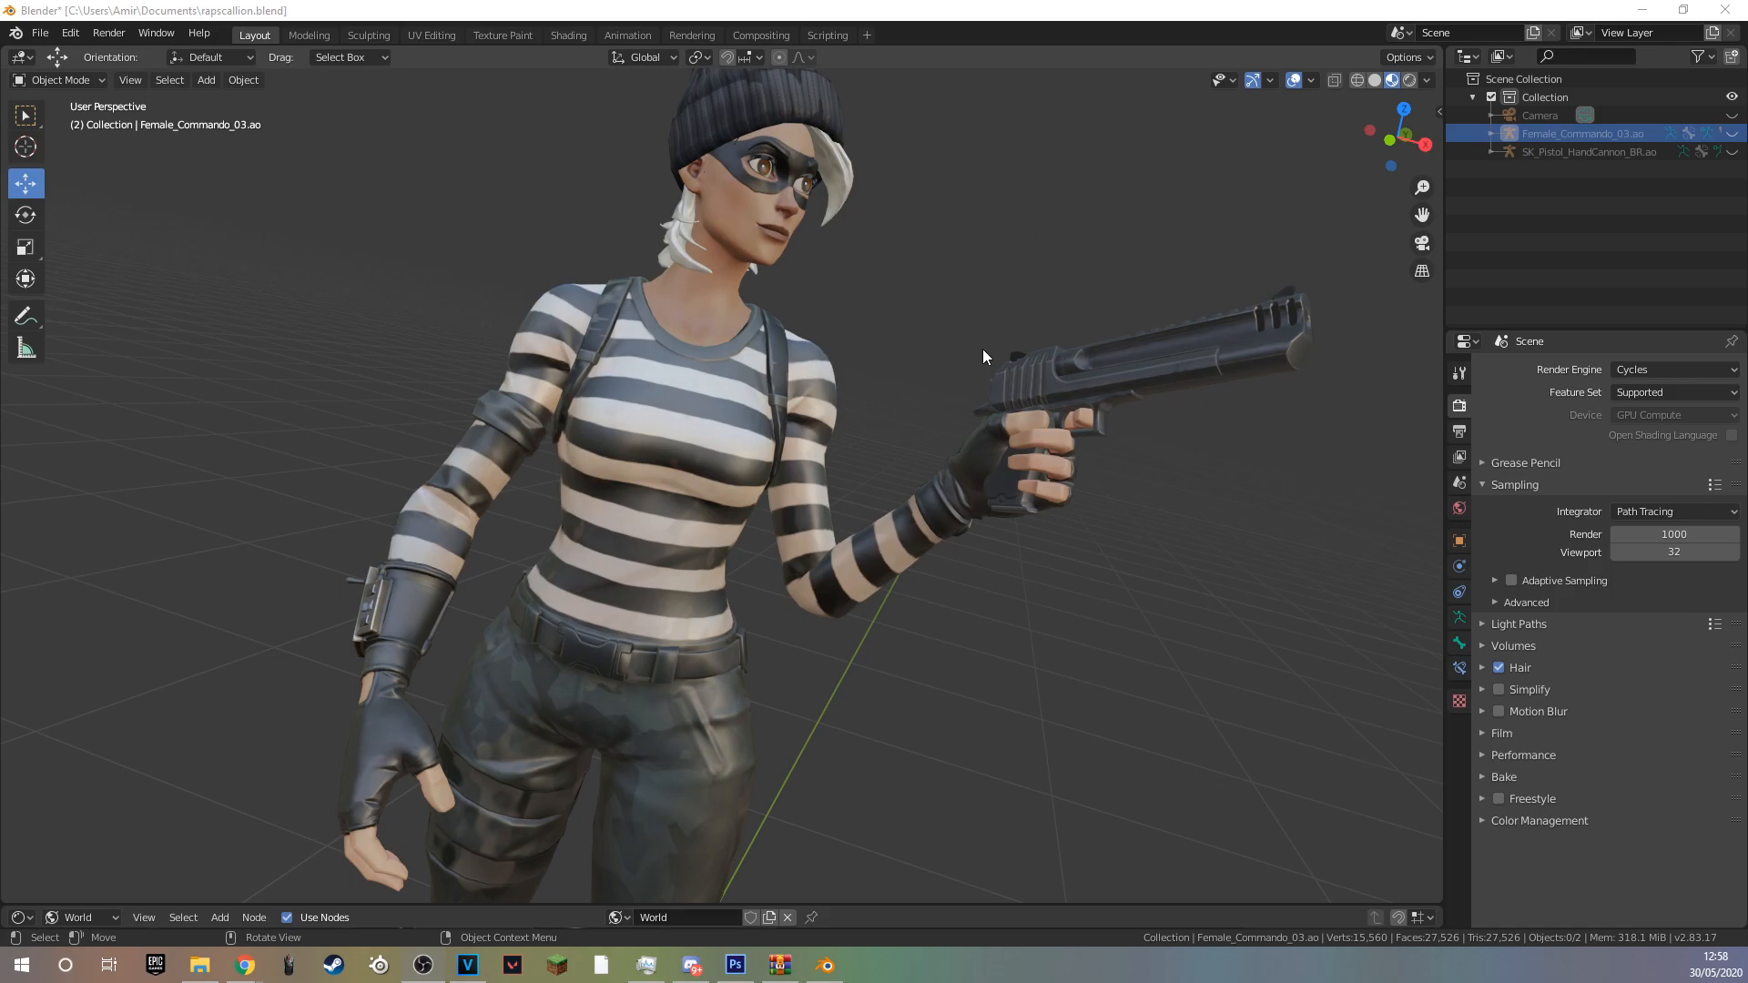
Deselect the character in Object Mode and add a new camera to the scene.
{"action": "scroll", "coordinate": [839, 412], "scroll_direction": "up", "scroll_amount": 6}
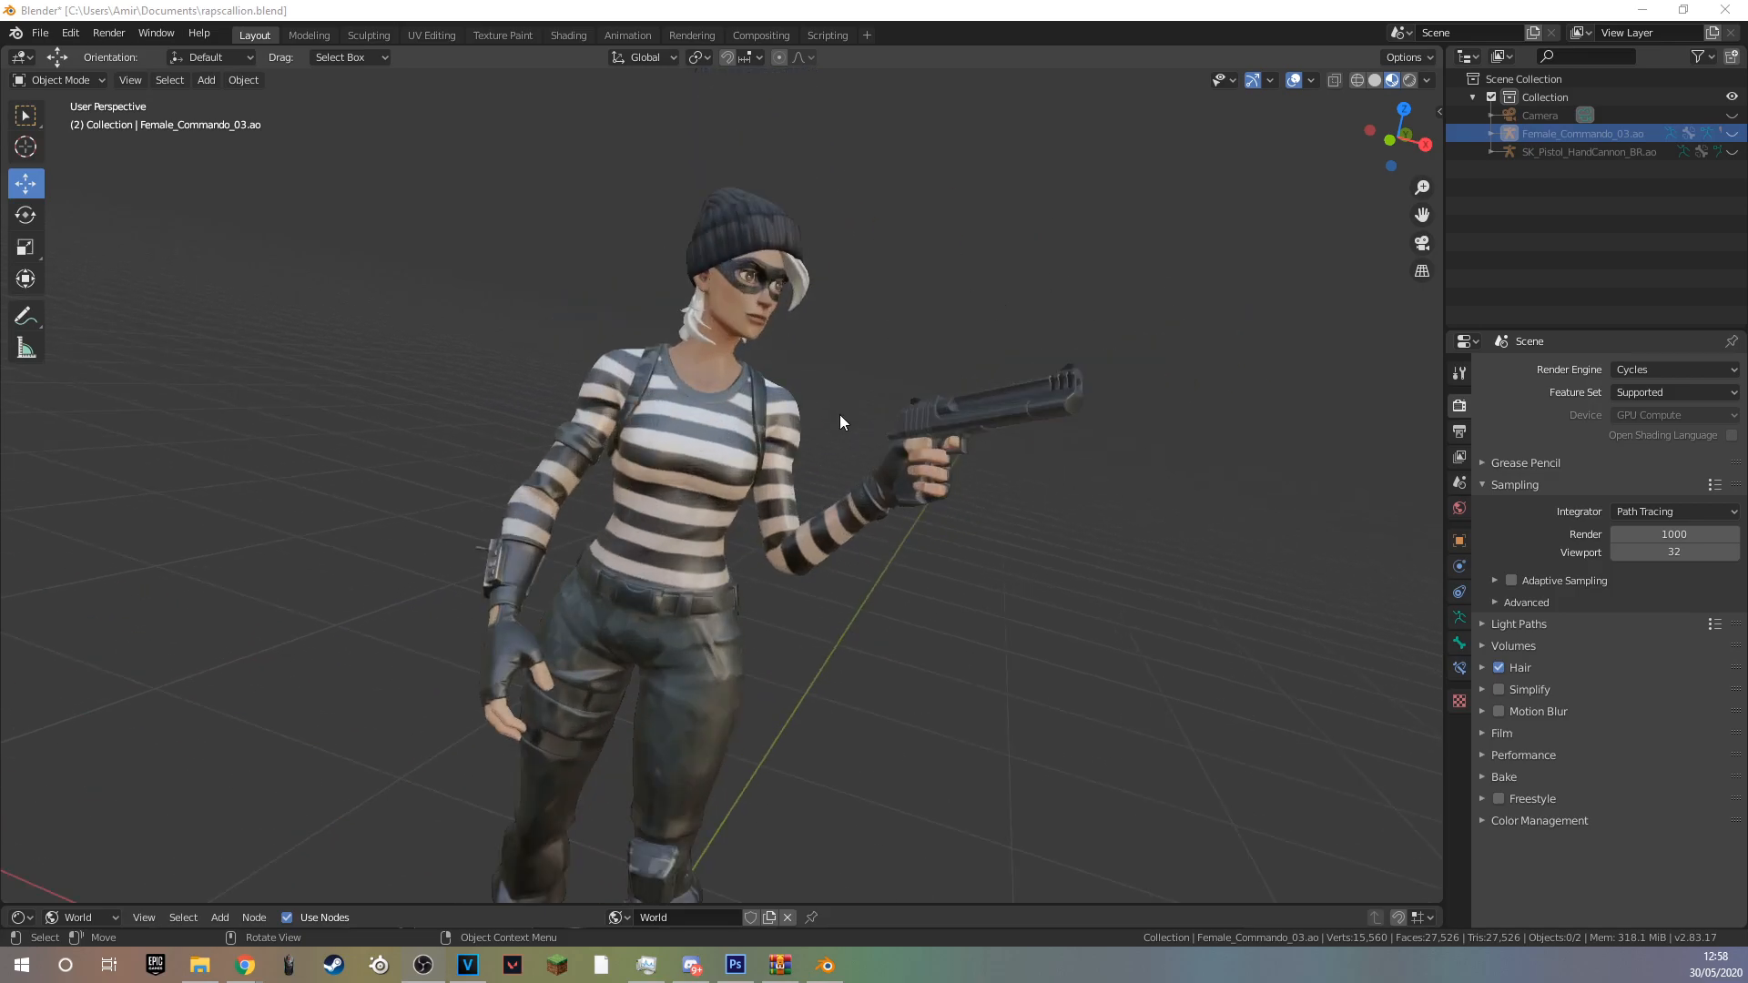
{"action": "scroll", "coordinate": [1220, 428], "scroll_direction": "up", "scroll_amount": 6}
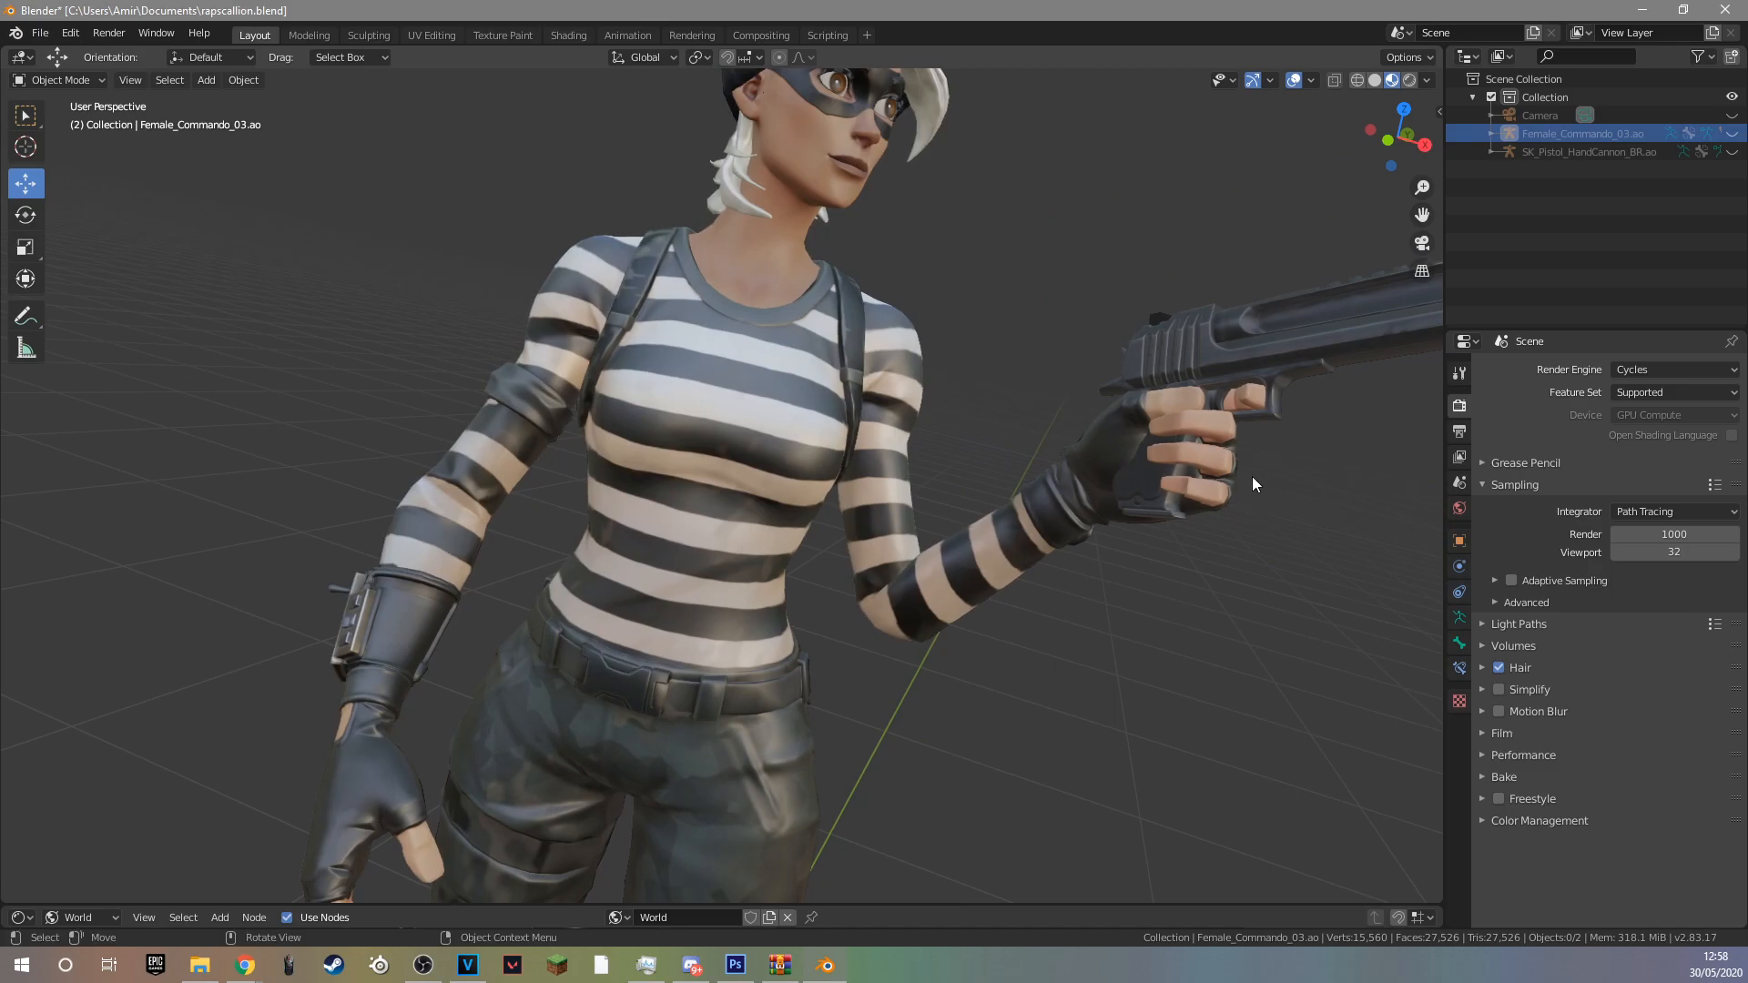
{"action": "scroll", "coordinate": [1176, 404], "scroll_direction": "down", "scroll_amount": 8}
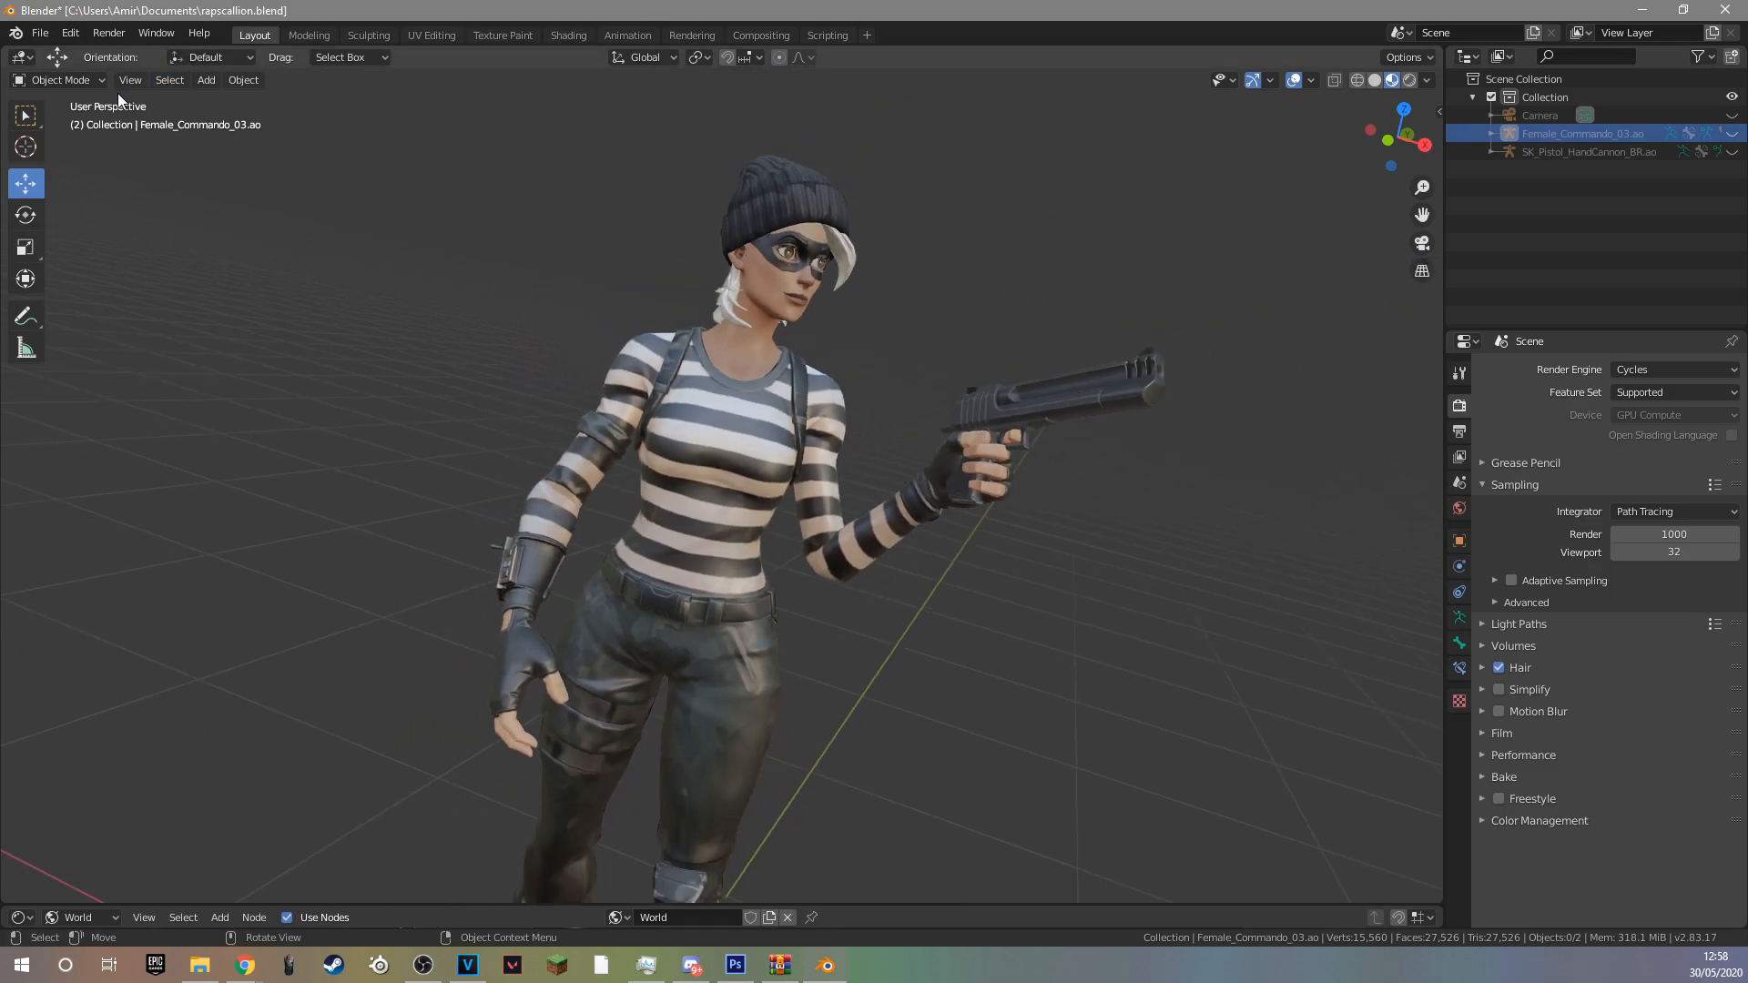
{"action": "left_click", "coordinate": [63, 79]}
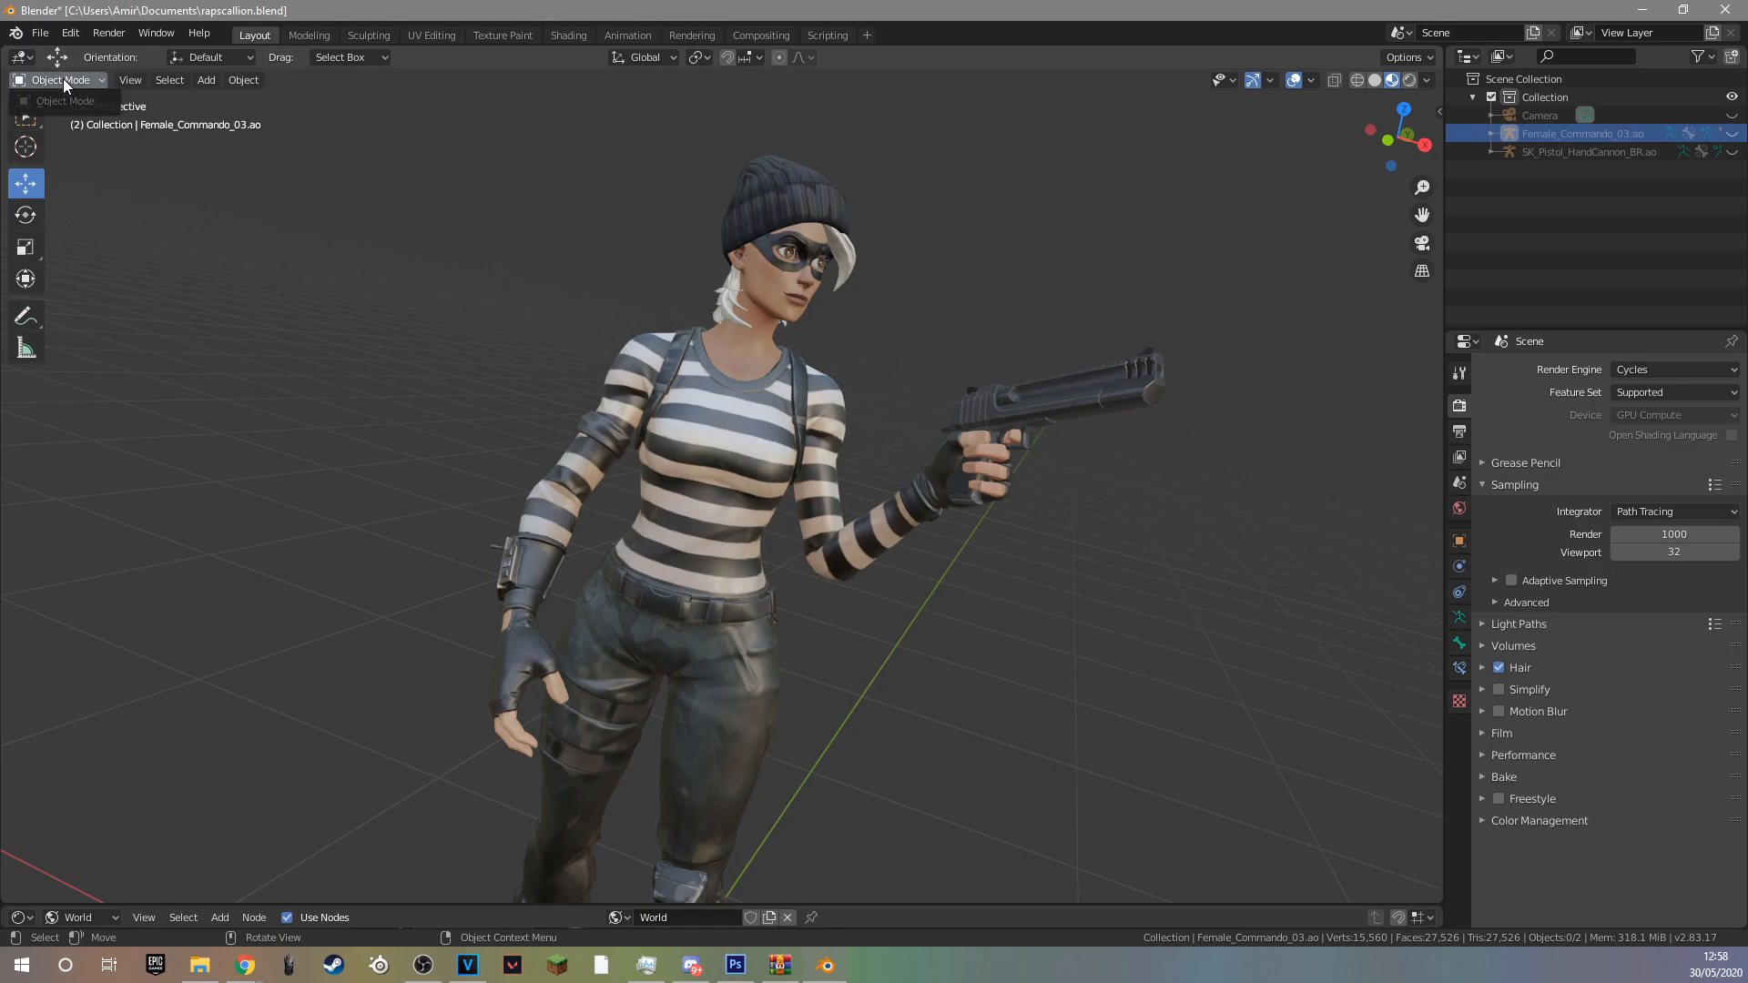
{"action": "left_click", "coordinate": [69, 95]}
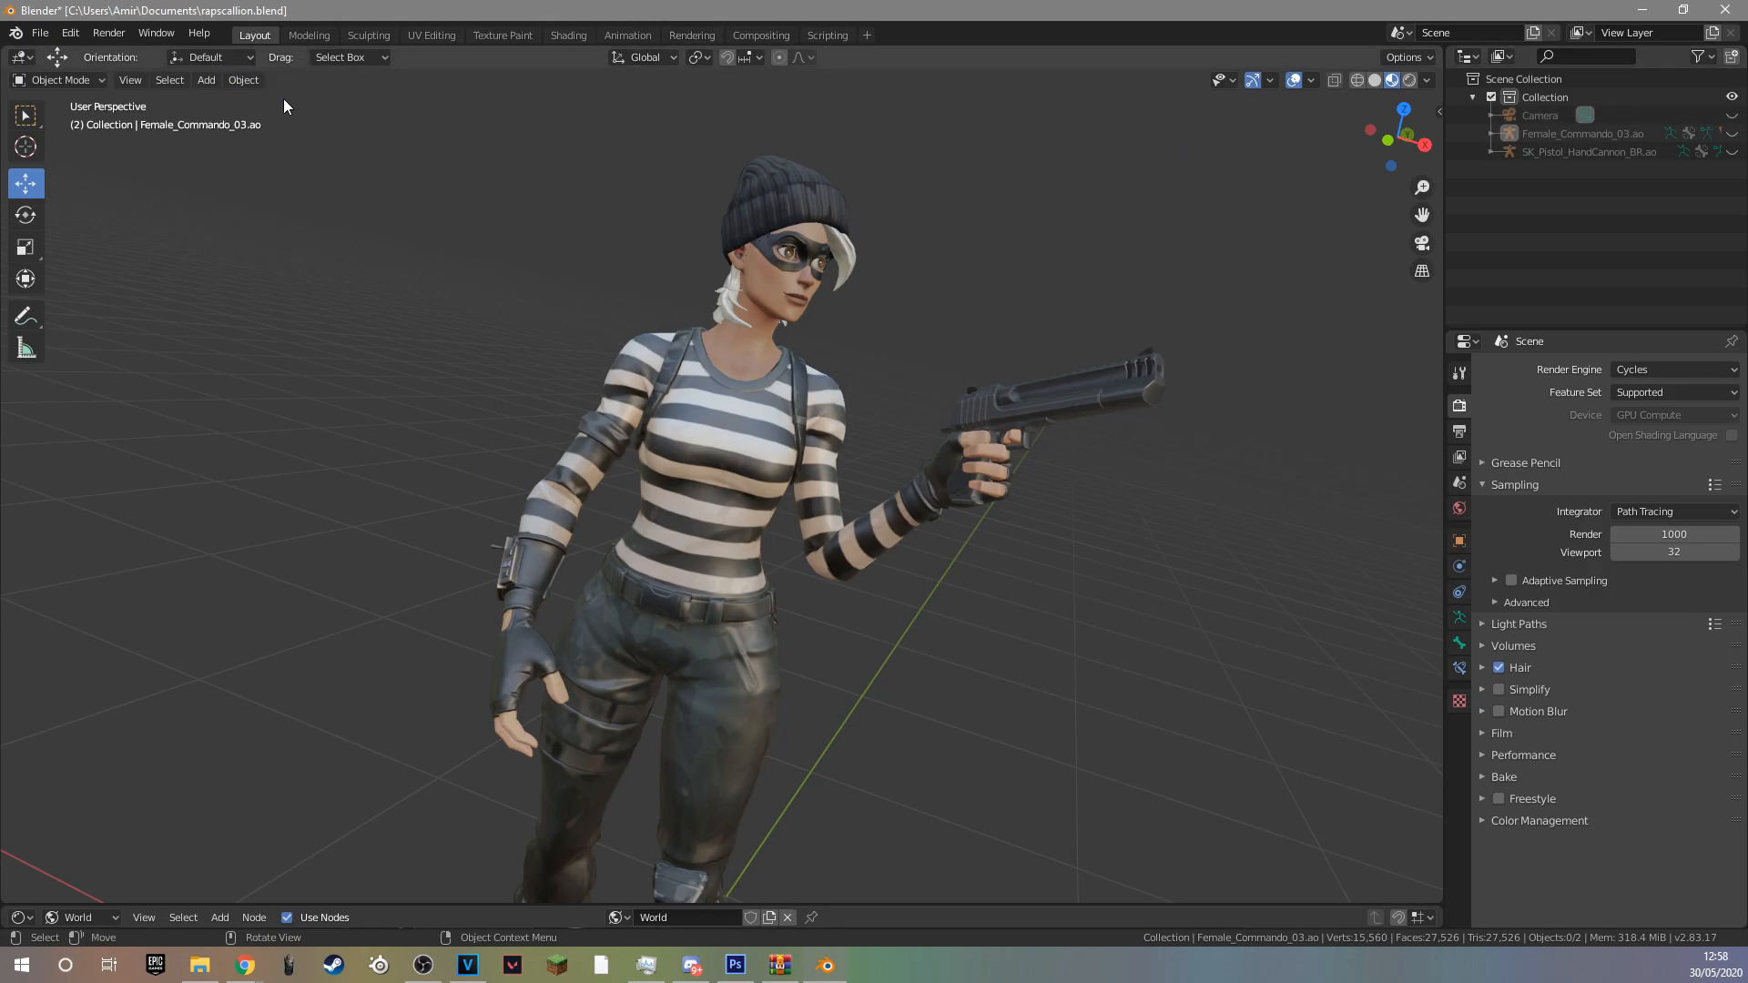
{"action": "left_click", "coordinate": [214, 84]}
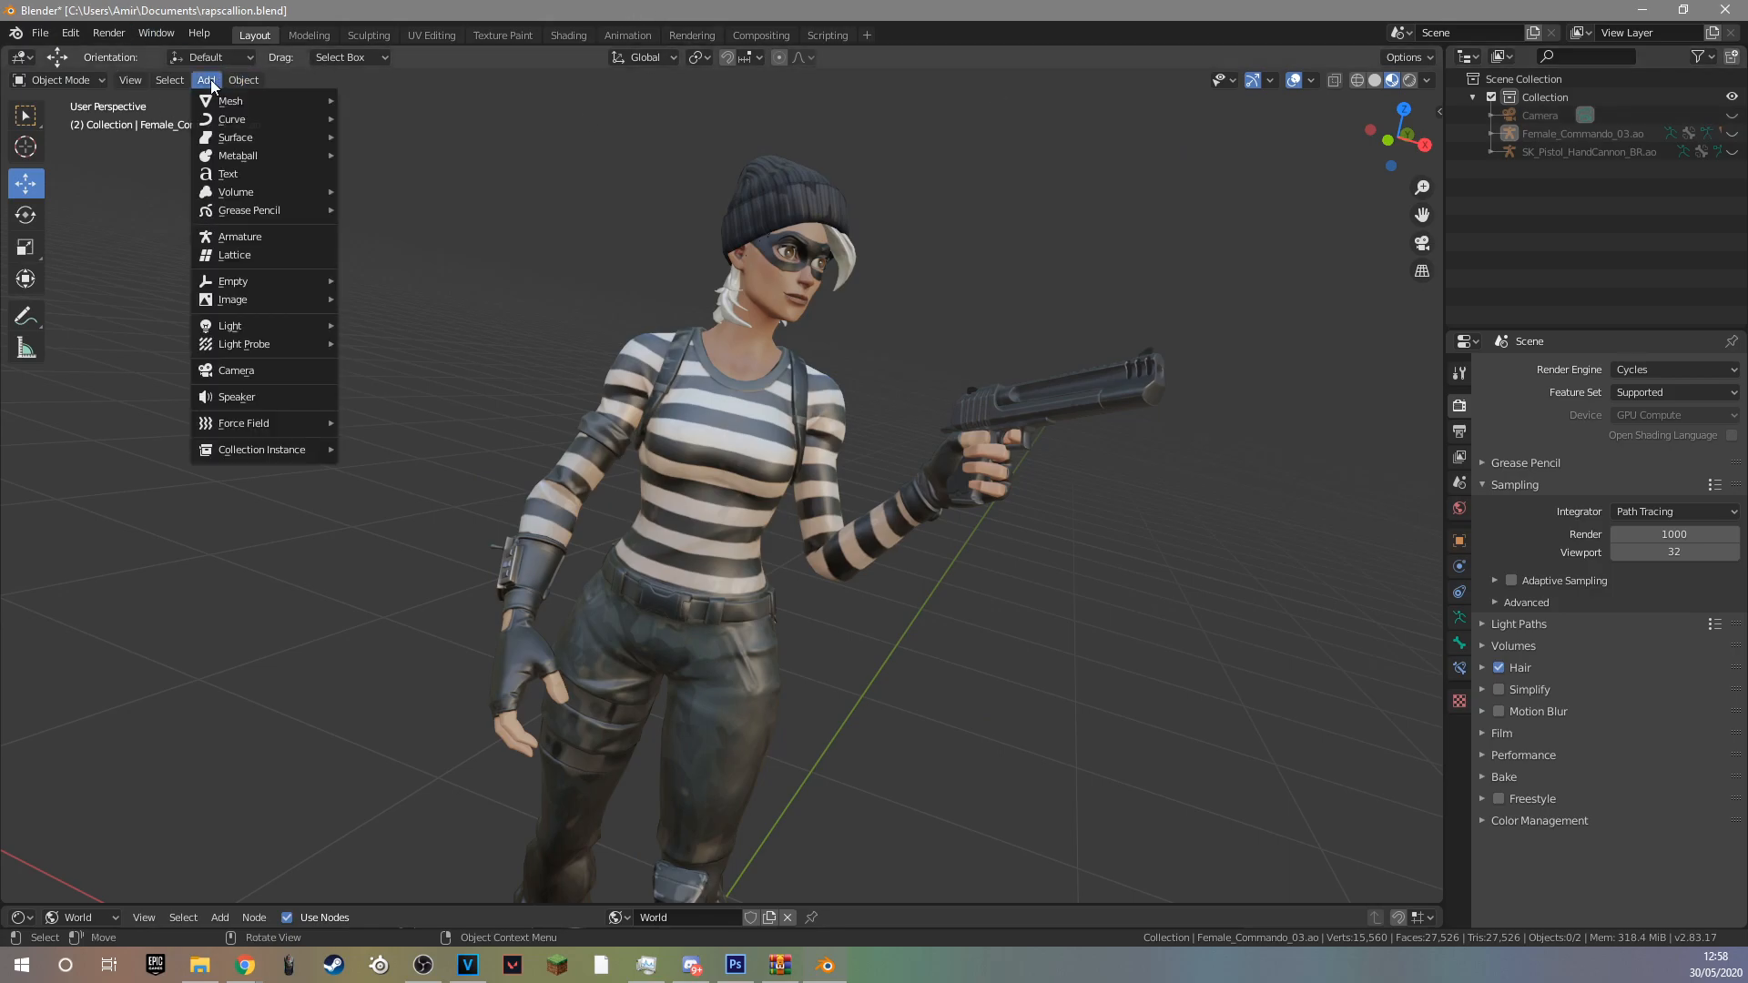
{"action": "left_click", "coordinate": [313, 372]}
{"action": "scroll", "coordinate": [787, 652], "scroll_direction": "down", "scroll_amount": 6}
{"action": "scroll", "coordinate": [713, 776], "scroll_direction": "up", "scroll_amount": 2}
{"action": "middle_click_drag", "start_coordinate": [770, 761], "coordinate": [636, 794]}
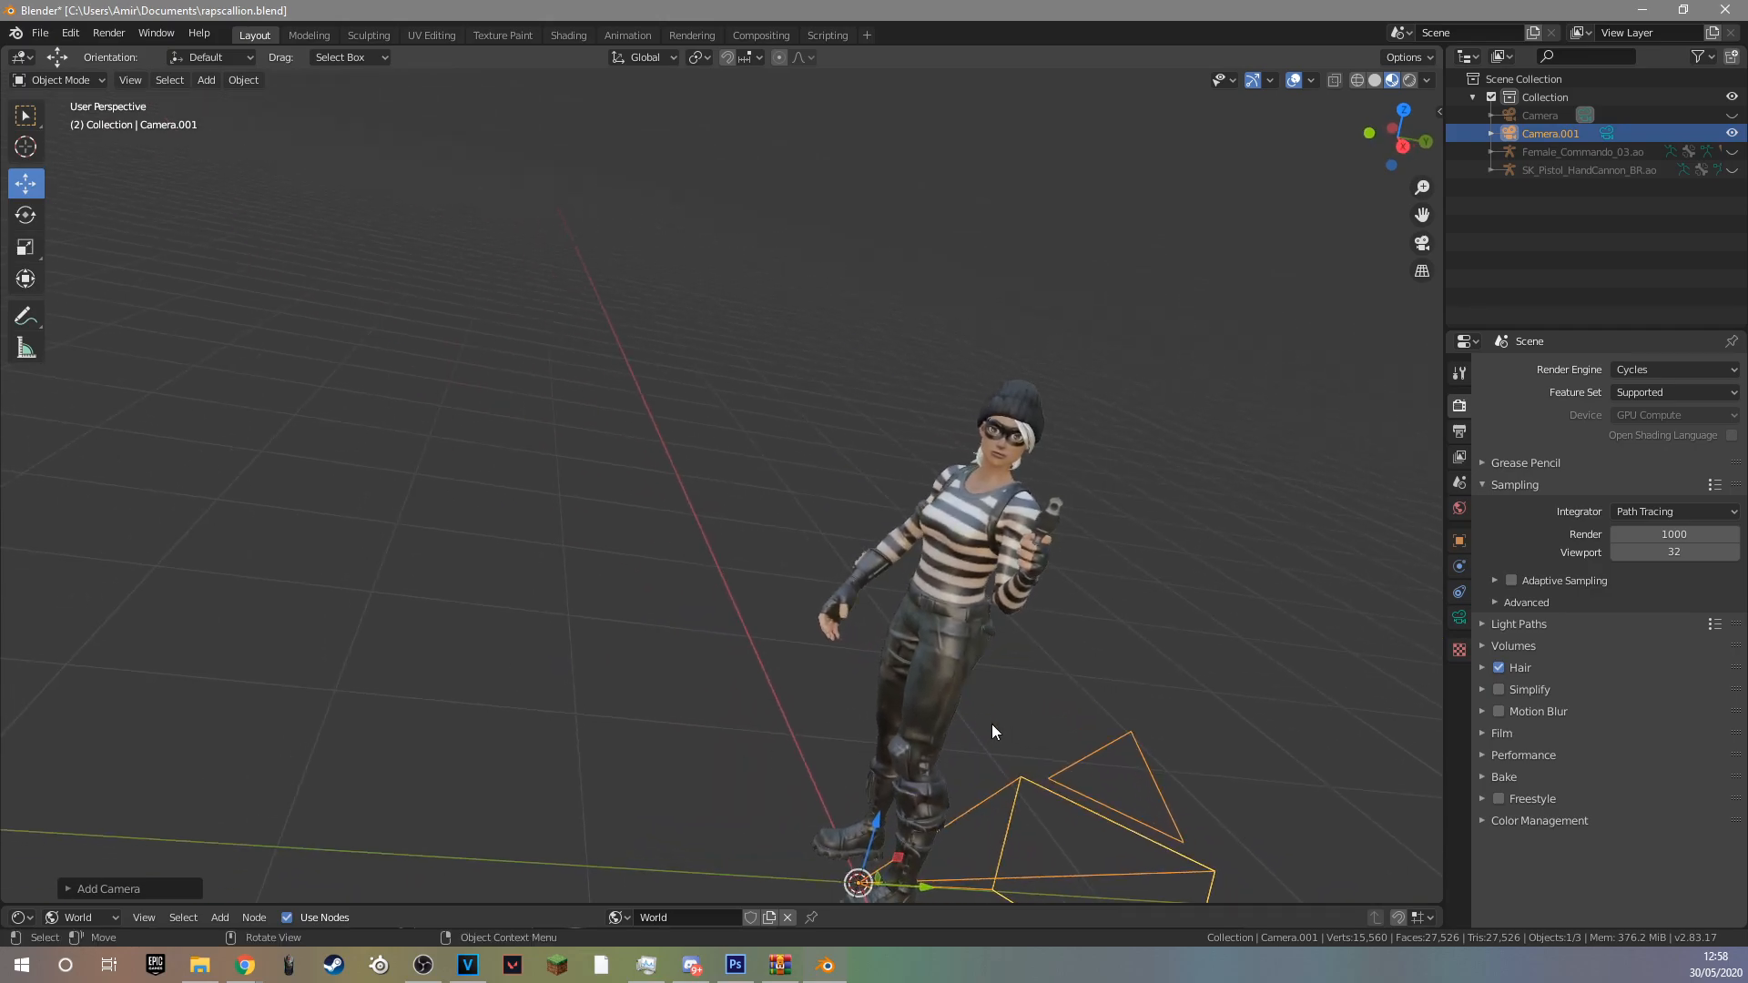
Move the new camera along the Y axis in front of the character and raise it to upper-body height.
{"action": "left_click_drag", "start_coordinate": [1422, 216], "coordinate": [1254, 5]}
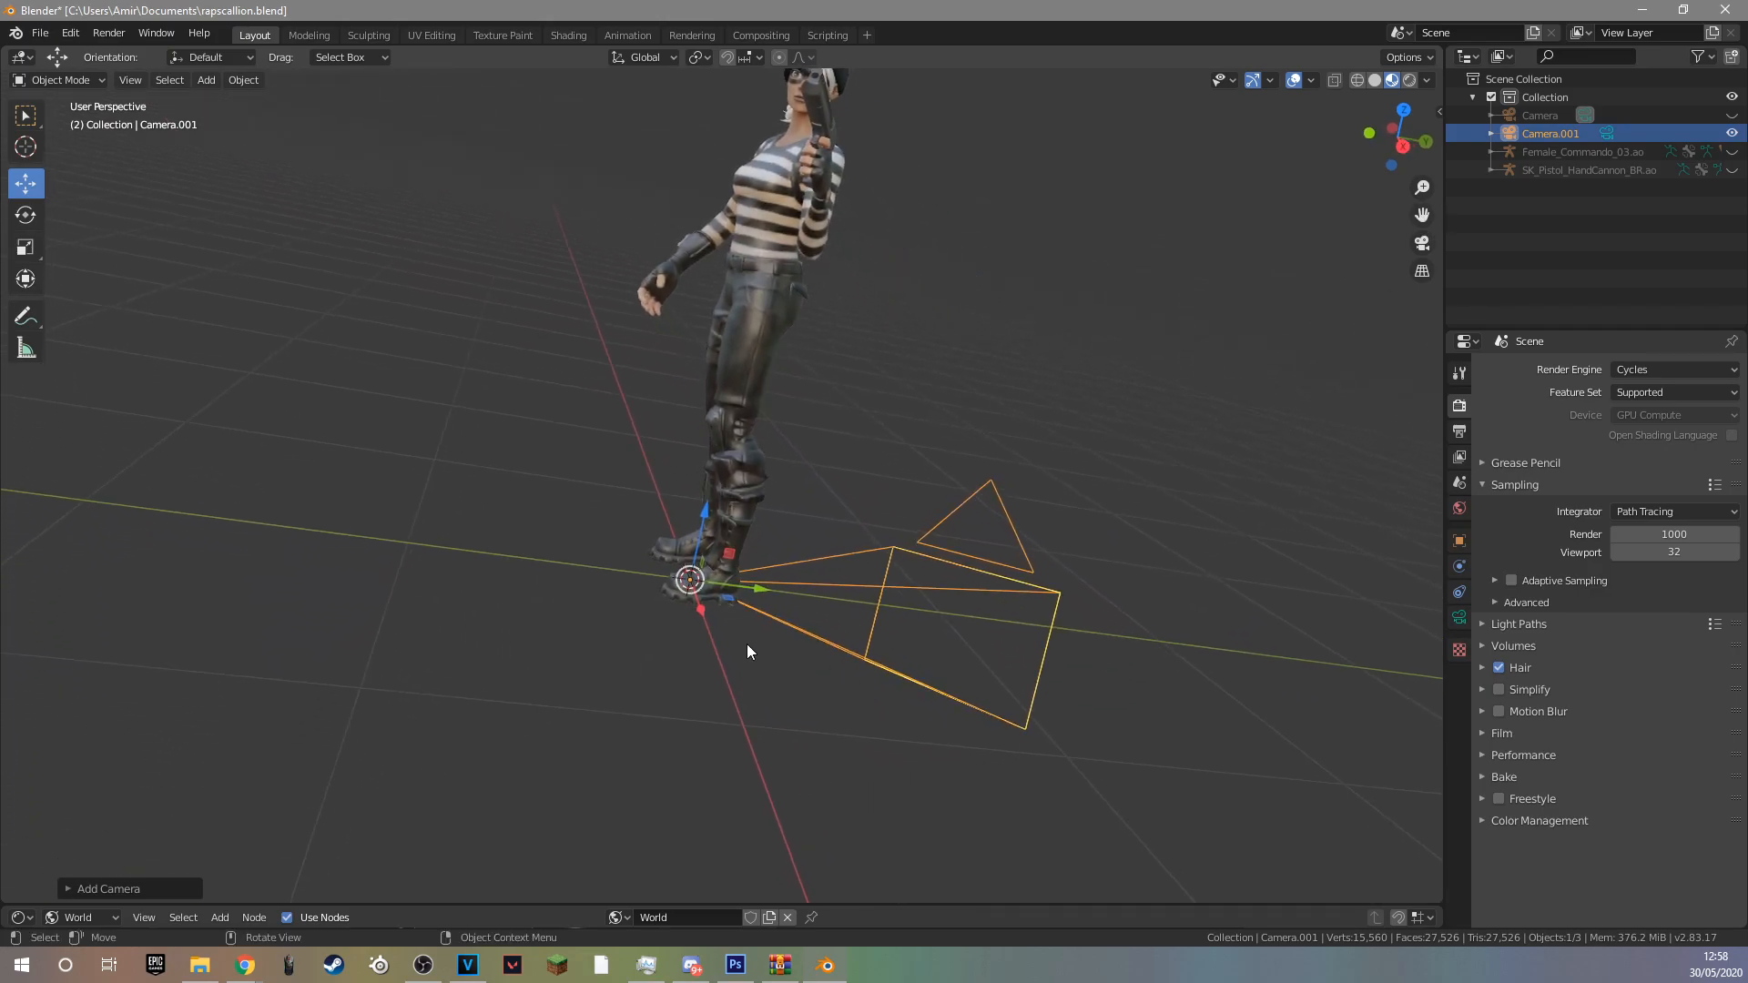
{"action": "left_click_drag", "start_coordinate": [761, 591], "coordinate": [333, 533]}
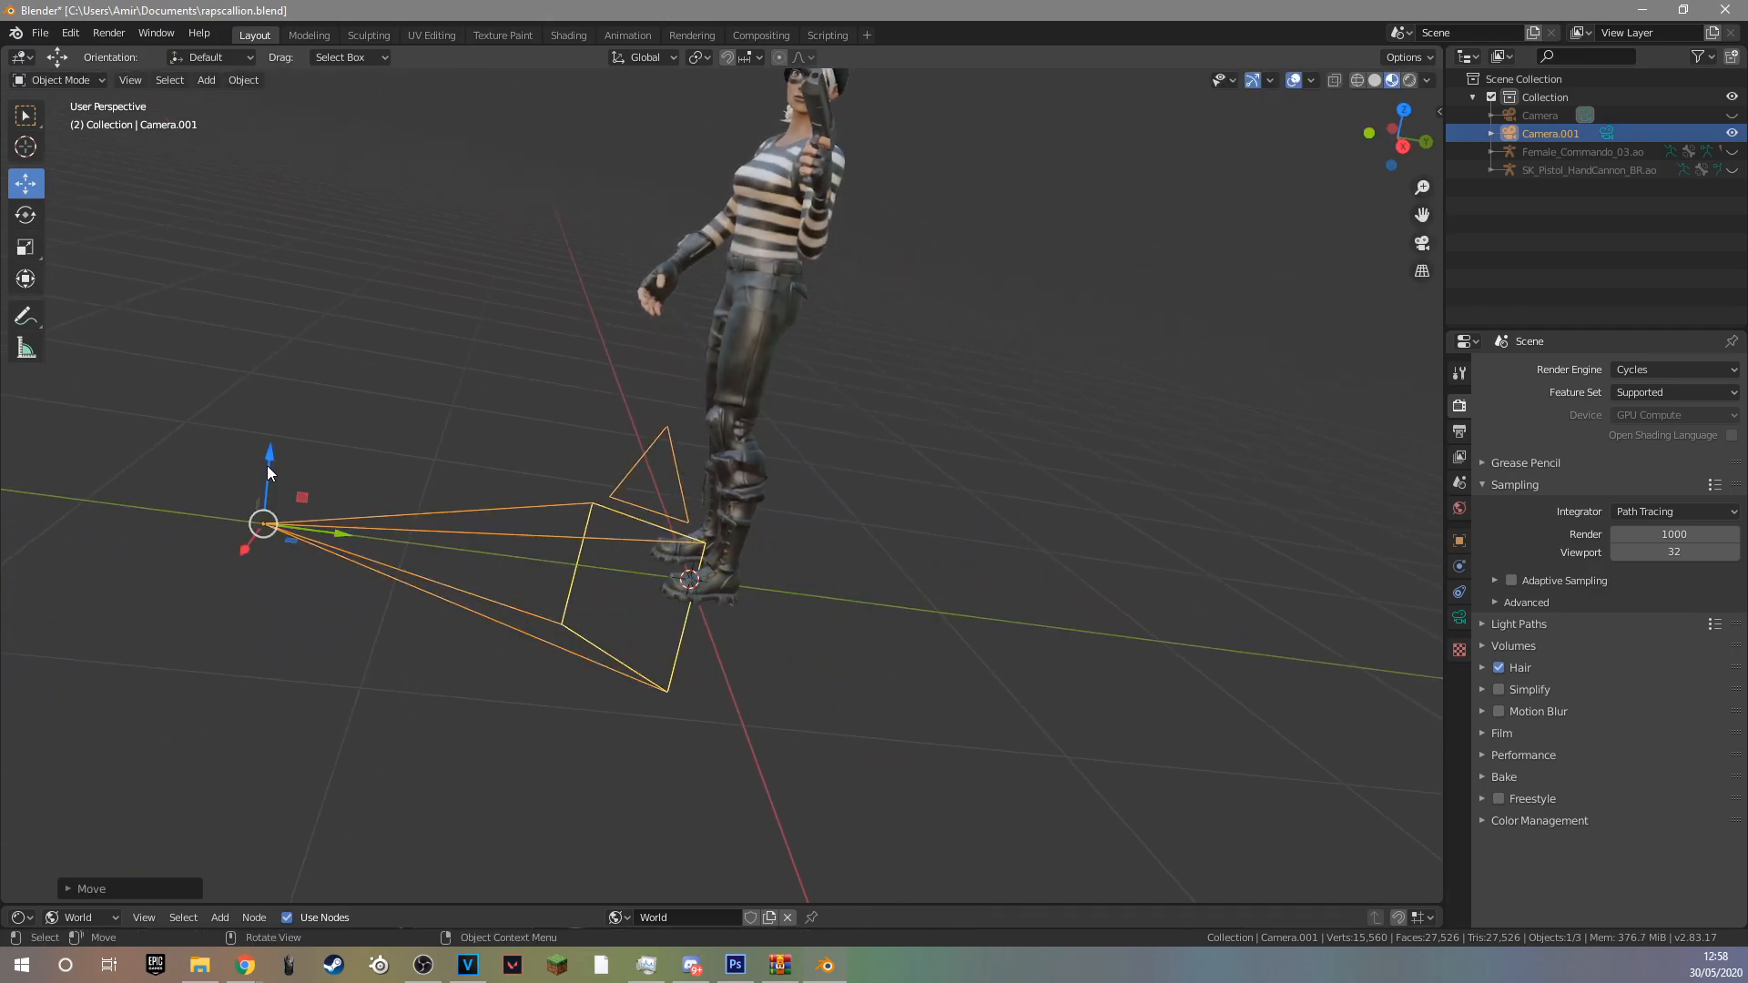
{"action": "key", "text": "s"}
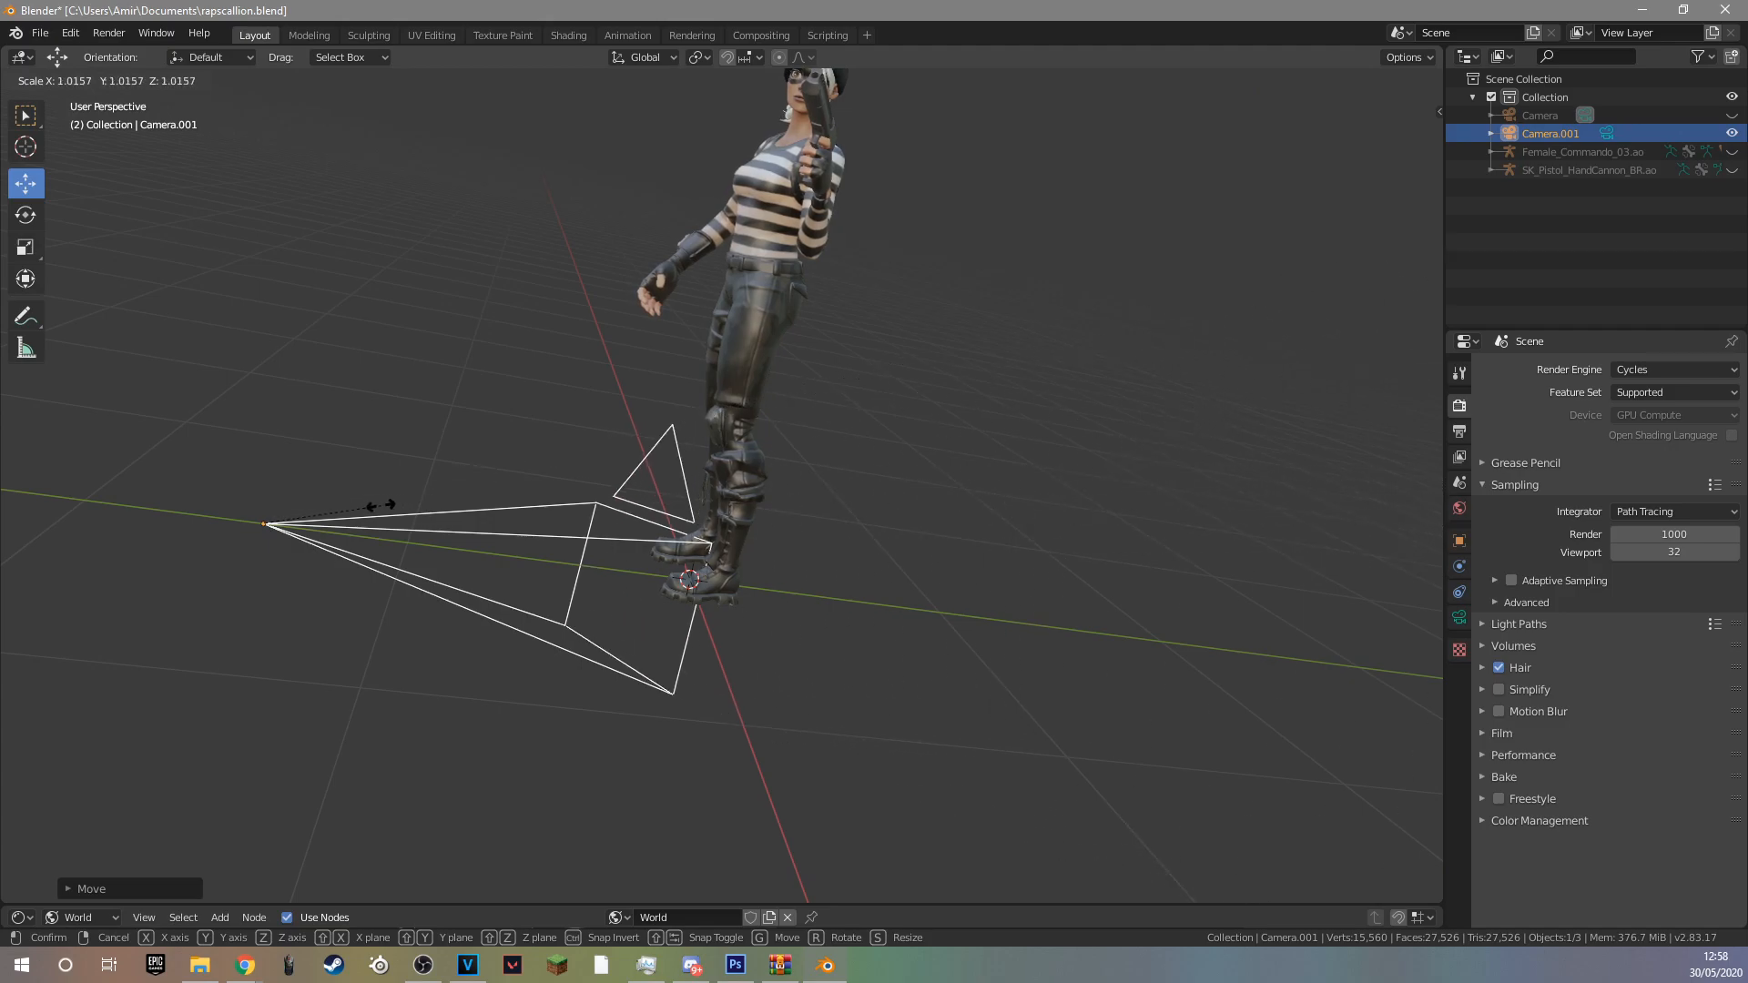
{"action": "left_click", "coordinate": [494, 516]}
{"action": "left_click_drag", "start_coordinate": [268, 474], "coordinate": [273, 55]}
{"action": "scroll", "coordinate": [658, 847], "scroll_direction": "up", "scroll_amount": 2}
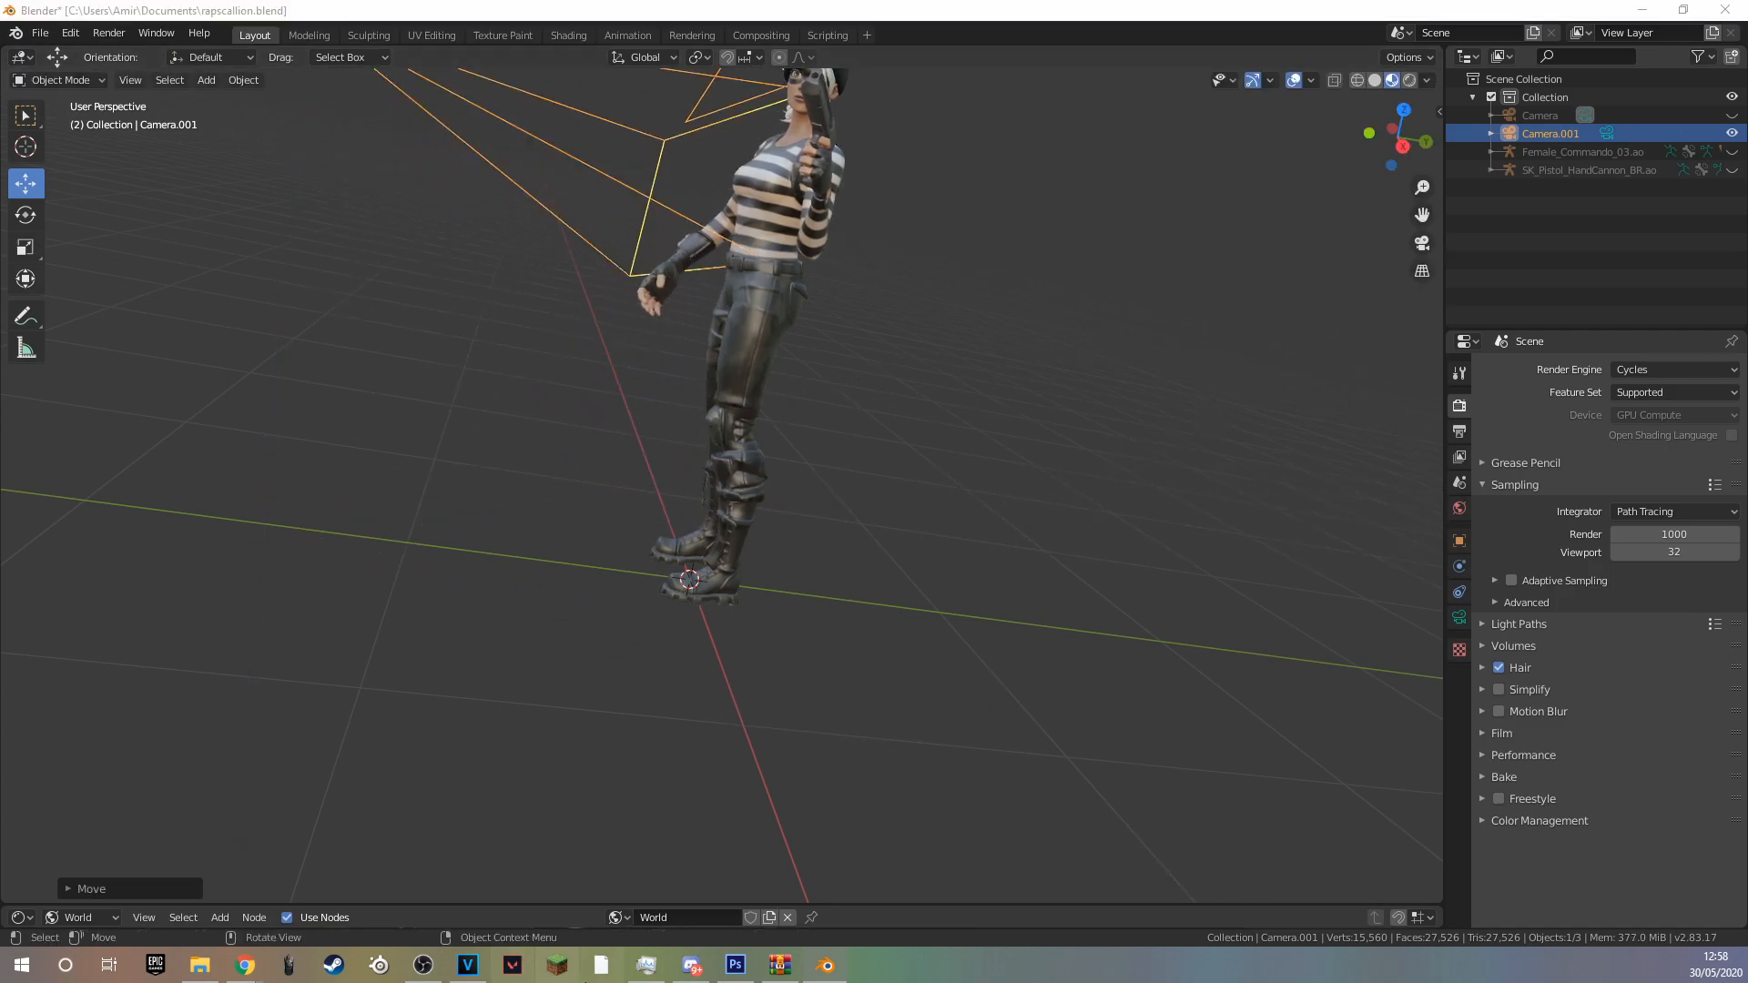
{"action": "middle_click_drag", "start_coordinate": [657, 846], "coordinate": [1374, 198]}
{"action": "scroll", "coordinate": [1421, 210], "scroll_direction": "up", "scroll_amount": 2}
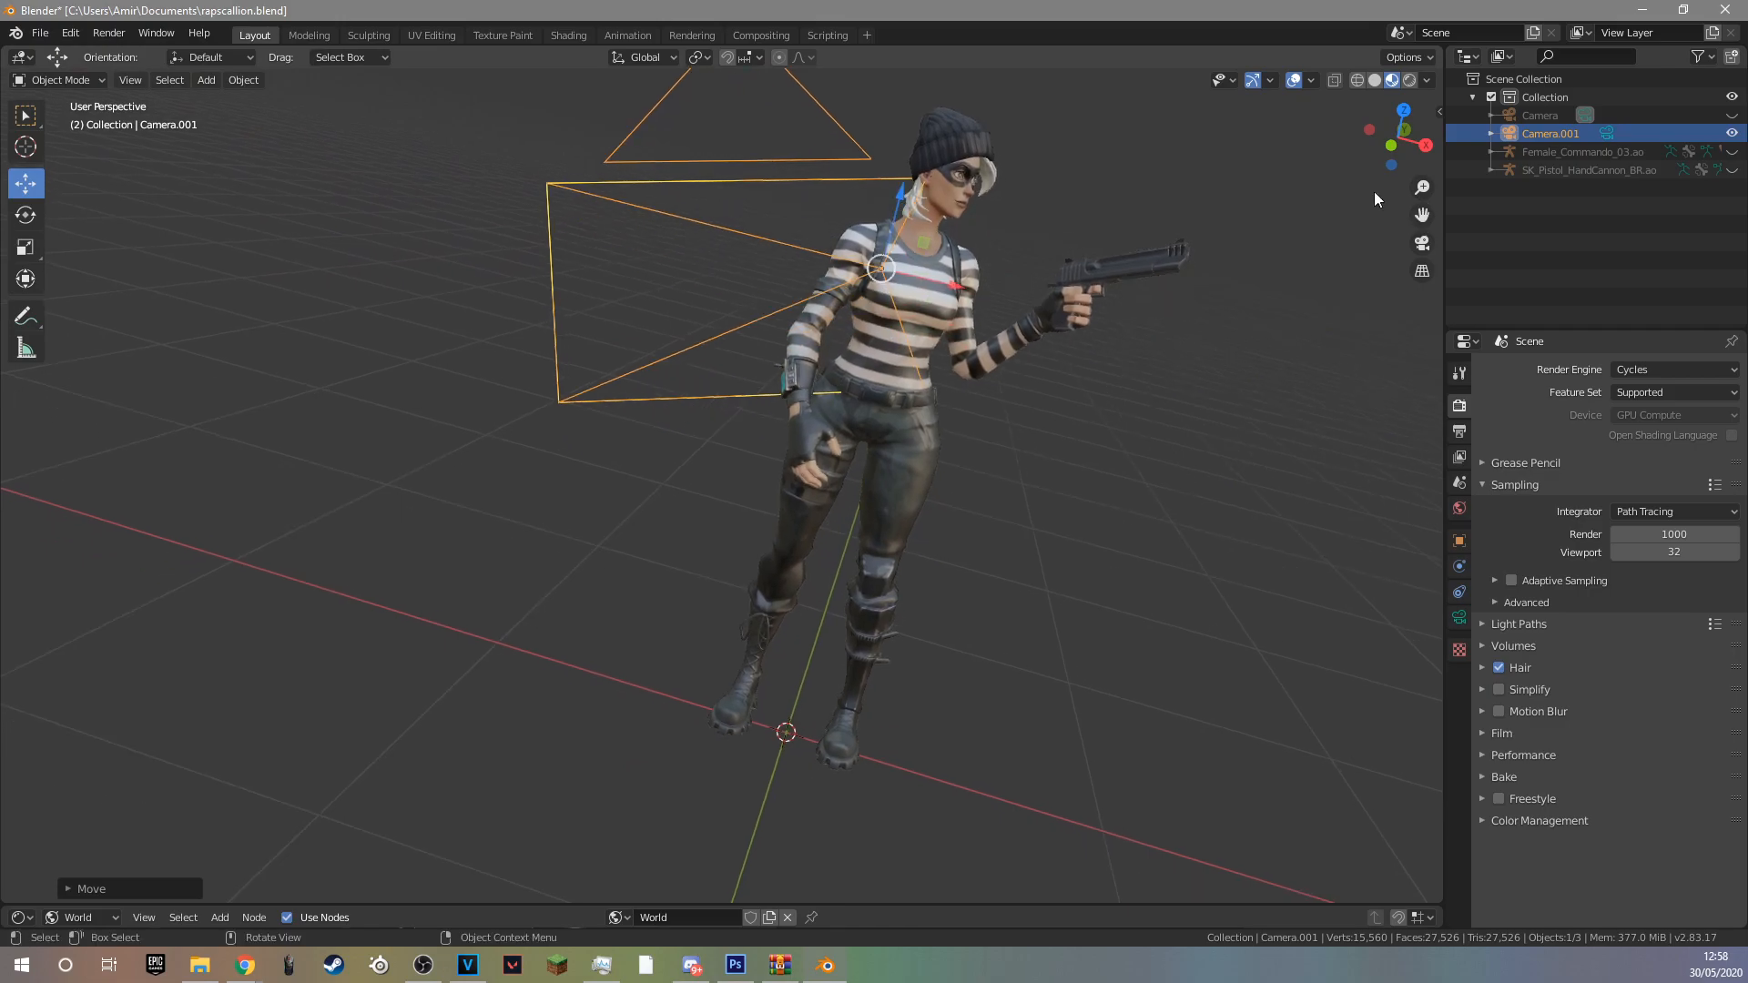
Shift the new camera sideways so its frame covers the character, and rotate it slightly.
{"action": "left_click", "coordinate": [1424, 247]}
{"action": "left_click", "coordinate": [1424, 246]}
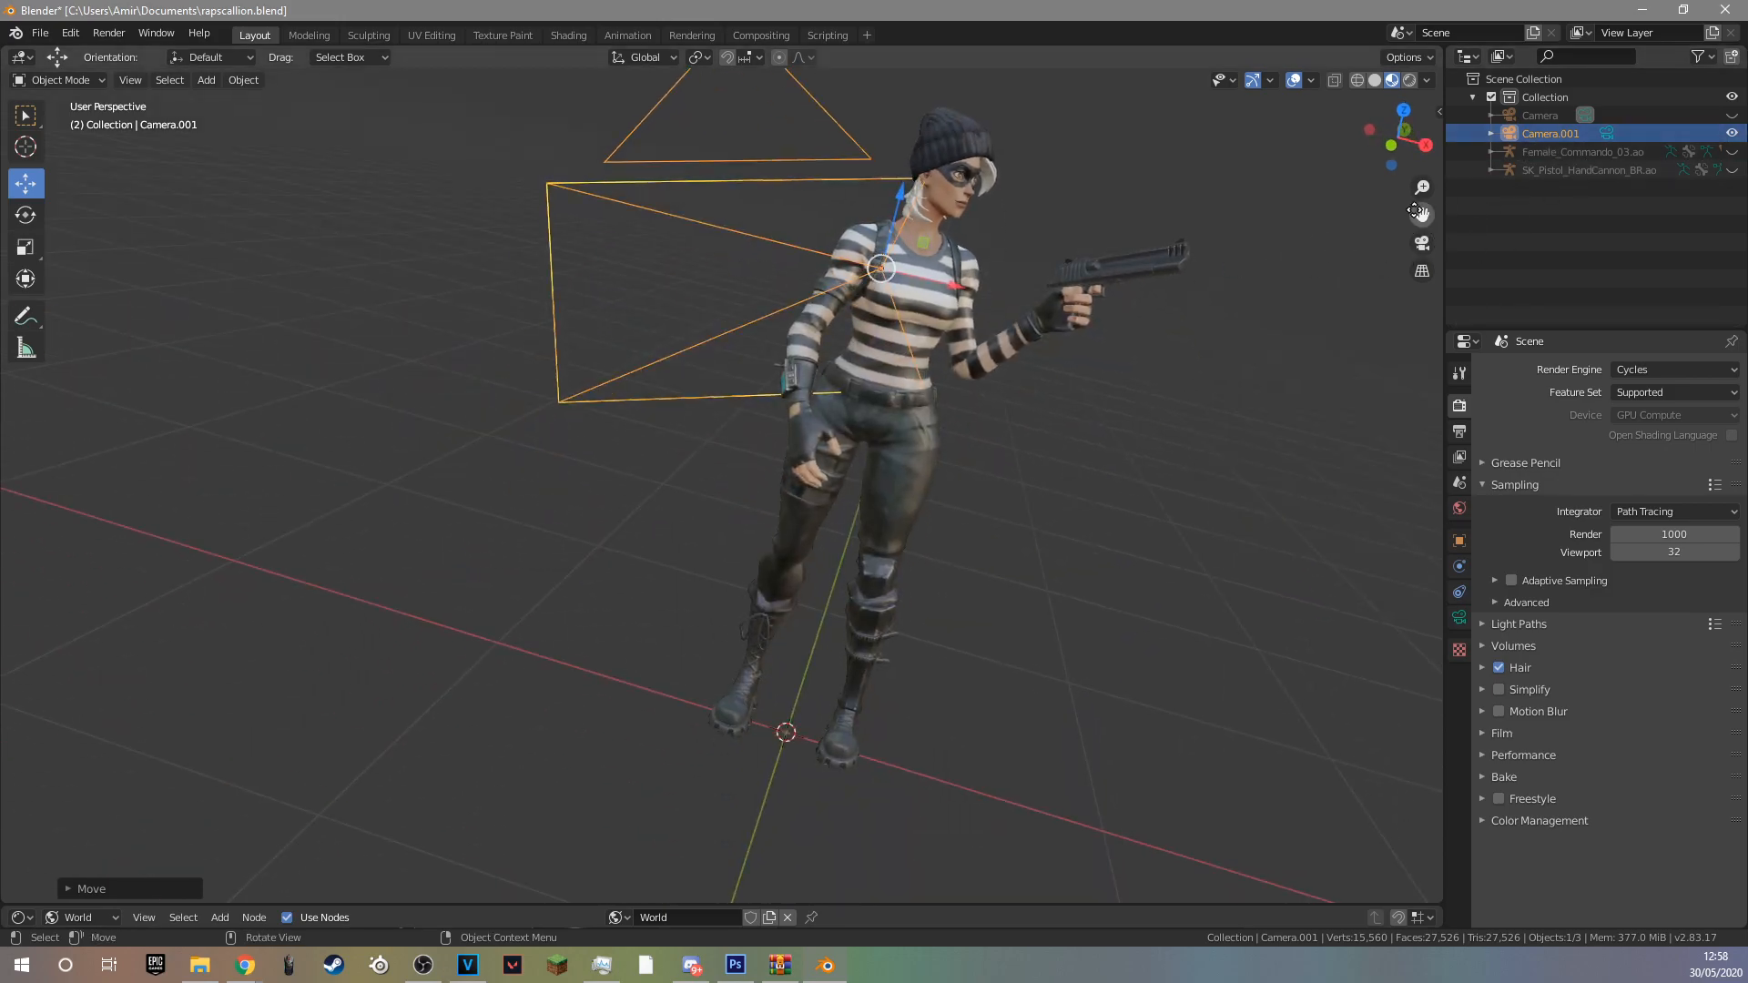
{"action": "left_click", "coordinate": [1424, 246]}
{"action": "left_click", "coordinate": [1424, 246]}
{"action": "middle_click_drag", "start_coordinate": [772, 338], "coordinate": [774, 333]}
{"action": "middle_click_drag", "start_coordinate": [1065, 315], "coordinate": [696, 521]}
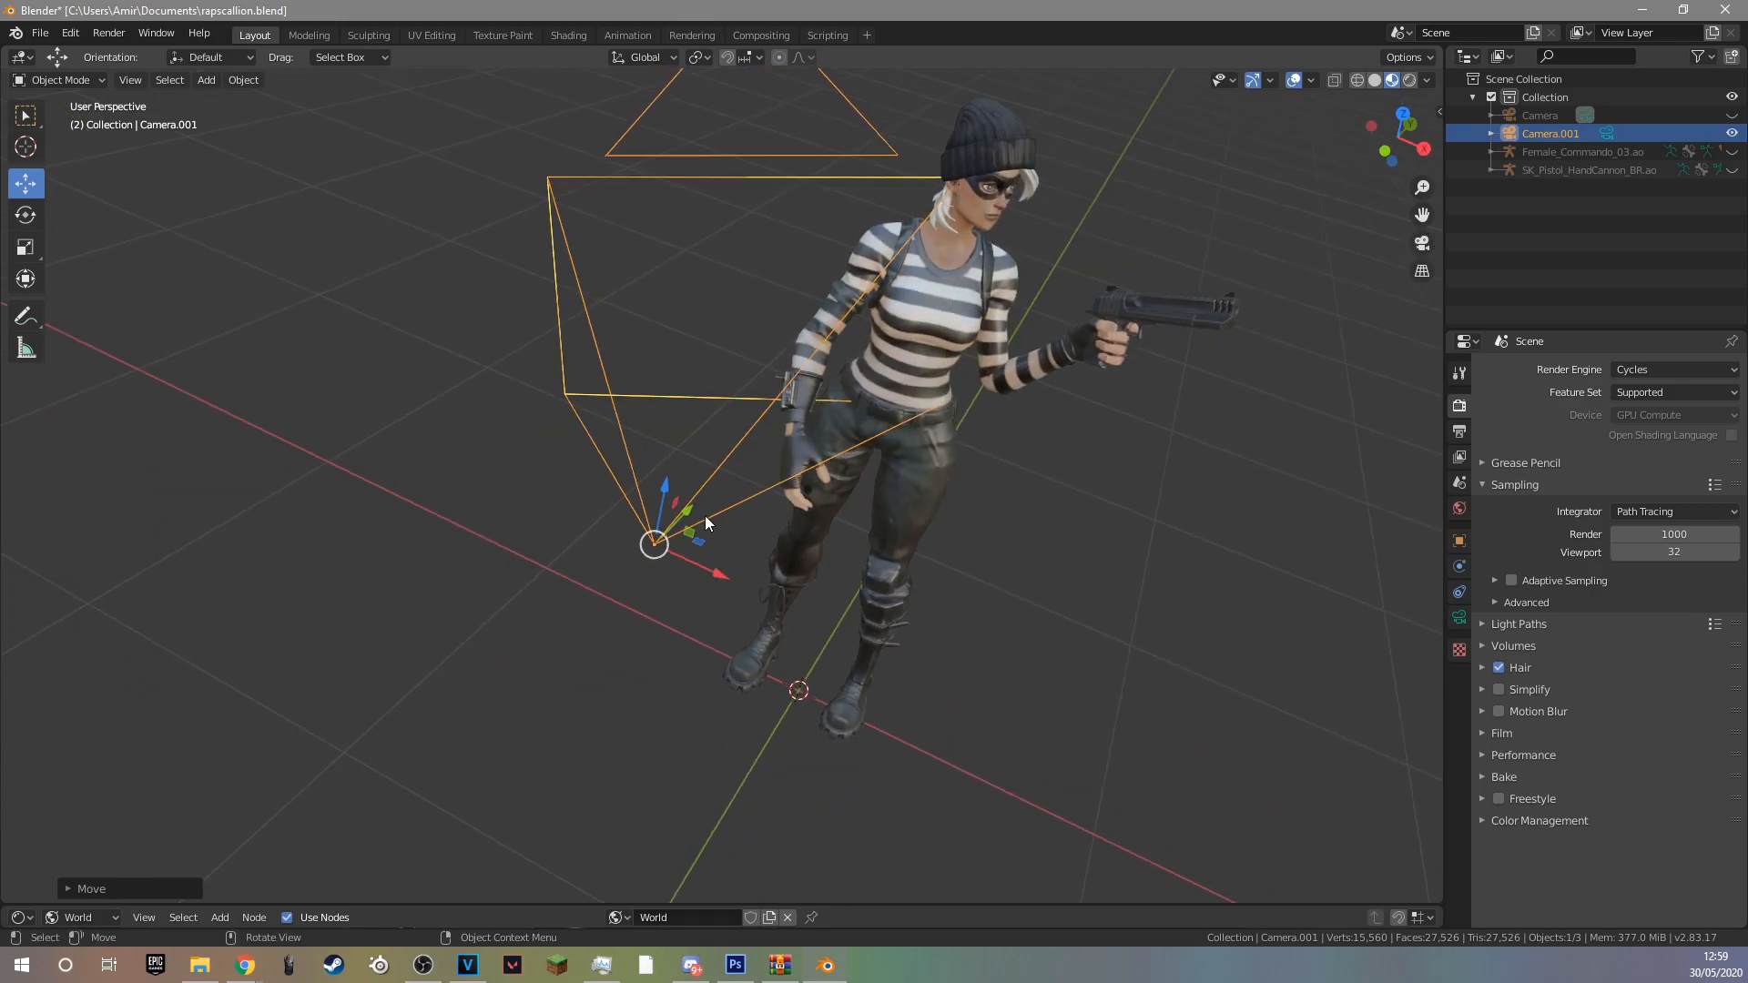
{"action": "left_click_drag", "start_coordinate": [685, 516], "coordinate": [919, 801]}
{"action": "middle_click_drag", "start_coordinate": [991, 573], "coordinate": [990, 532]}
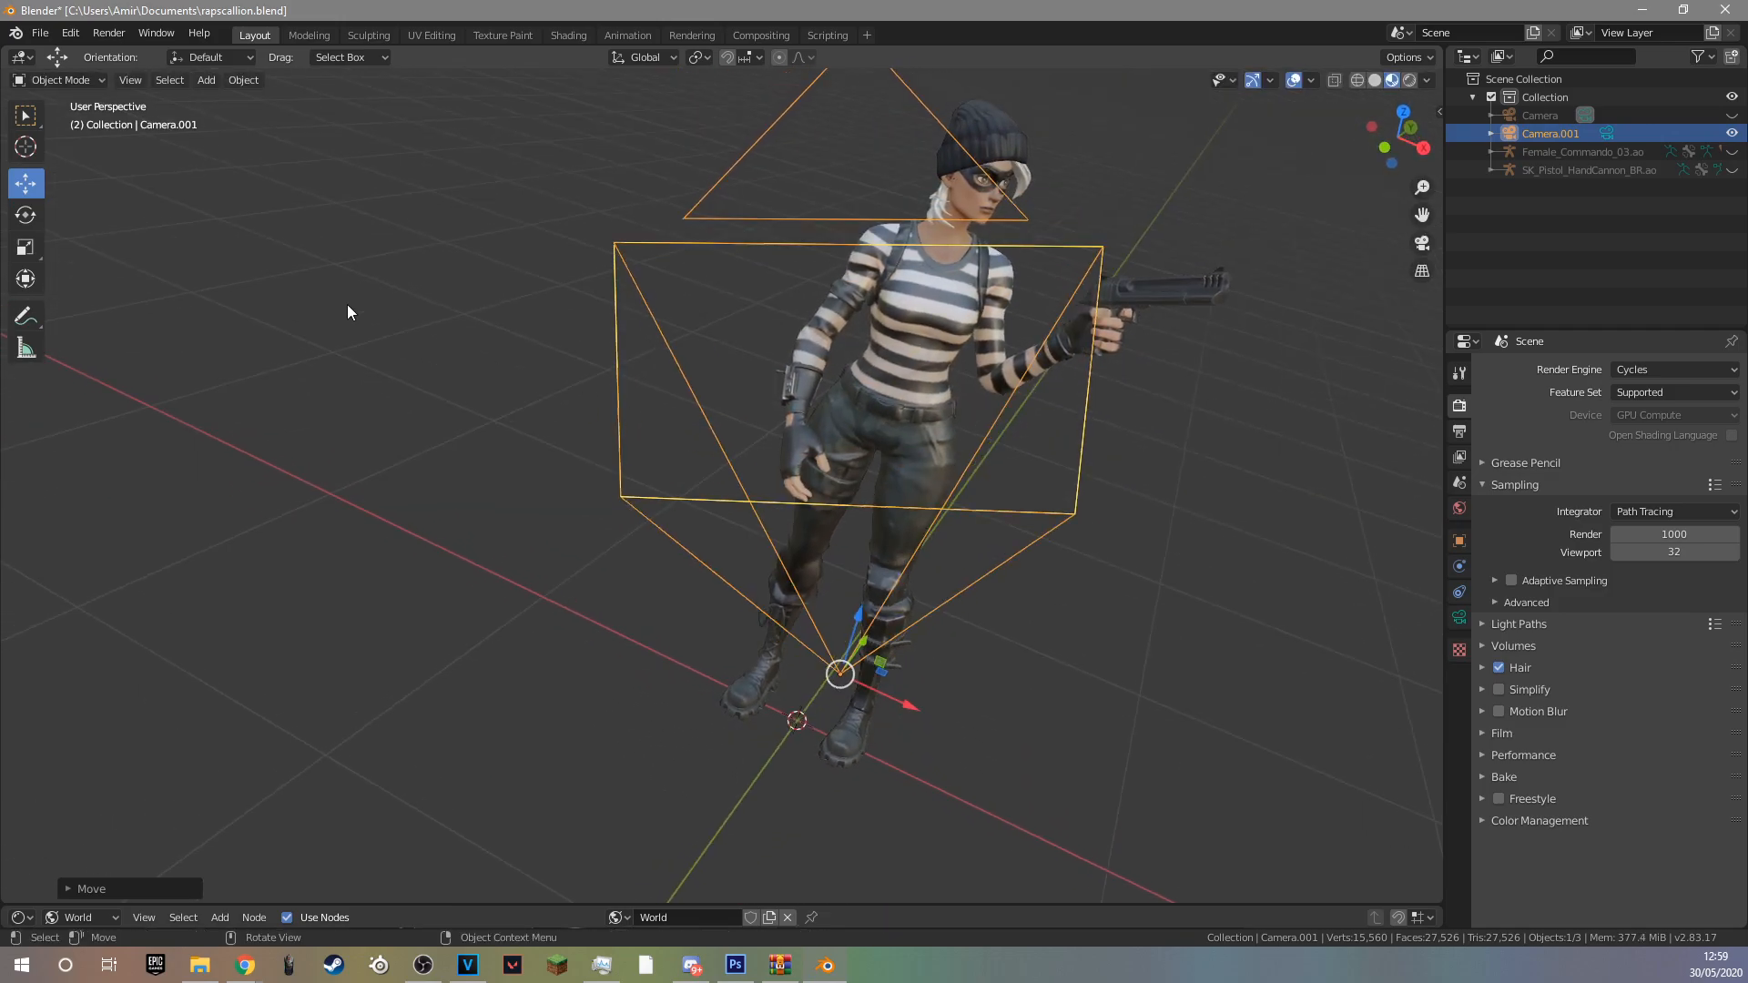
{"action": "left_click", "coordinate": [40, 217]}
{"action": "left_click_drag", "start_coordinate": [826, 594], "coordinate": [818, 592]}
Unhide the original Camera object, select it and look through it at the character and pistol.
{"action": "left_click", "coordinate": [1732, 115]}
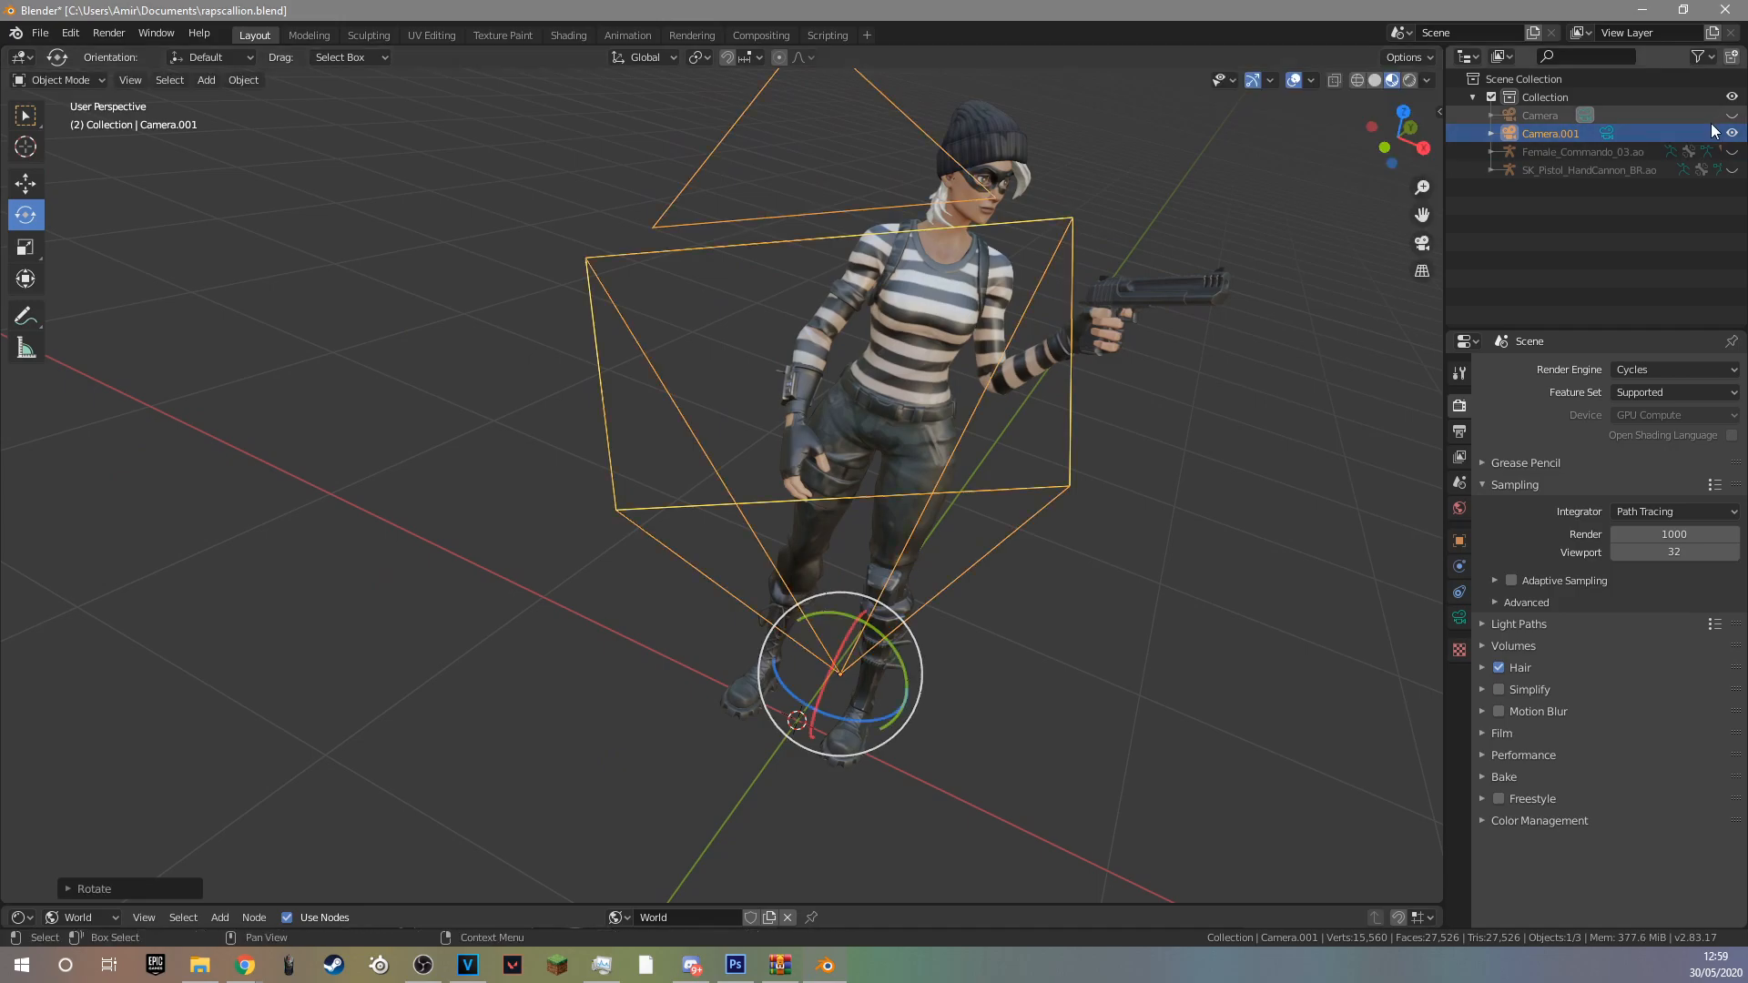
{"action": "middle_click_drag", "start_coordinate": [1257, 438], "coordinate": [1192, 437]}
{"action": "scroll", "coordinate": [1190, 435], "scroll_direction": "up", "scroll_amount": 2}
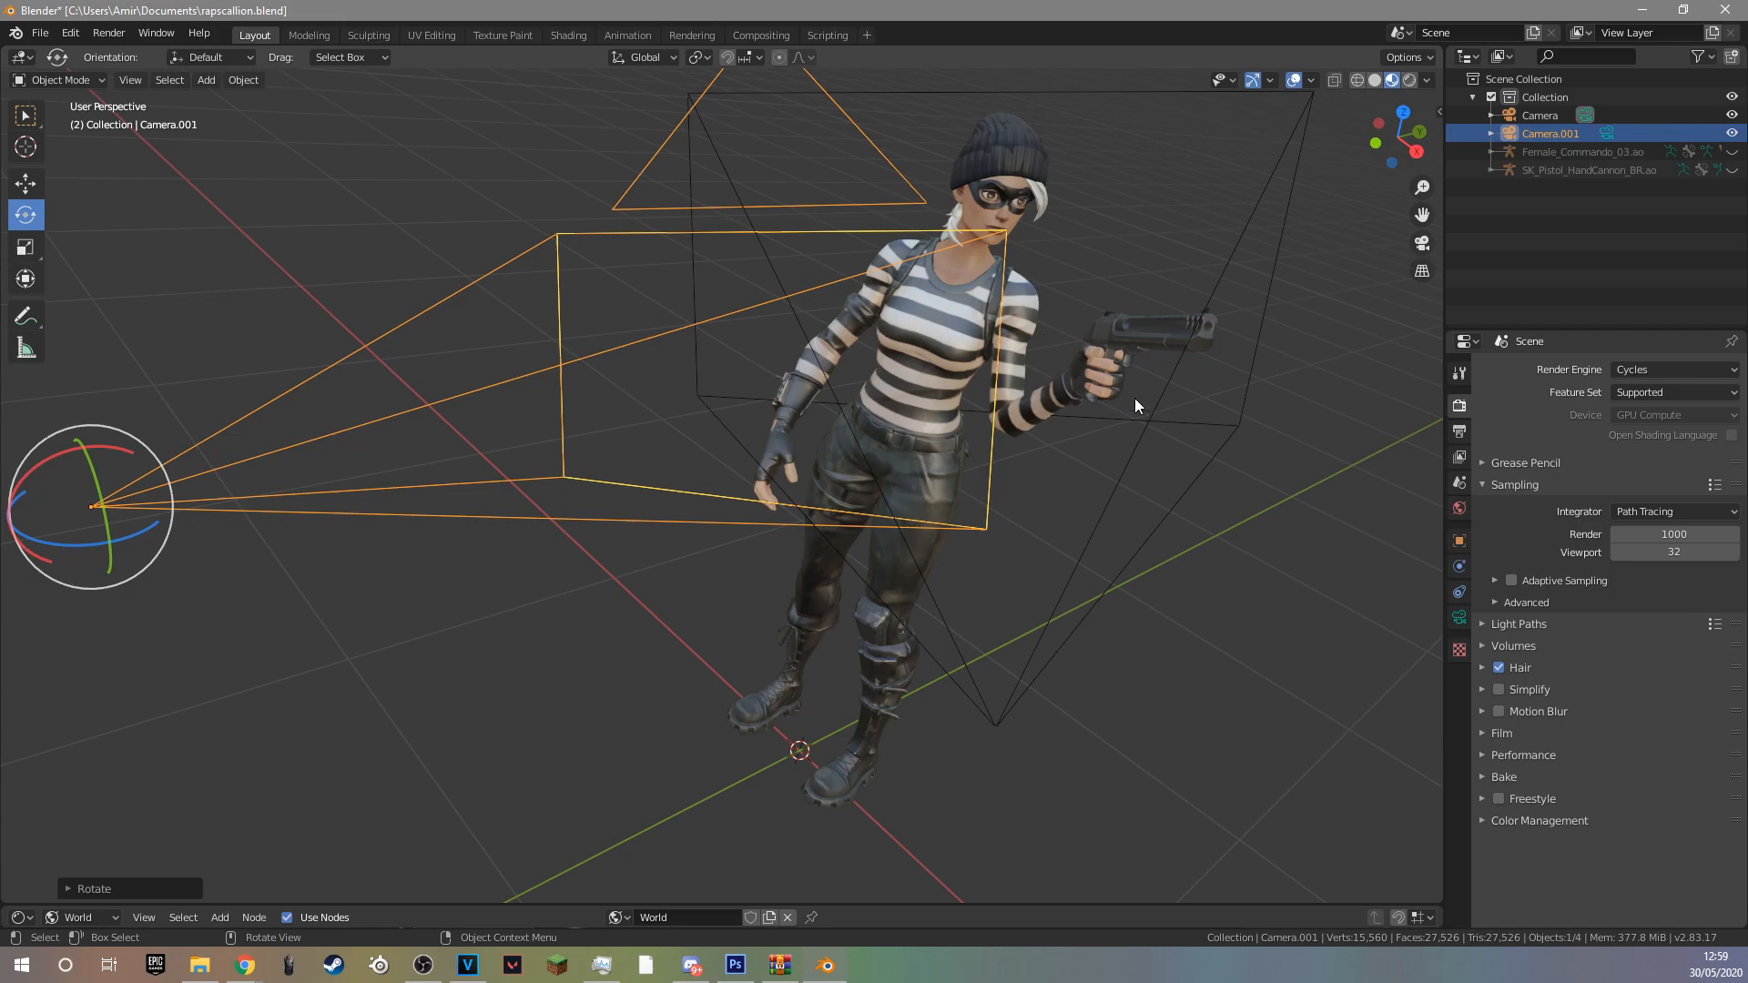
{"action": "left_click", "coordinate": [1149, 424]}
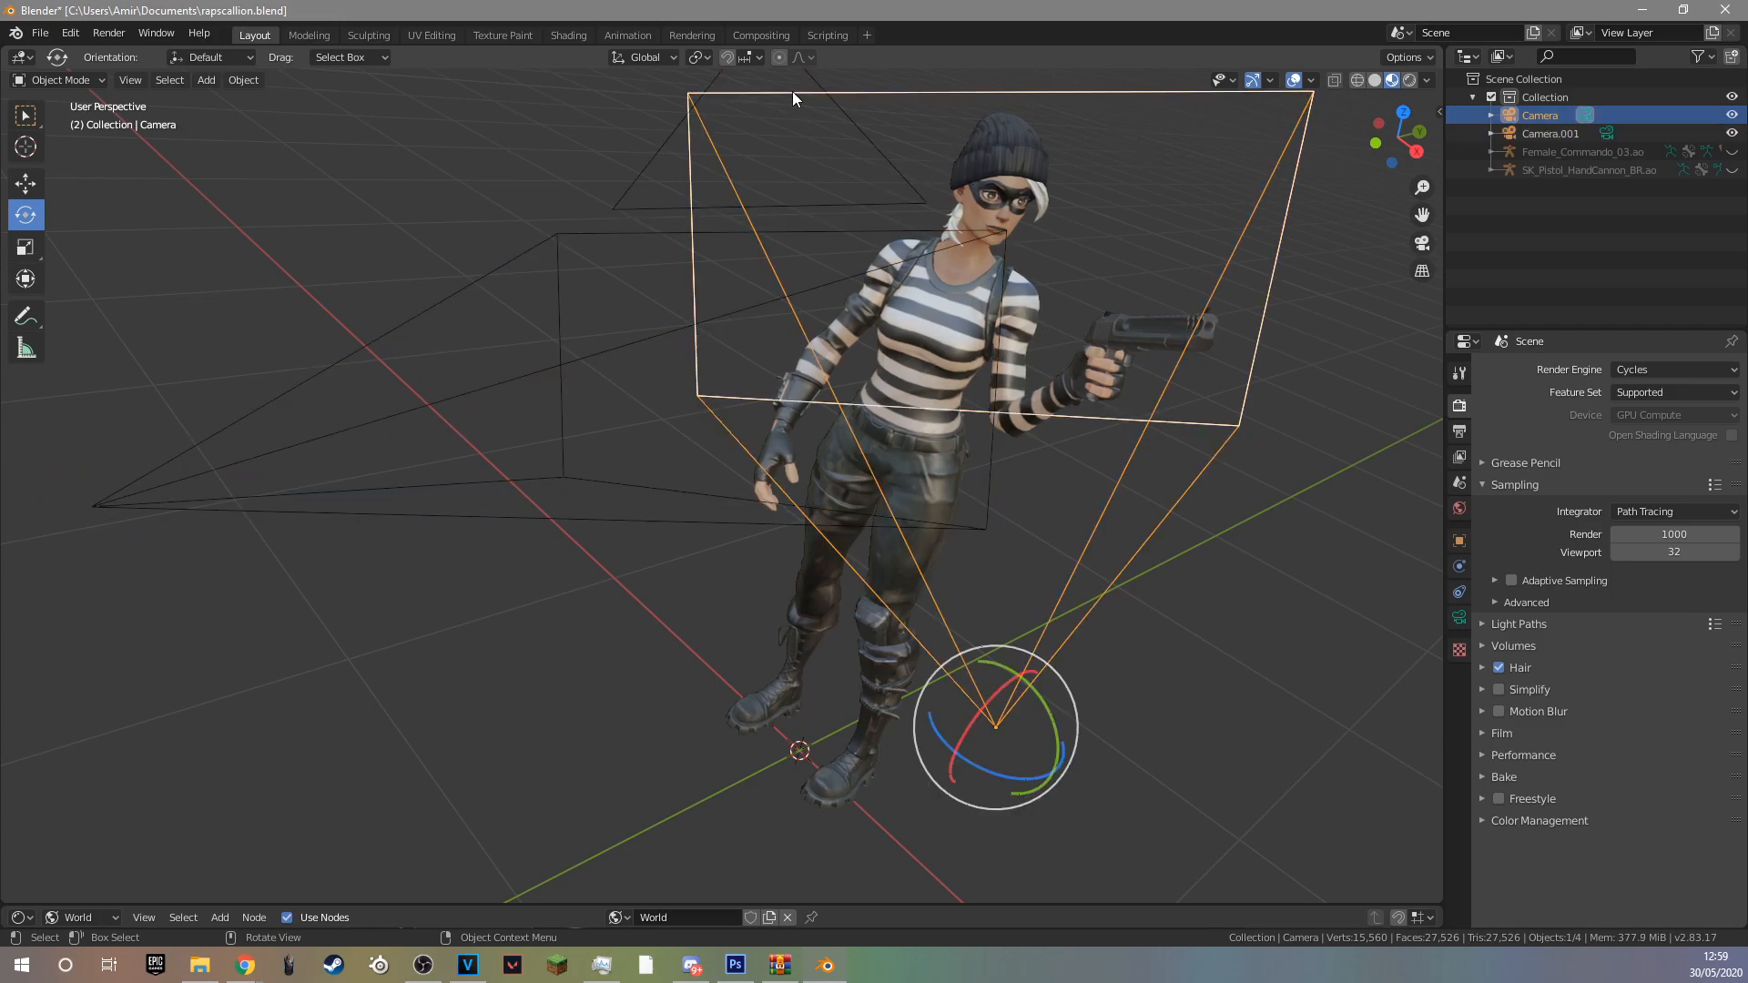
{"action": "left_click", "coordinate": [1422, 244]}
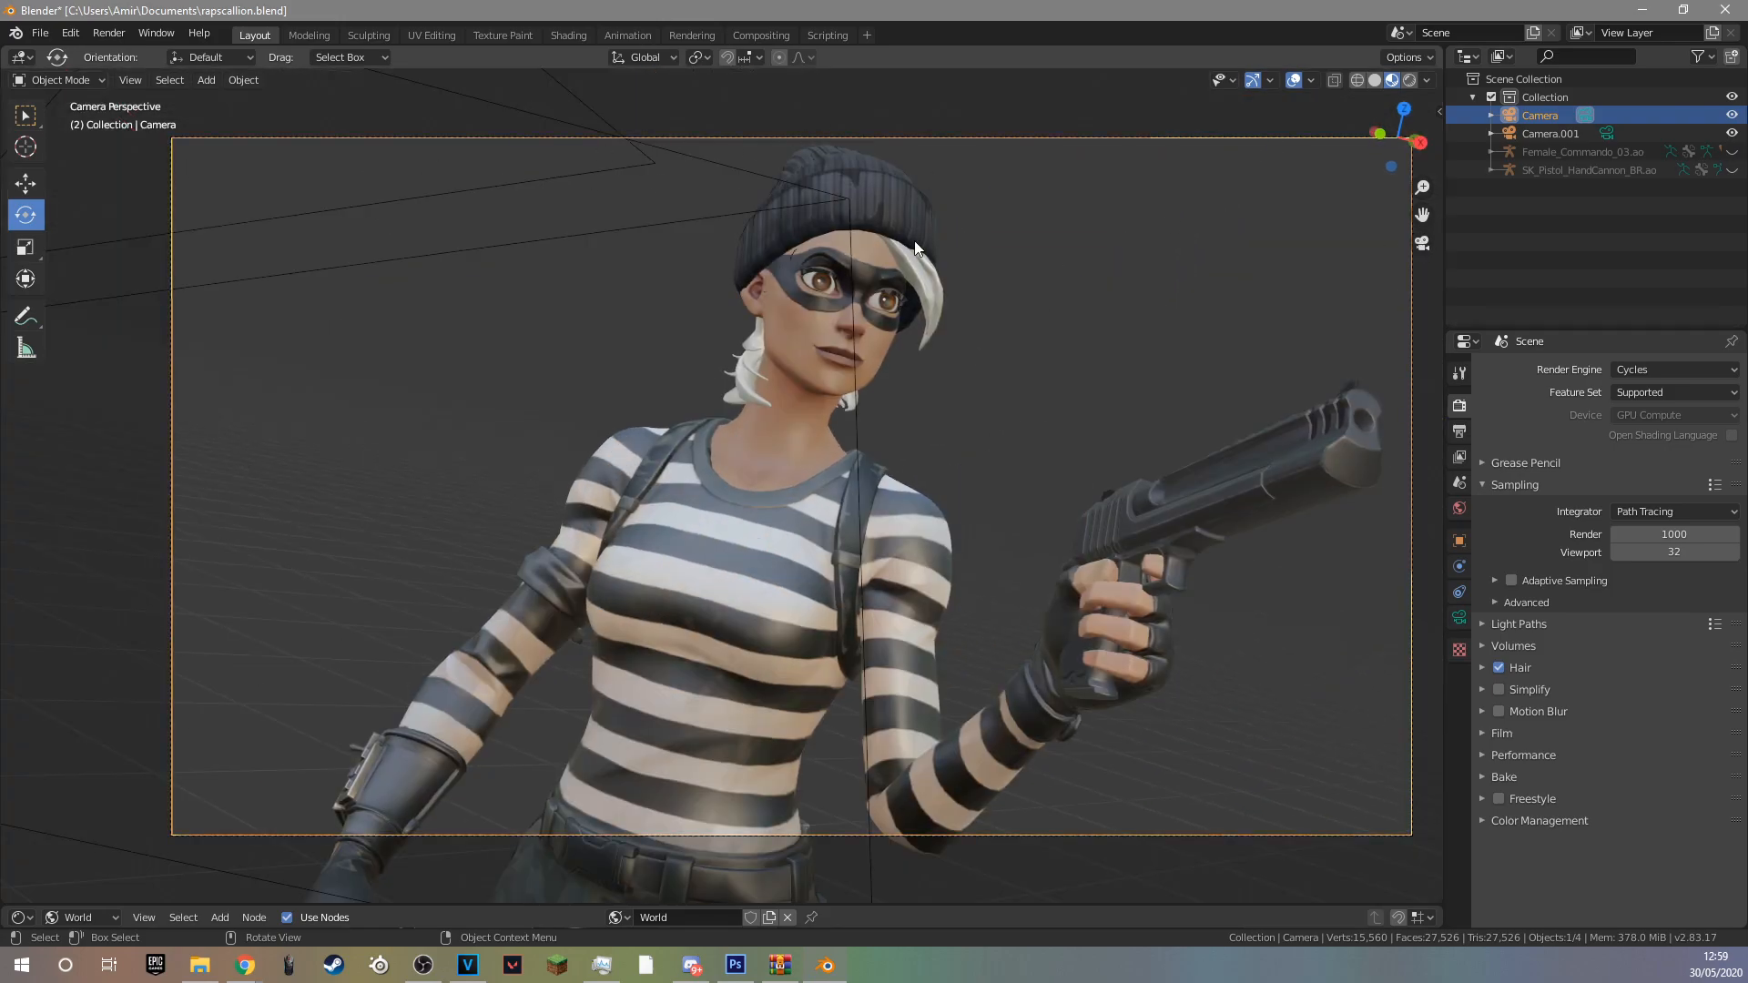
Hide Camera.001 and return to the view through the original Camera.
{"action": "left_click", "coordinate": [1731, 117]}
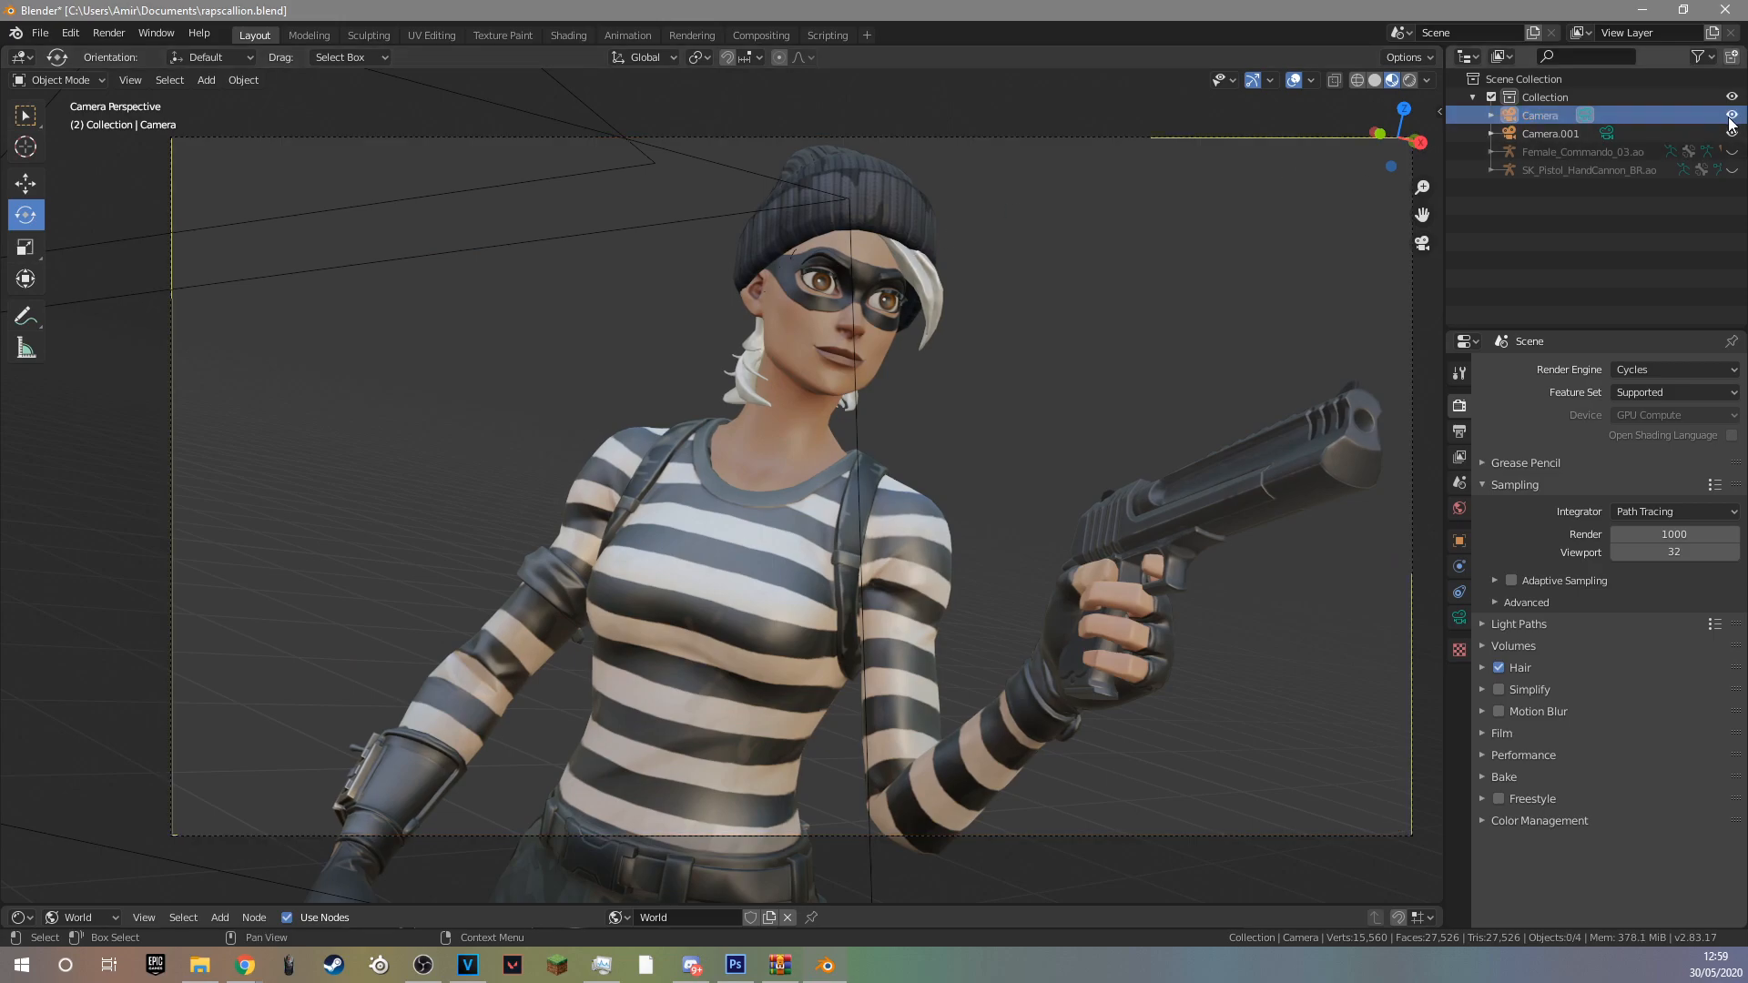
{"action": "left_click", "coordinate": [1422, 244]}
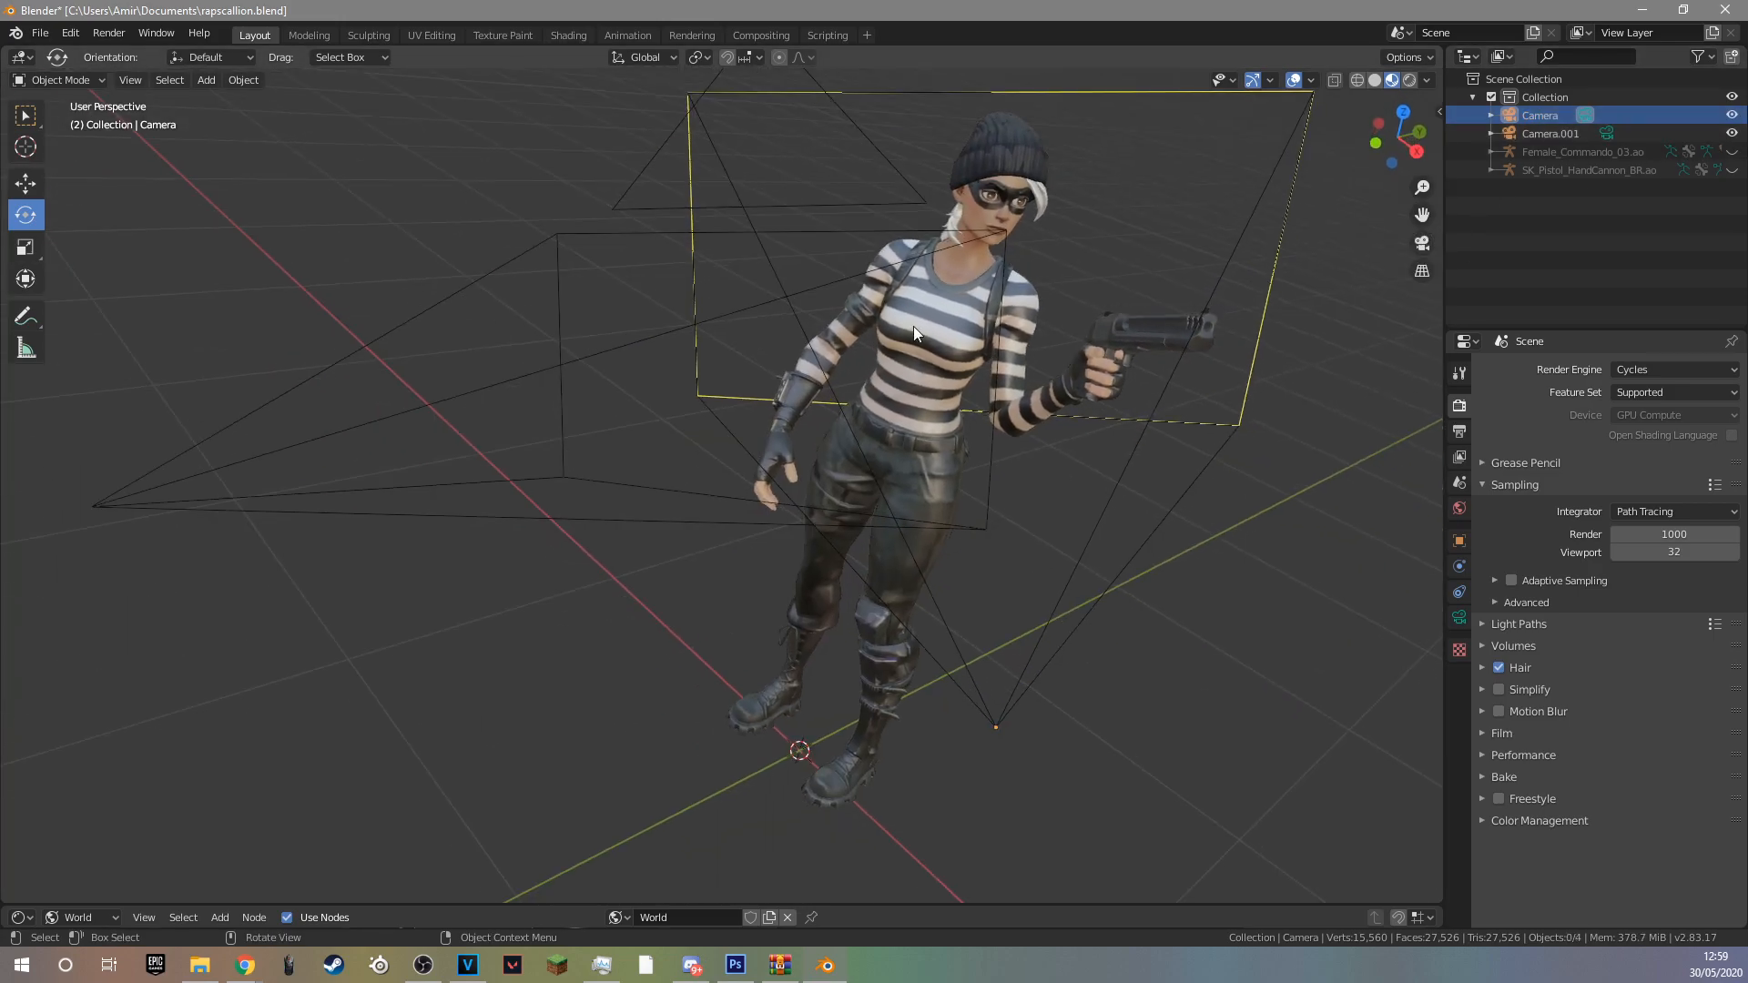
{"action": "left_click", "coordinate": [1732, 133]}
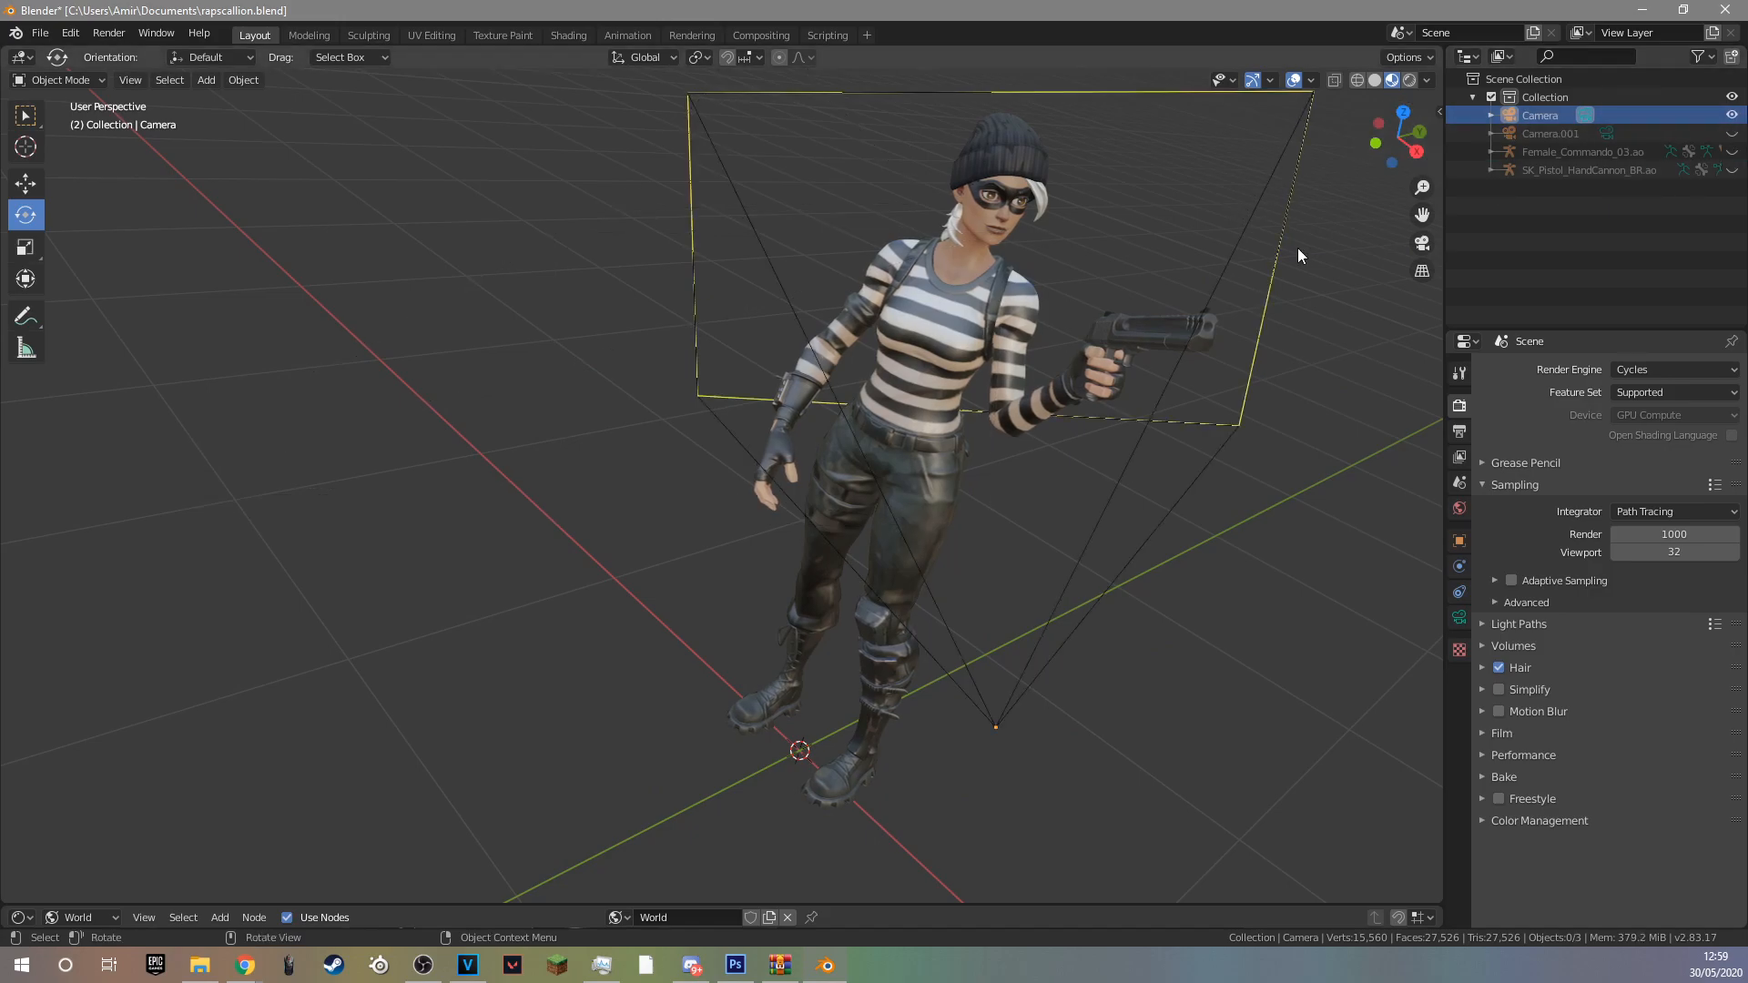
{"action": "key", "text": "KP_0"}
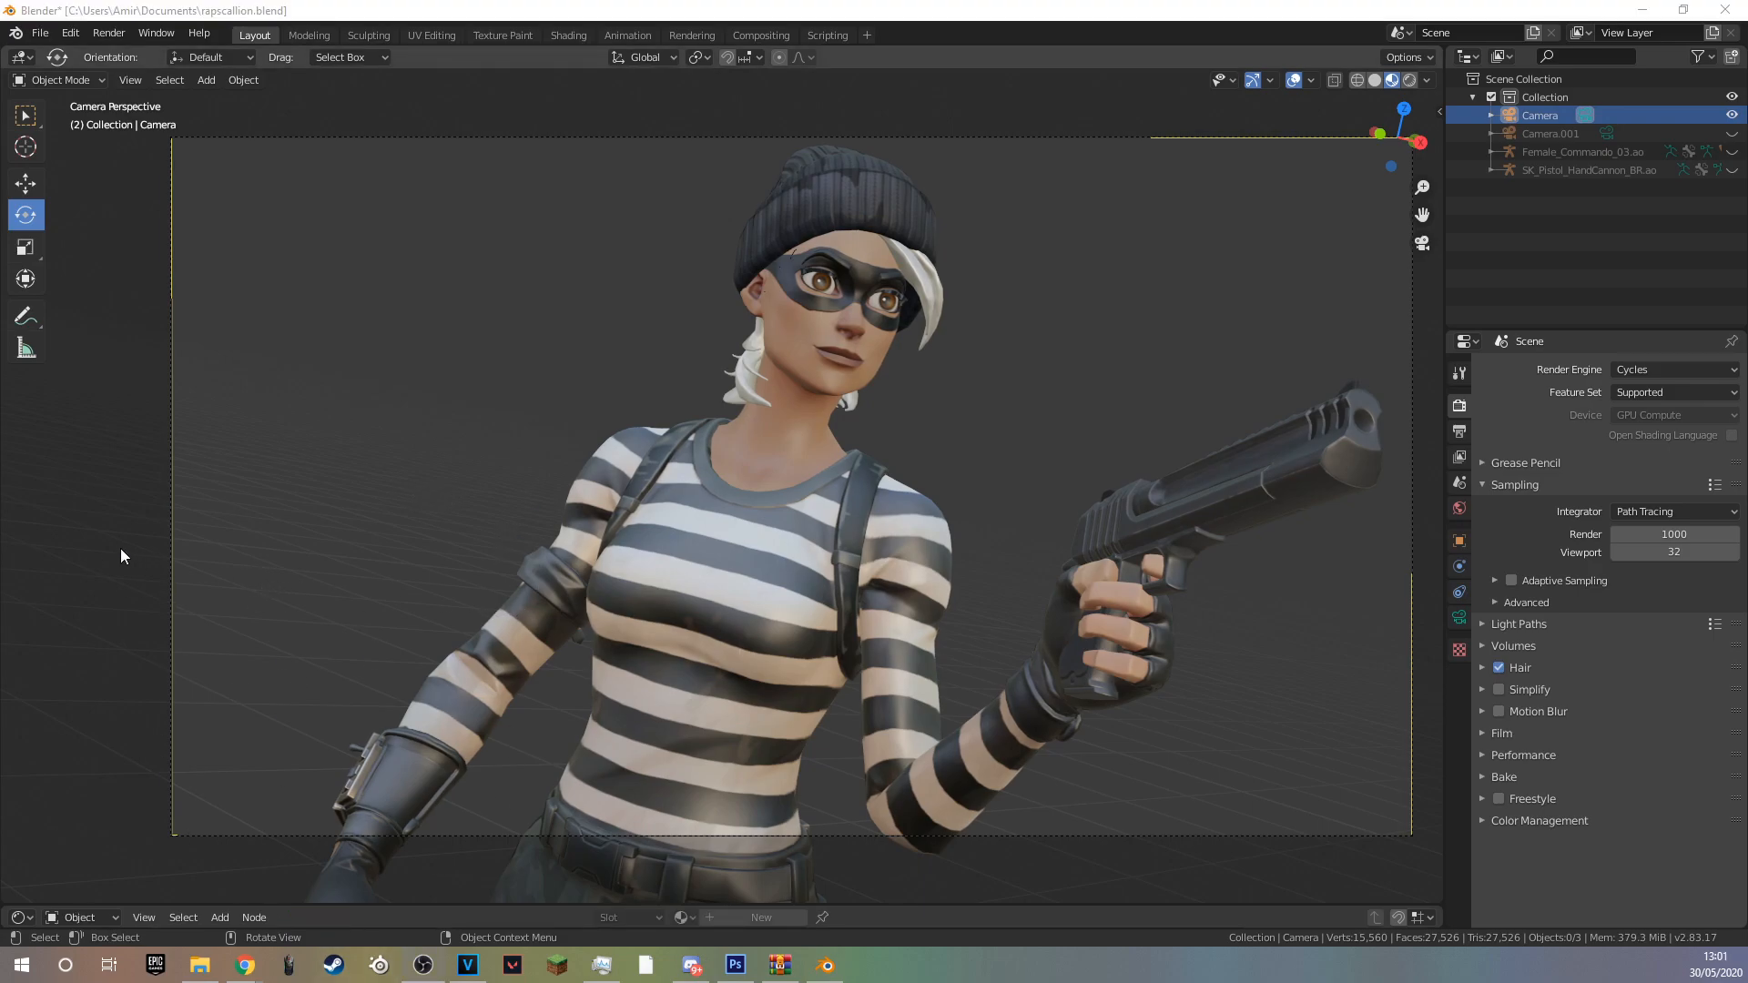
{"action": "left_click", "coordinate": [1422, 243]}
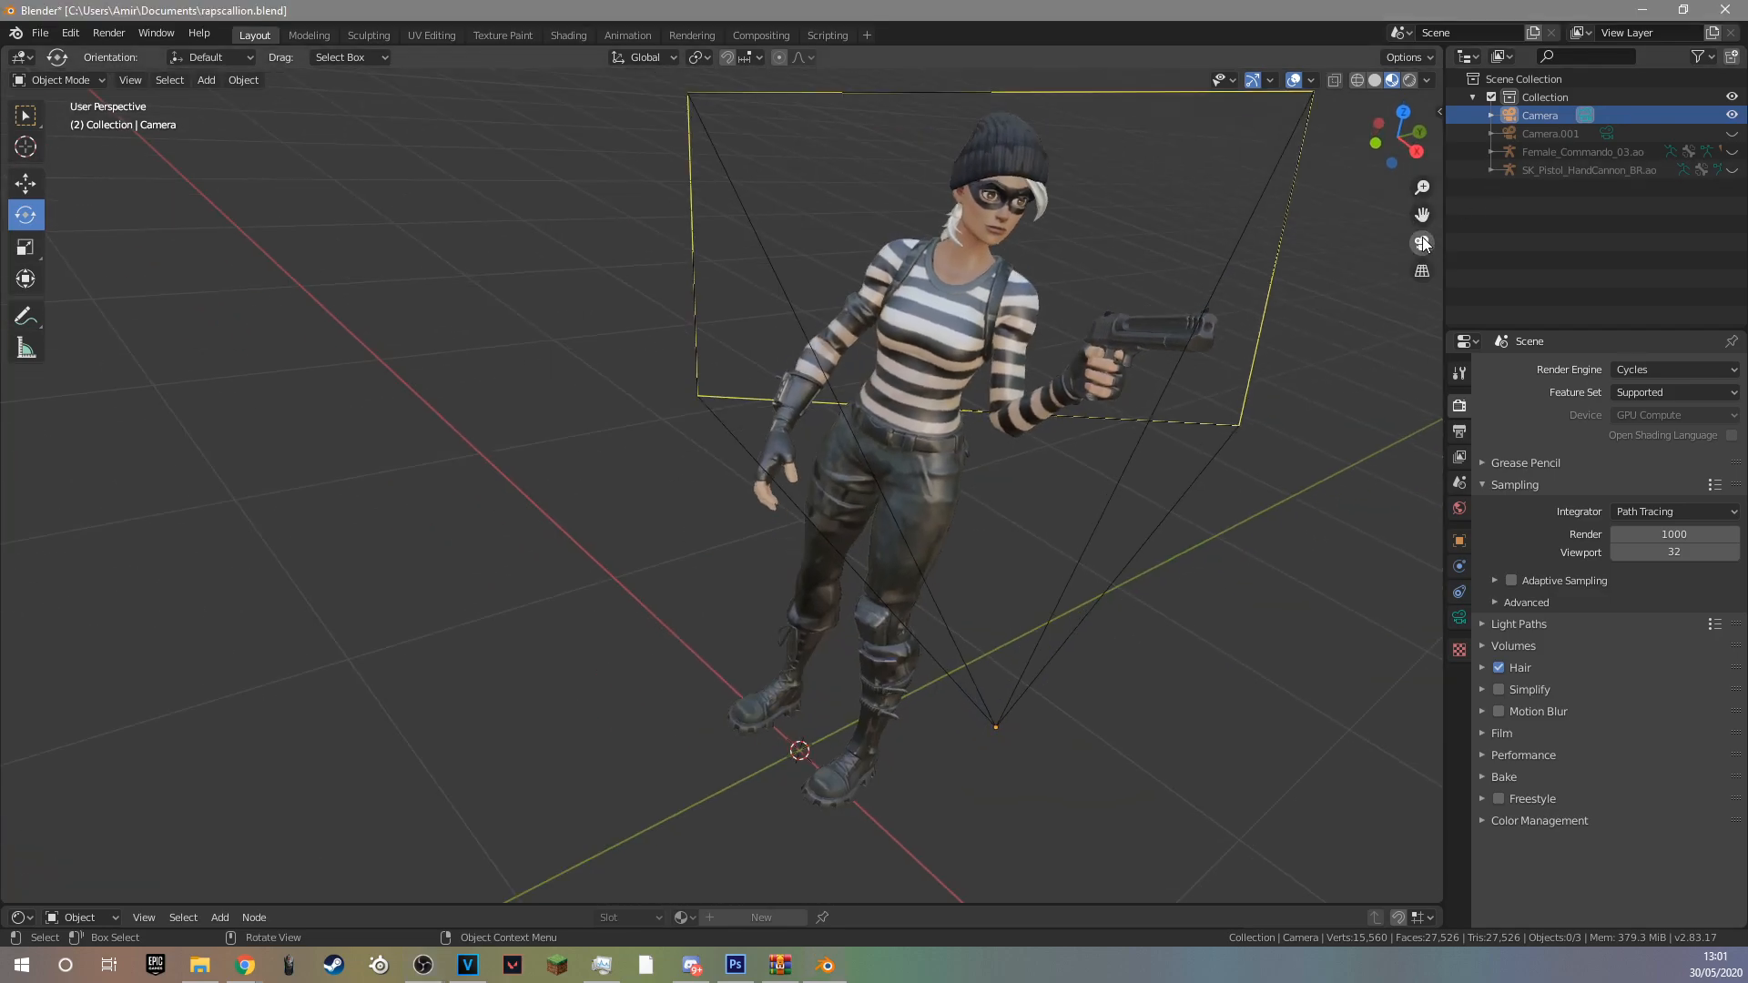
{"action": "left_click", "coordinate": [1422, 243]}
Enlarge the Shader Editor area and switch its shader type from Object to World.
{"action": "left_click_drag", "start_coordinate": [914, 905], "coordinate": [915, 416]}
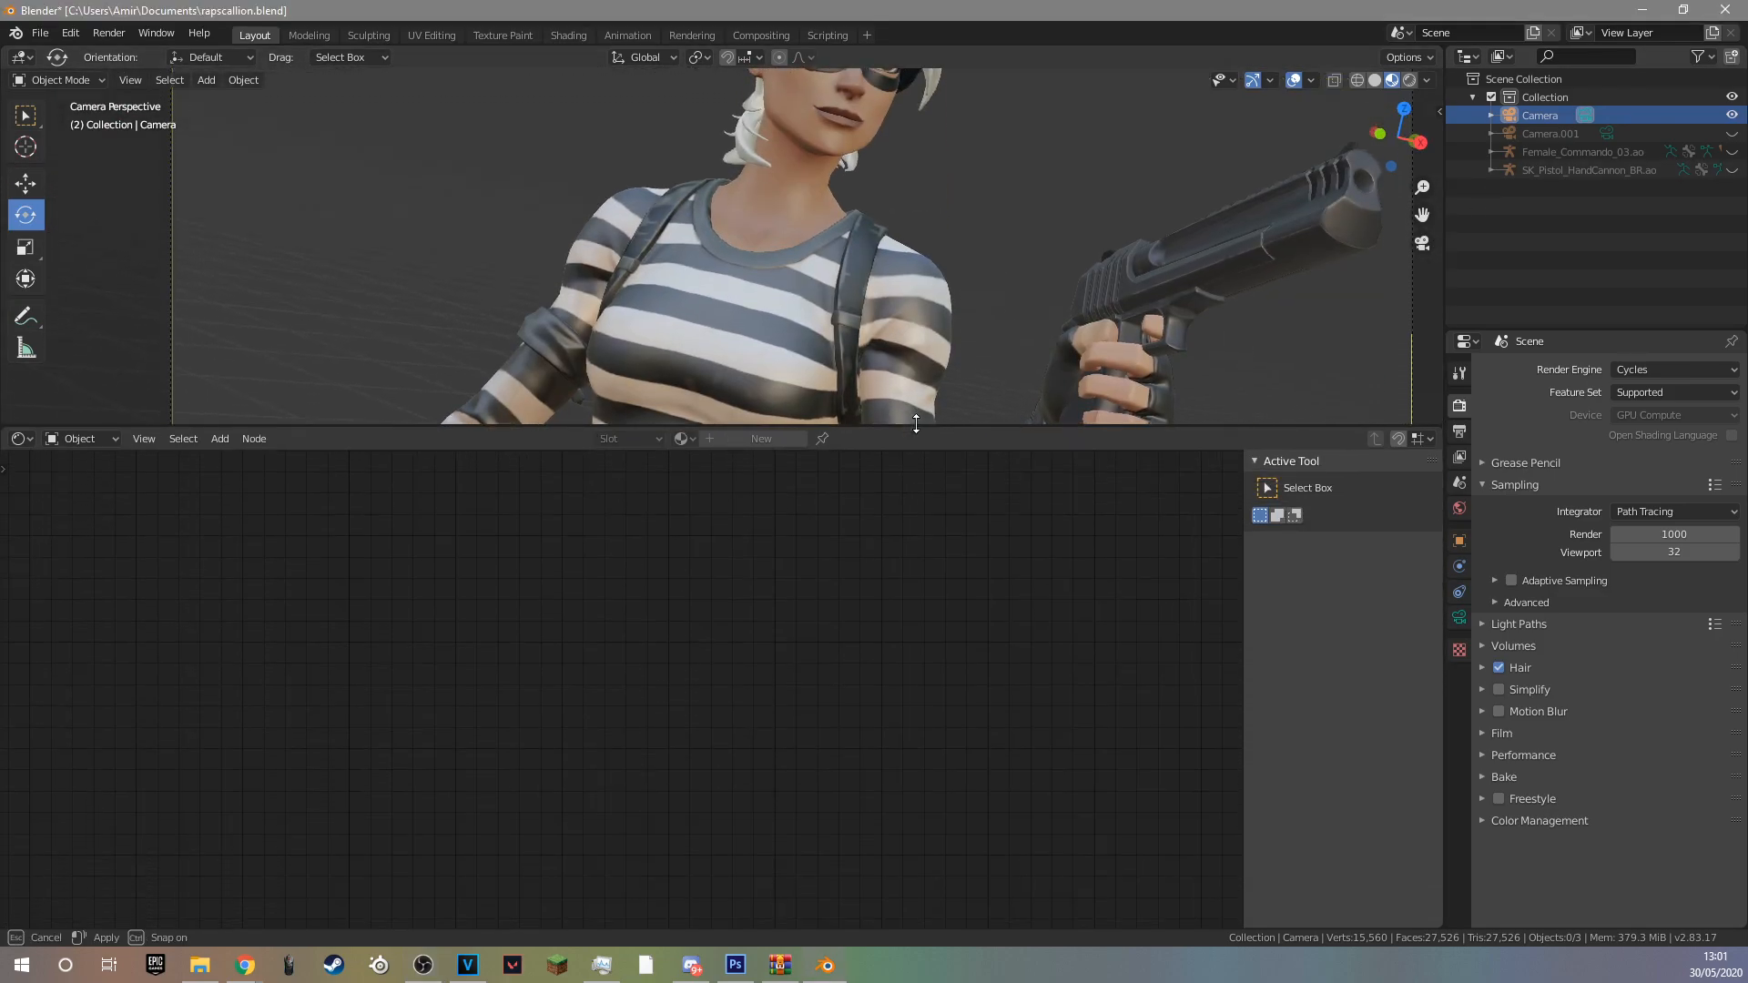
{"action": "left_click", "coordinate": [18, 439]}
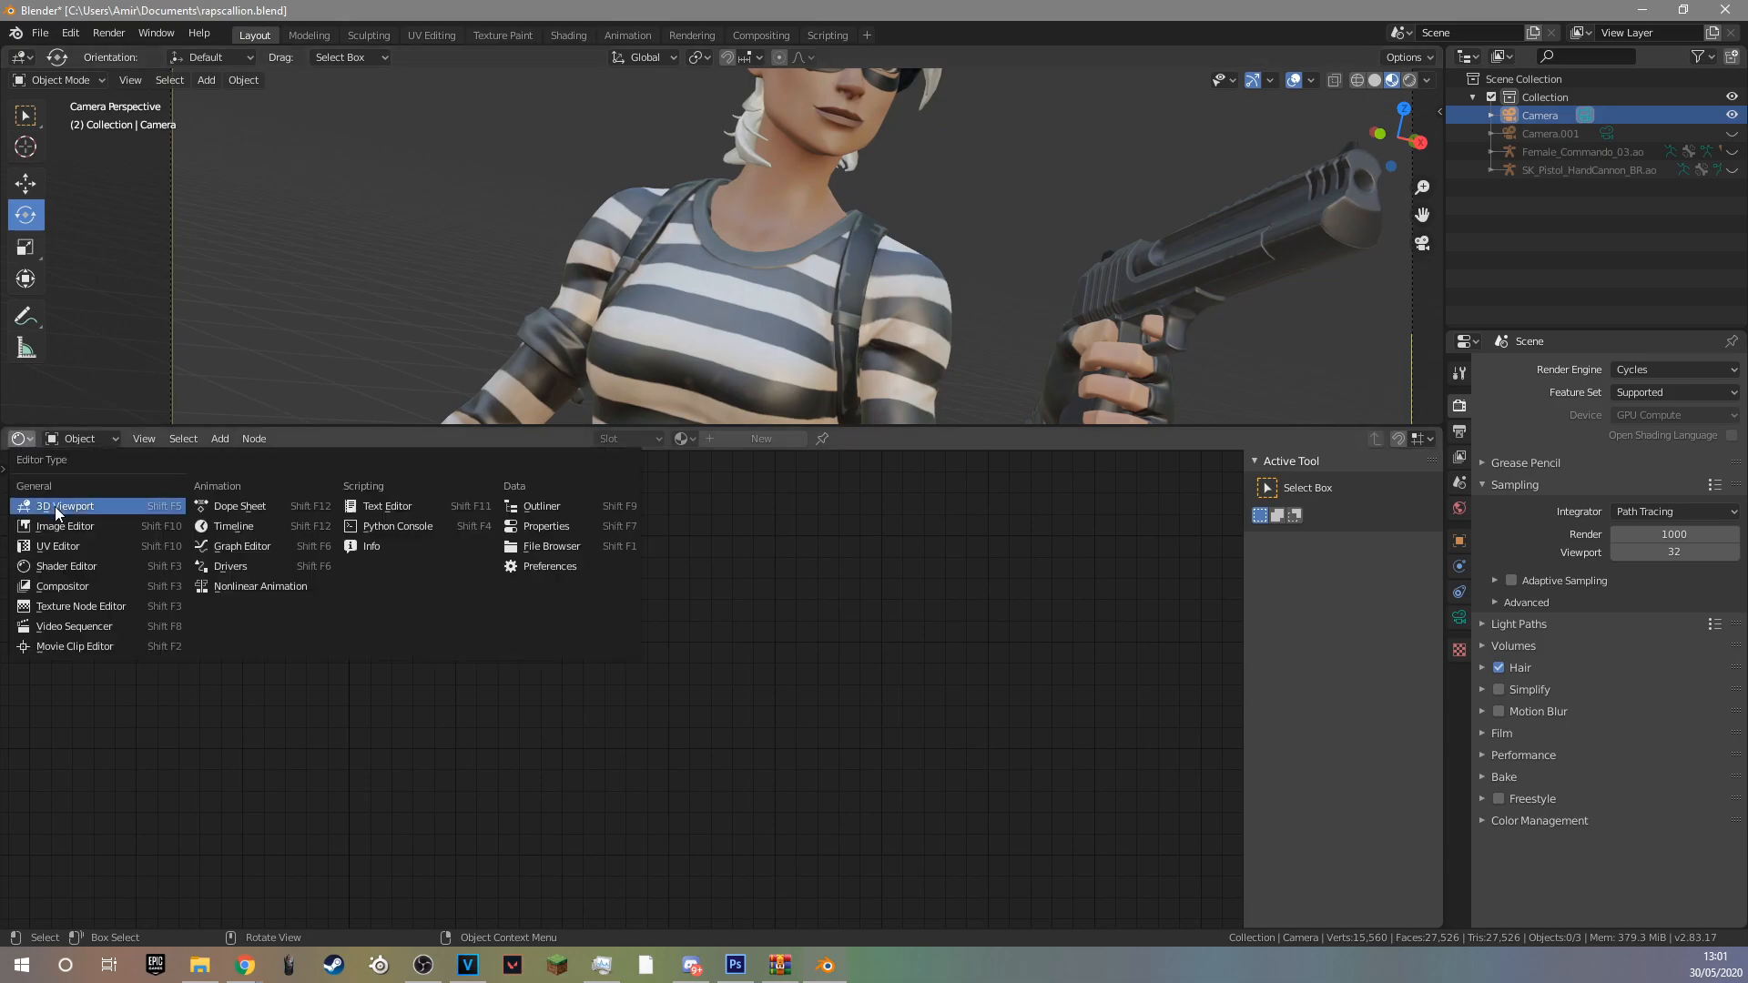
{"action": "left_click", "coordinate": [82, 566]}
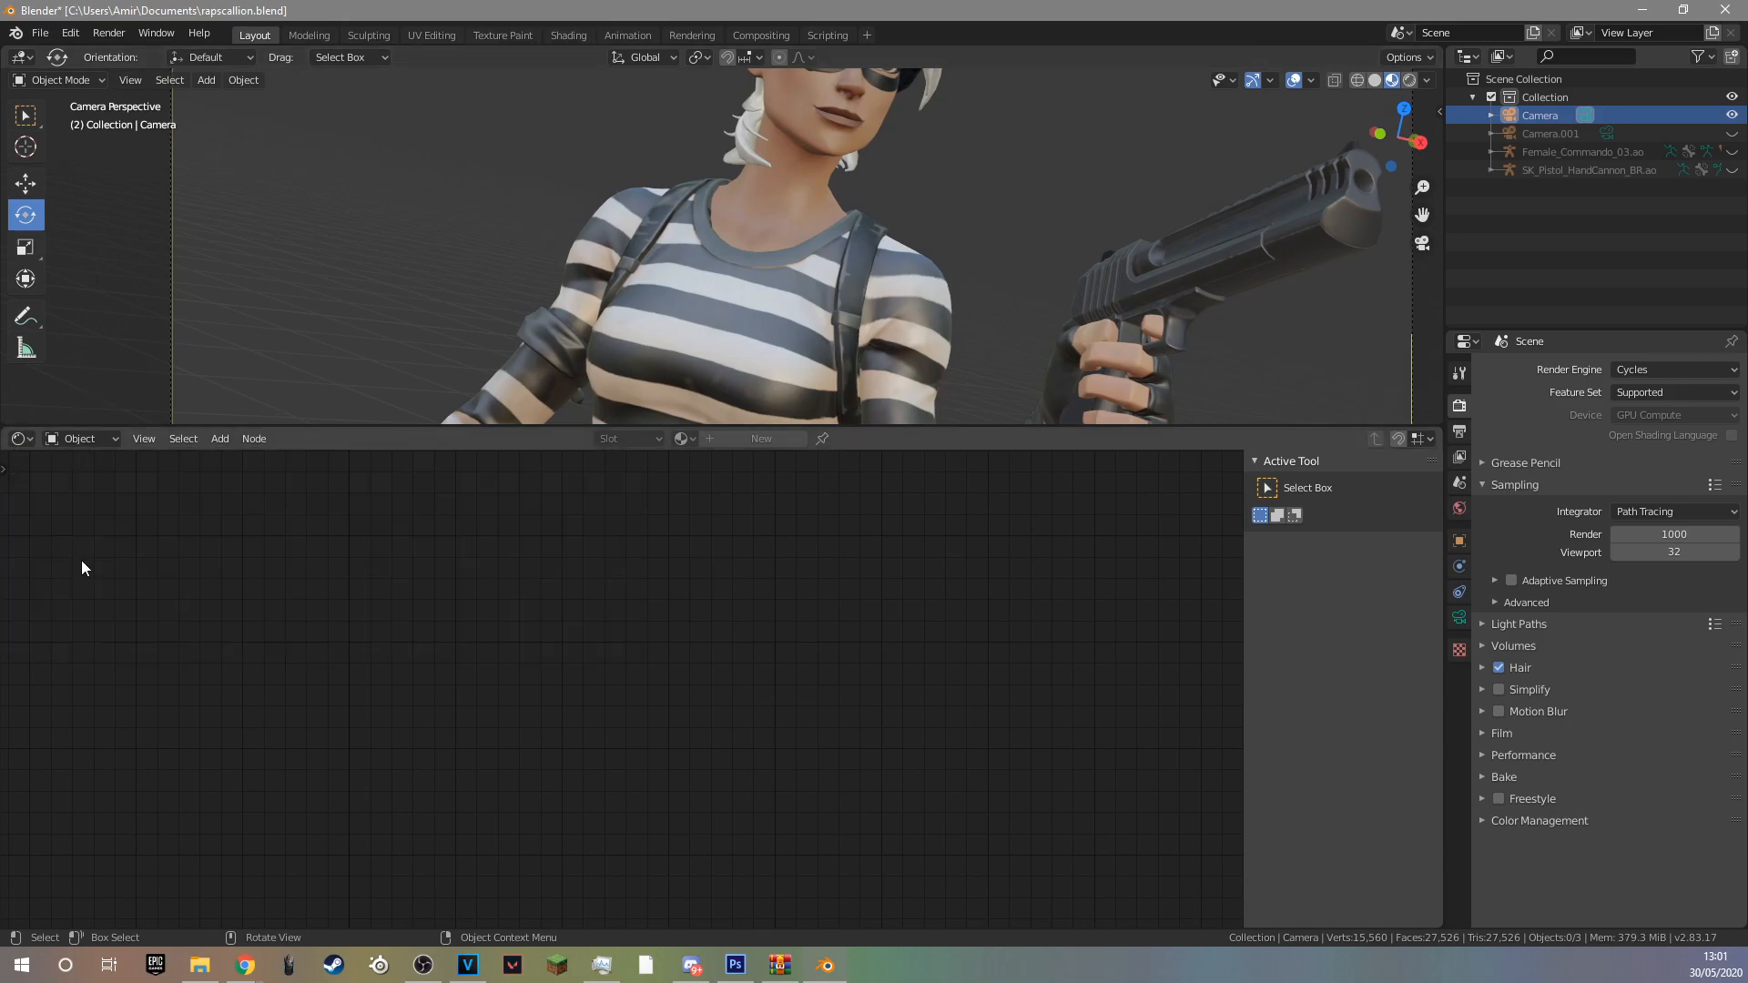
{"action": "left_click", "coordinate": [100, 440]}
{"action": "left_click", "coordinate": [86, 477]}
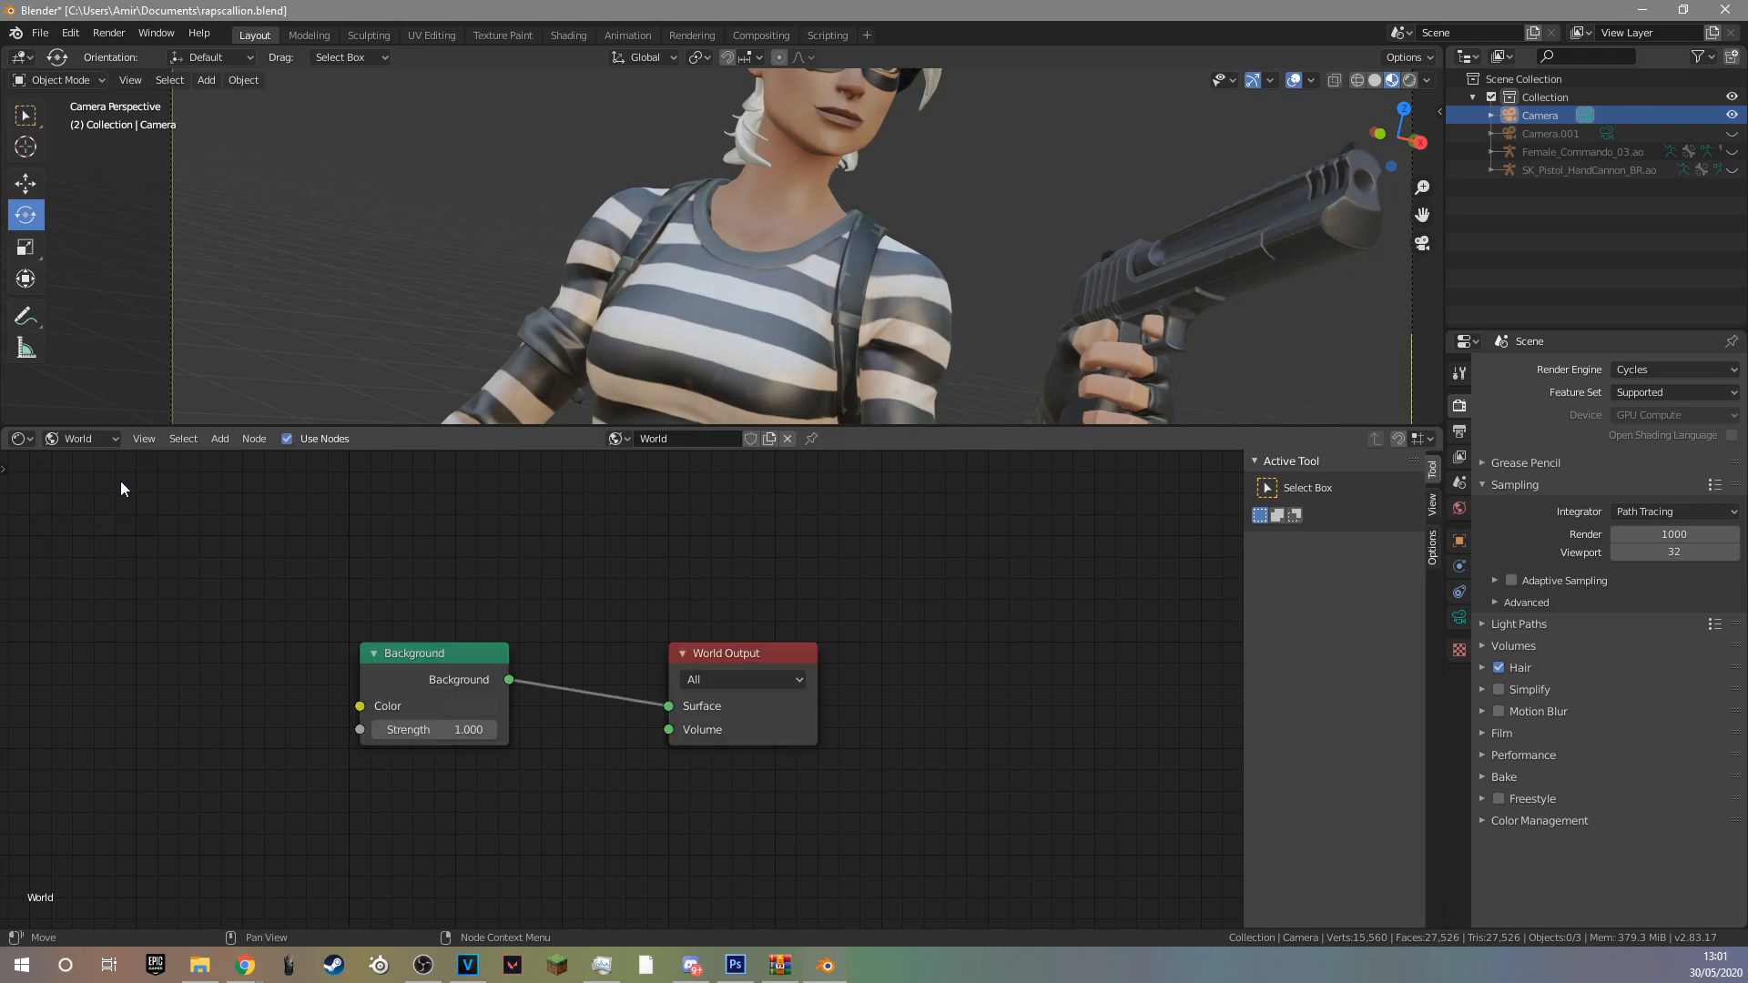
Add an Environment Texture node to the world nodes and place it before the Background node.
{"action": "scroll", "coordinate": [281, 620], "scroll_direction": "up", "scroll_amount": 1}
{"action": "left_click", "coordinate": [218, 440]}
{"action": "left_click", "coordinate": [233, 459]}
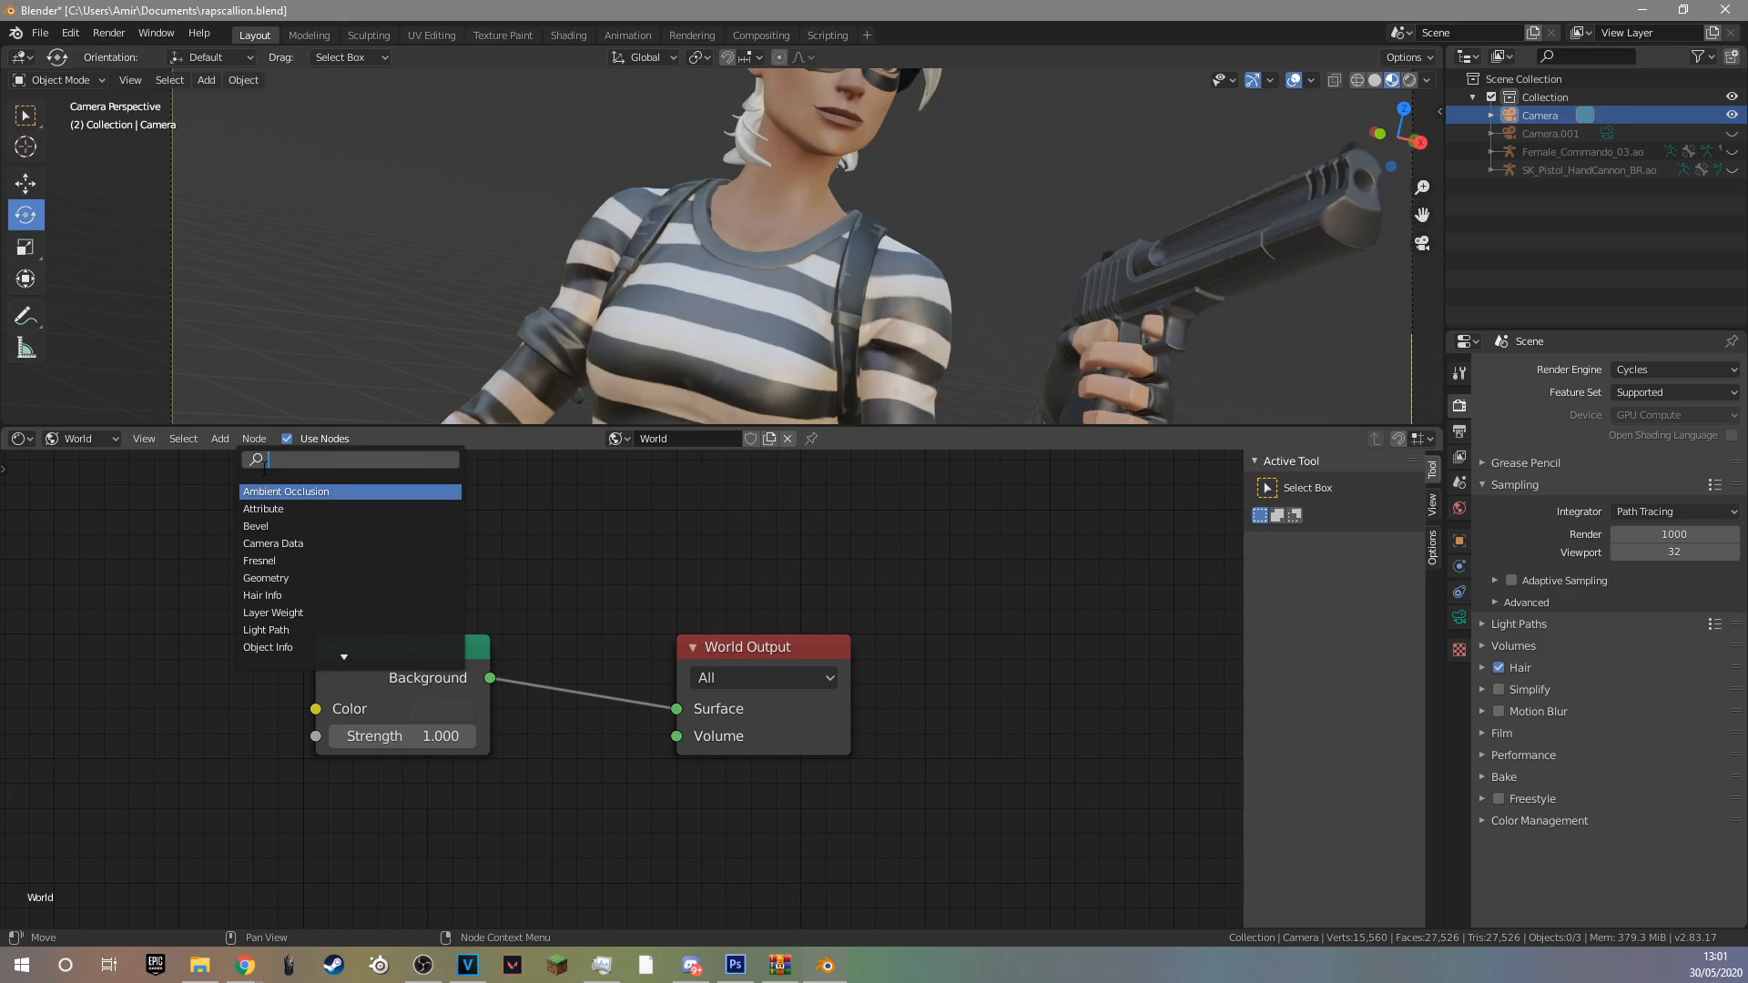
{"action": "type", "text": "envu"}
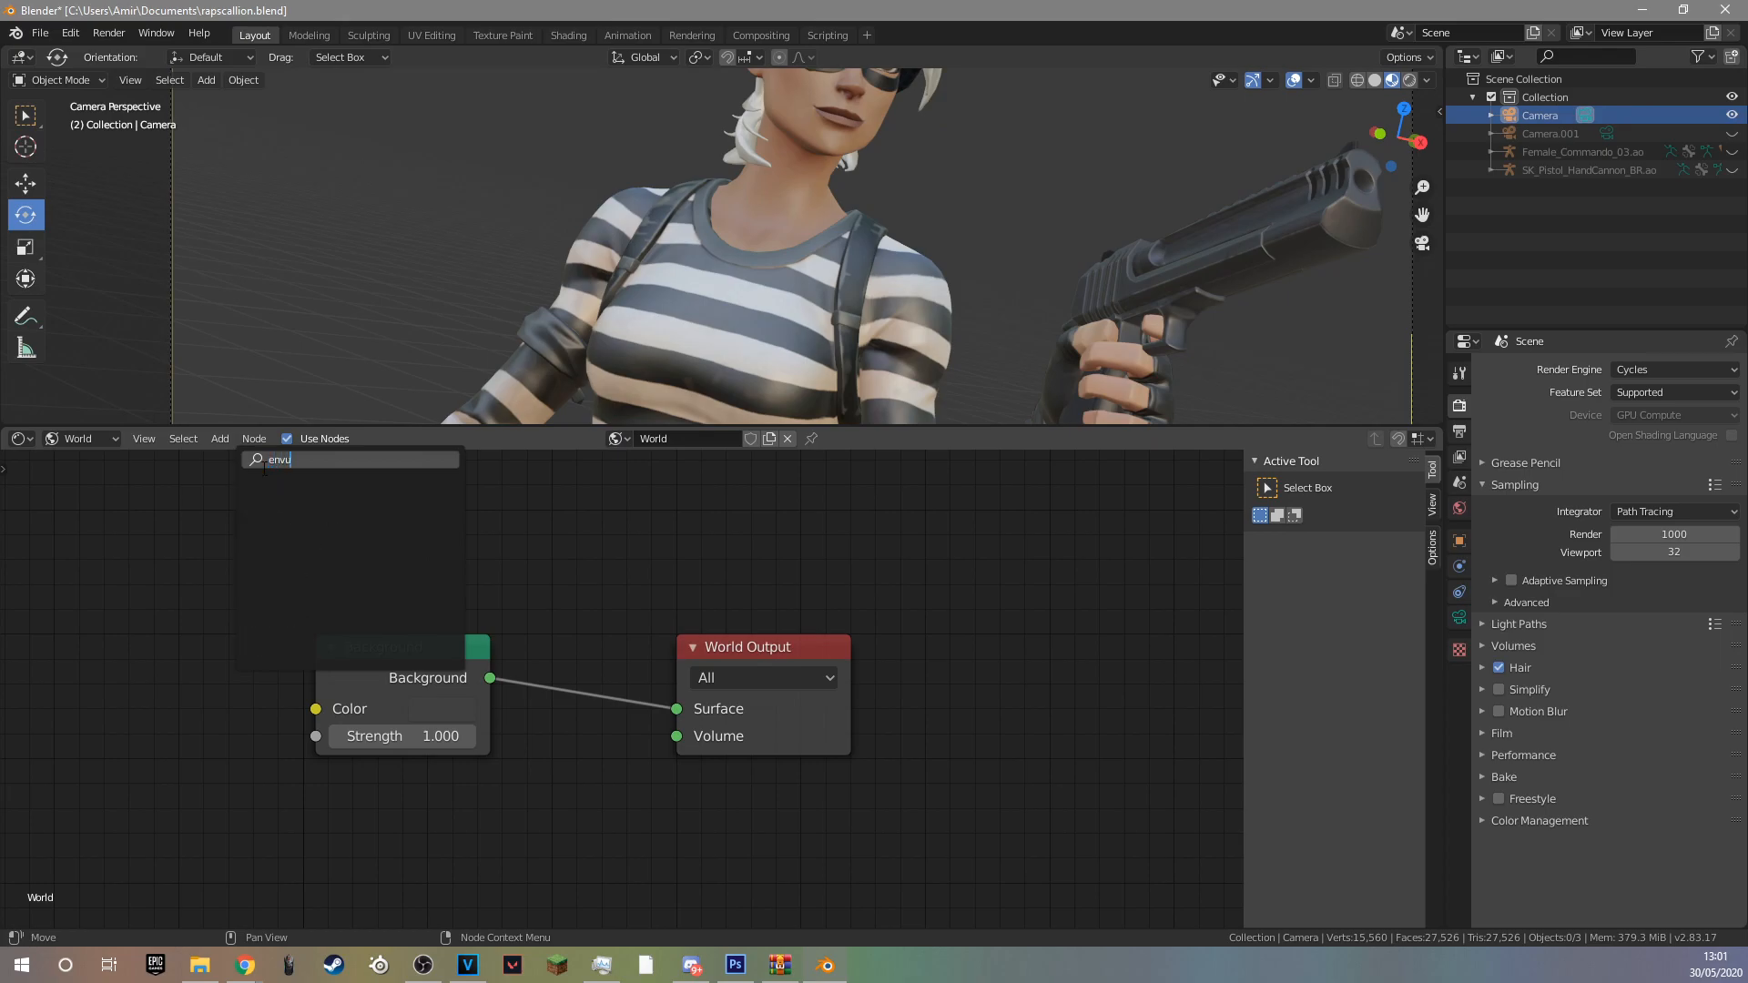
{"action": "key", "text": "BackSpace"}
{"action": "key", "text": "BackSpace"}
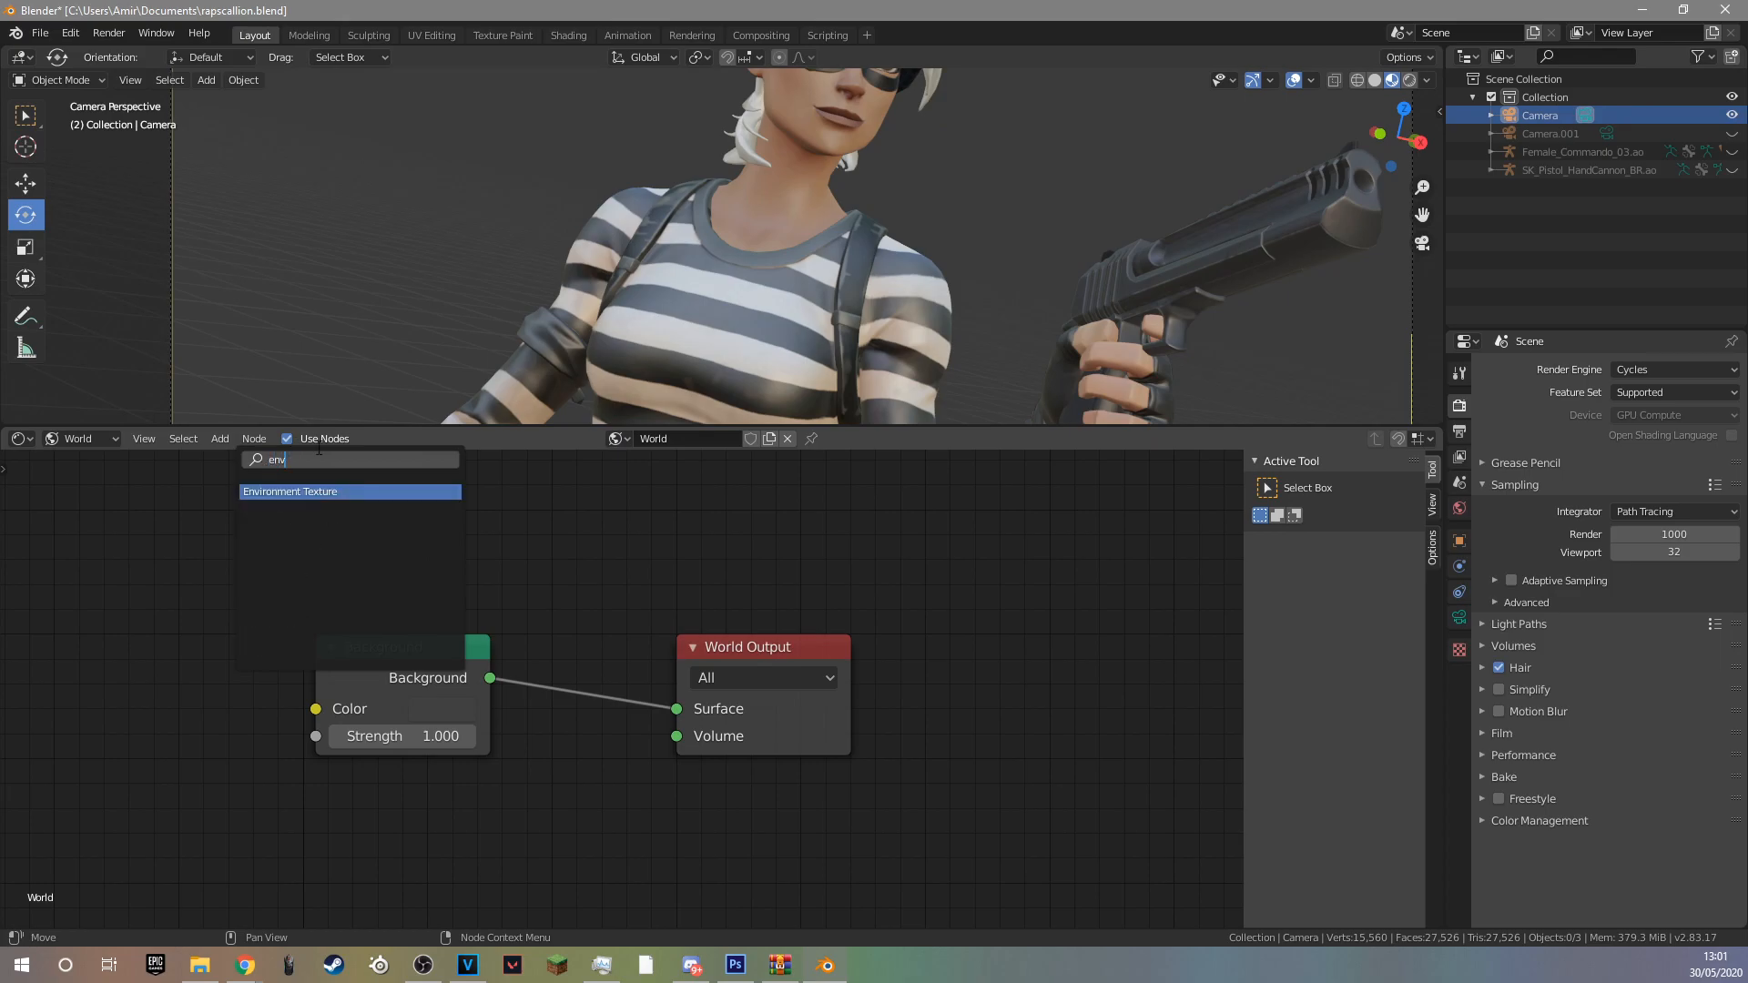
{"action": "left_click", "coordinate": [363, 492]}
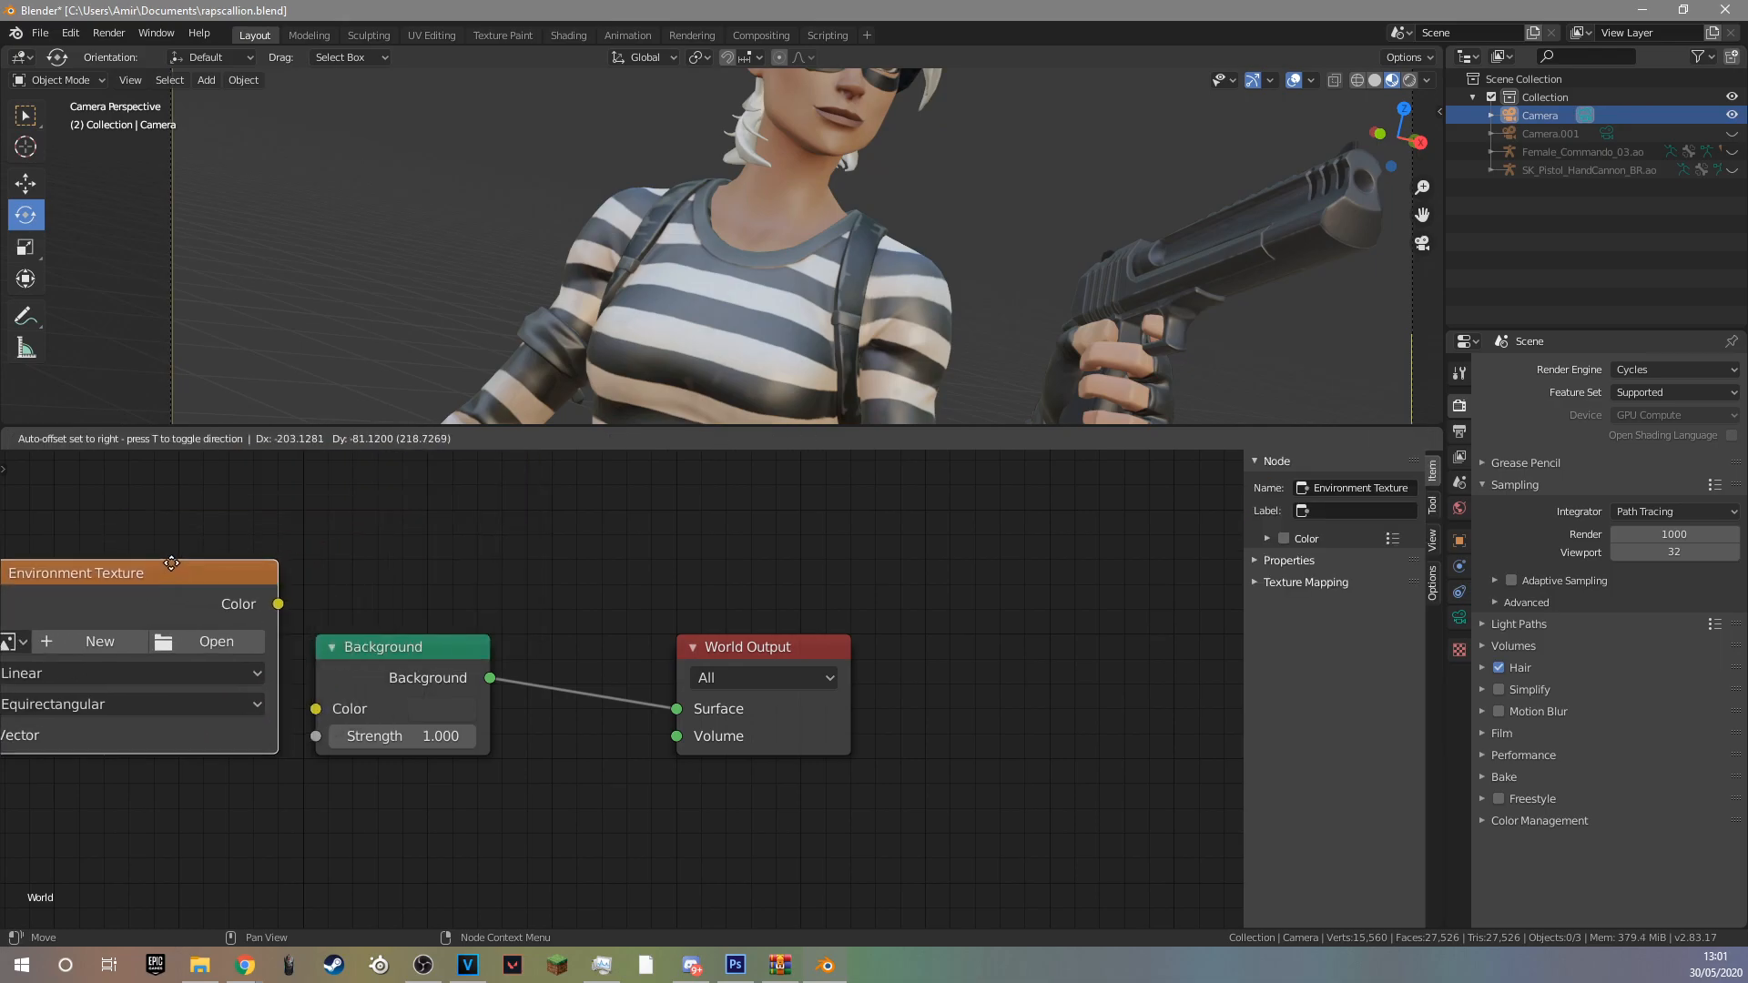
{"action": "left_click", "coordinate": [164, 572]}
Connect the Environment Texture node's Color output to the Background node's Color input.
{"action": "scroll", "coordinate": [284, 610], "scroll_direction": "down", "scroll_amount": 3}
{"action": "left_click_drag", "start_coordinate": [280, 607], "coordinate": [237, 601]}
{"action": "left_click_drag", "start_coordinate": [337, 624], "coordinate": [426, 706]}
{"action": "scroll", "coordinate": [719, 488], "scroll_direction": "down", "scroll_amount": 1}
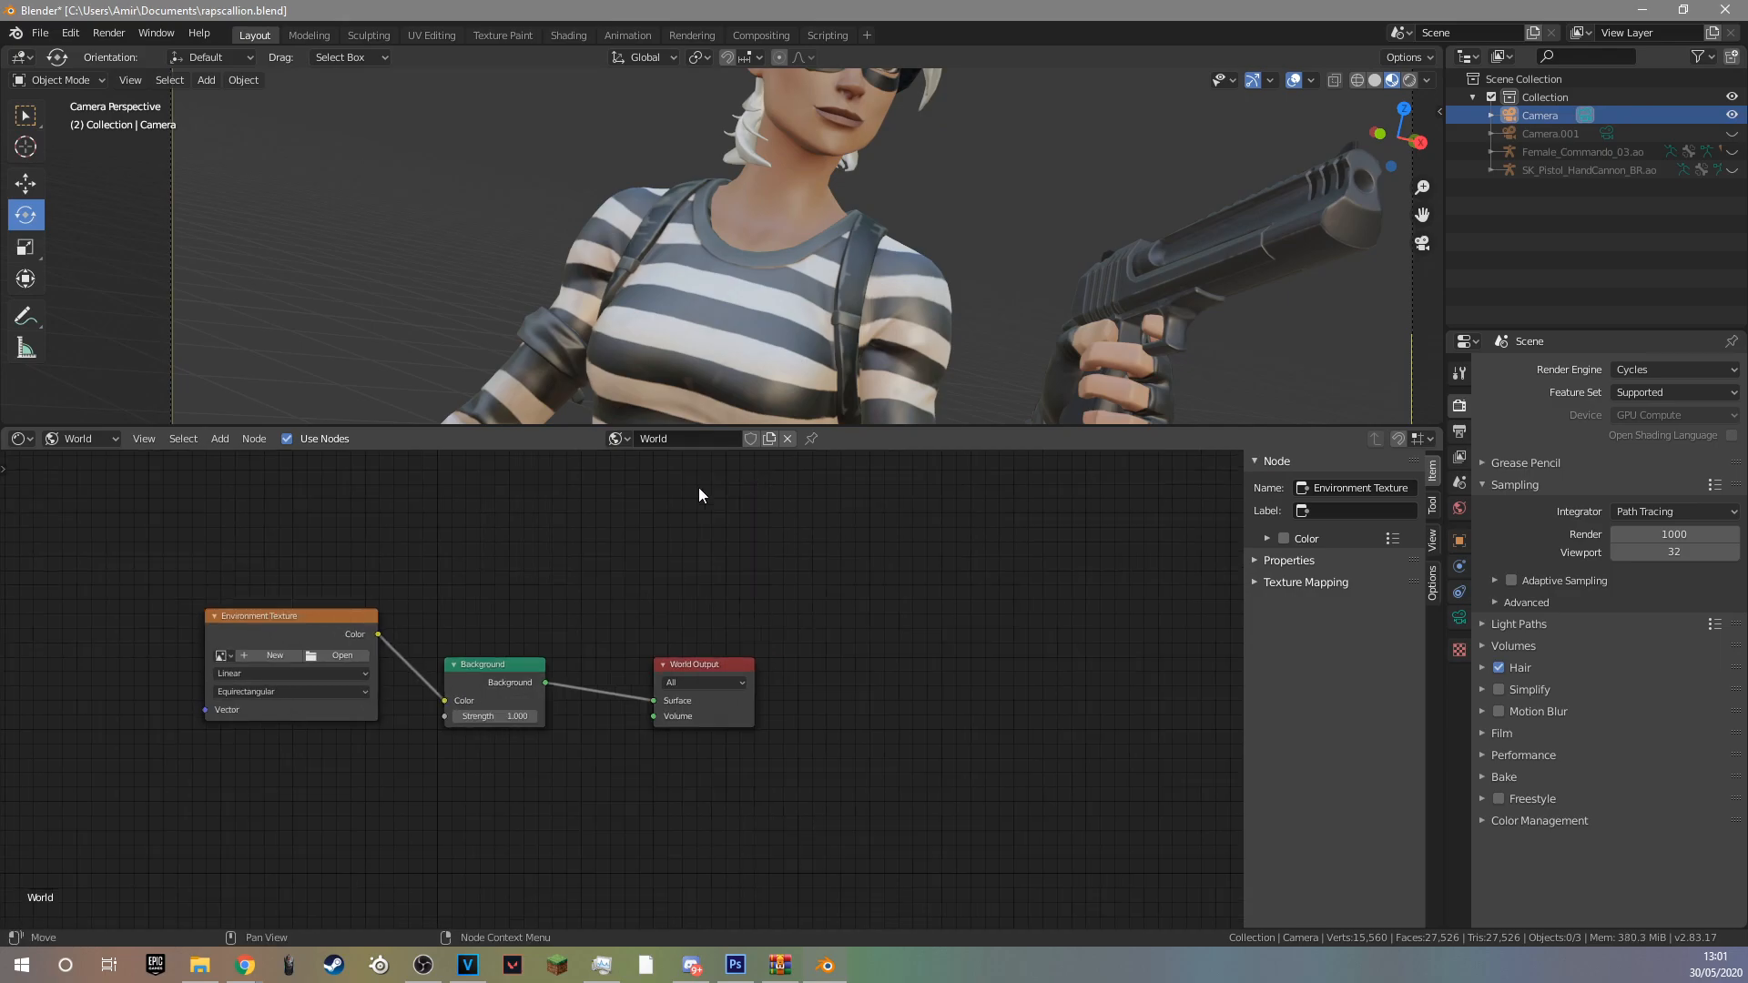
Load the image 1delta_2_16k.hdr from the Documents folder into the Environment Texture node.
{"action": "scroll", "coordinate": [455, 565], "scroll_direction": "up", "scroll_amount": 2}
{"action": "left_click", "coordinate": [231, 639]}
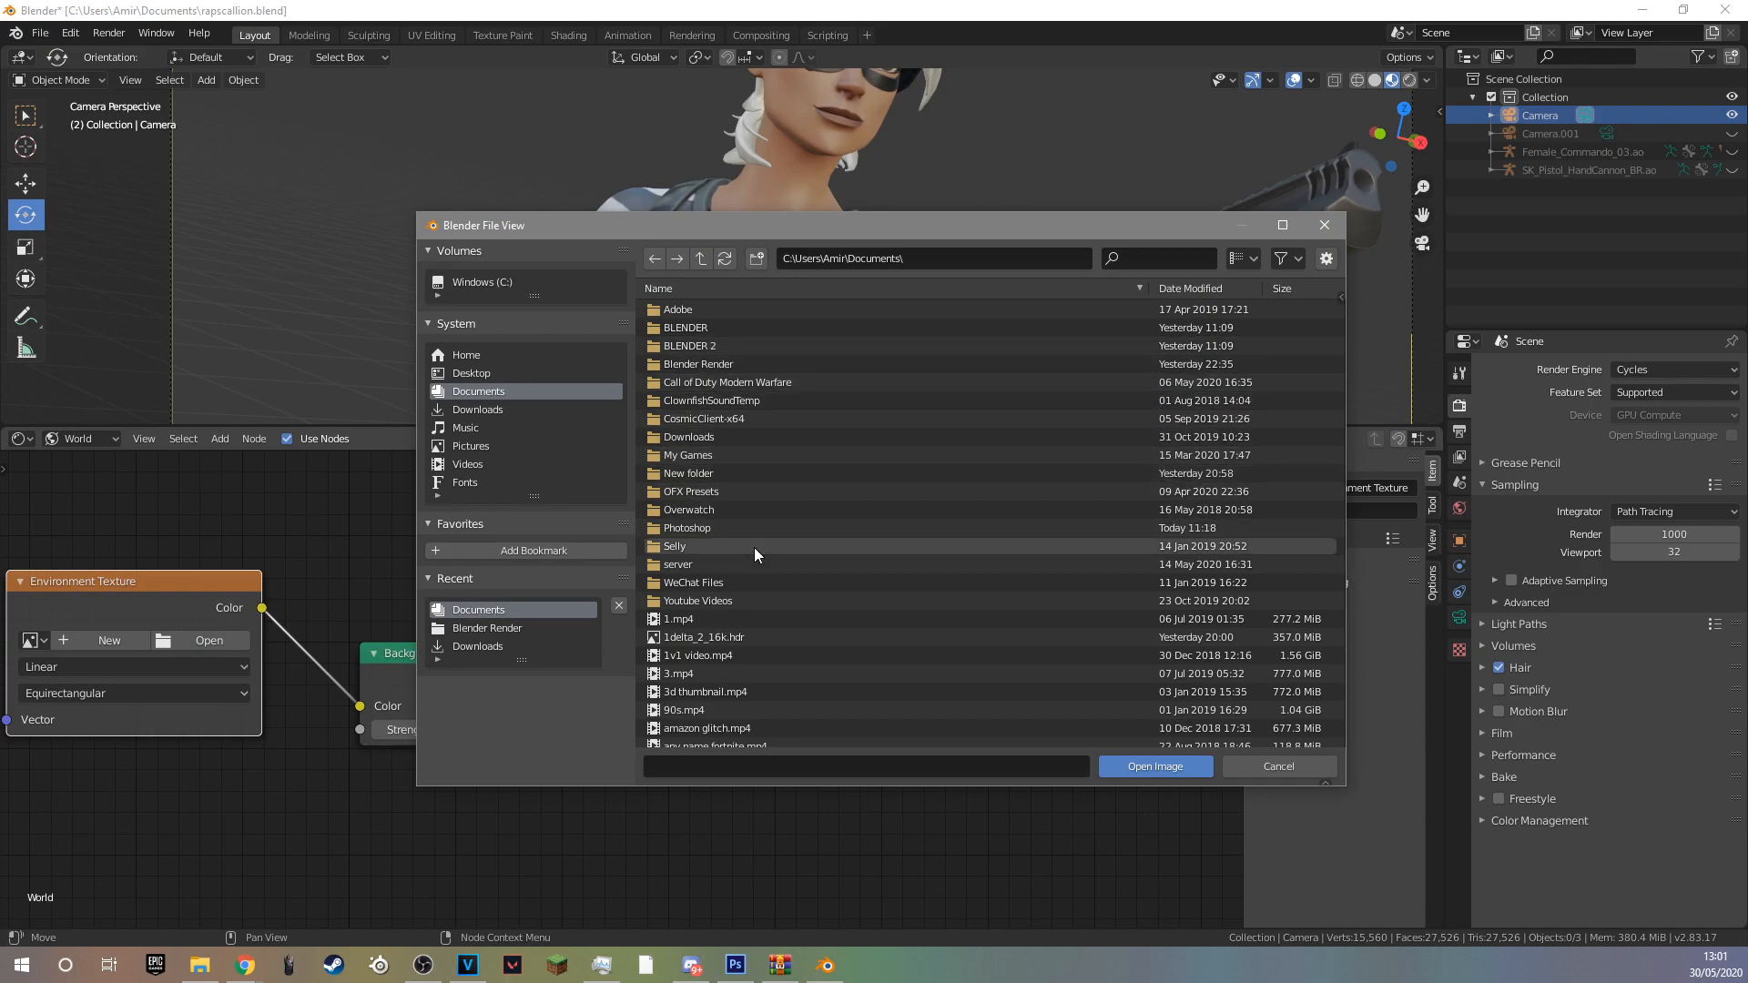
{"action": "double_click", "coordinate": [761, 330]}
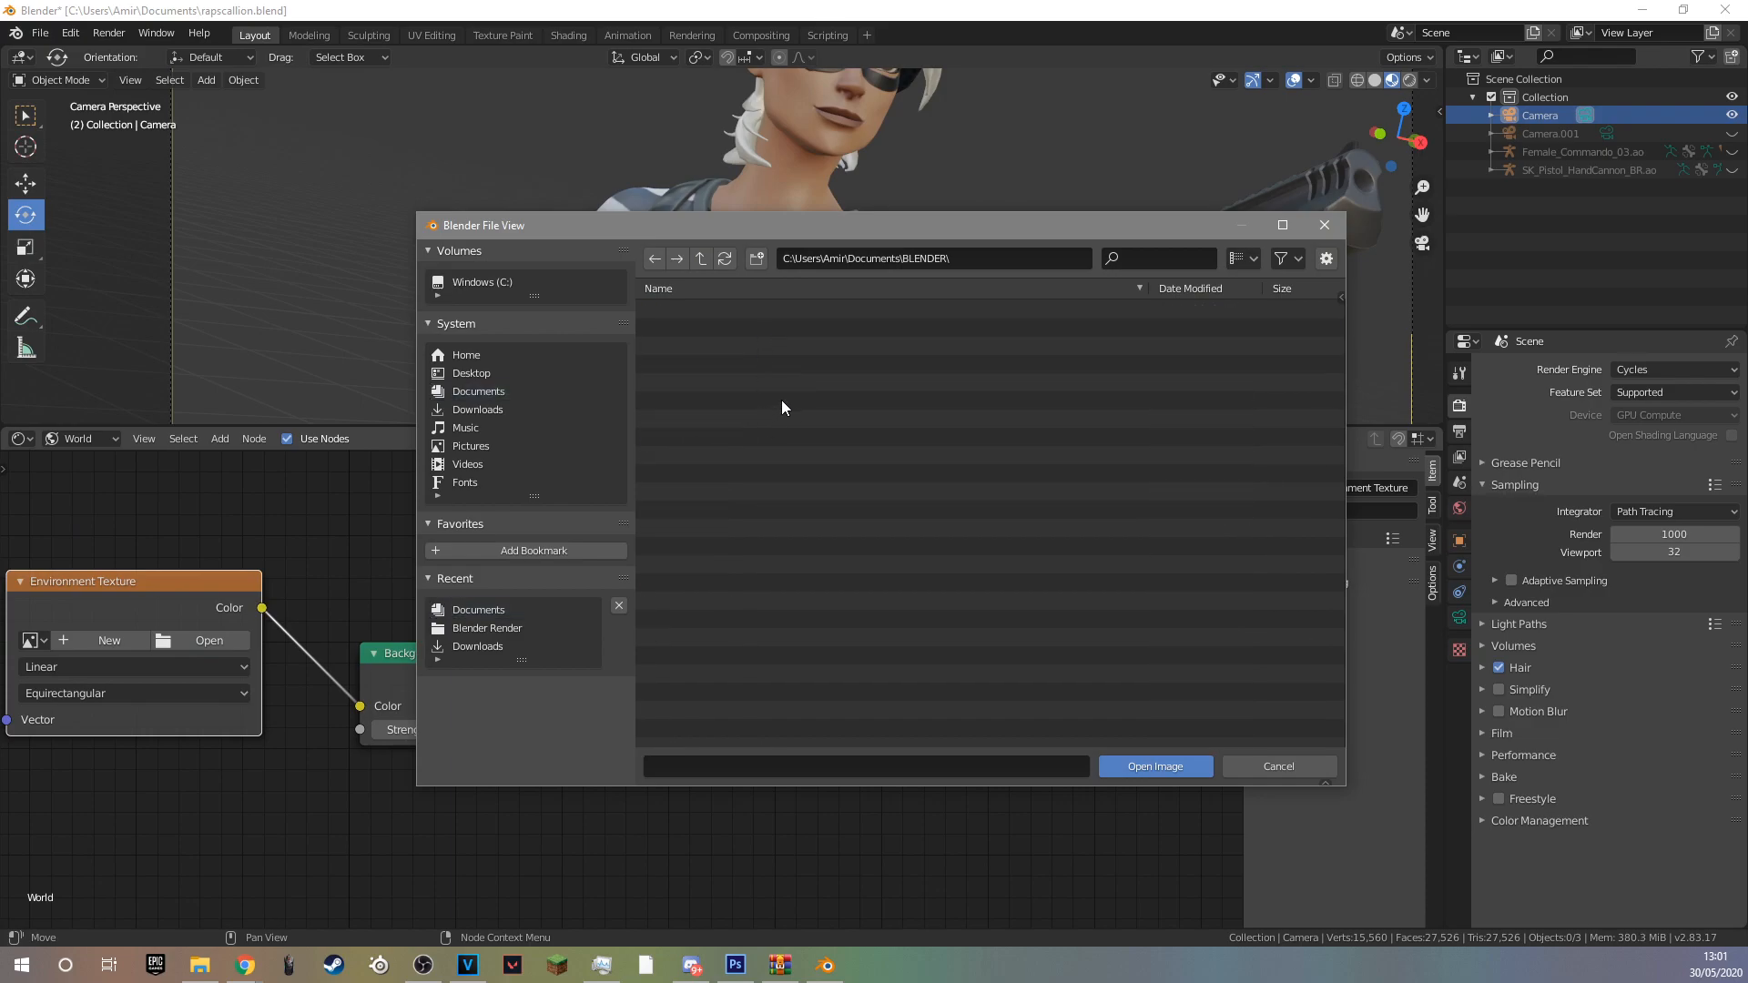
{"action": "key", "text": "BackSpace"}
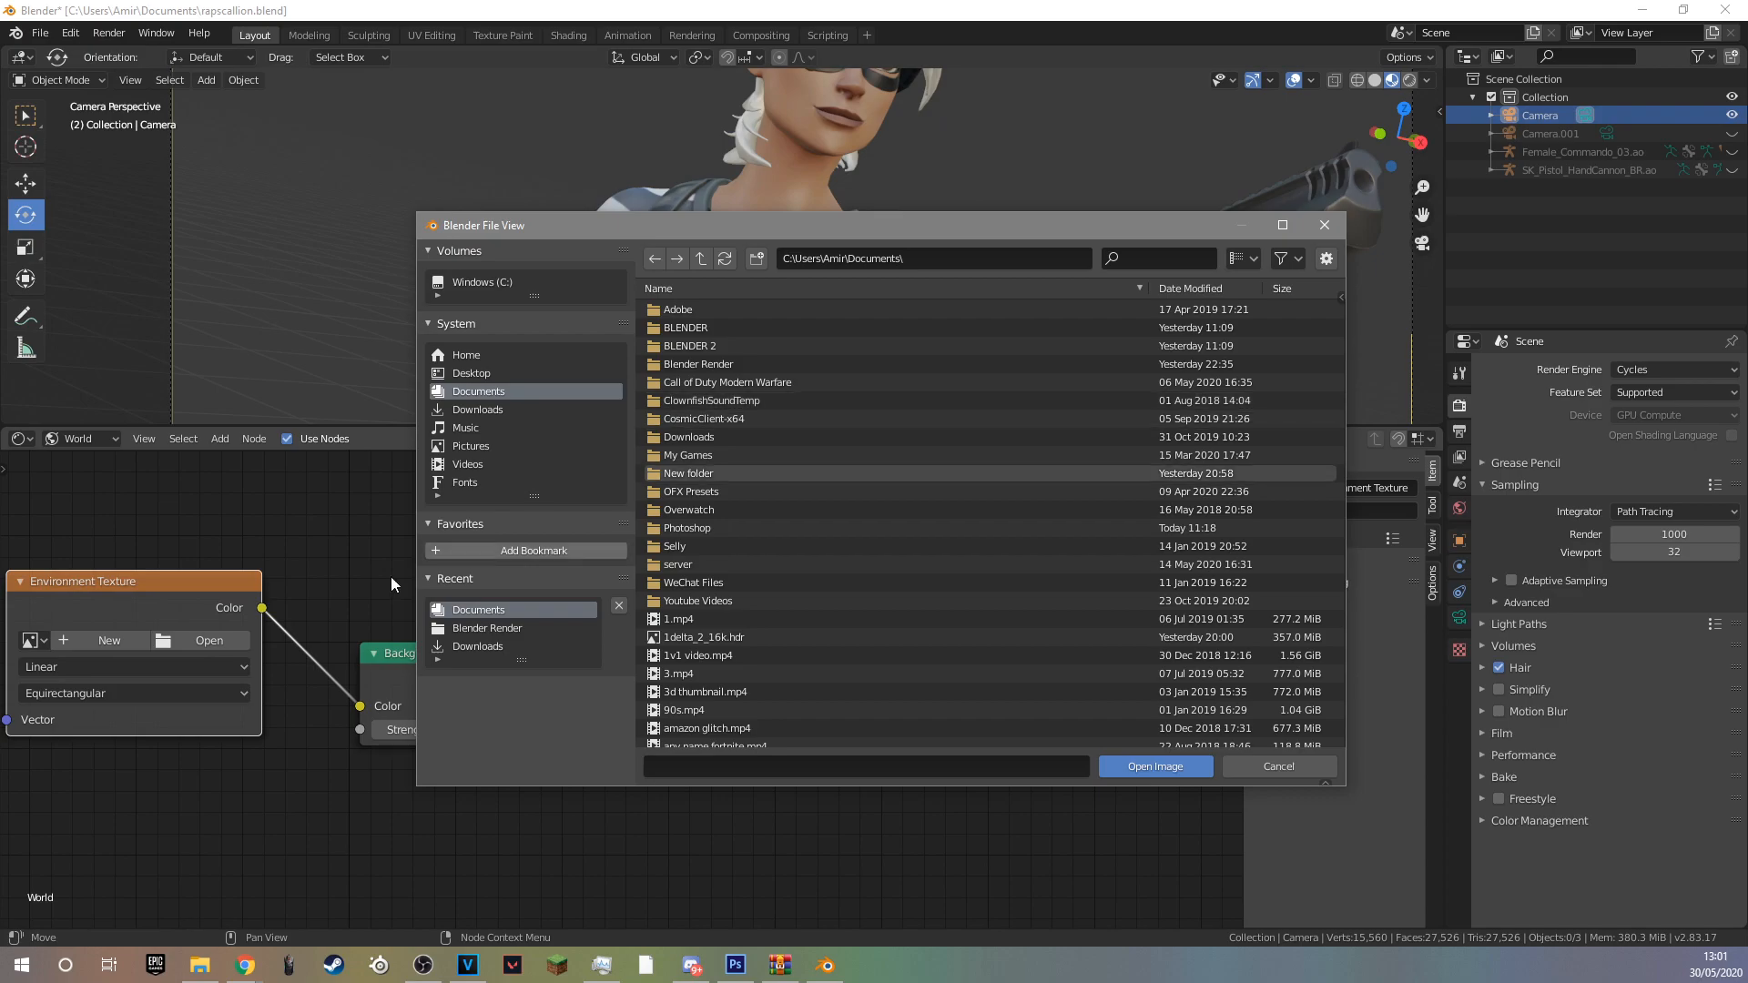
{"action": "double_click", "coordinate": [736, 639]}
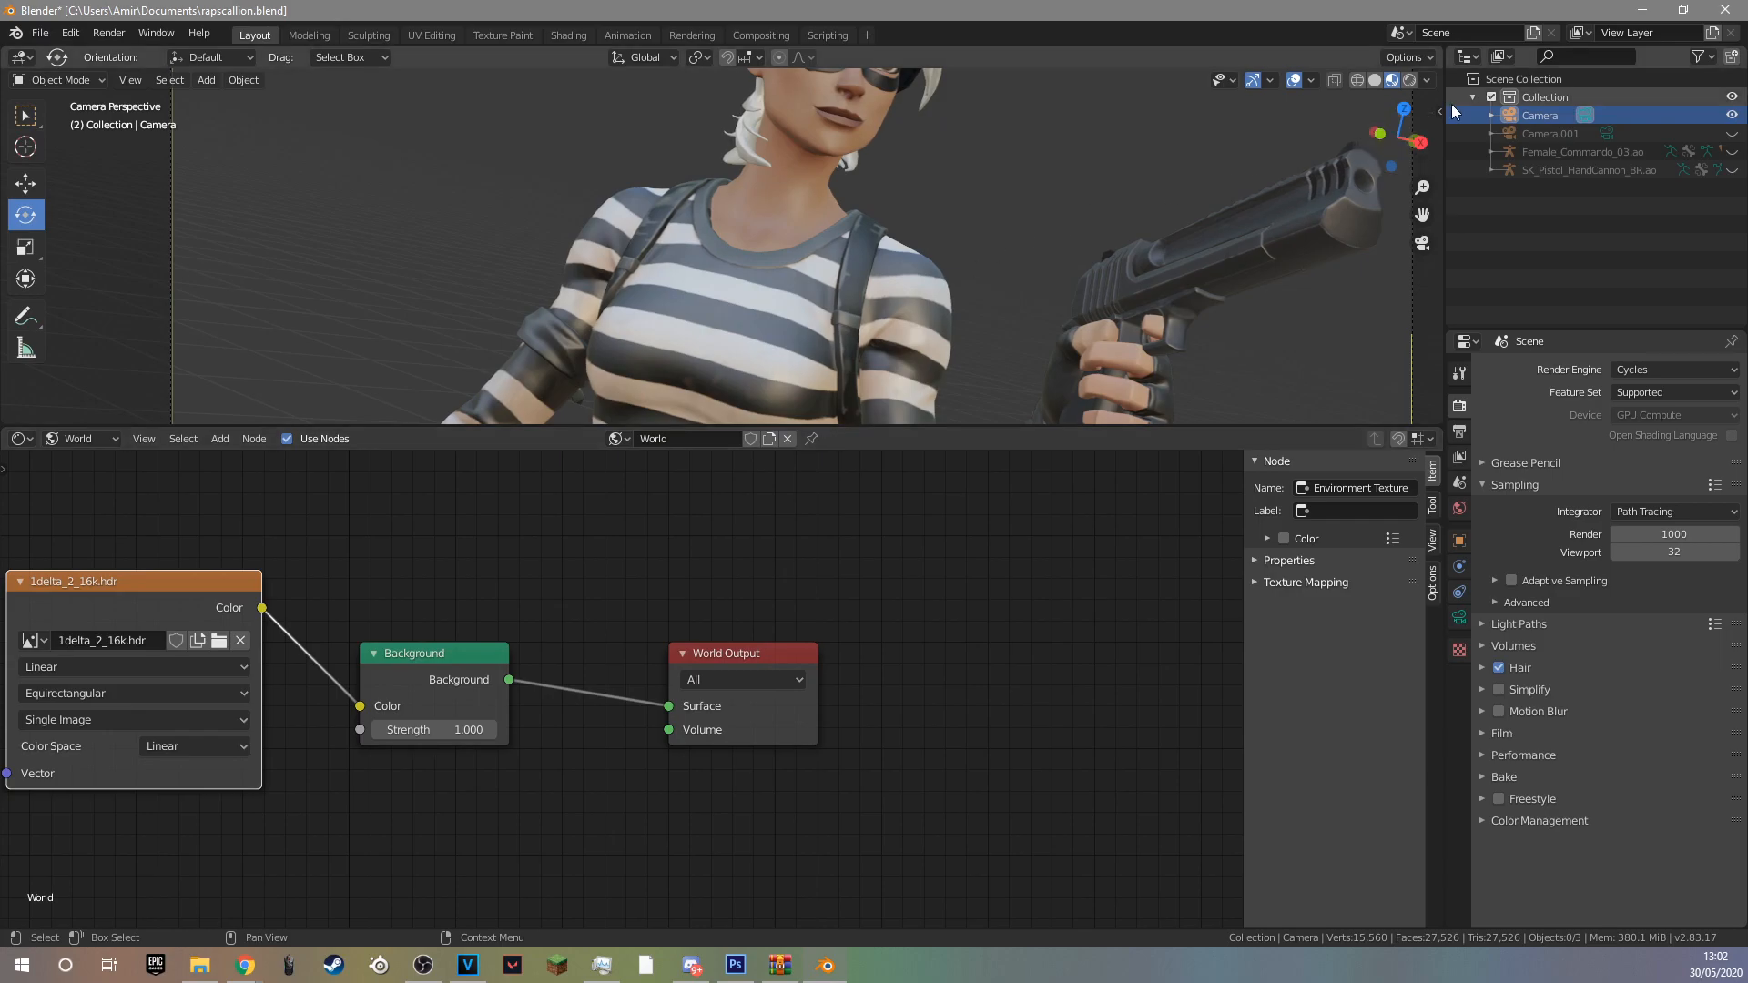
Enlarge the 3D viewport and switch it to Rendered shading to preview the HDRI lighting on the character.
{"action": "left_click_drag", "start_coordinate": [1066, 427], "coordinate": [1030, 769]}
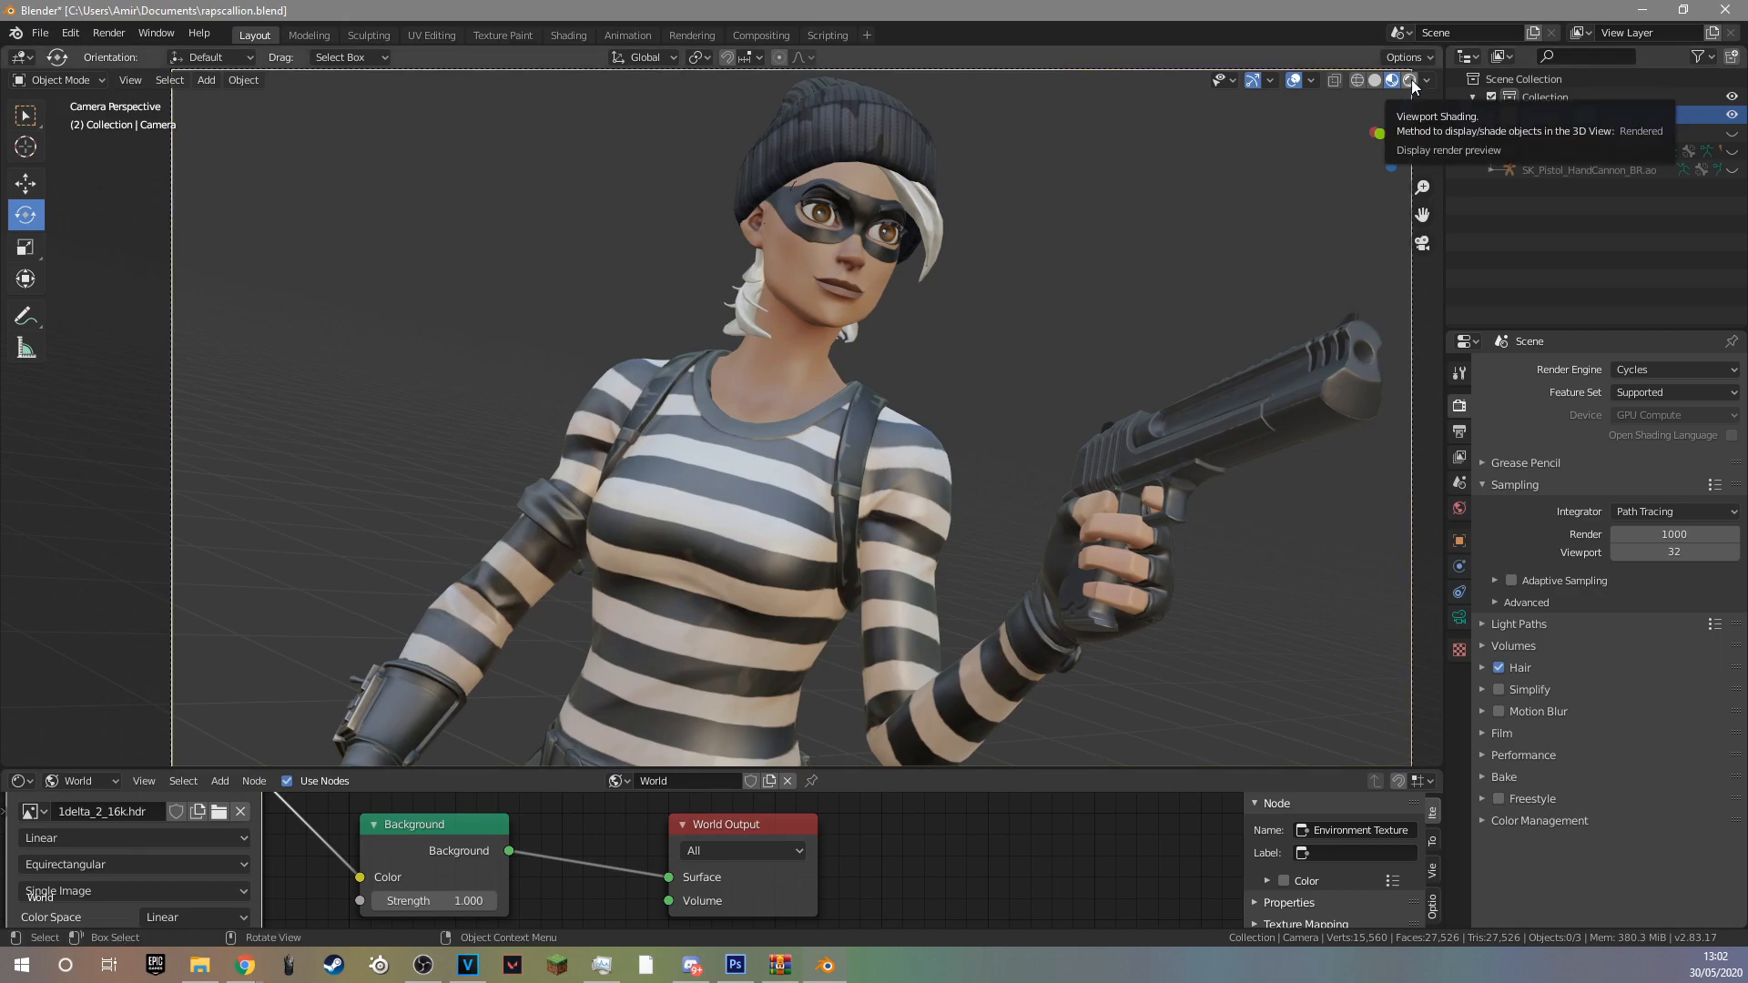
{"action": "left_click", "coordinate": [1411, 79]}
{"action": "scroll", "coordinate": [1030, 310], "scroll_direction": "down", "scroll_amount": 1}
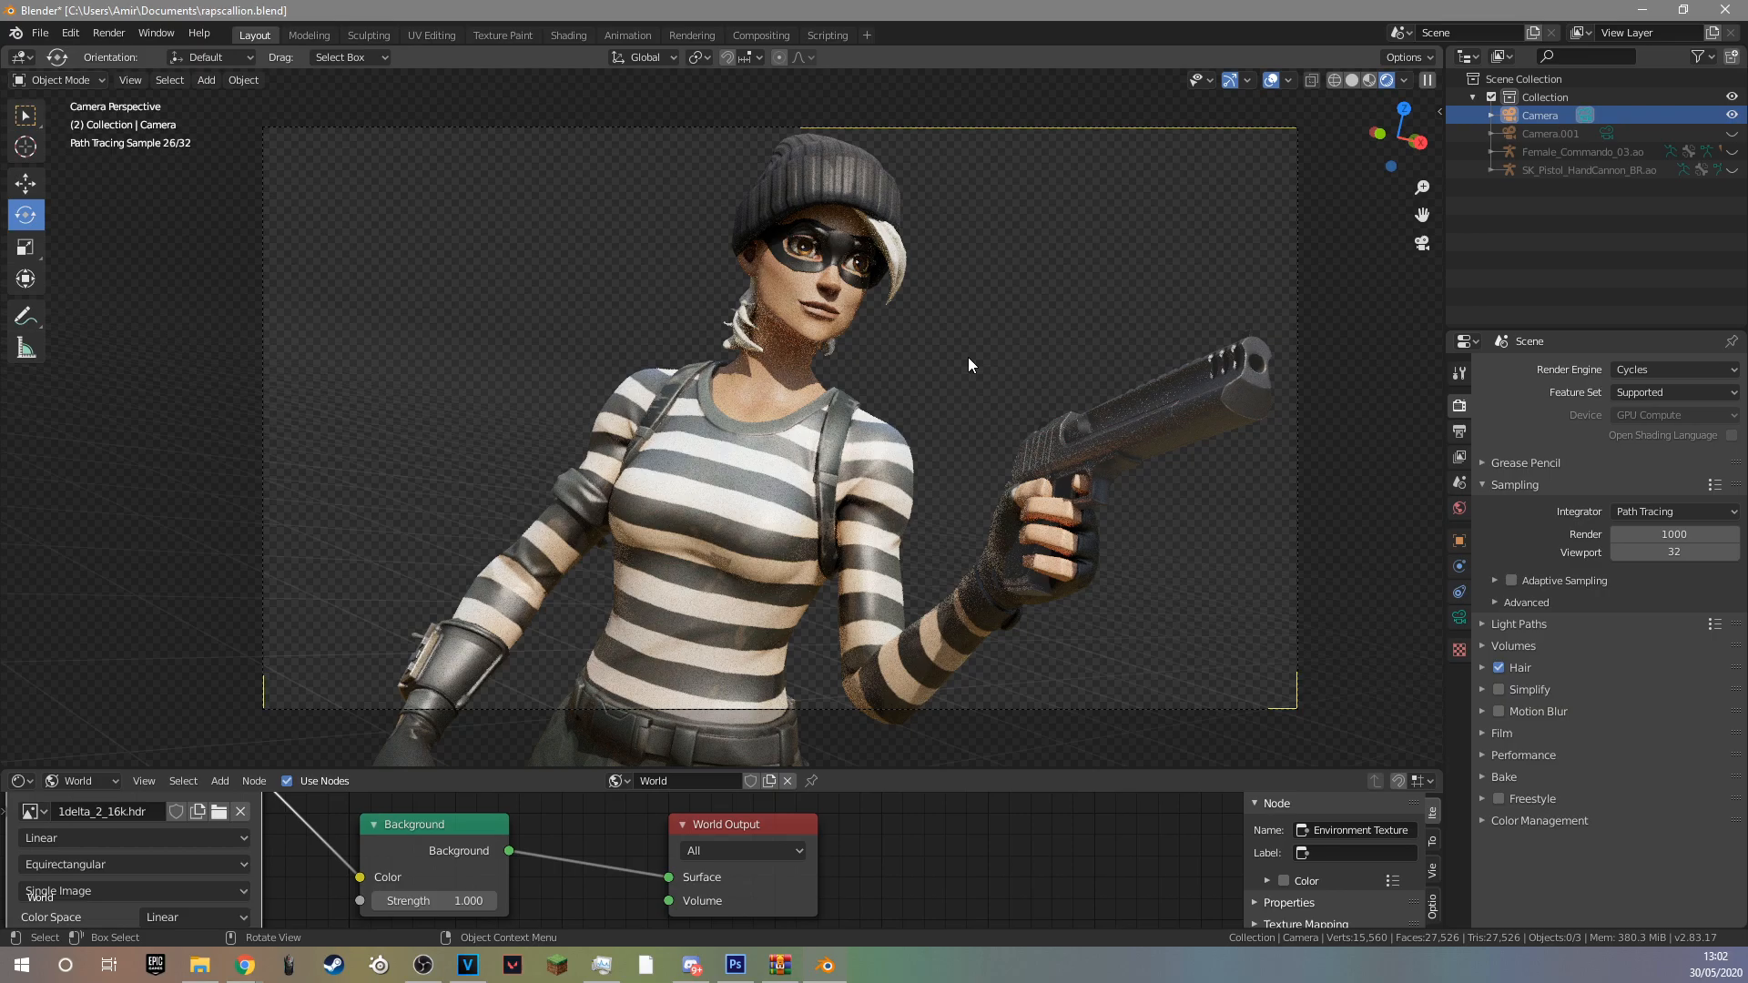
{"action": "scroll", "coordinate": [856, 509], "scroll_direction": "up", "scroll_amount": 1}
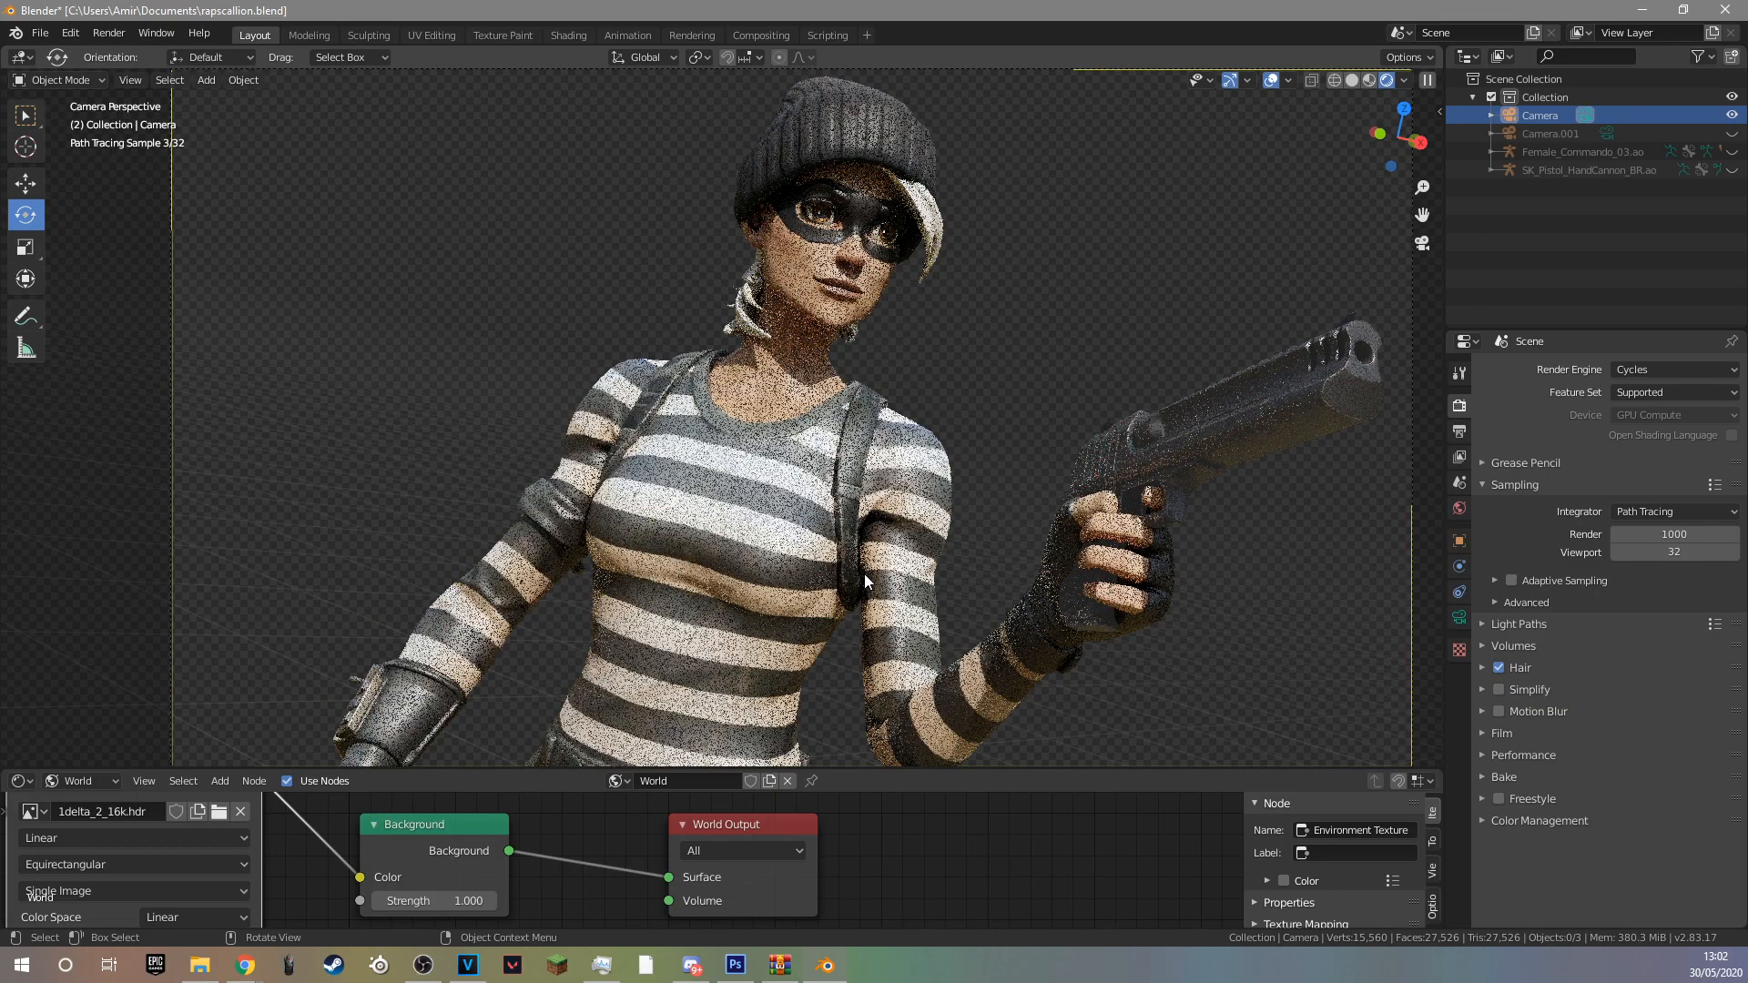
{"action": "scroll", "coordinate": [865, 573], "scroll_direction": "down", "scroll_amount": 1}
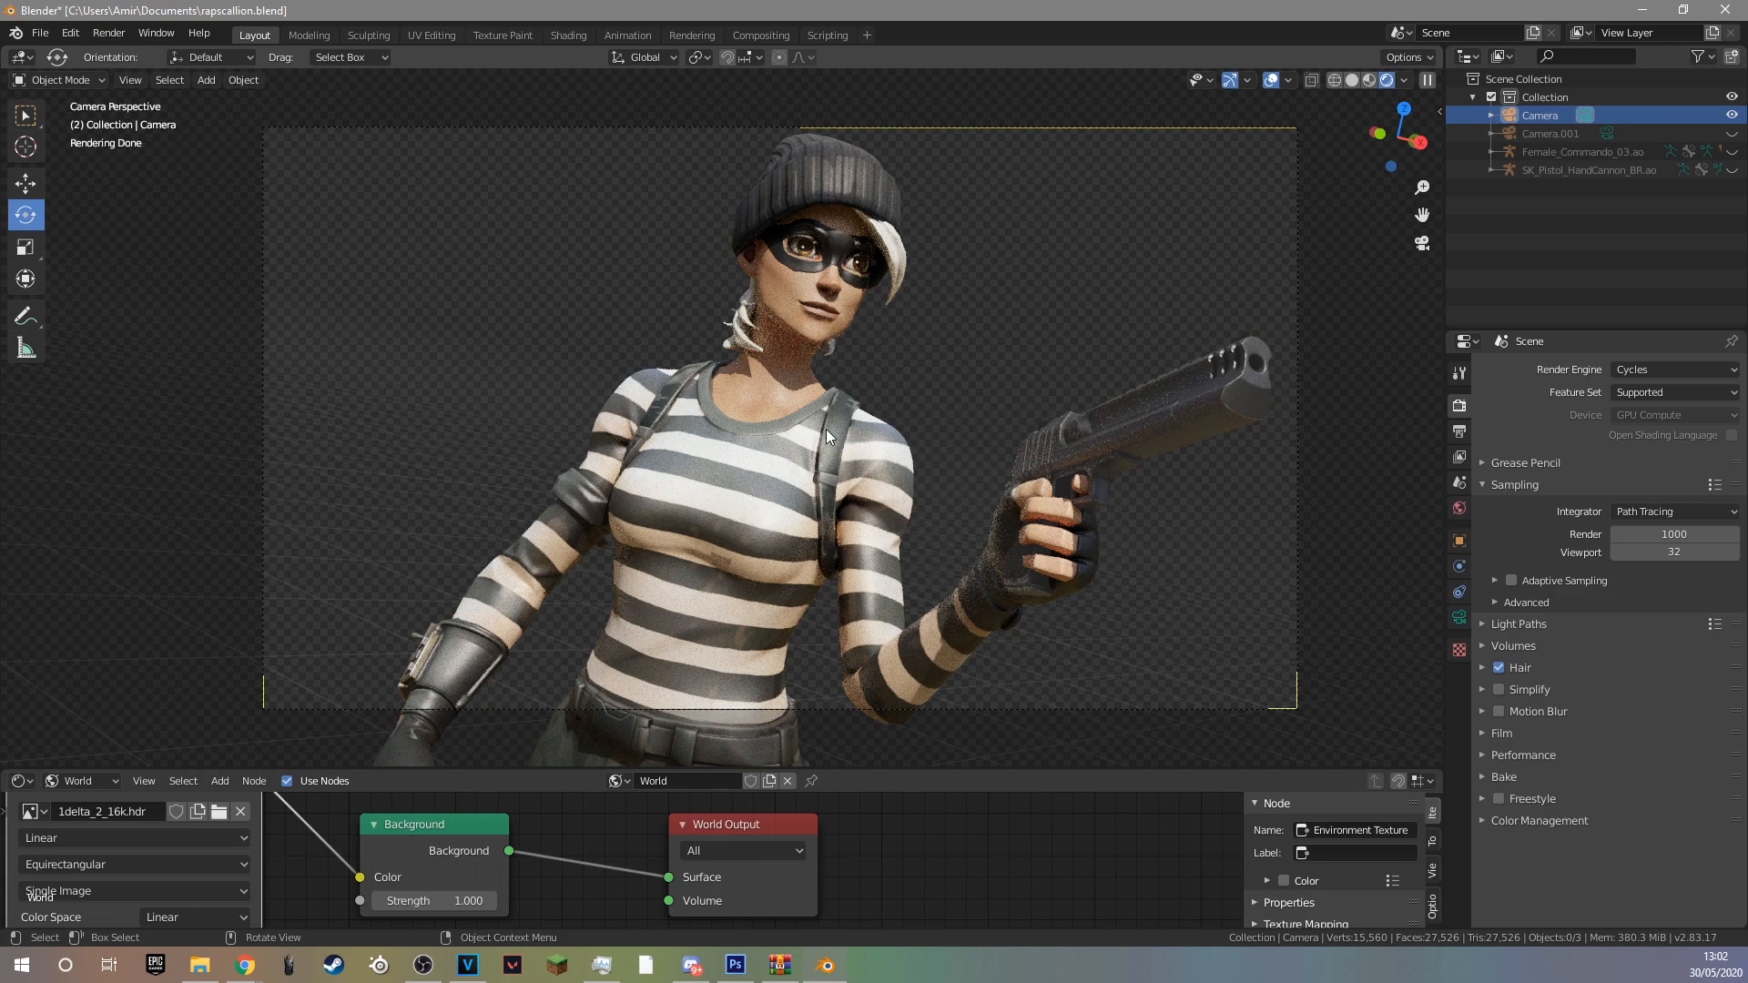
{"action": "scroll", "coordinate": [827, 429], "scroll_direction": "up", "scroll_amount": 3}
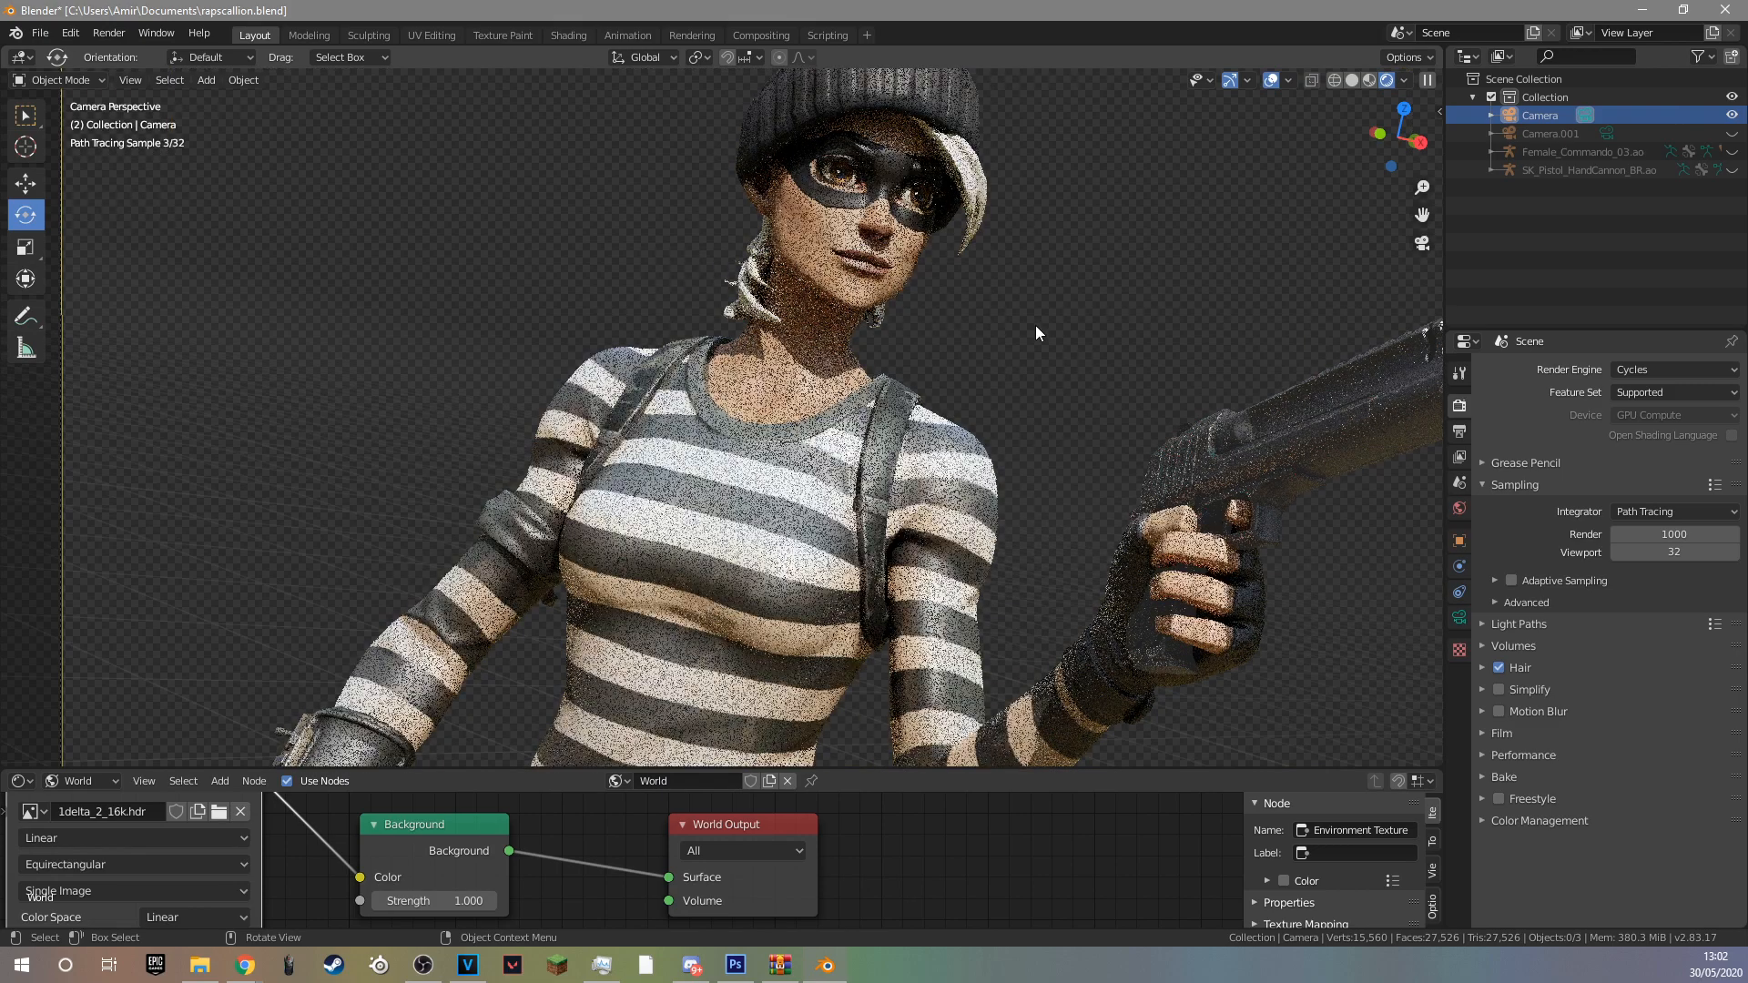
{"action": "scroll", "coordinate": [838, 480], "scroll_direction": "down", "scroll_amount": 3}
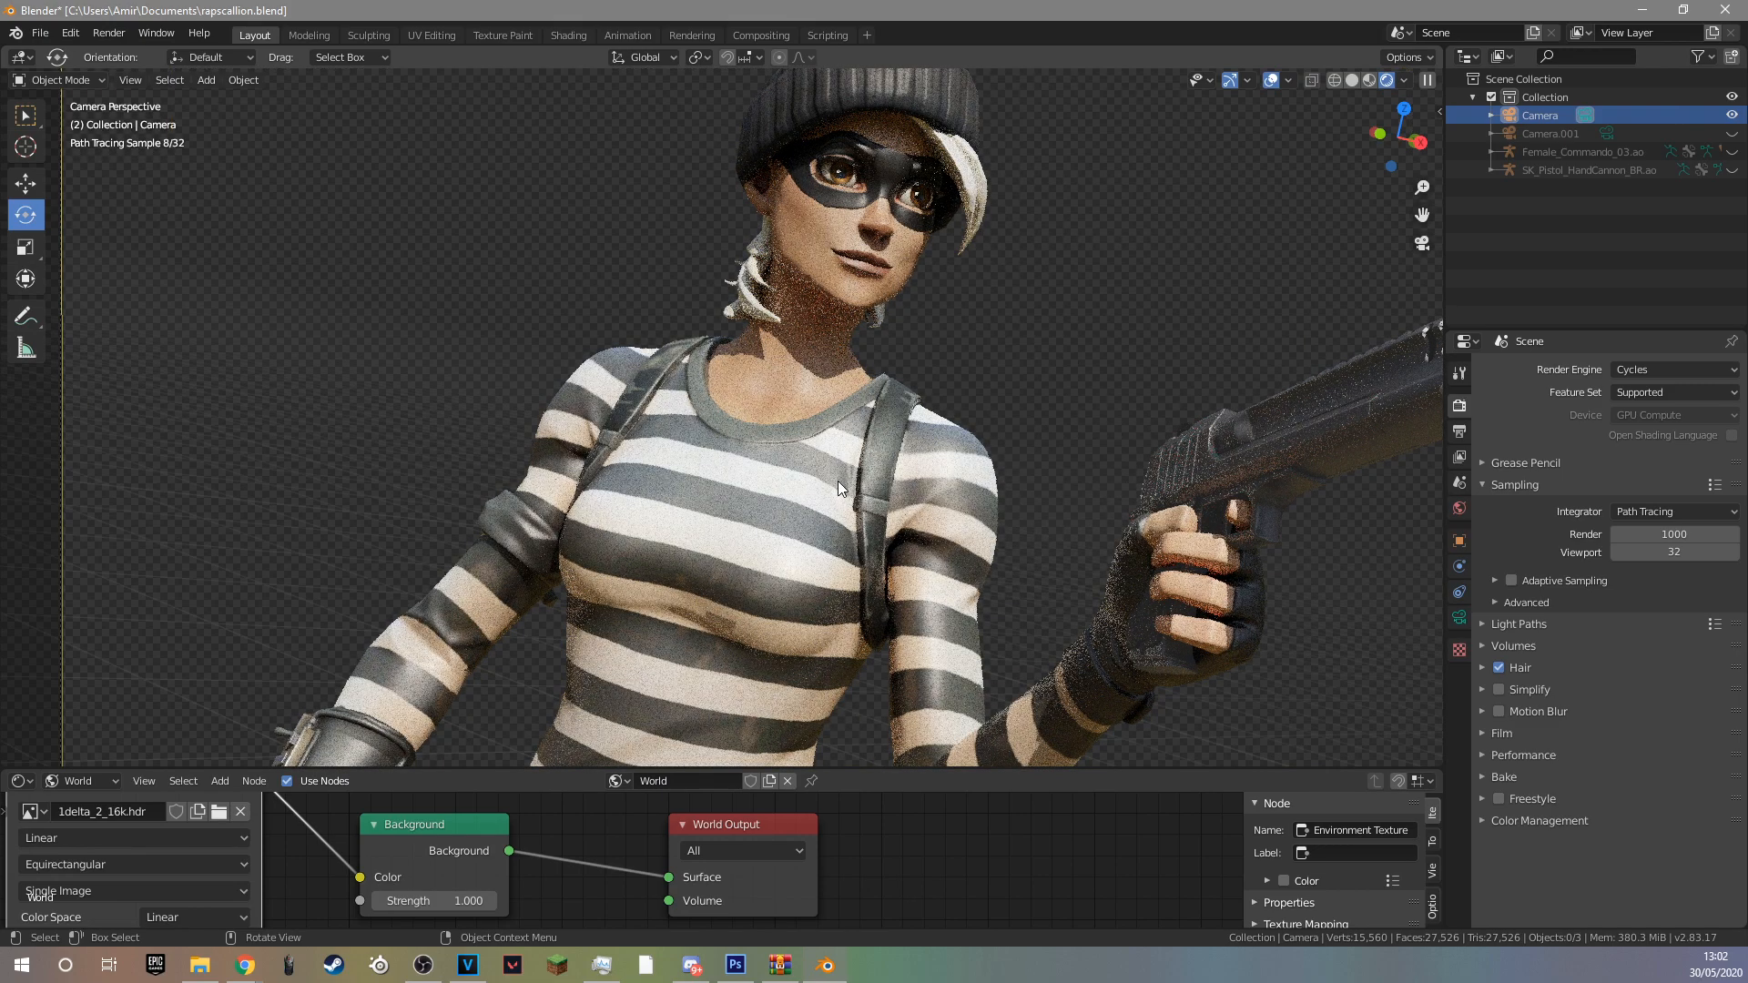
Examine the output properties, including the render resolution, output folder and file format.
{"action": "left_click", "coordinate": [1459, 432]}
{"action": "left_click", "coordinate": [1460, 405]}
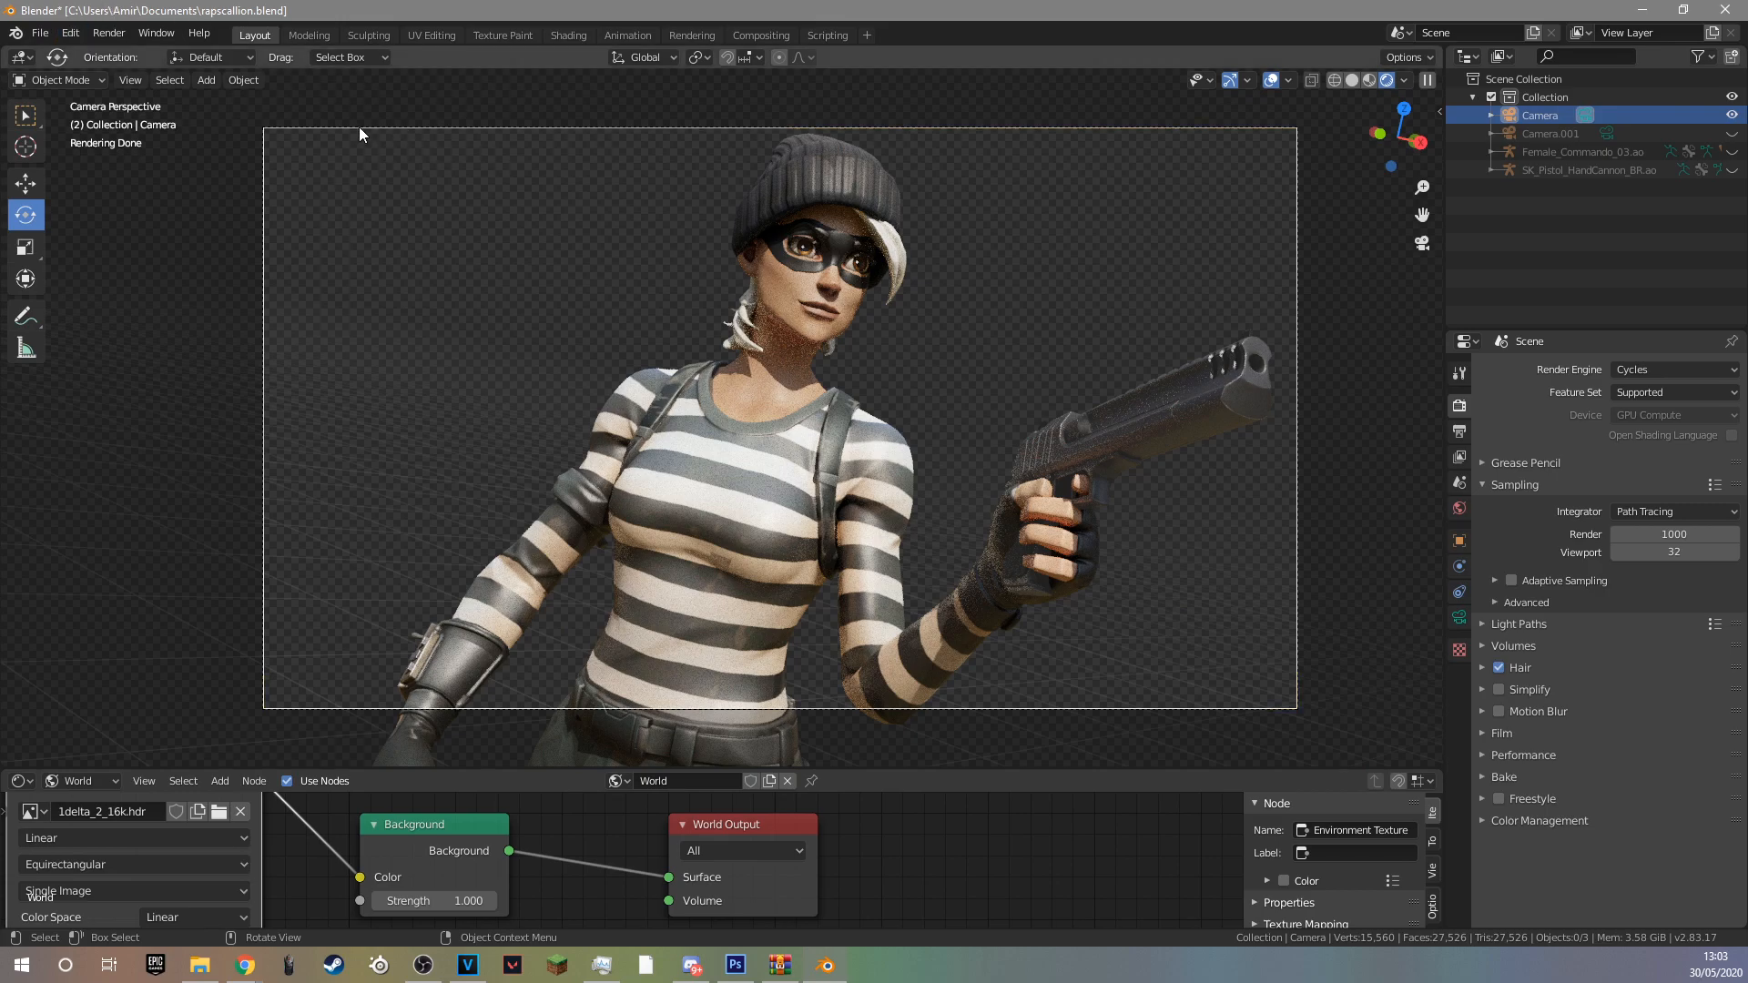
{"action": "scroll", "coordinate": [824, 450], "scroll_direction": "down", "scroll_amount": 1}
{"action": "scroll", "coordinate": [827, 453], "scroll_direction": "up", "scroll_amount": 1}
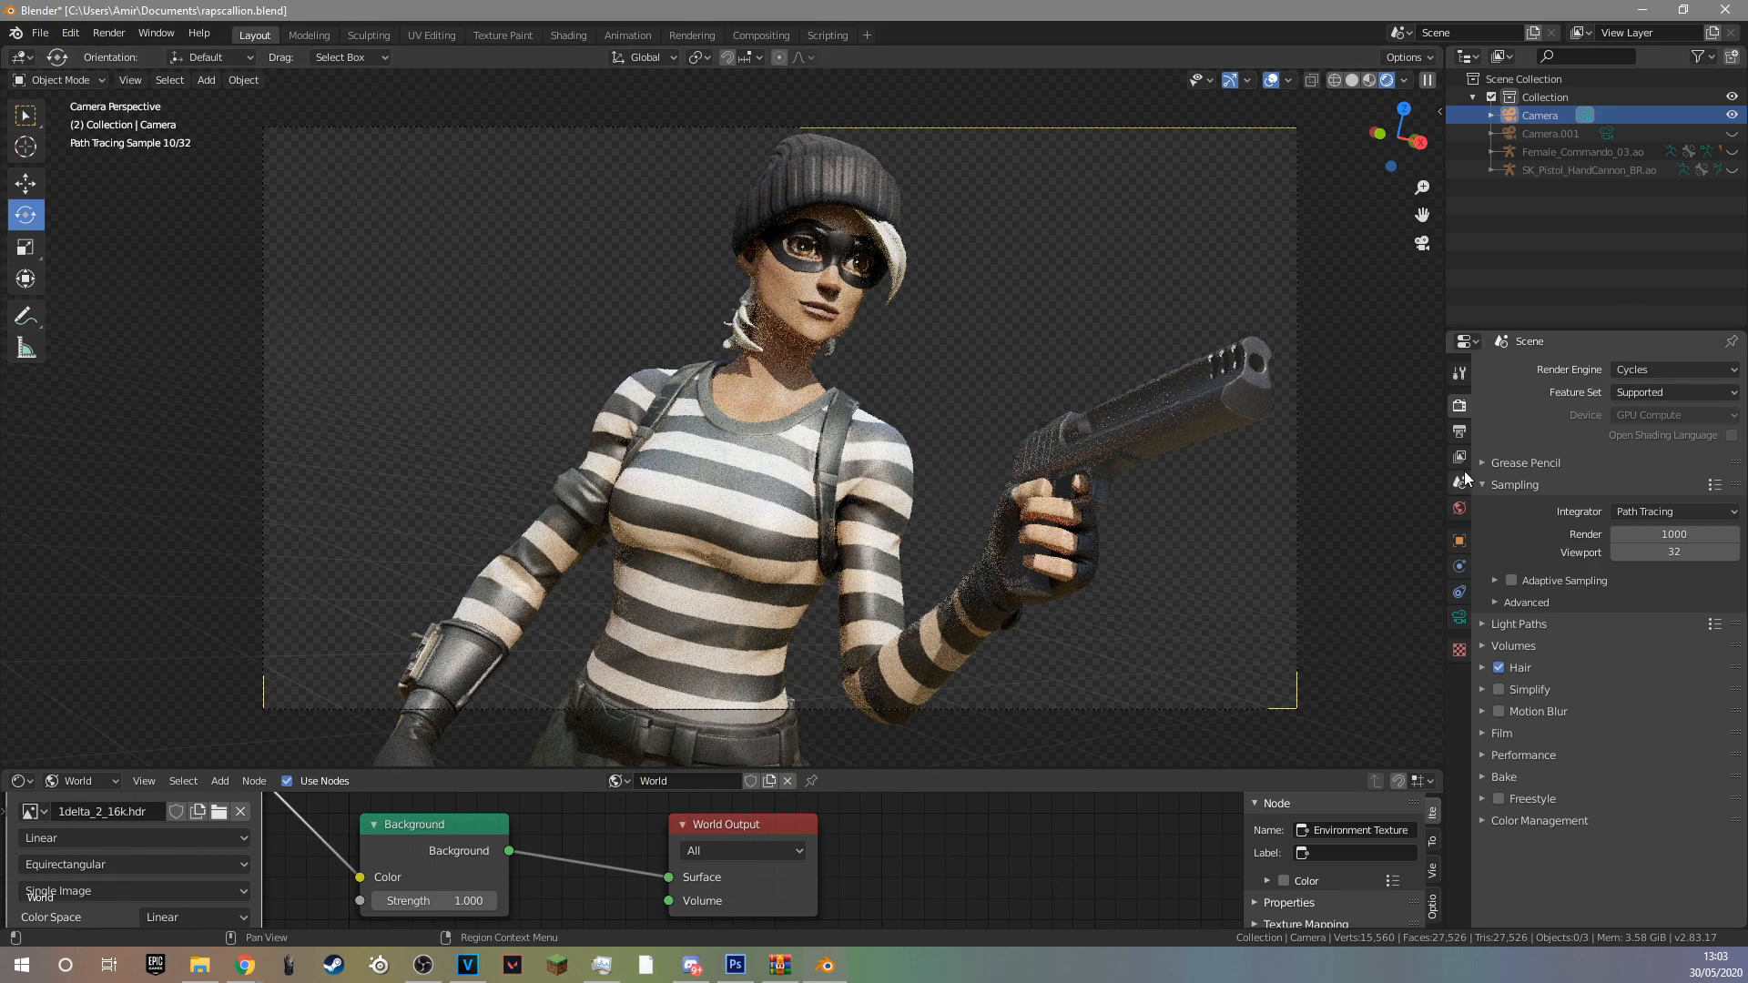
{"action": "left_click", "coordinate": [1461, 432]}
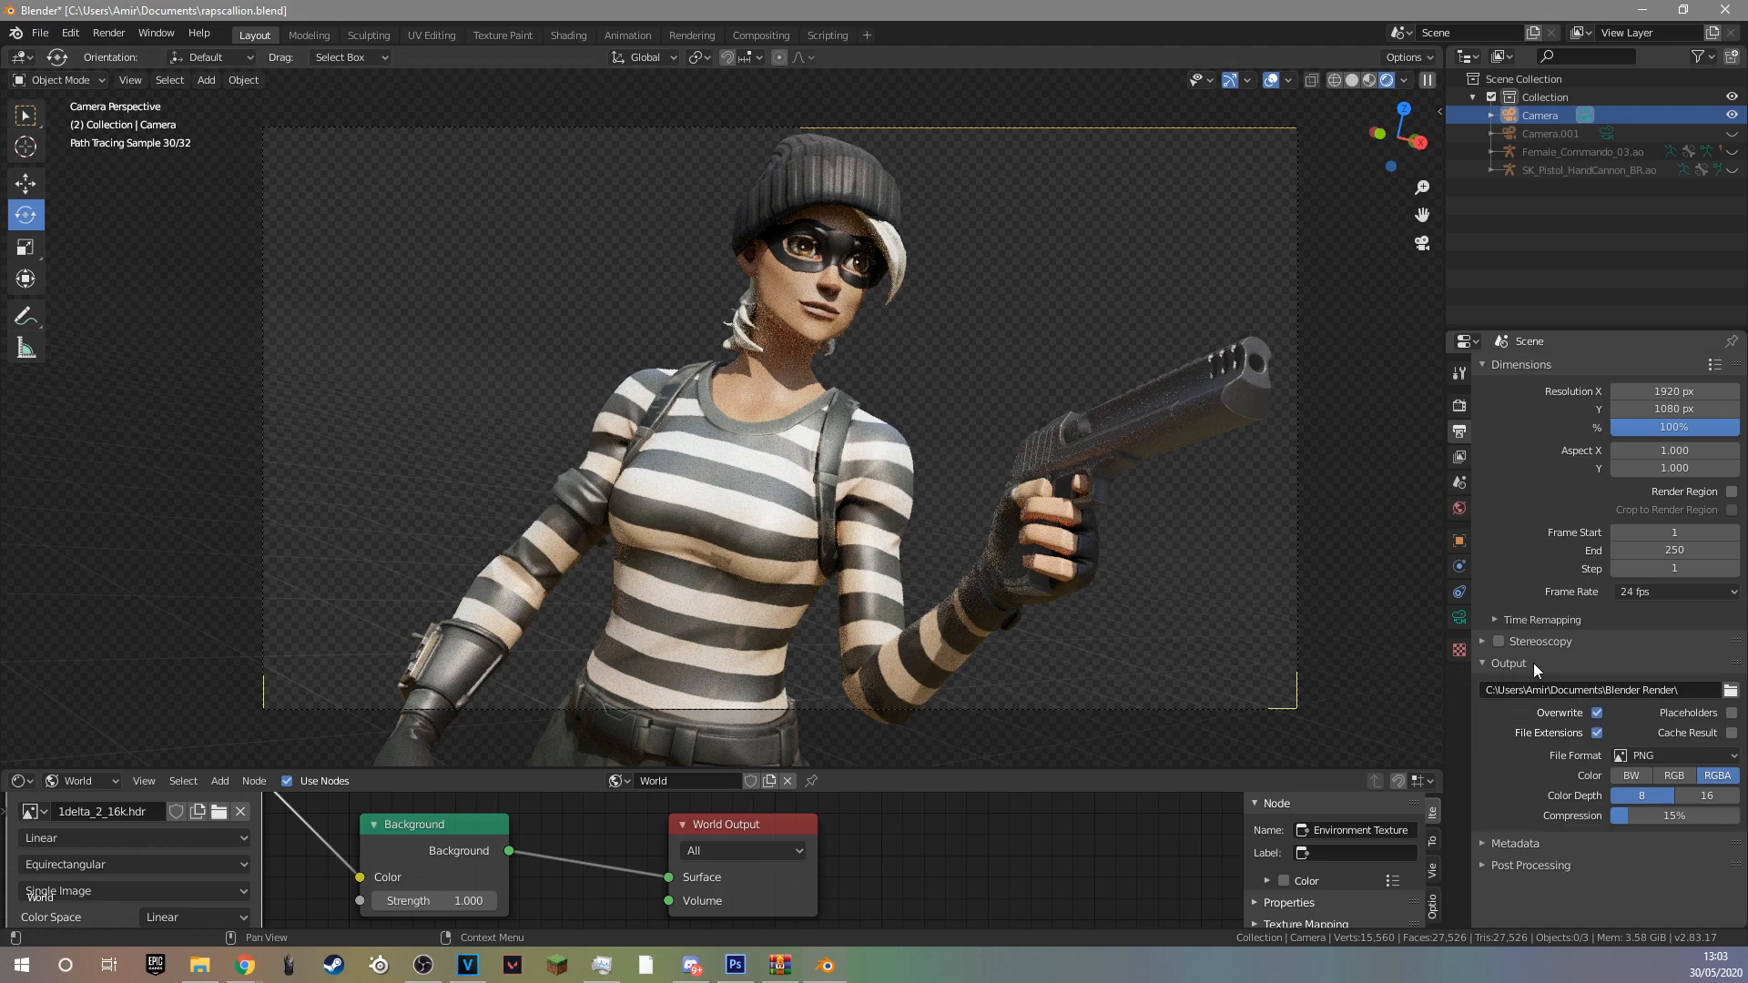
{"action": "left_click", "coordinate": [1482, 664]}
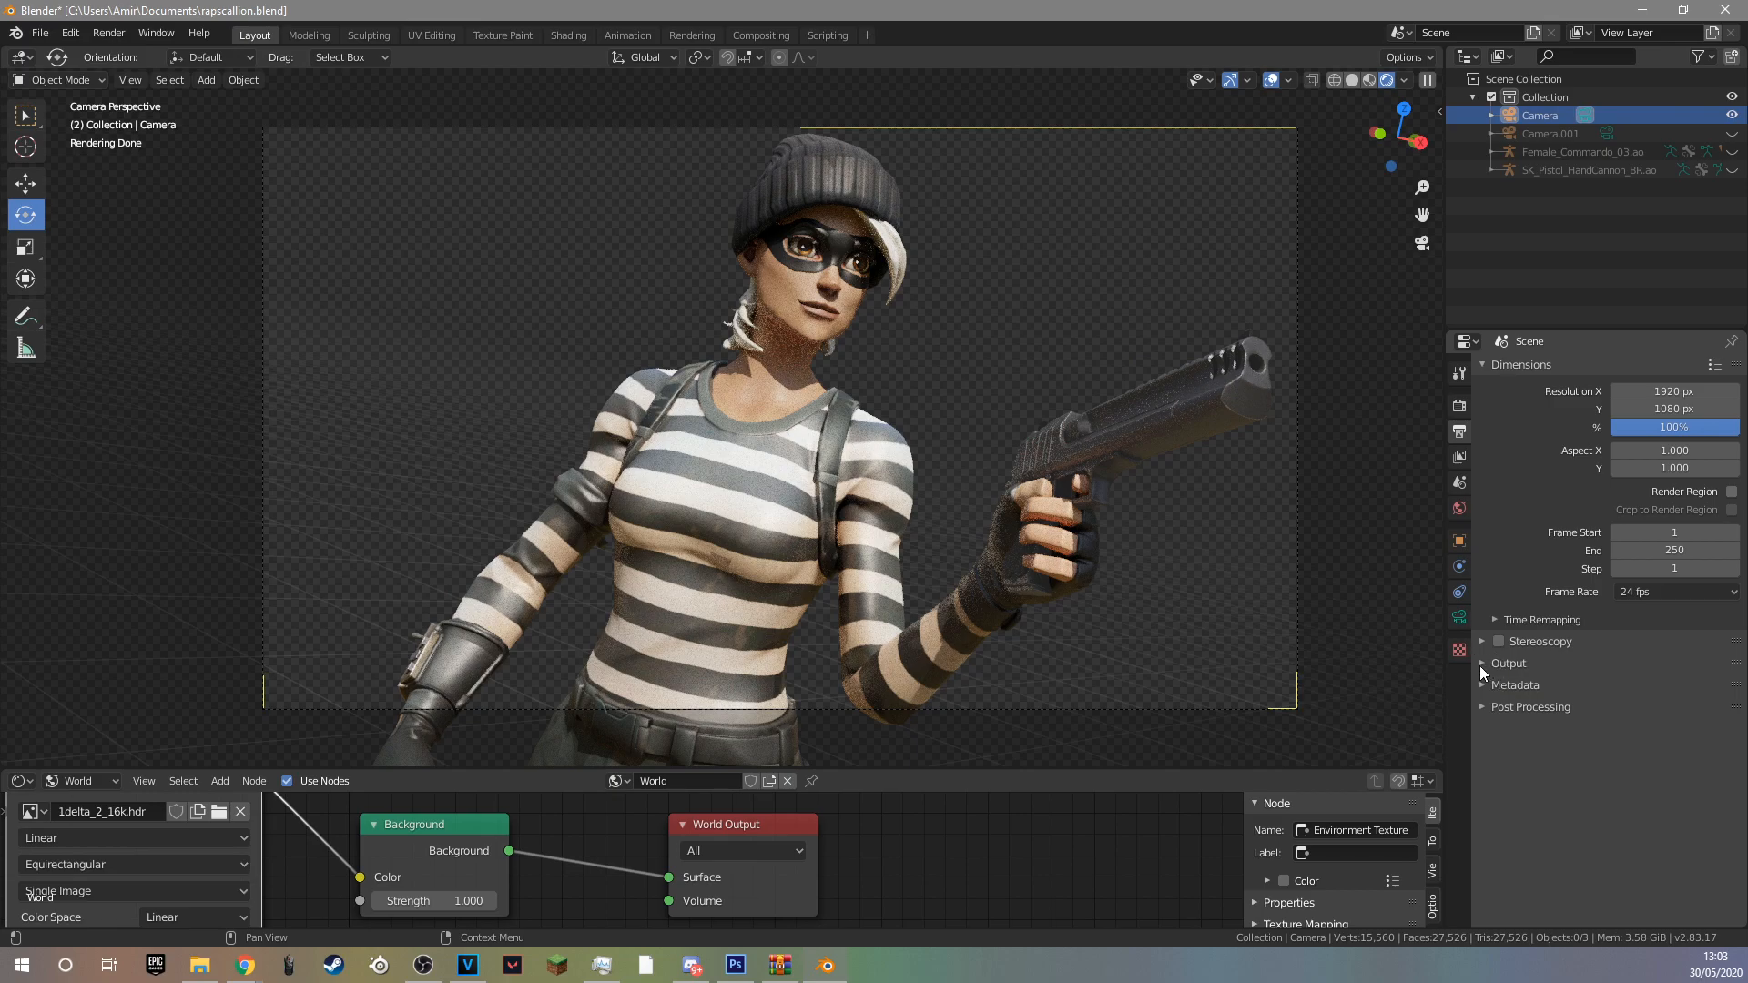
{"action": "left_click", "coordinate": [1486, 665]}
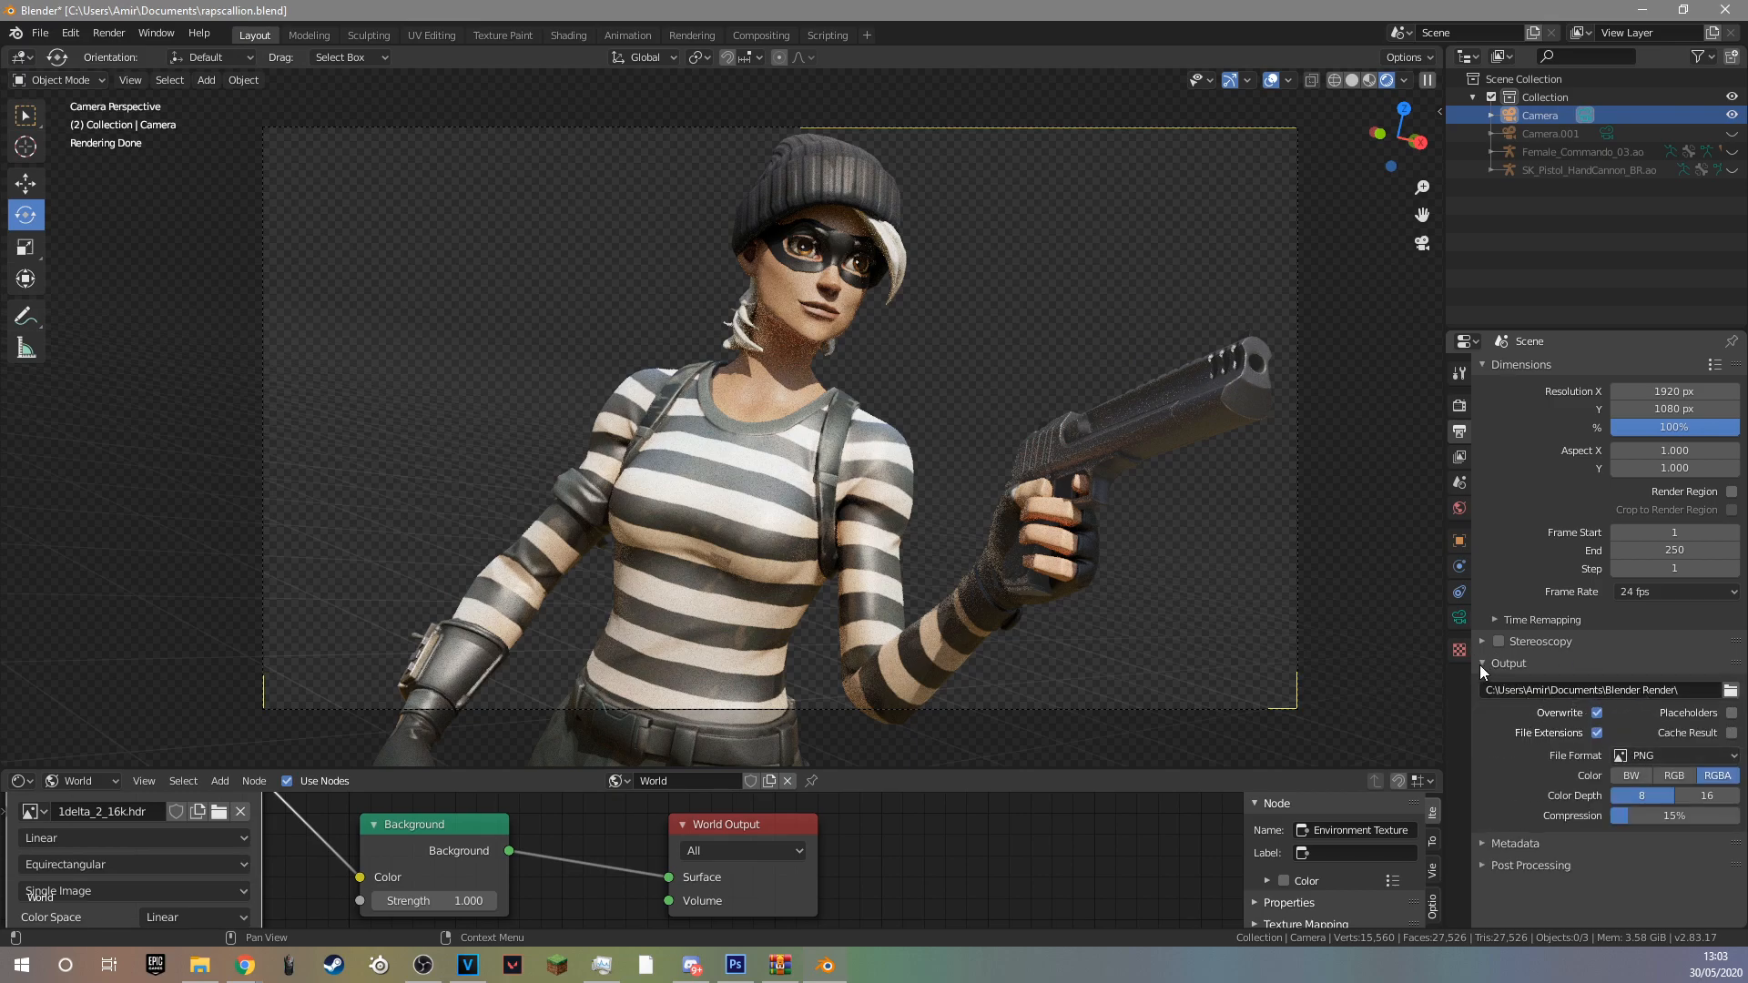
{"action": "left_click", "coordinate": [1480, 664]}
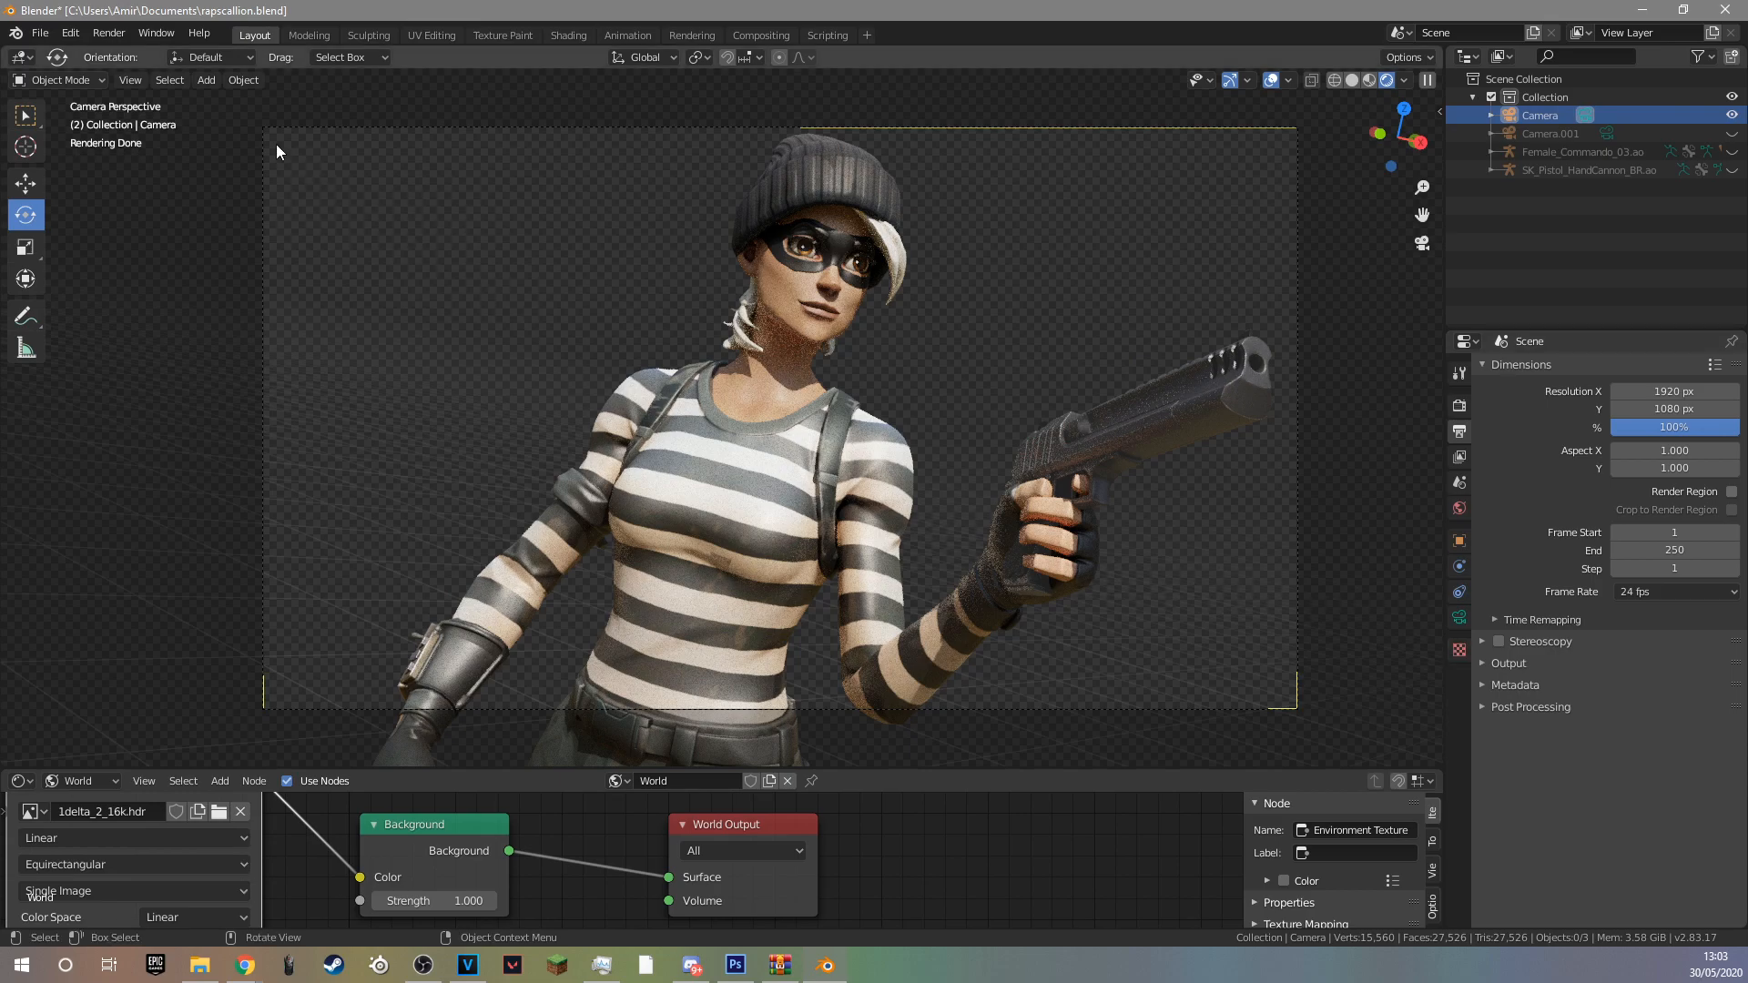
Render the scene as a still image, checking the Denoising option of the view layer.
{"action": "left_click", "coordinate": [117, 38]}
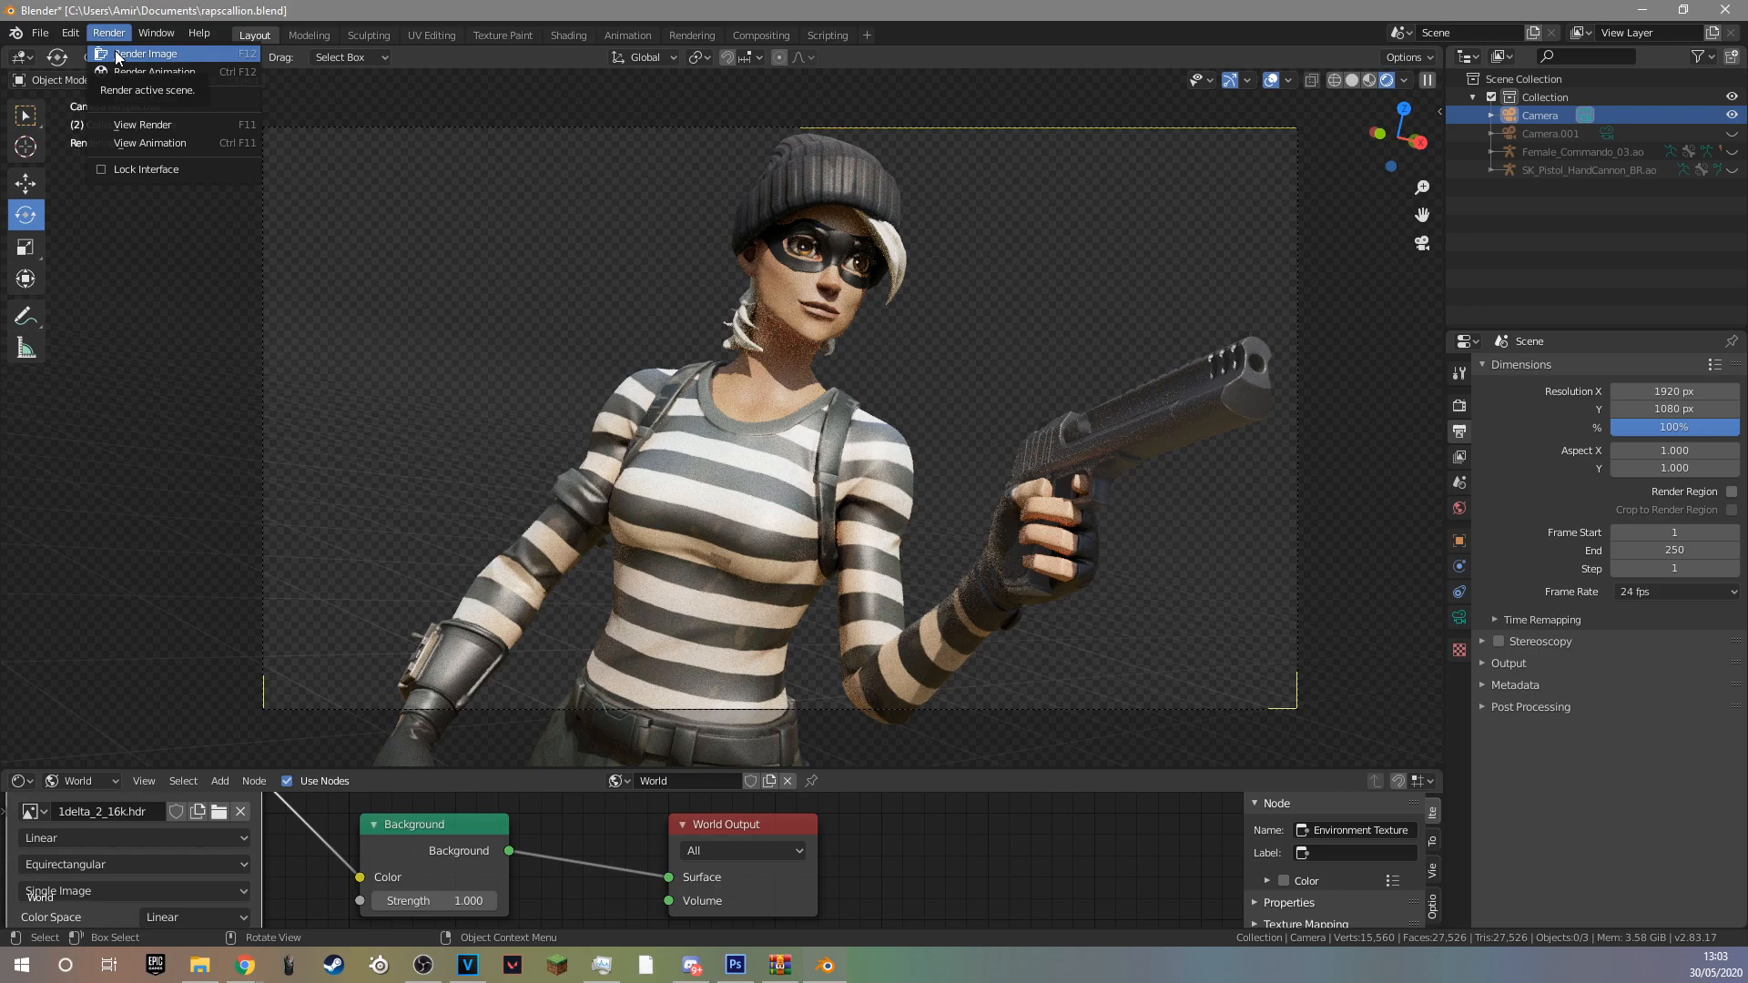
{"action": "left_click", "coordinate": [117, 55]}
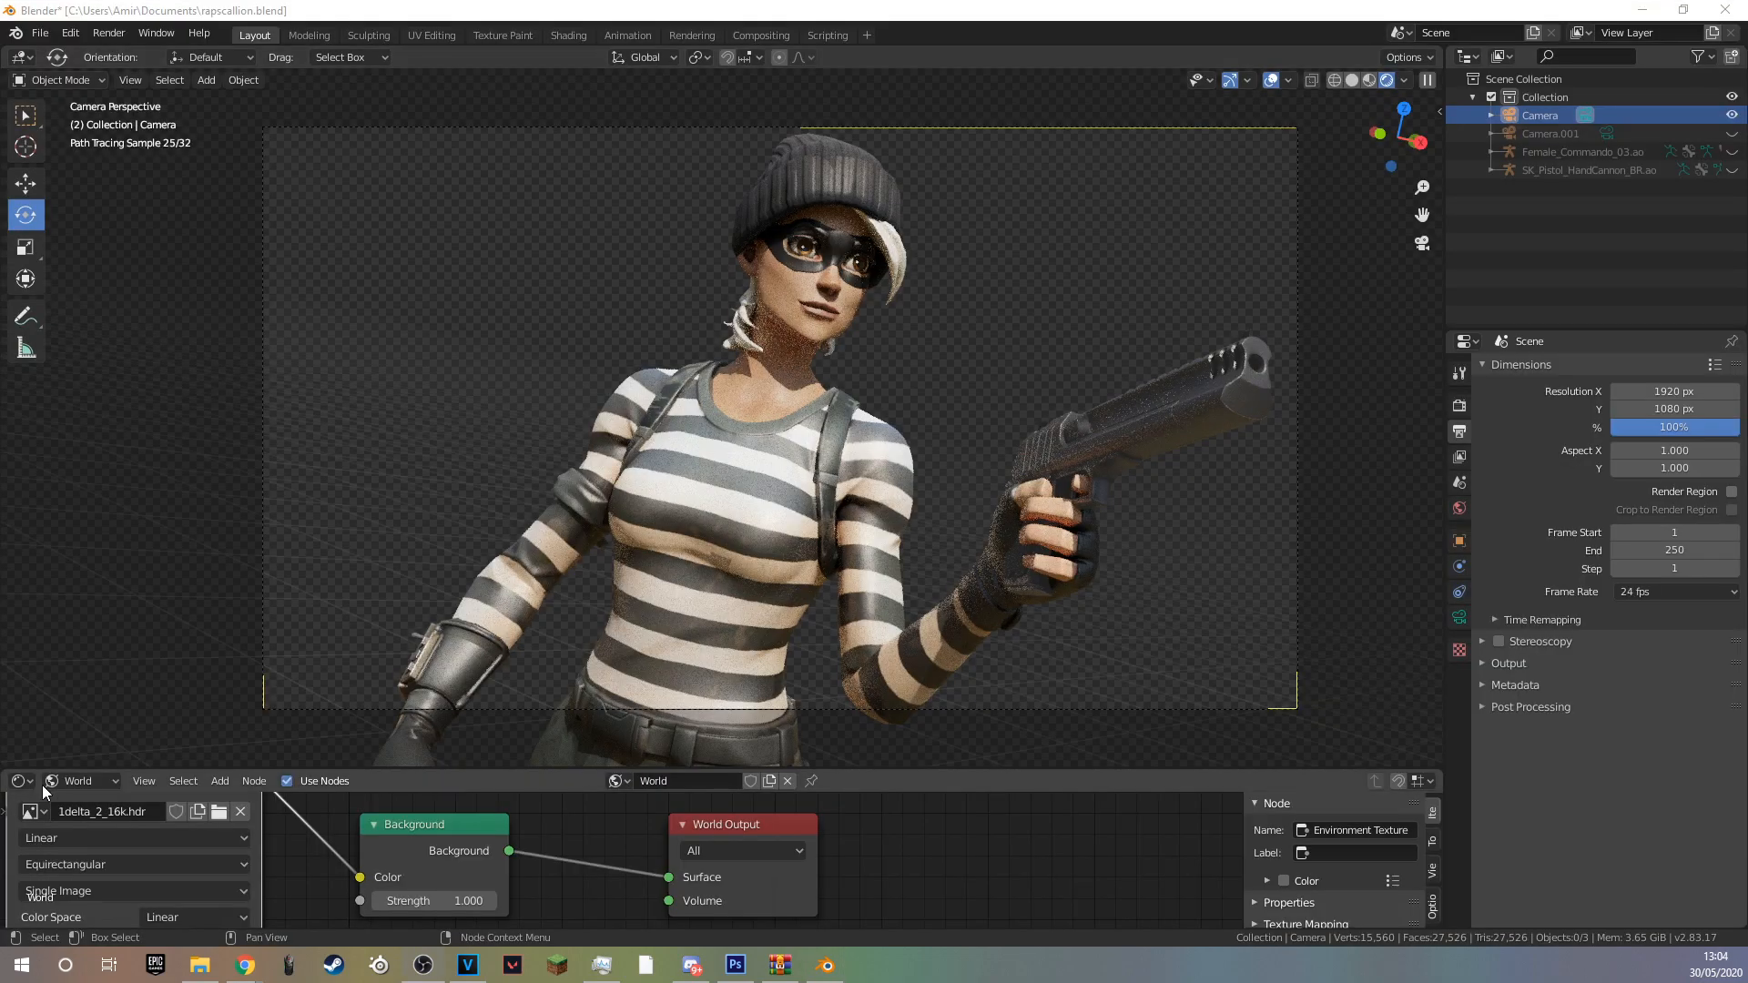
{"action": "left_click", "coordinate": [1459, 458]}
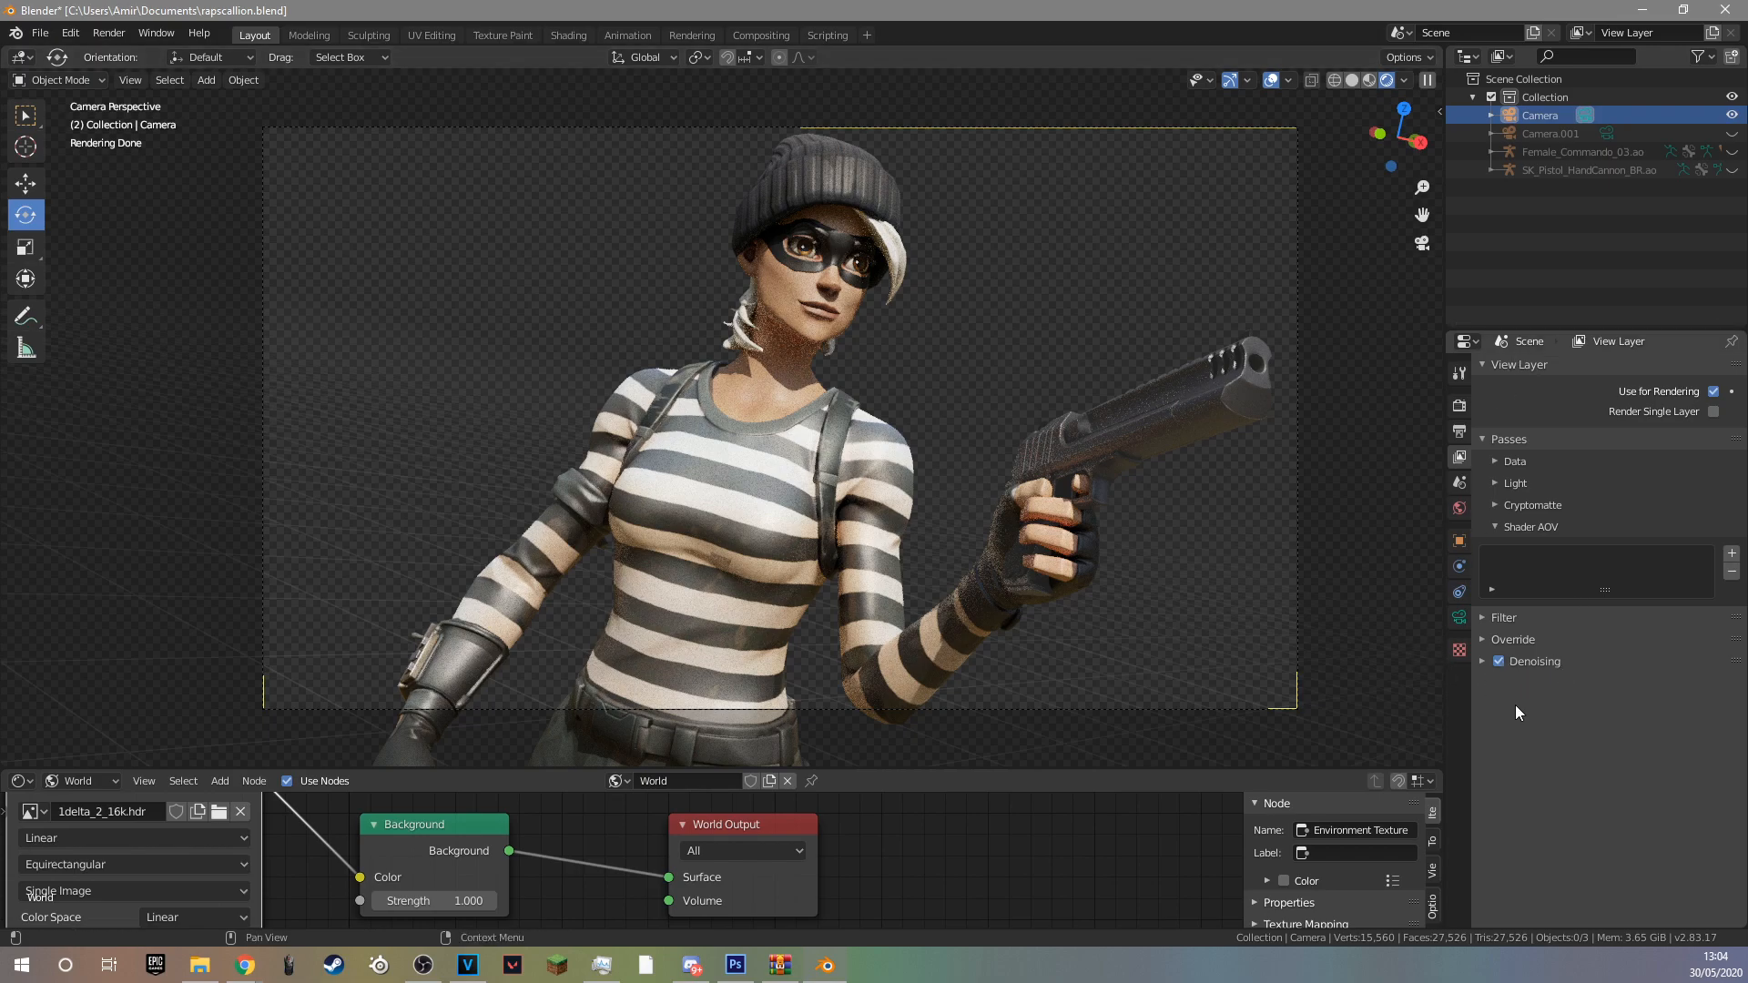
{"action": "left_click", "coordinate": [116, 35]}
{"action": "left_click", "coordinate": [133, 54]}
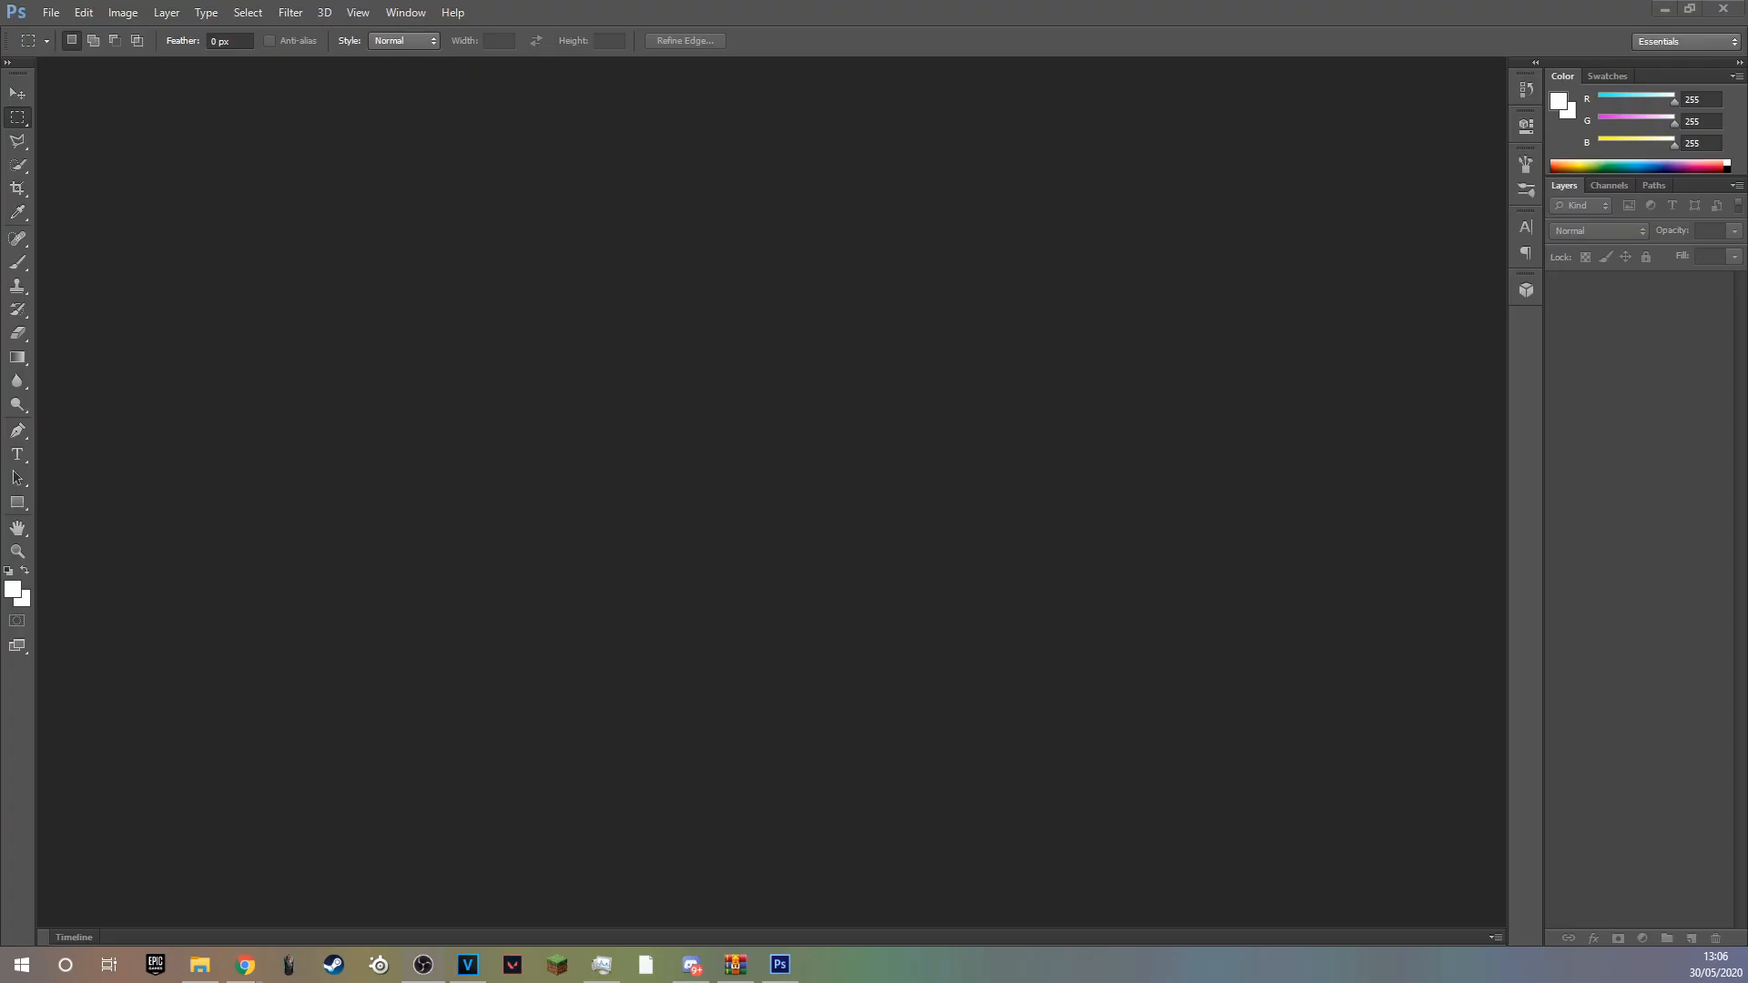
In Photoshop, create a new 1920 × 1080 pixel RGB document at 72 pixels/inch with a transparent background.
{"action": "left_click", "coordinate": [52, 12]}
{"action": "left_click", "coordinate": [70, 39]}
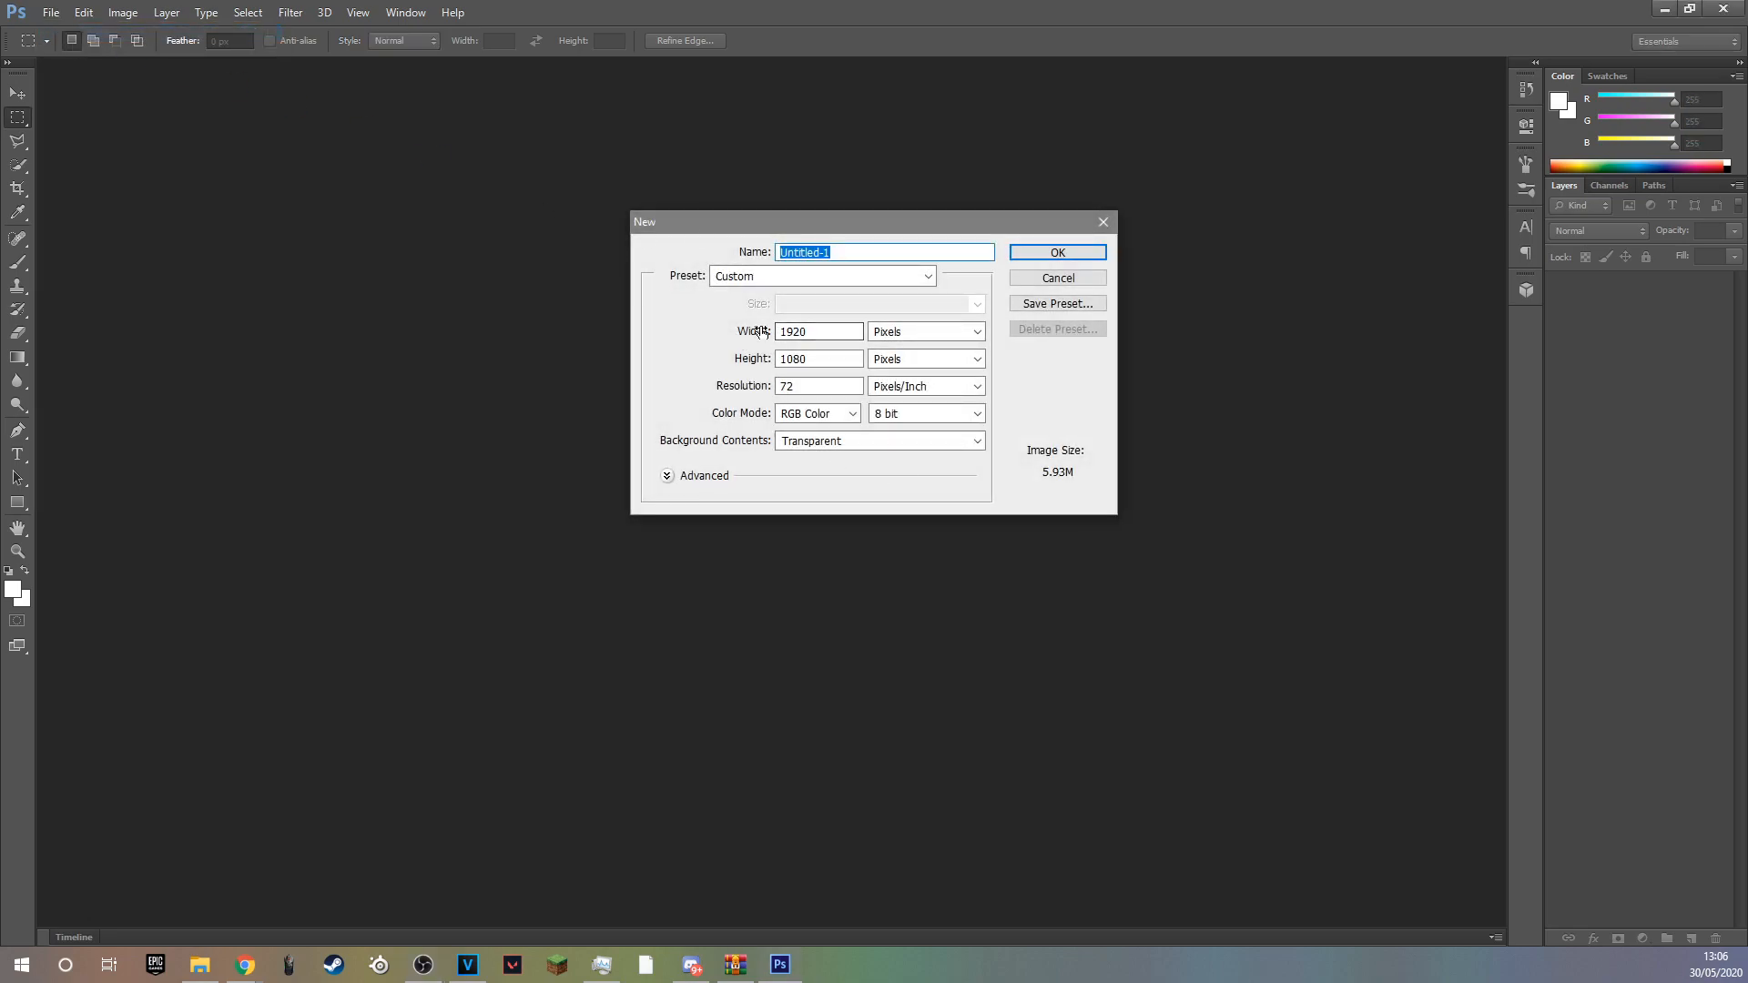
{"action": "left_click", "coordinate": [1017, 253]}
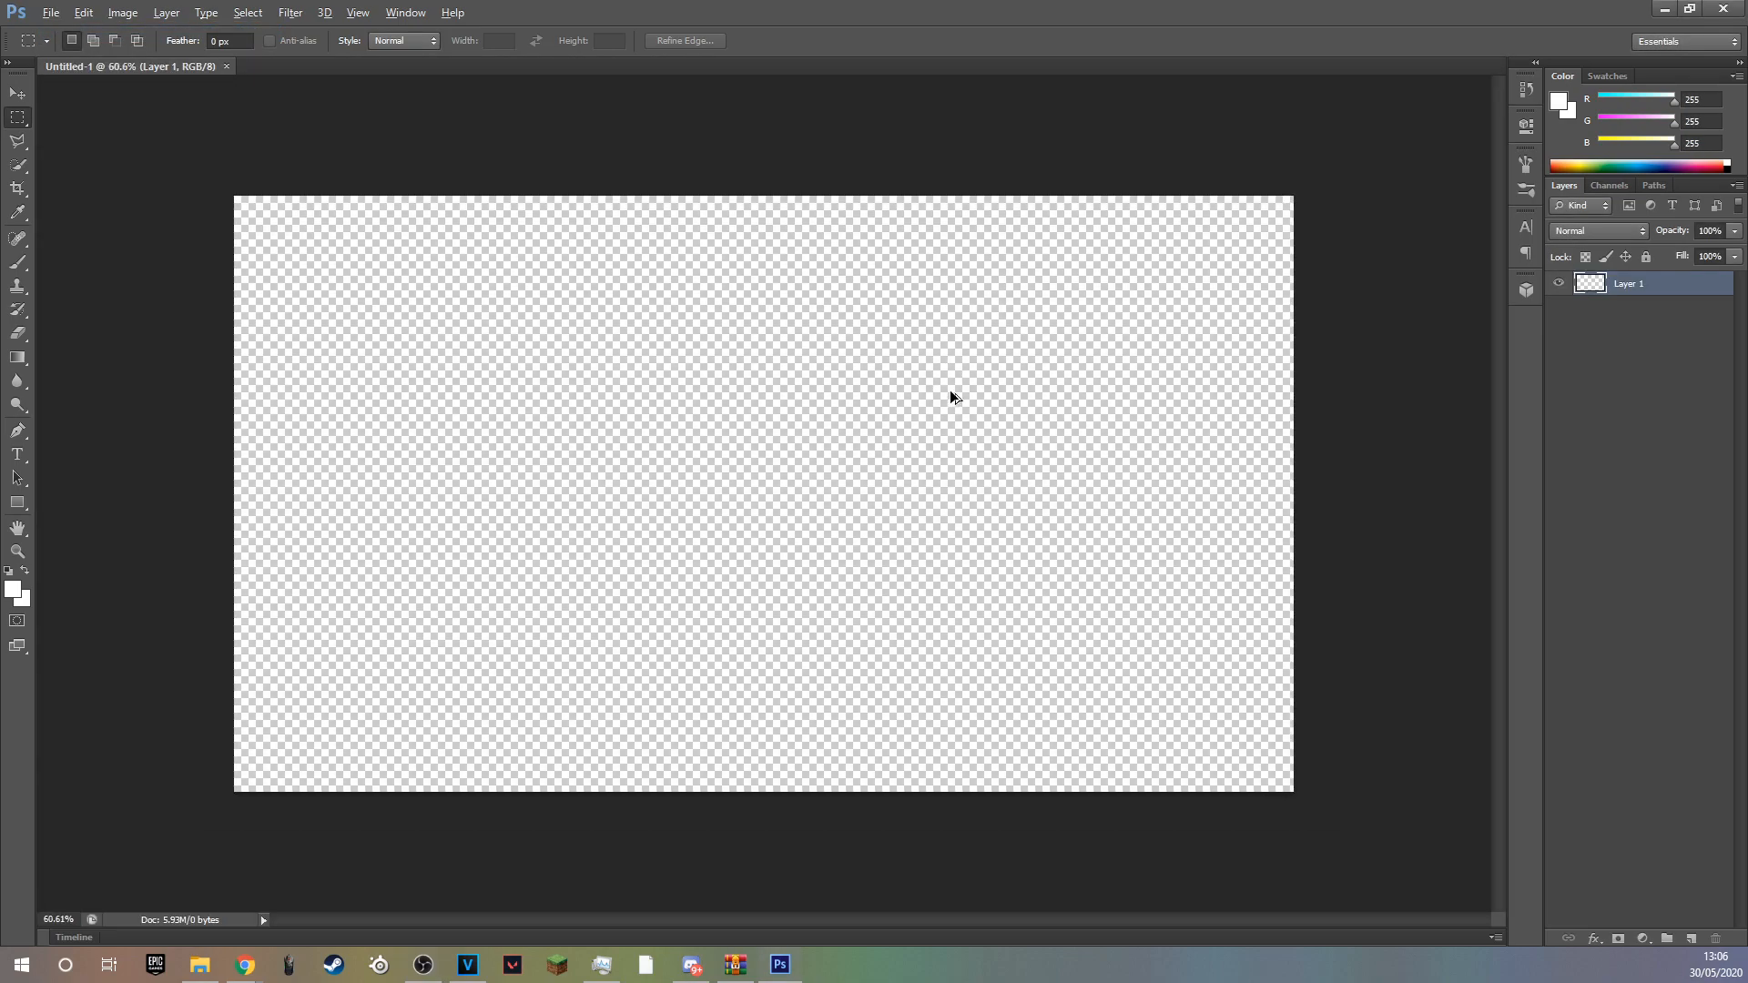
{"action": "key", "text": "ctrl+plus"}
Open the finished character render, render 1.png, and fit it in view.
{"action": "left_click", "coordinate": [50, 11]}
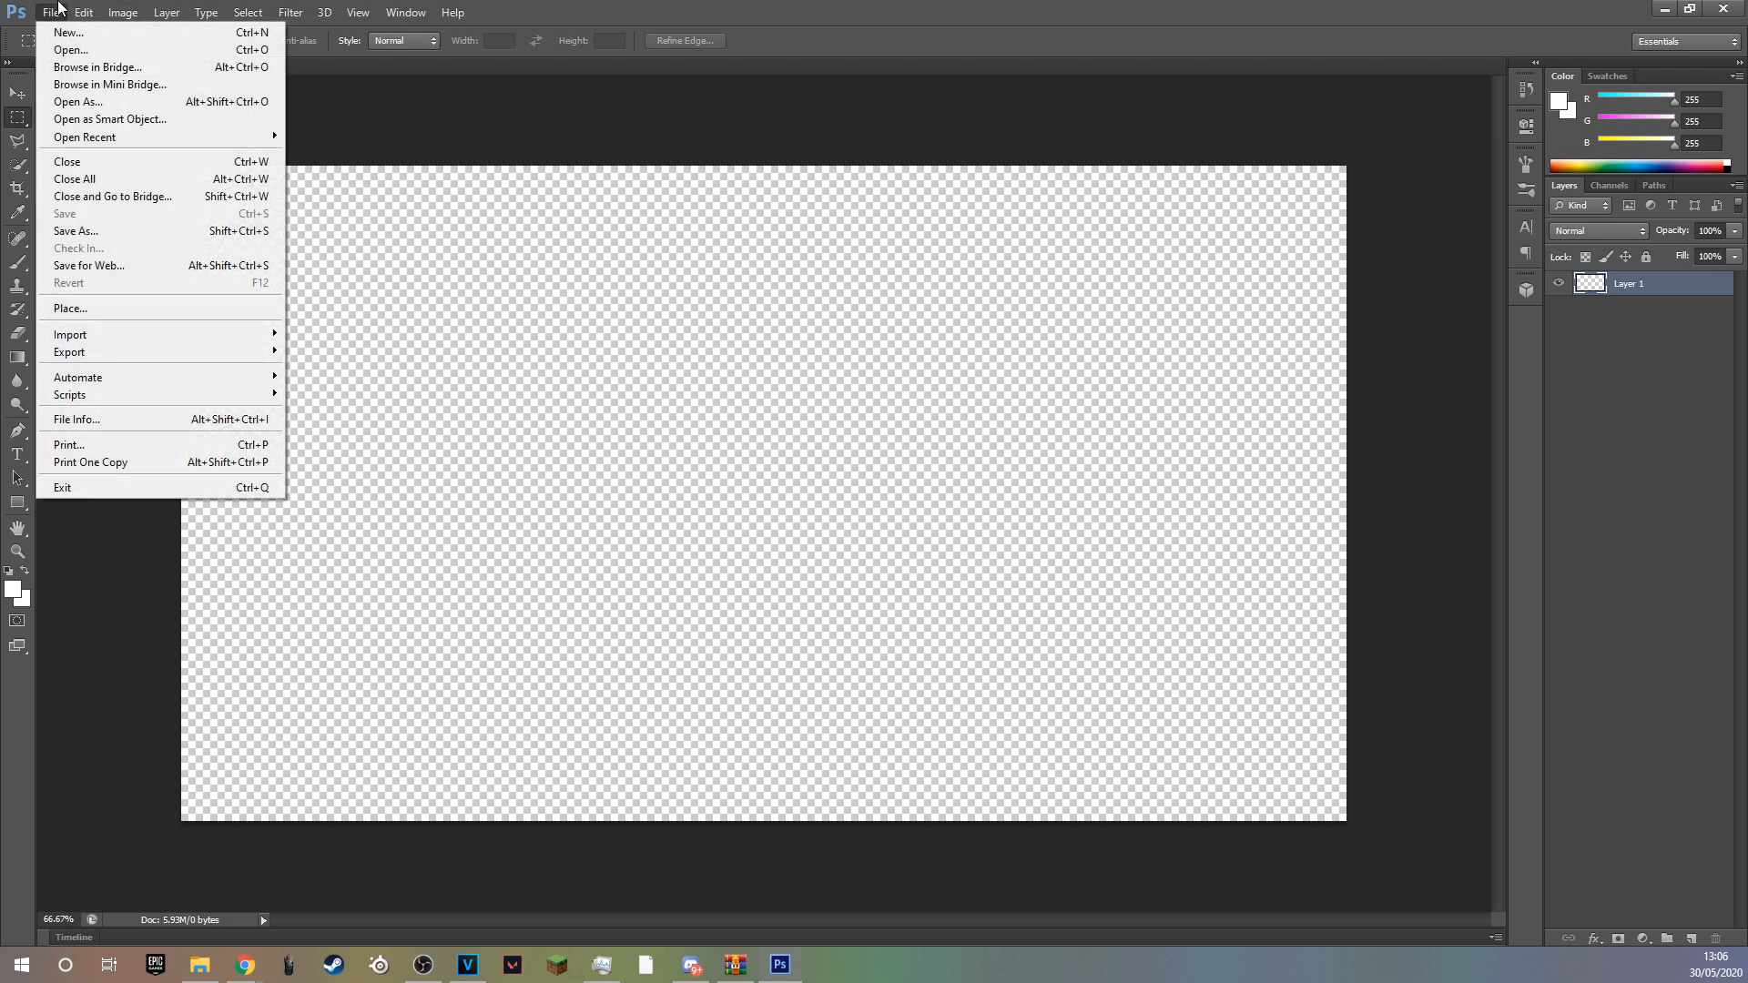
{"action": "left_click", "coordinate": [784, 121]}
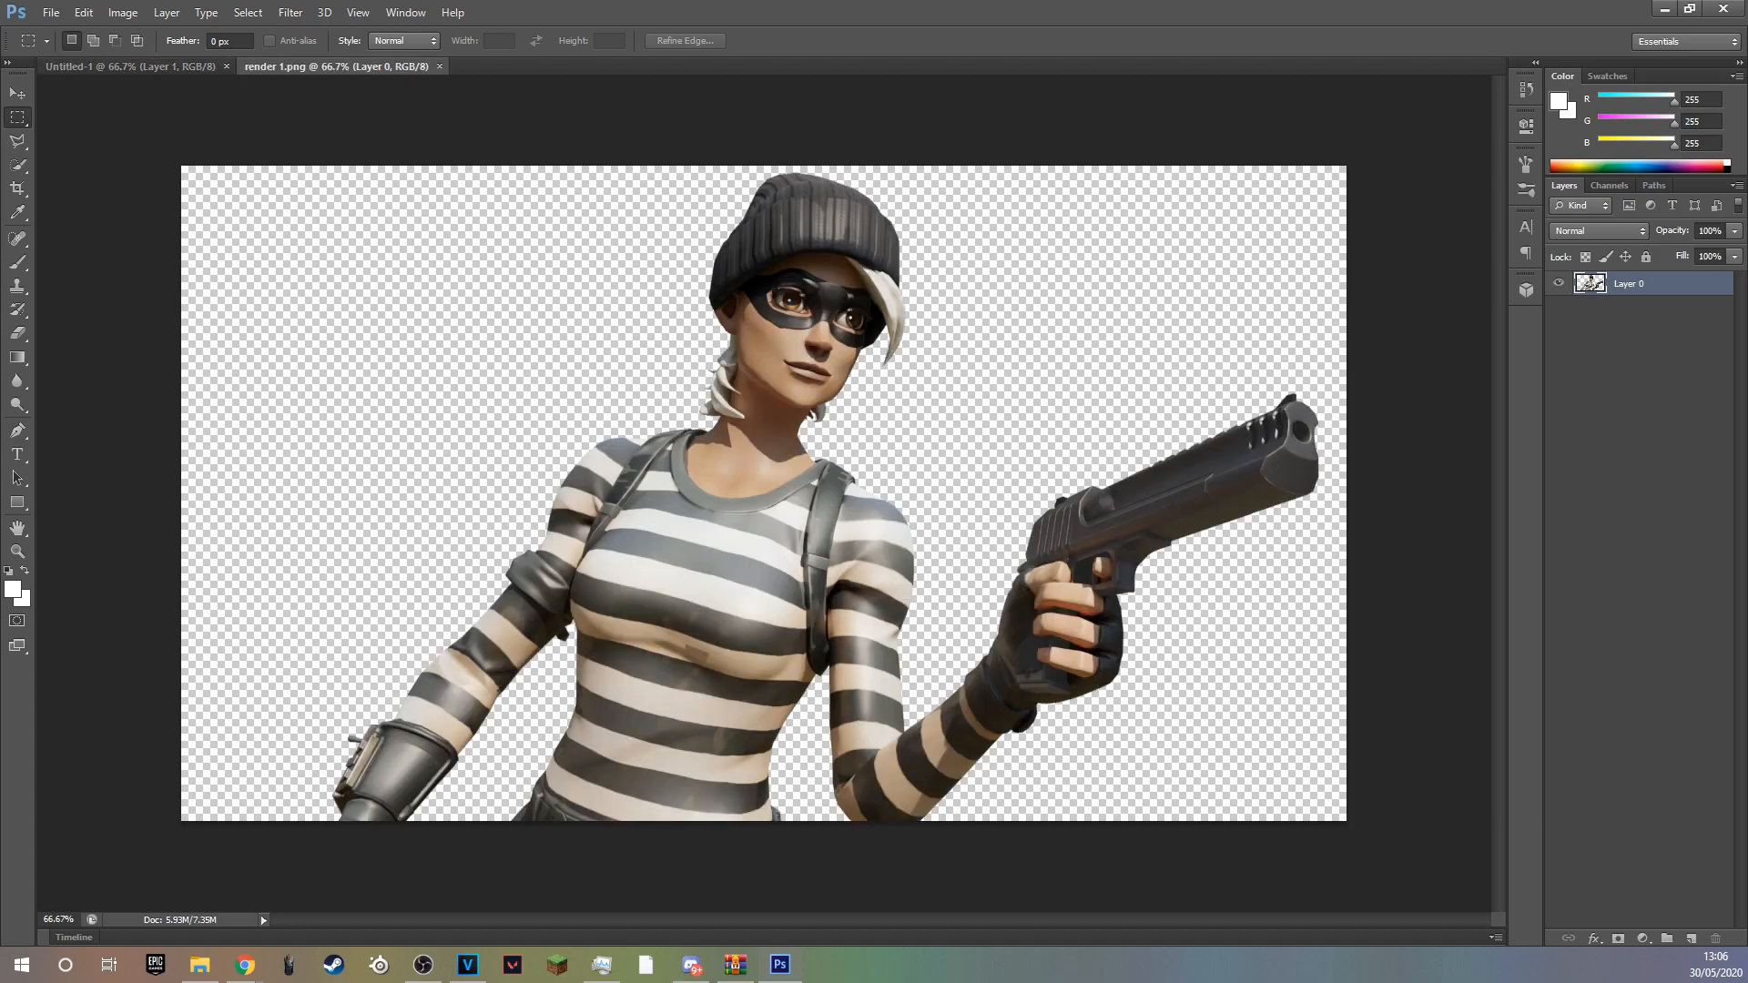
{"action": "key", "text": "ctrl+0"}
{"action": "scroll", "coordinate": [964, 588], "scroll_direction": "down", "scroll_amount": 3, "text": "alt"}
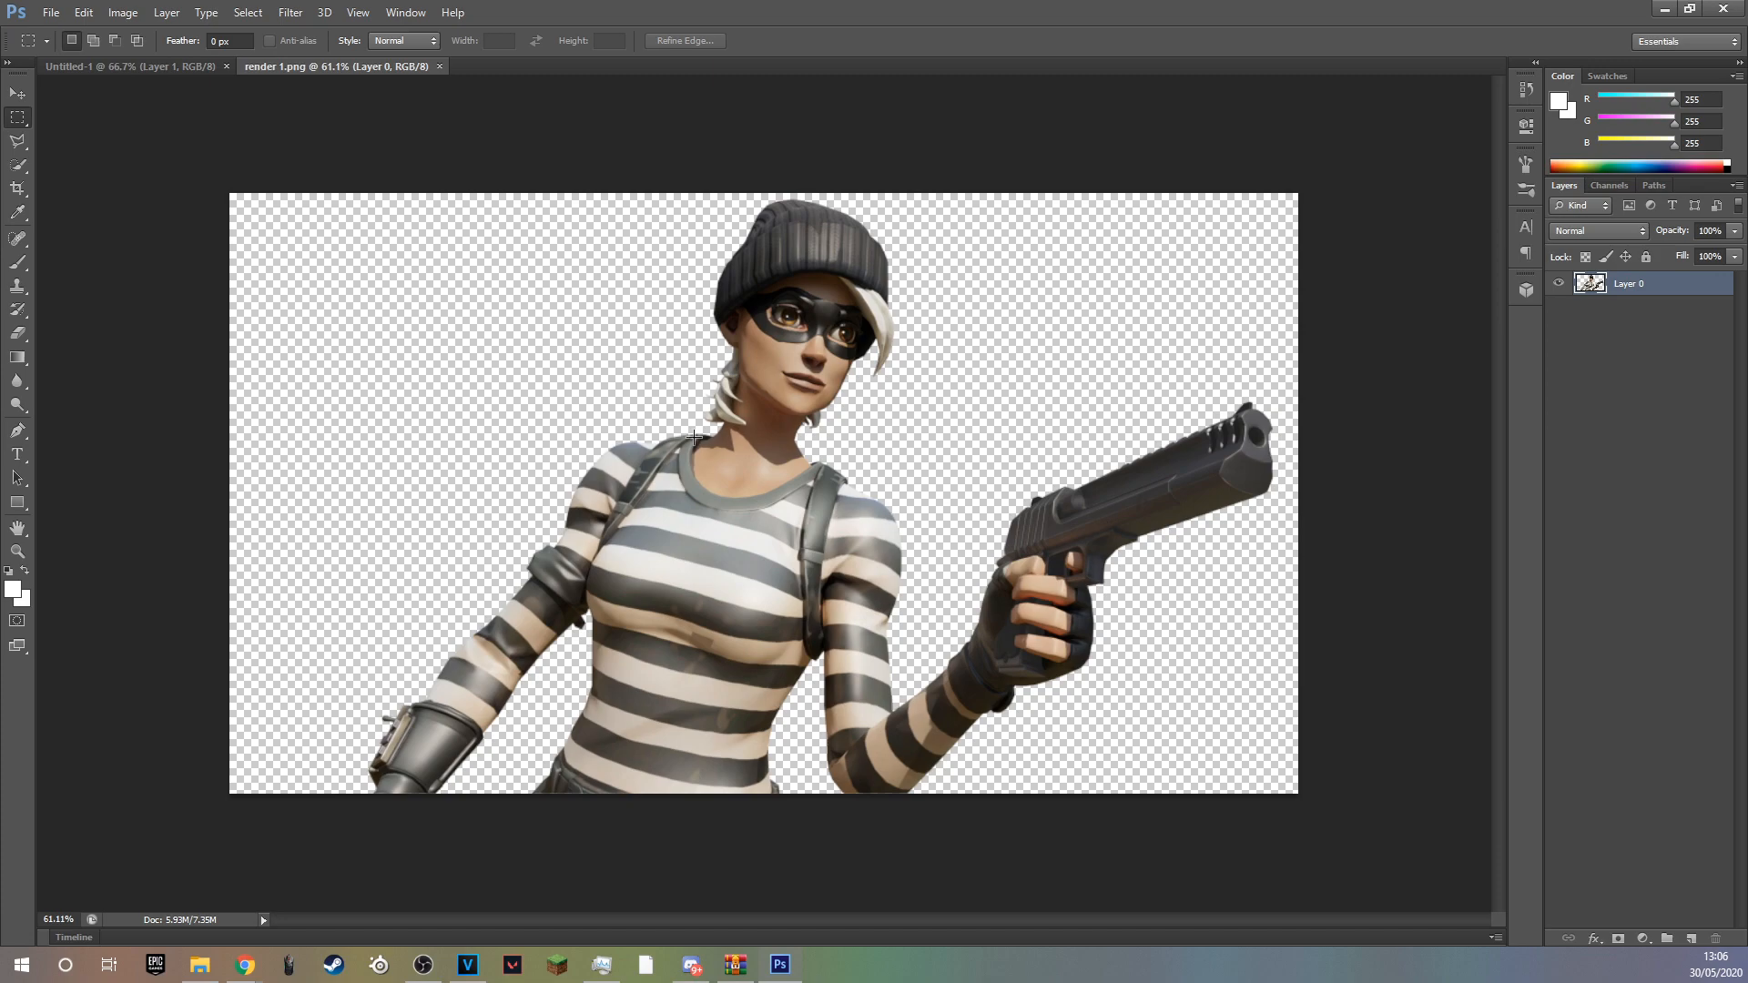
Open Cheetah Ultimate Thumbnail Pack.psd and order the documents so that render 1.png comes last.
{"action": "left_click", "coordinate": [51, 13]}
{"action": "left_click", "coordinate": [60, 46]}
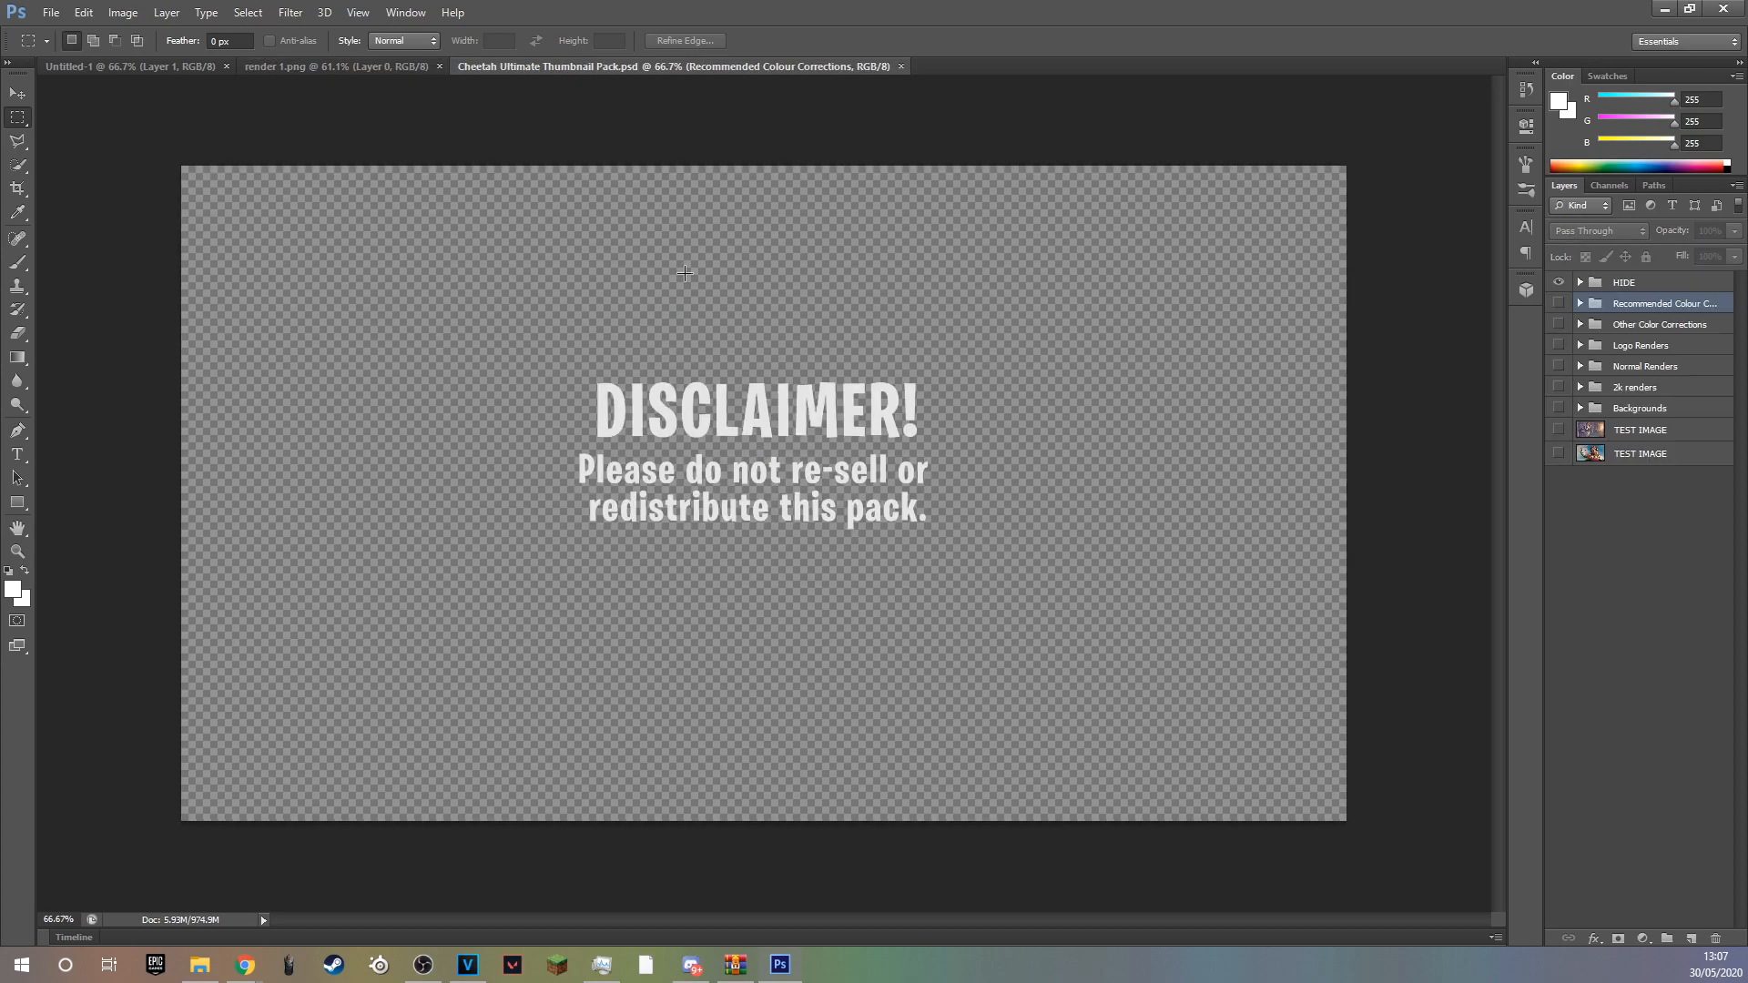
{"action": "left_click_drag", "start_coordinate": [363, 71], "coordinate": [883, 70]}
{"action": "left_click", "coordinate": [585, 63]}
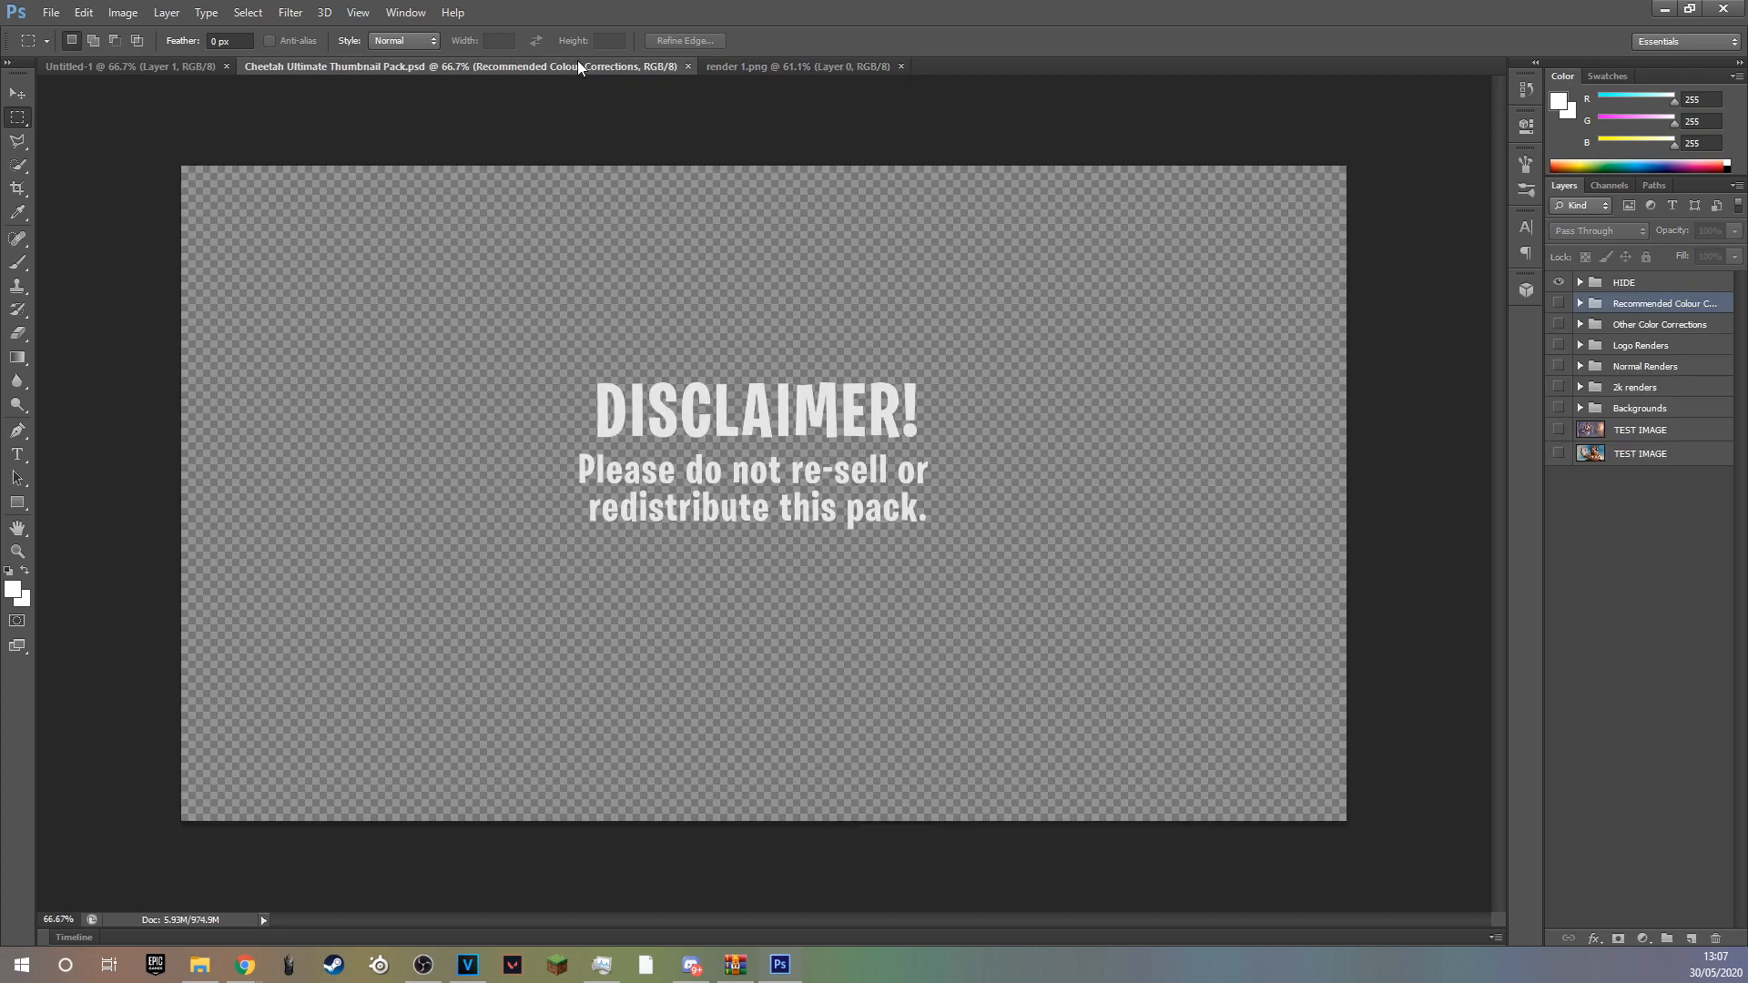
Hide the HIDE group in the thumbnail pack, expand and show the Backgrounds group, and make background 99 visible.
{"action": "left_click", "coordinate": [1559, 282]}
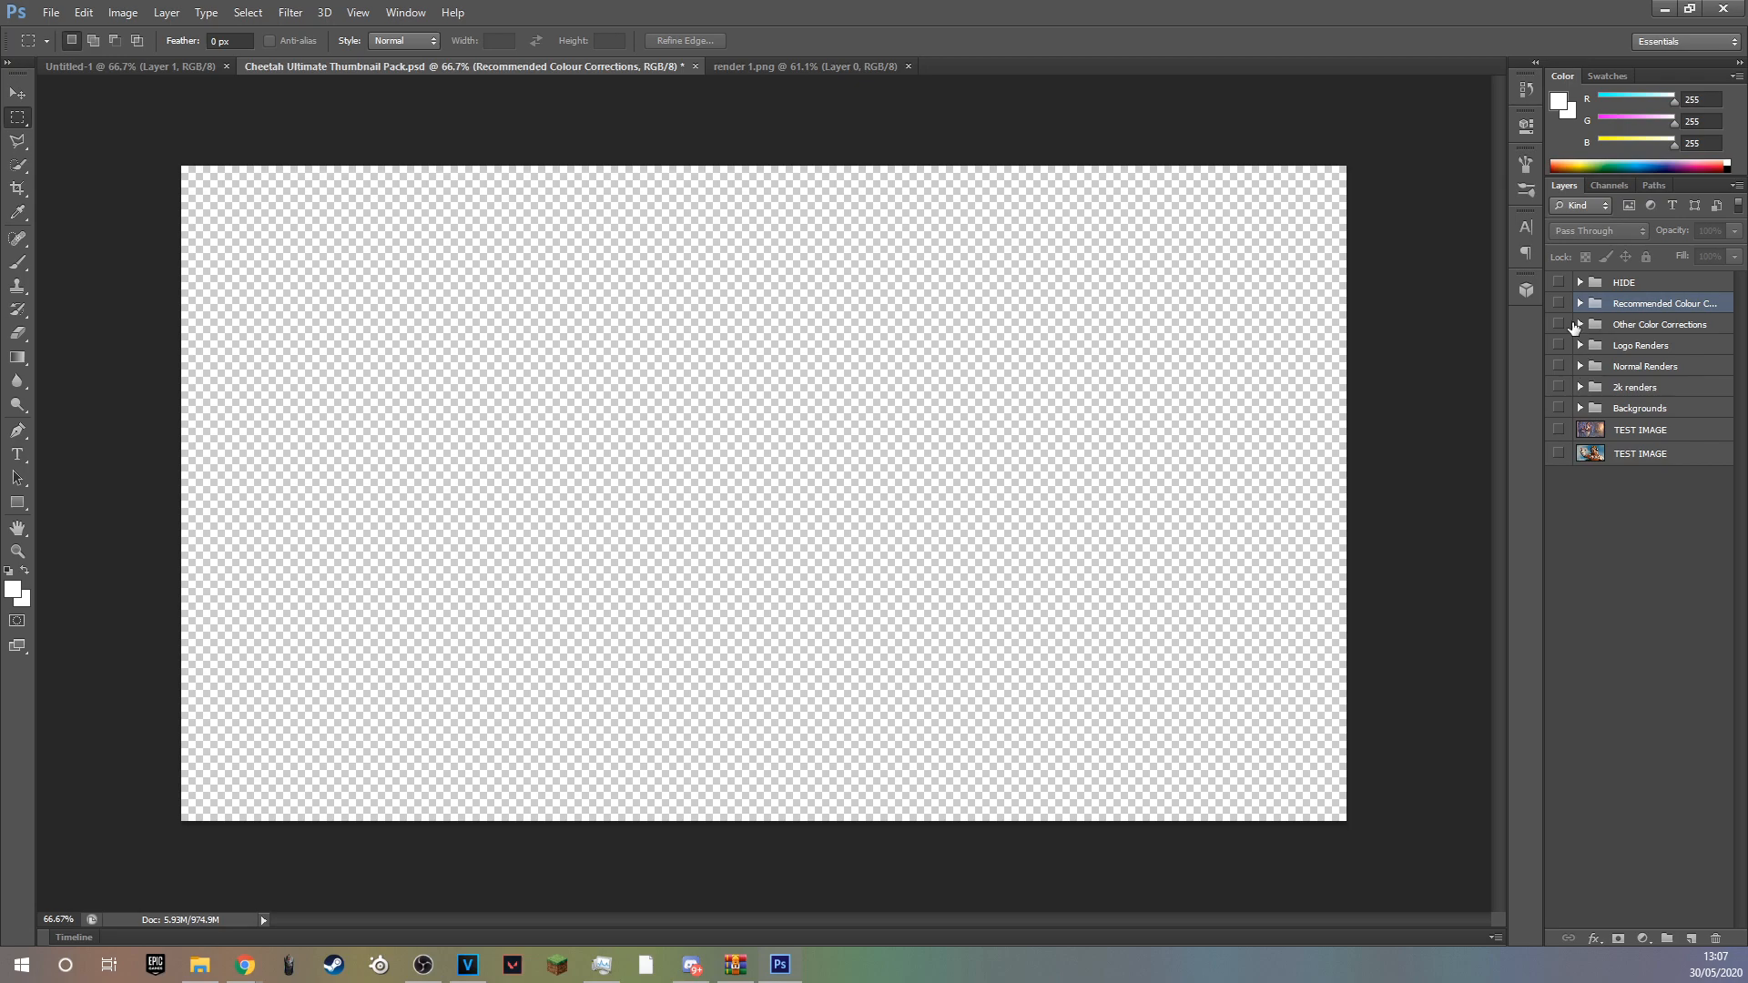
{"action": "left_click", "coordinate": [1579, 408]}
{"action": "left_click", "coordinate": [1558, 408]}
{"action": "left_click", "coordinate": [1558, 430]}
{"action": "left_click", "coordinate": [1558, 454]}
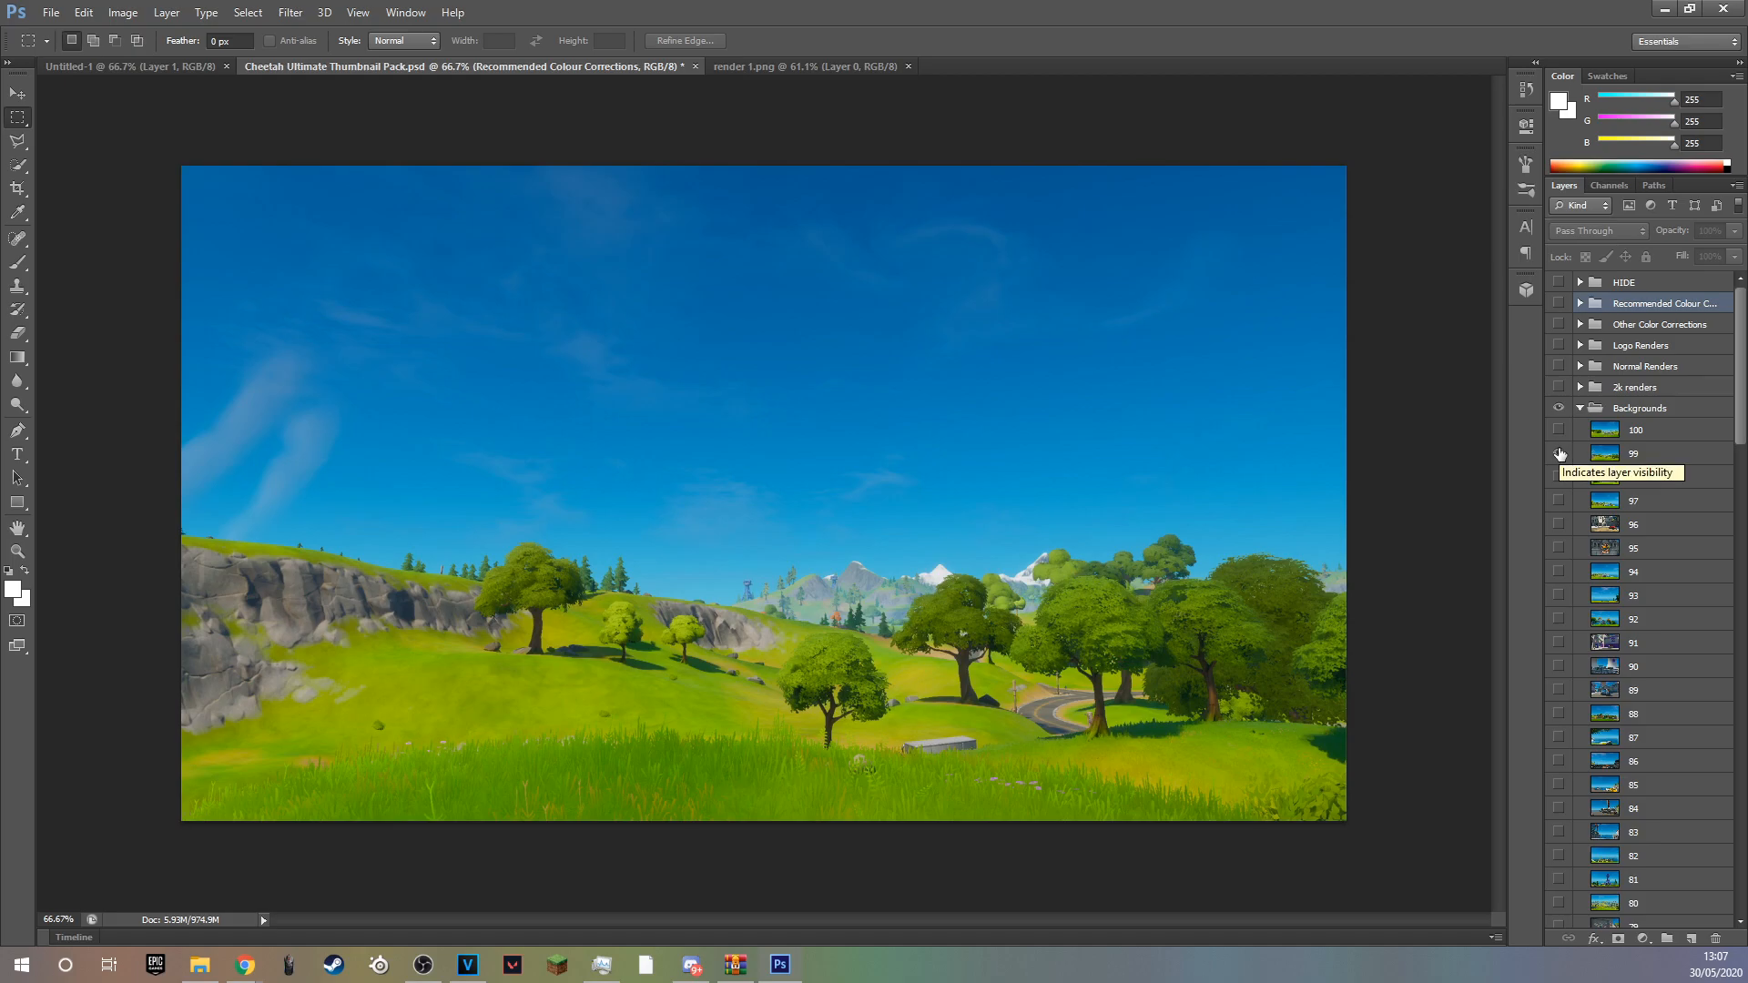
{"action": "left_click", "coordinate": [1558, 453]}
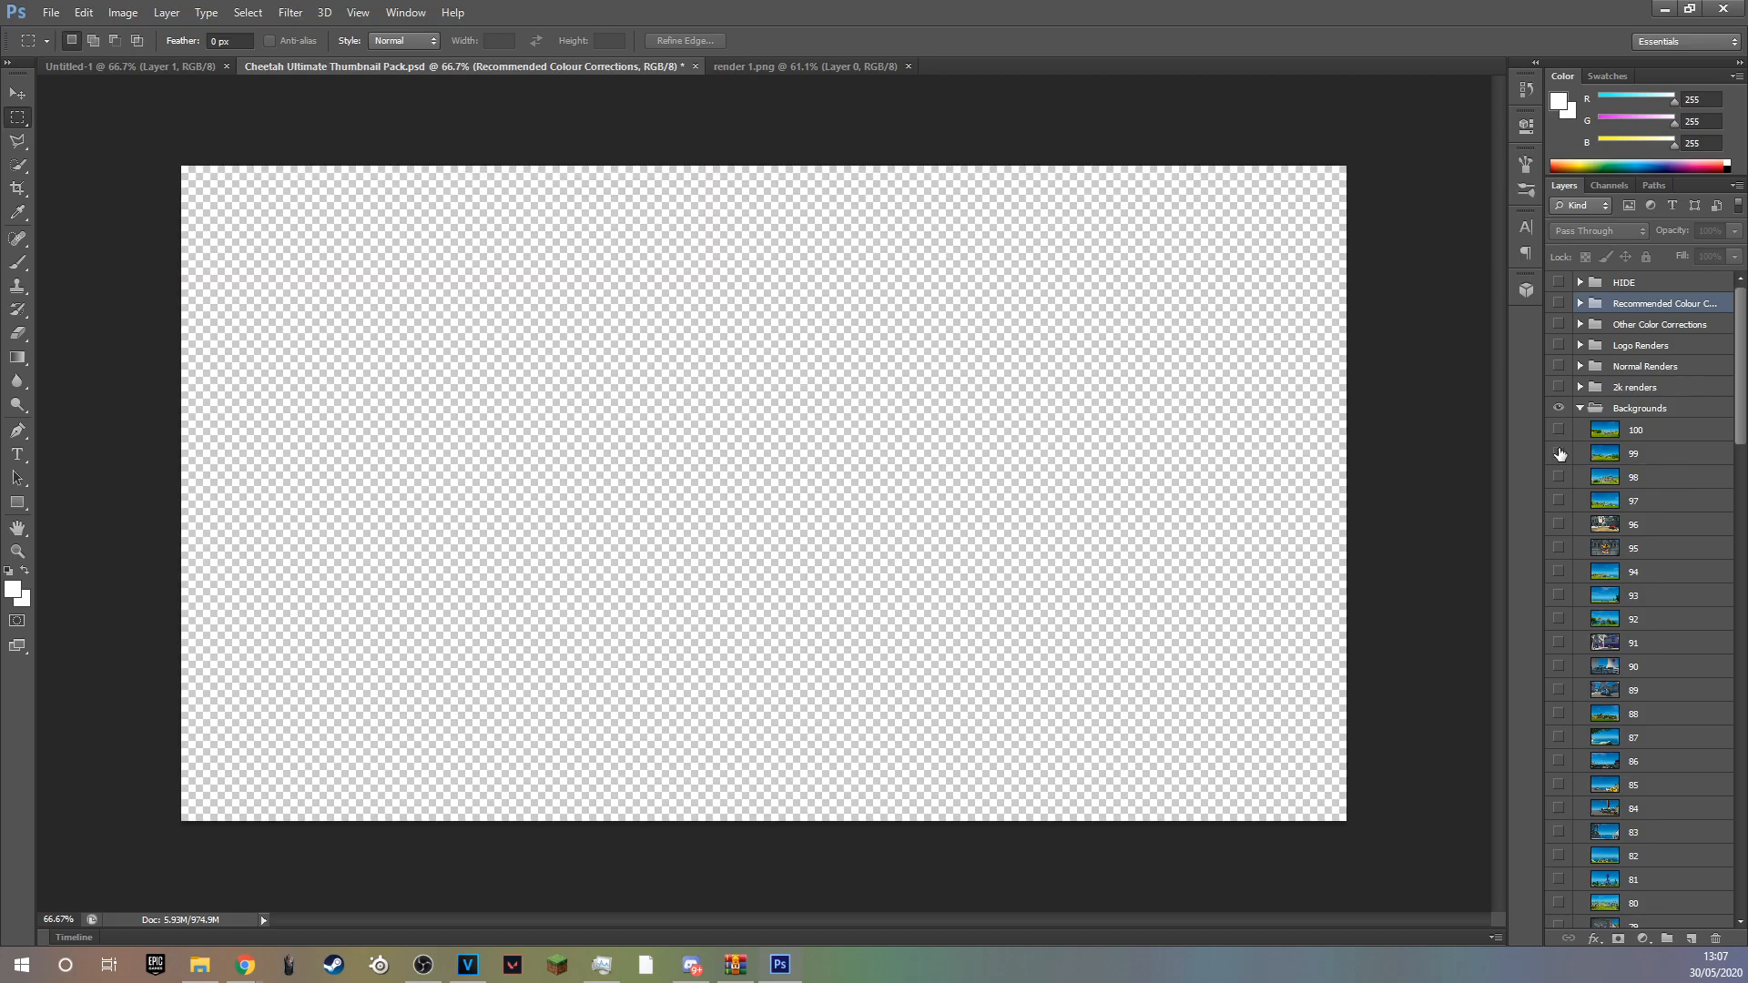
{"action": "left_click", "coordinate": [1559, 454]}
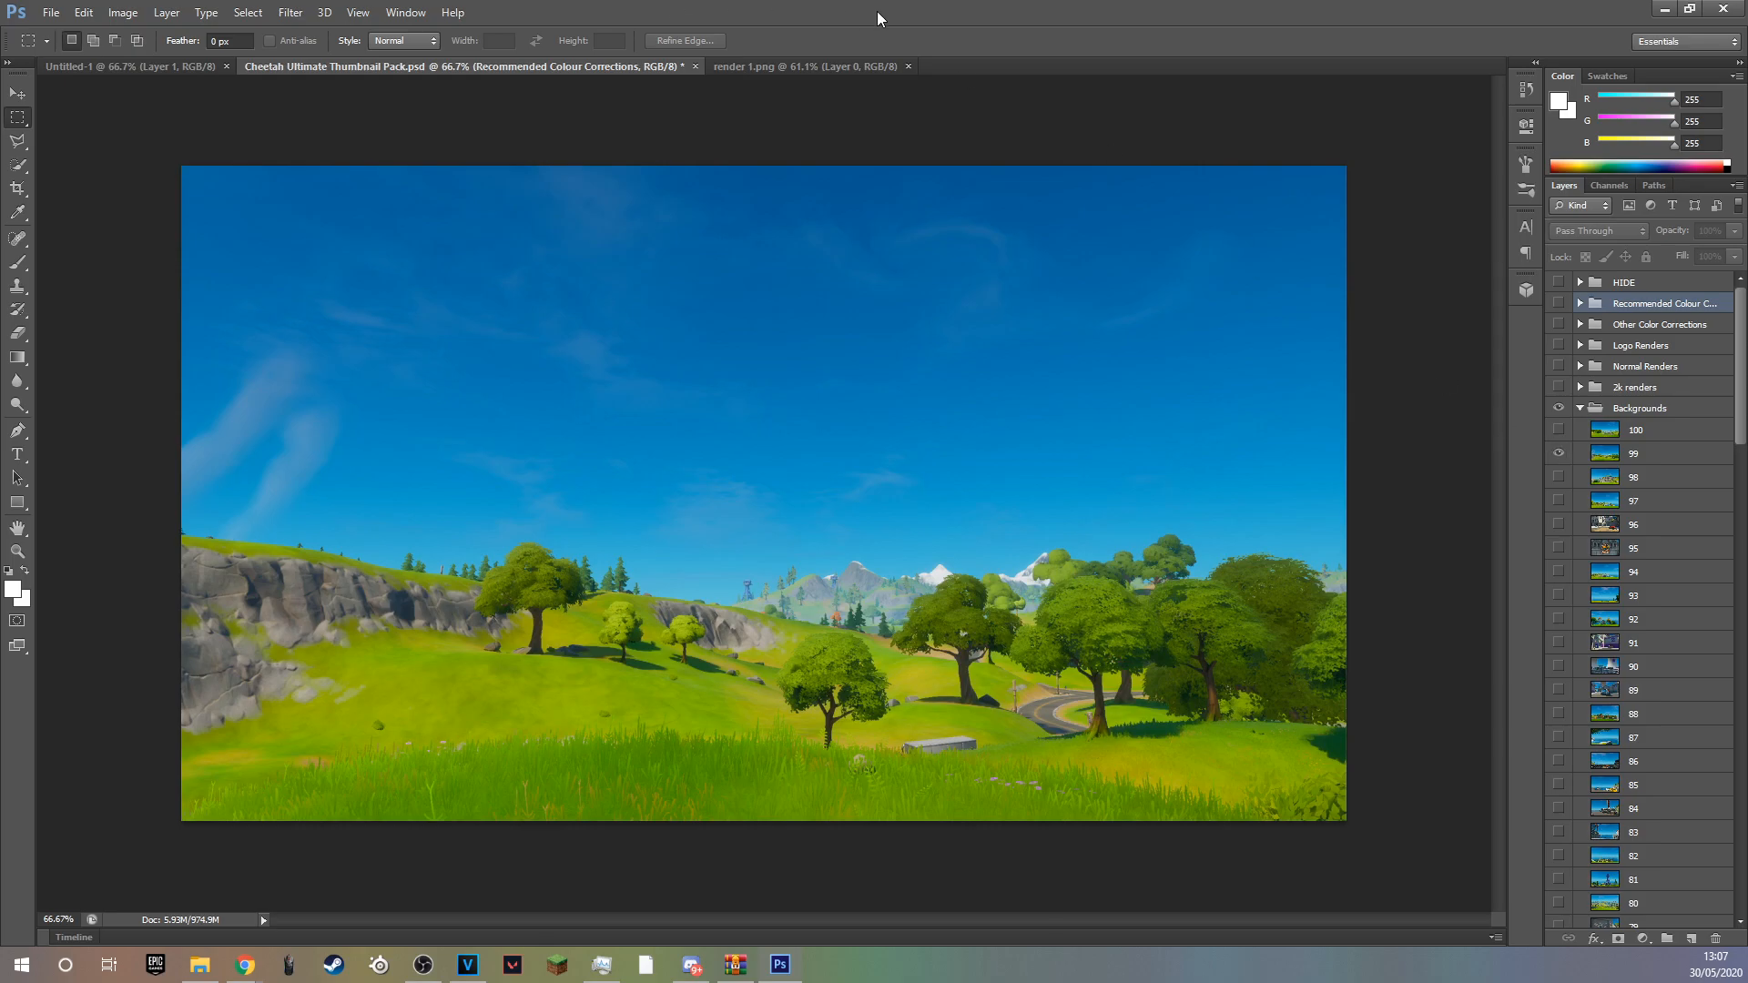
Copy background 99 and the Recommended Colour Corrections group into render 1.png, and close the thumbnail pack without saving.
{"action": "left_click_drag", "start_coordinate": [537, 82], "coordinate": [0, 228]}
{"action": "left_click", "coordinate": [880, 362]}
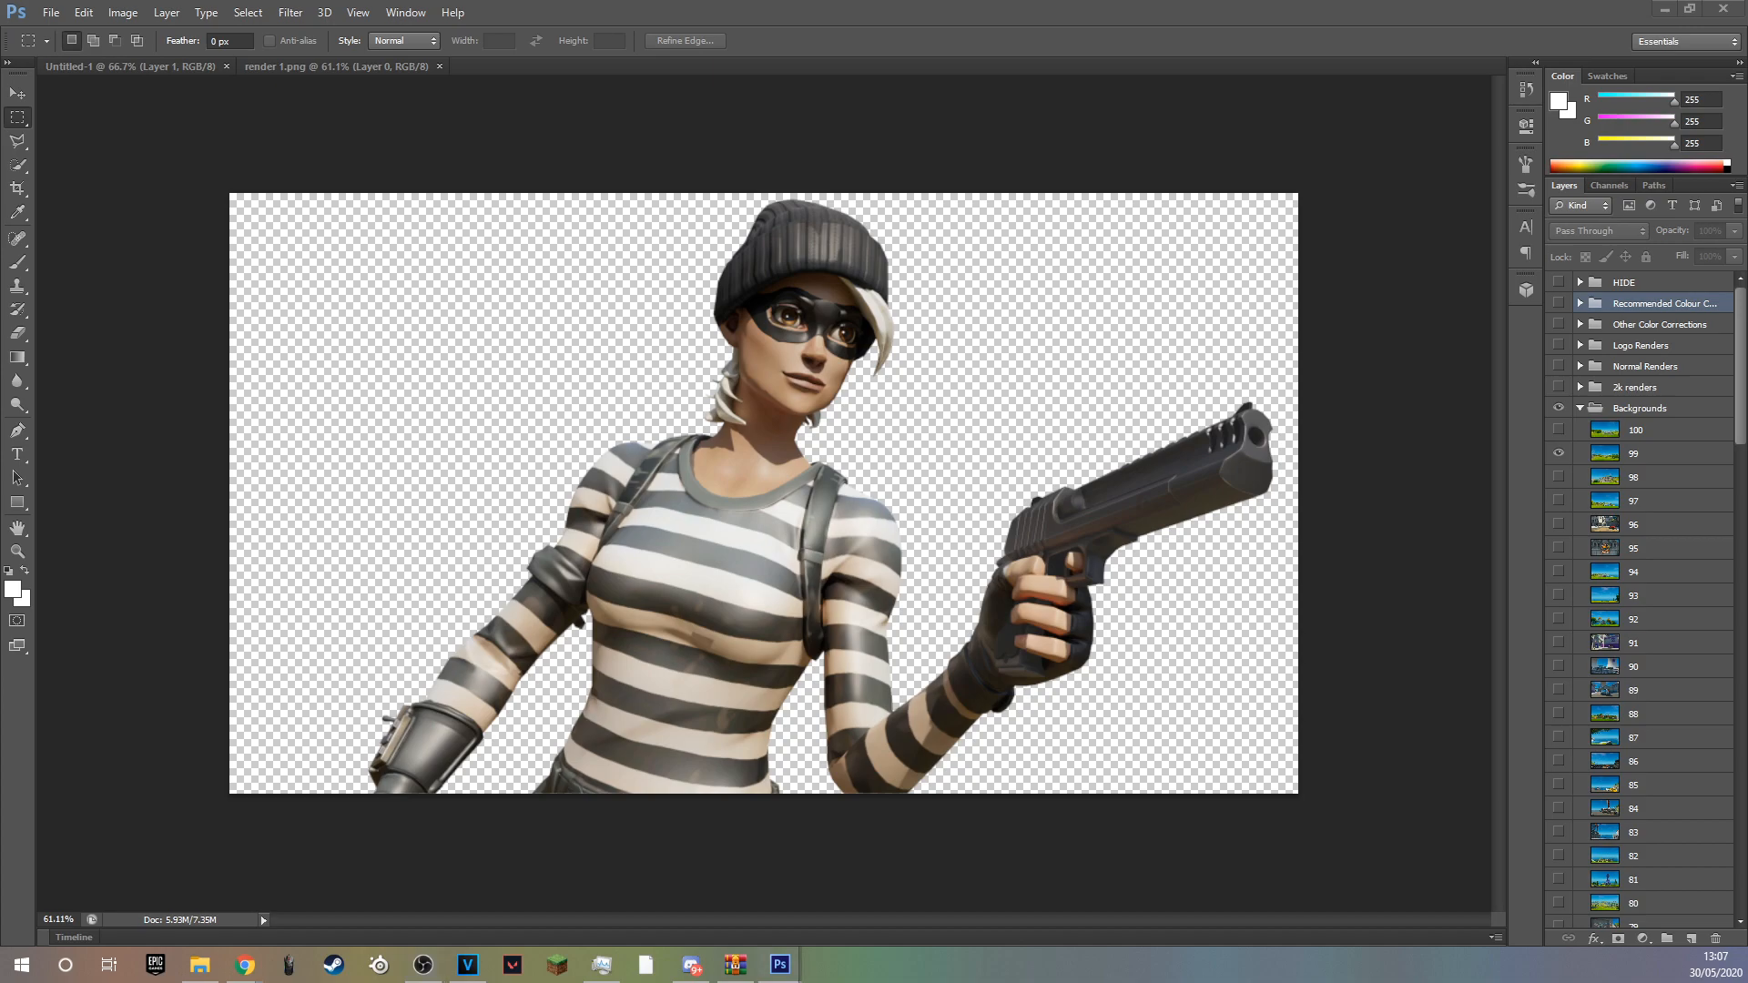
{"action": "left_click_drag", "start_coordinate": [1634, 453], "coordinate": [763, 465]}
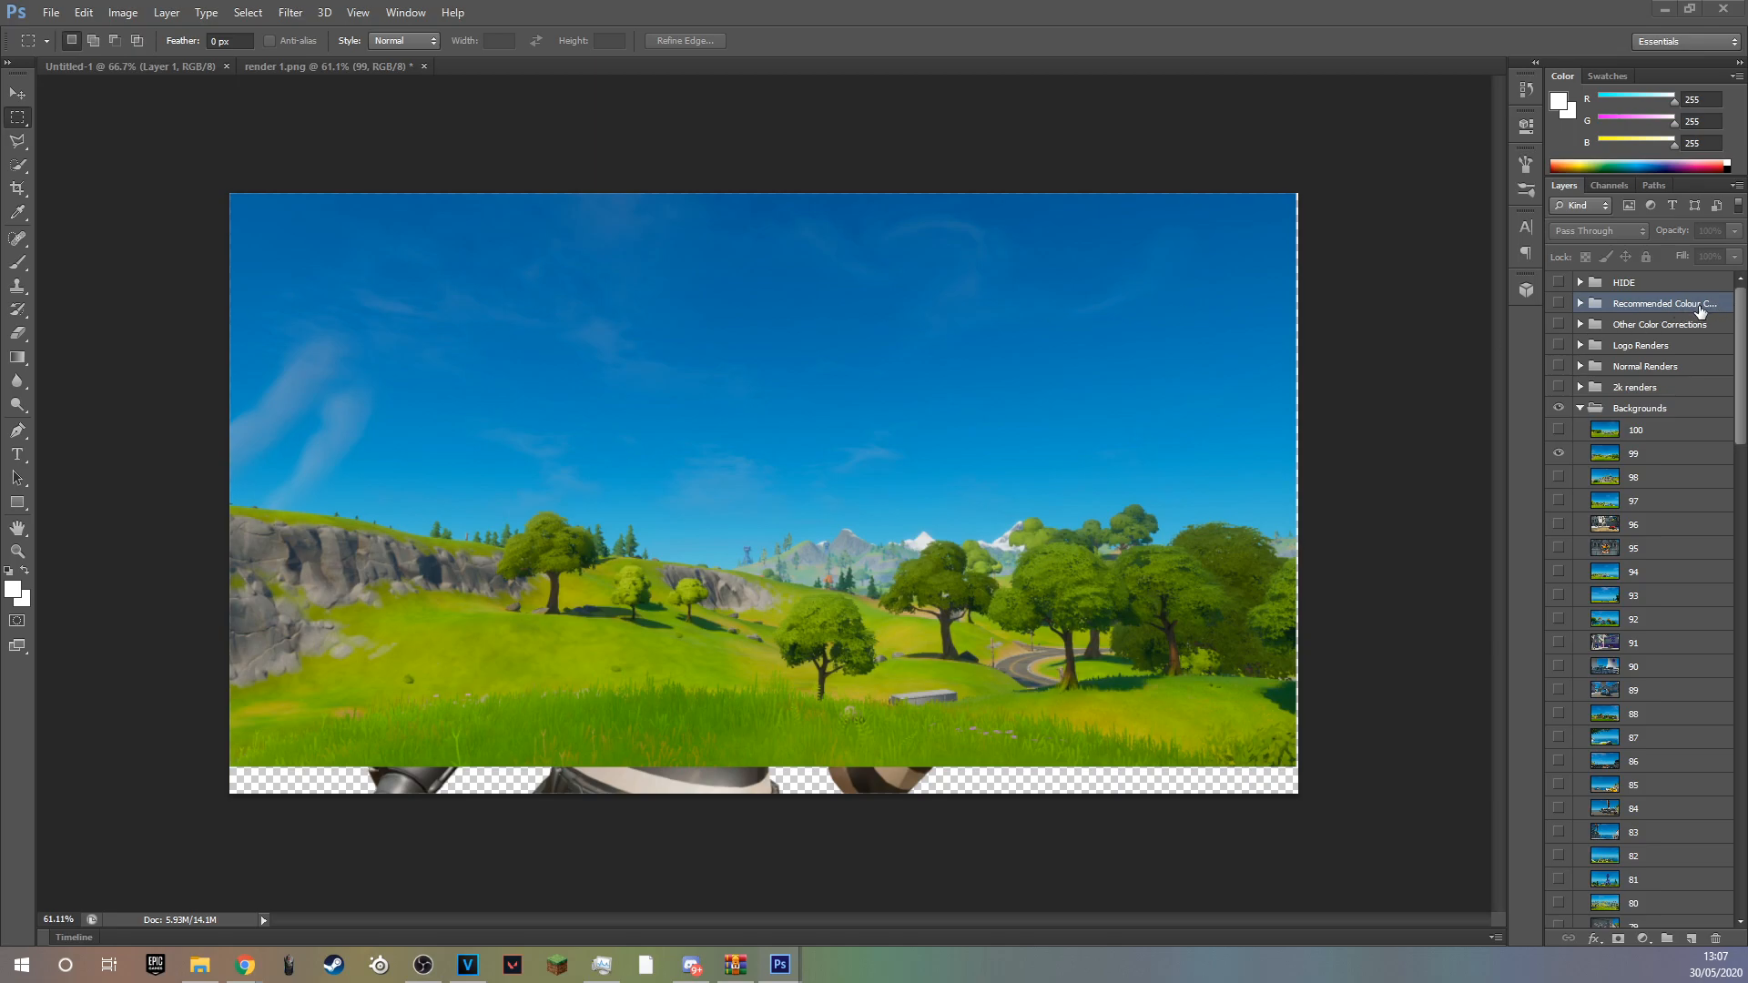
{"action": "left_click_drag", "start_coordinate": [1686, 316], "coordinate": [820, 362]}
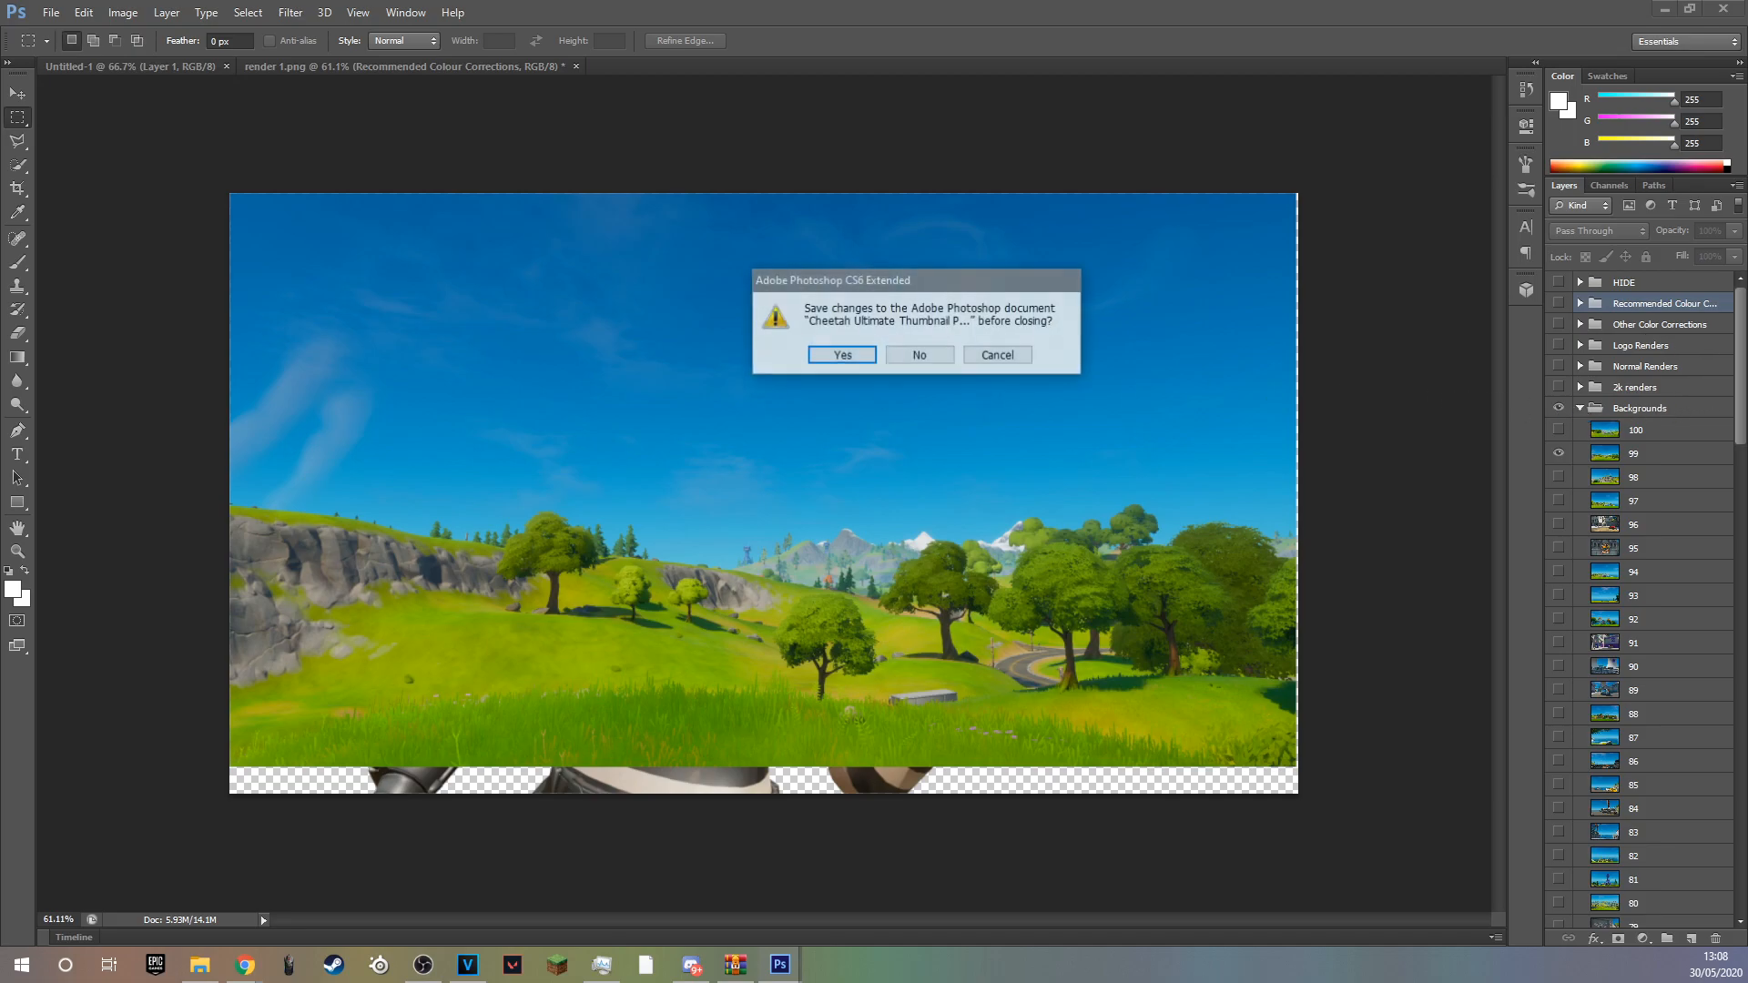
{"action": "left_click", "coordinate": [935, 351]}
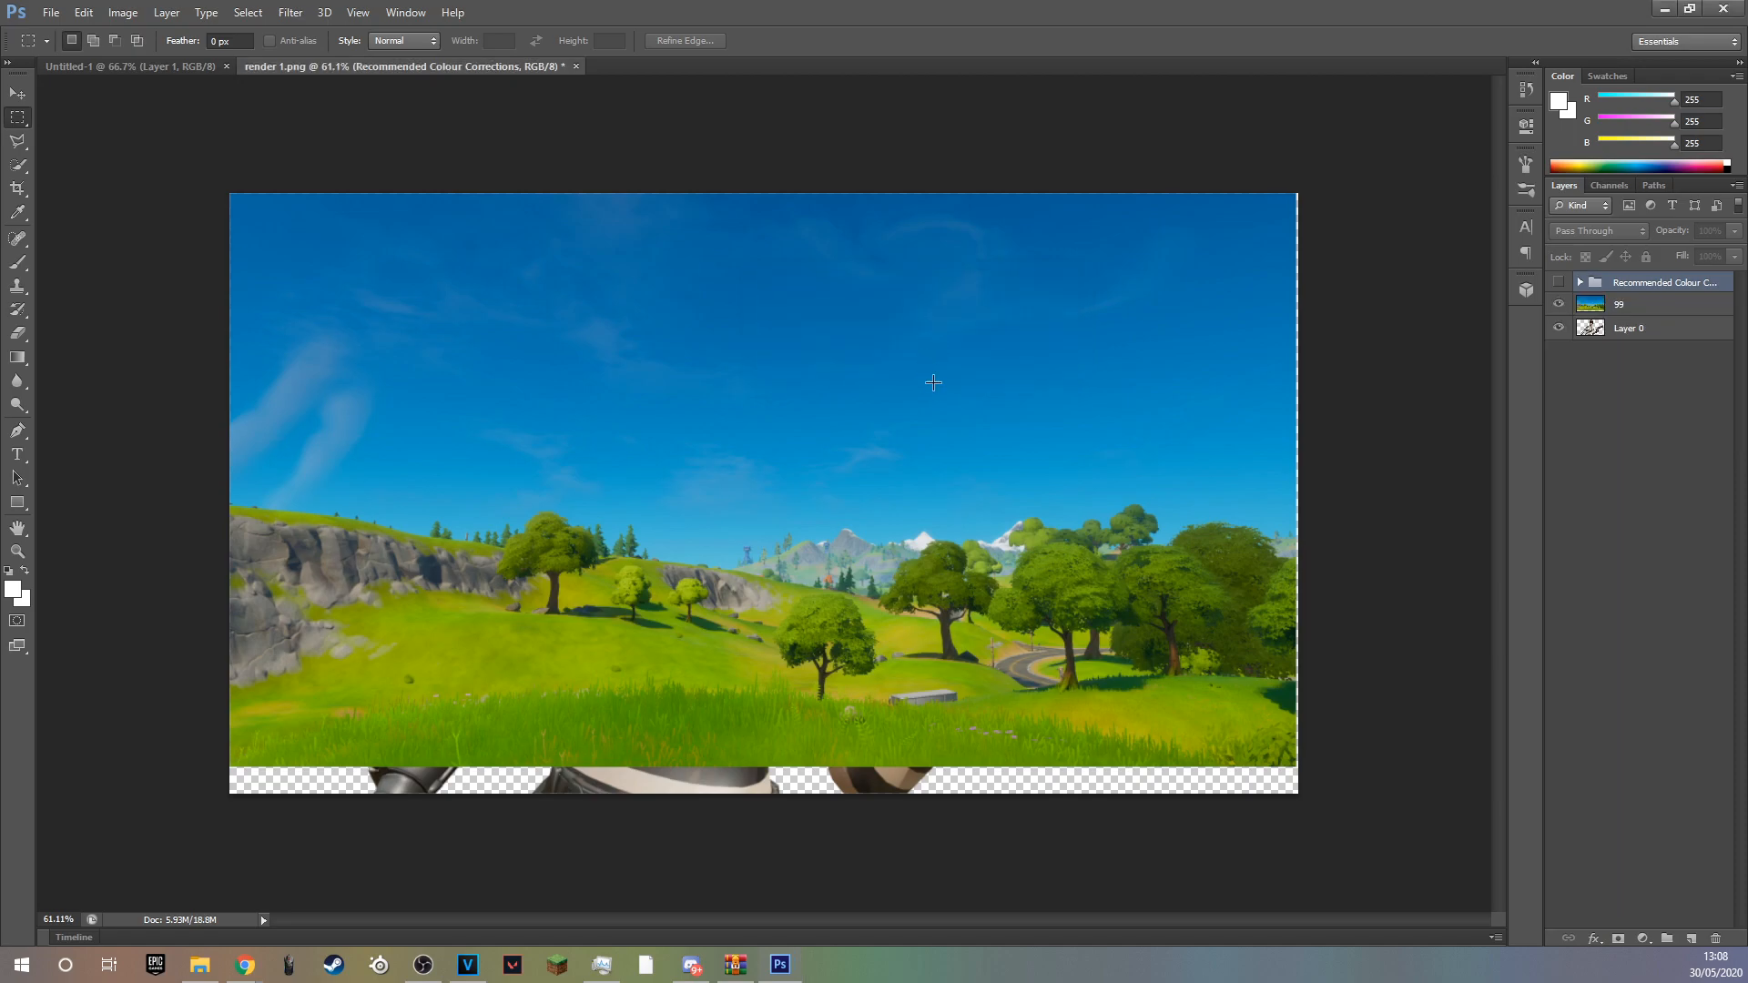
Resize background 99 to cover the whole canvas and place it below the character layer, Layer 0.
{"action": "left_click", "coordinate": [1637, 310]}
{"action": "key", "text": "ctrl+t"}
{"action": "mouse_move", "coordinate": [944, 265]}
{"action": "left_mouse_down"}
{"action": "mouse_move", "coordinate": [964, 336]}
{"action": "mouse_move", "coordinate": [944, 273]}
{"action": "mouse_move", "coordinate": [945, 290]}
{"action": "left_mouse_up"}
{"action": "left_click", "coordinate": [914, 42]}
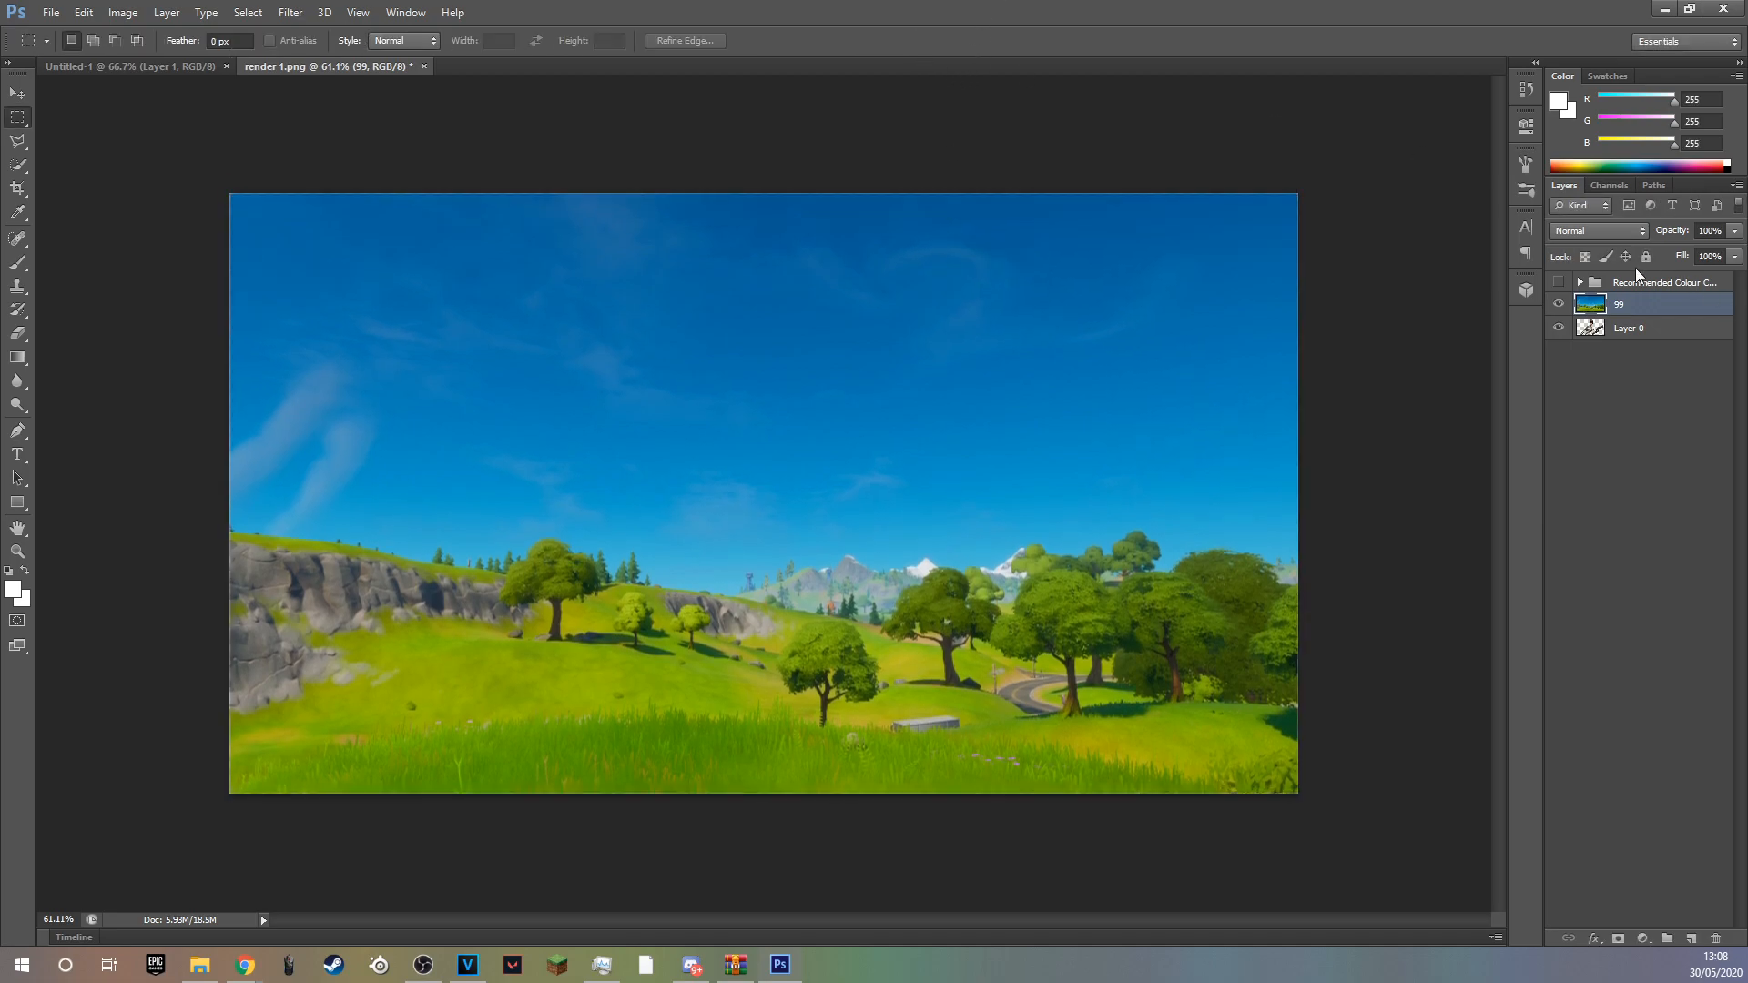
{"action": "left_click_drag", "start_coordinate": [1644, 308], "coordinate": [1648, 337]}
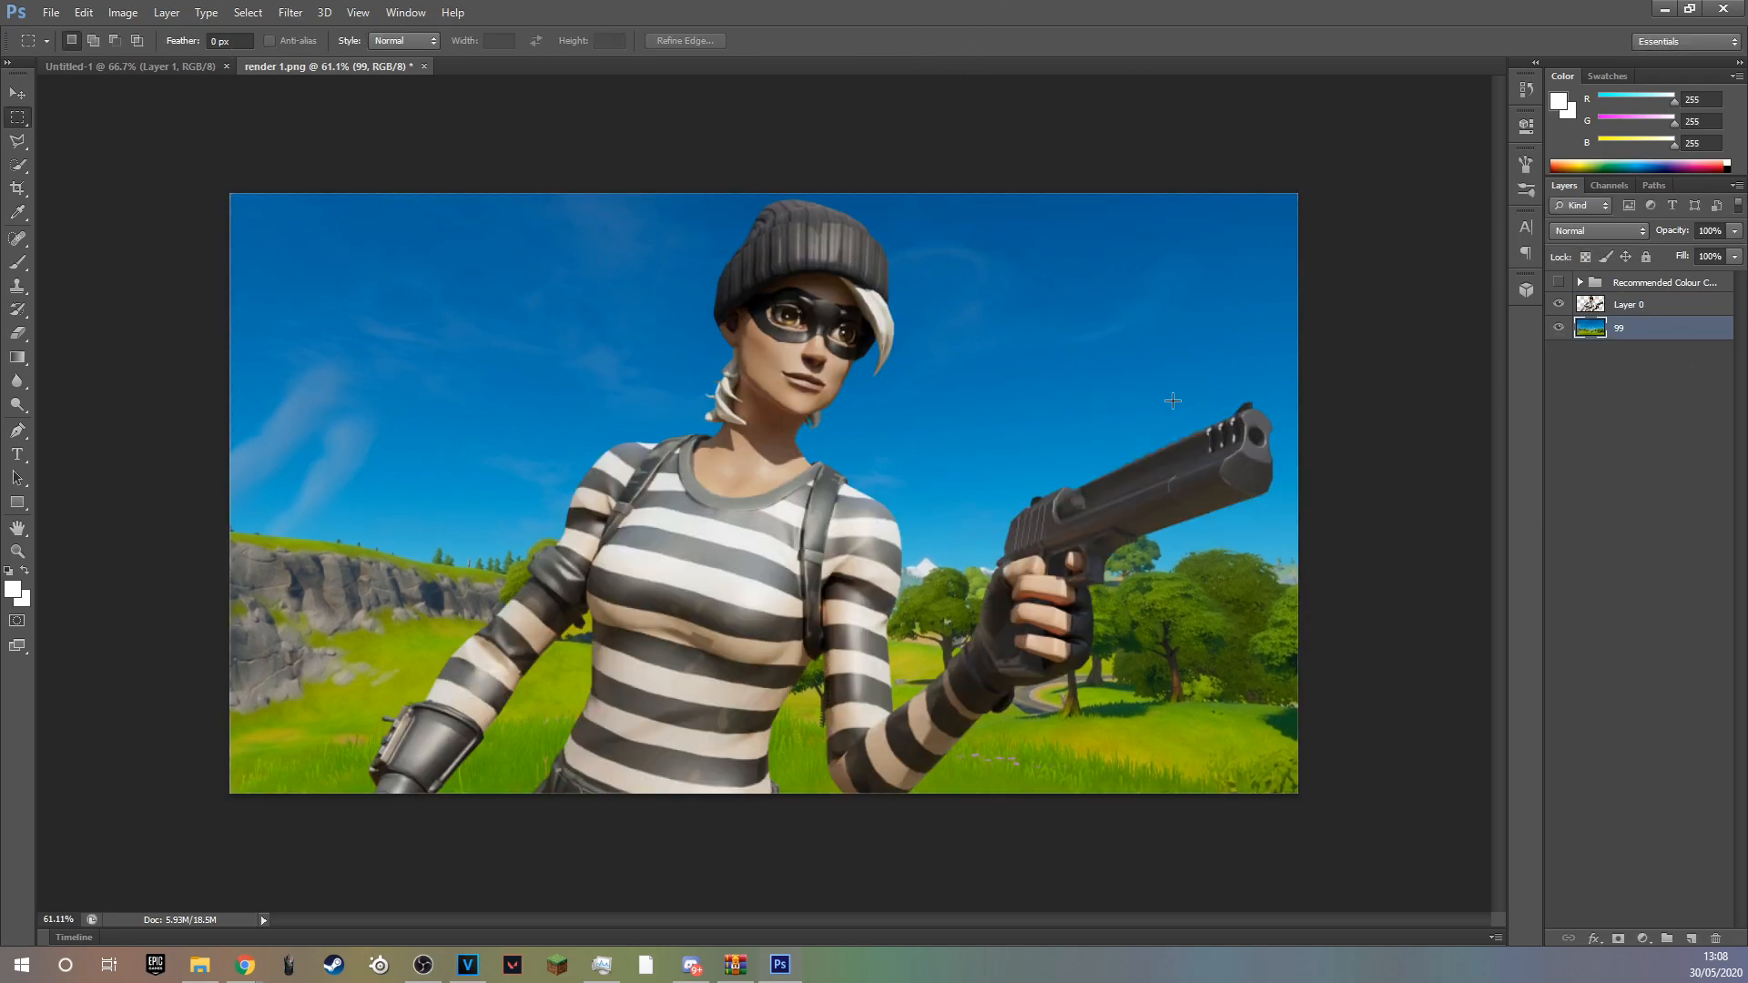
{"action": "scroll", "coordinate": [1090, 374], "scroll_direction": "down", "scroll_amount": 3, "text": "alt"}
{"action": "scroll", "coordinate": [1090, 374], "scroll_direction": "up", "scroll_amount": 5, "text": "alt"}
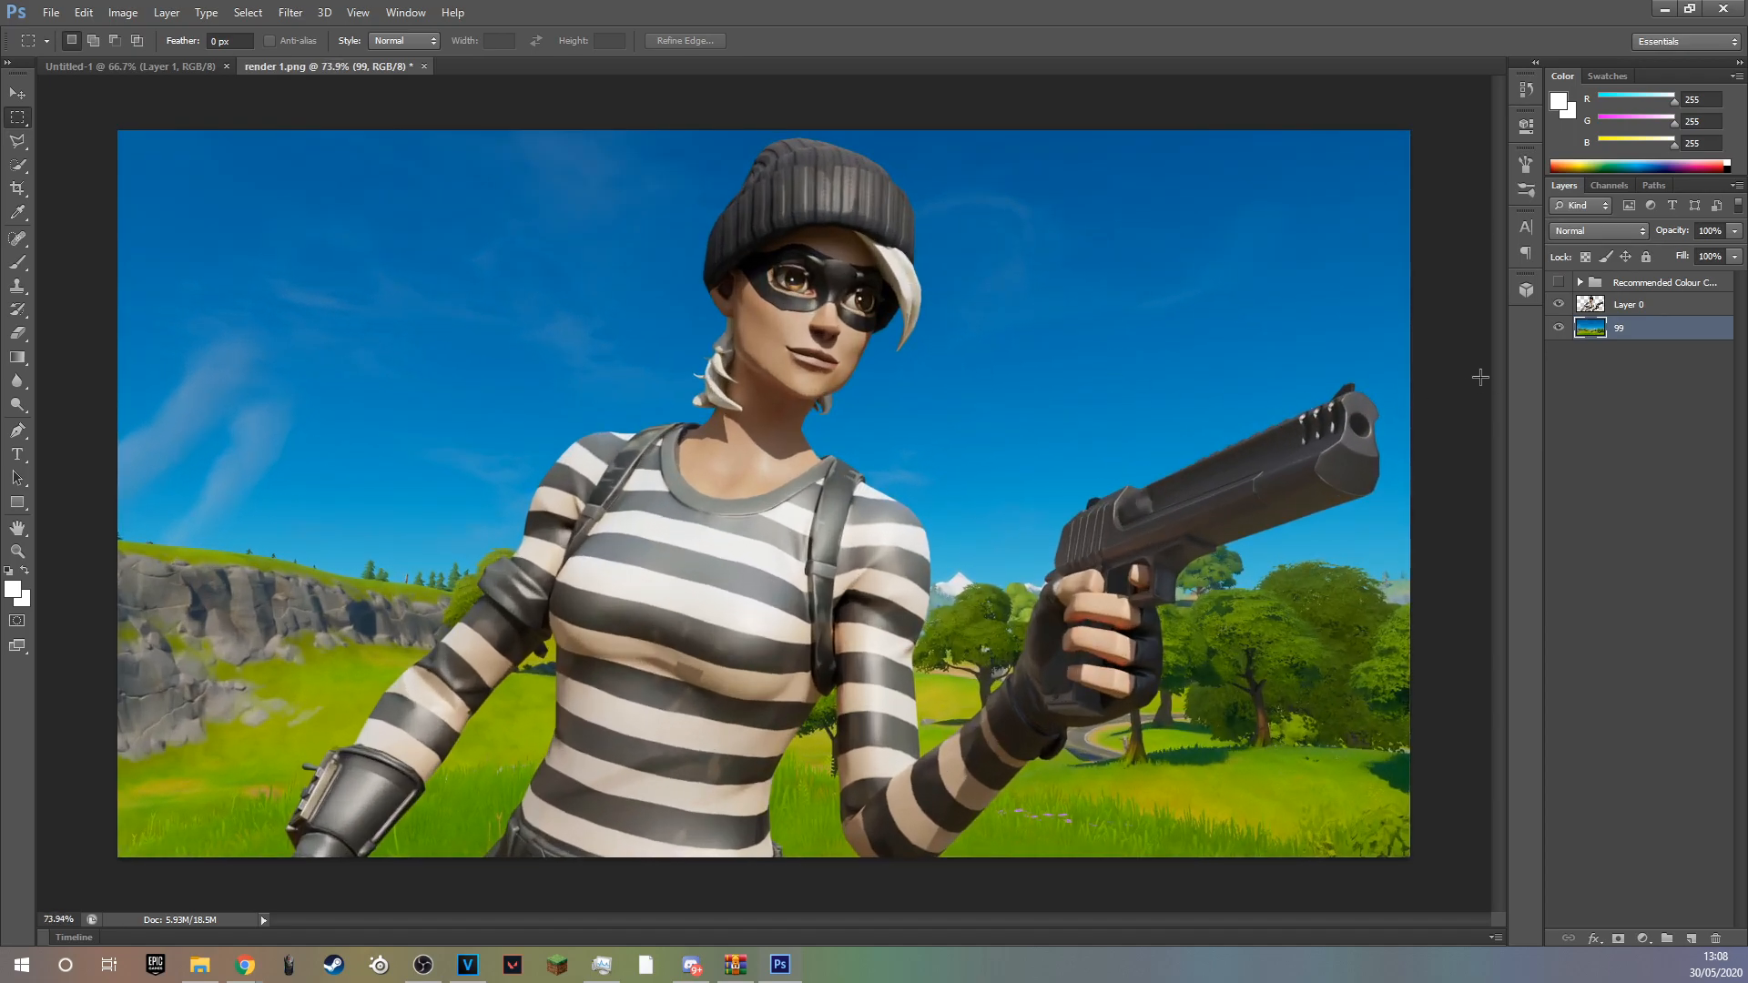
Show the Recommended Colour Corrections group, expand it, and make its groups 1 and 2 visible.
{"action": "left_click", "coordinate": [1666, 283]}
{"action": "left_click", "coordinate": [1559, 283]}
{"action": "left_click", "coordinate": [1581, 282]}
{"action": "left_click", "coordinate": [1559, 324]}
{"action": "left_click", "coordinate": [1559, 303]}
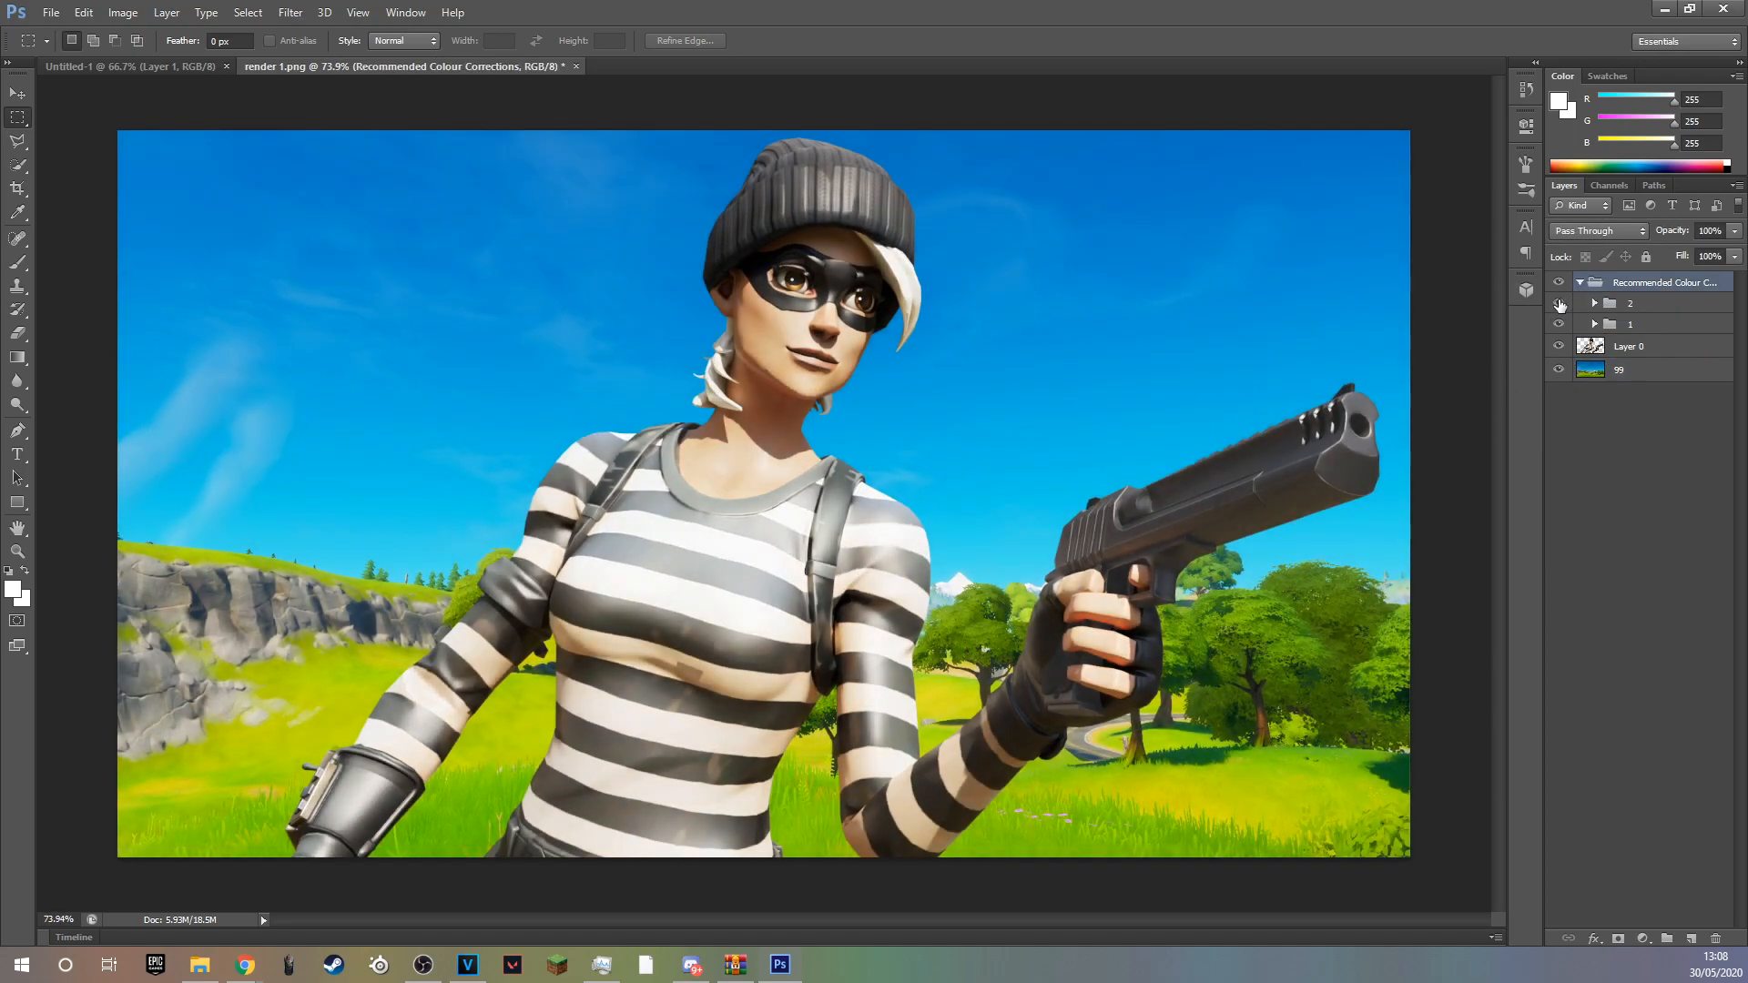
{"action": "scroll", "coordinate": [1256, 317], "scroll_direction": "down", "scroll_amount": 2, "text": "alt"}
{"action": "scroll", "coordinate": [1256, 317], "scroll_direction": "up", "scroll_amount": 4, "text": "alt"}
Tone down the colour corrections by changing the opacity of group 2 and group 1.
{"action": "left_click", "coordinate": [1676, 310]}
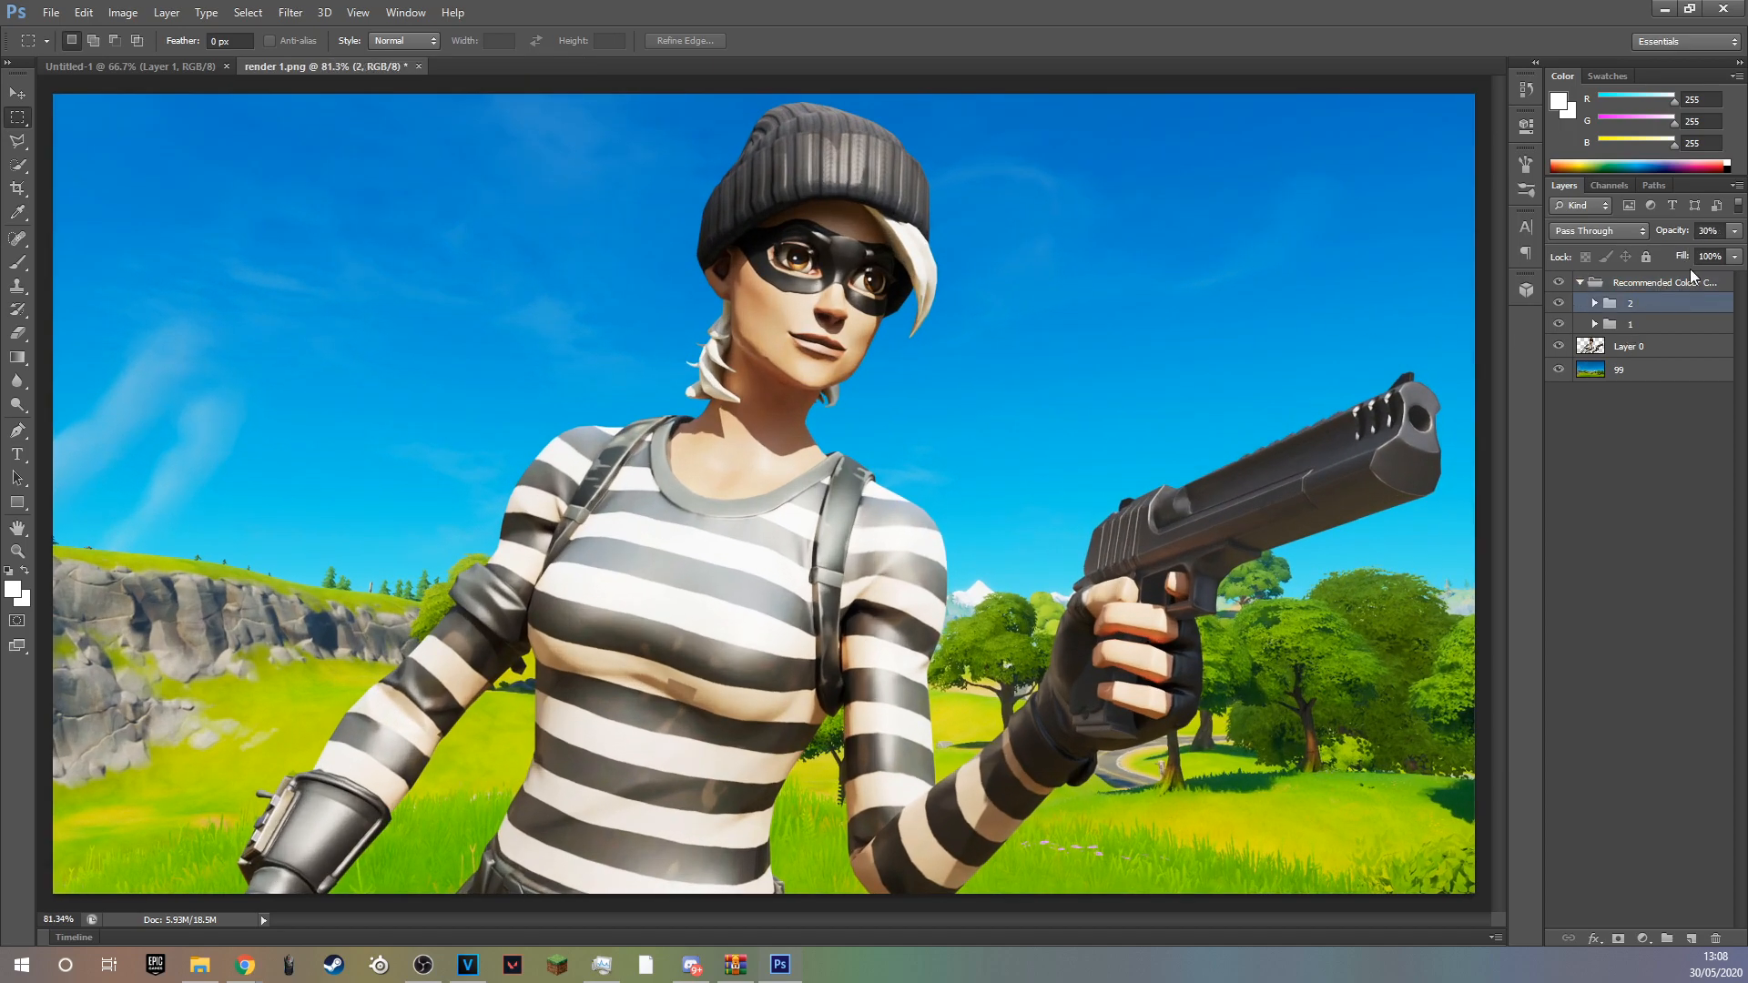
{"action": "left_click", "coordinate": [1712, 231]}
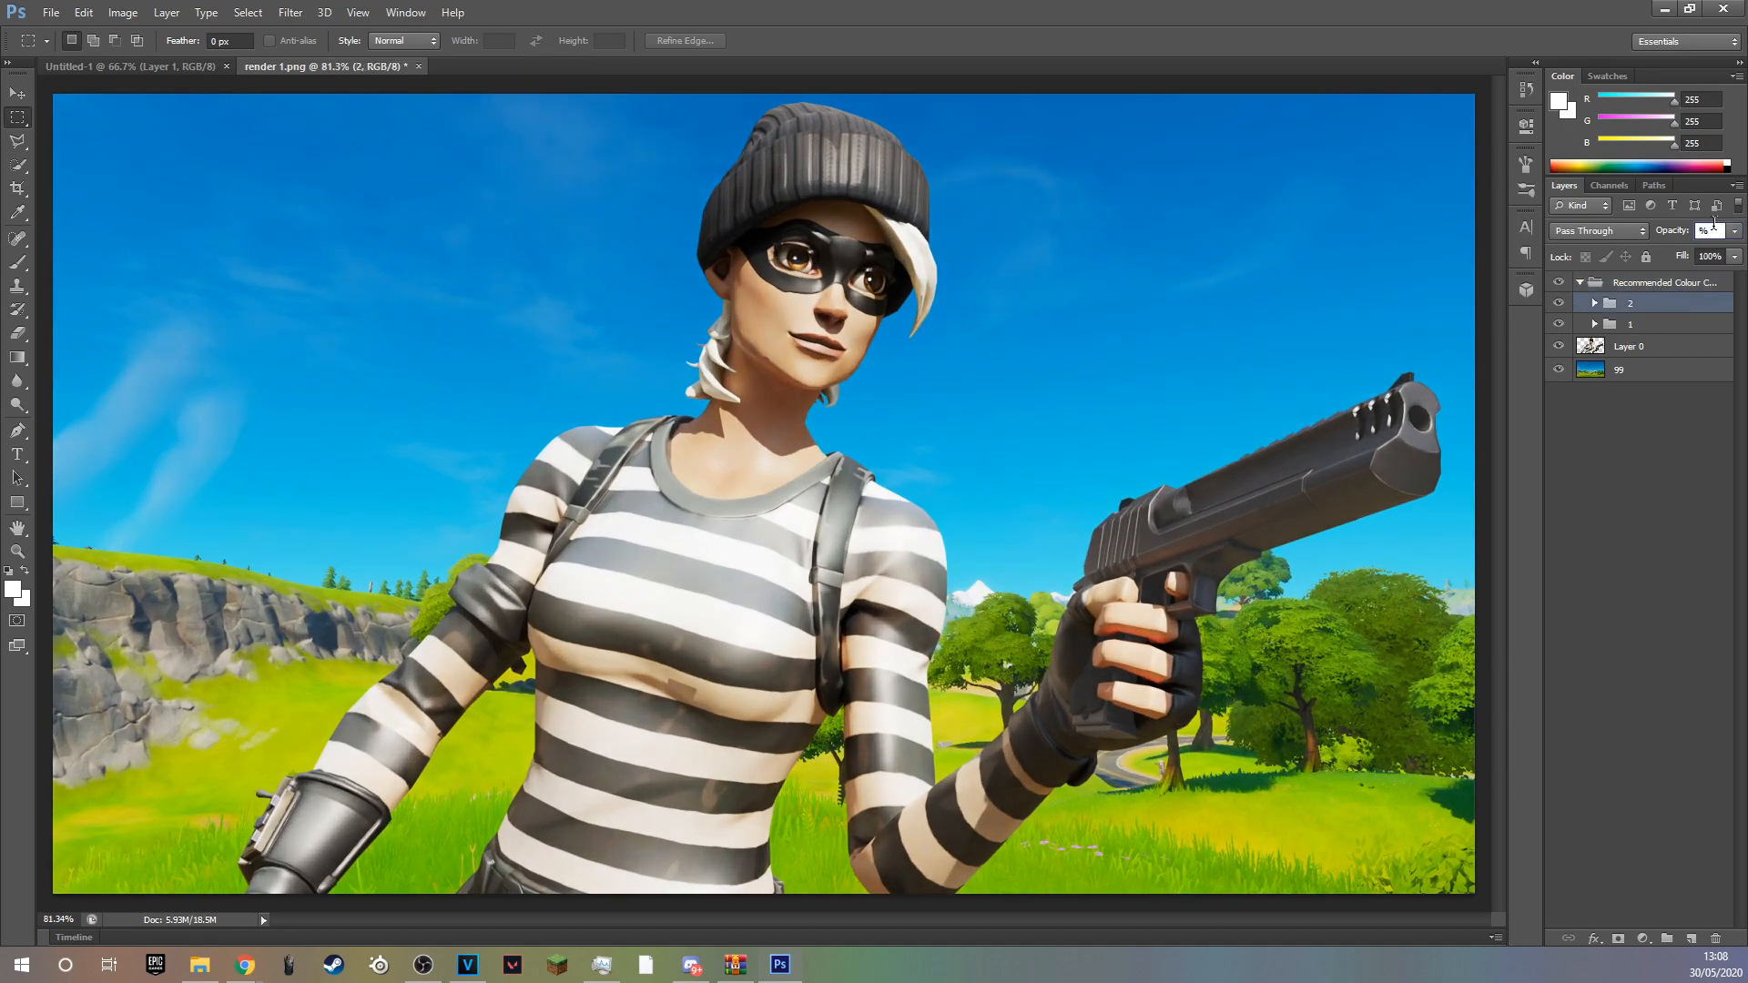
{"action": "type", "text": "55"}
{"action": "left_click", "coordinate": [1658, 327]}
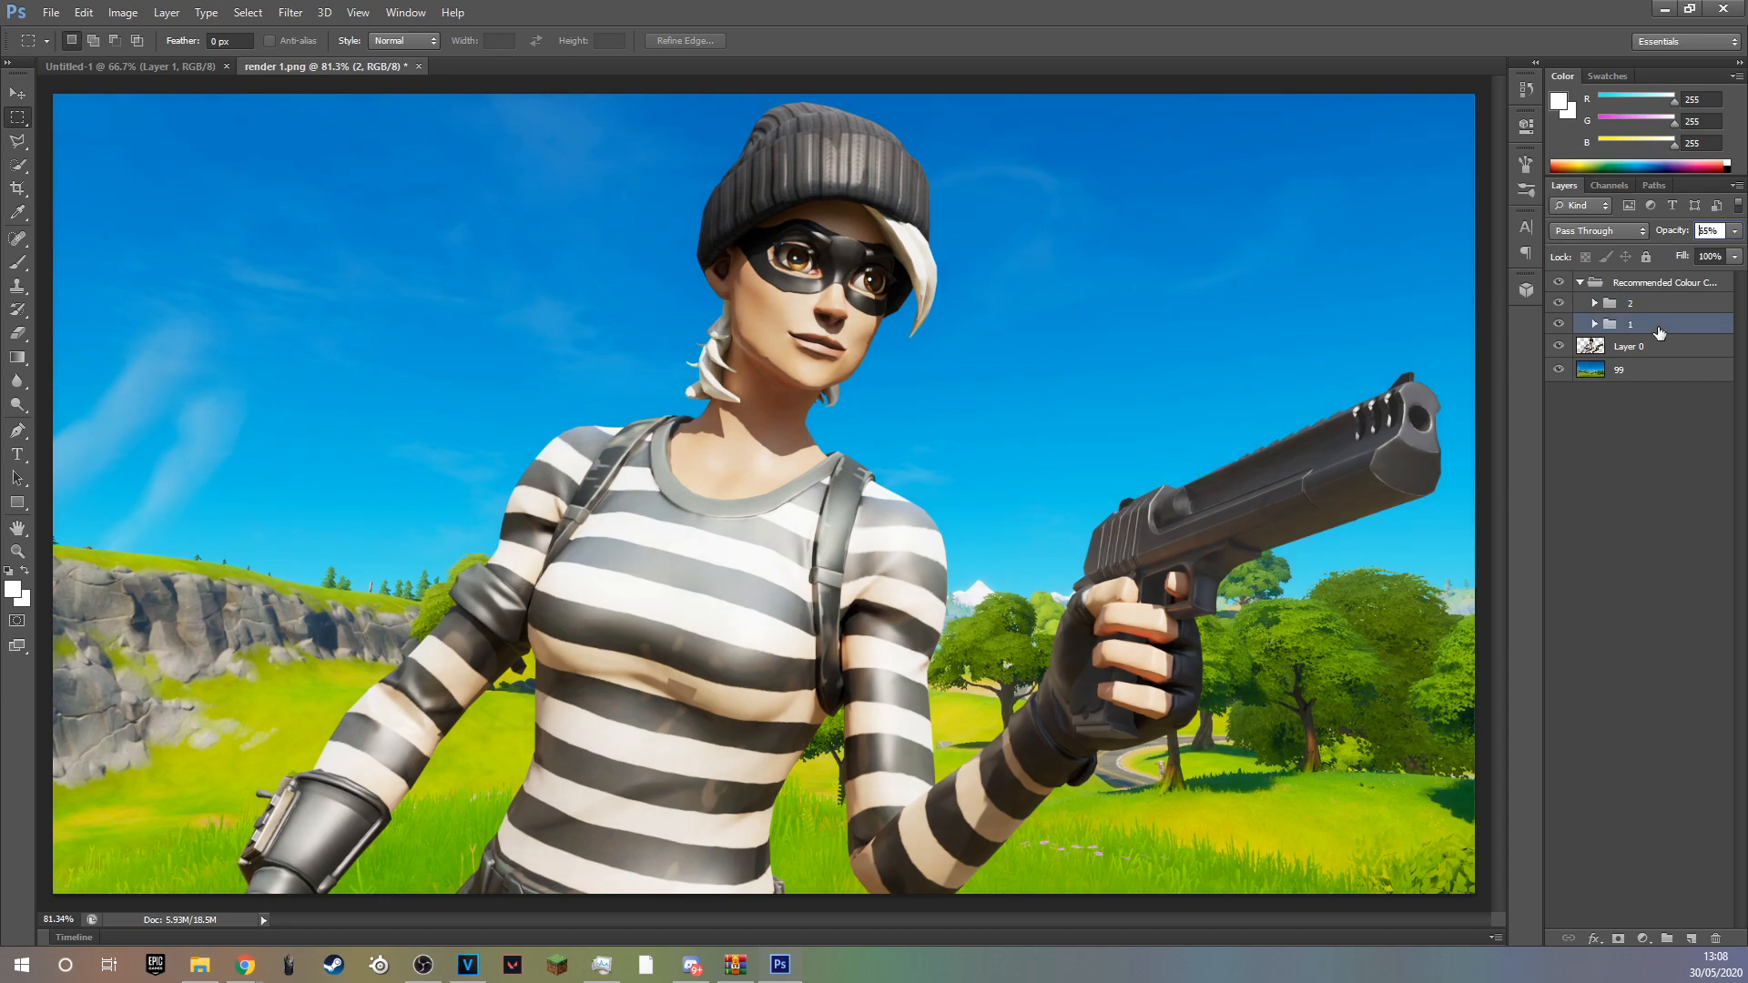
{"action": "key", "text": "BackSpace"}
{"action": "key", "text": "BackSpace"}
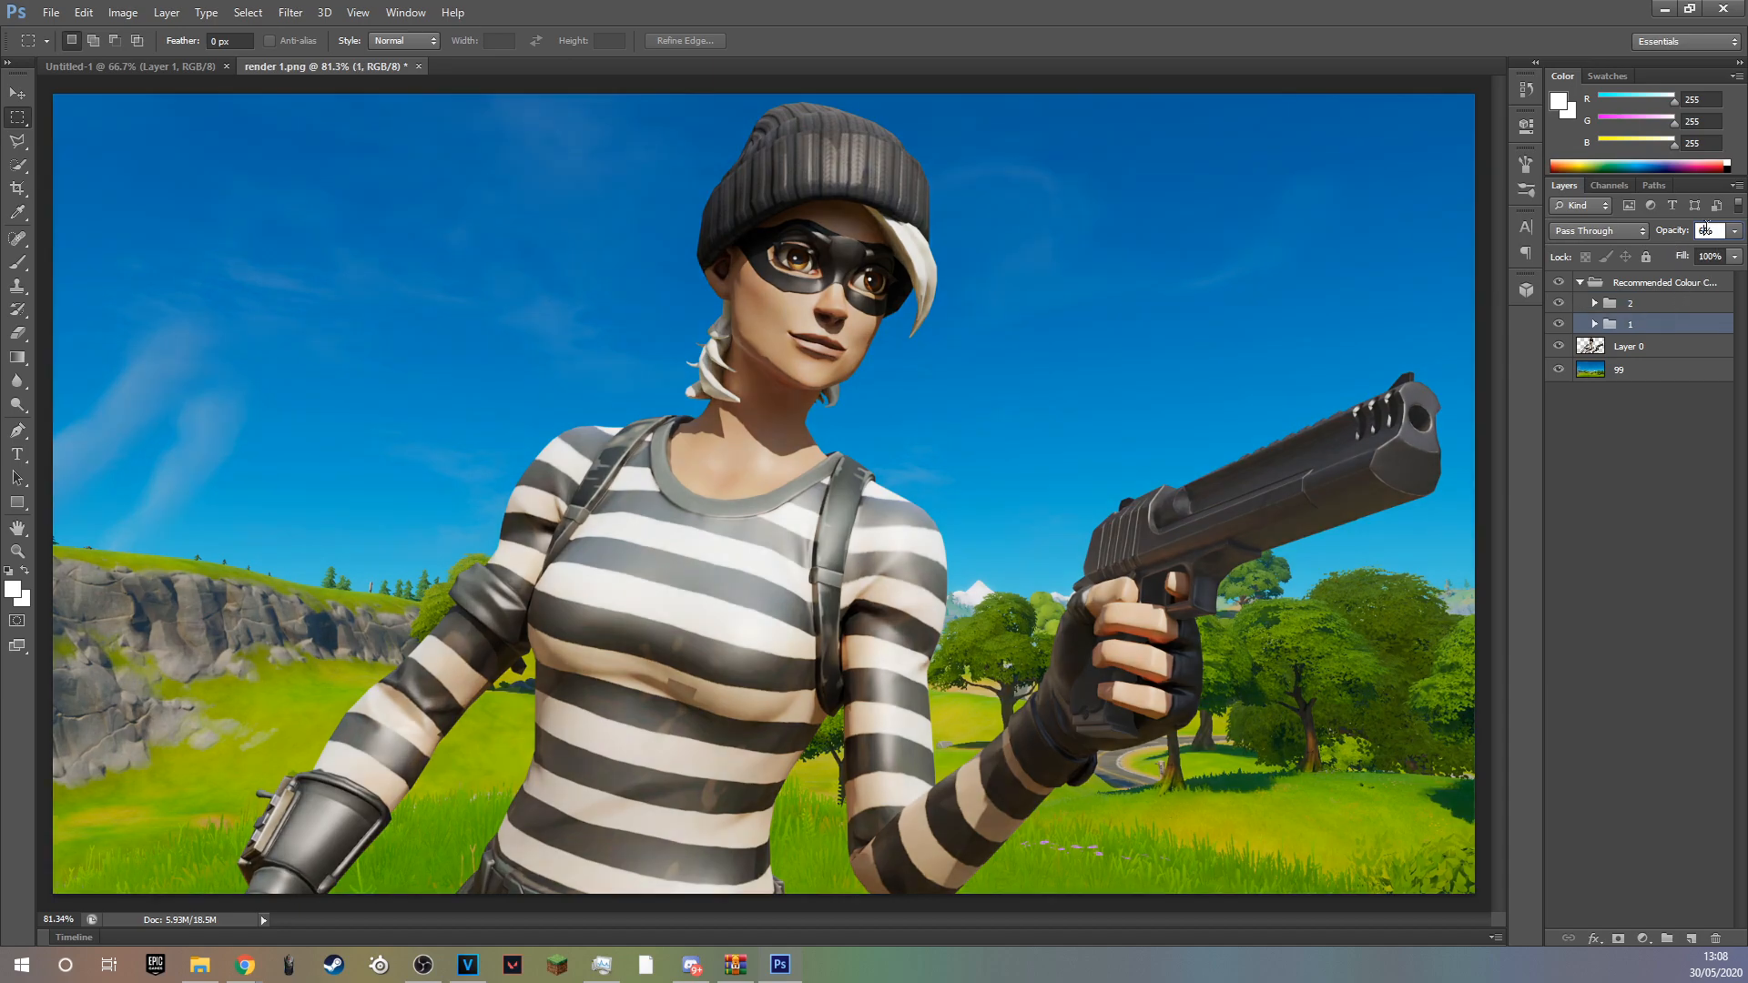
{"action": "type", "text": "55"}
{"action": "left_click", "coordinate": [1591, 504]}
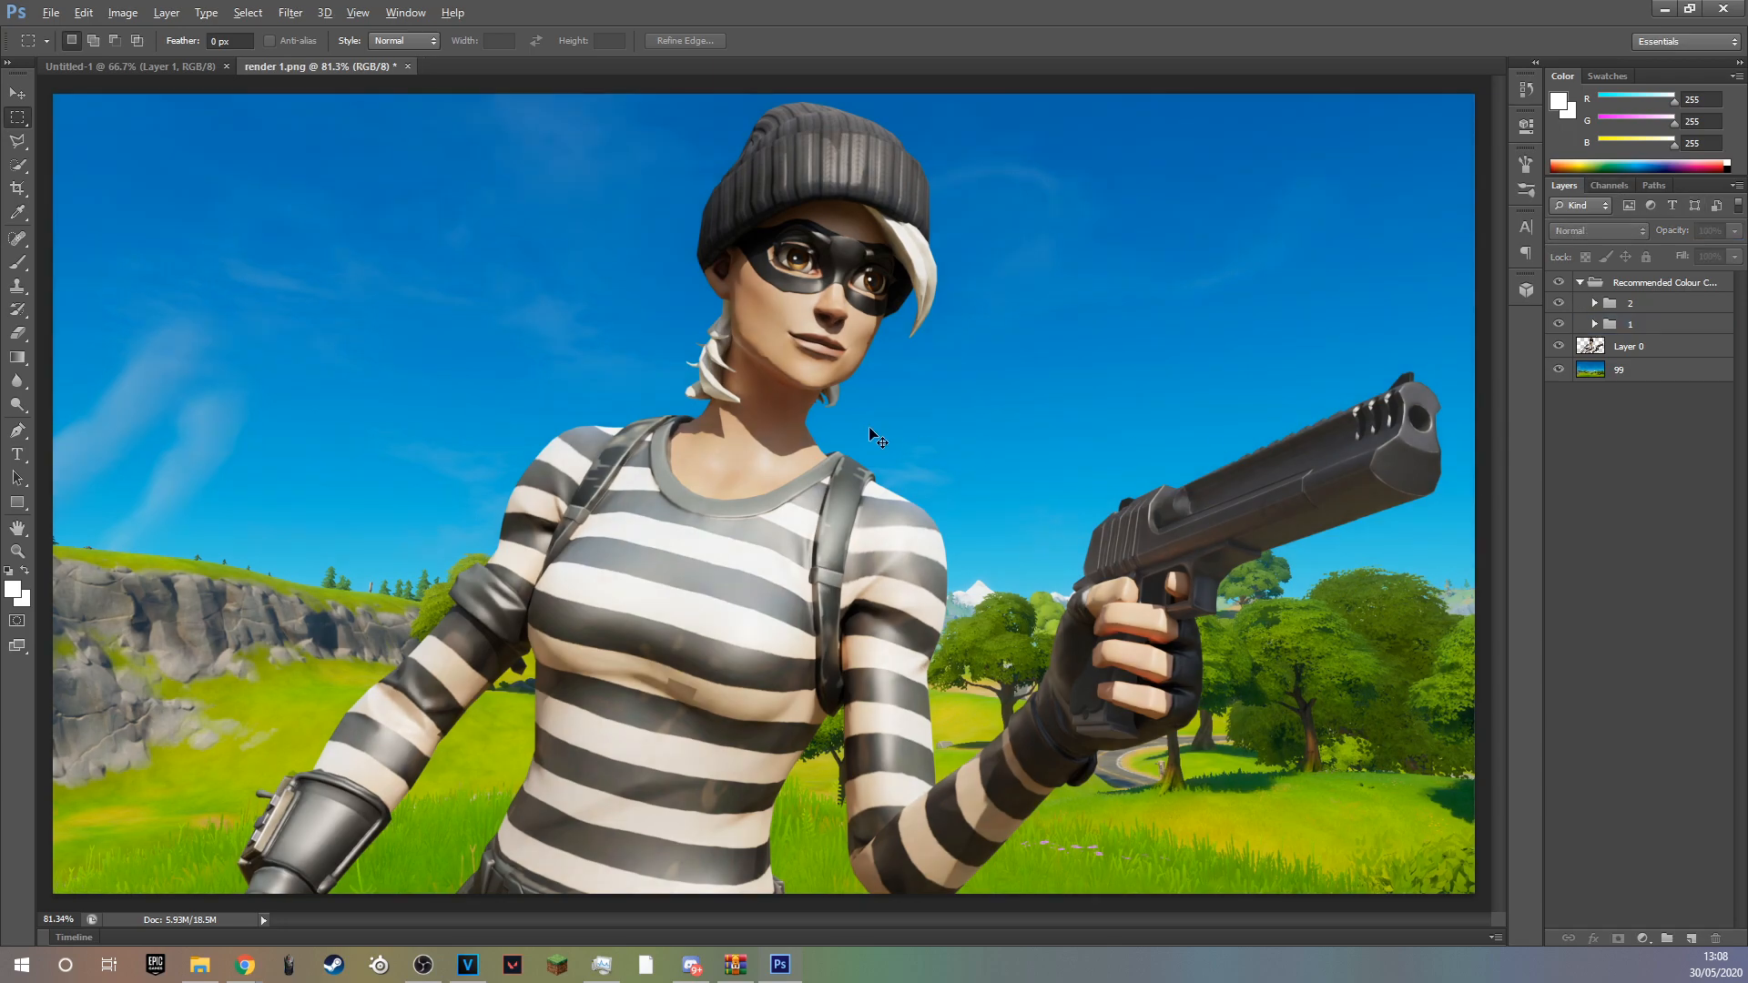
Apply a Gaussian Blur to background 99, keeping the preset radius.
{"action": "scroll", "coordinate": [883, 420], "scroll_direction": "down", "scroll_amount": 7, "text": "alt"}
{"action": "scroll", "coordinate": [883, 420], "scroll_direction": "up", "scroll_amount": 7, "text": "alt"}
{"action": "scroll", "coordinate": [883, 428], "scroll_direction": "down", "scroll_amount": 1, "text": "alt"}
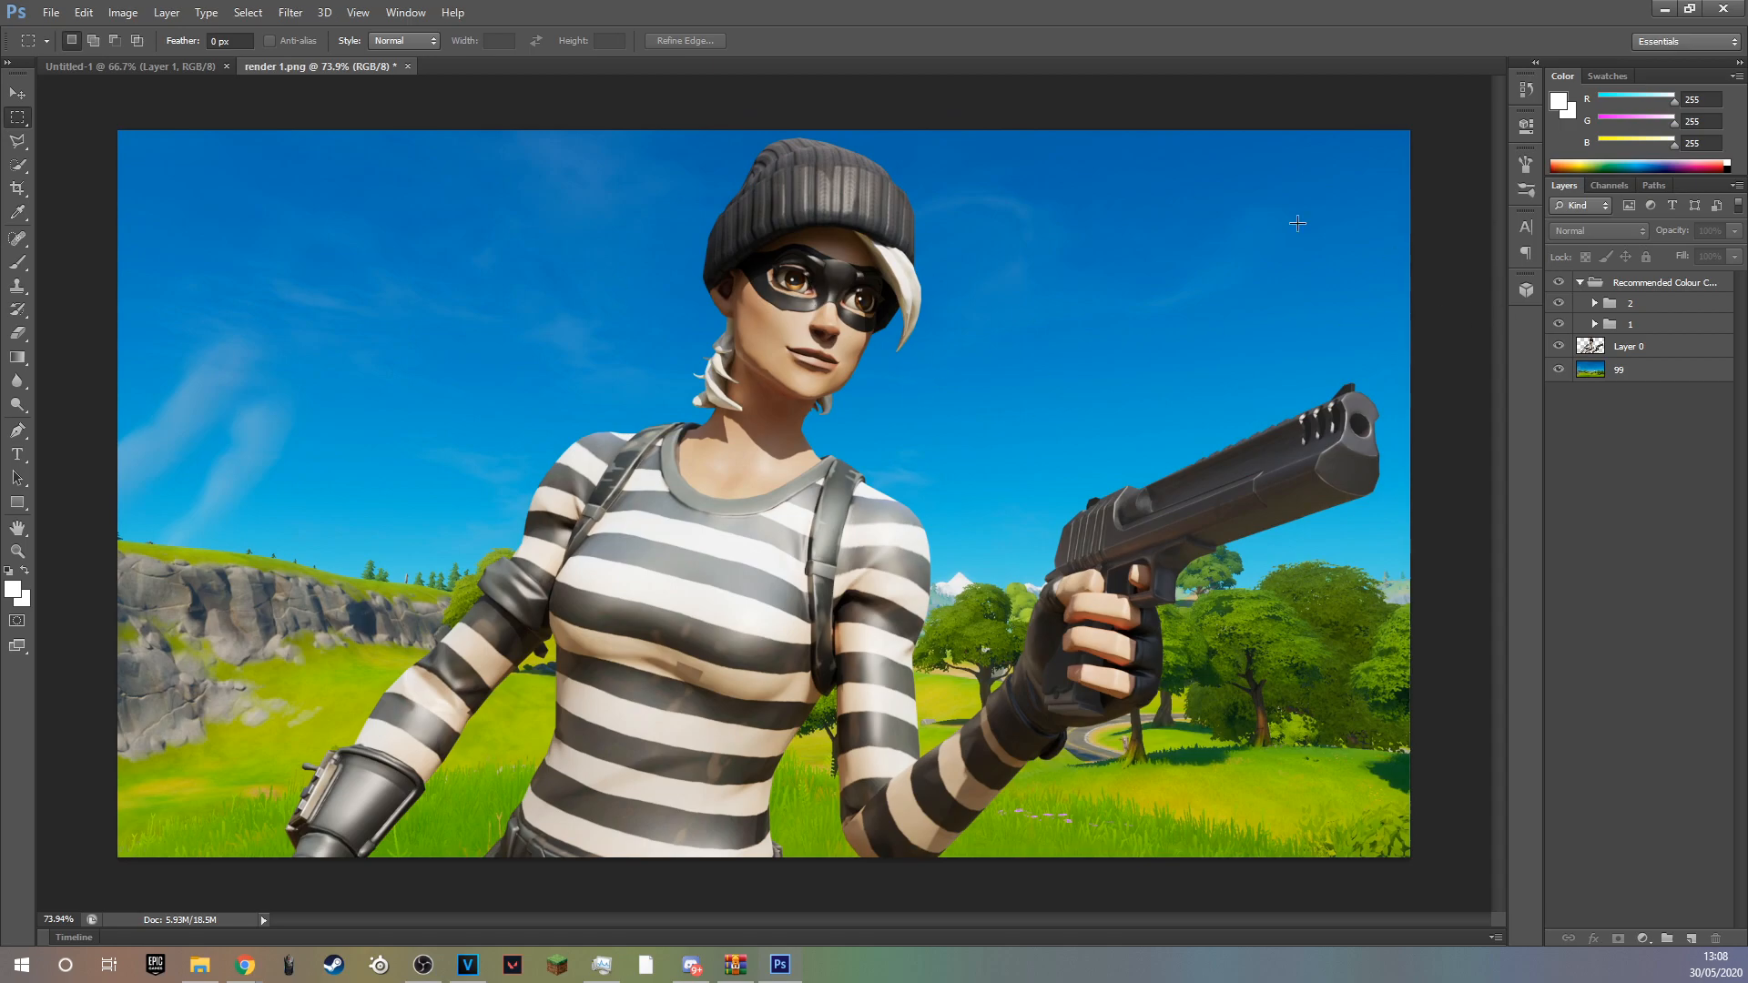
{"action": "left_click", "coordinate": [1660, 378]}
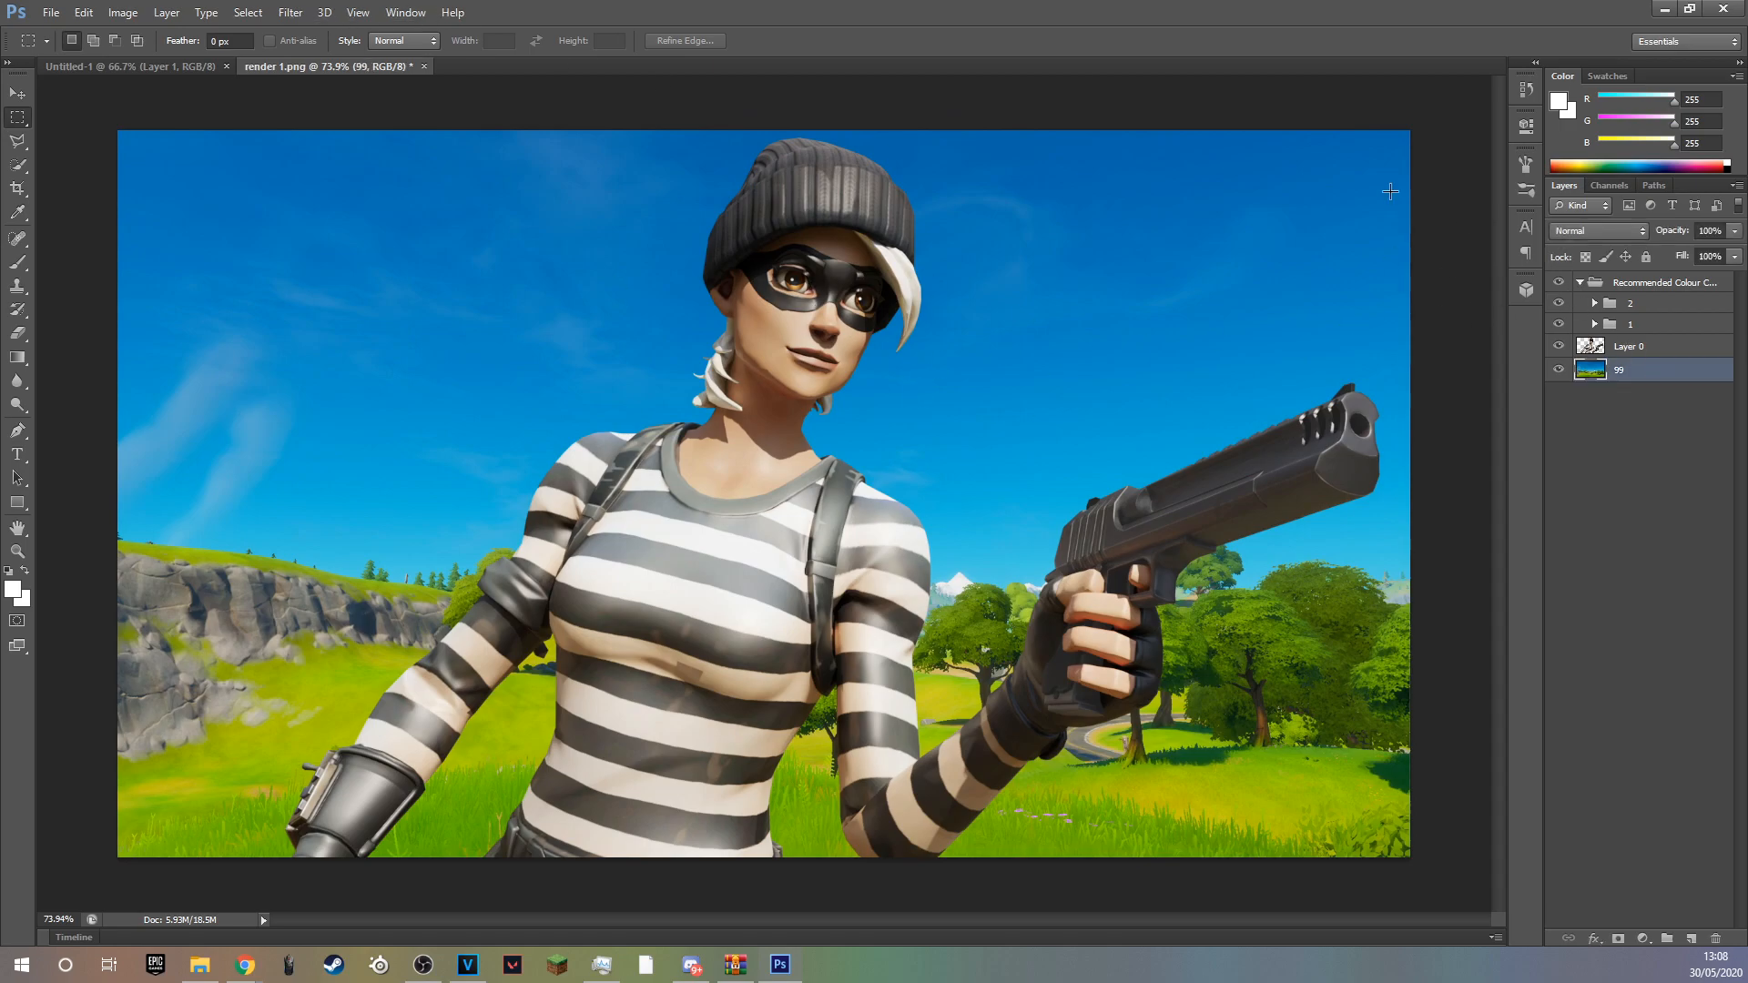
{"action": "left_click", "coordinate": [291, 12]}
{"action": "mouse_move", "coordinate": [339, 129]}
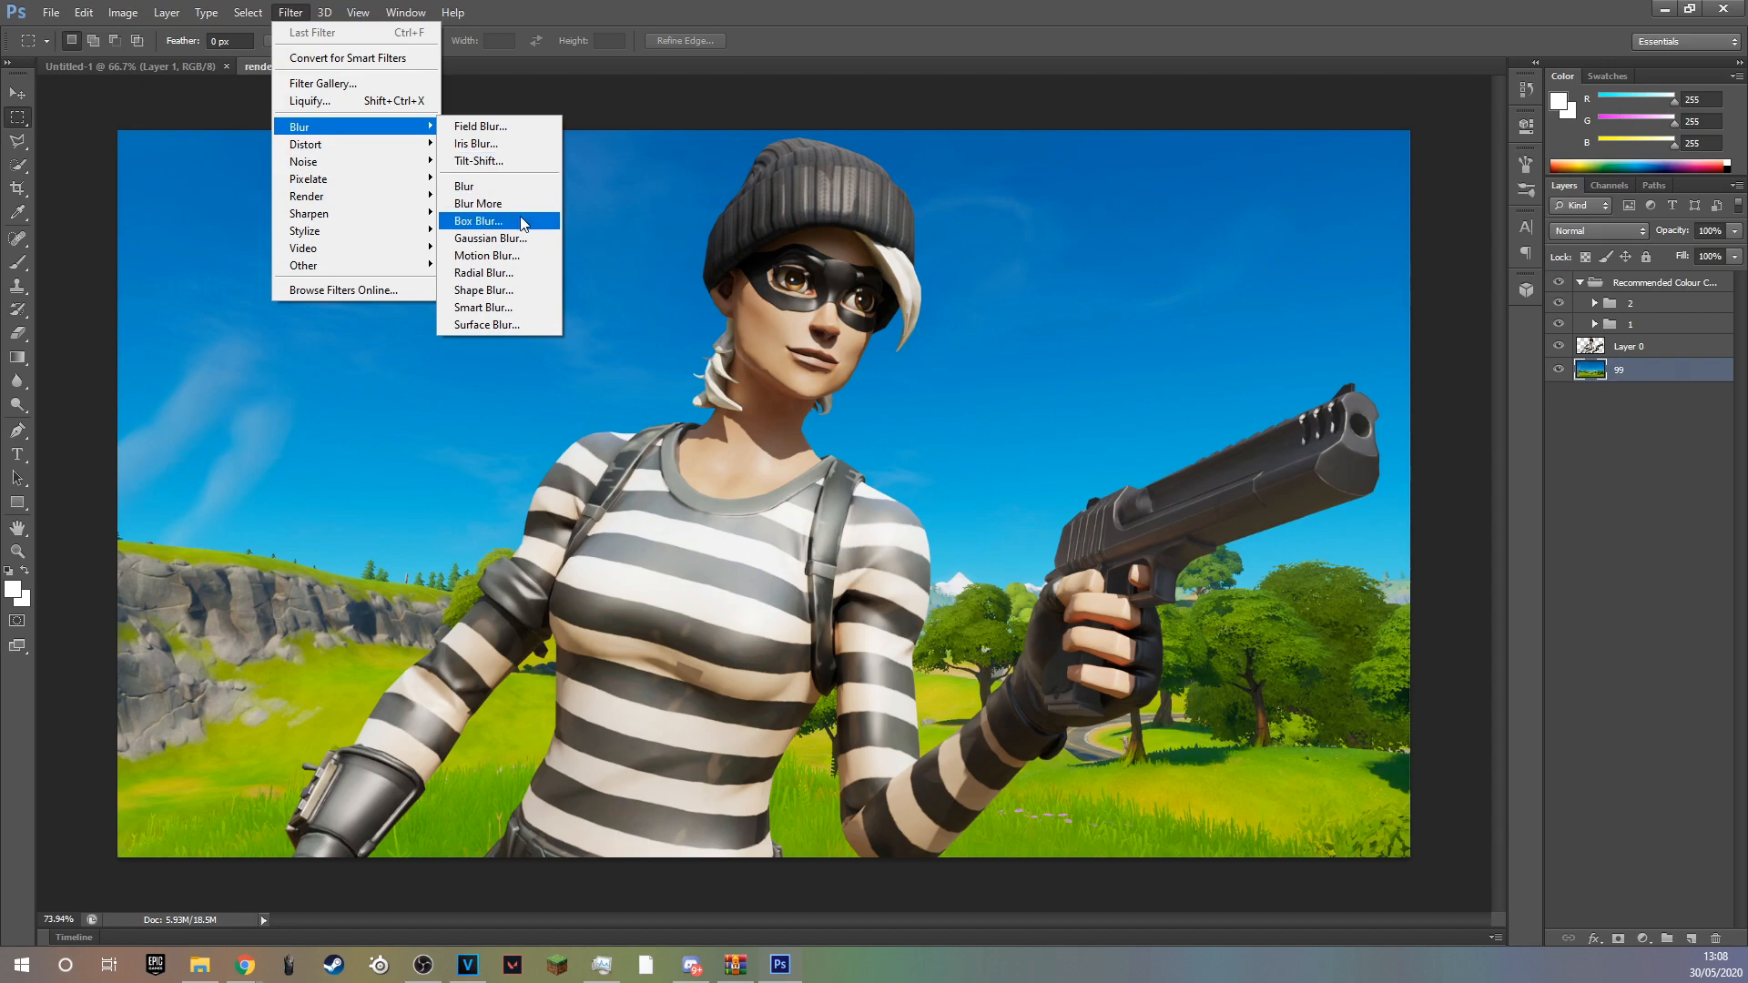
{"action": "left_click", "coordinate": [491, 238]}
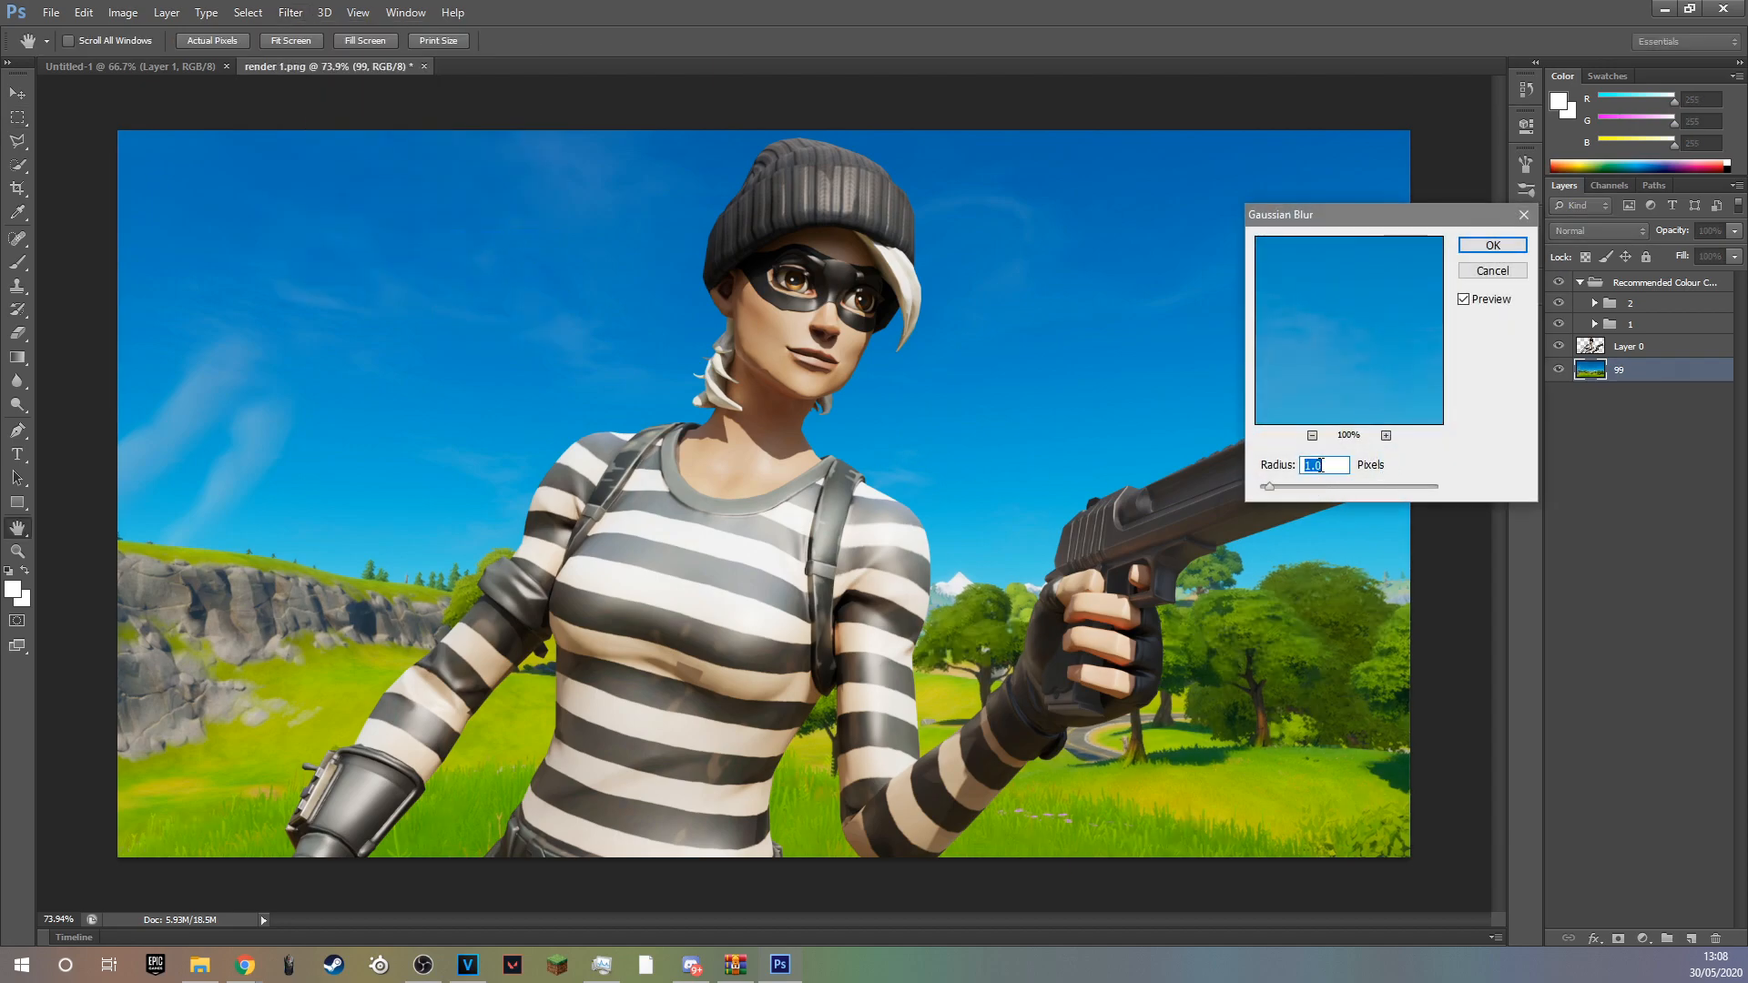
{"action": "left_click", "coordinate": [1474, 250]}
{"action": "key", "text": "ctrl+minus"}
{"action": "scroll", "coordinate": [674, 467], "scroll_direction": "down", "scroll_amount": 1, "text": "alt"}
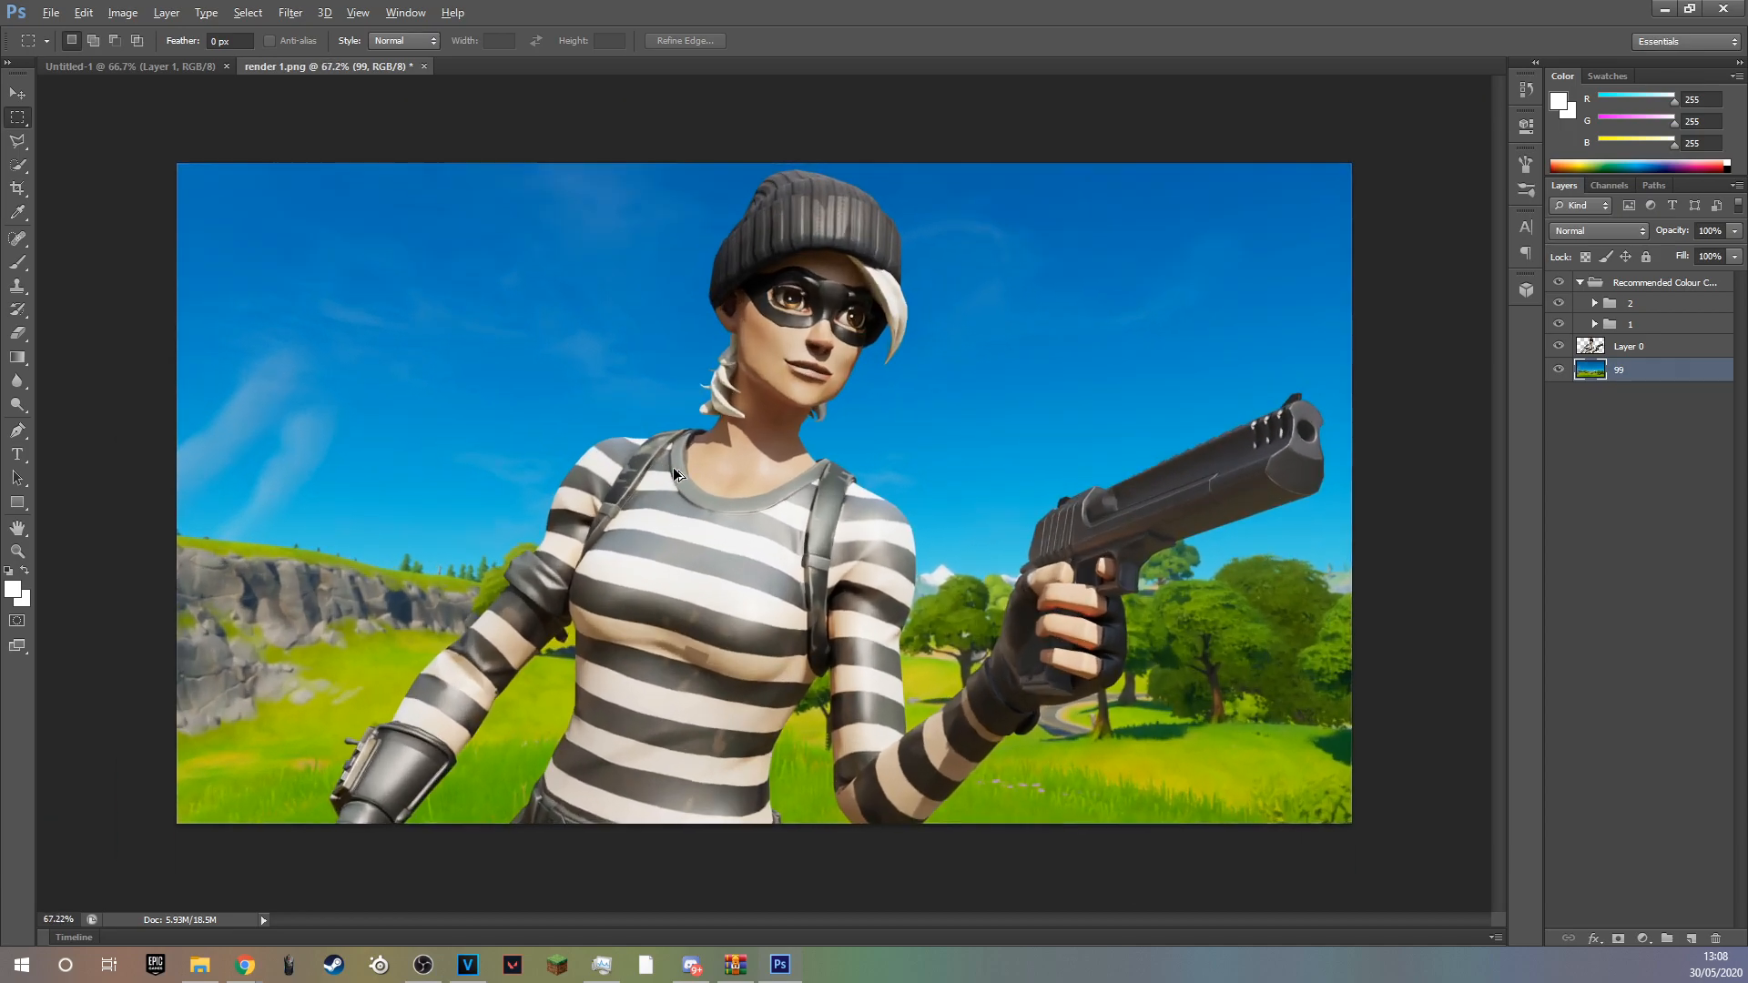
{"action": "left_click", "coordinate": [1655, 352]}
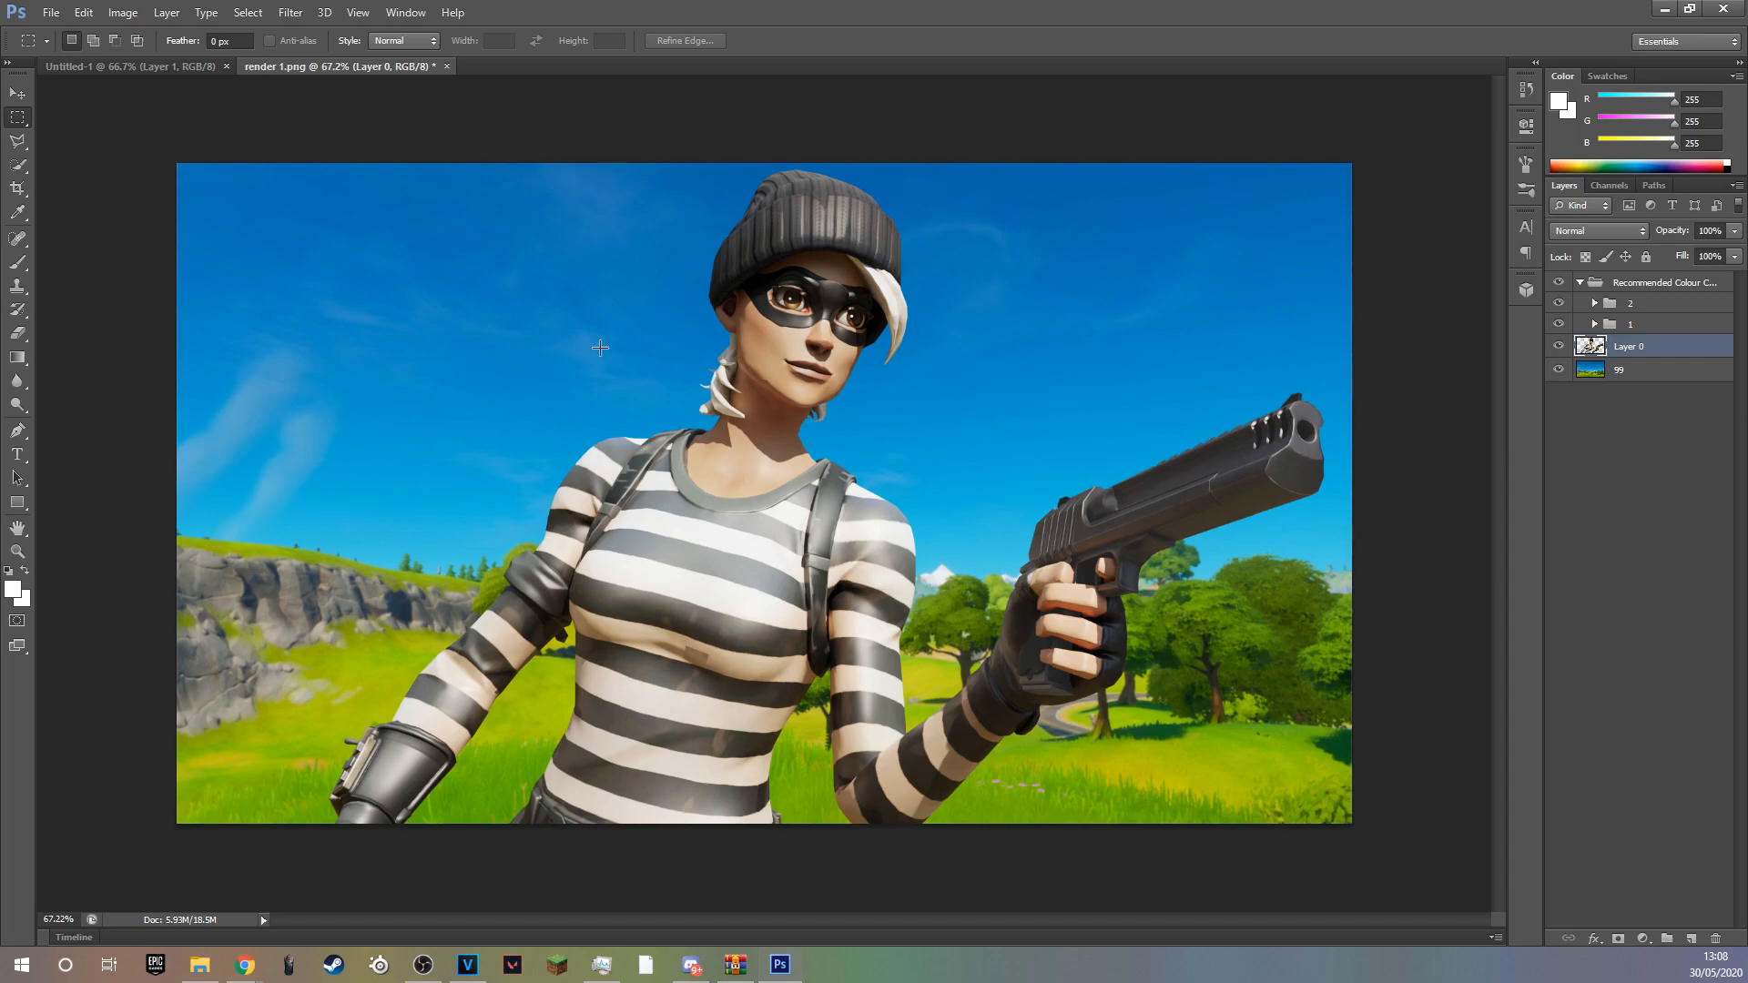
{"action": "scroll", "coordinate": [669, 588], "scroll_direction": "down", "scroll_amount": 5, "text": "alt"}
{"action": "scroll", "coordinate": [670, 589], "scroll_direction": "up", "scroll_amount": 6, "text": "alt"}
{"action": "scroll", "coordinate": [734, 586], "scroll_direction": "down", "scroll_amount": 1, "text": "alt"}
{"action": "scroll", "coordinate": [910, 498], "scroll_direction": "up", "scroll_amount": 1, "text": "alt"}
{"action": "scroll", "coordinate": [910, 499], "scroll_direction": "down", "scroll_amount": 1, "text": "alt"}
Collapse and duplicate the Recommended Colour Corrections group, and place the copy between Layer 0 and background 99.
{"action": "left_click", "coordinate": [1661, 284]}
{"action": "left_click", "coordinate": [1581, 283]}
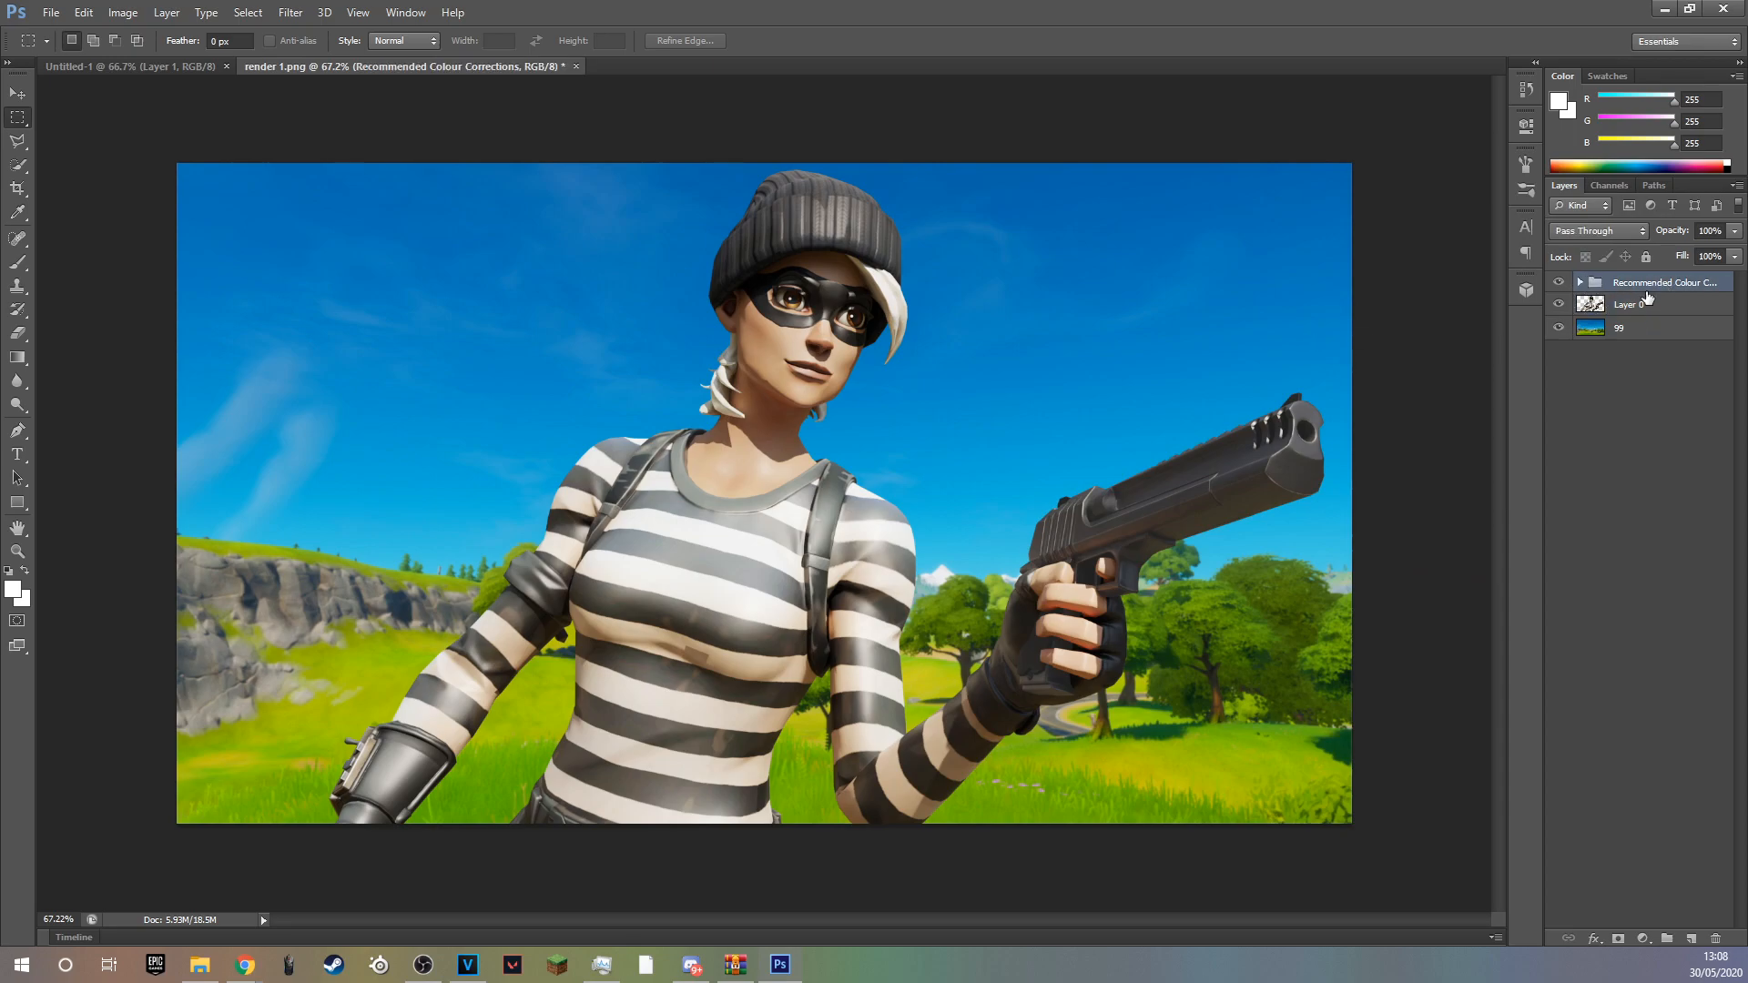
{"action": "right_click", "coordinate": [1662, 294]}
{"action": "left_click", "coordinate": [1569, 316]}
{"action": "key", "text": "Return"}
{"action": "right_click", "coordinate": [1682, 279]}
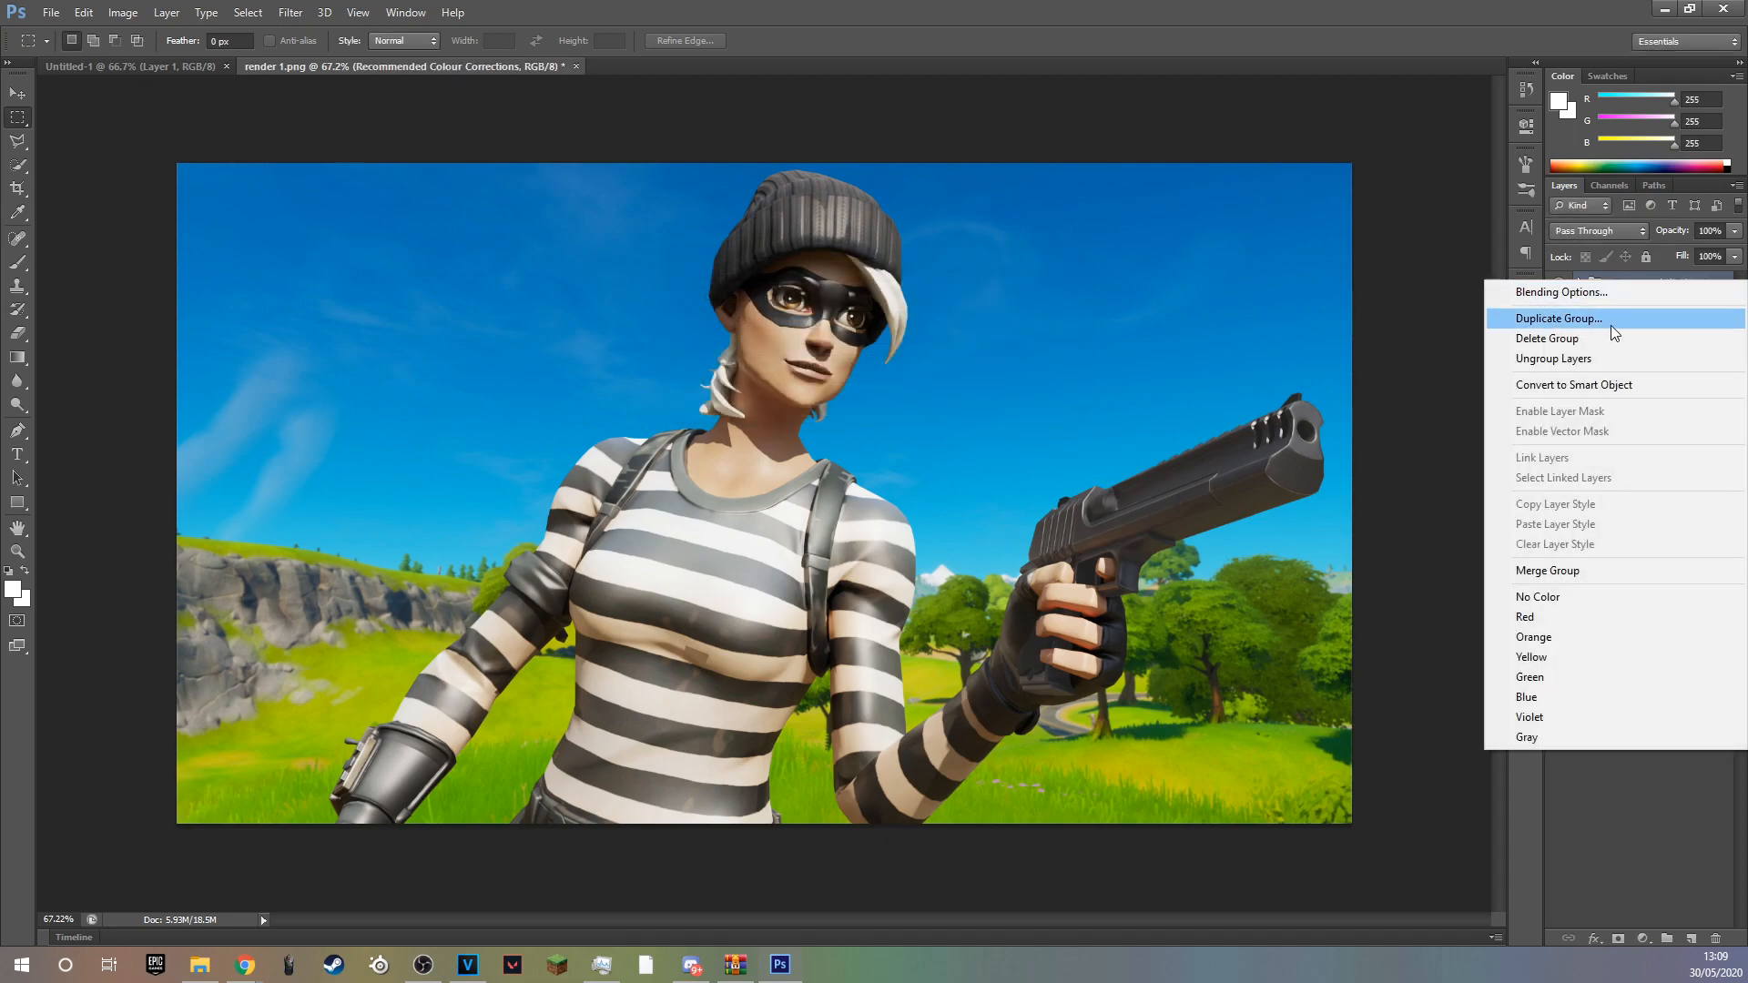
{"action": "left_click", "coordinate": [1610, 325]}
{"action": "left_click", "coordinate": [1032, 299]}
{"action": "mouse_move", "coordinate": [1637, 303]}
{"action": "left_mouse_down"}
{"action": "mouse_move", "coordinate": [1643, 330]}
{"action": "mouse_move", "coordinate": [1624, 316]}
{"action": "left_mouse_up"}
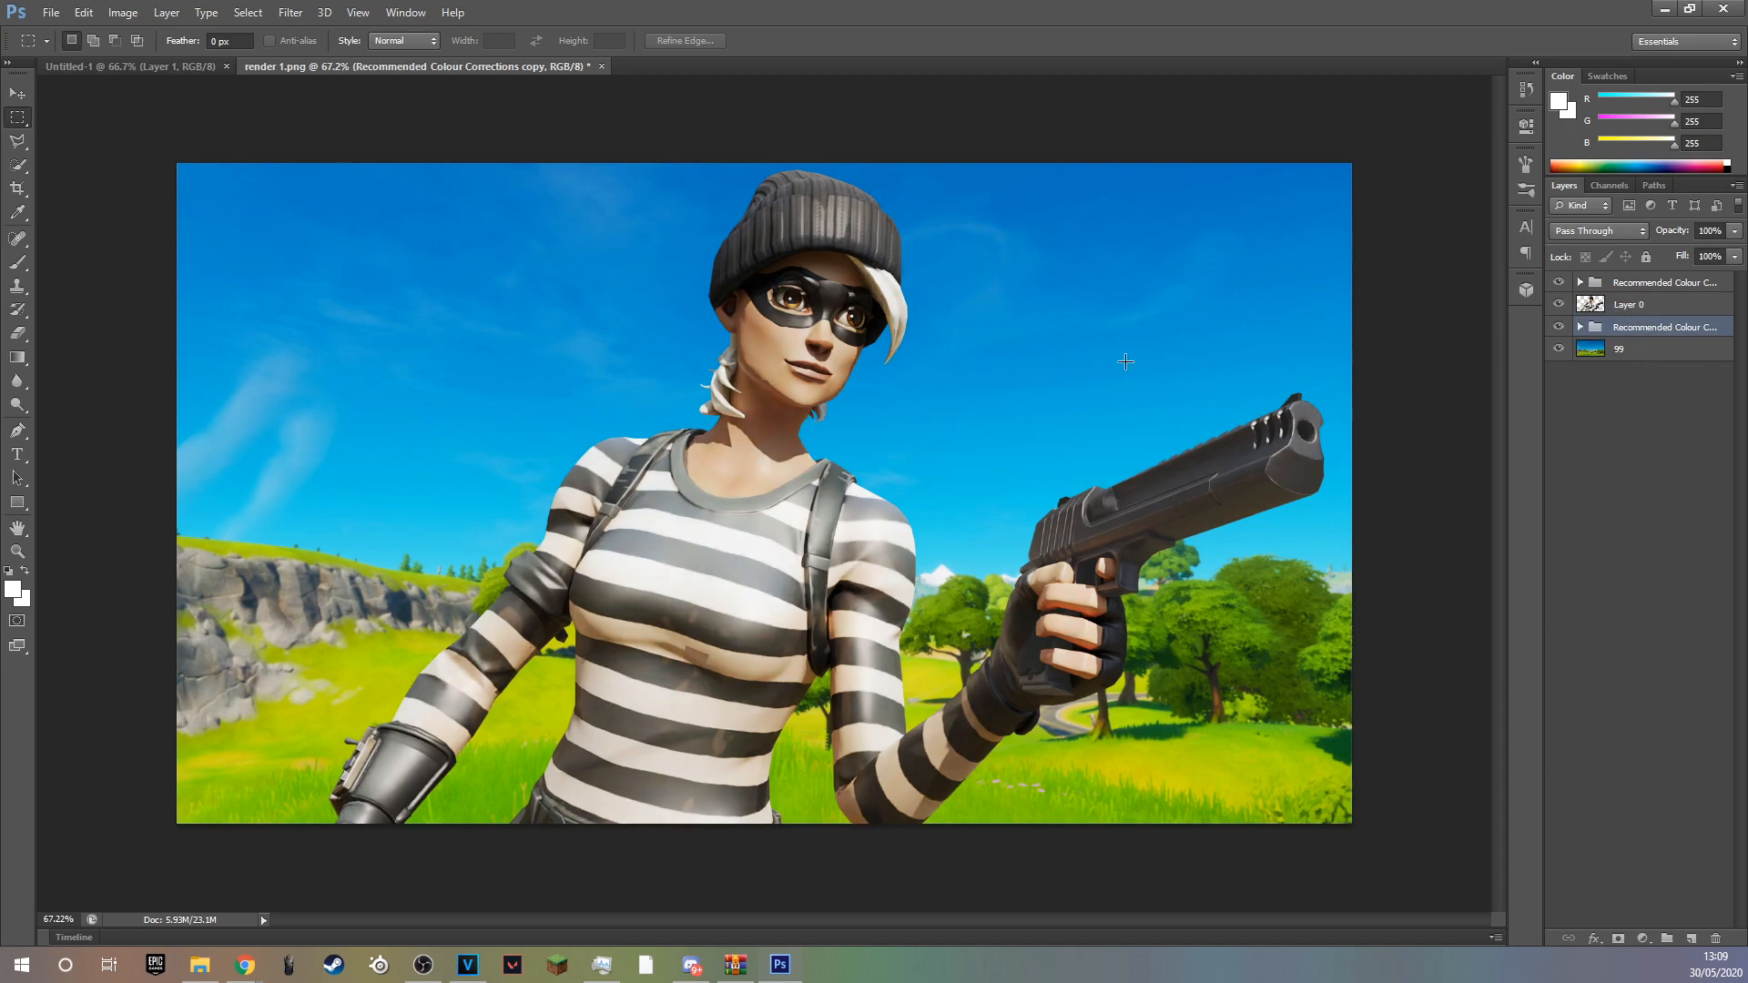
Expand the copied colour corrections group beneath Layer 0 and set its group 2 to 10% opacity.
{"action": "left_click", "coordinate": [1580, 327]}
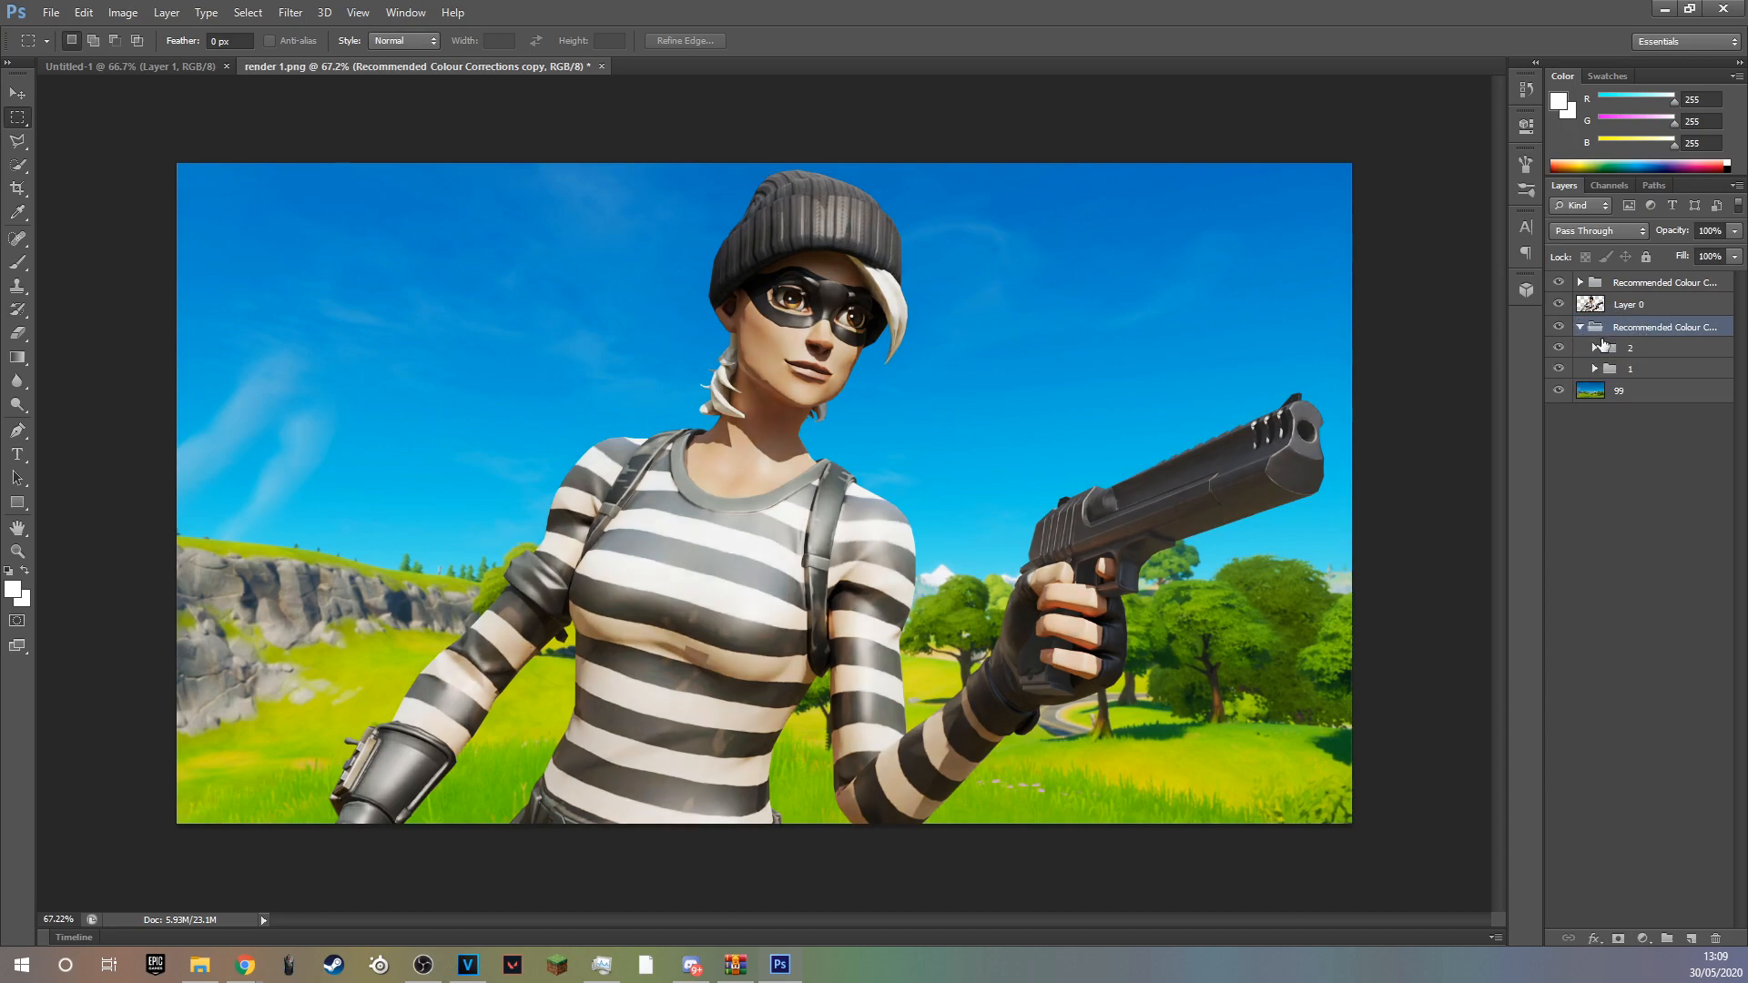
{"action": "left_click", "coordinate": [1652, 348]}
{"action": "left_click", "coordinate": [1712, 234]}
{"action": "key", "text": "BackSpace"}
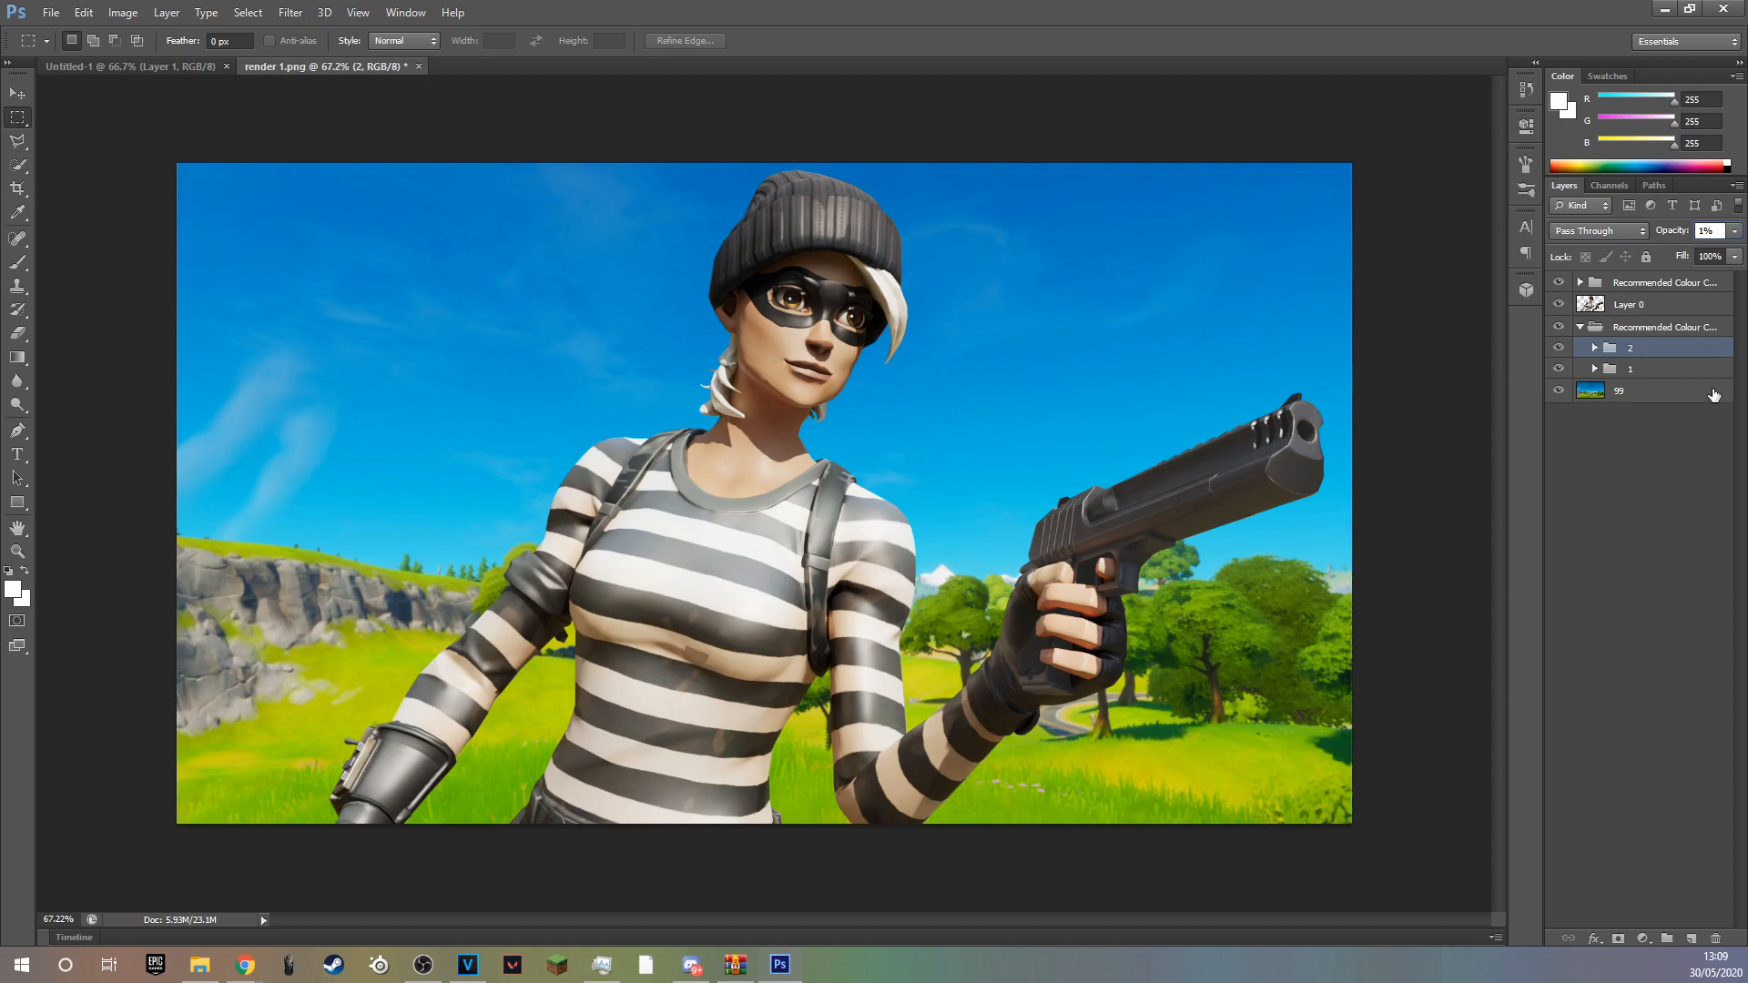
{"action": "type", "text": "0"}
Set the opacity of group 1 in the copied colour corrections to 15% and collapse the copied group.
{"action": "left_click", "coordinate": [1664, 369]}
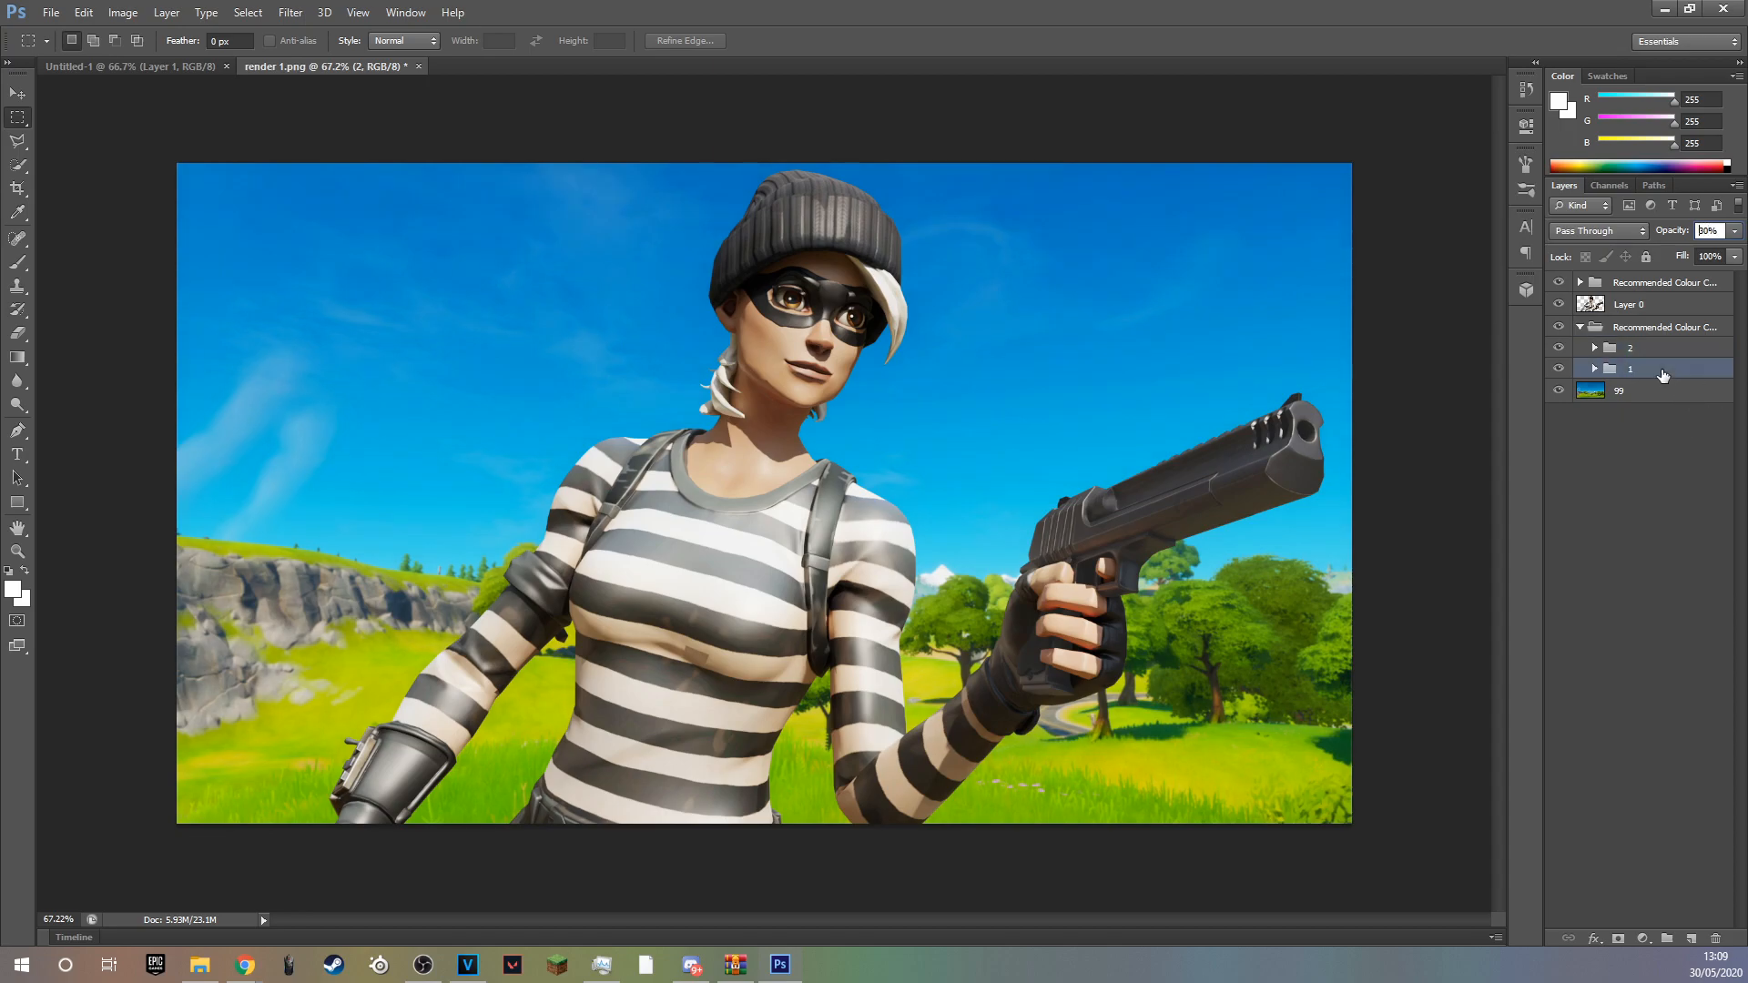
{"action": "left_click", "coordinate": [1705, 231]}
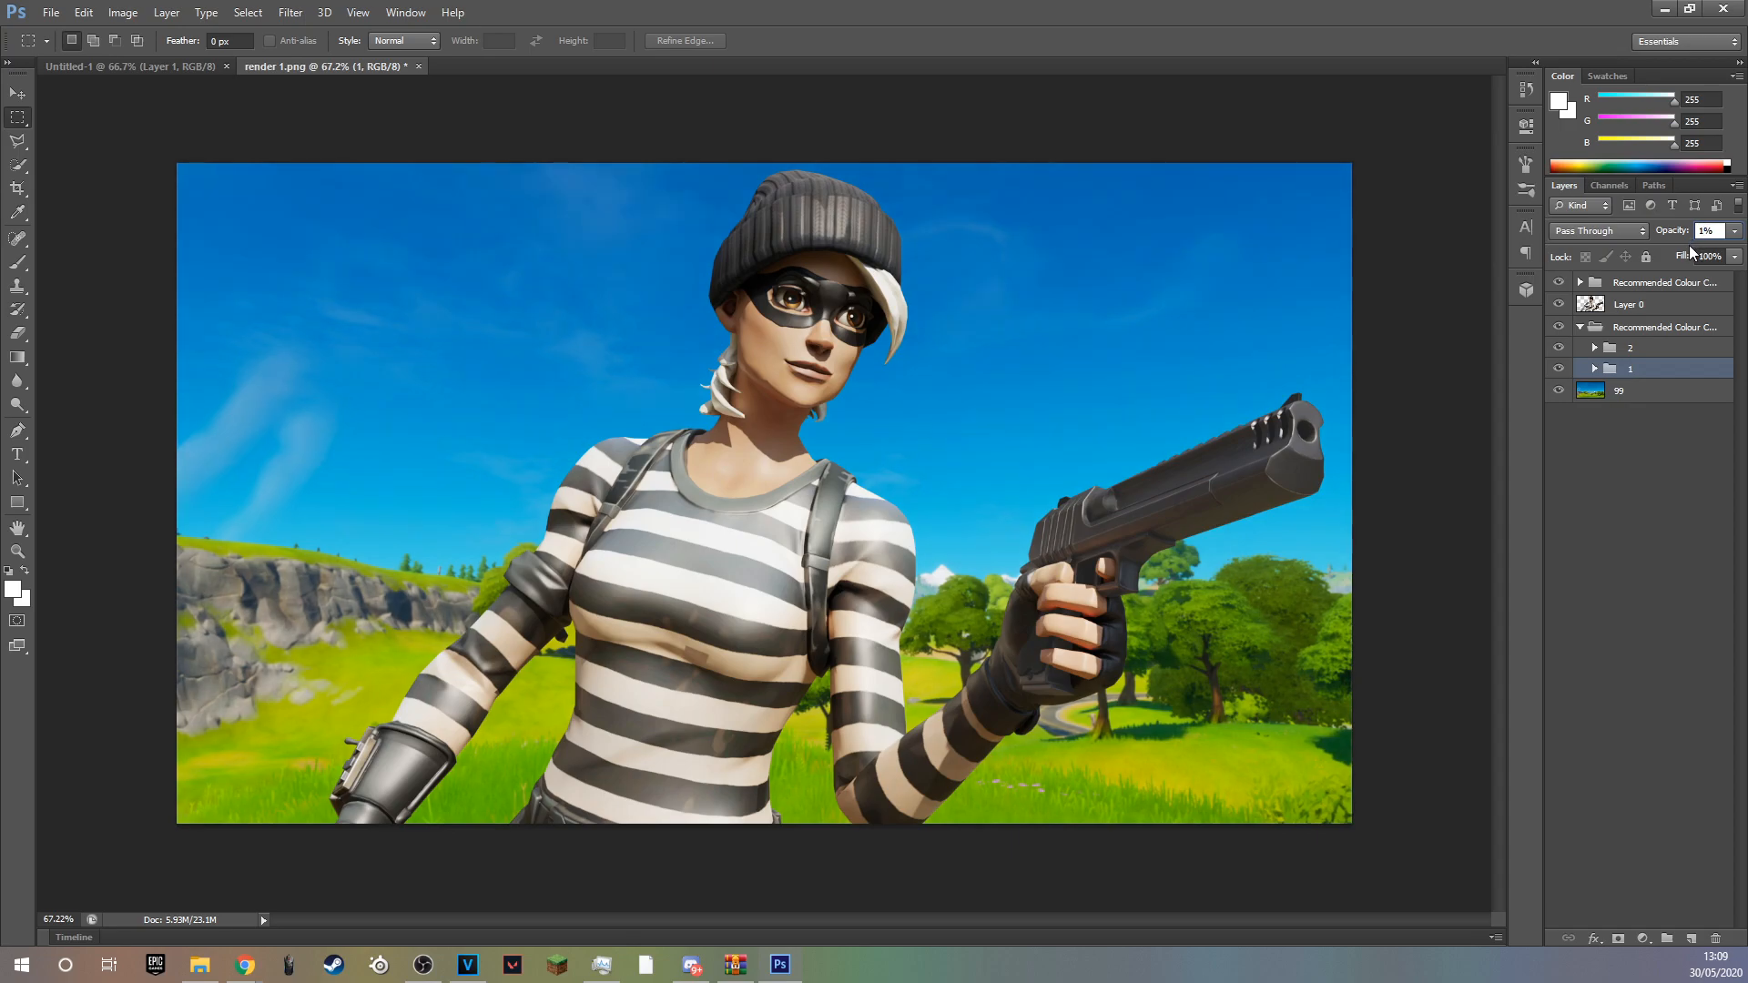
{"action": "key", "text": "Return"}
{"action": "scroll", "coordinate": [930, 469], "scroll_direction": "up", "scroll_amount": 1, "text": "alt"}
{"action": "scroll", "coordinate": [931, 464], "scroll_direction": "down", "scroll_amount": 2, "text": "alt"}
{"action": "scroll", "coordinate": [932, 462], "scroll_direction": "up", "scroll_amount": 1, "text": "alt"}
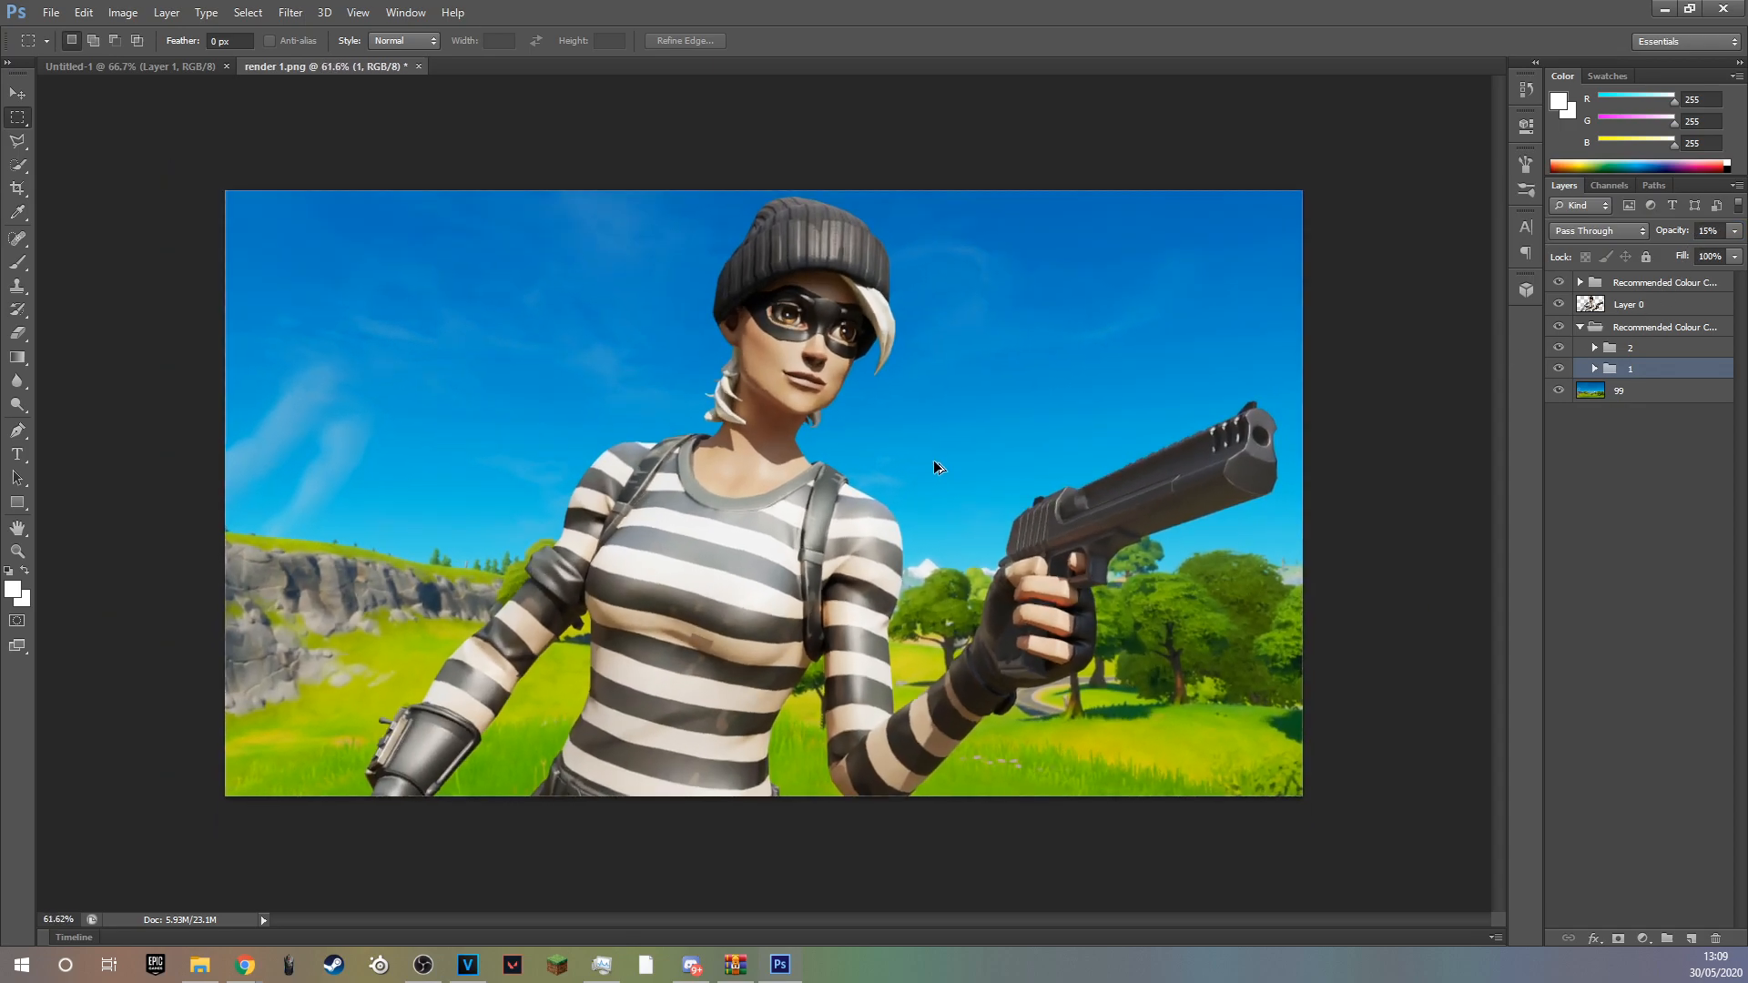
{"action": "left_click", "coordinate": [1580, 327]}
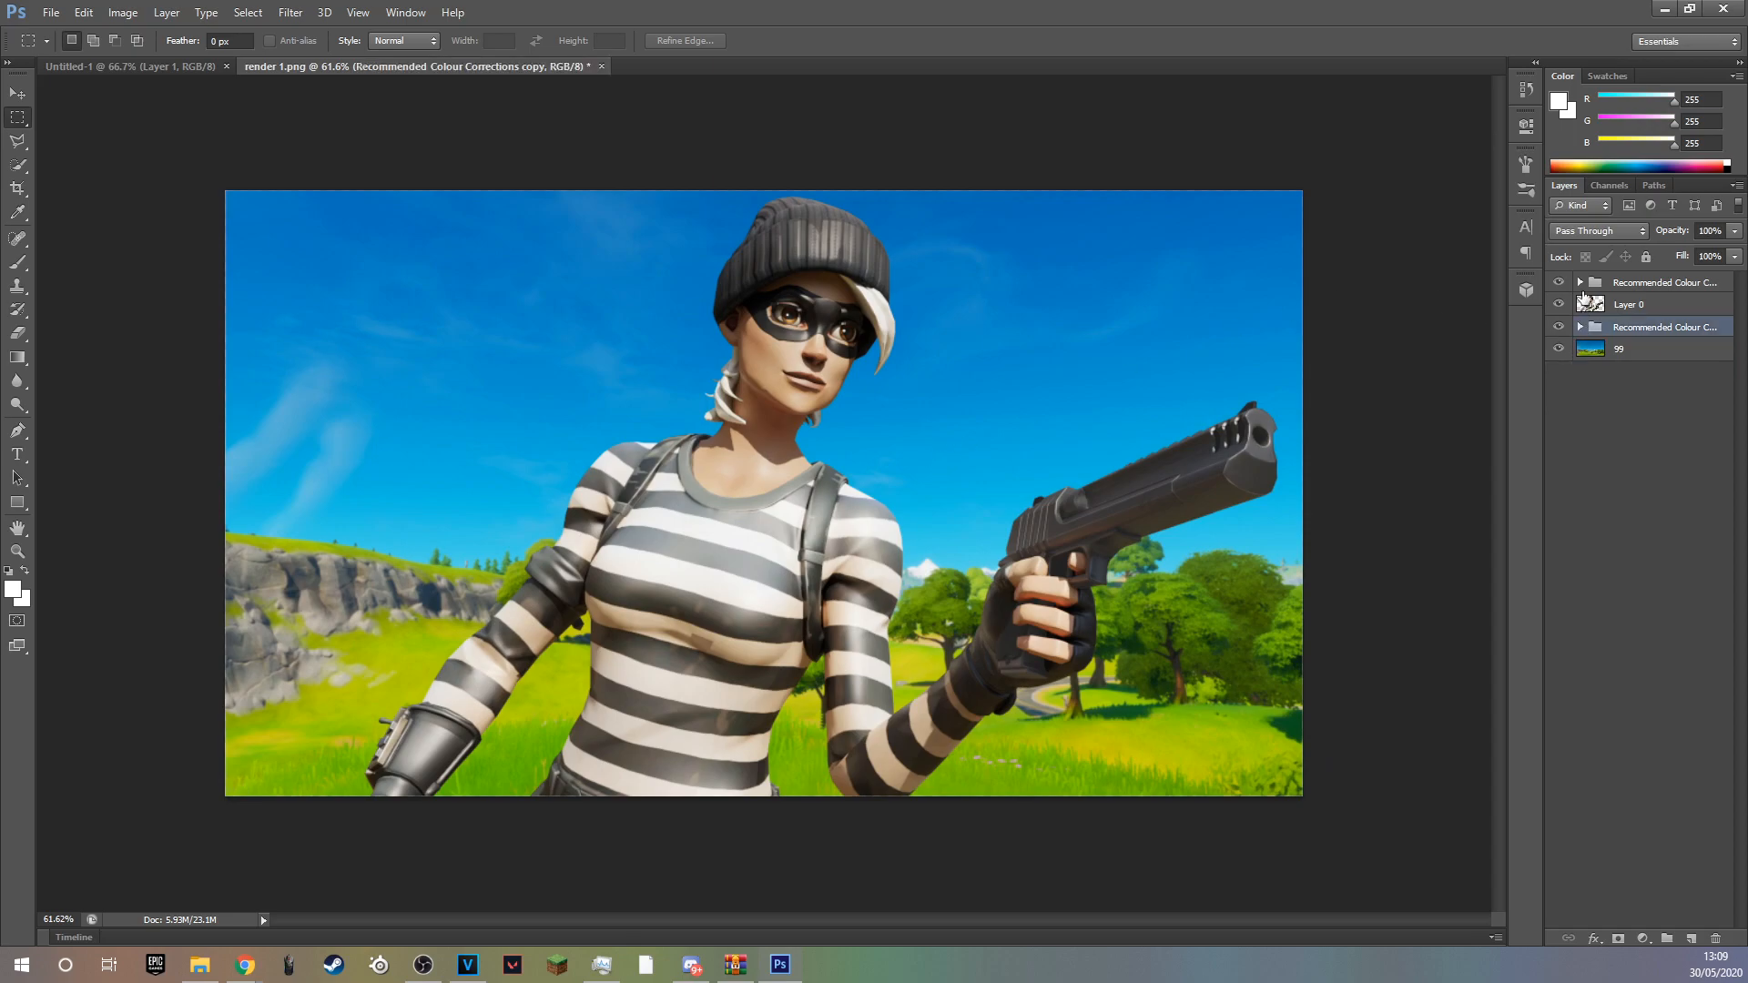